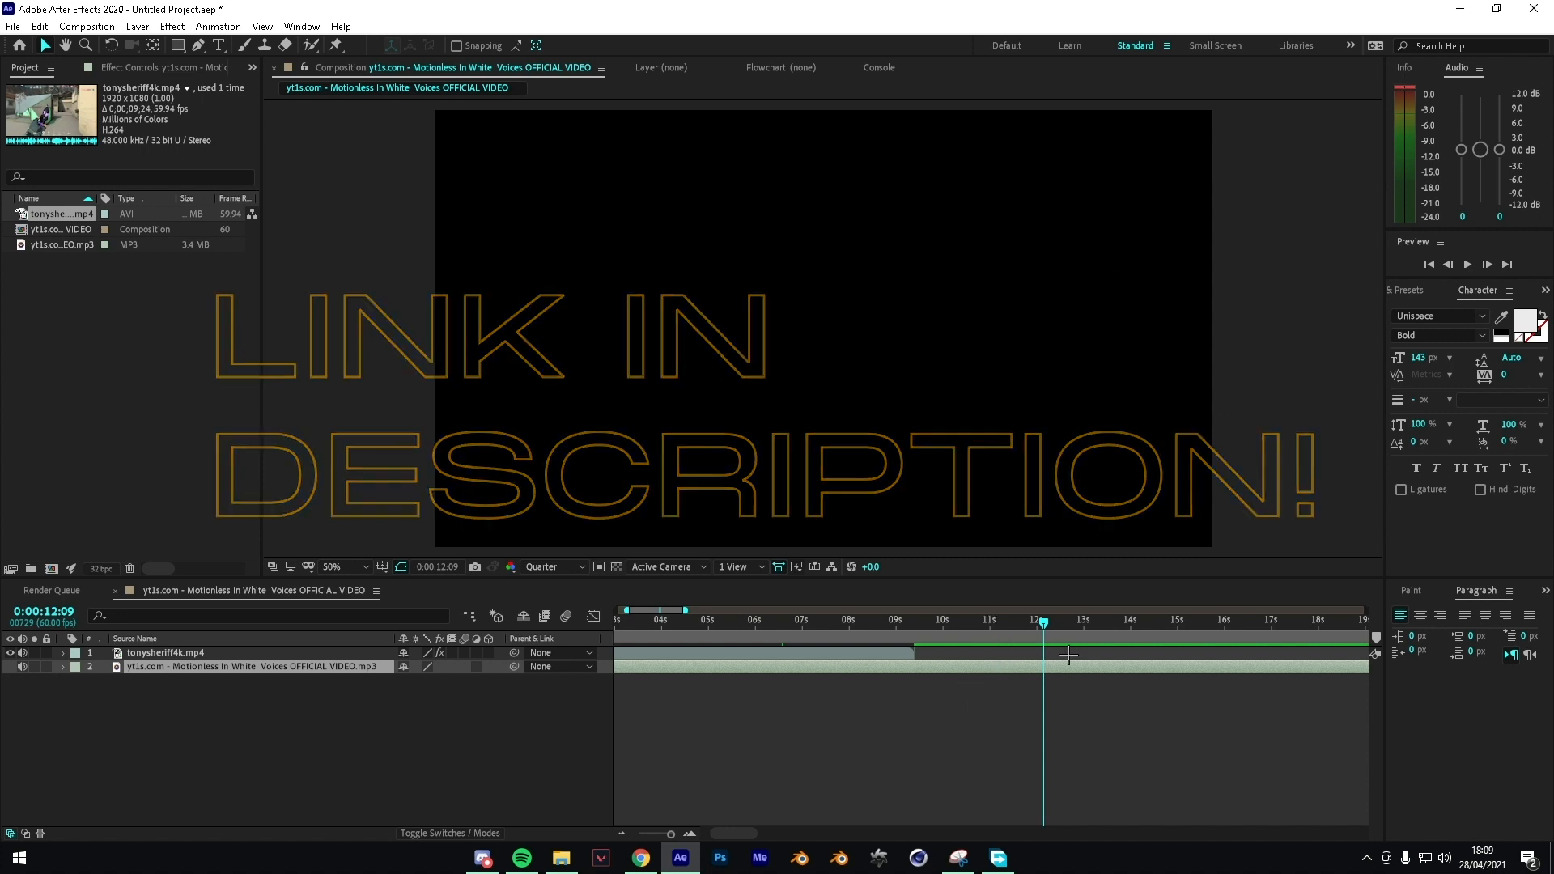
Step: Play the music from 0:00:09:57 and scrub around 10 to 12 seconds to locate where the beat drops
left_click_drag(916, 620, 949, 620)
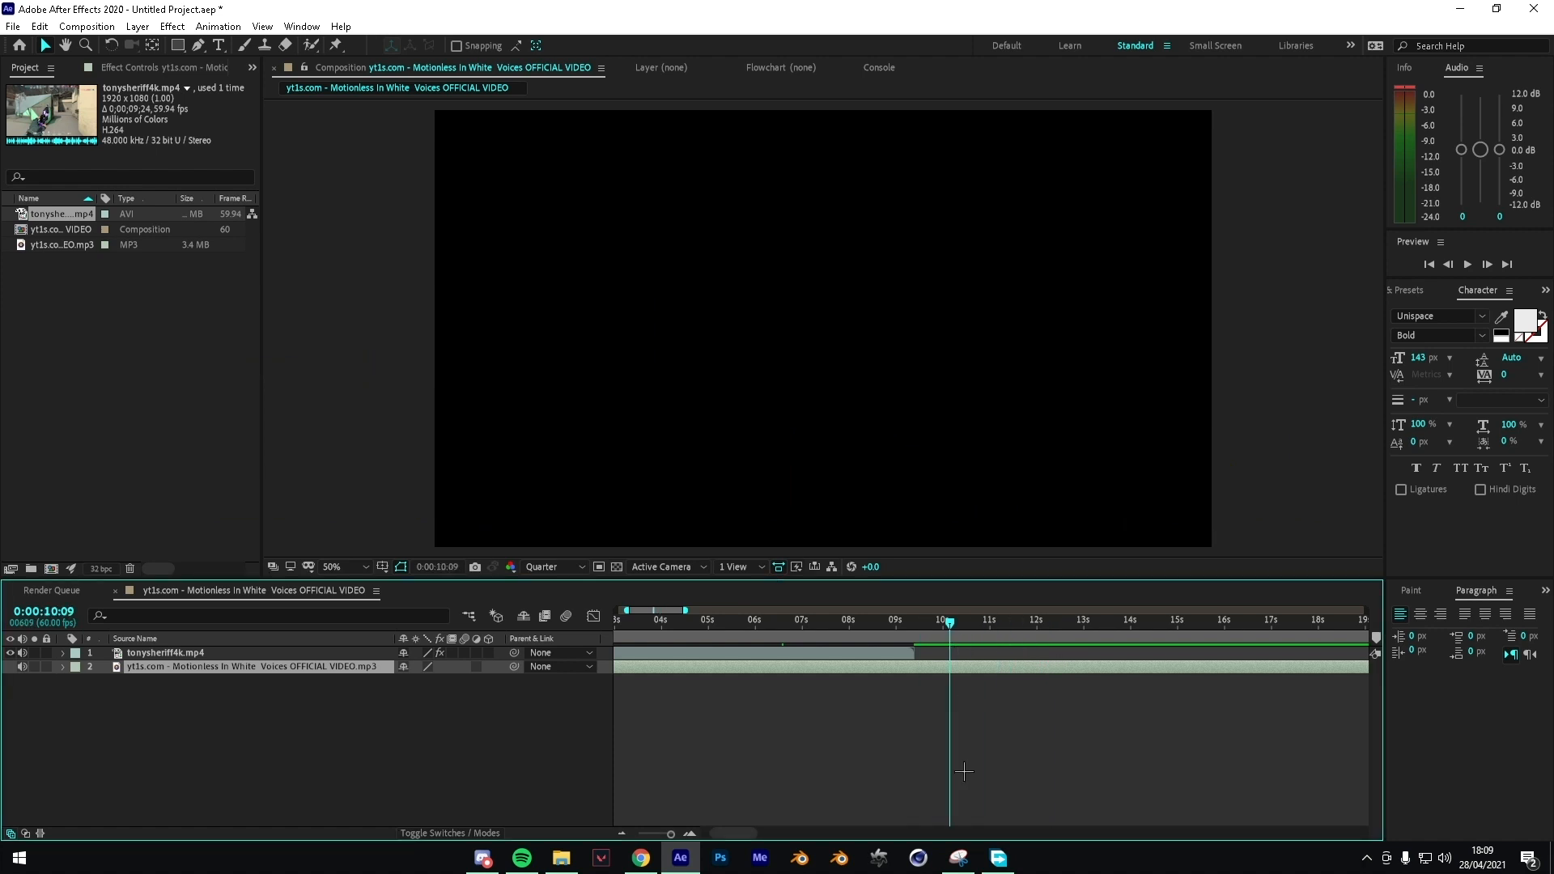
left_click(905, 704)
left_click(913, 668)
left_click(965, 620)
left_click_drag(934, 640, 941, 639)
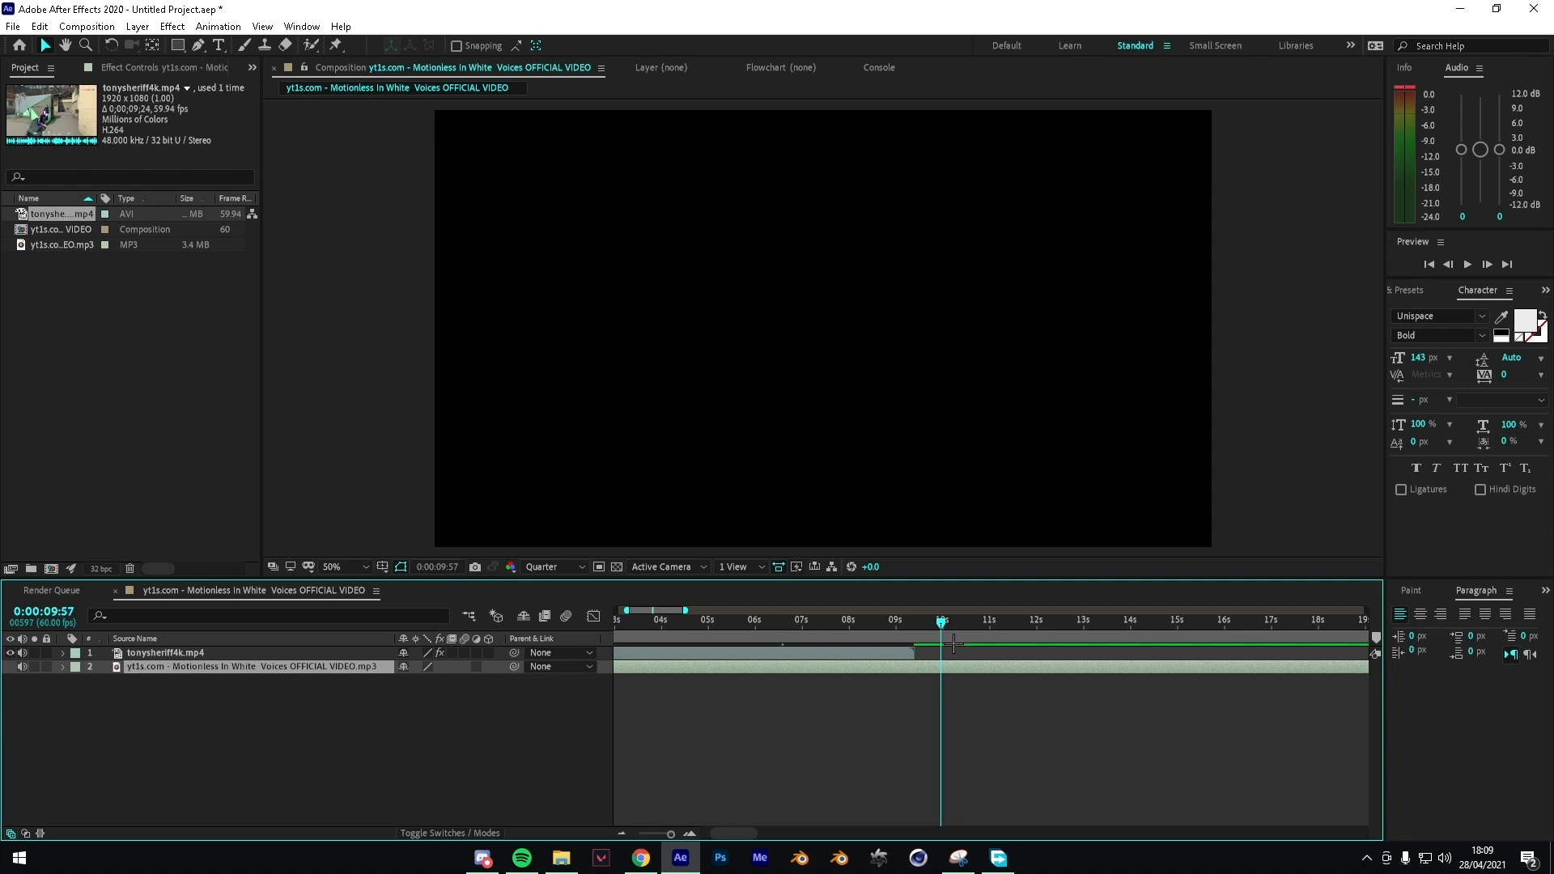
key("space")
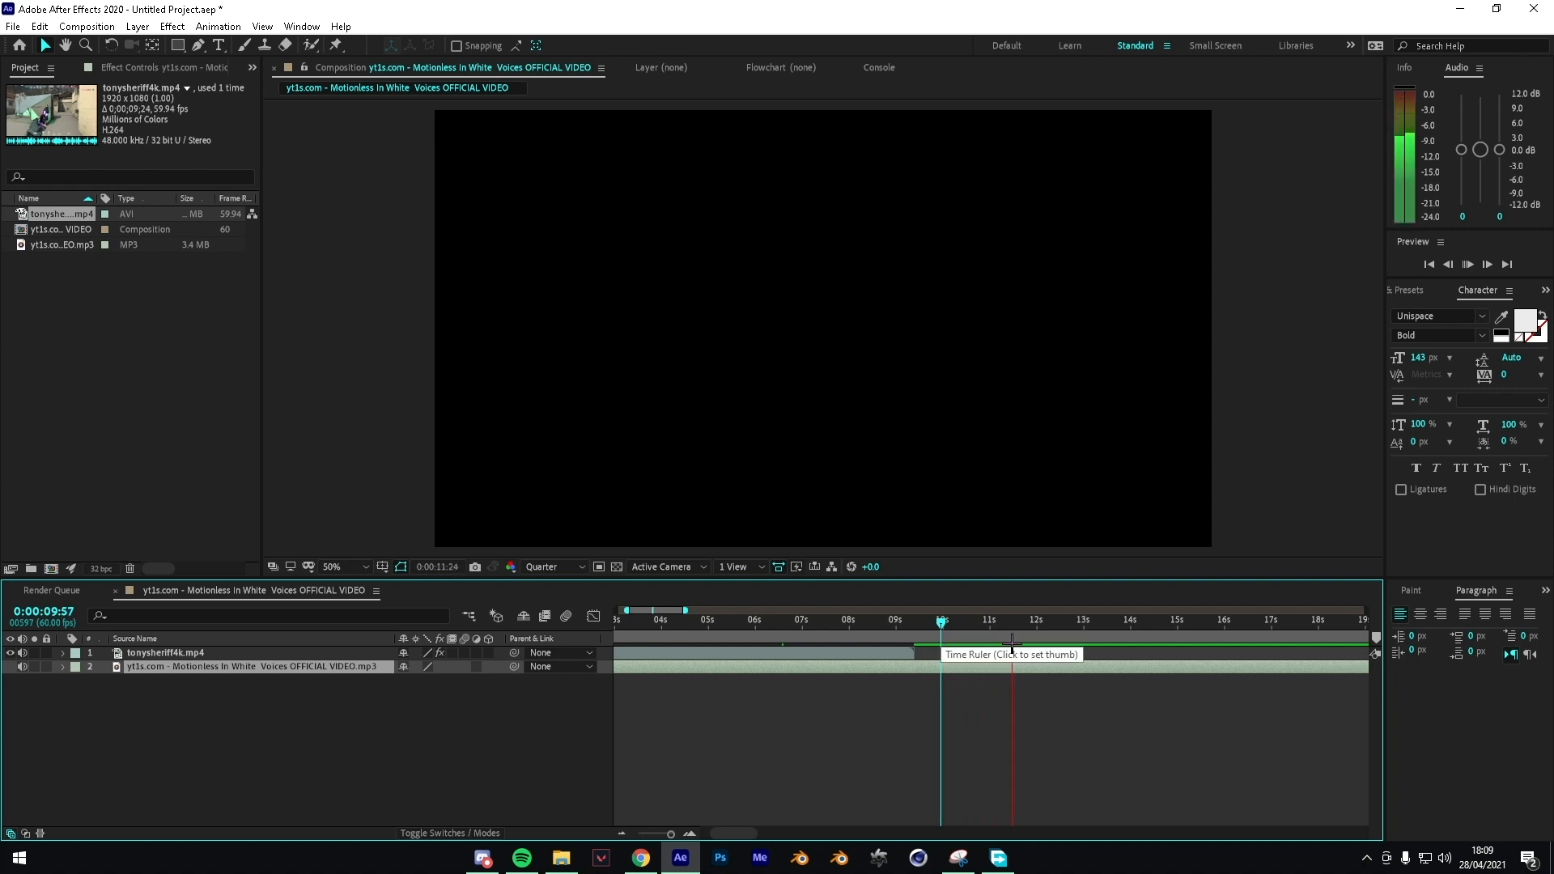
left_click(1035, 643)
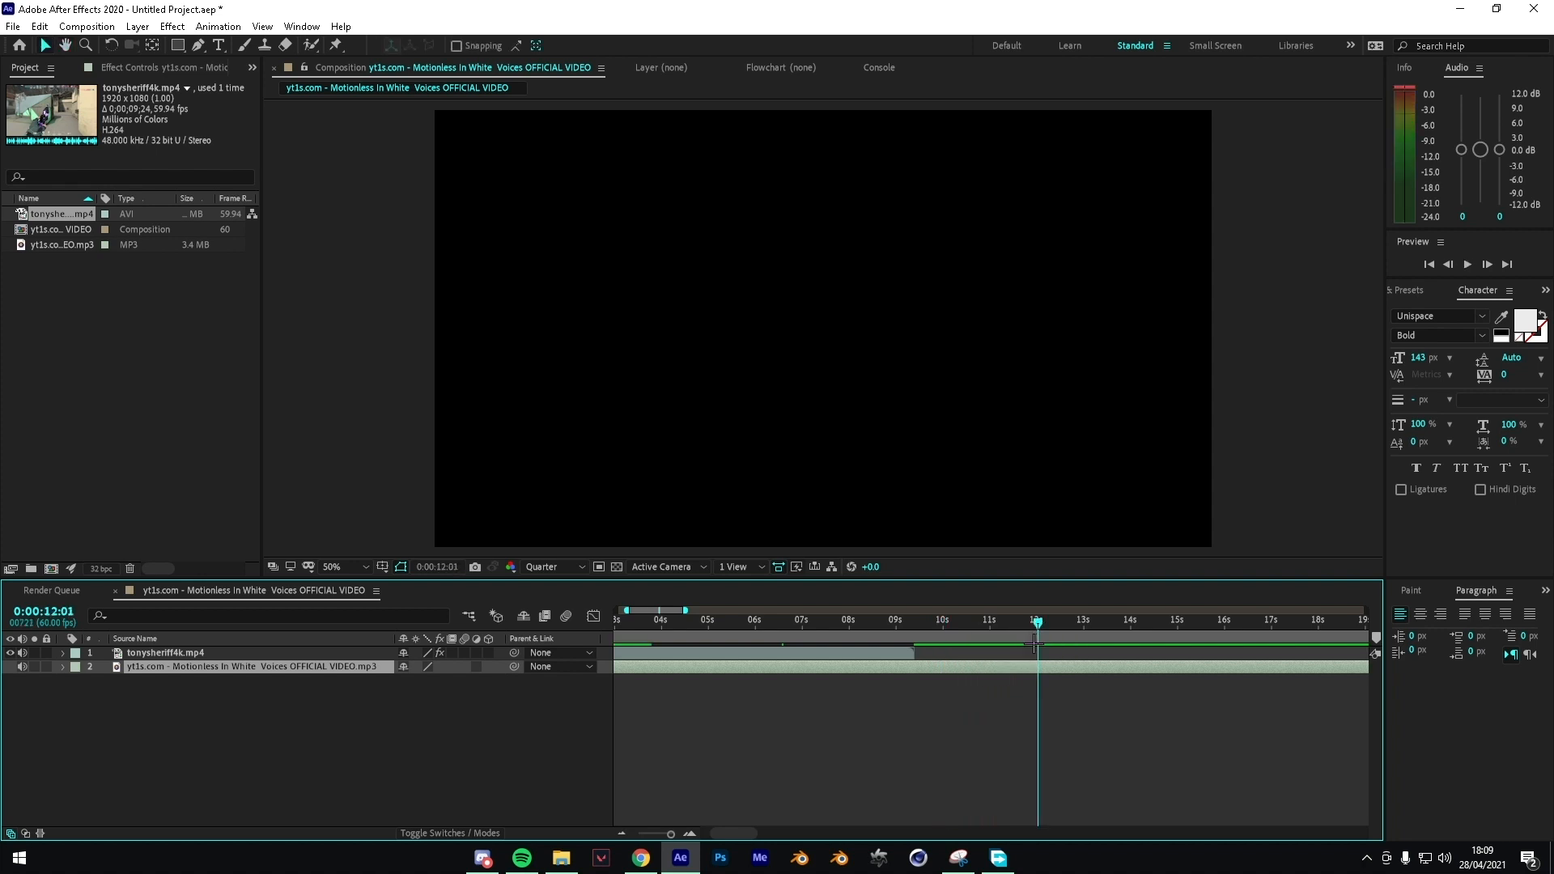
left_click_drag(1035, 643, 978, 656)
left_click(1013, 735)
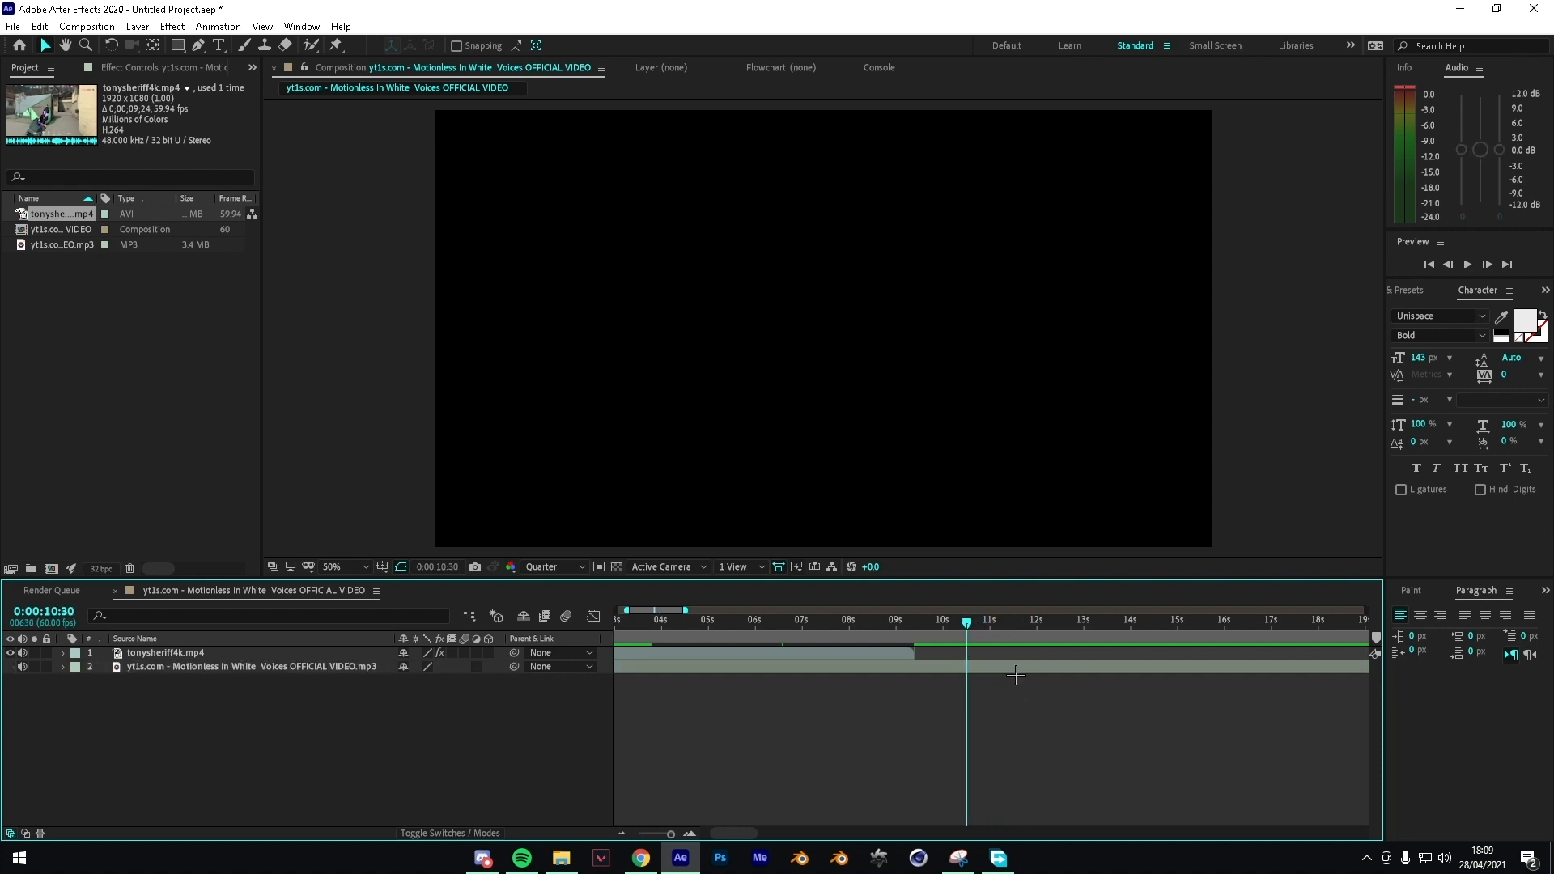
Step: Play the music from 0:00:10:11 and add layer markers on every beat of the selected mp3 layer up to about 22 seconds
left_click(1016, 675)
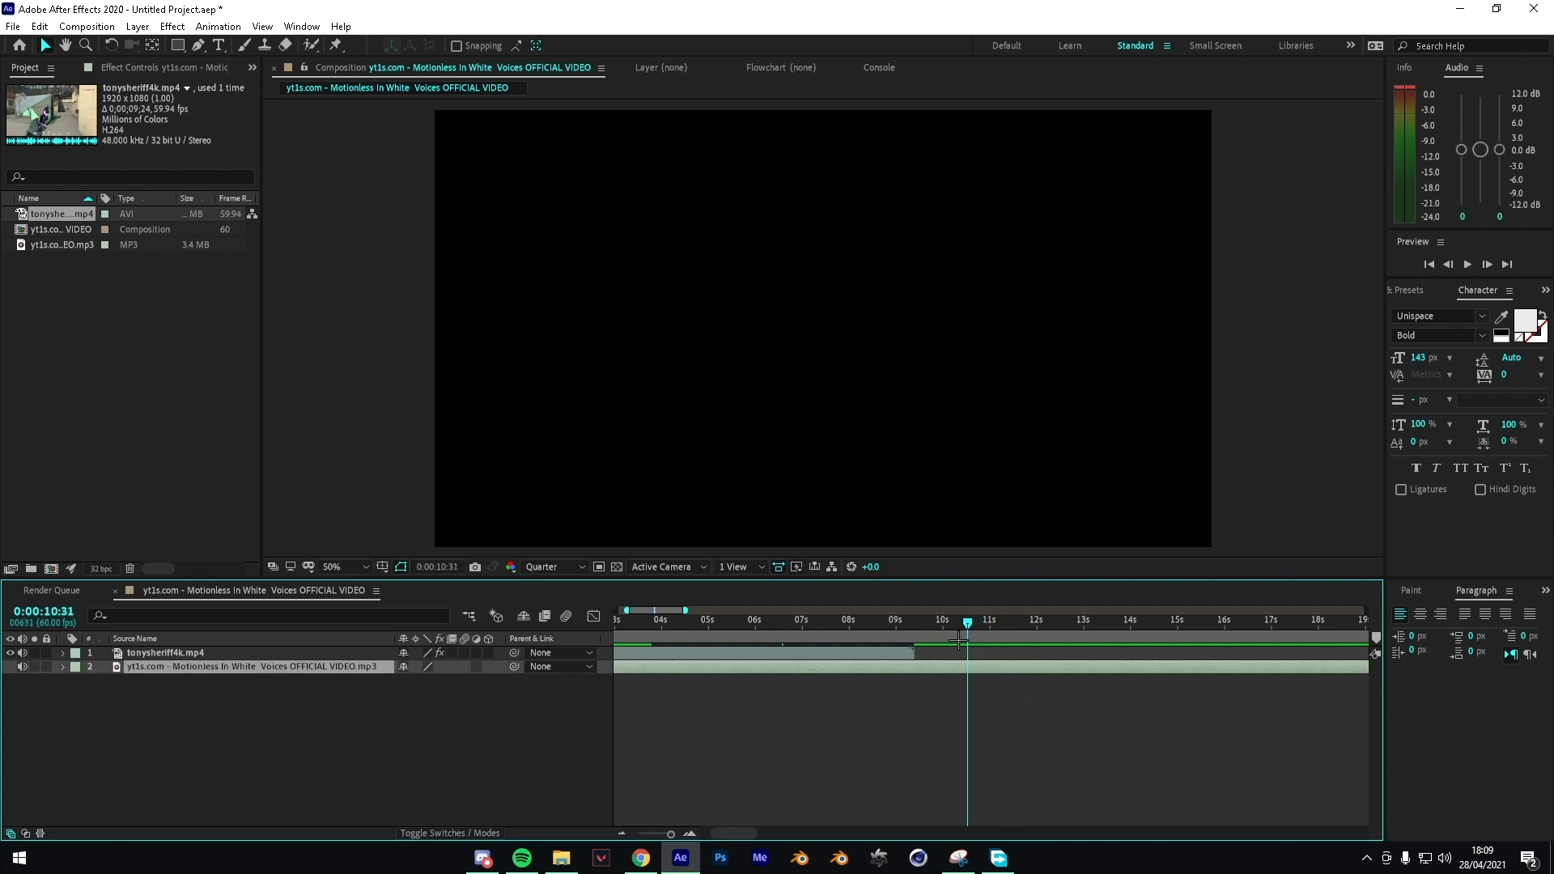
key("KP_Multiply")
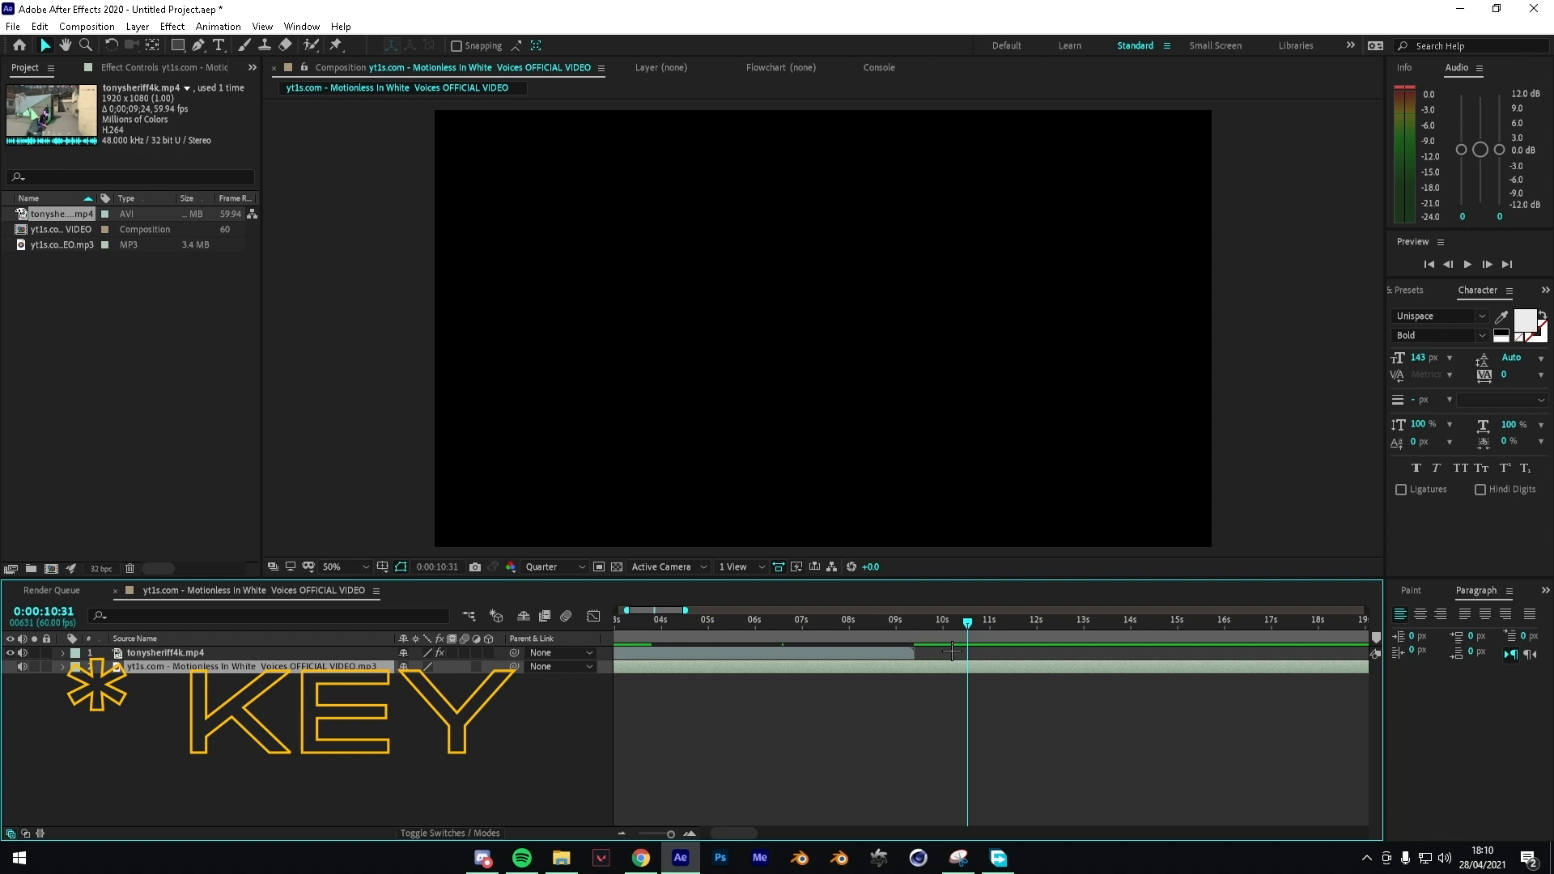
left_click(39, 26)
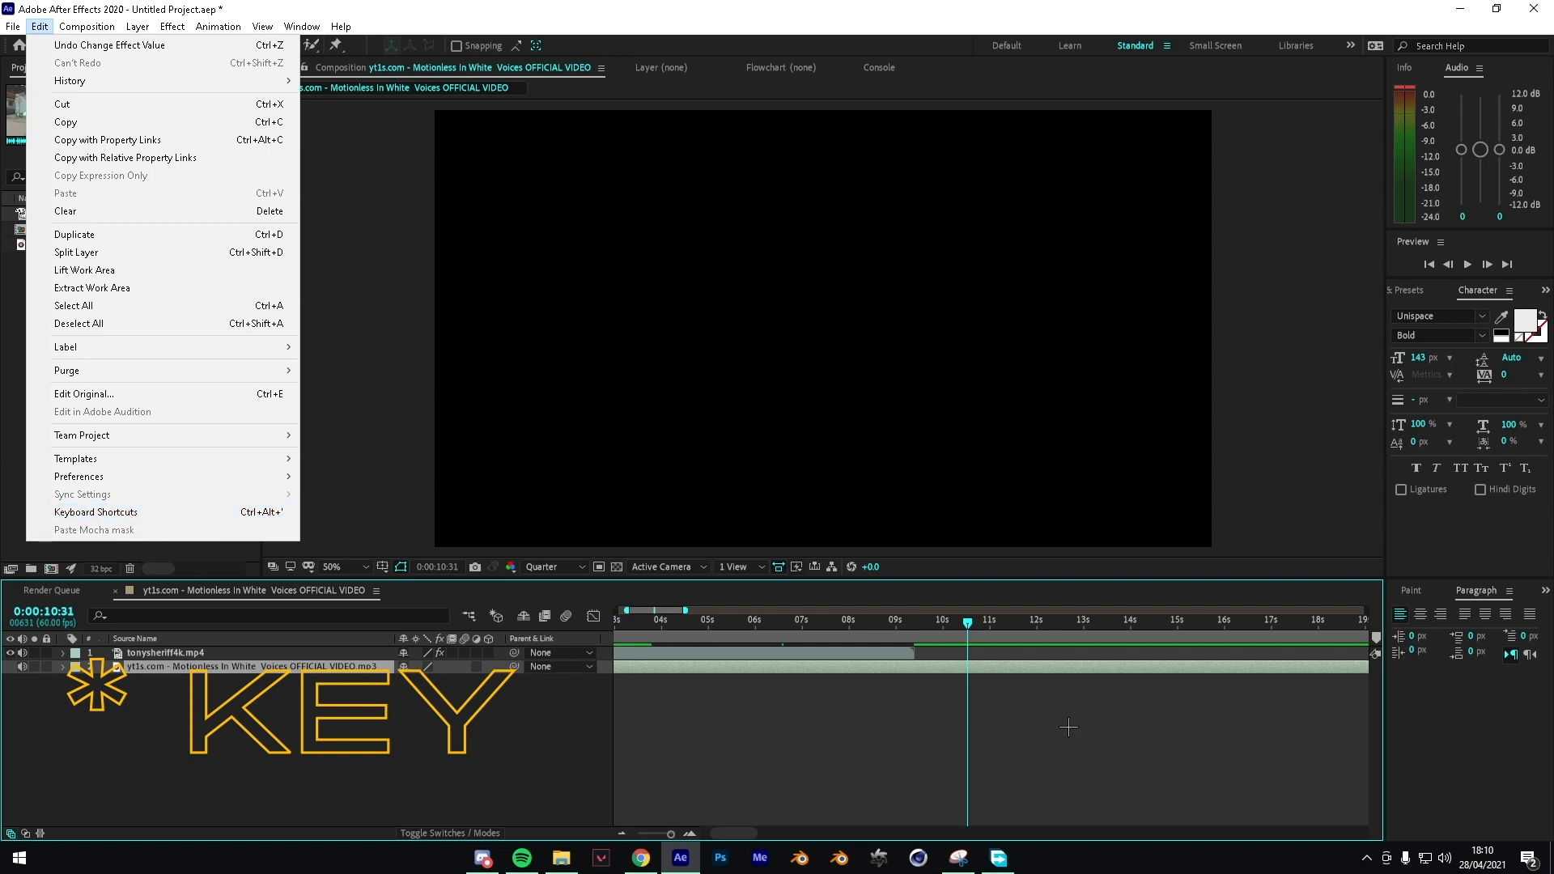
left_click(1003, 686)
left_click(952, 623)
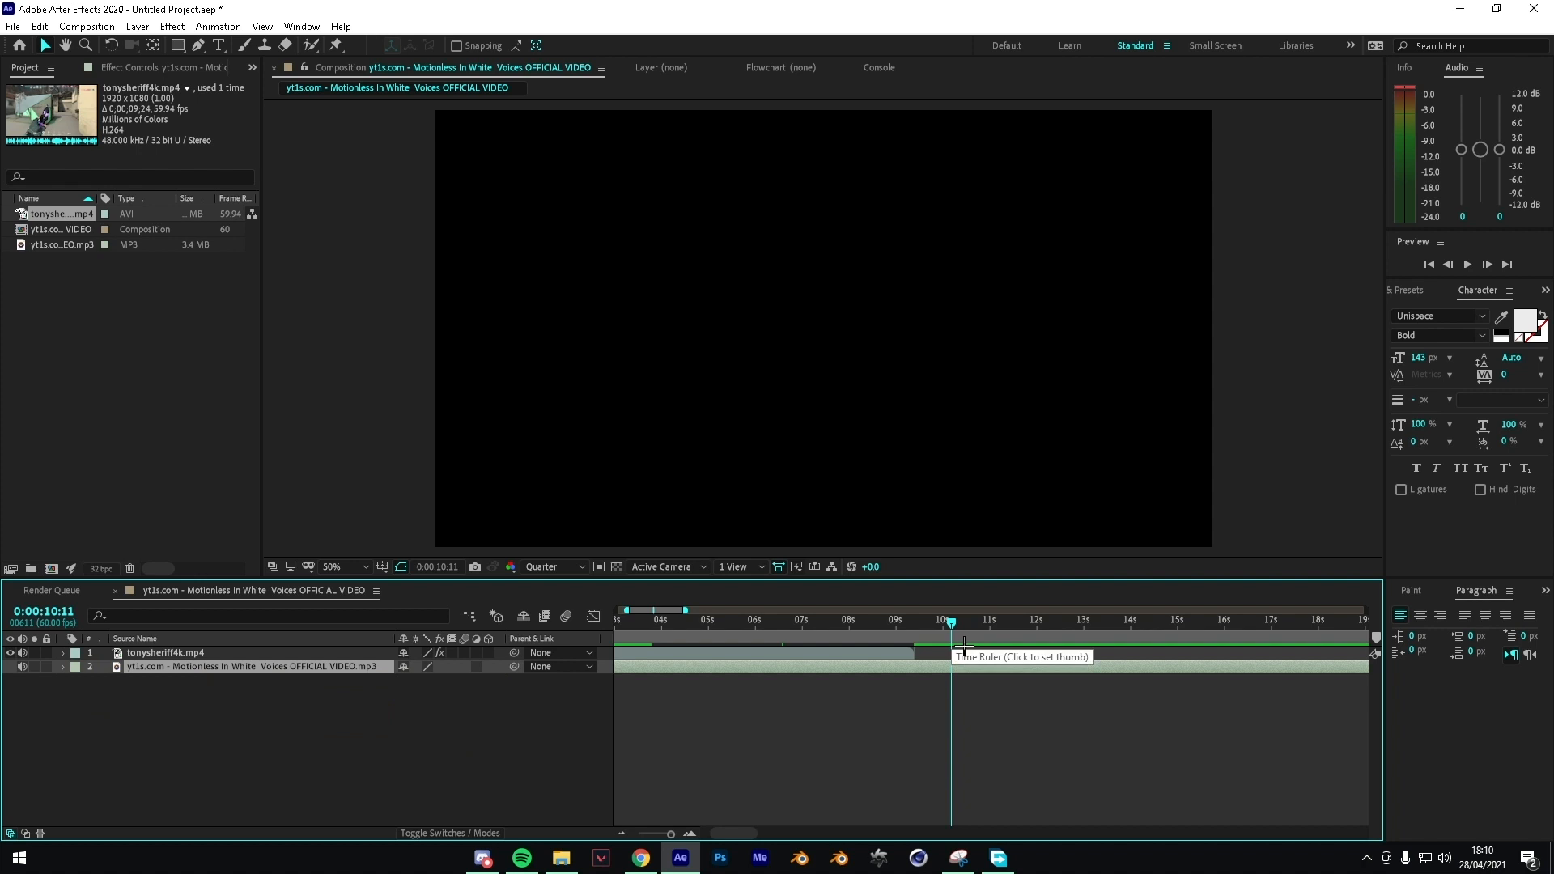
key("space")
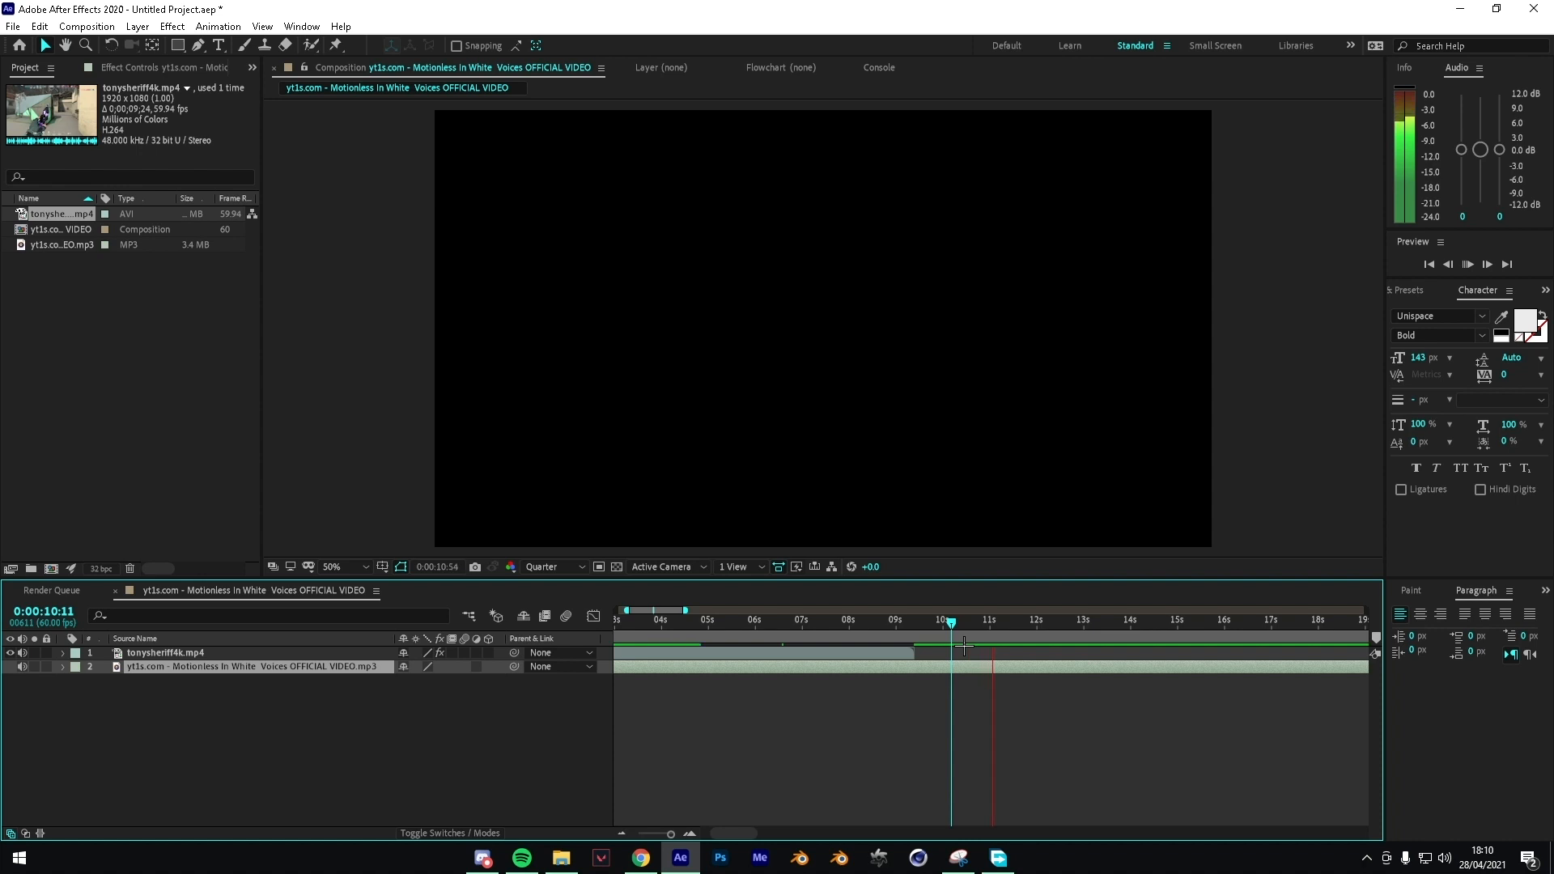
key("KP_Multiply")
key("KP_Multiply")
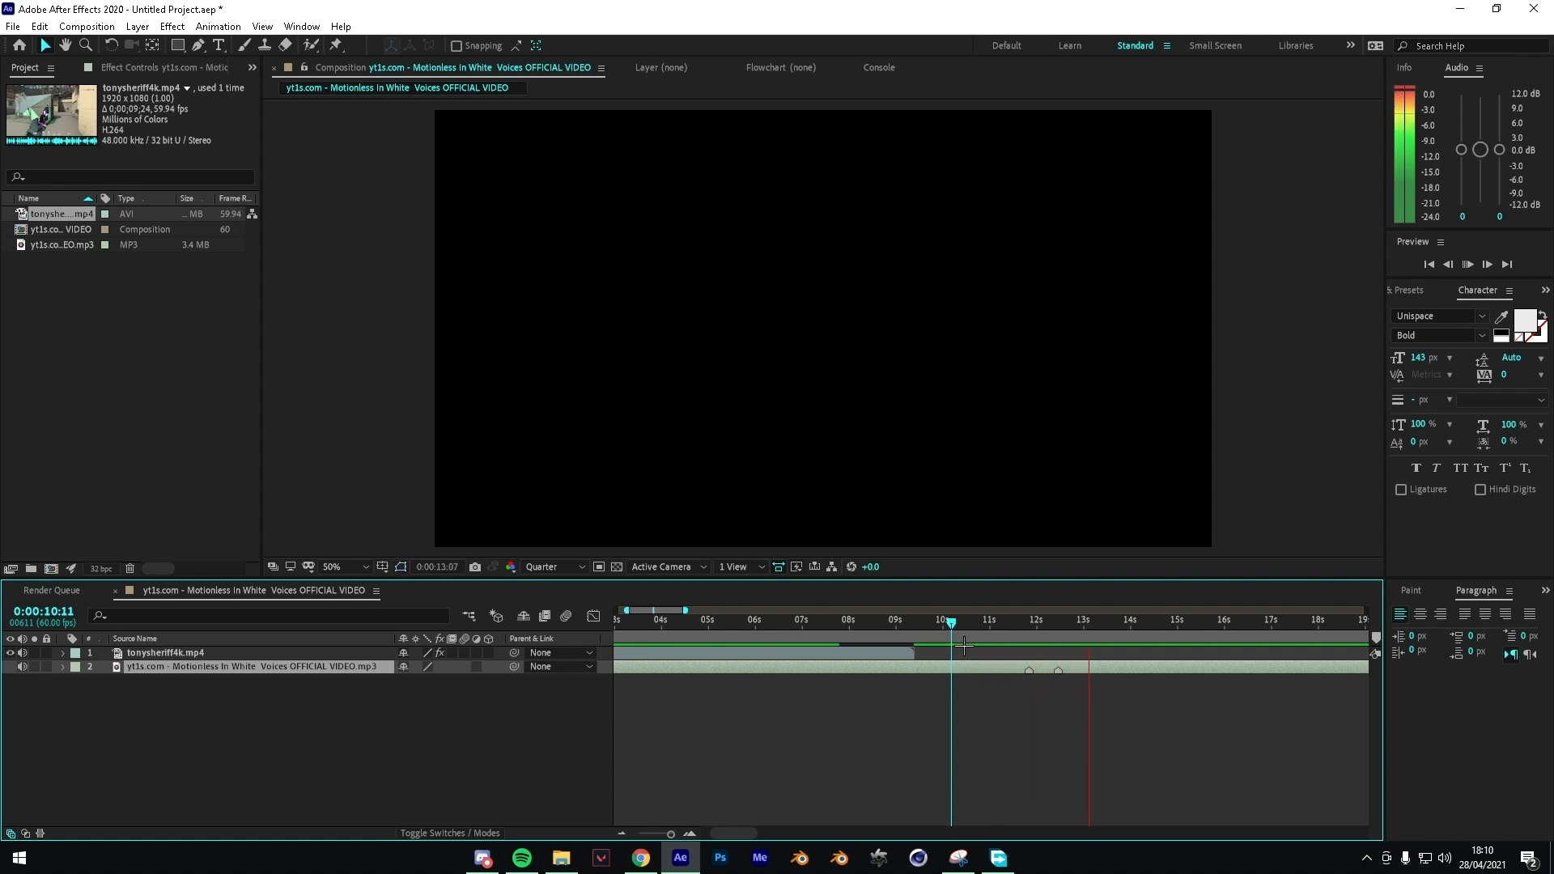
key("KP_Multiply")
key("KP_Multiply")
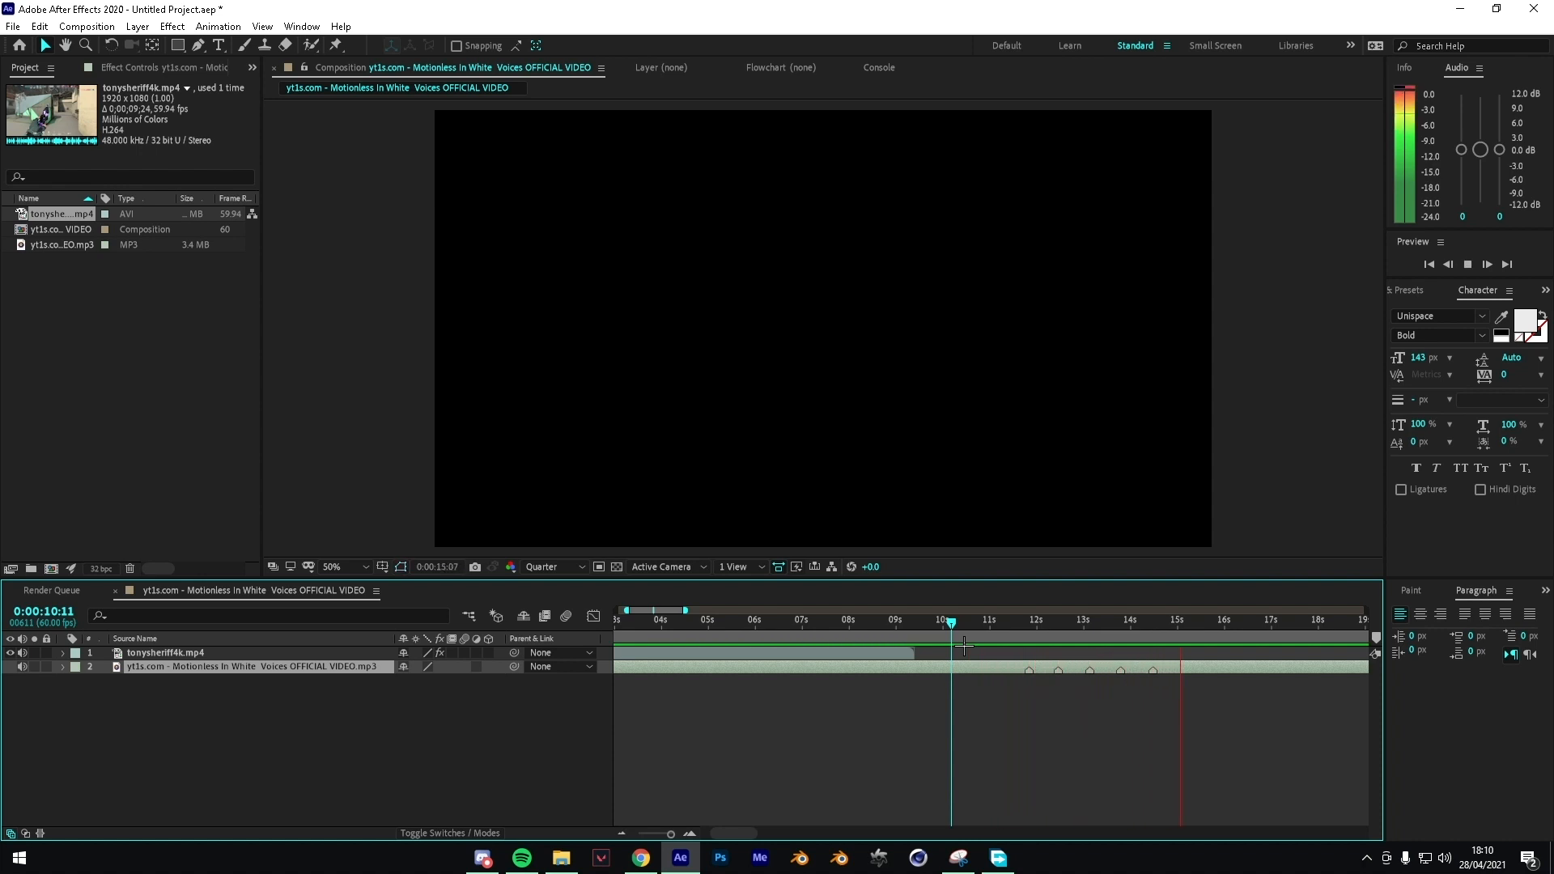
key("KP_Multiply")
key("KP_Multiply")
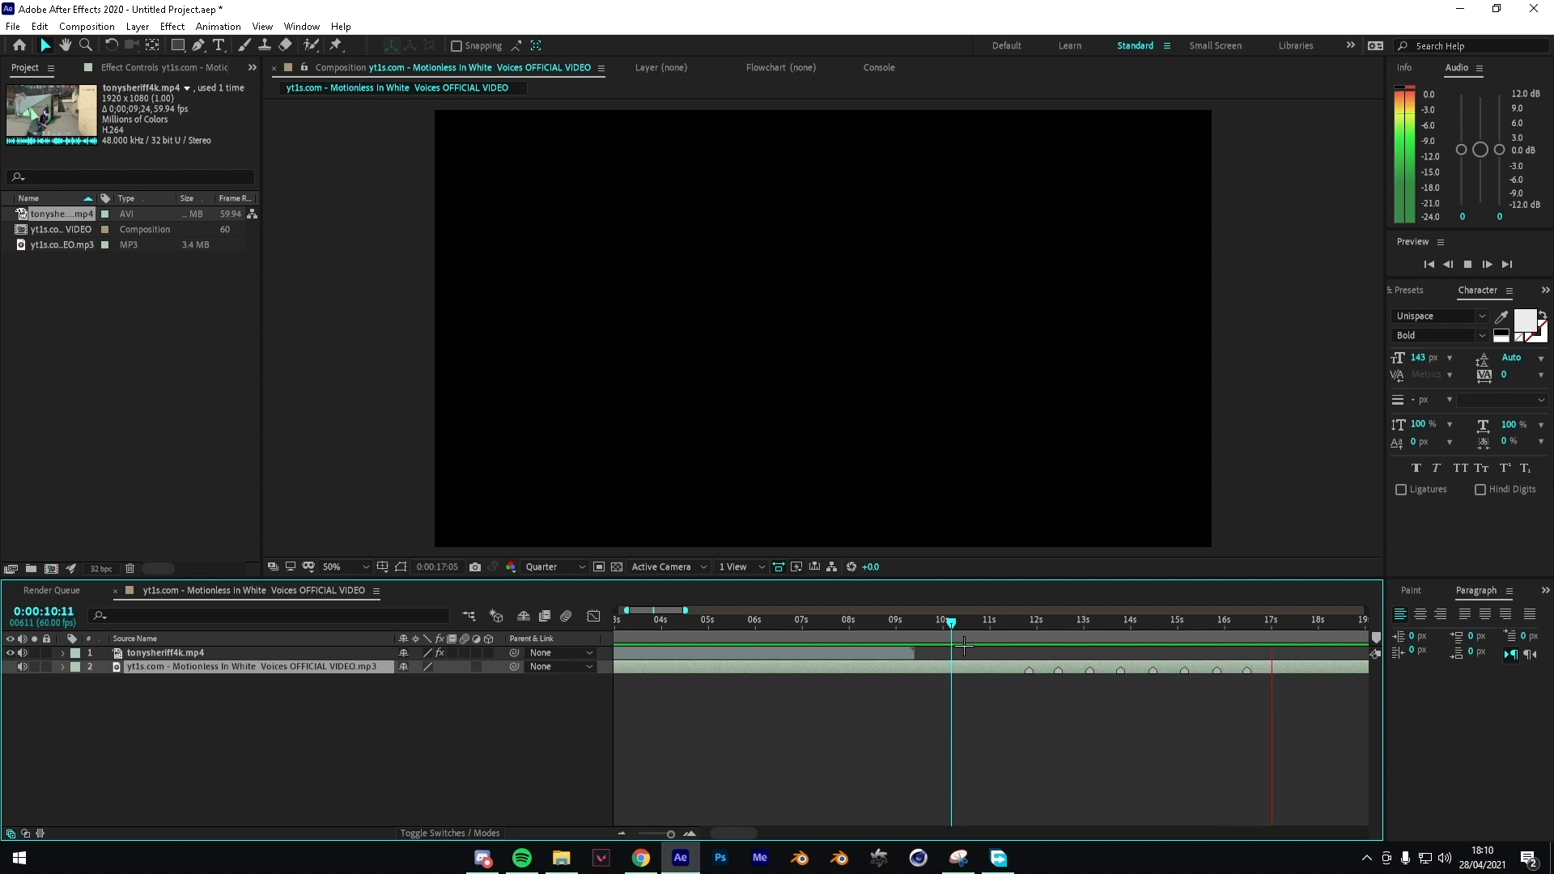
key("KP_Multiply")
key("KP_Multiply")
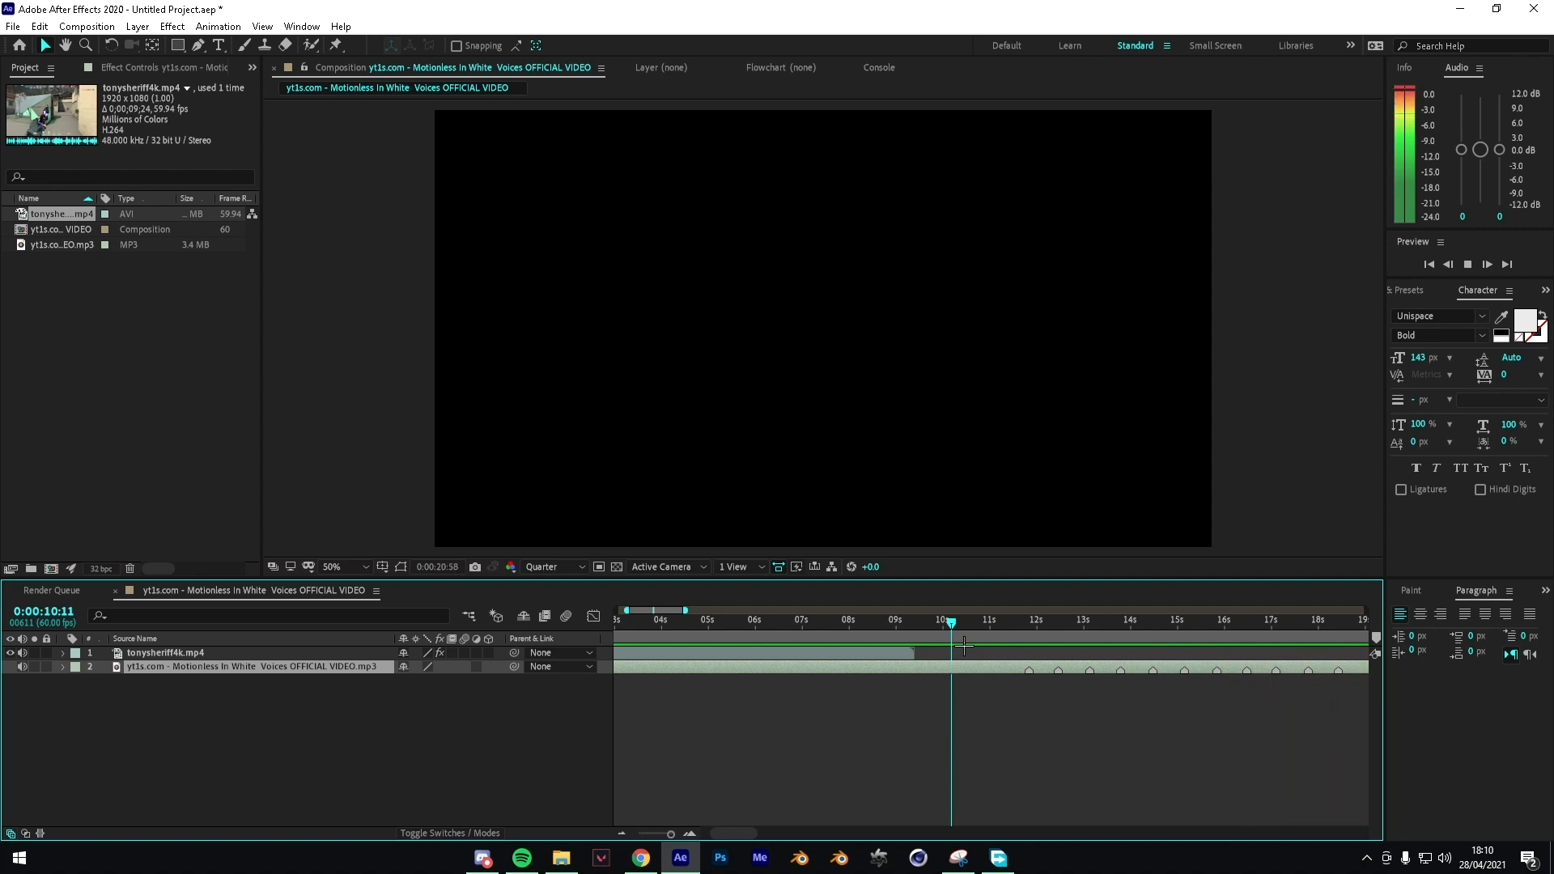
key("space")
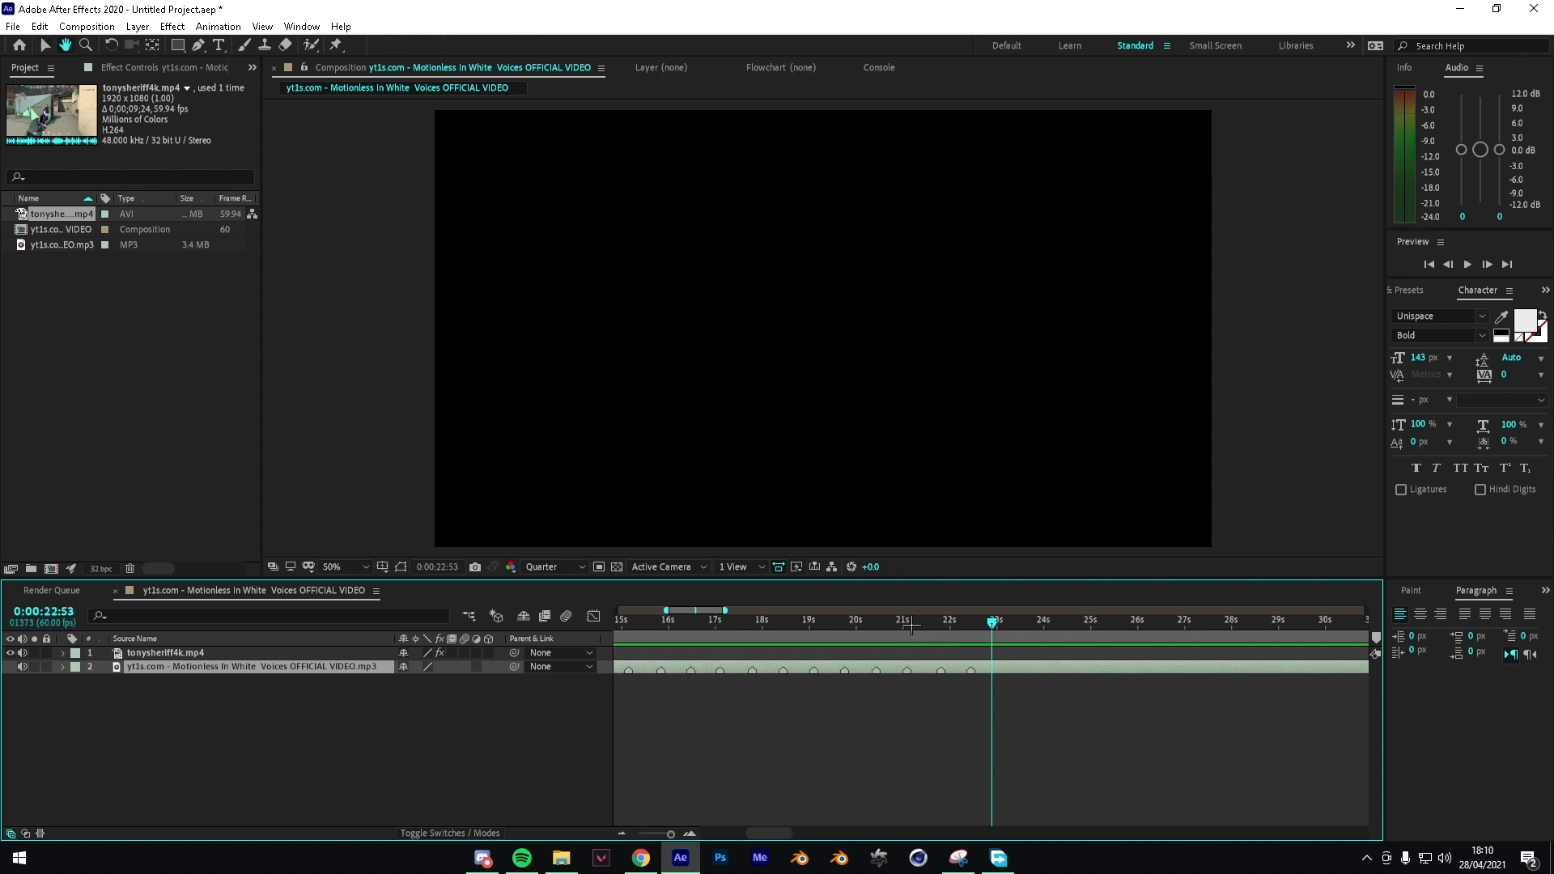
Step: Move the current time to the first beat marker on the music layer, at 0:00:11:51
left_click_drag(907, 624, 745, 694)
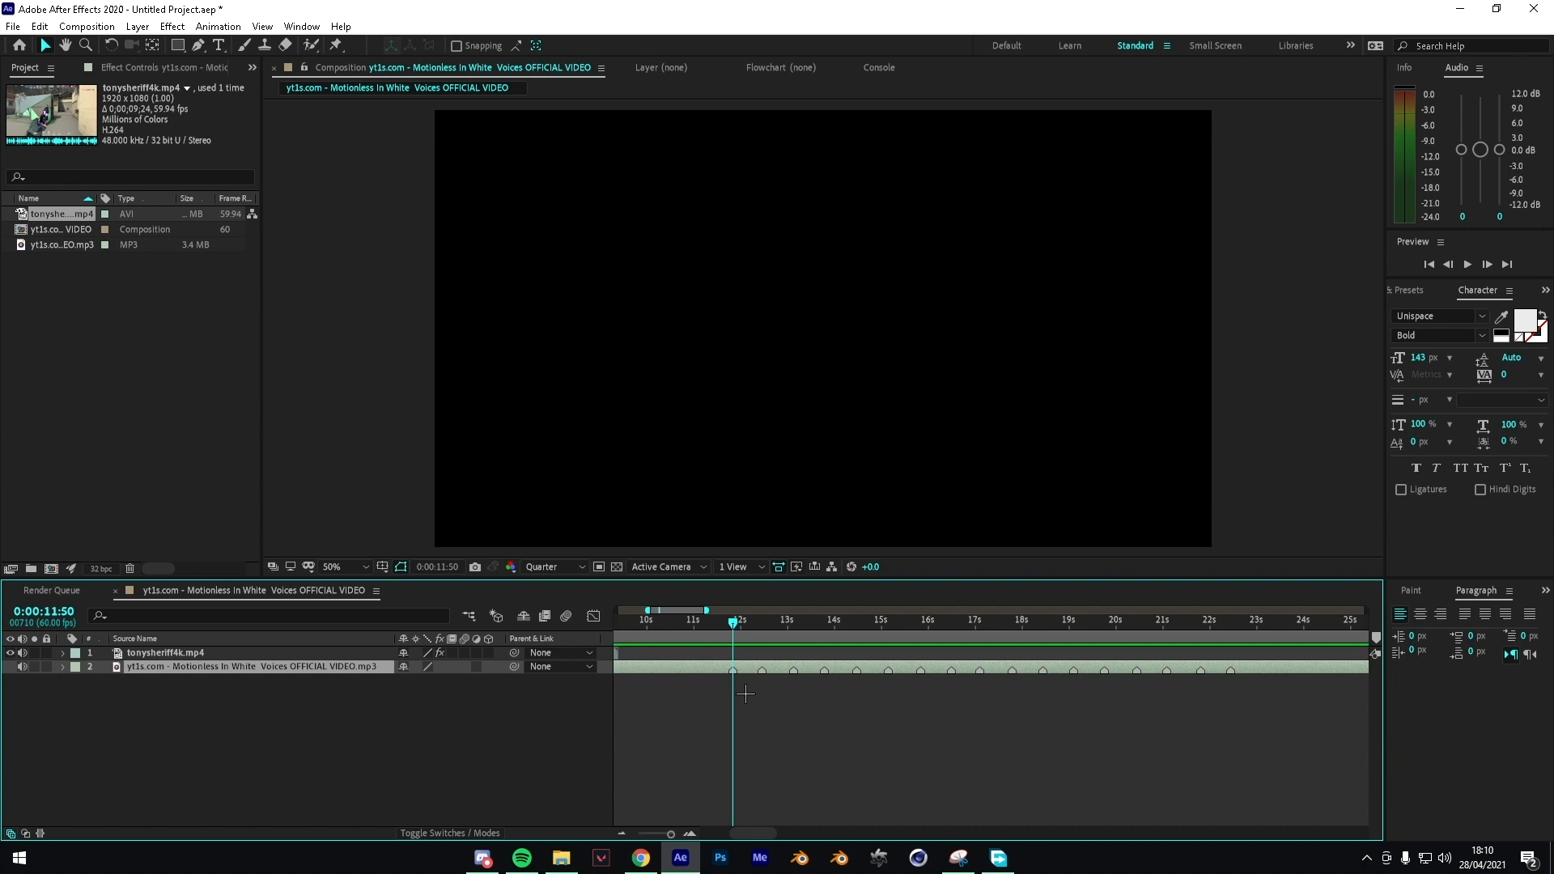
left_click(780, 699)
left_click(749, 670)
left_click(734, 625)
Step: Reveal the music layer's audio waveform and set the current time to the volume jump at 0:00:11:49
left_click(64, 666)
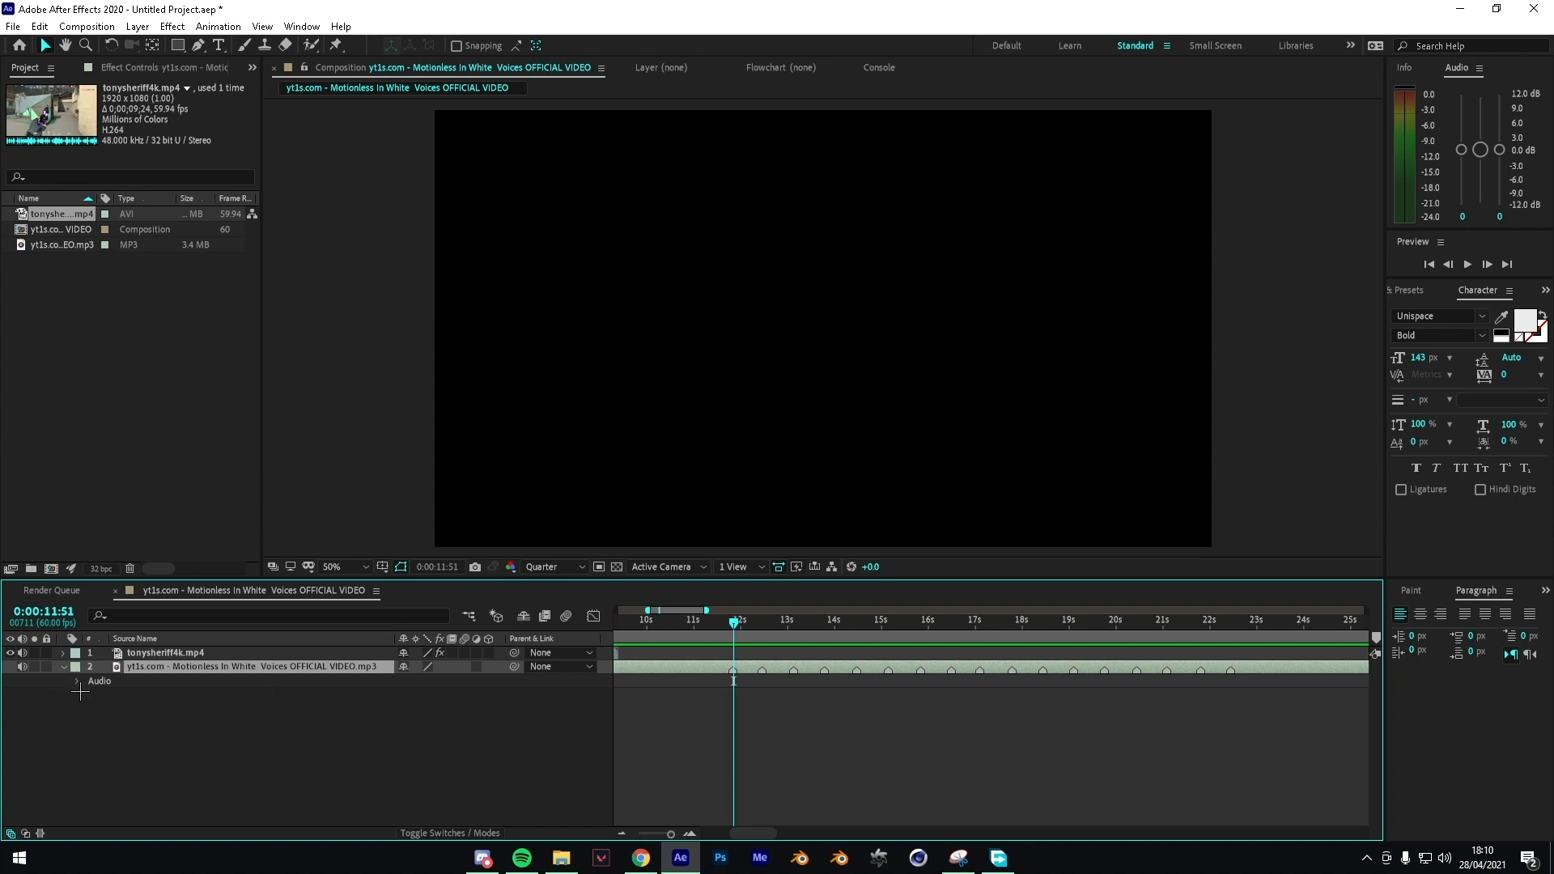
left_click(78, 681)
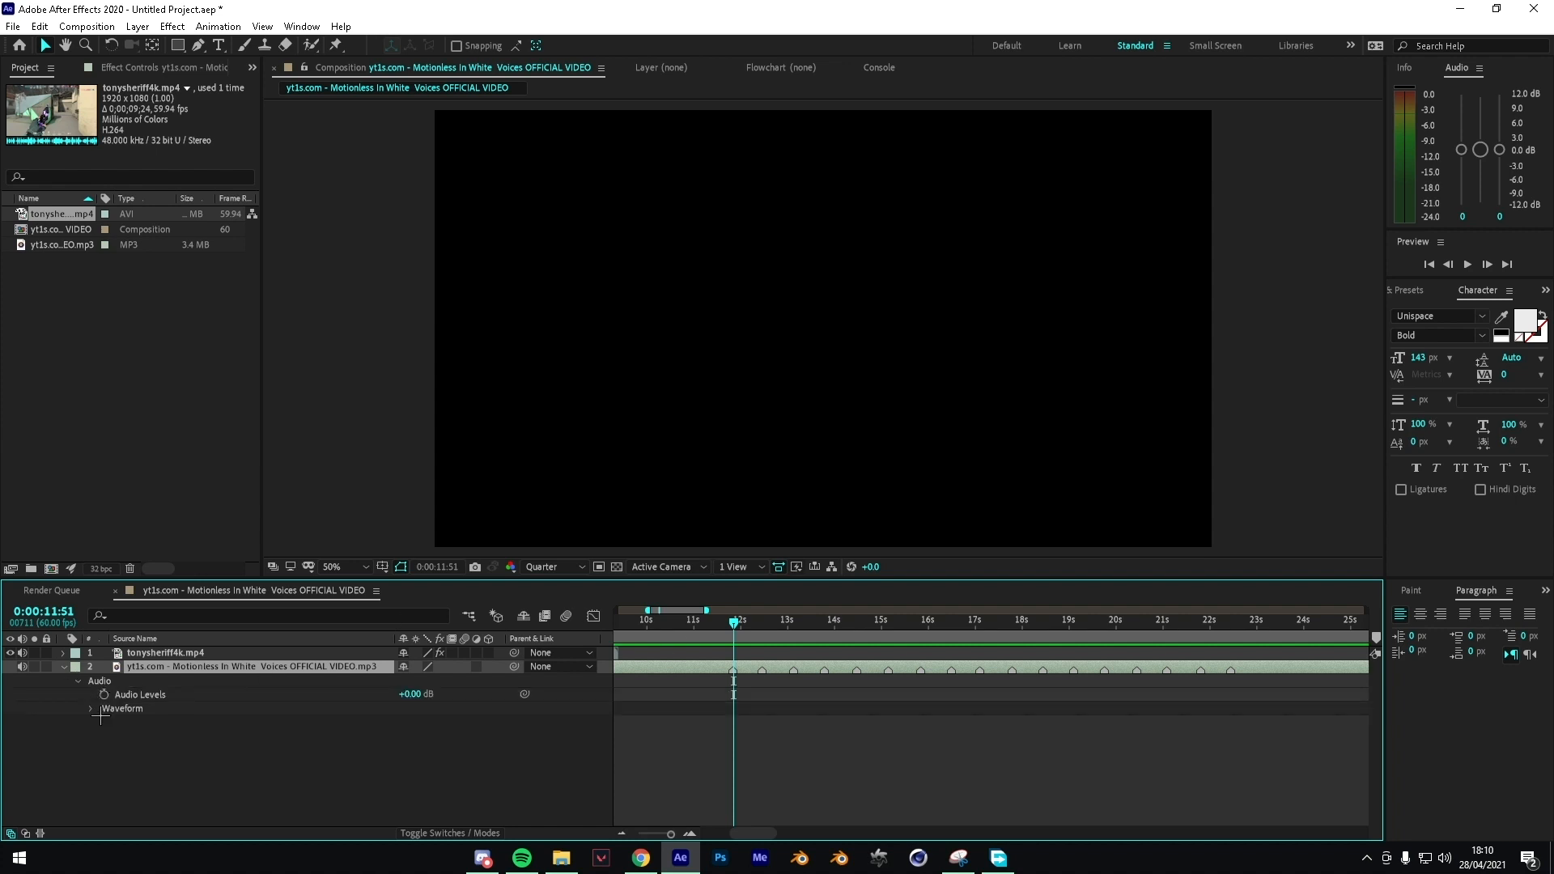
left_click(92, 709)
left_click(688, 836)
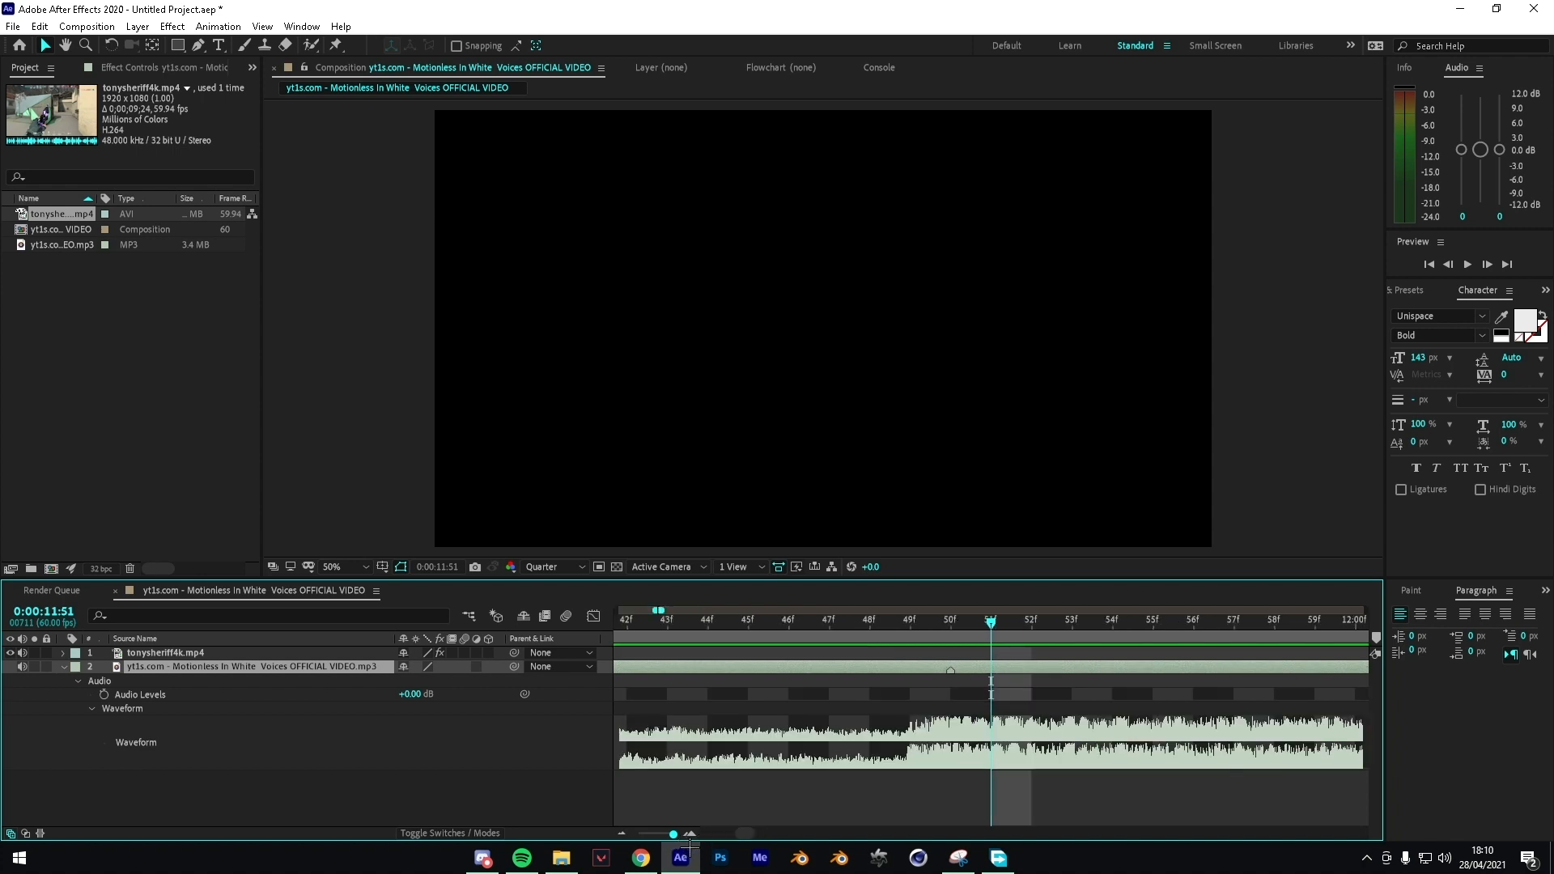
left_click_drag(992, 624, 927, 650)
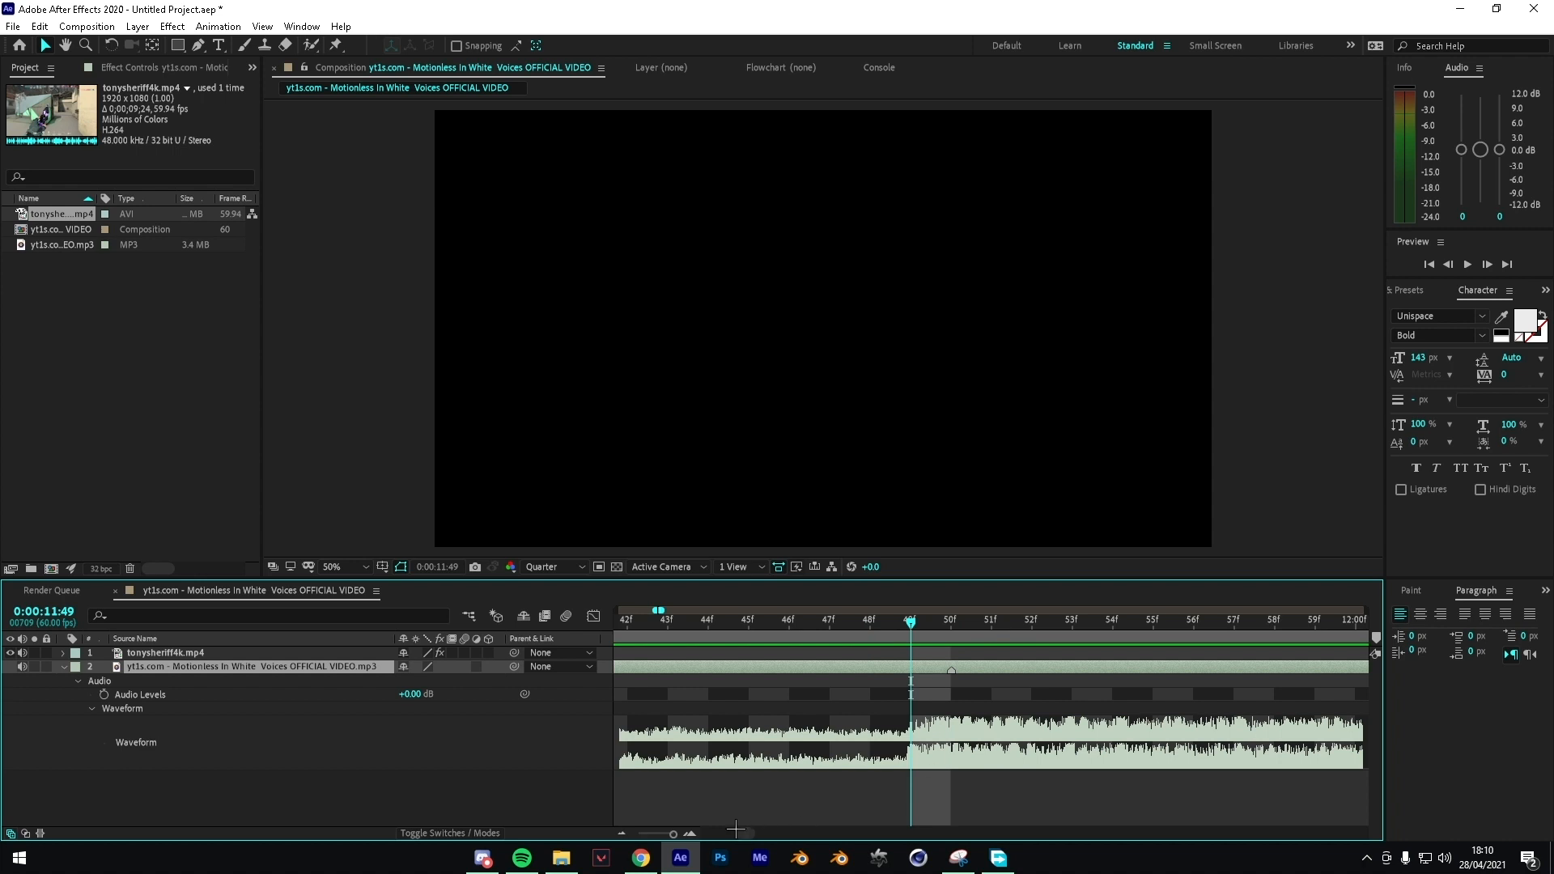
left_click_drag(682, 842, 684, 844)
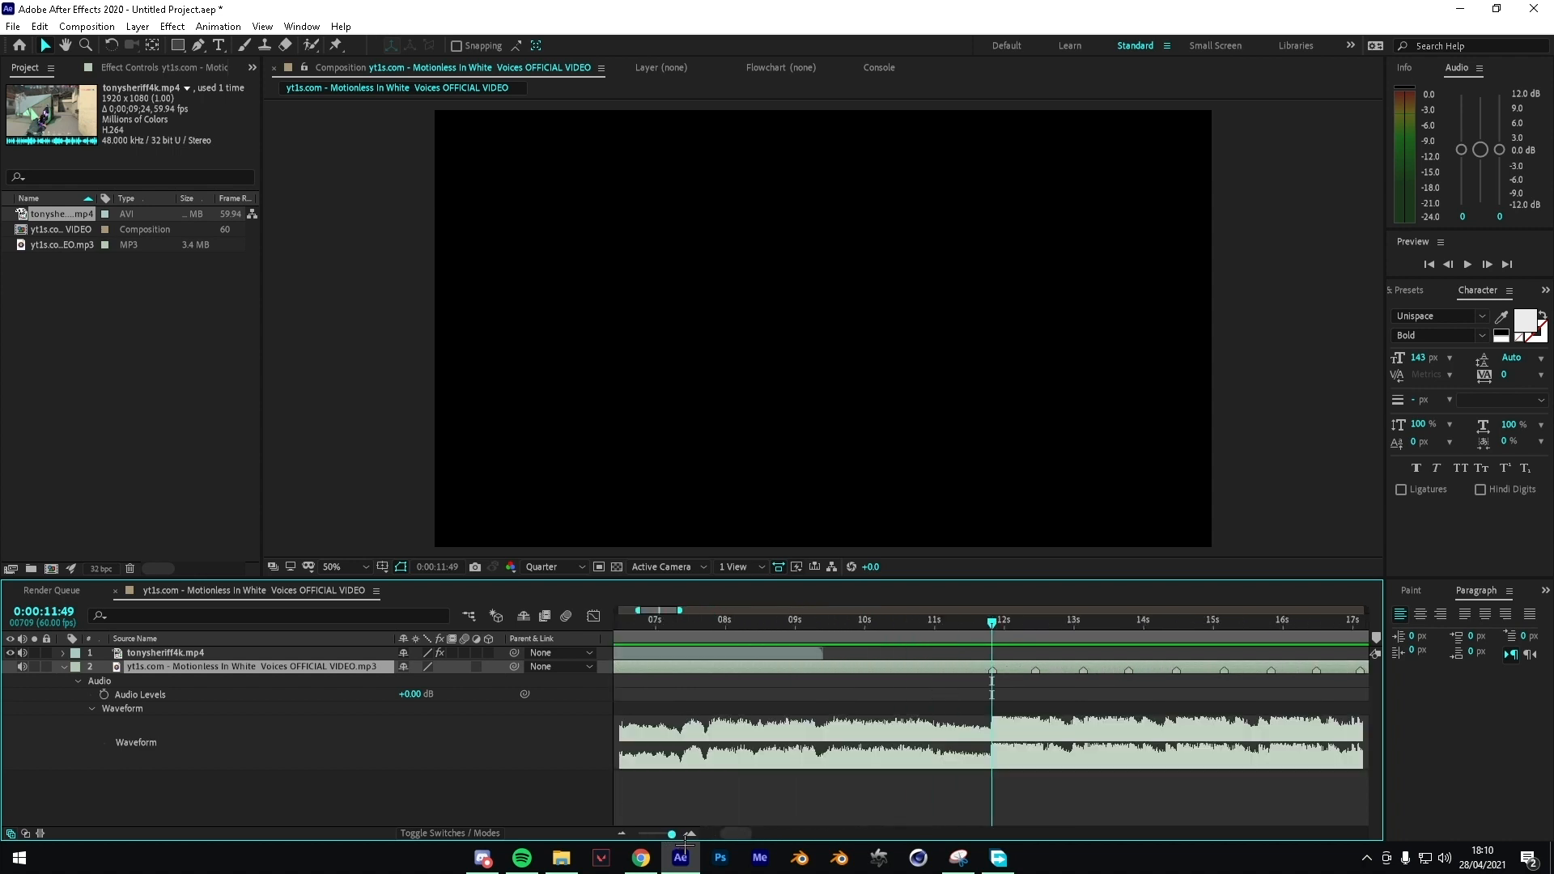
Step: Preview the music at the first marker, 0:00:11:50, and shift the tonysheriff4k.mp4 layer to end at about 10.8 seconds
mouse_move(993, 624)
left_mouse_down()
mouse_move(896, 628)
mouse_move(1008, 642)
left_mouse_up()
key("space")
key("space")
left_click_drag(778, 664, 875, 668)
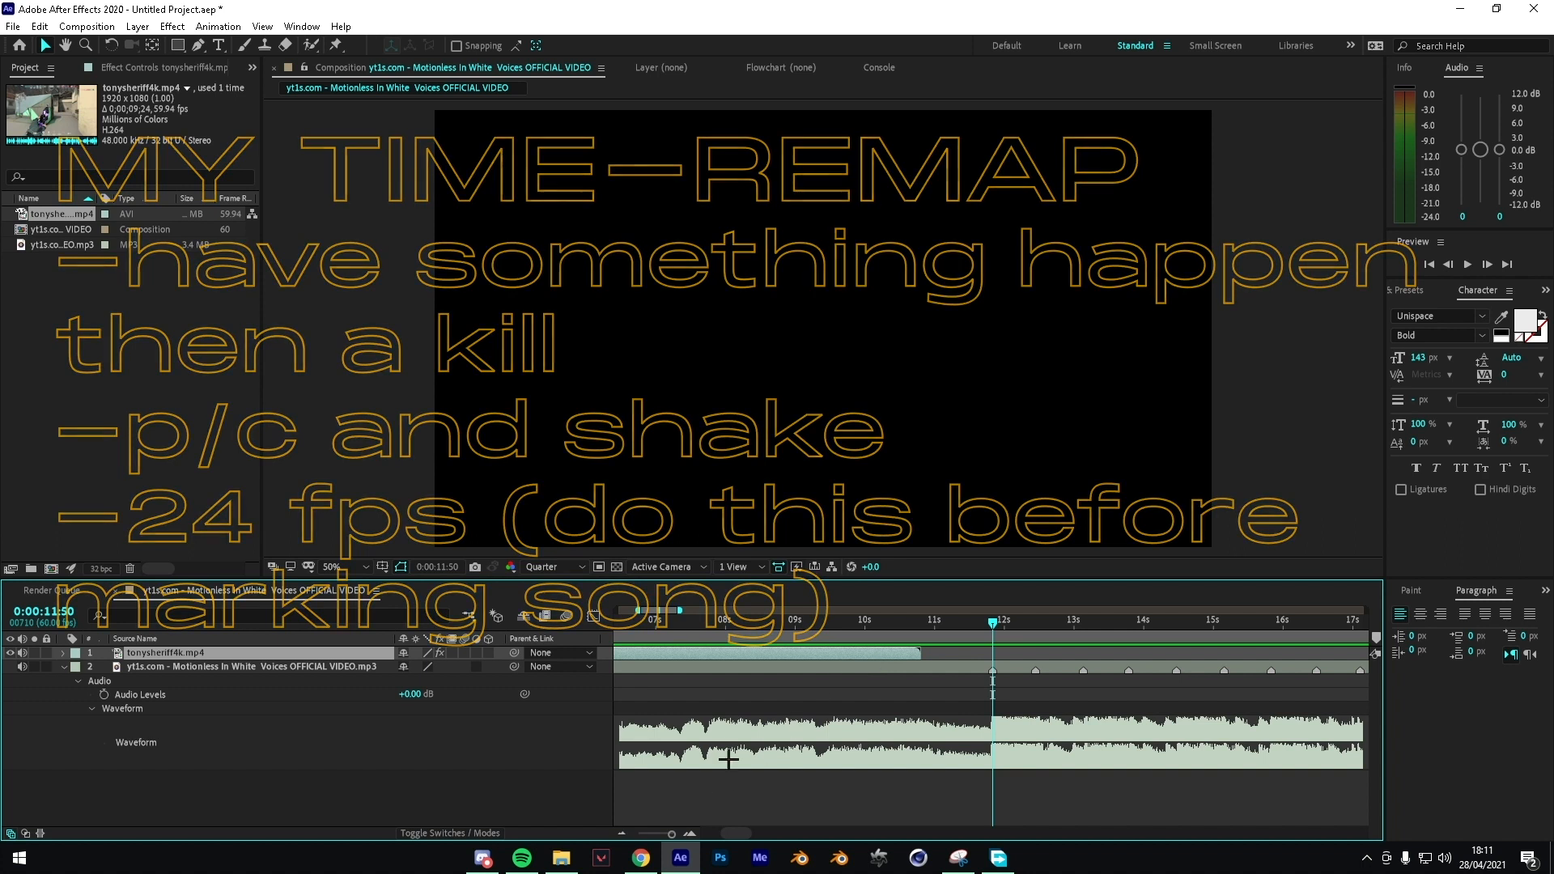
Step: Set the frame rate of the Motionless In White Voices composition to 24 frames per second
right_click(81, 229)
left_click(121, 240)
left_click(723, 436)
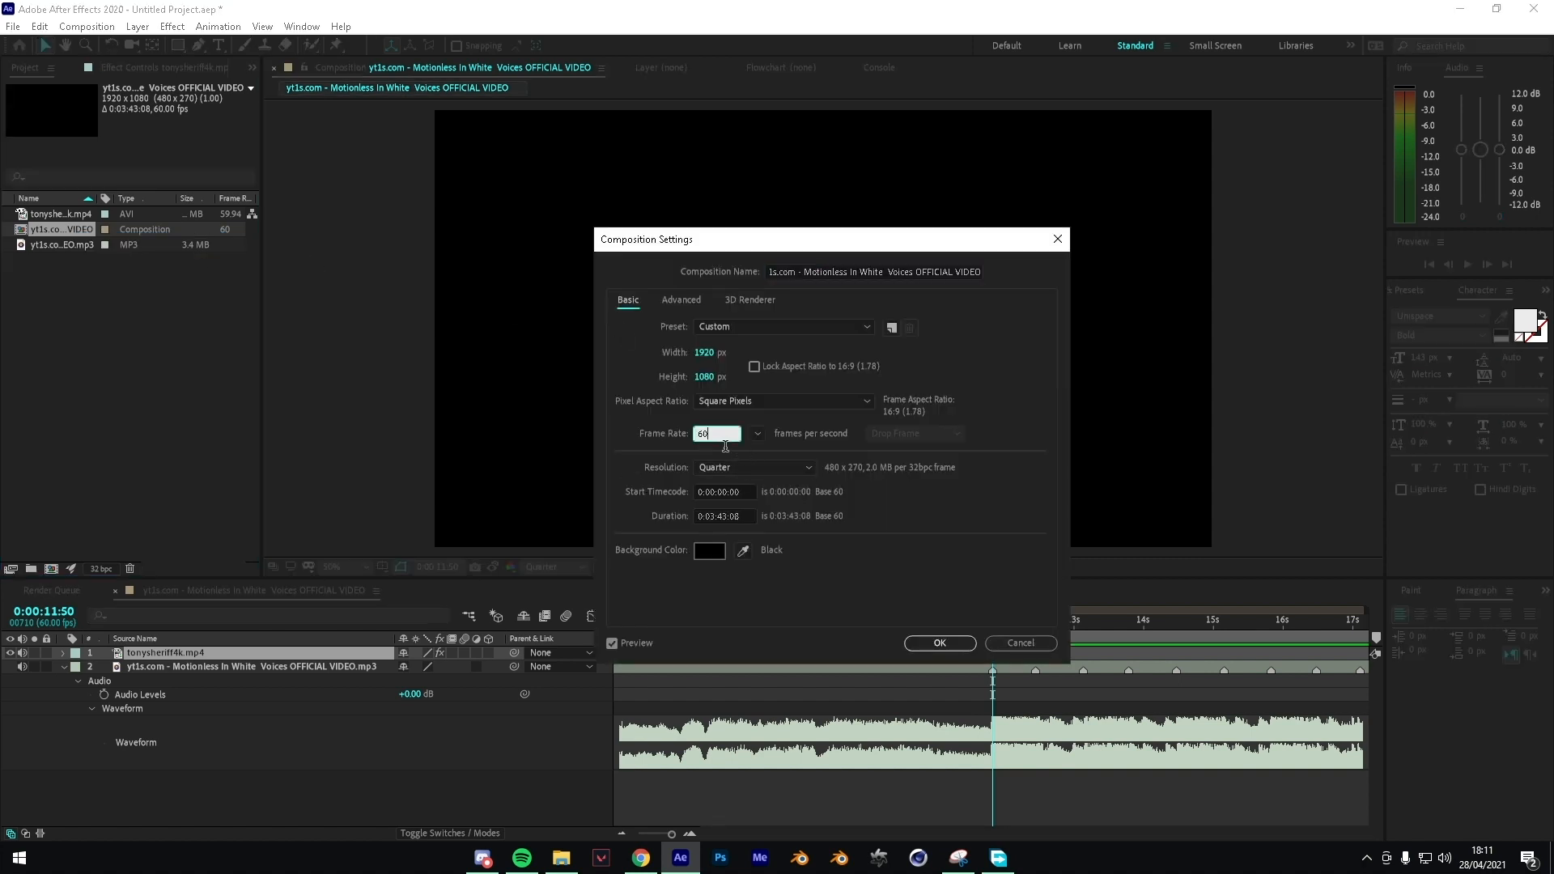
key("Return")
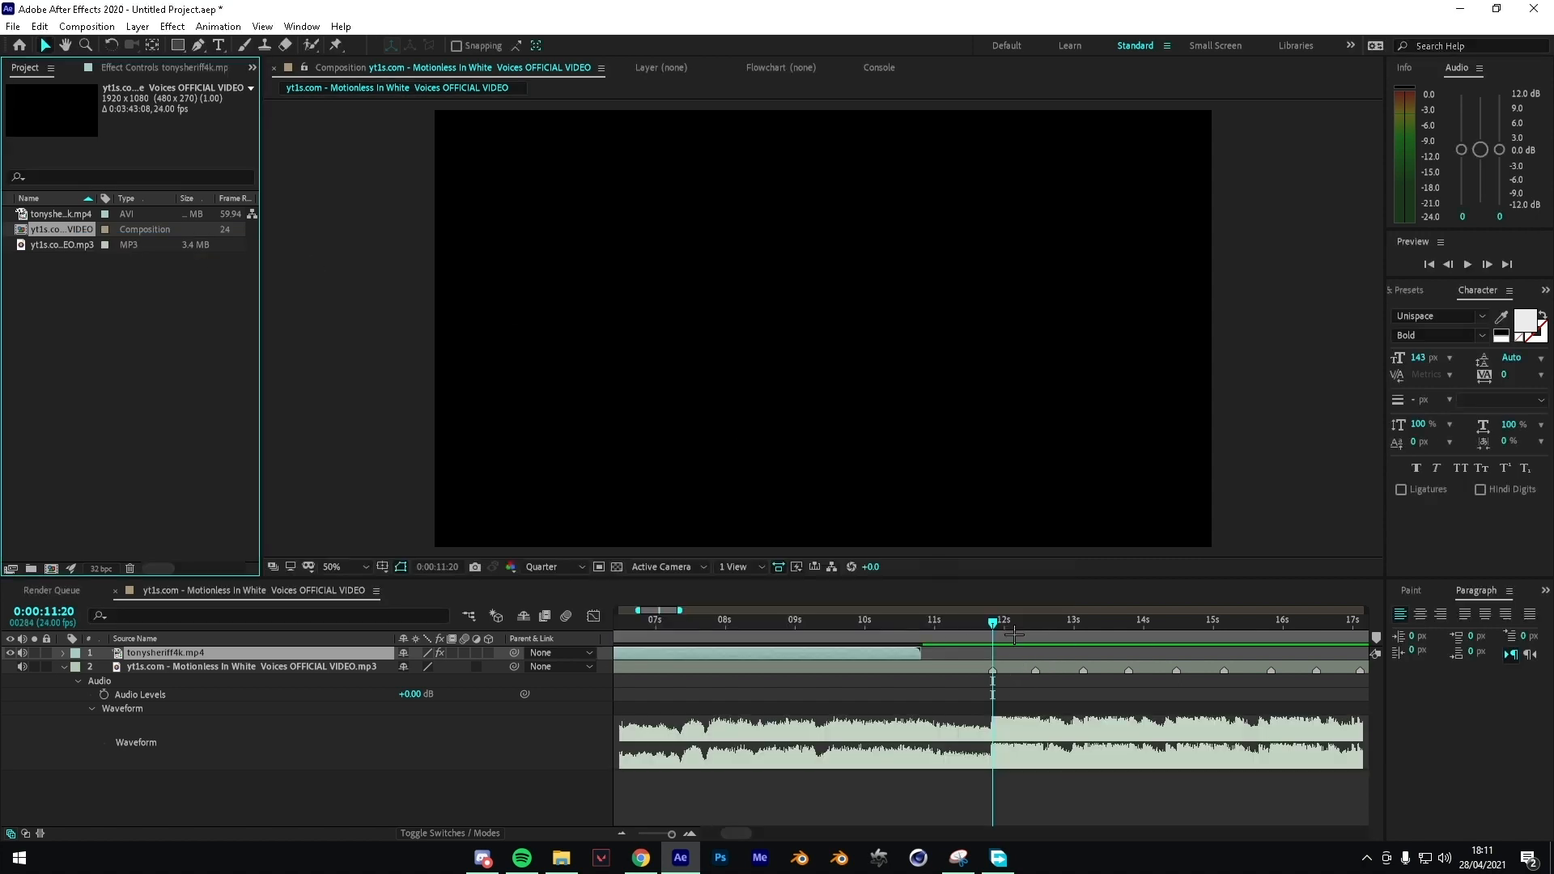
Step: Preview the music from the first marker at 0:00:11:20 to check the beat timing
left_click(1016, 667)
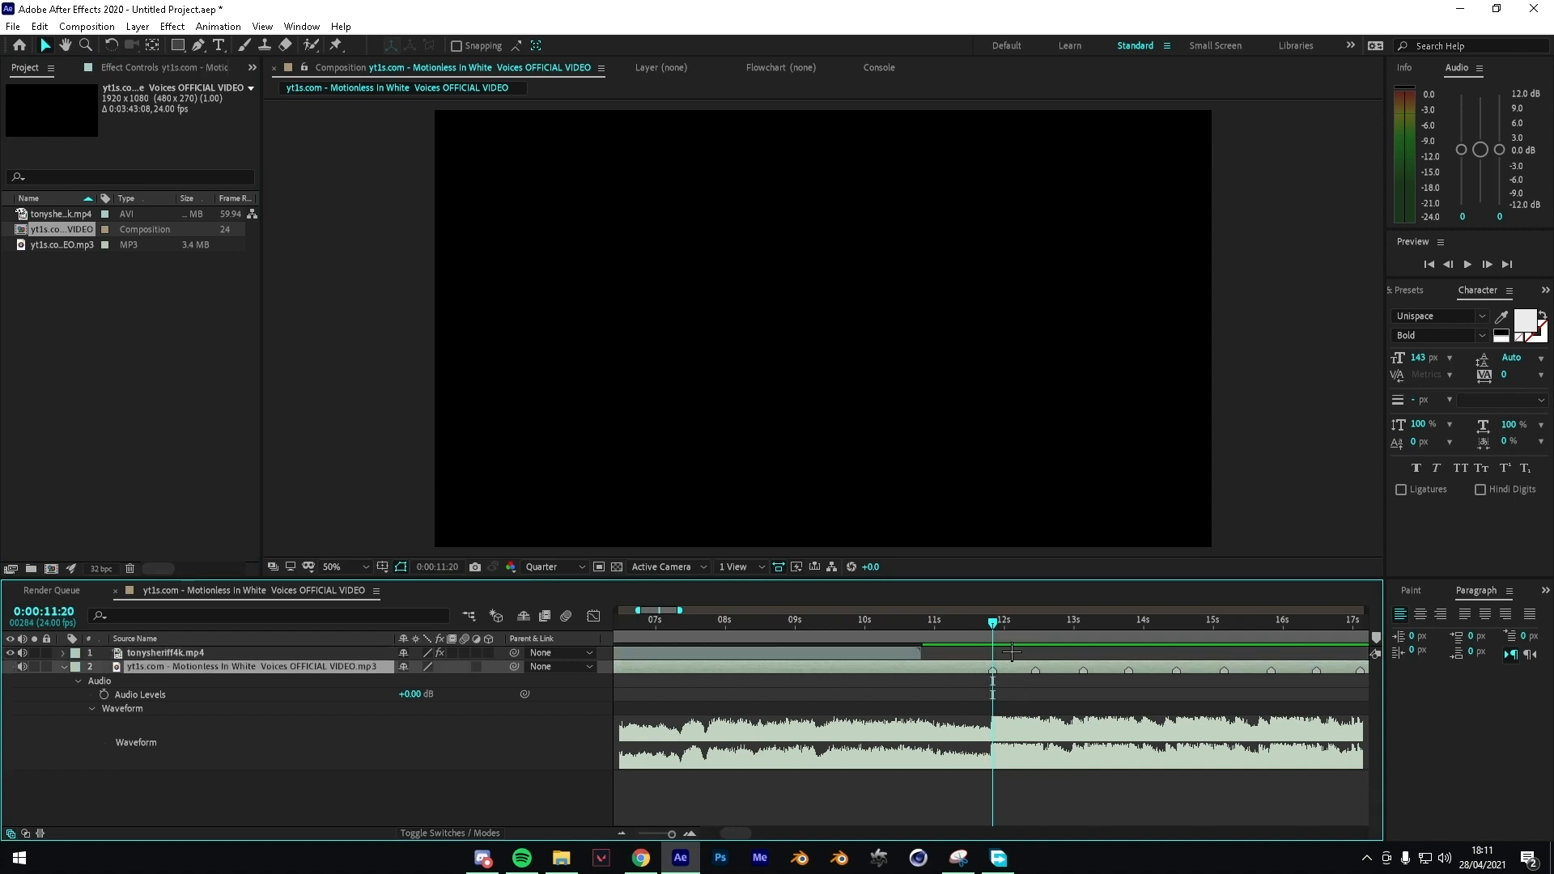
mouse_move(994, 629)
left_mouse_down()
mouse_move(971, 638)
mouse_move(1041, 640)
mouse_move(992, 637)
left_mouse_up()
key("space")
left_click(1017, 673)
left_click(1012, 670)
left_click(995, 671)
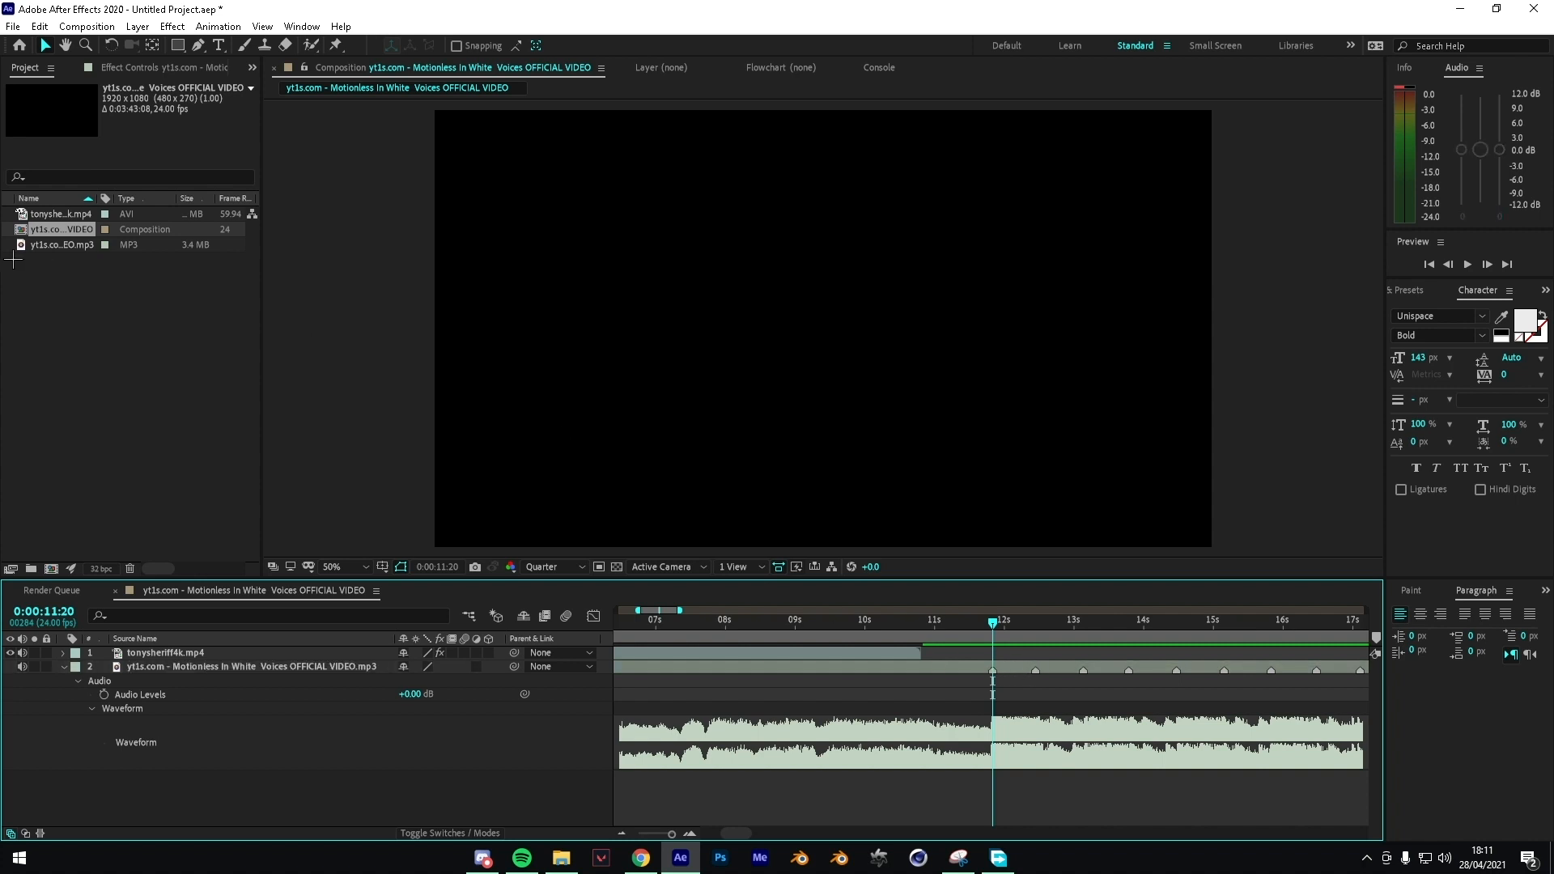
Step: Check the frame rate in the composition's settings and accept them as they are
right_click(90, 234)
left_click(98, 241)
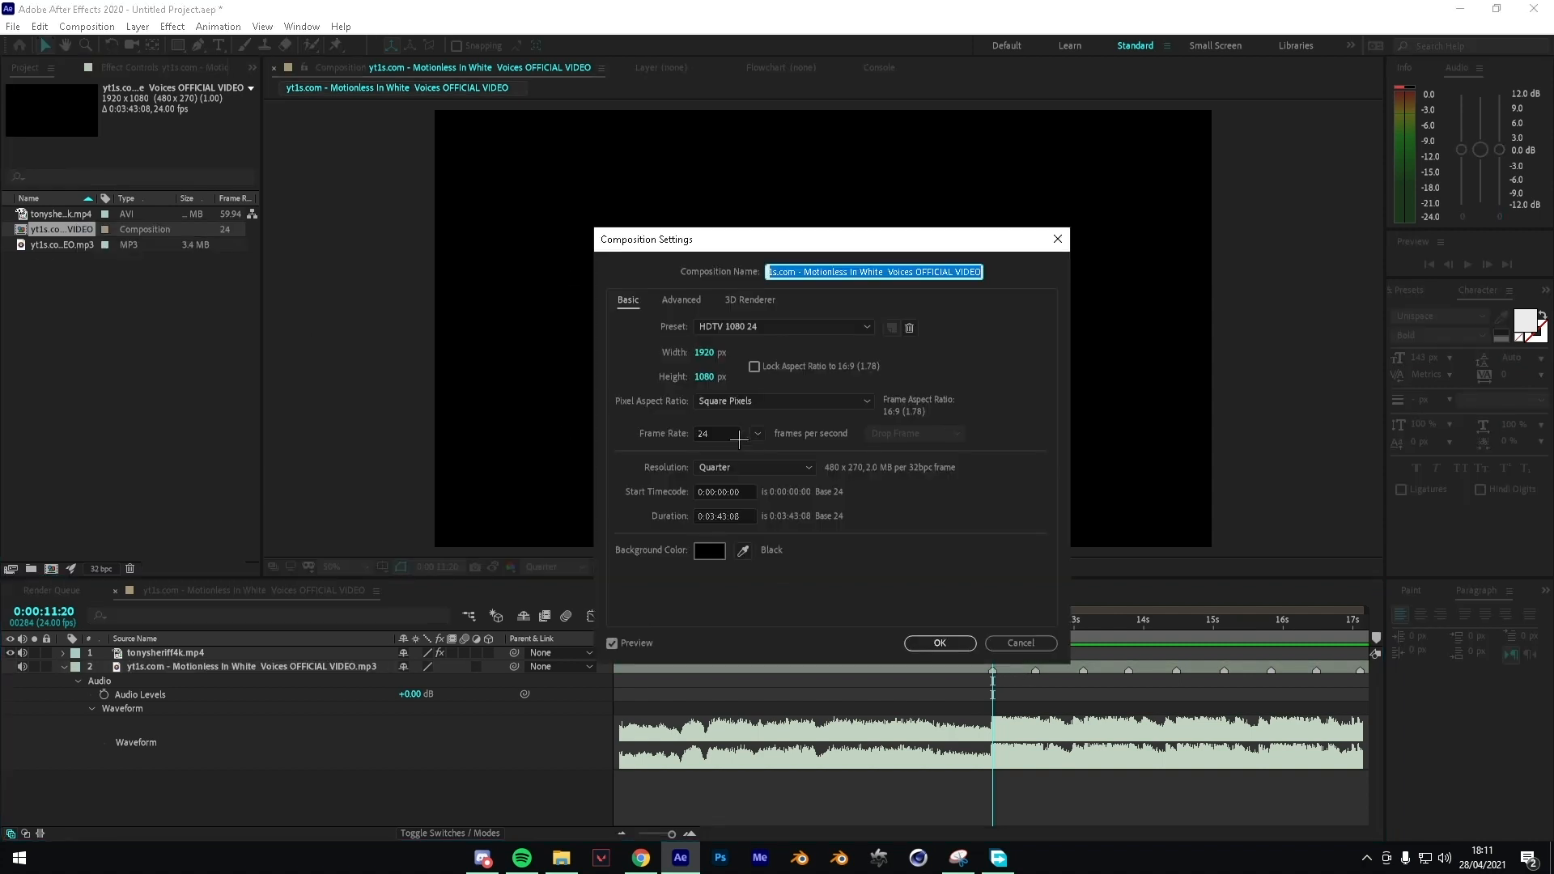
left_click(739, 440)
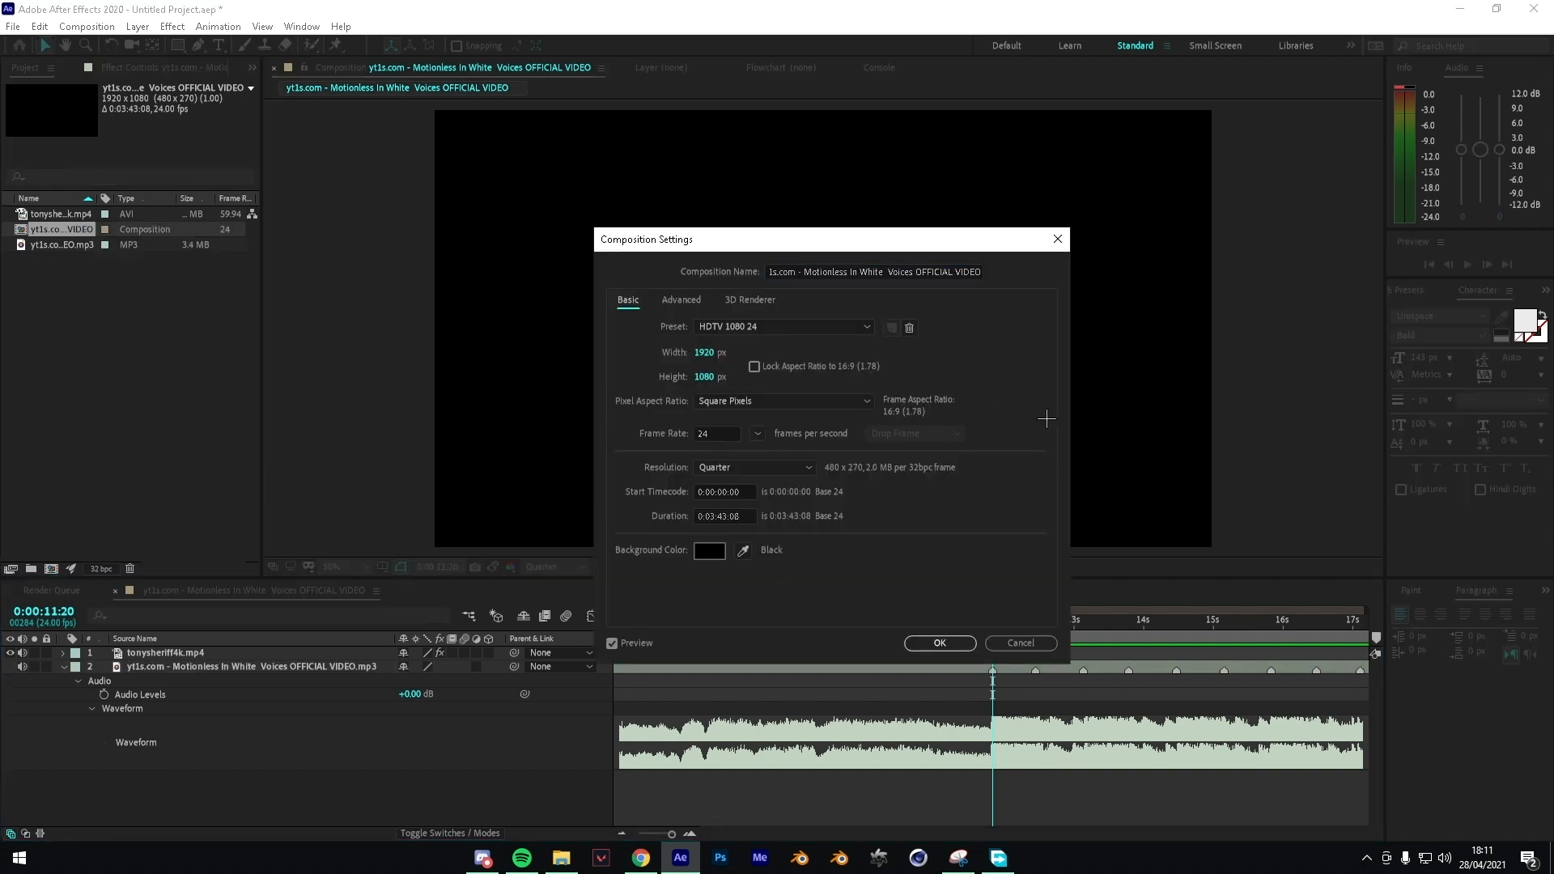
left_click(940, 643)
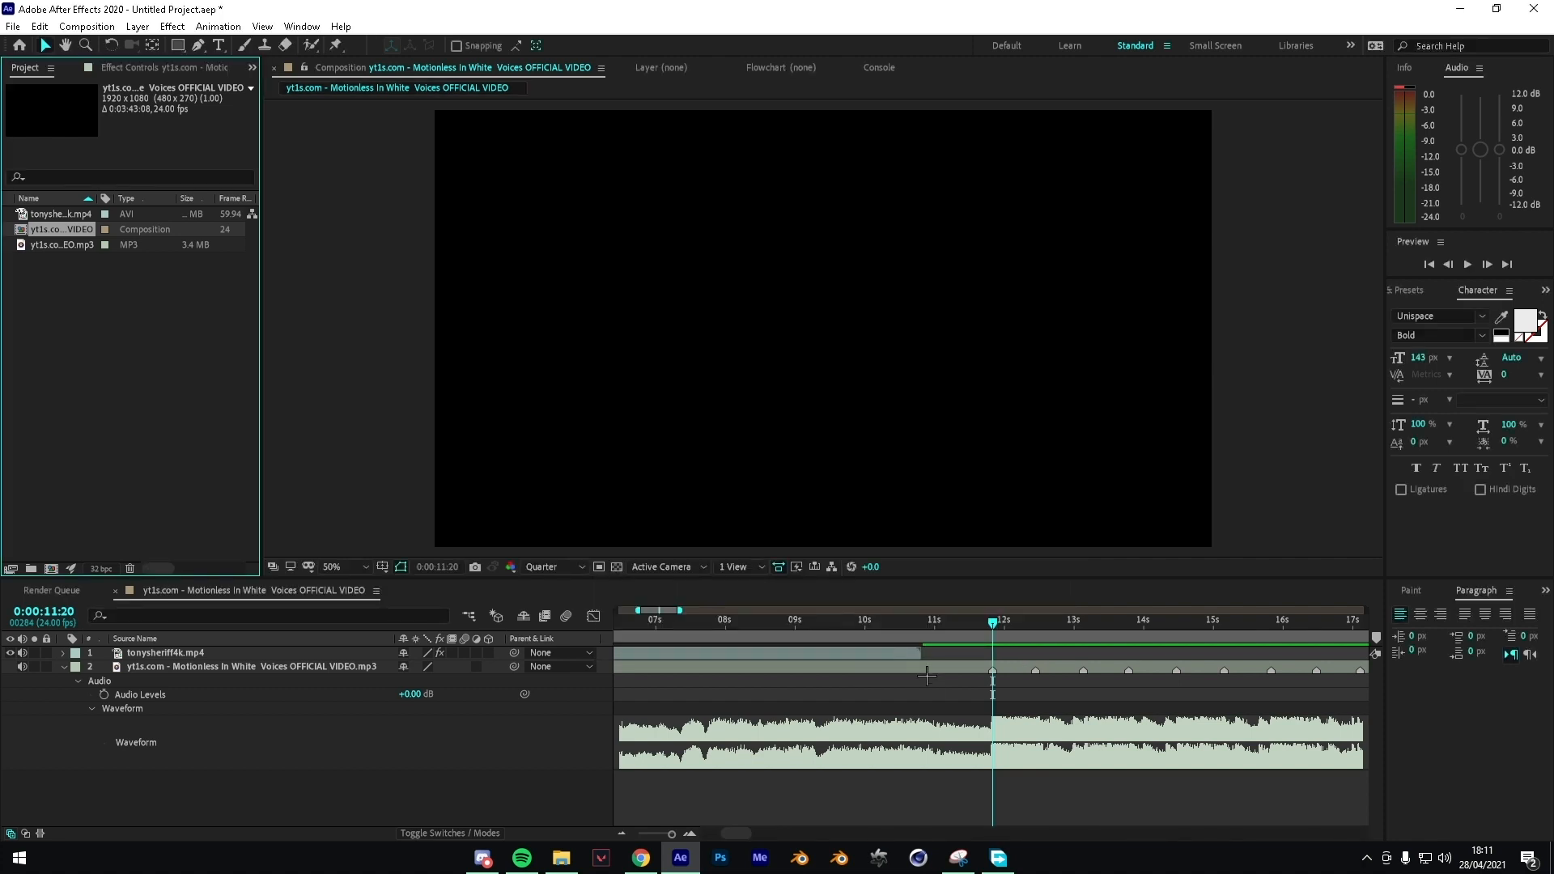
Step: Shift tonysheriff4k.mp4 so the kill shot lands on the first marker, 0:00:11:20, and split the layer there
left_click_drag(878, 657, 1023, 652)
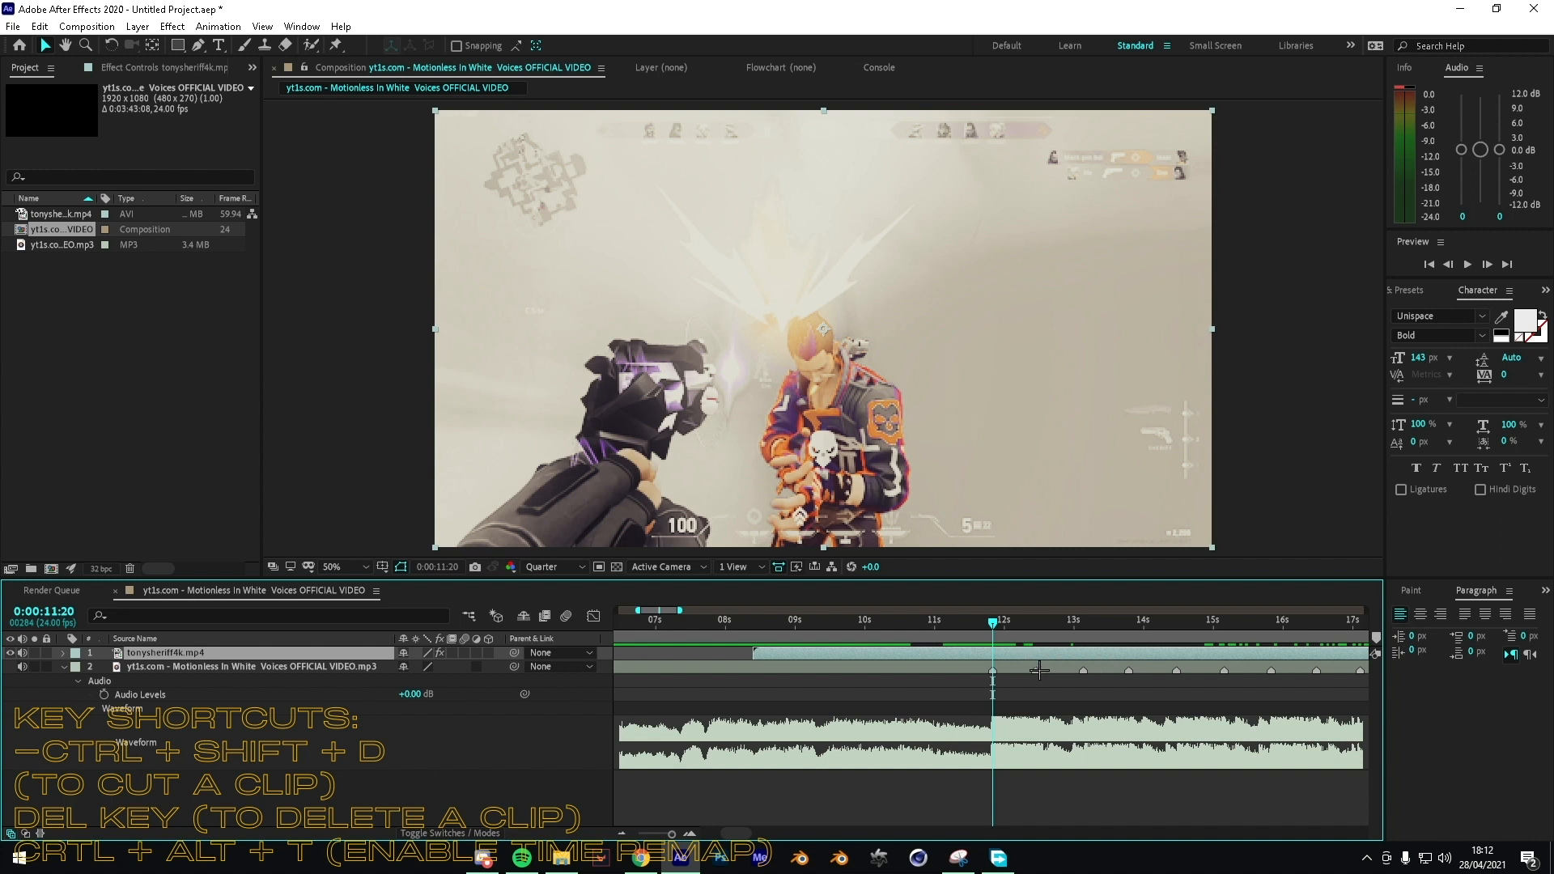
key("ctrl+shift+d")
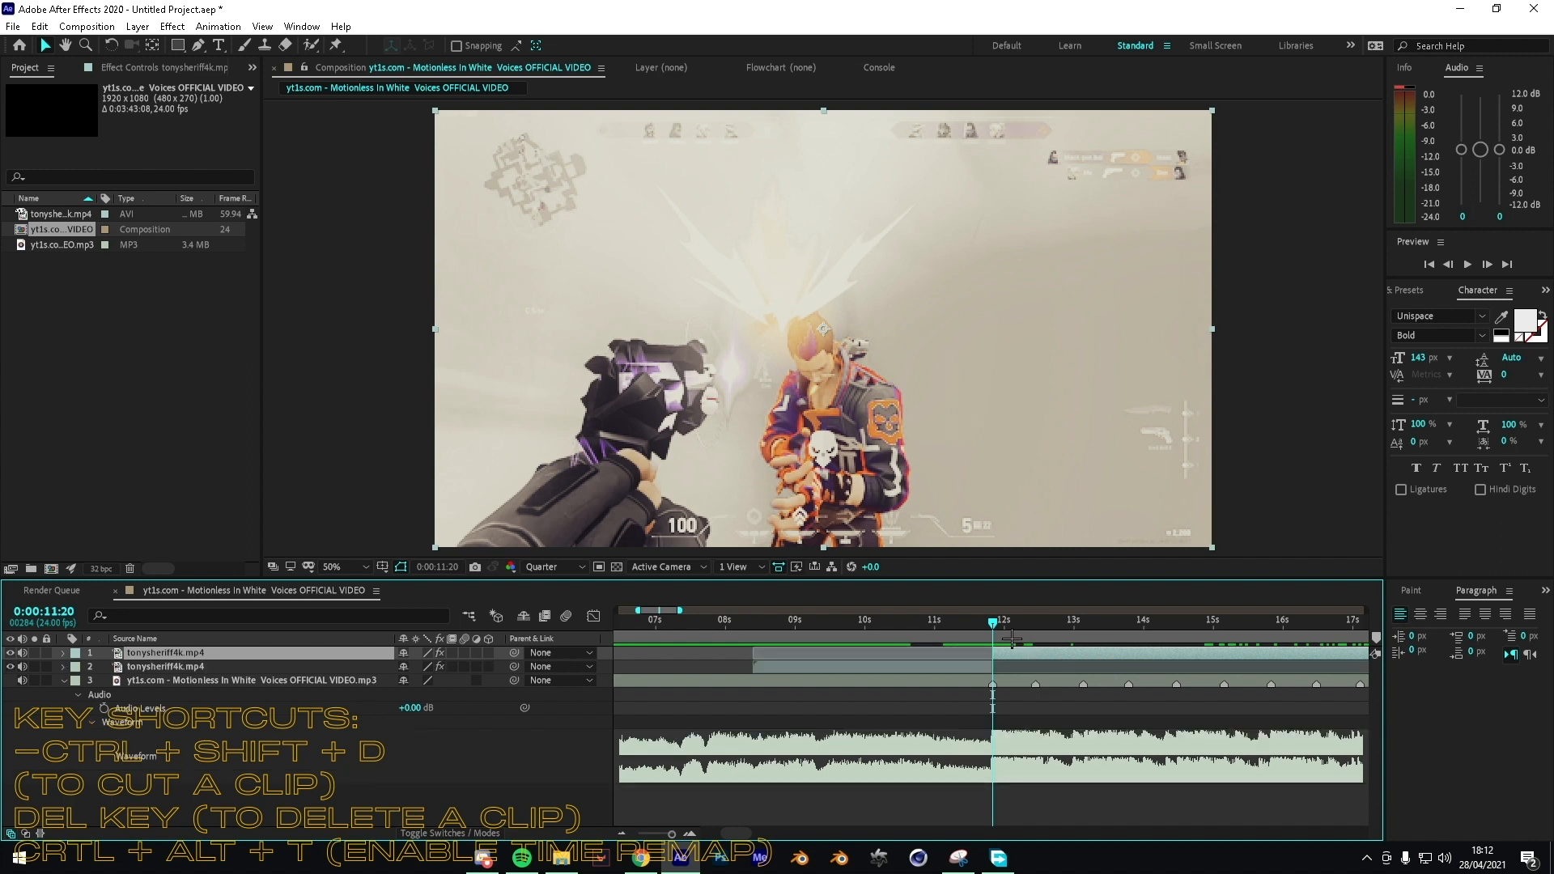
Step: Split the tonysheriff4k.mp4 layer at the second marker, 0:00:12:11, and shift the second piece to start at about 12 seconds
left_click_drag(993, 622, 1052, 624)
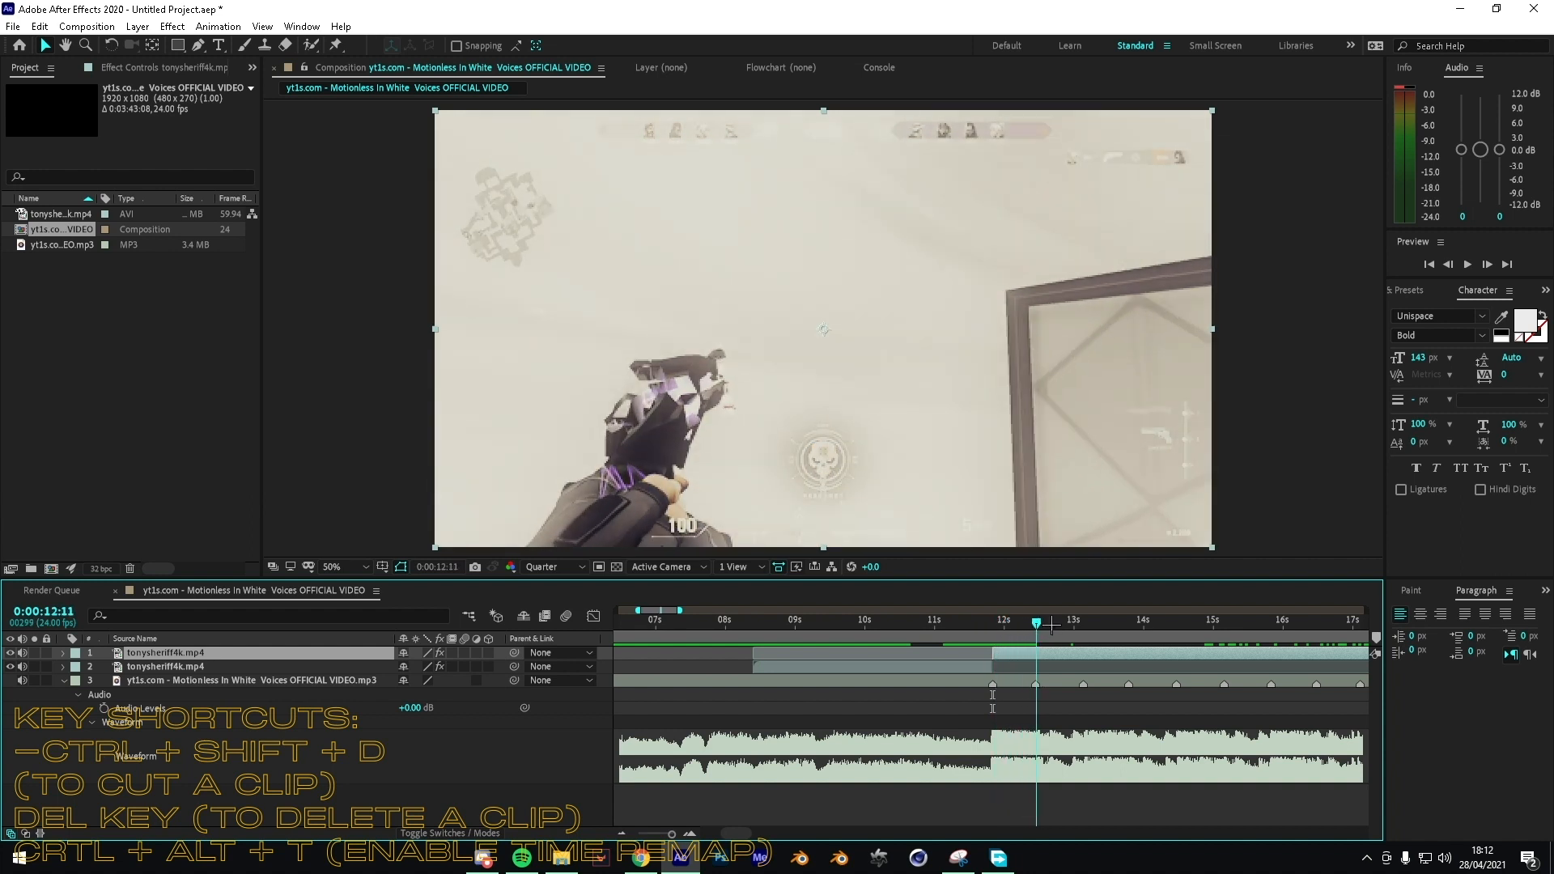
left_click(1056, 684)
left_click_drag(1036, 636, 978, 642)
key("space")
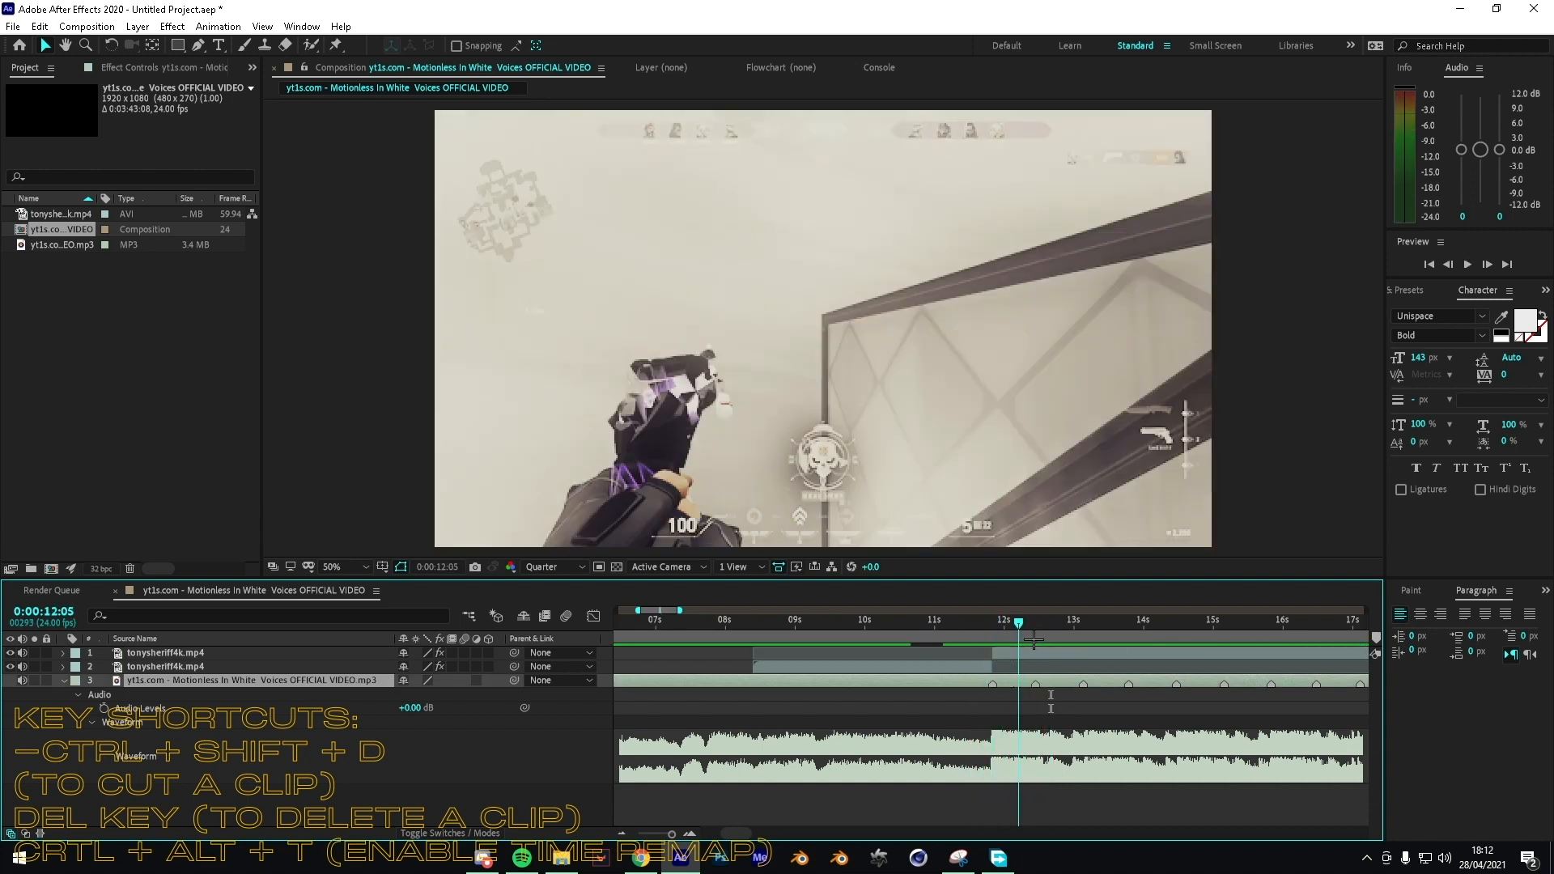
left_click(1126, 654)
key("ctrl+shift+d")
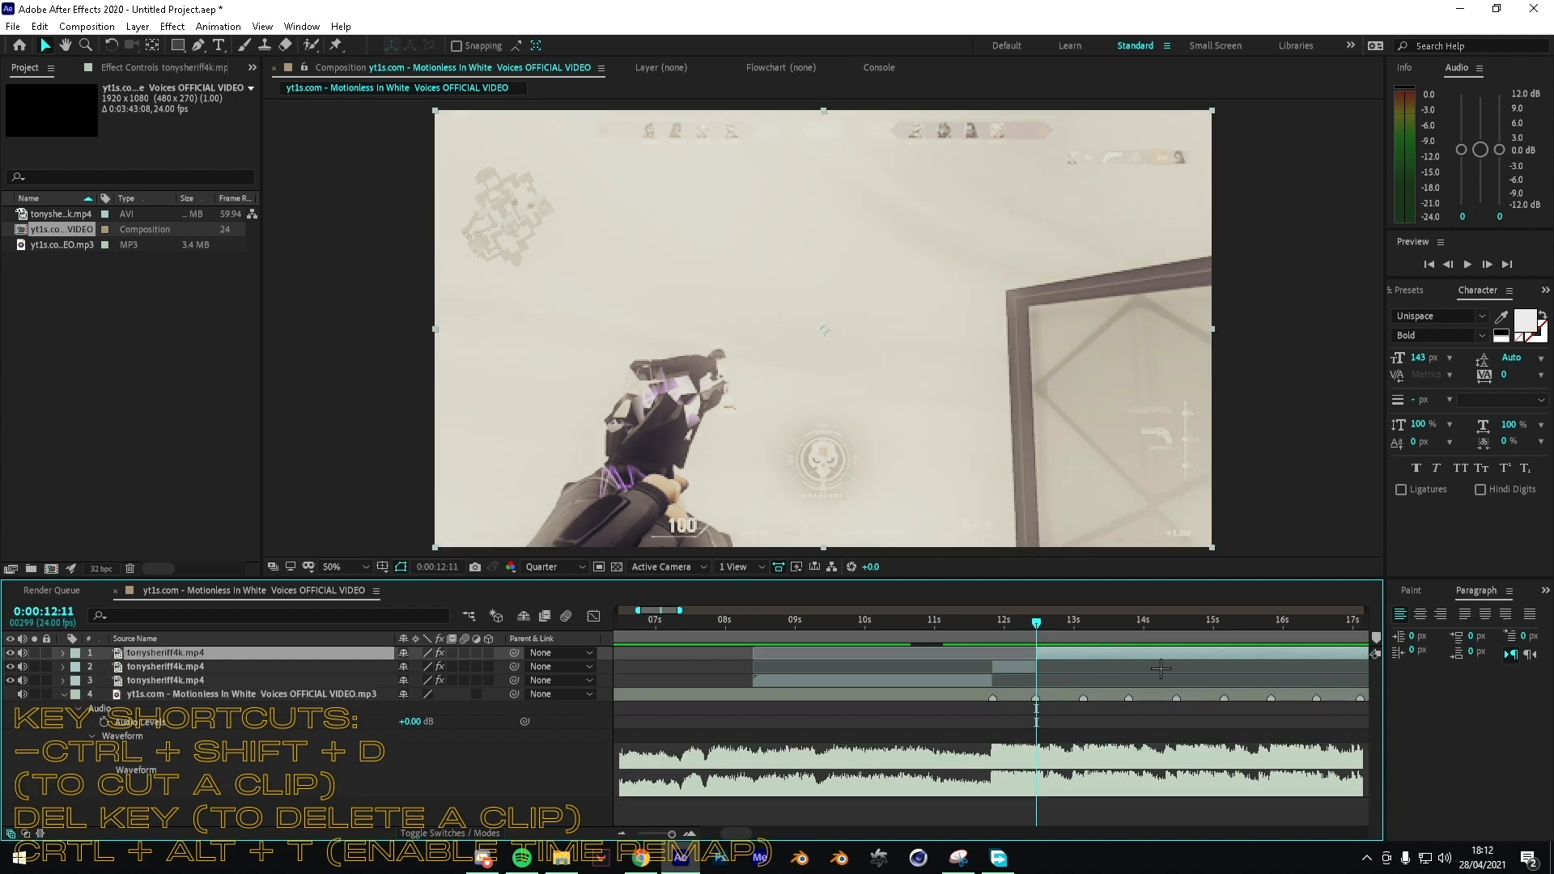
left_click_drag(1161, 668, 1131, 666)
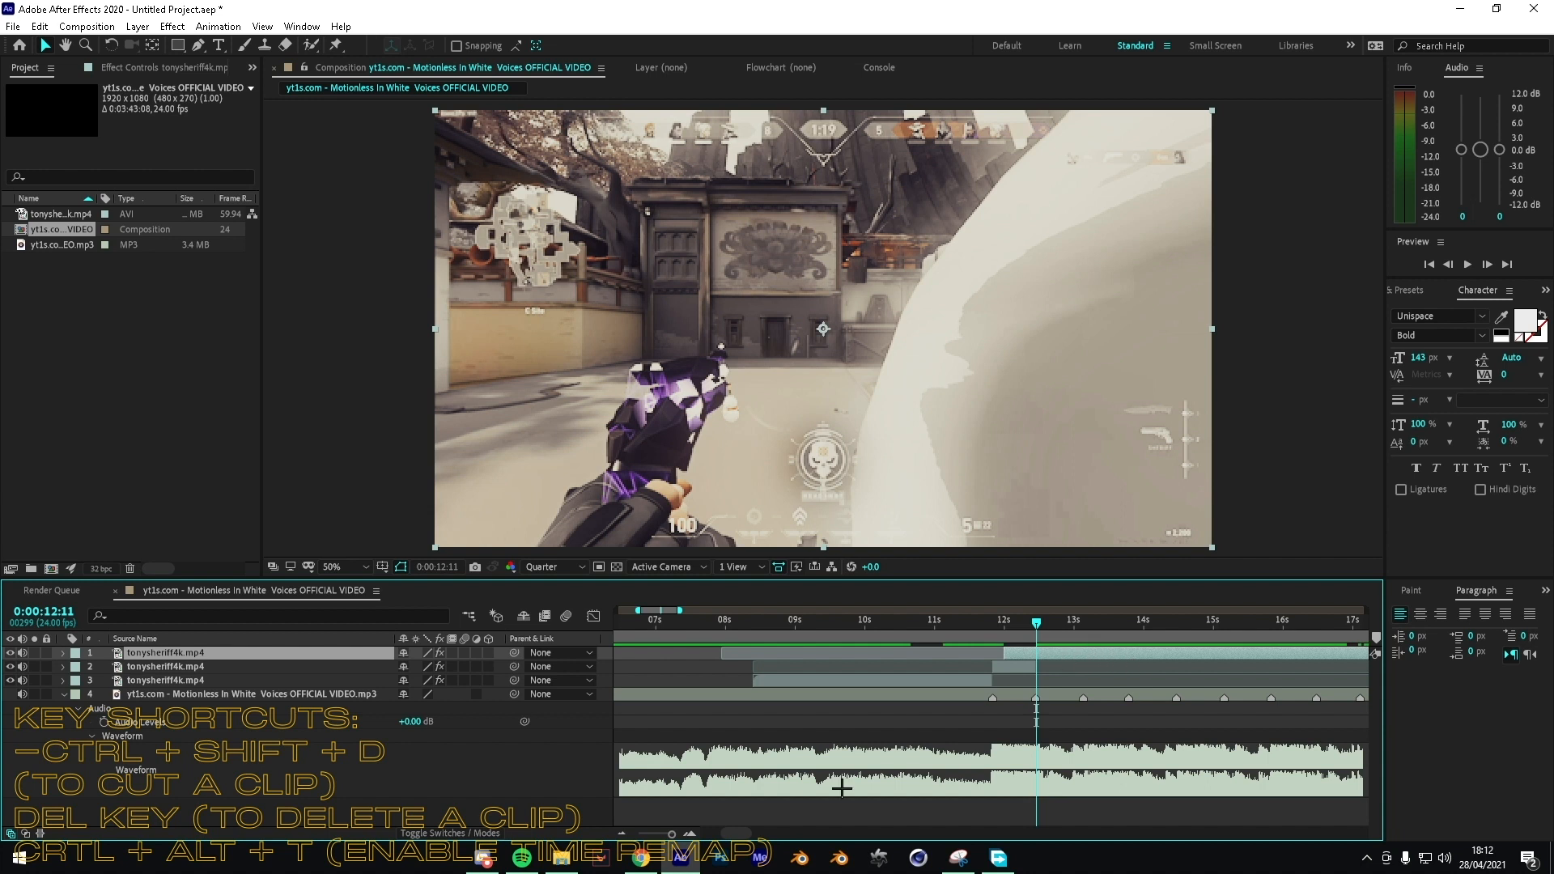
Step: Realign the last tonysheriff4k.mp4 piece so its kill shot lands on the 0:00:12:11 marker, and trim off the part before the marker
left_click_drag(671, 833, 674, 833)
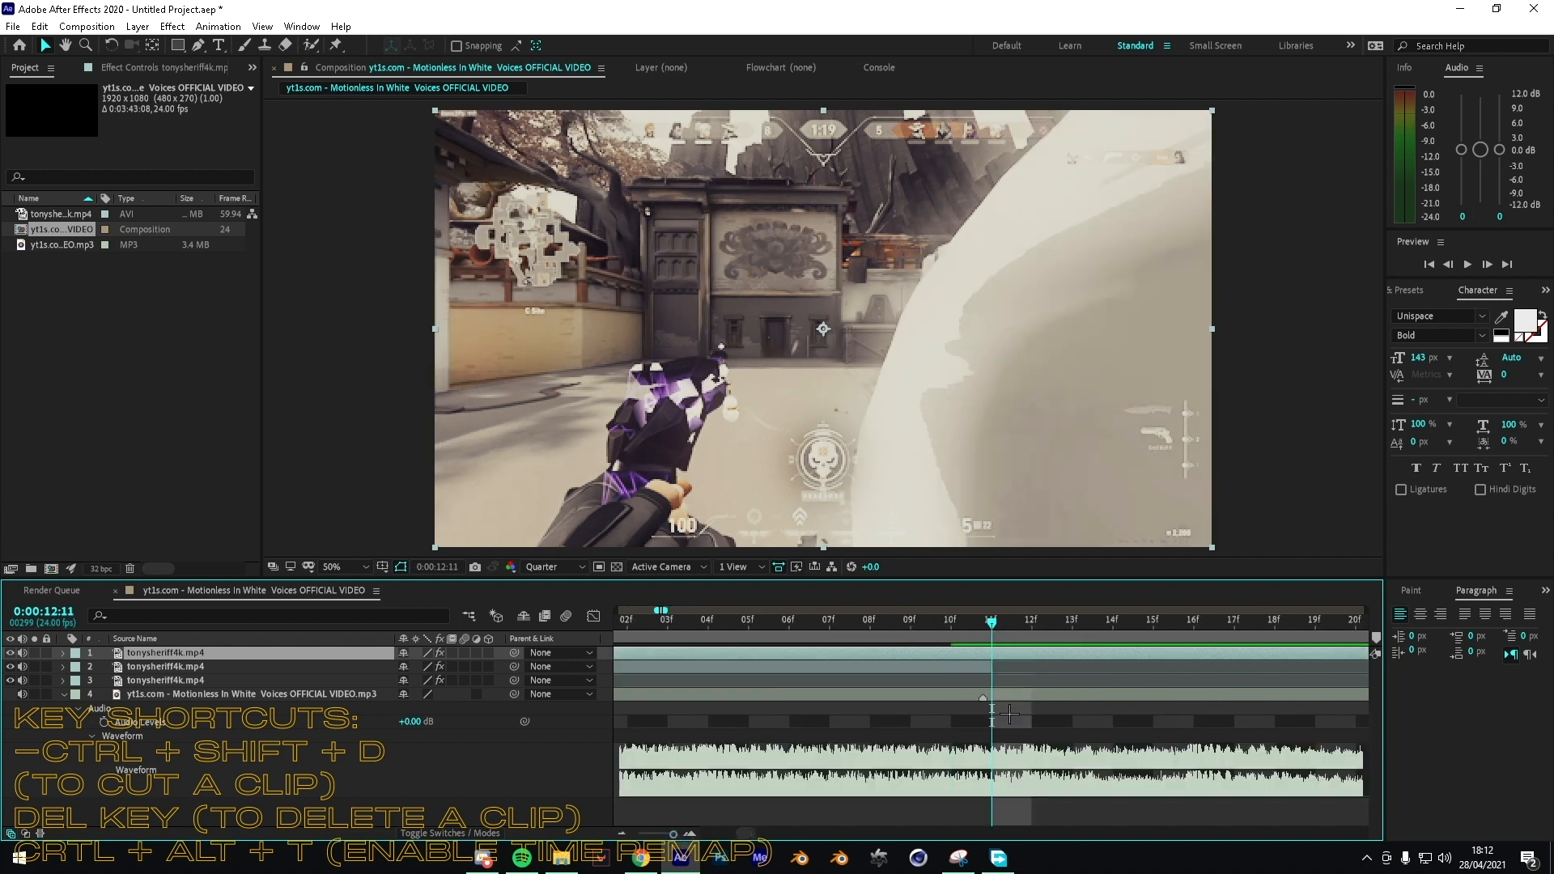
left_click_drag(674, 834, 683, 847)
left_click_drag(1069, 662, 1043, 663)
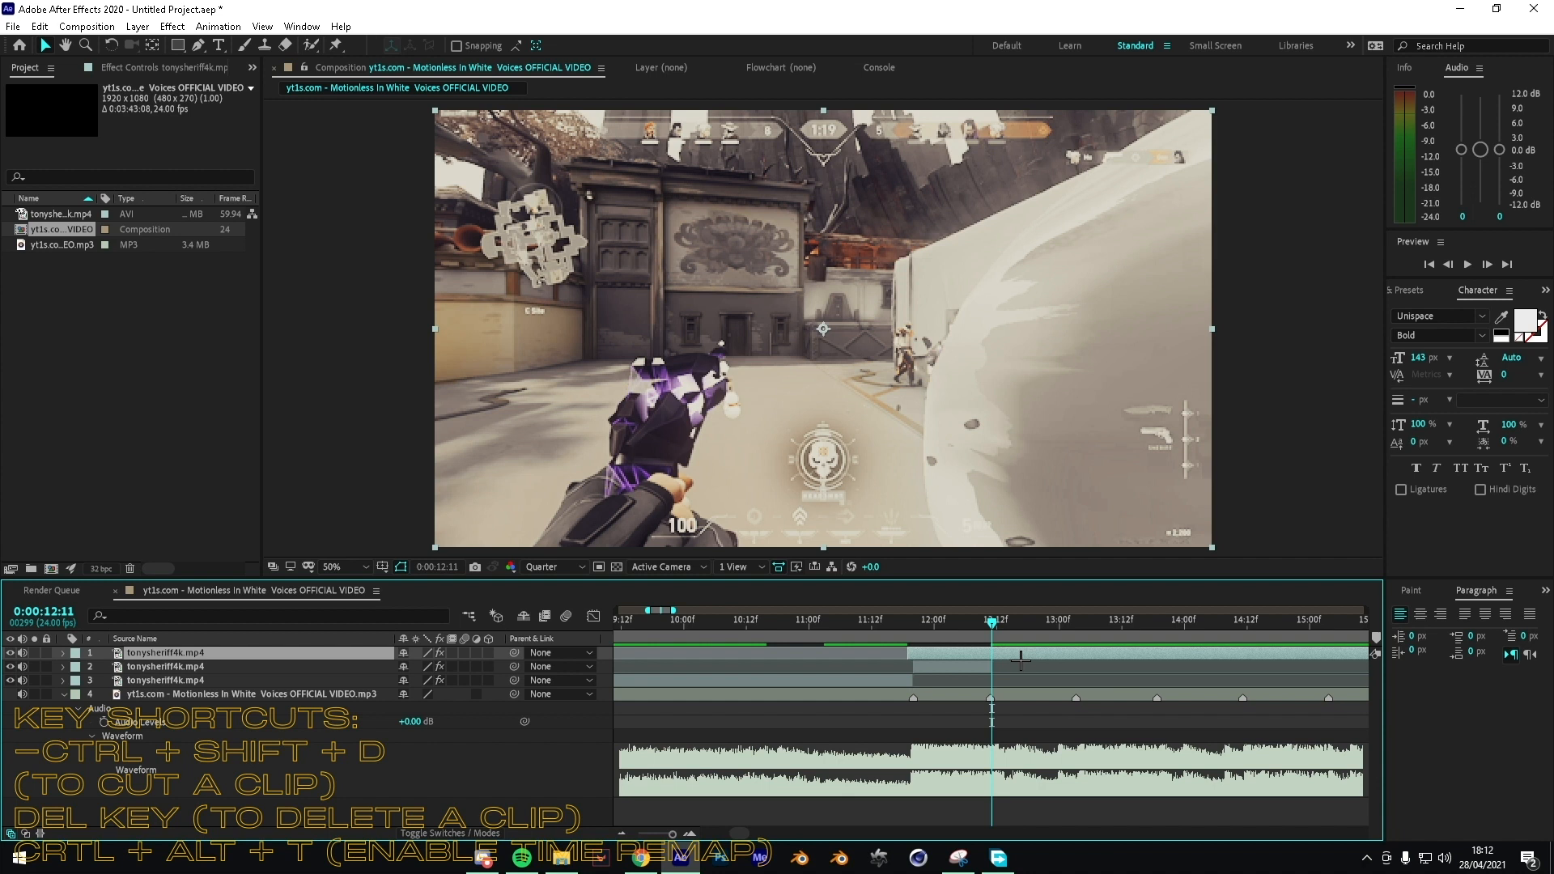
left_click_drag(1021, 660, 1072, 652)
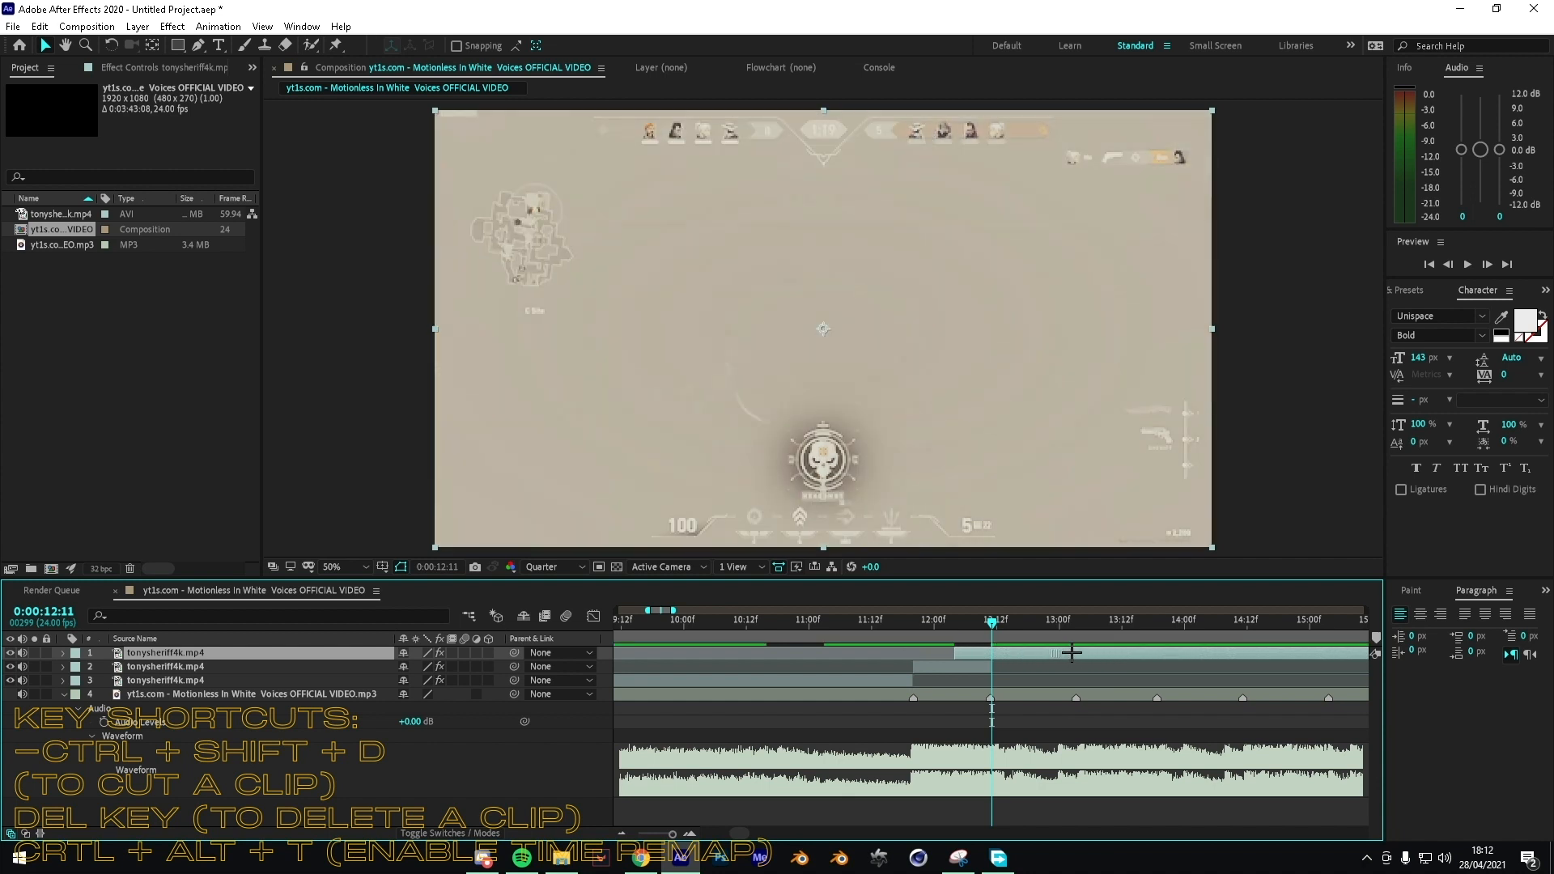
key("ctrl+shift+d")
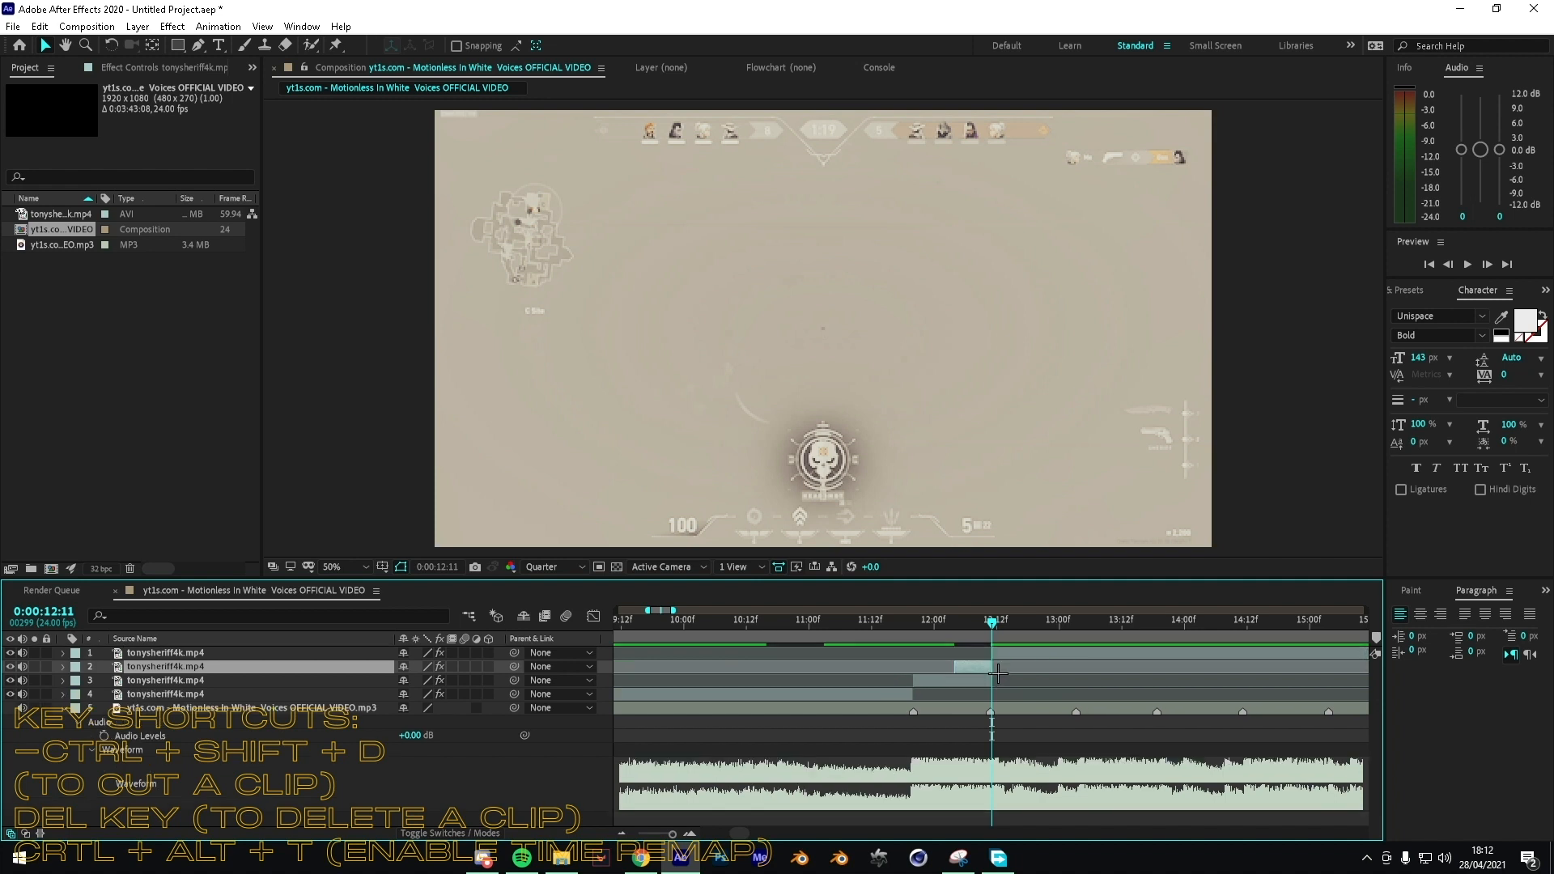
key("Delete")
Step: Split the last tonysheriff4k.mp4 piece at the third marker, 0:00:13:03
left_click_drag(1006, 639, 1089, 623)
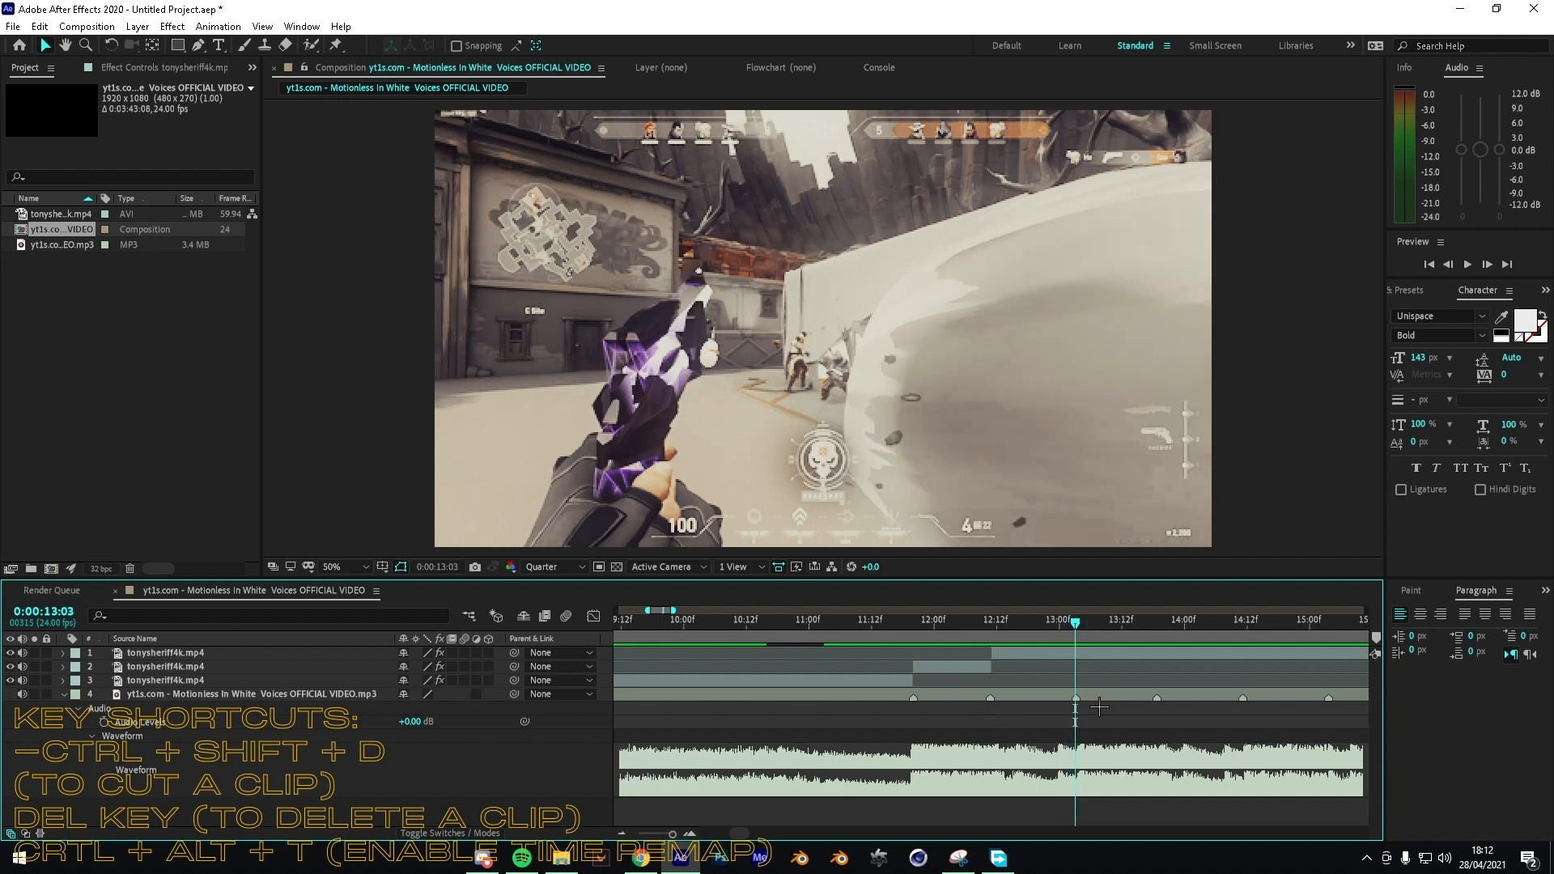
left_click(1099, 654)
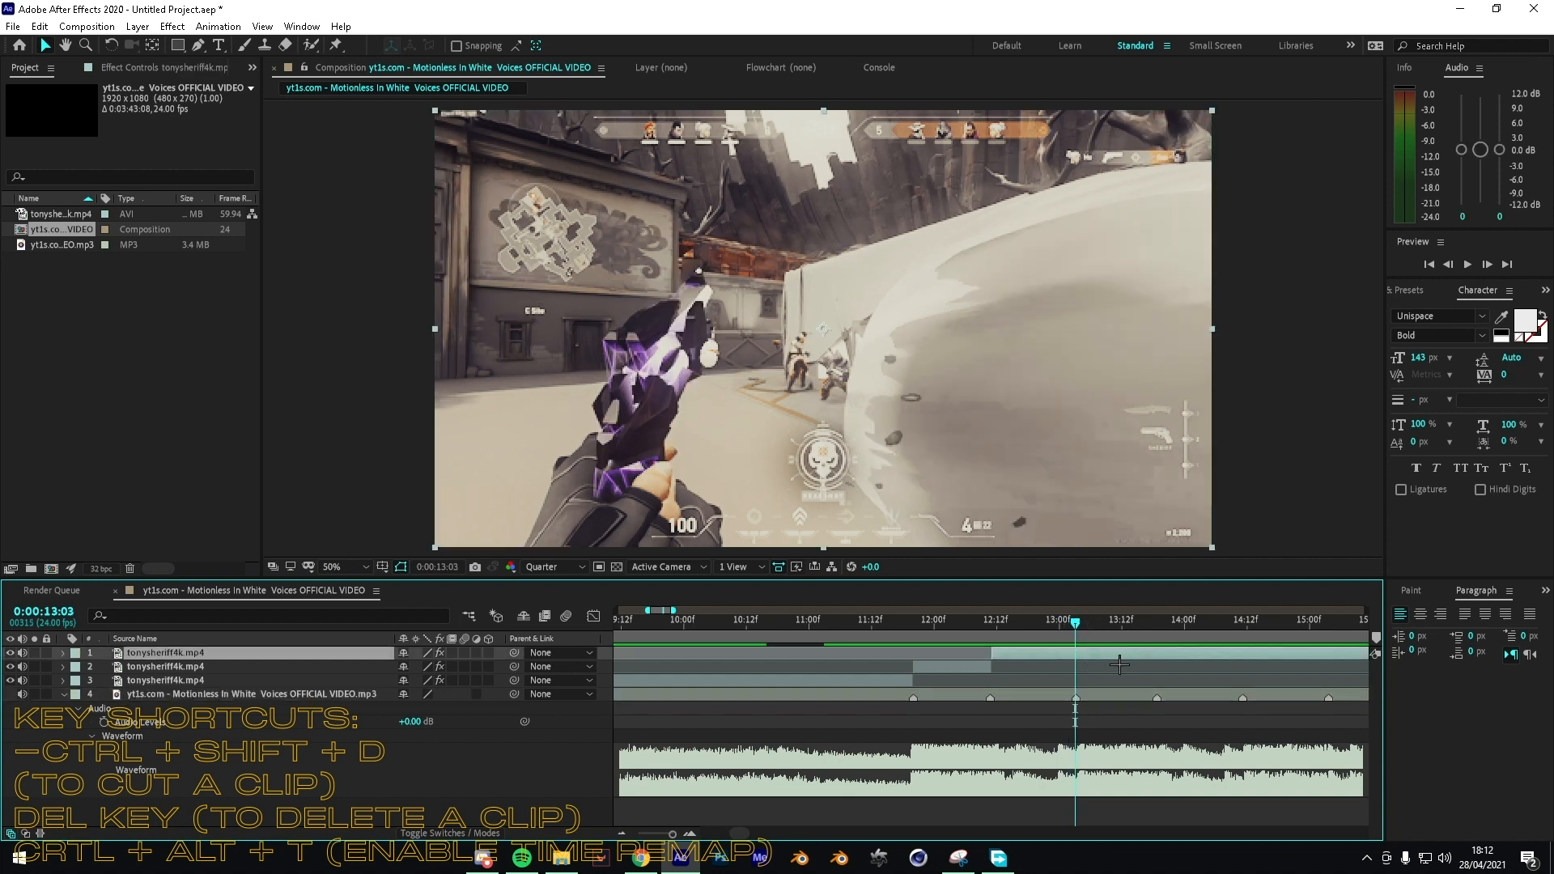
key("ctrl+shift+d")
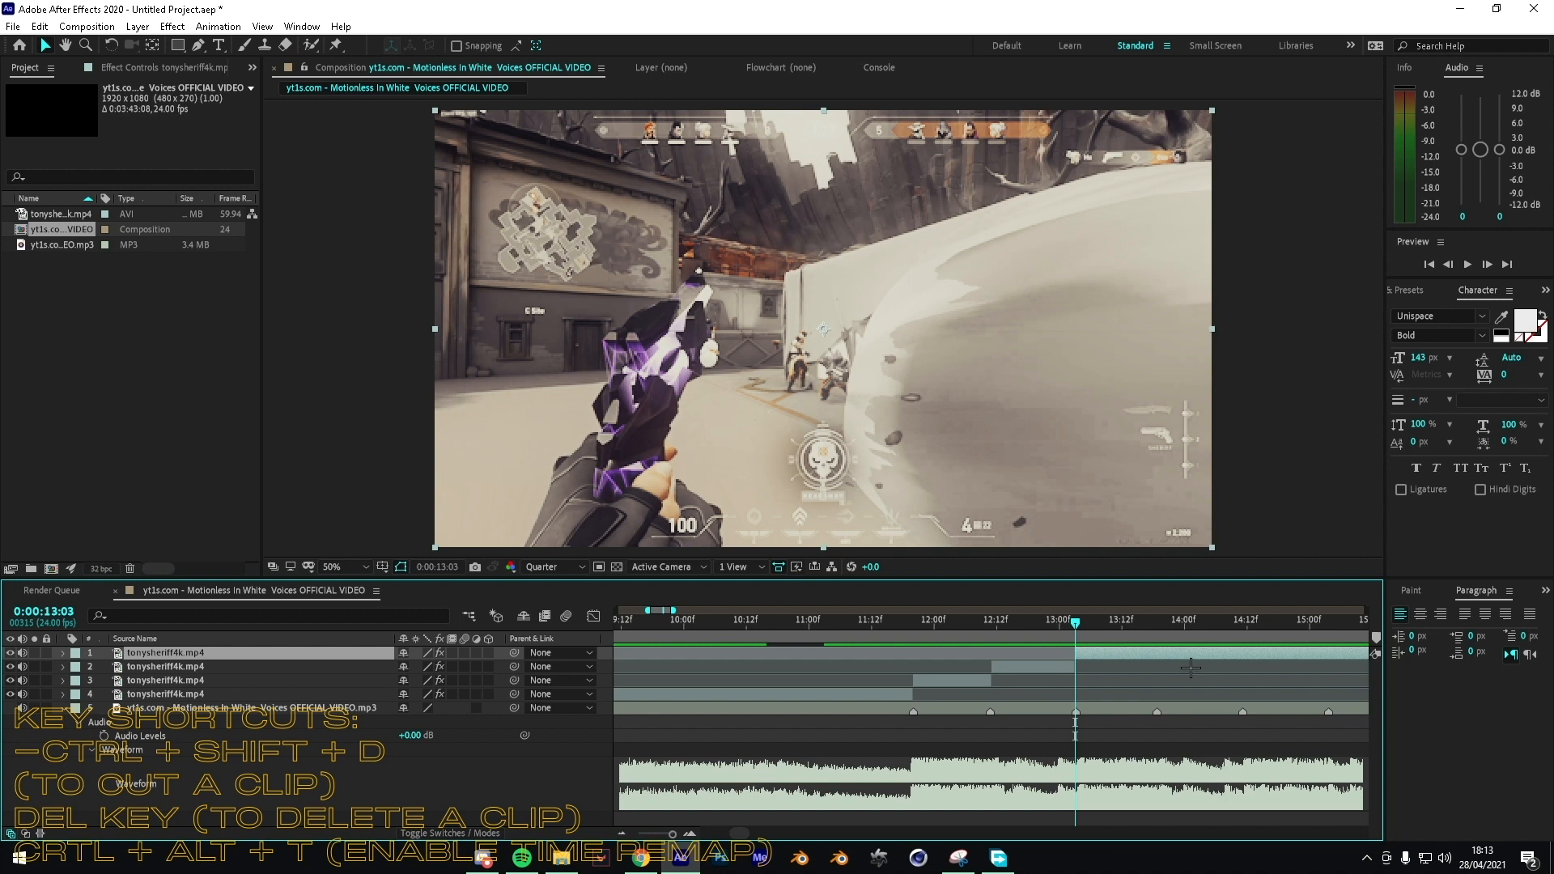
Step: Shift the newest piece earlier so the next kill shot lands on the 0:00:13:03 marker, and remove the part before the marker
mouse_move(1190, 667)
left_mouse_down()
mouse_move(1164, 667)
mouse_move(1191, 654)
left_mouse_up()
left_click_drag(1098, 669, 1161, 649)
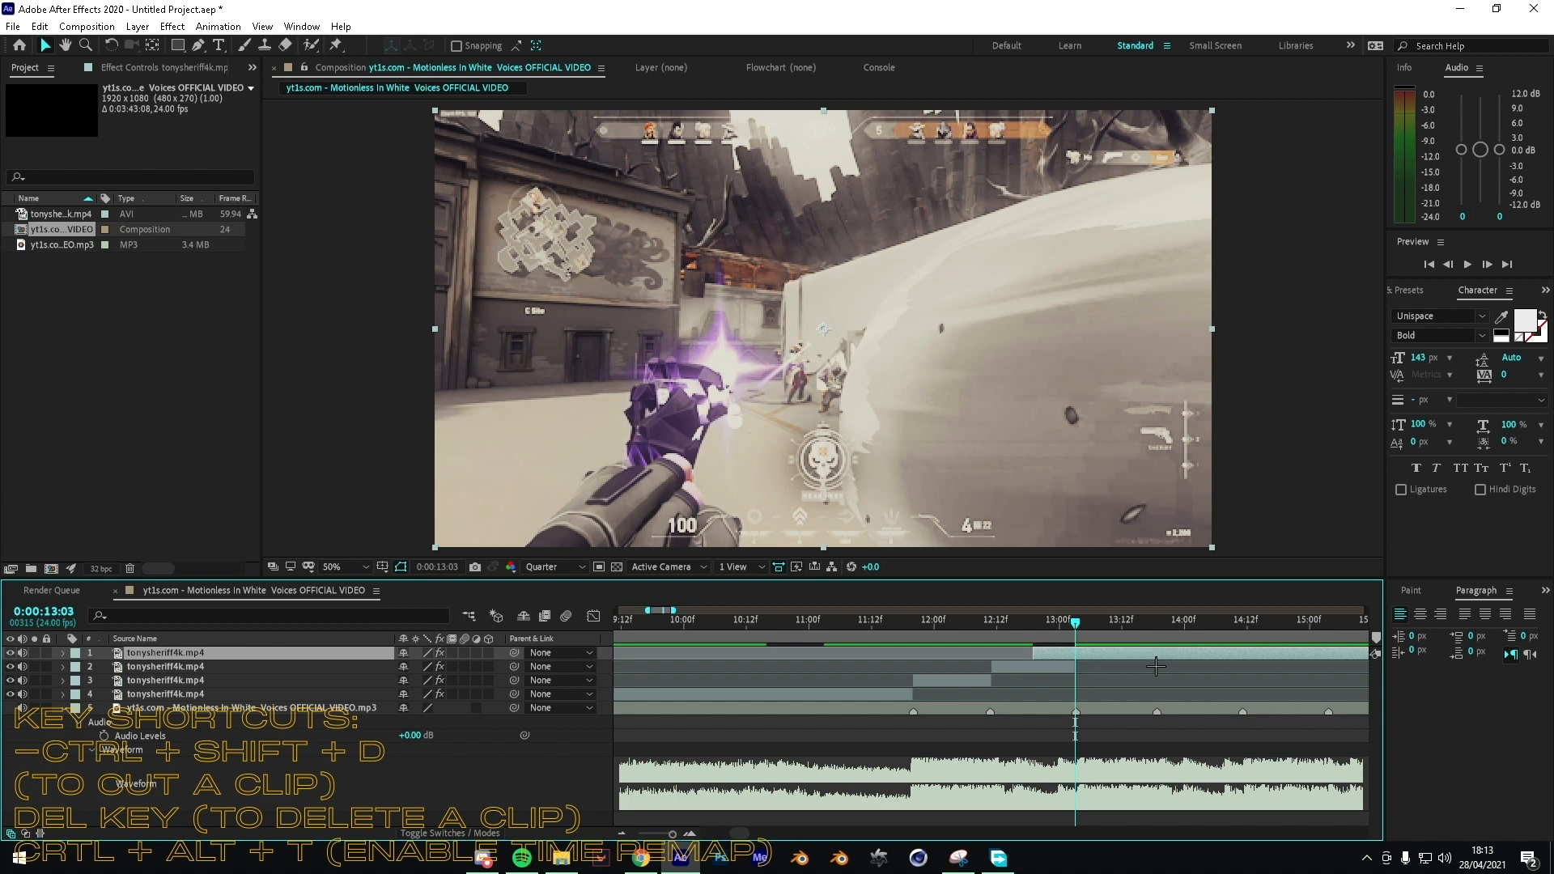
key("ctrl+shift+d")
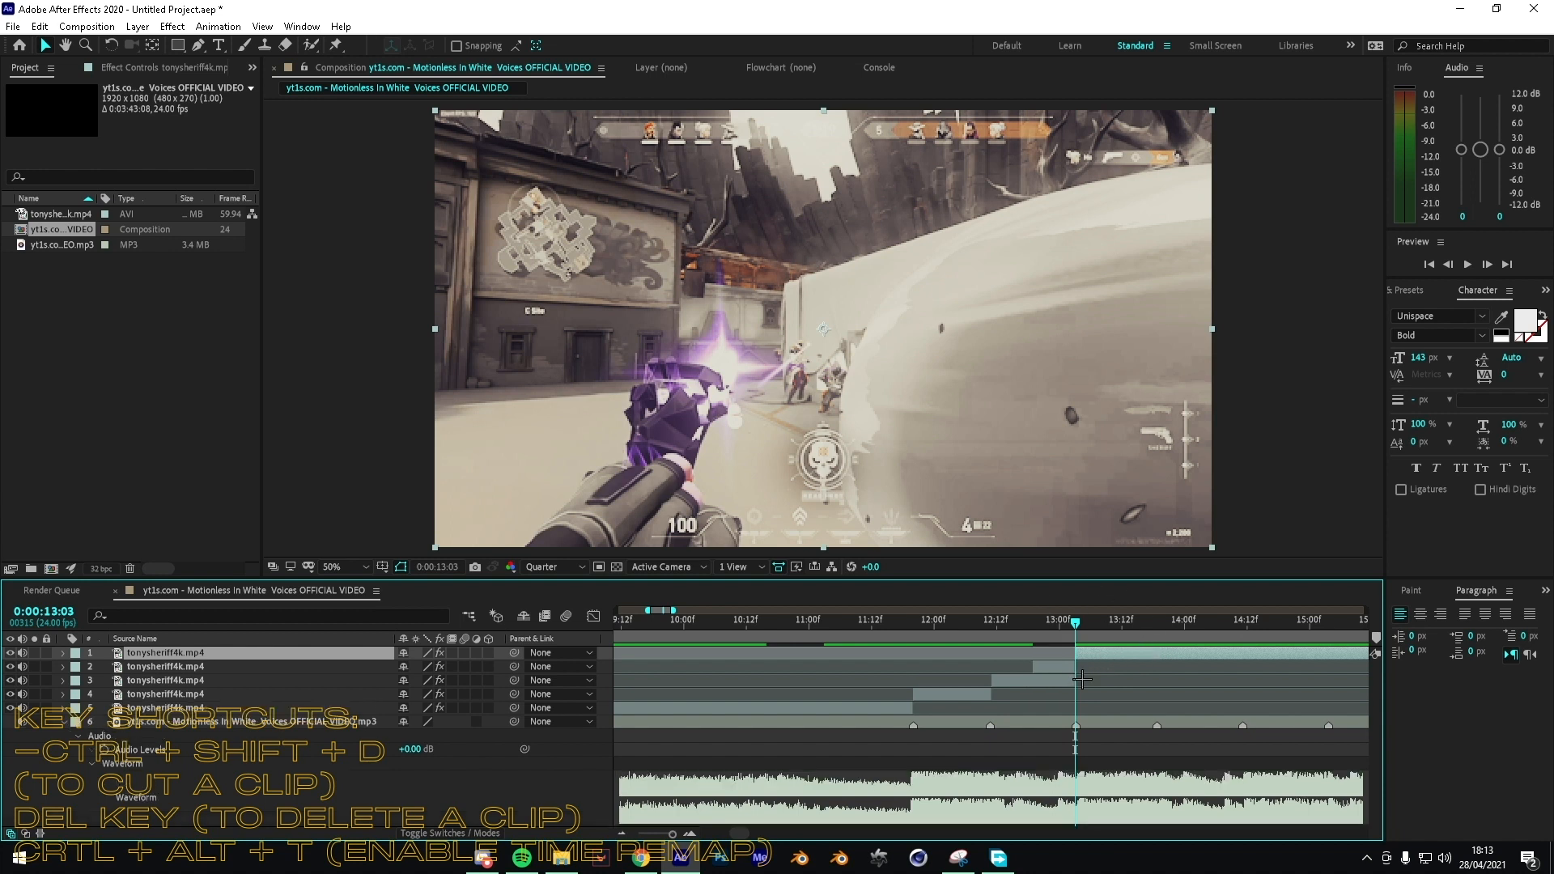
key("Delete")
Step: Preview the song past the third marker and add a beat marker to the music layer at 0:00:13:12
key("space")
key("space")
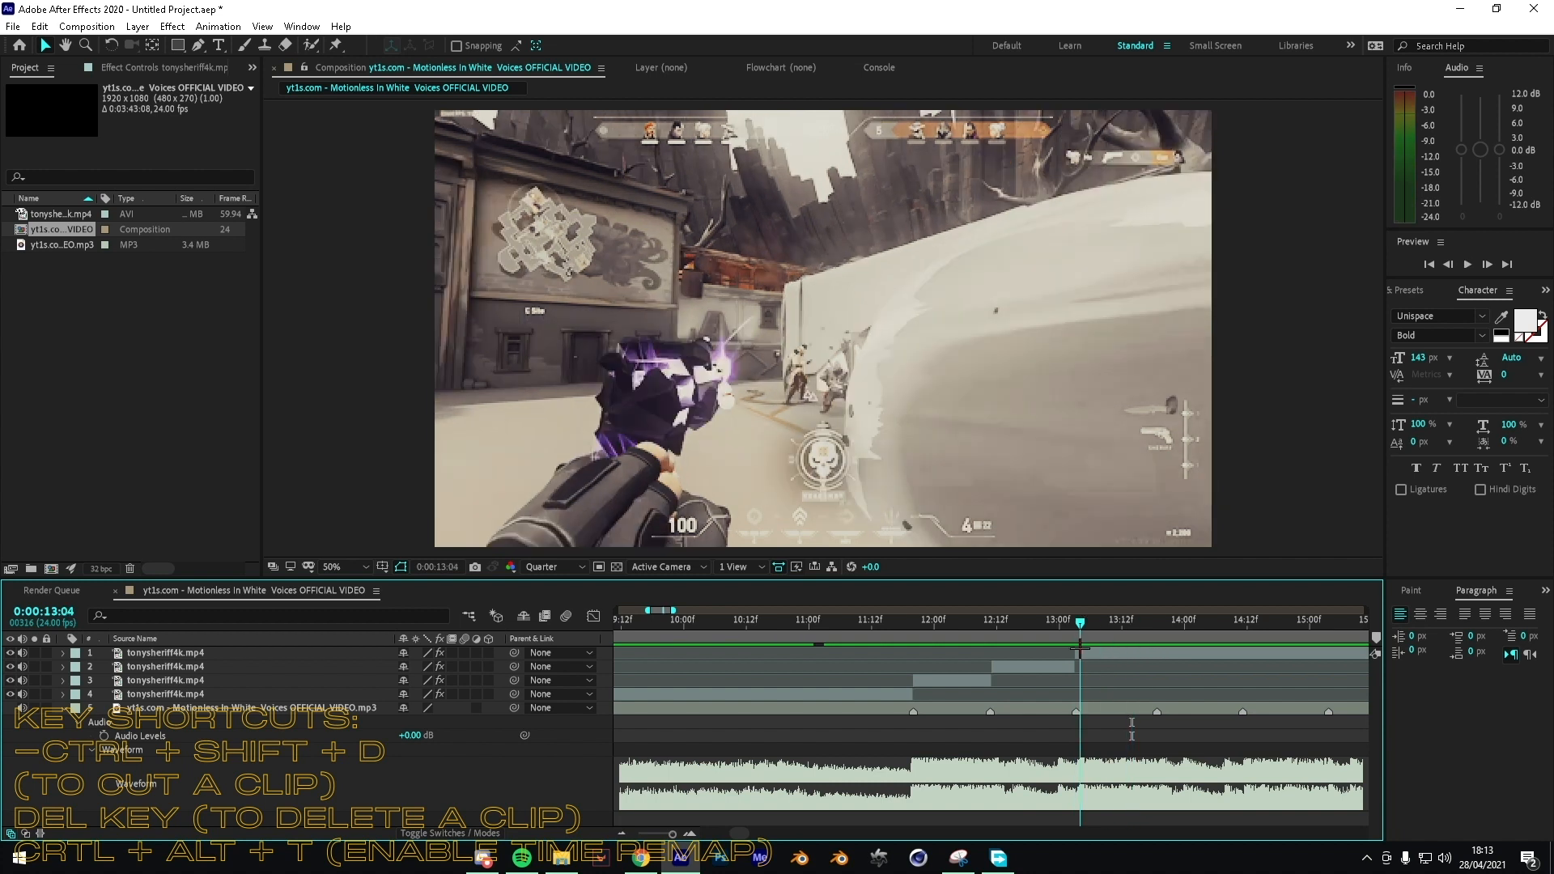
left_click(1114, 710)
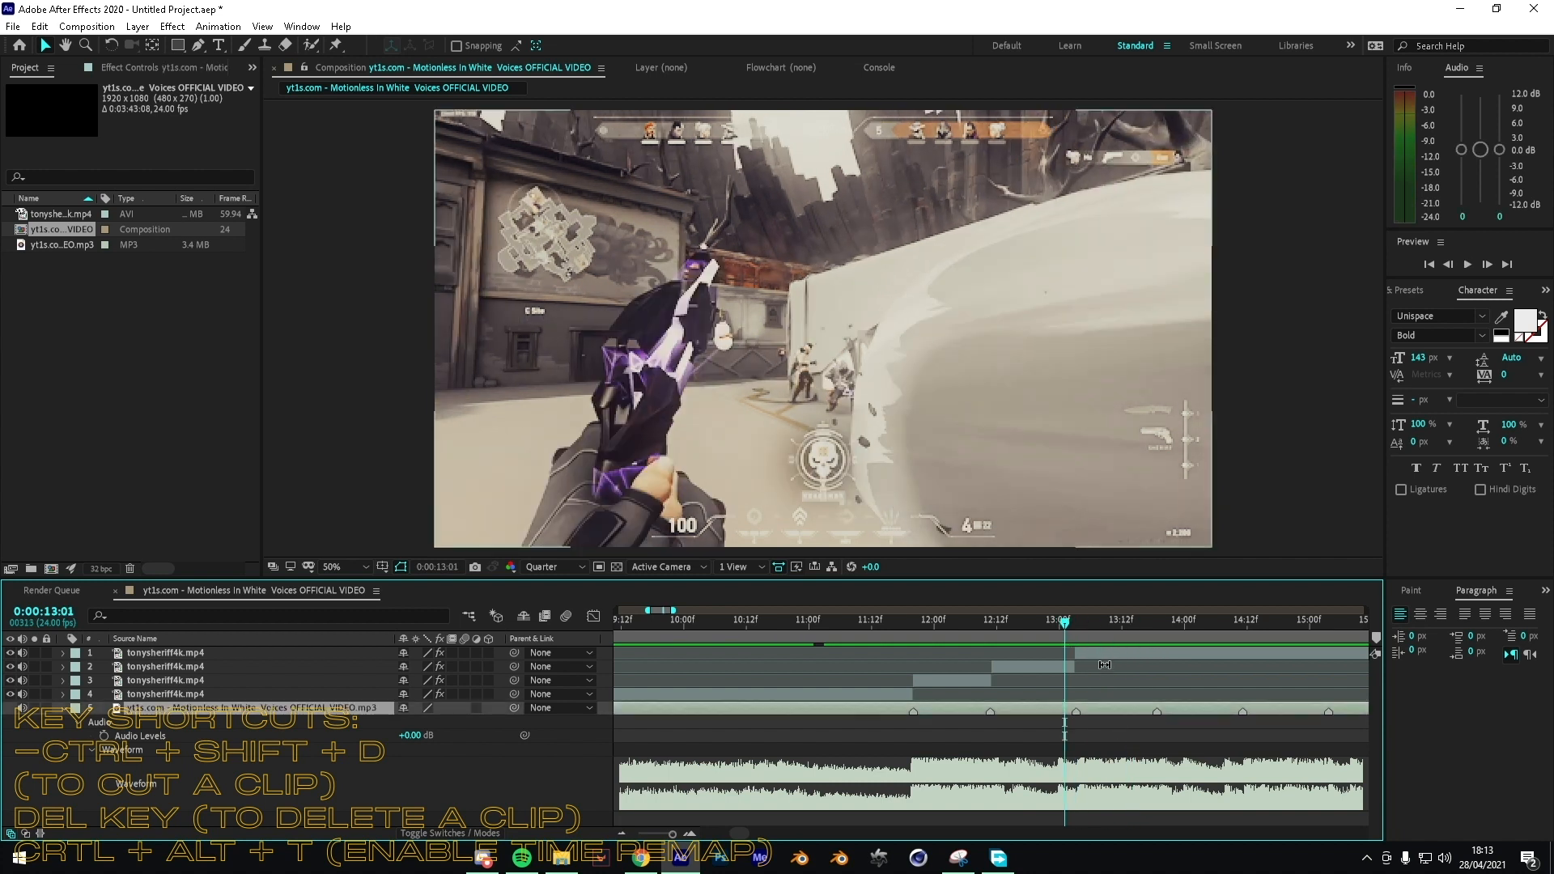
left_click_drag(1080, 638, 1028, 644)
key("space")
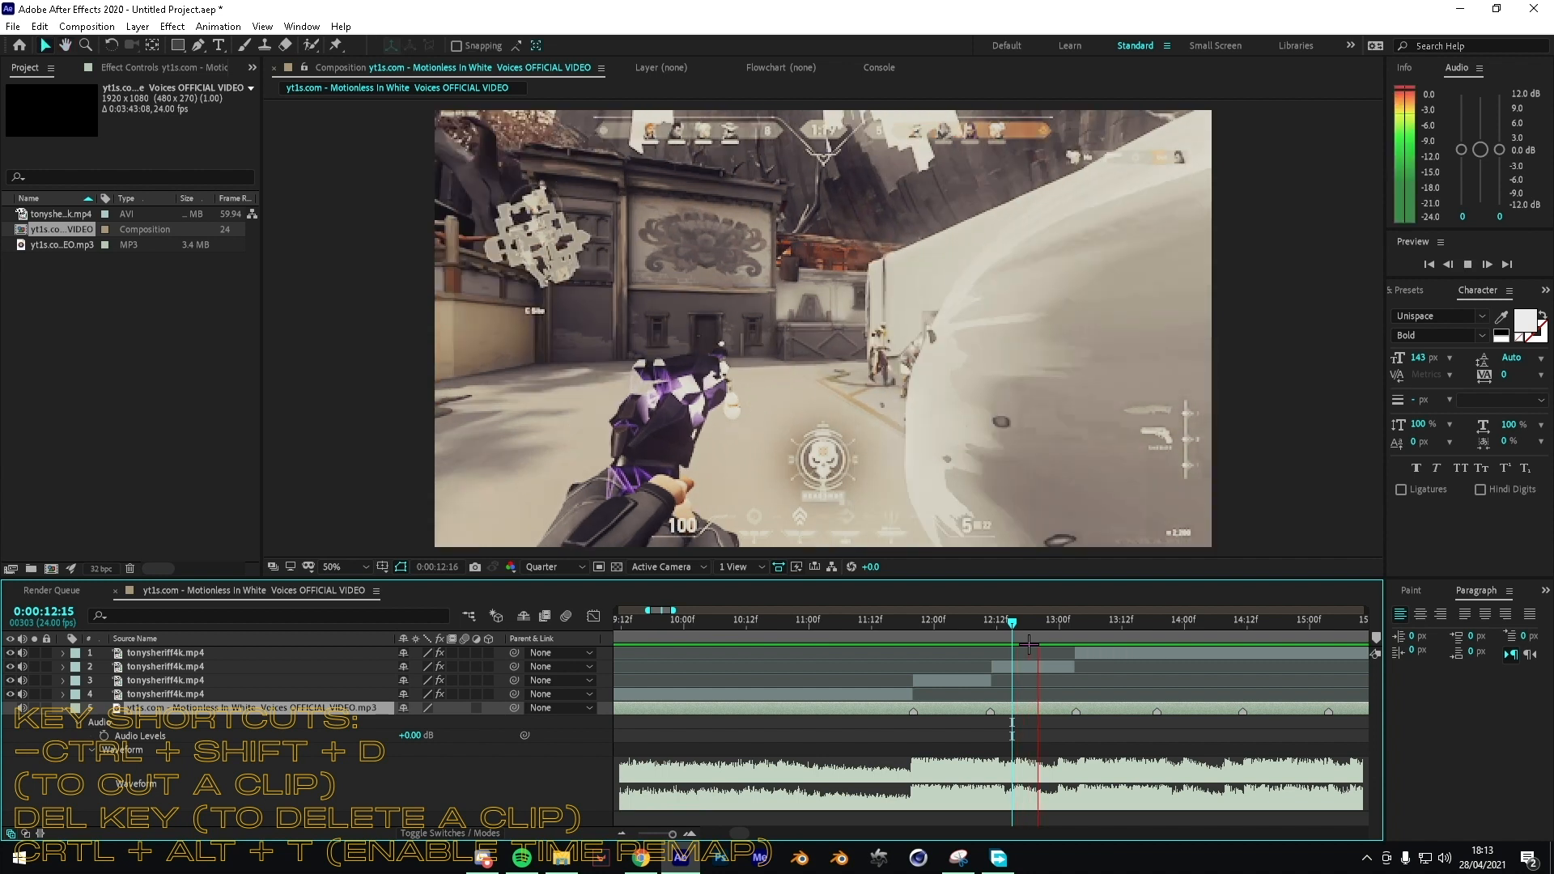
left_click_drag(1029, 644, 1019, 644)
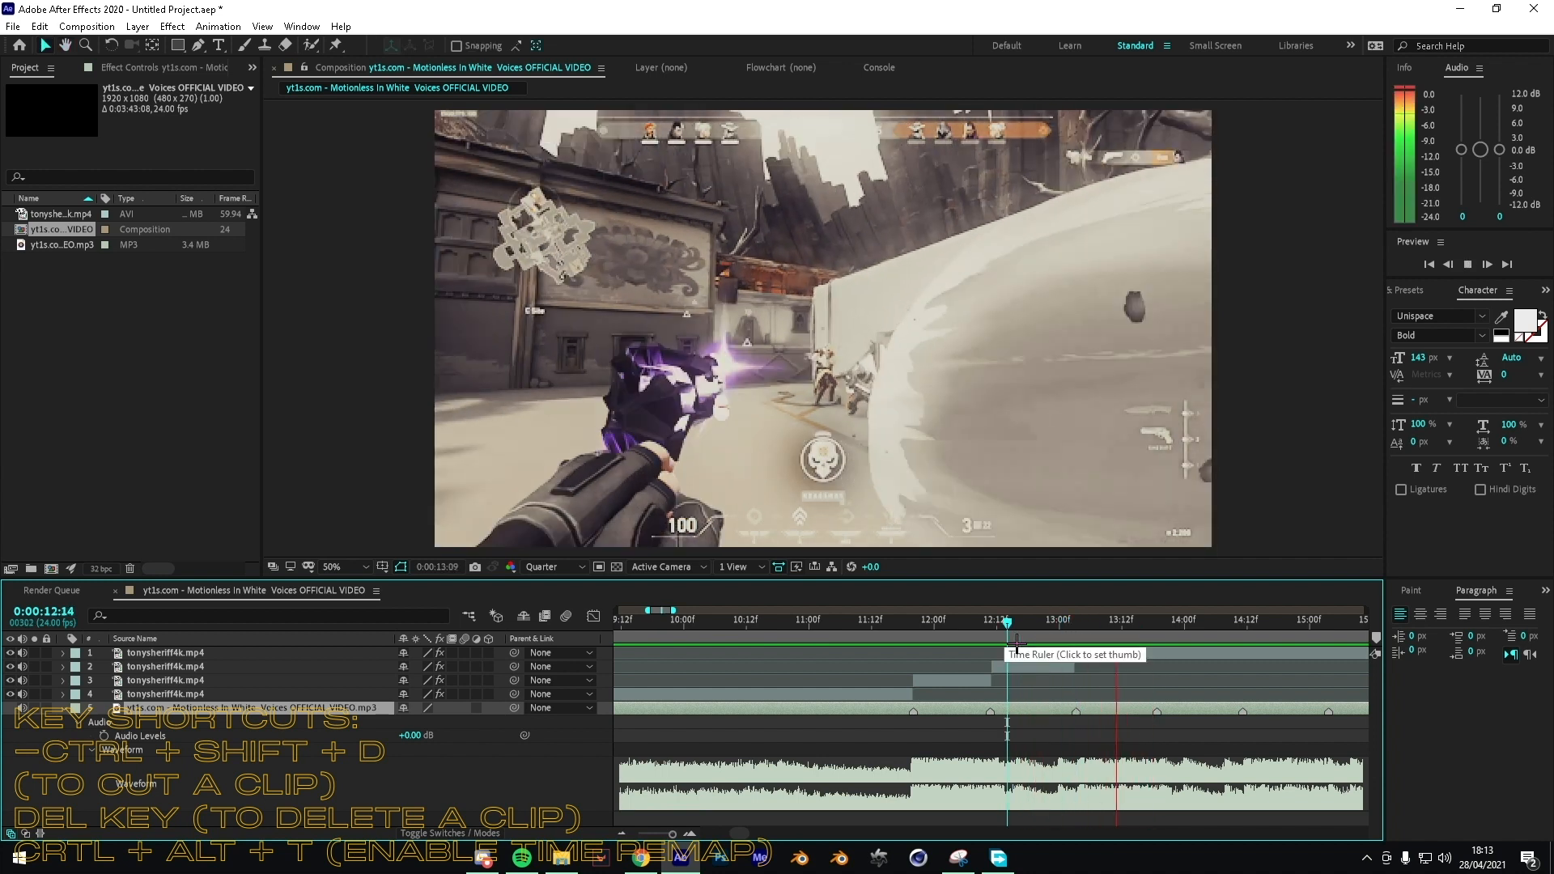
left_click_drag(1017, 644, 1137, 637)
key("space")
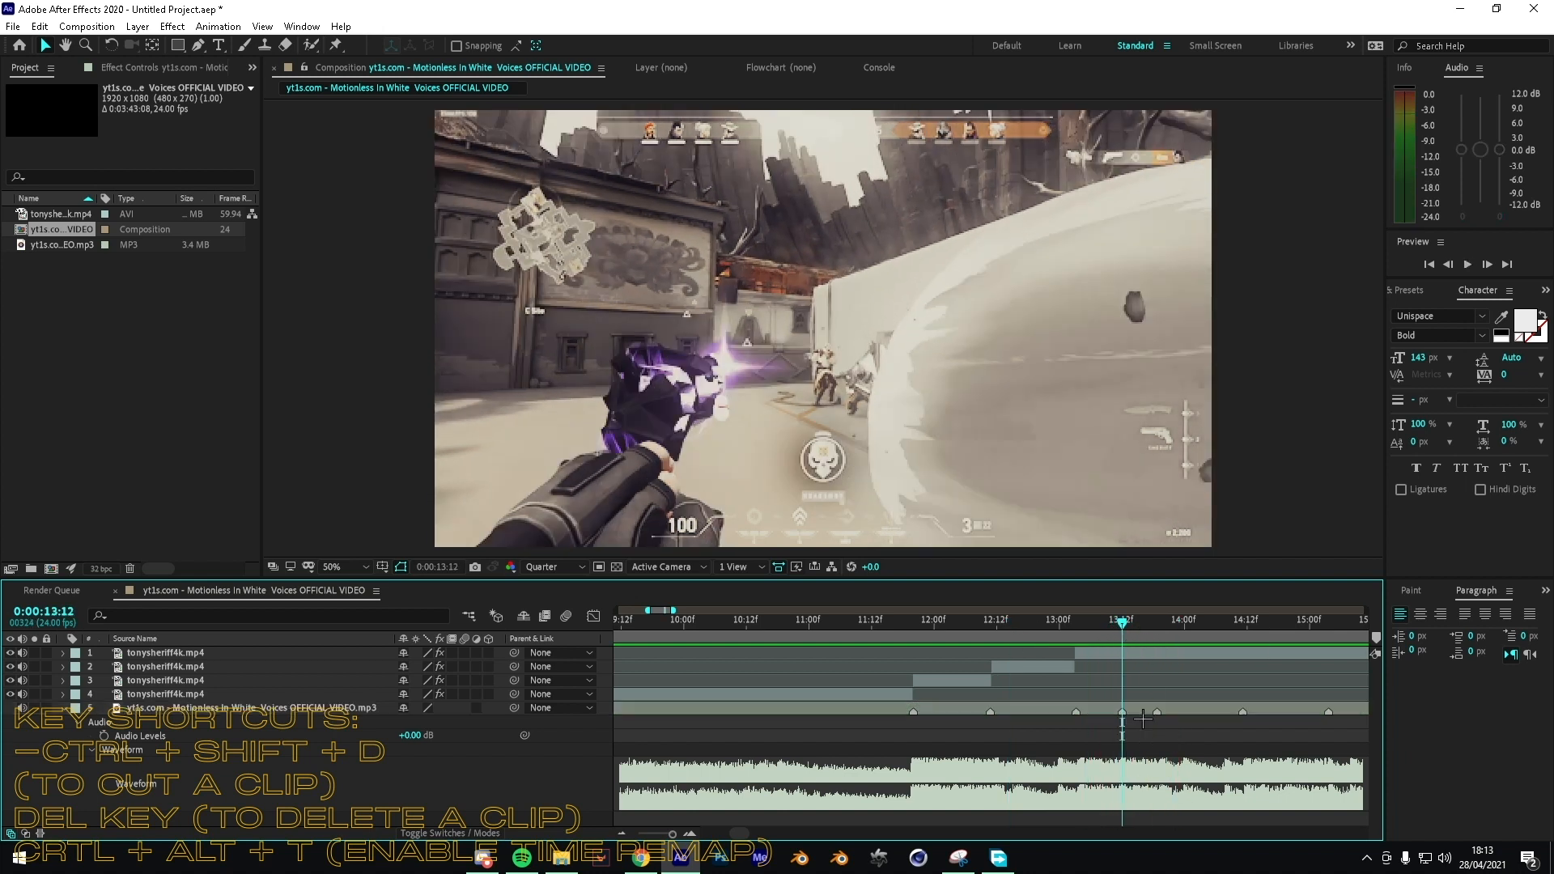
Step: Split the last clip piece at the 0:00:13:12 marker and realign the new piece to its kill shot, trimming the part before the marker
left_click(1172, 656)
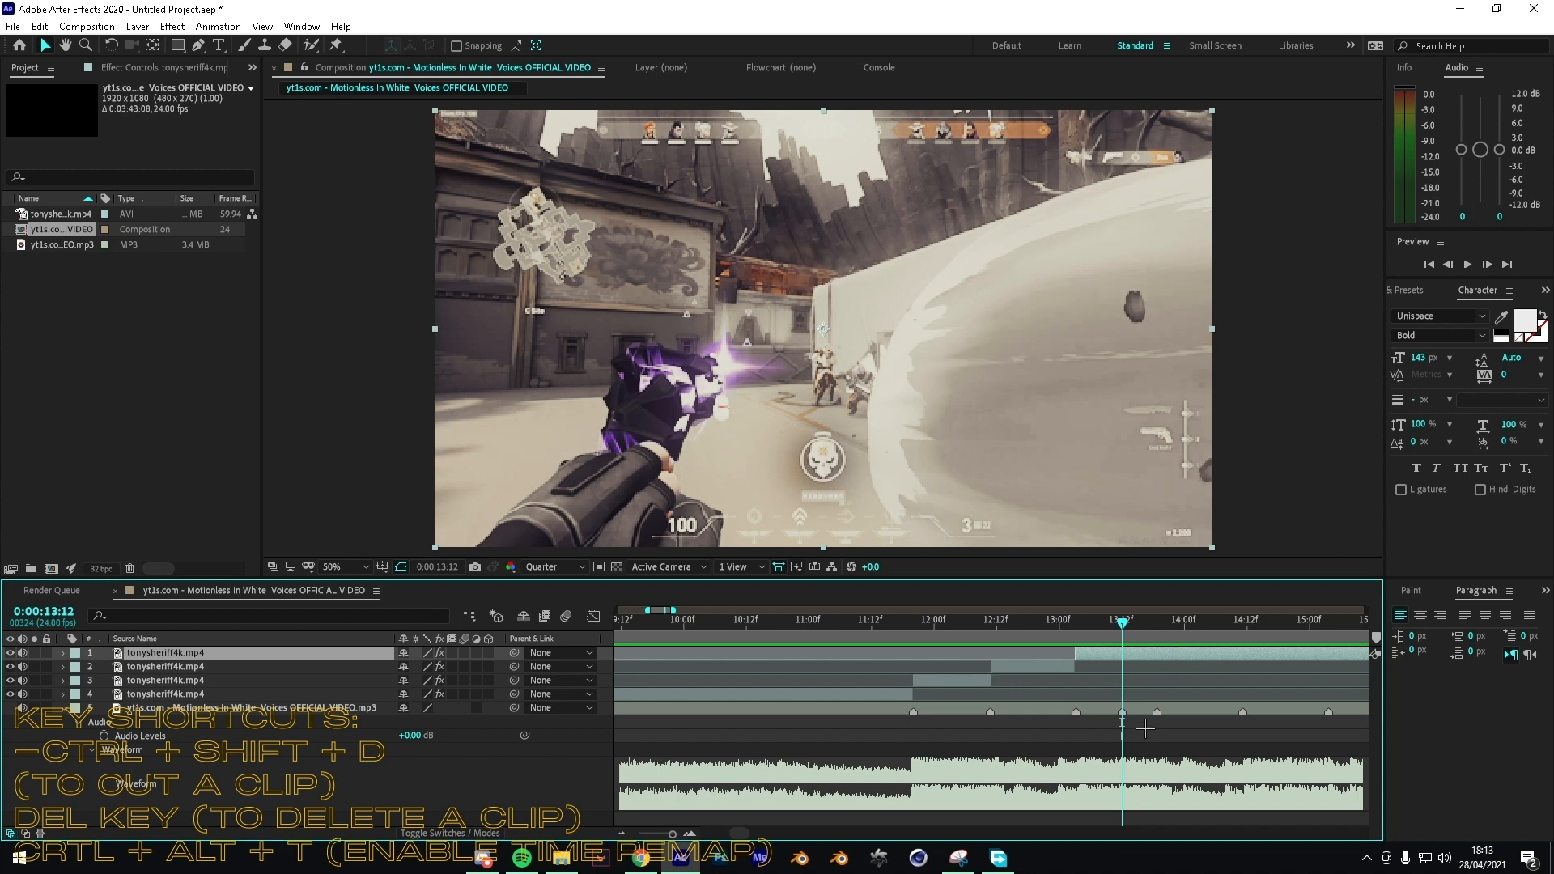
key("ctrl+shift+d")
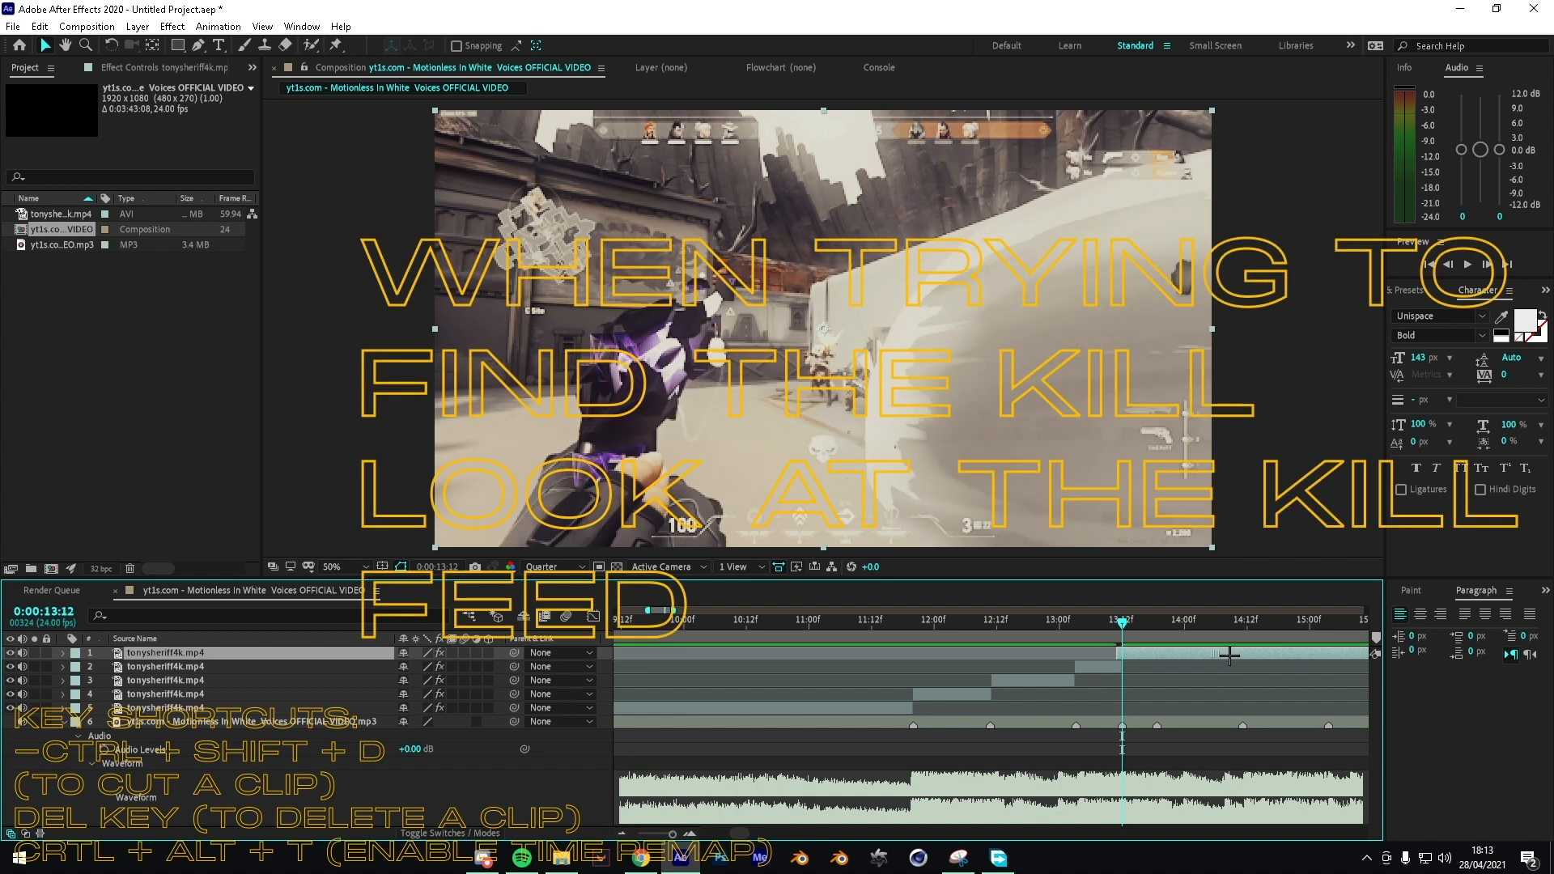
key("ctrl+shift+d")
left_click(1120, 667)
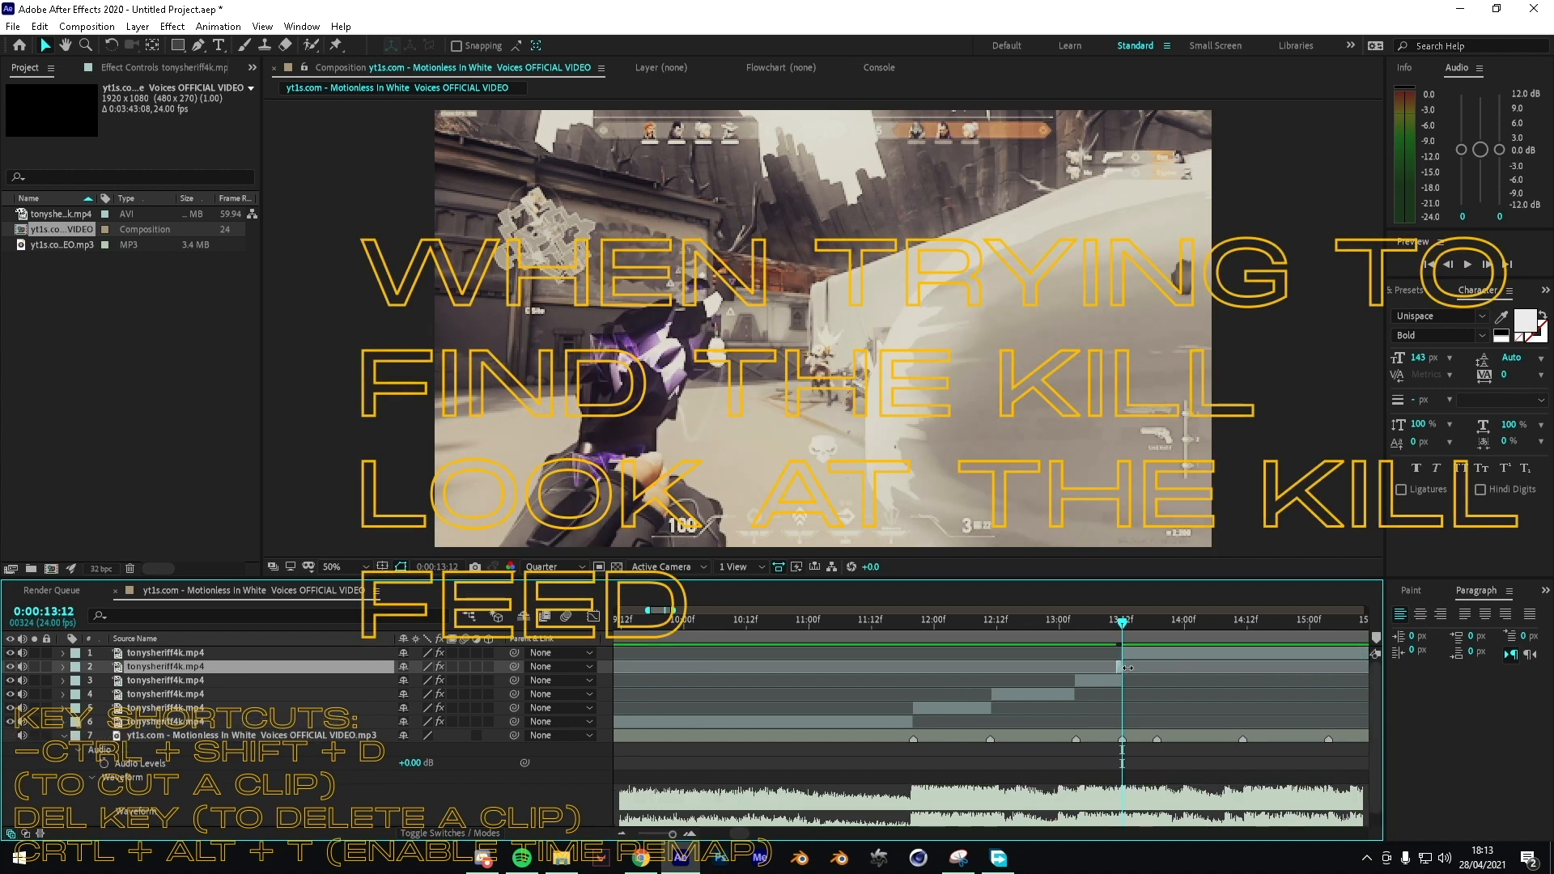
key("Delete")
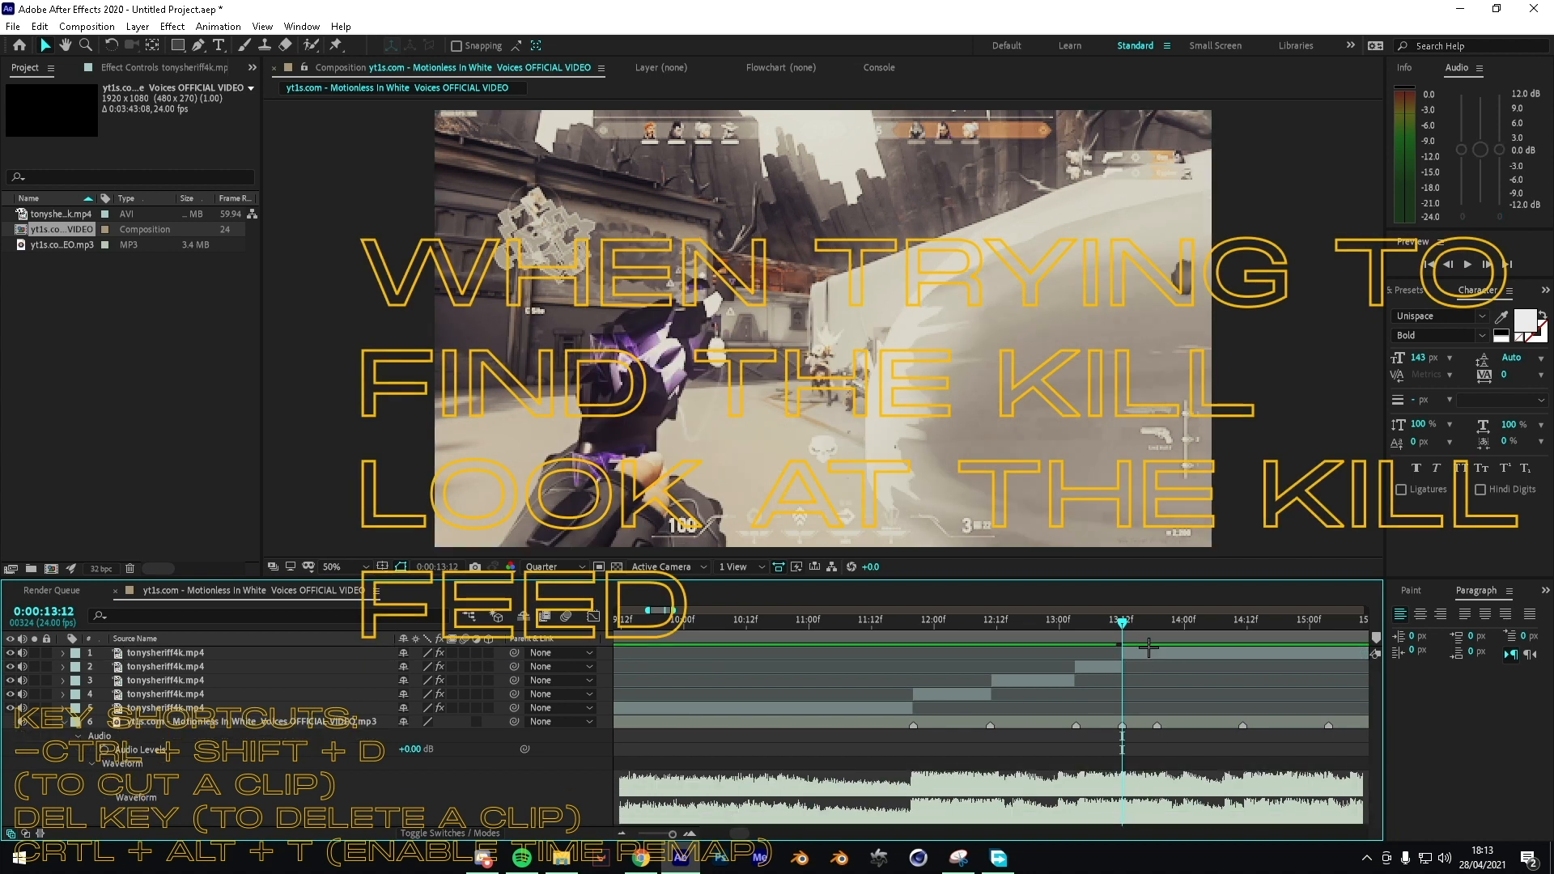
Step: Split the last clip piece at the 0:00:13:19 marker and realign the new piece to its kill shot, trimming the part before the marker
key("space")
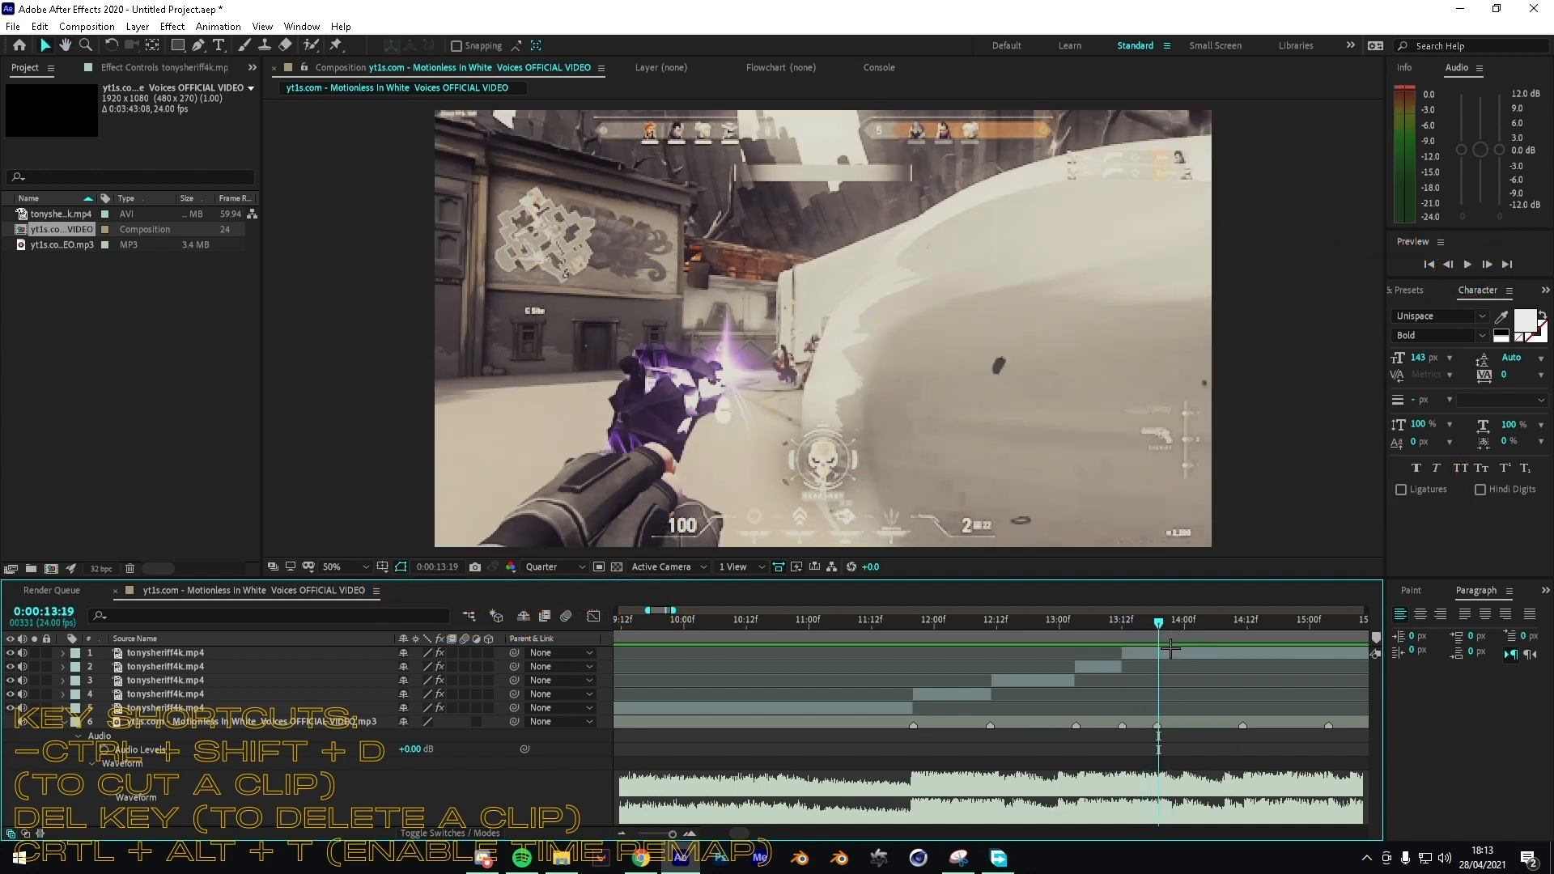
left_click(1173, 652)
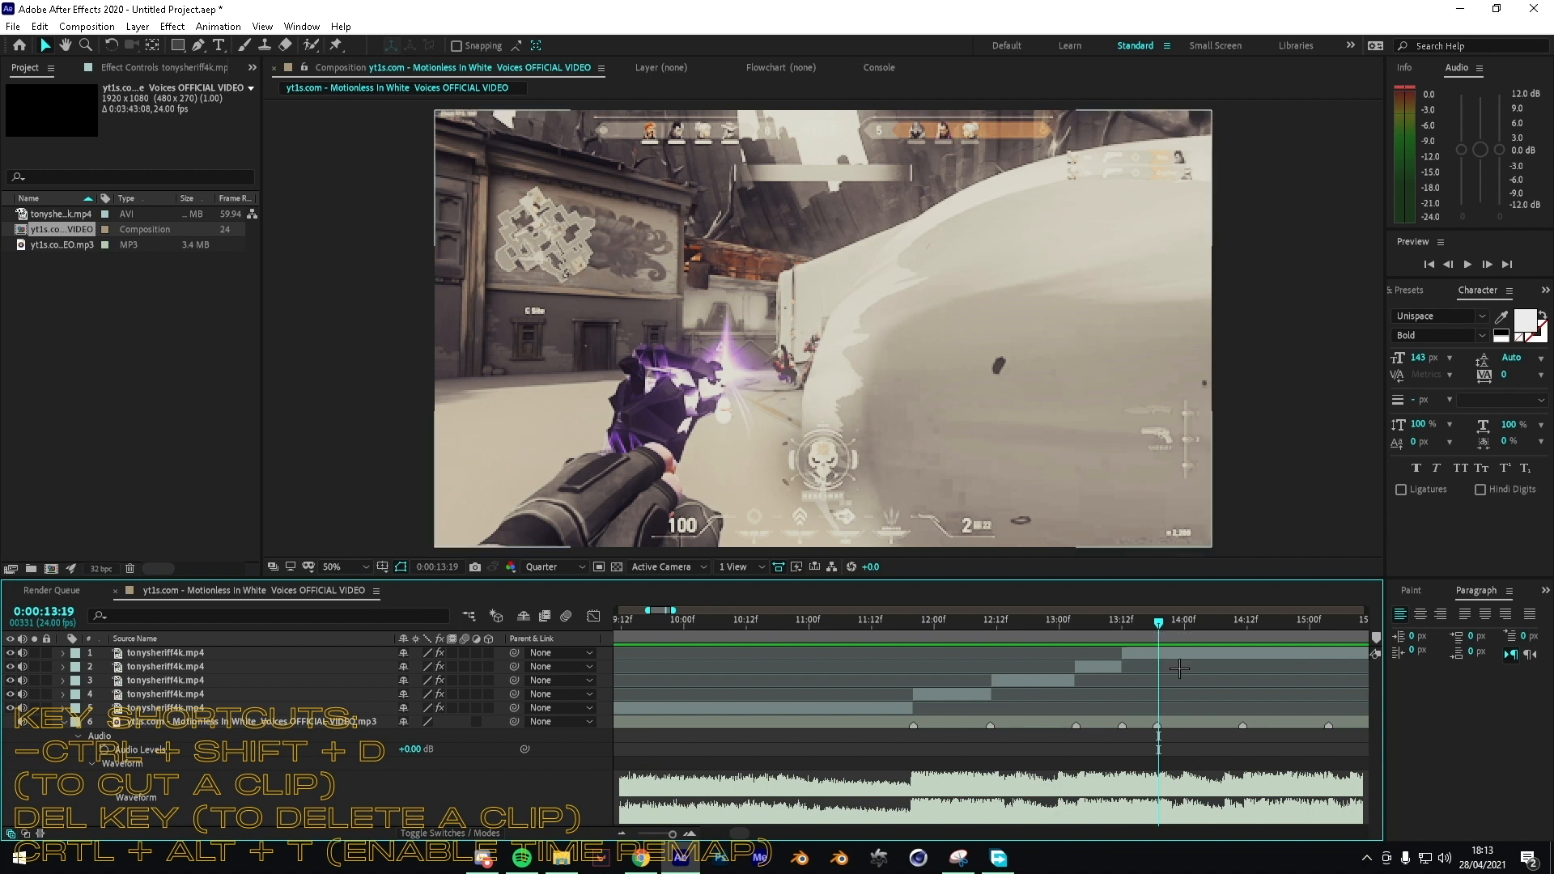
key("ctrl+shift+d")
left_click_drag(1245, 663, 1239, 663)
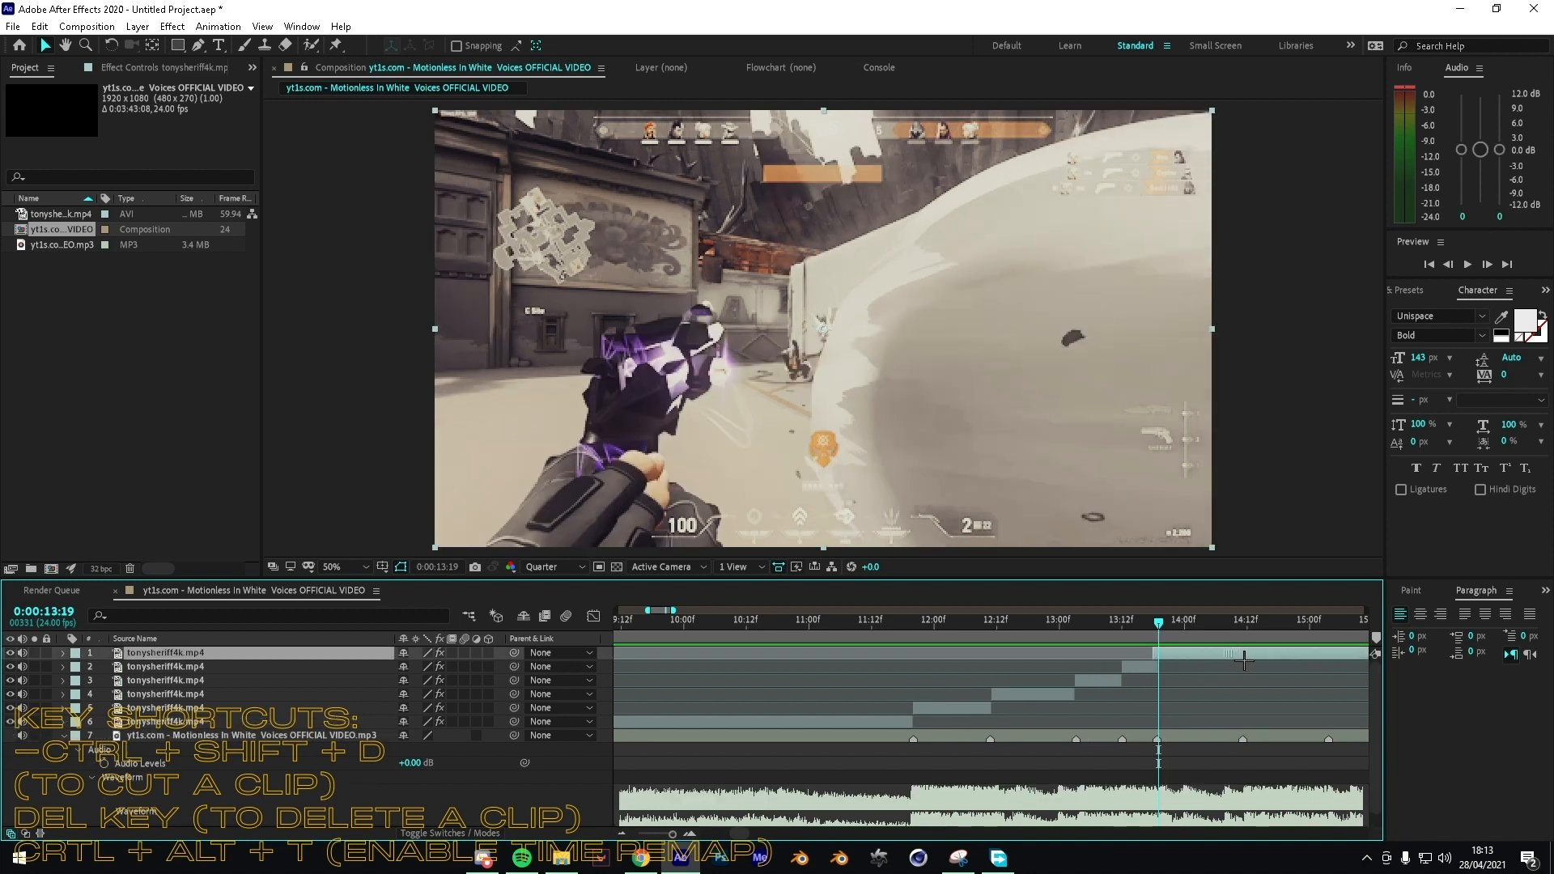
key("ctrl+shift+d")
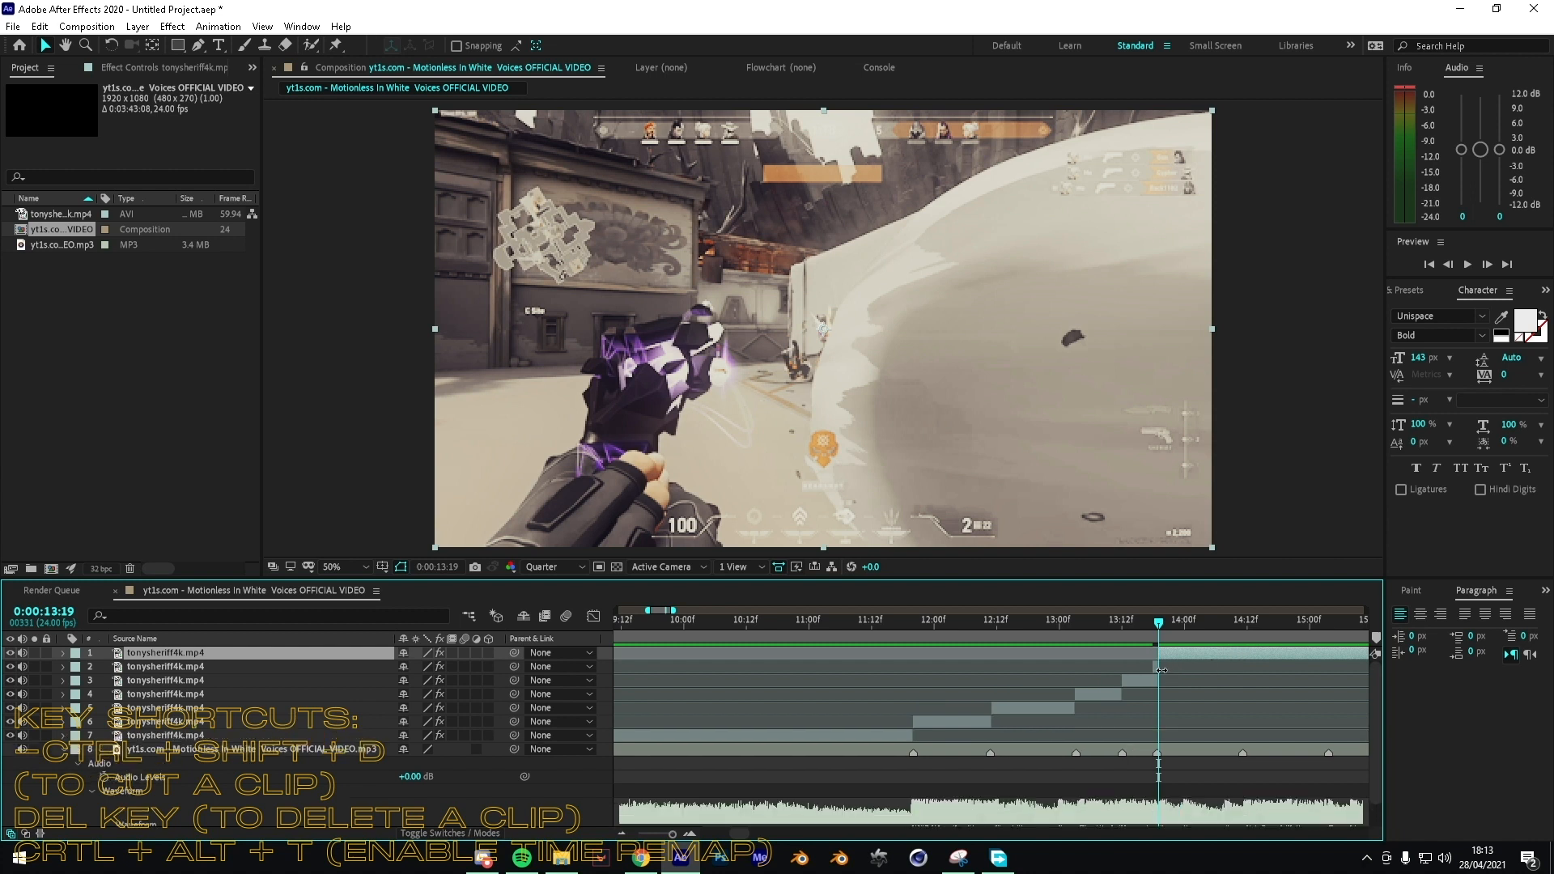
left_click(1156, 668)
key("Delete")
Step: Split the last clip piece at the 0:00:14:11 marker and realign the new piece to the next shot, trimming the part before the marker
key("space")
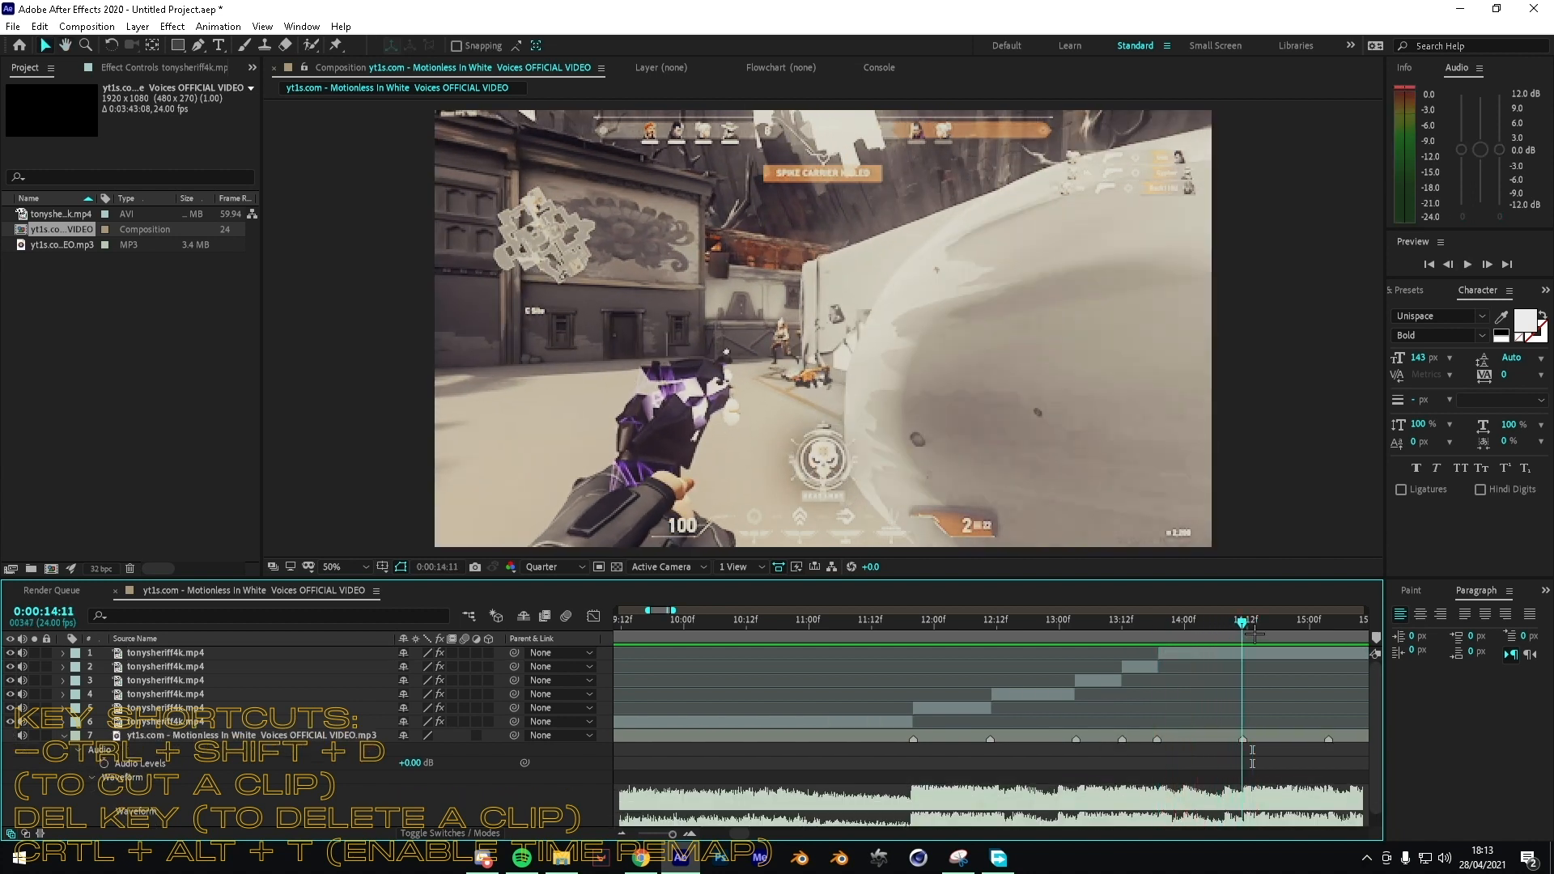
left_click(1292, 658)
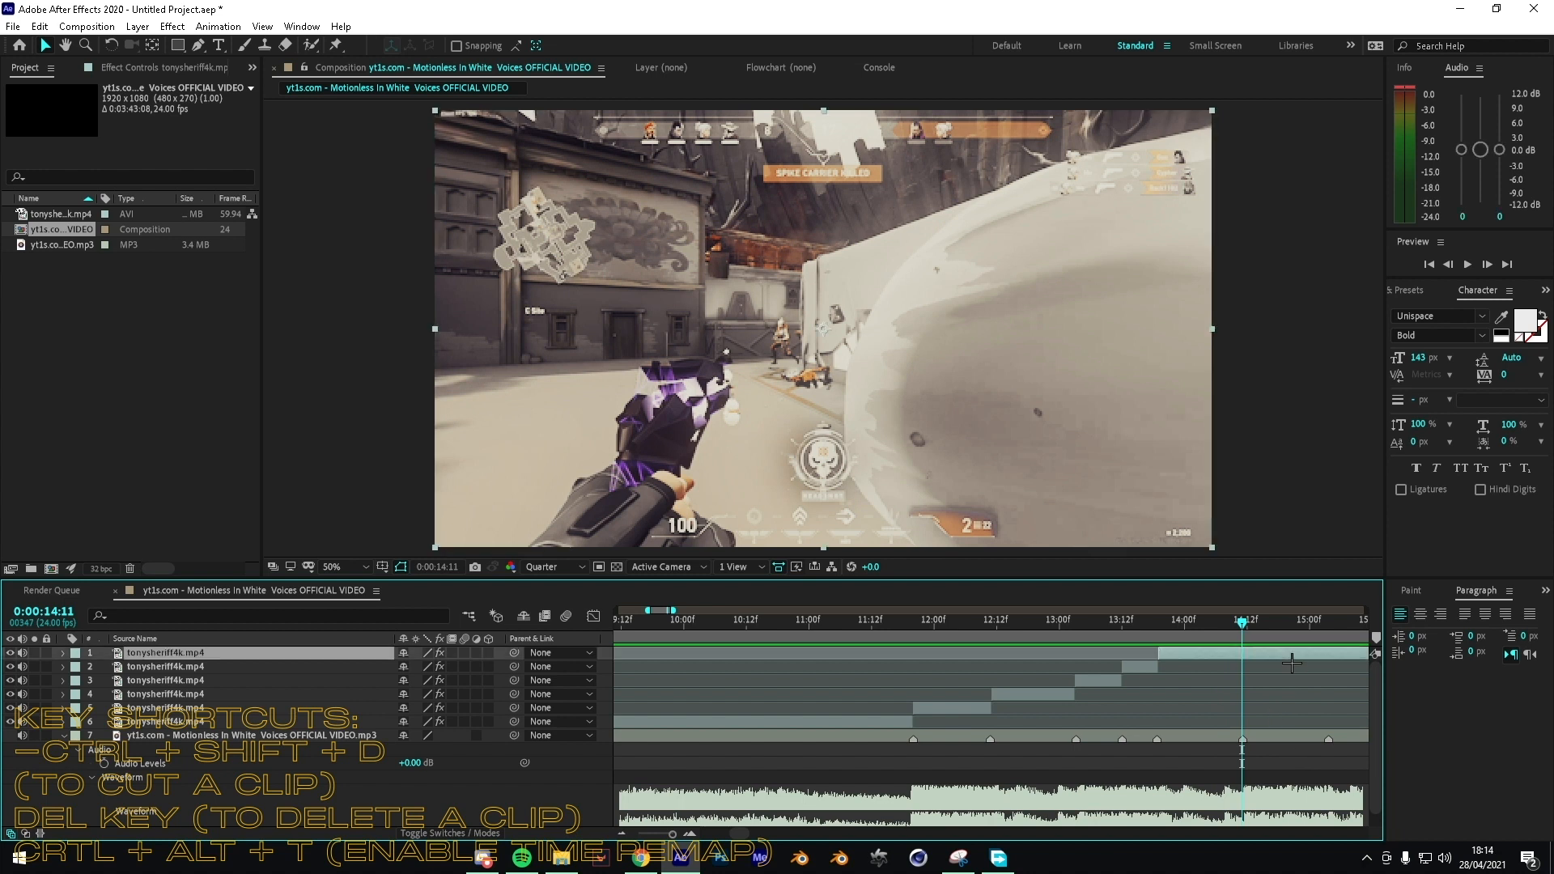
key("ctrl+shift+d")
left_click_drag(1313, 665, 1288, 663)
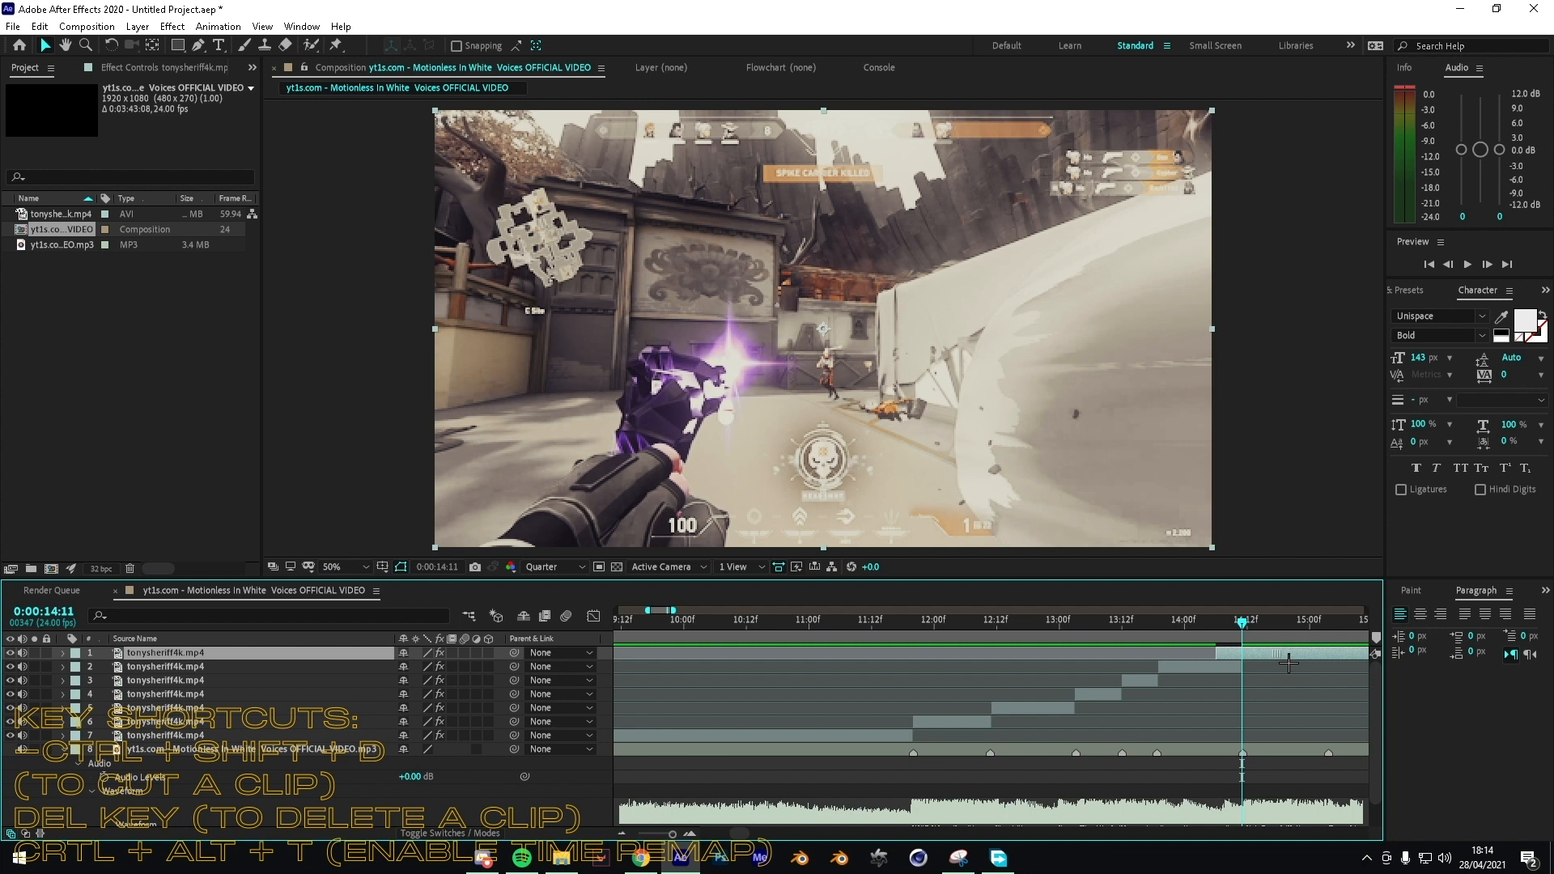
key("d")
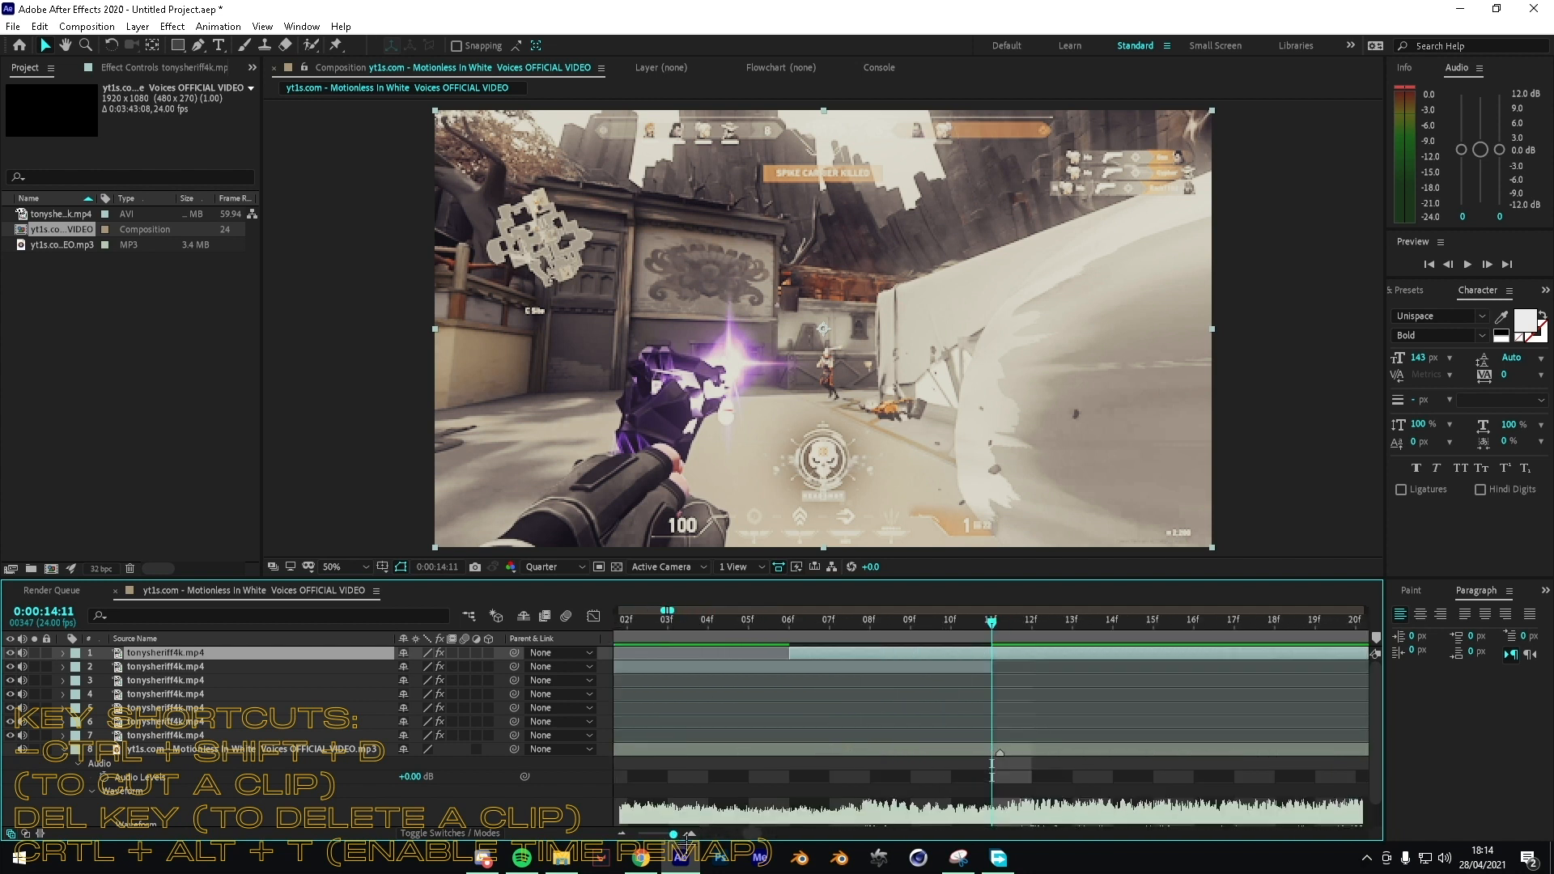
key("ctrl+shift+d")
left_click(1023, 669)
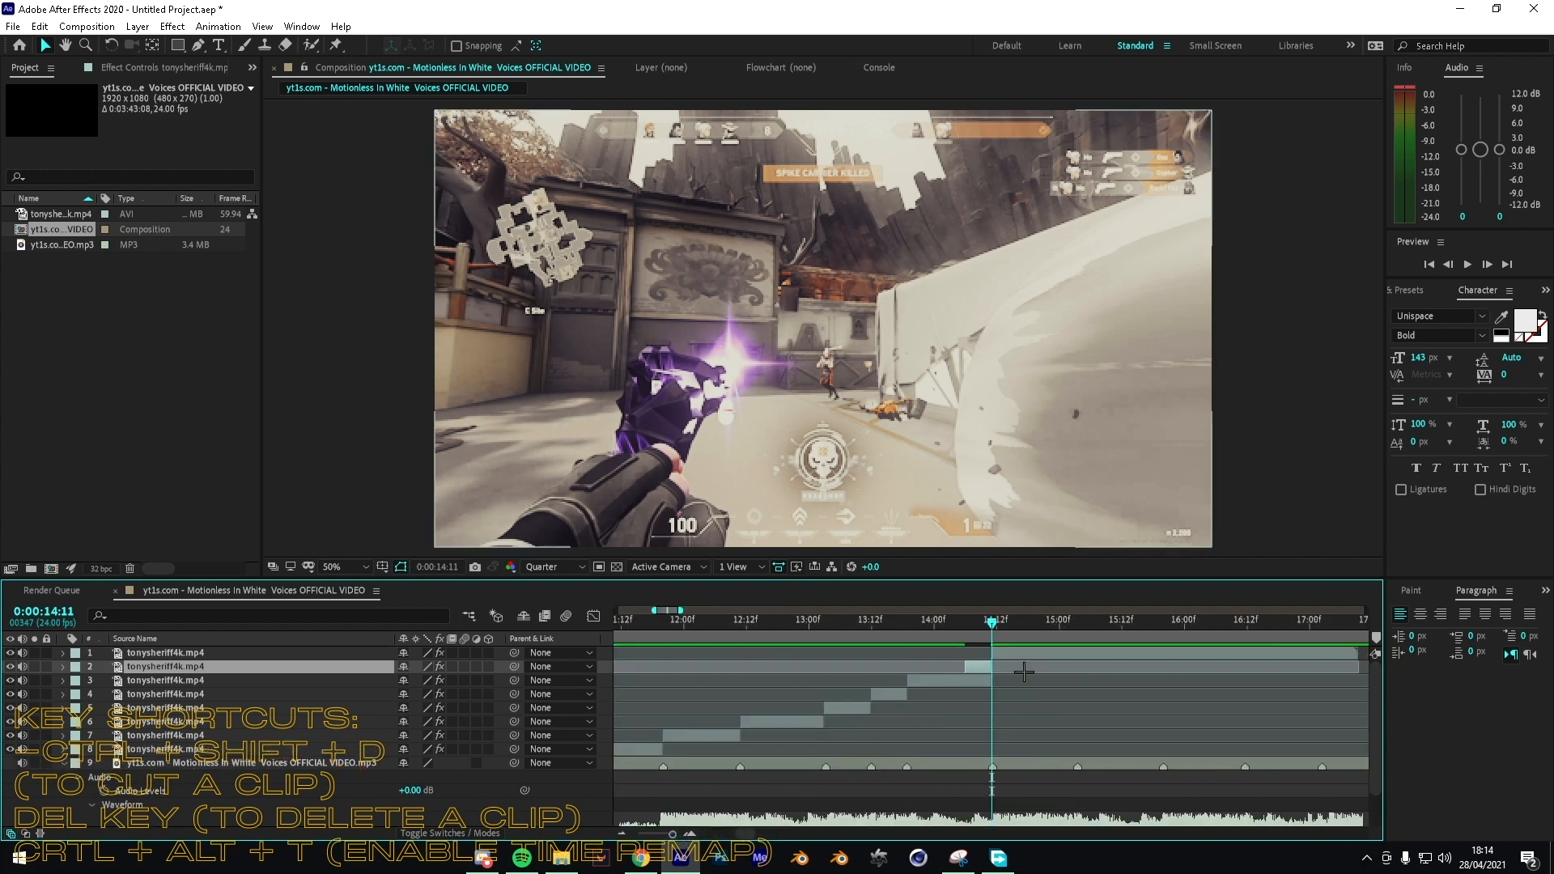
key("Delete")
Step: Preview the song from 0:00:14:05 and add a beat marker to the music layer at 0:00:14:20
left_click(1026, 762)
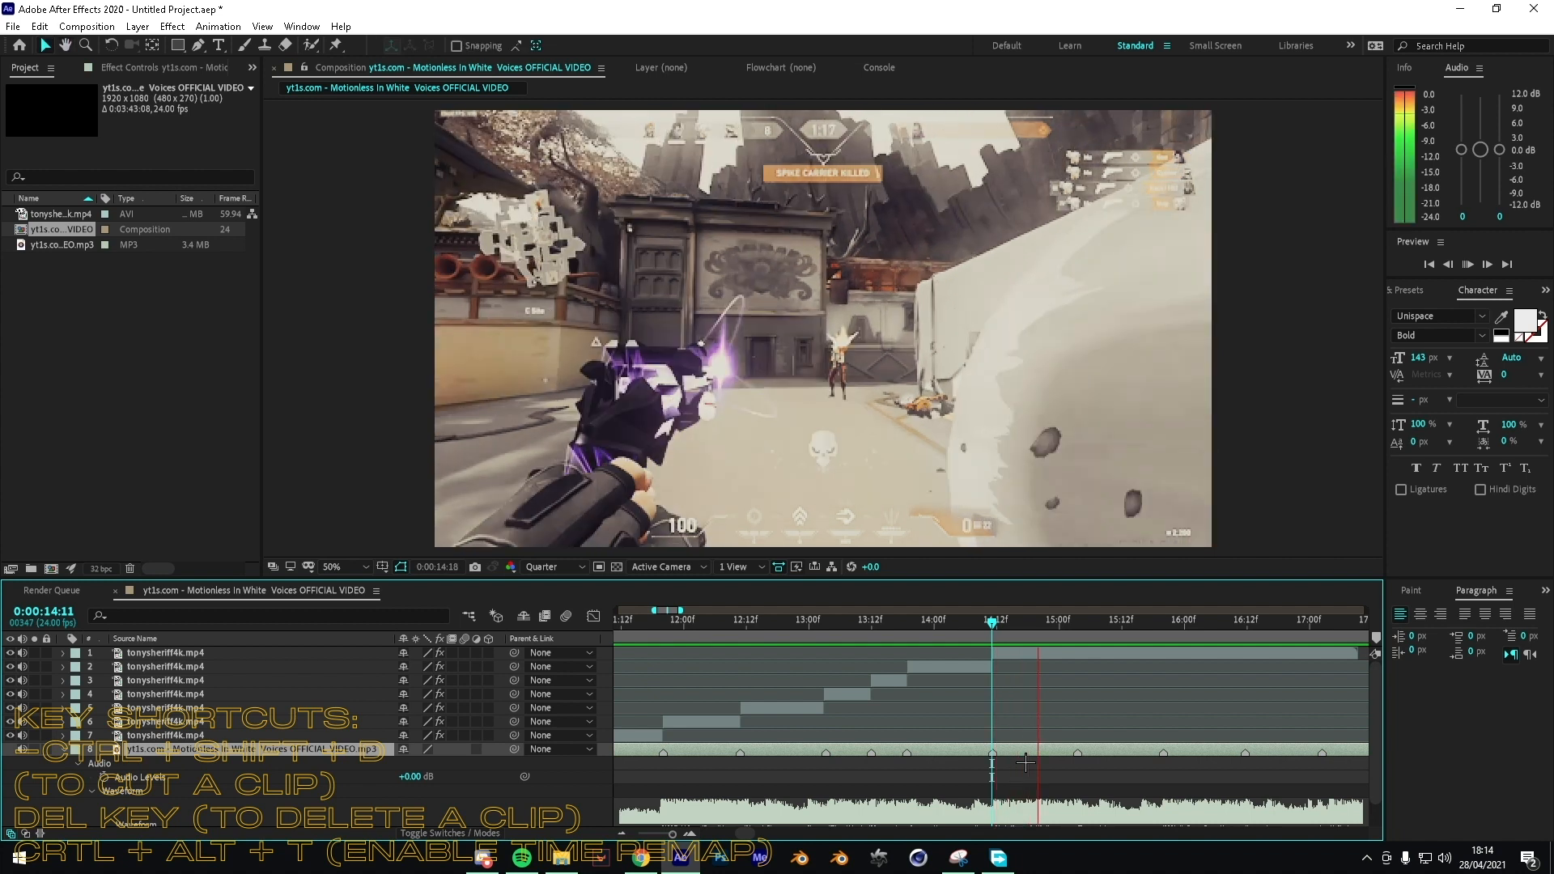
key("space")
left_click(977, 628)
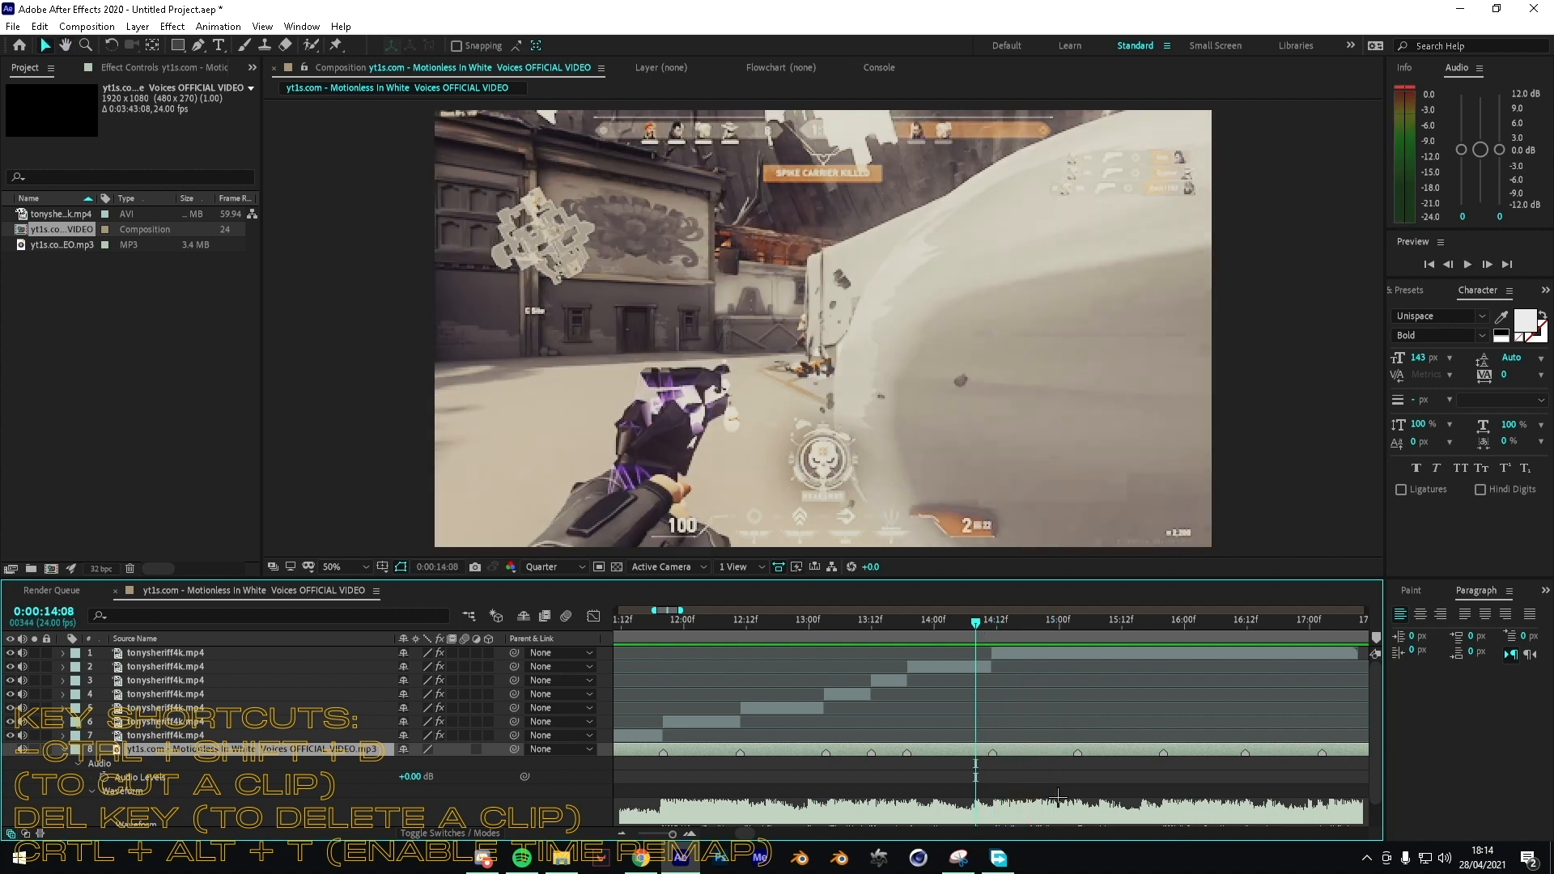
left_click(960, 627)
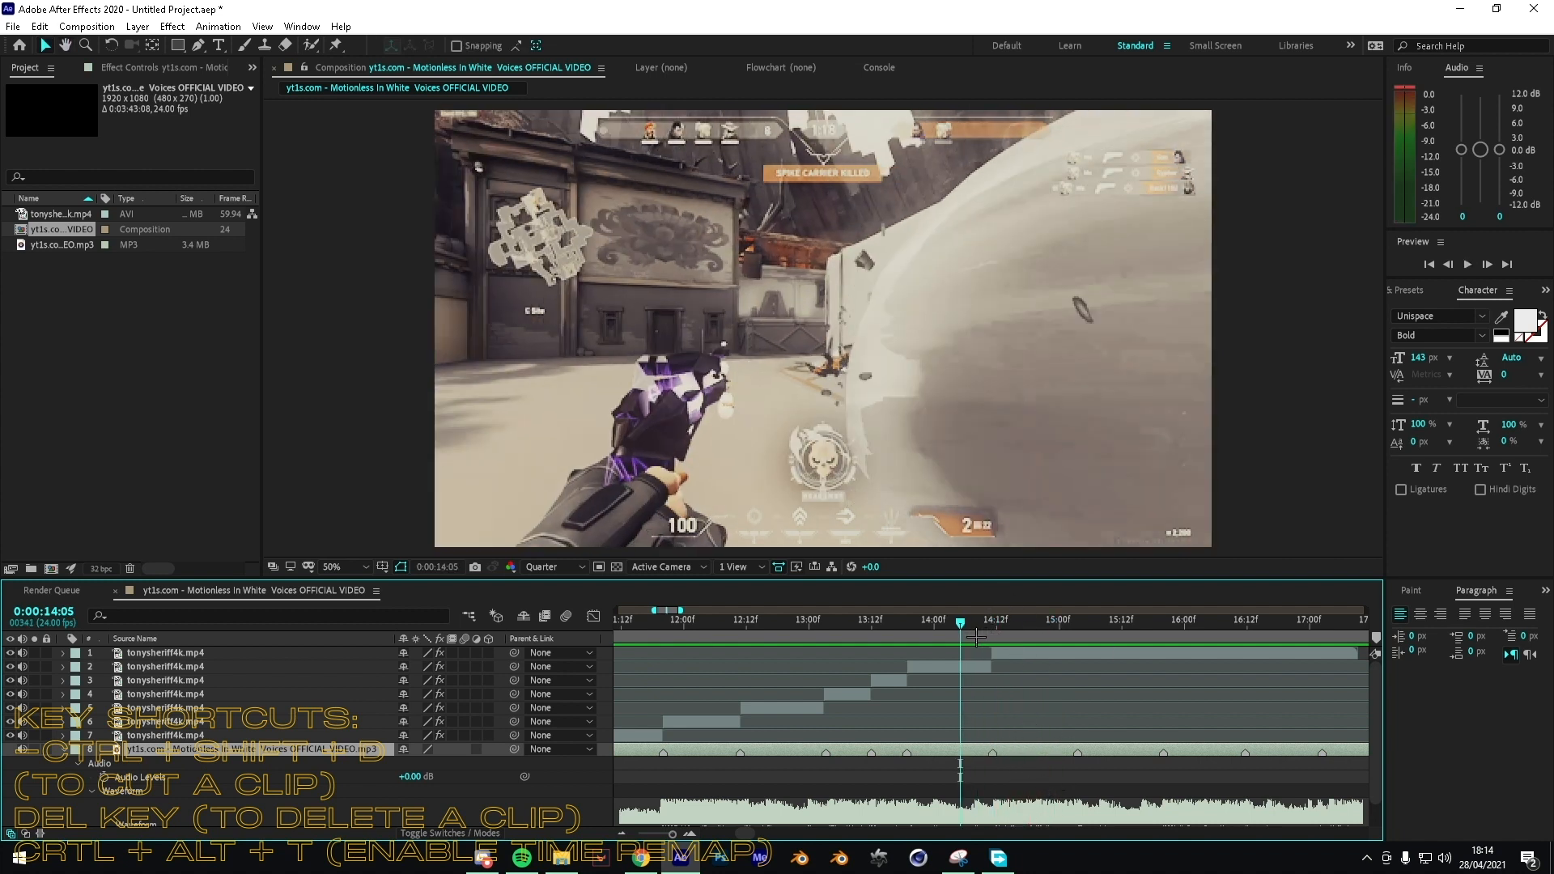
key("KP_Multiply")
key("space")
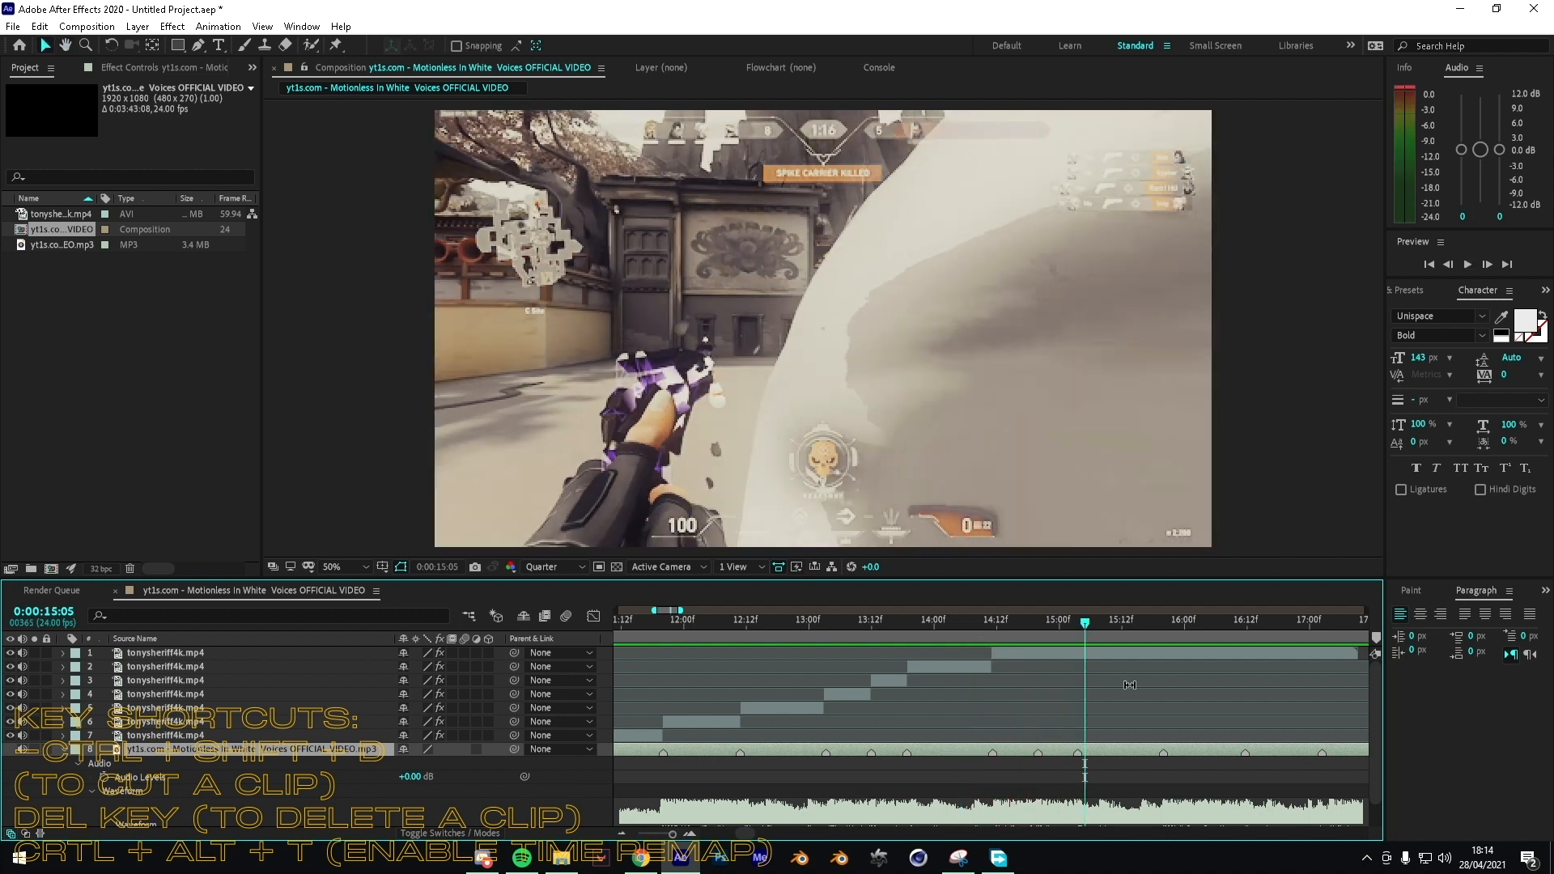
Step: Split the last clip piece at the 0:00:14:20 marker and realign the new piece to the final shot, trimming the part before the marker
left_click(1039, 629)
left_click(1069, 658)
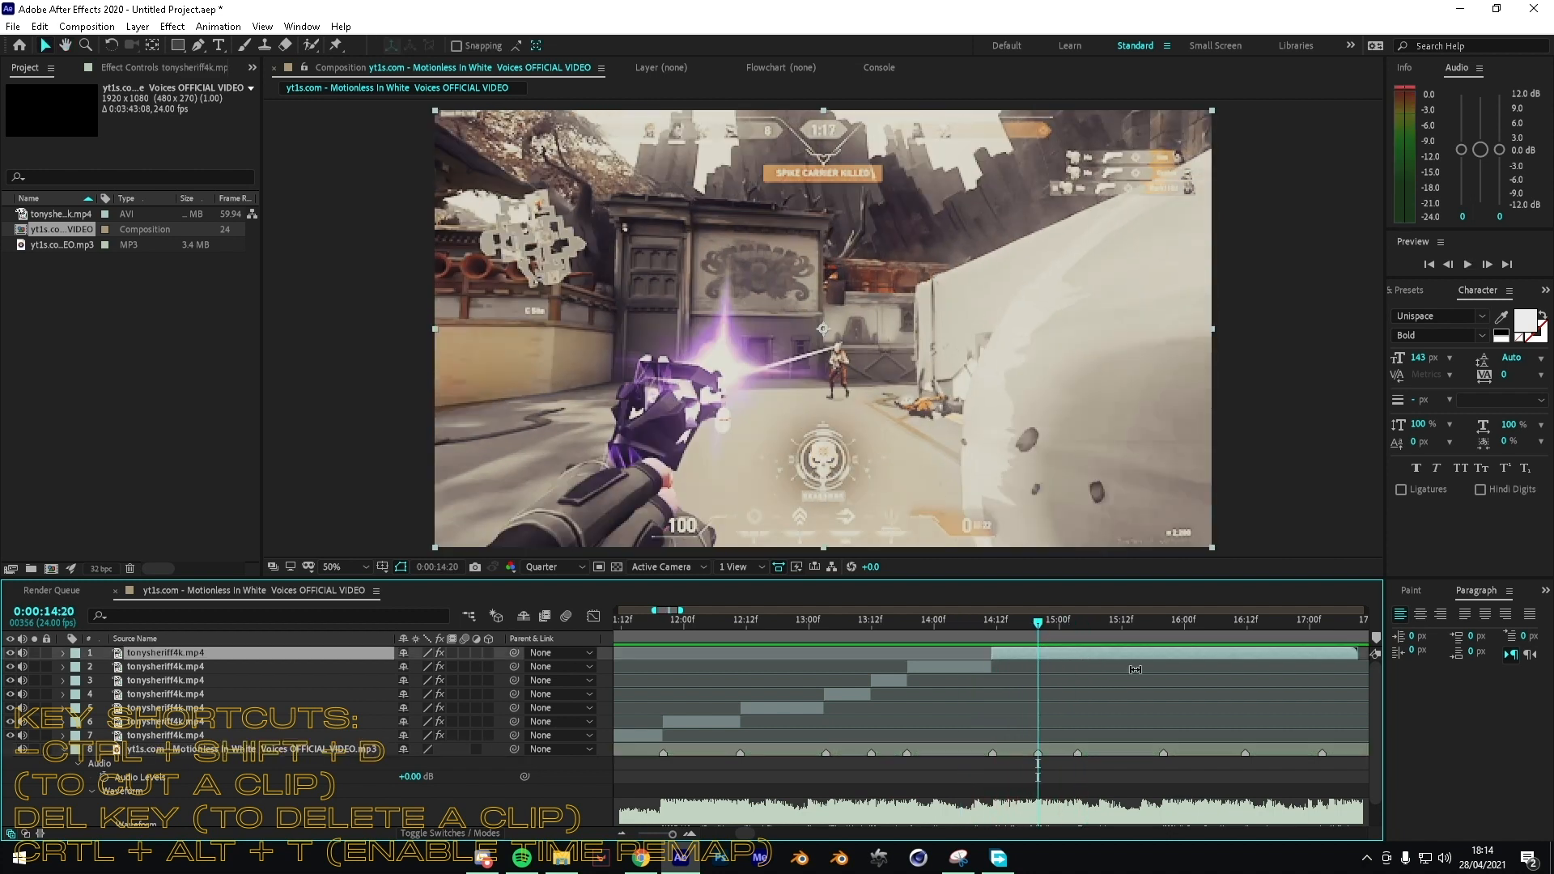
key("ctrl+shift+d")
left_click_drag(1157, 661, 1153, 655)
key("ctrl+shift+d")
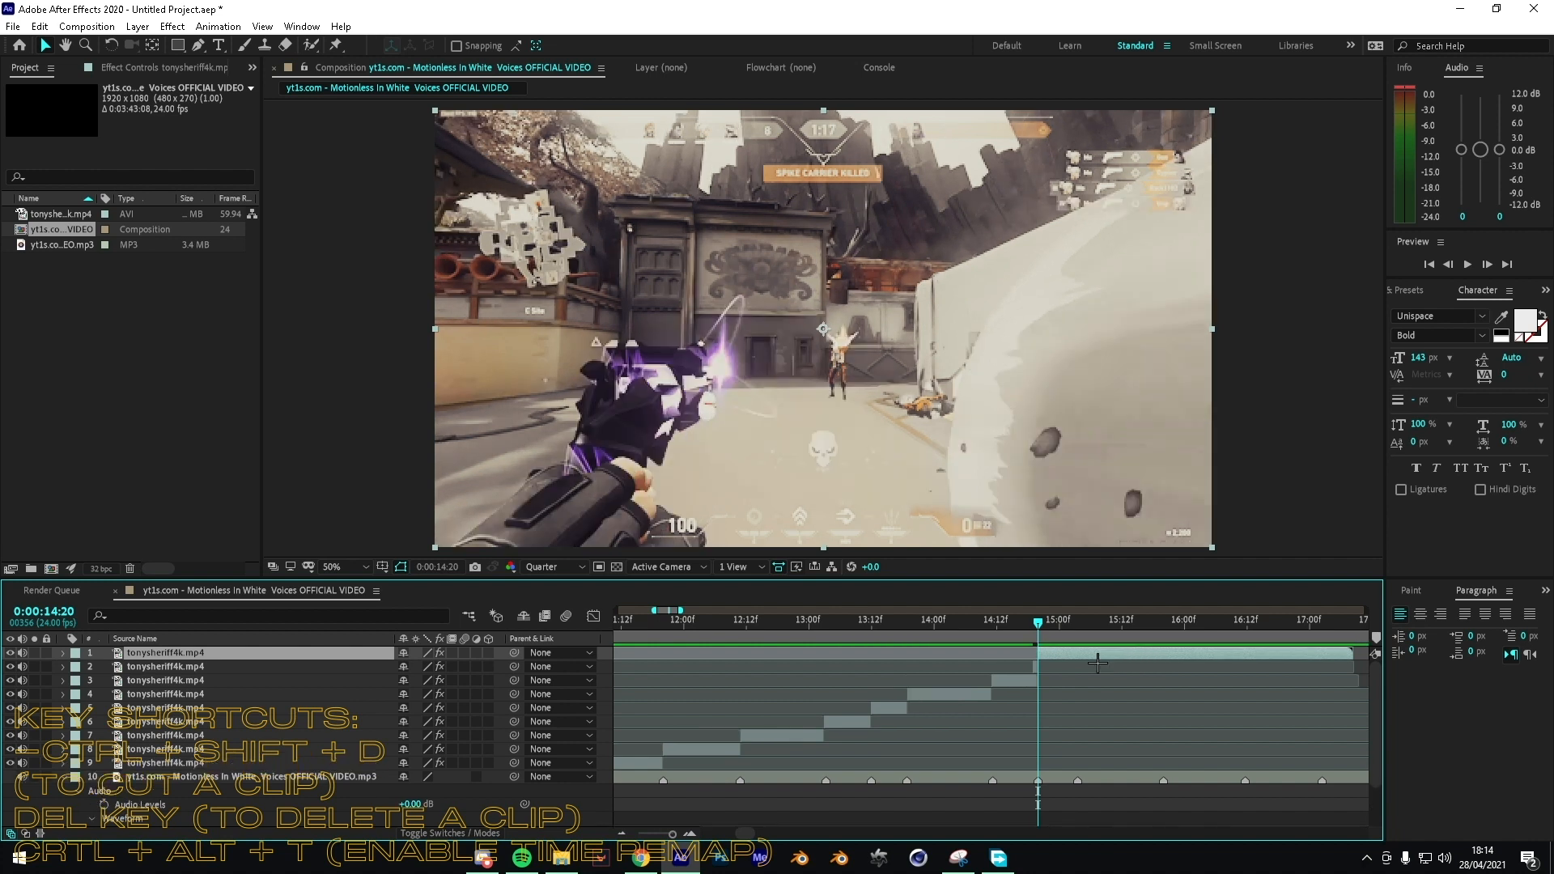
left_click(1041, 665)
key("Delete")
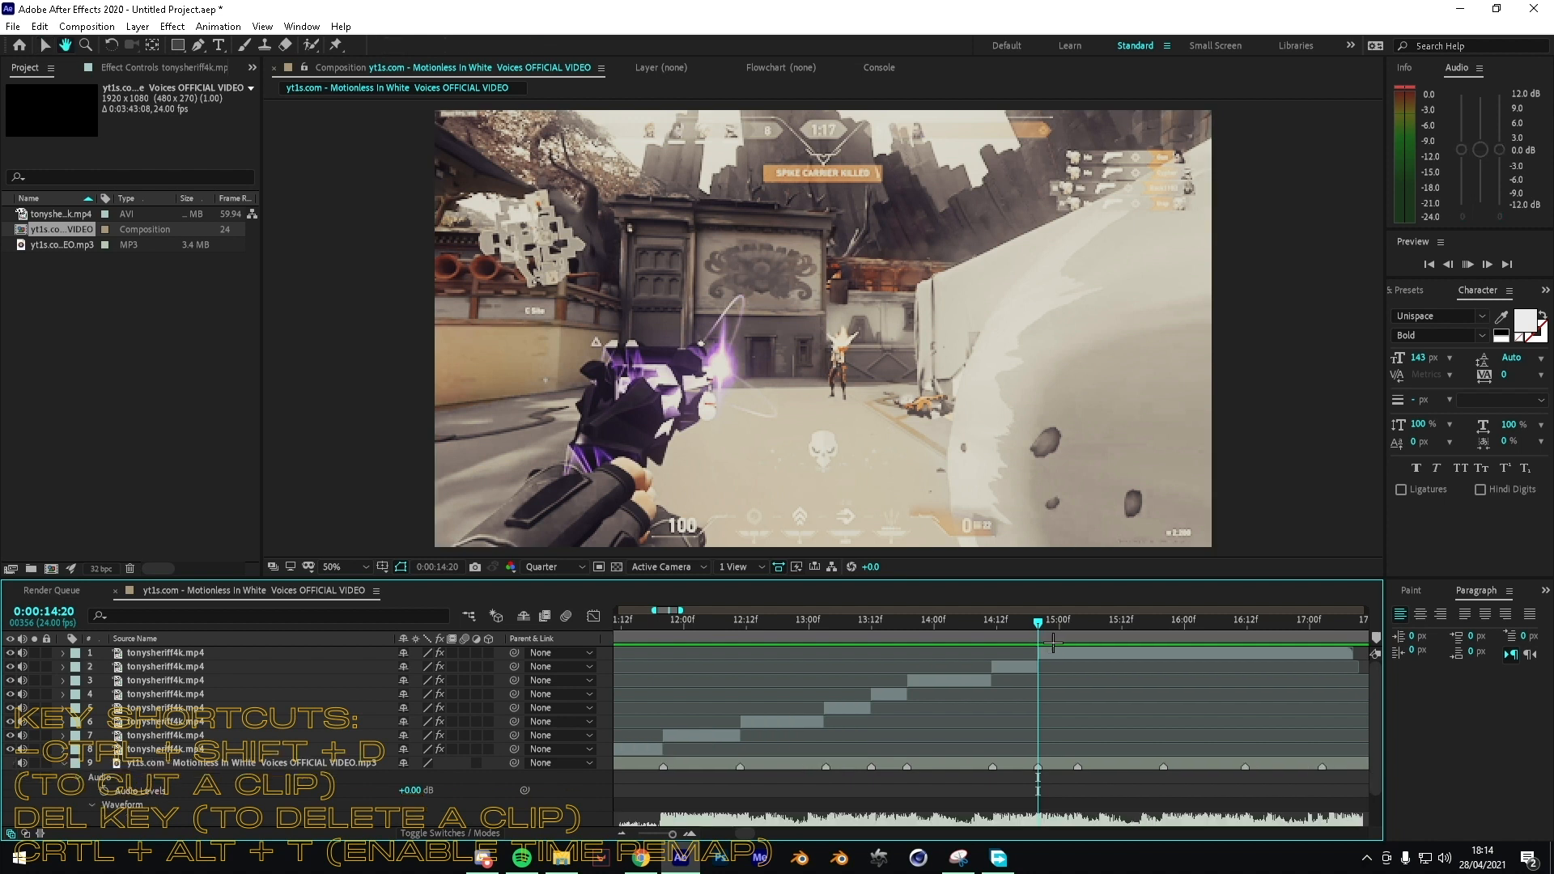
key("space")
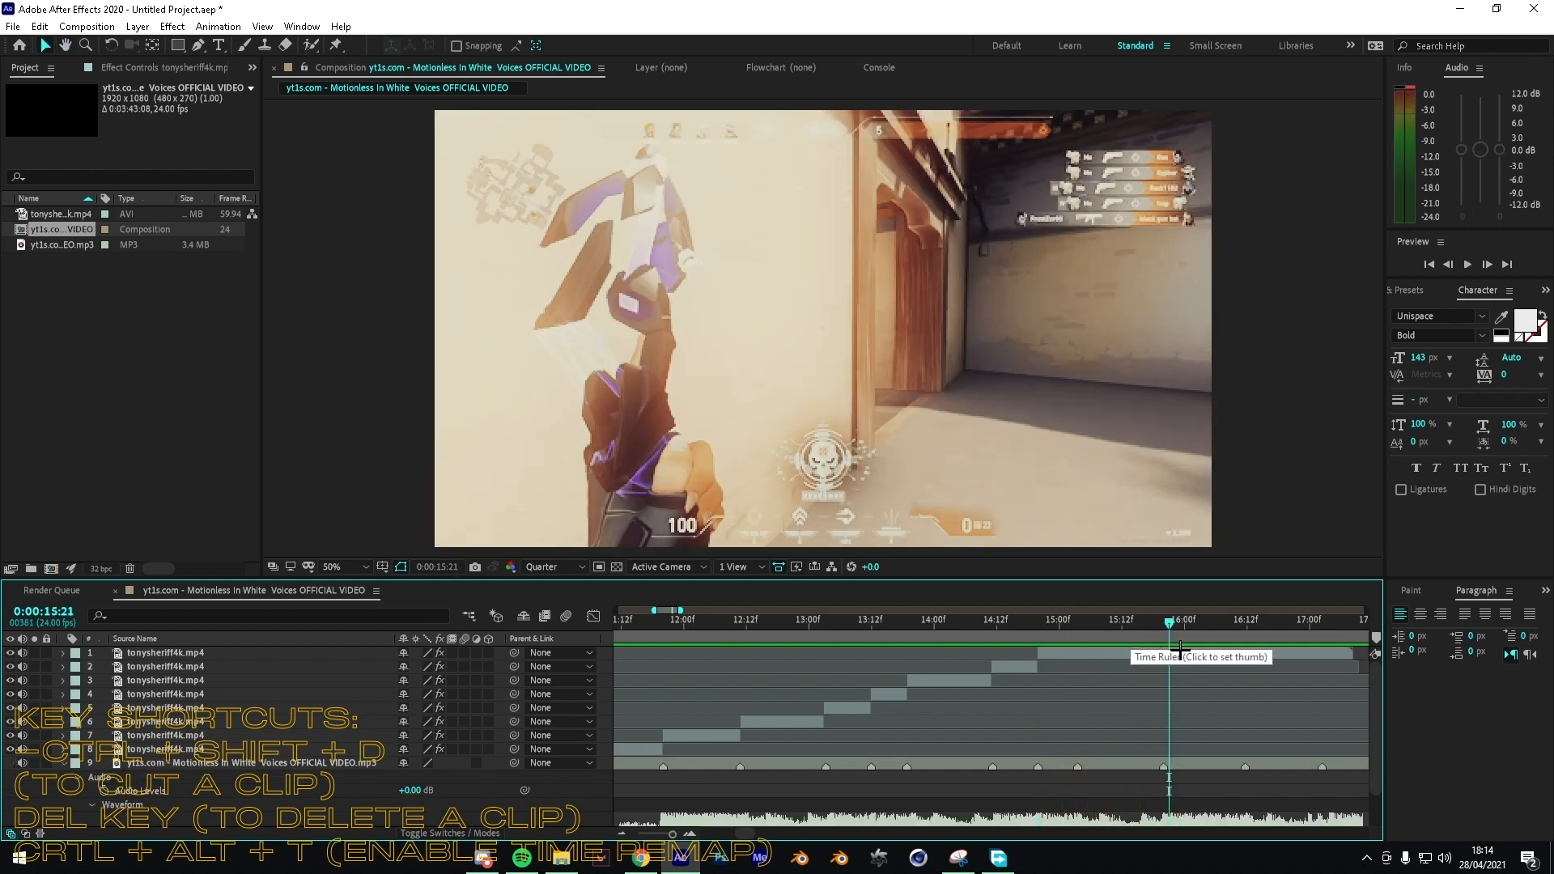
Step: Play the cut sequence against the song from 0:00:11:00 and scrub back through the cuts to the first clip piece
left_click_drag(1179, 646, 639, 619)
left_click_drag(781, 619, 703, 615)
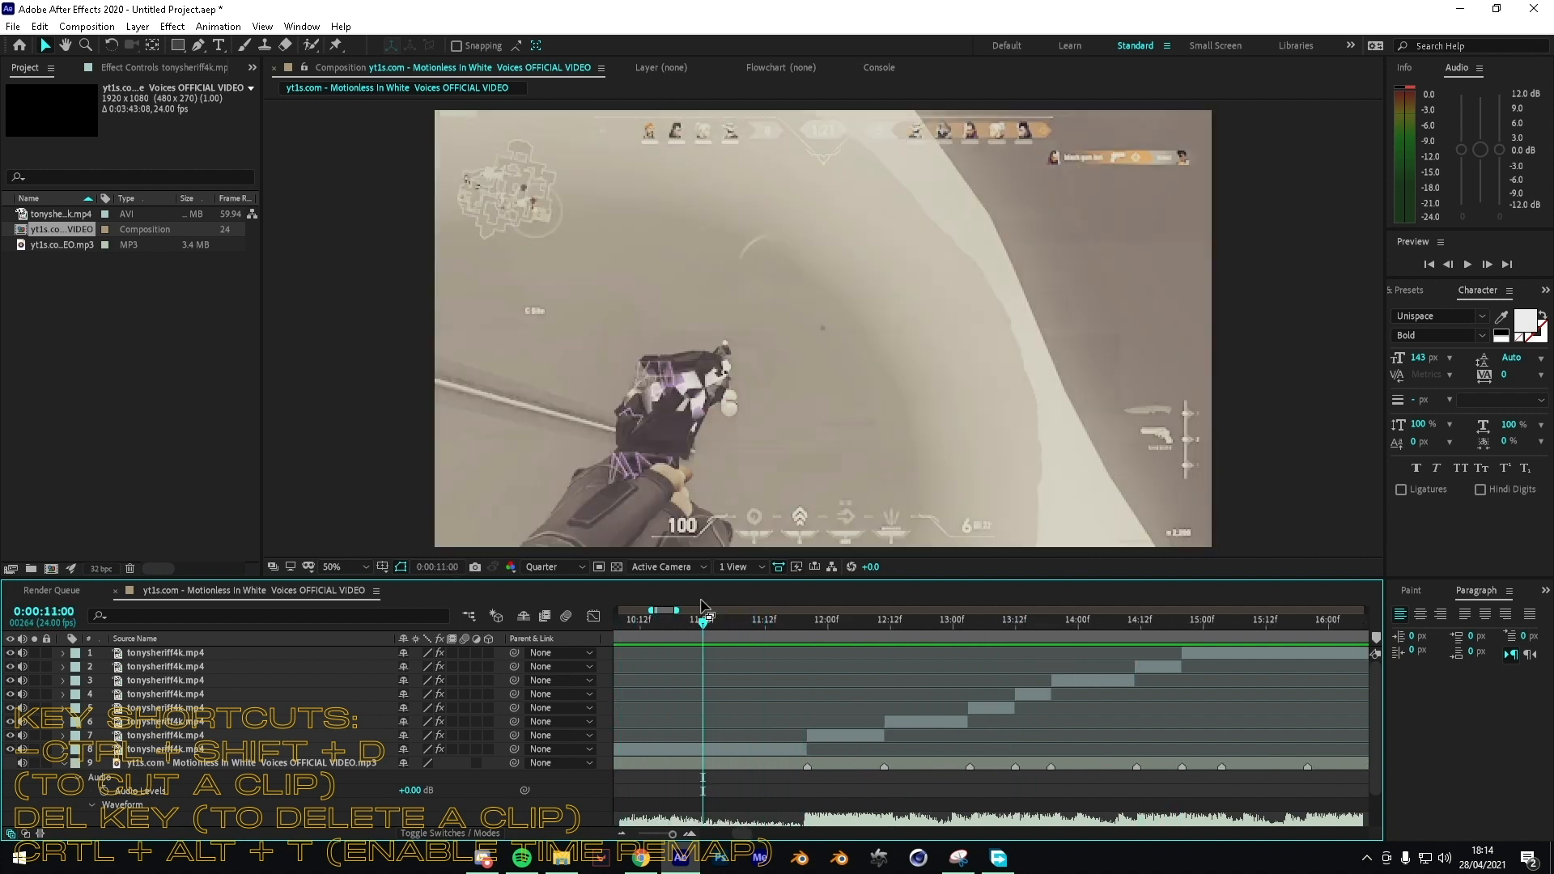
key("space")
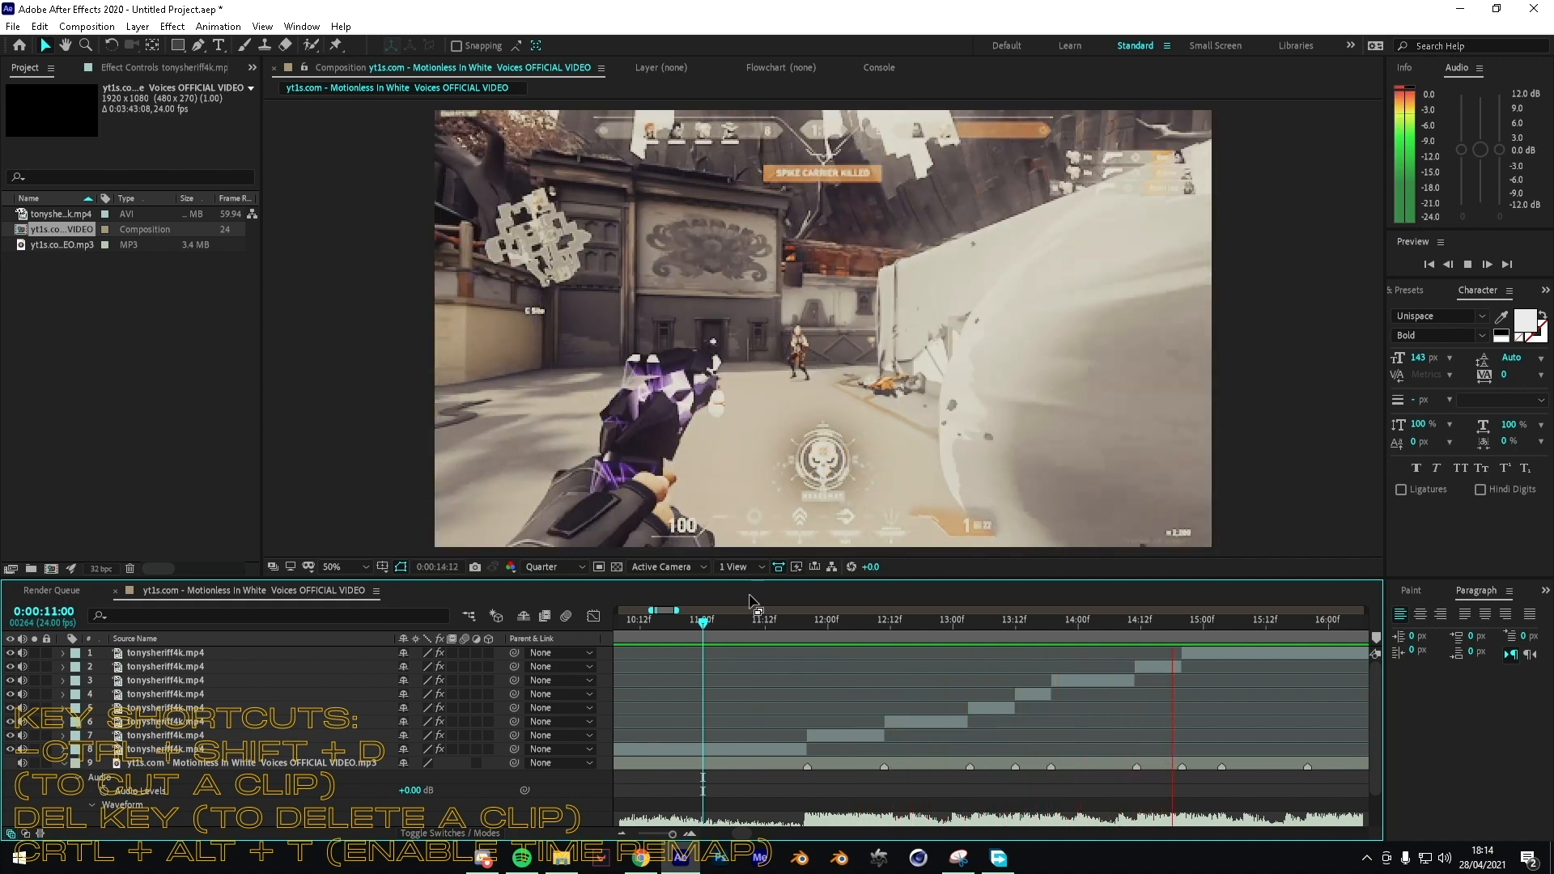
left_click_drag(1121, 624, 1074, 627)
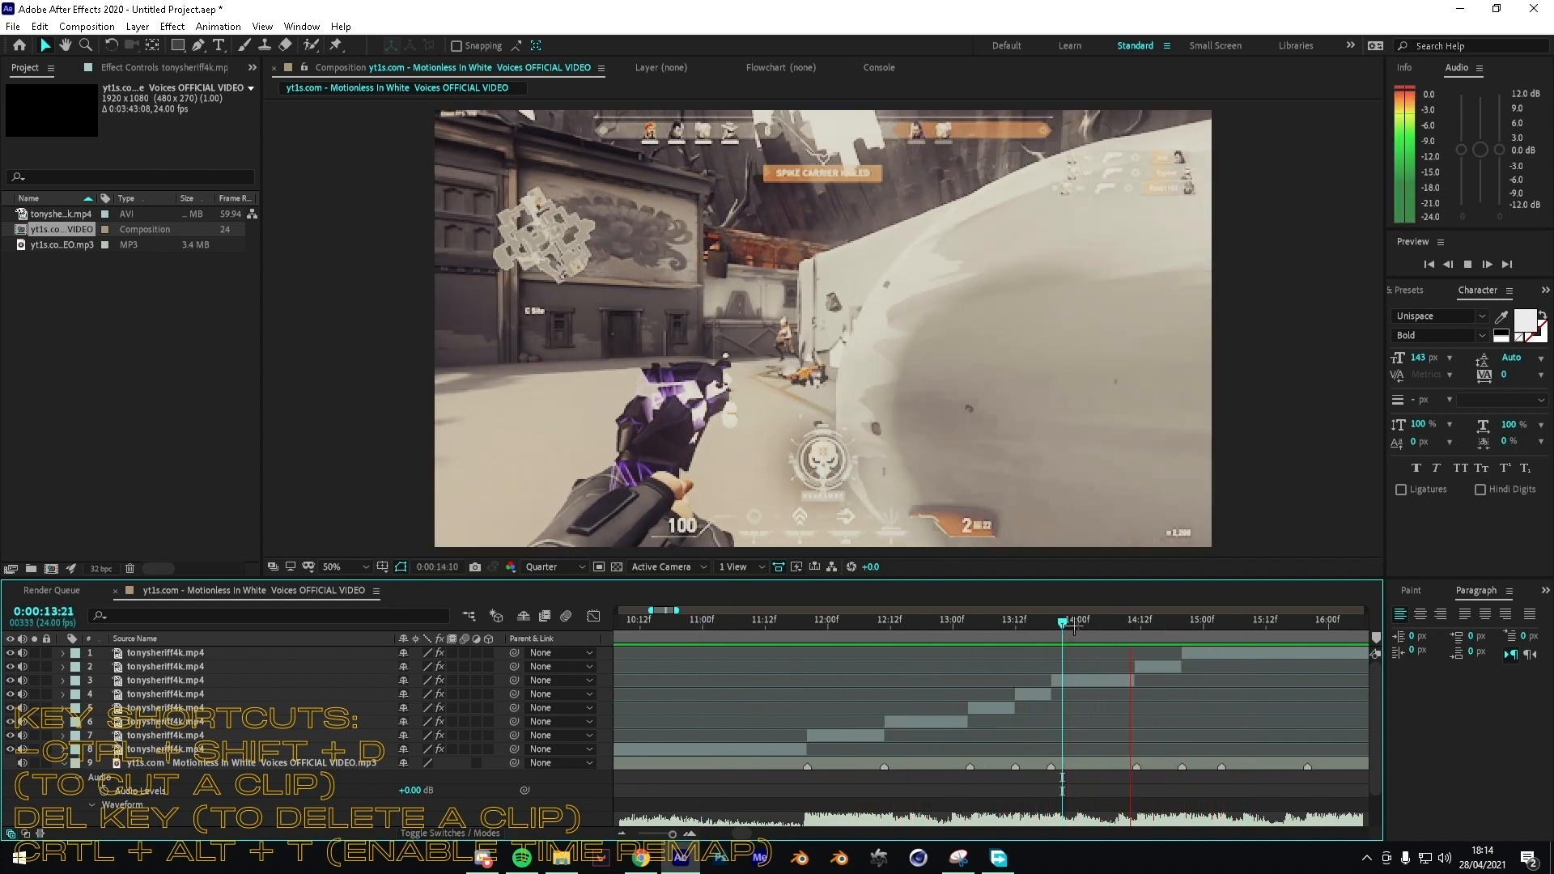
left_click(959, 623)
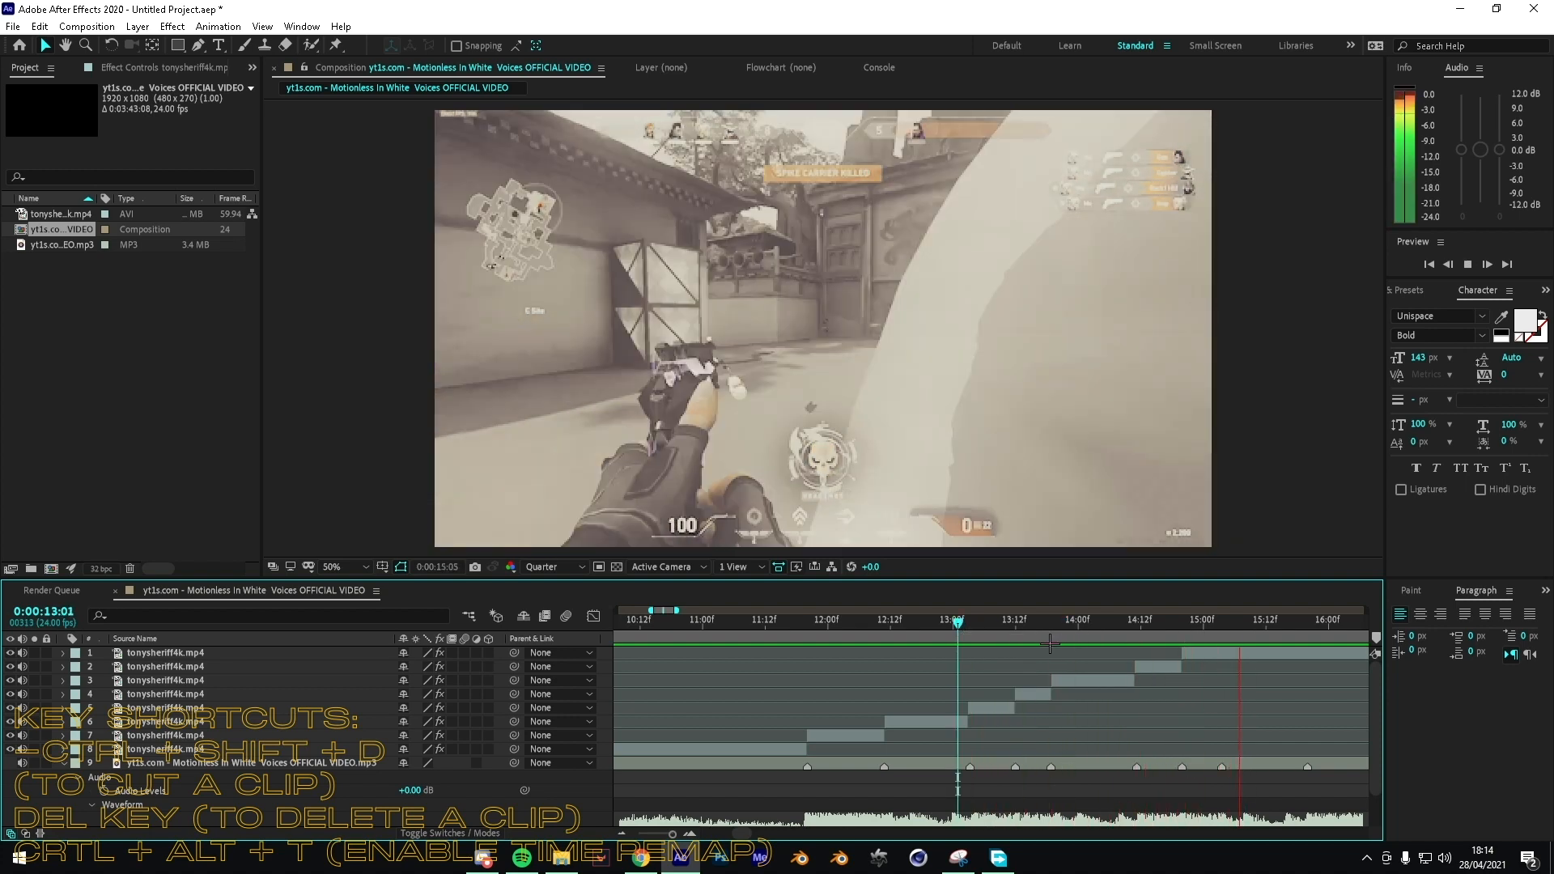
mouse_move(970, 629)
left_mouse_down()
mouse_move(876, 629)
mouse_move(963, 629)
left_mouse_up()
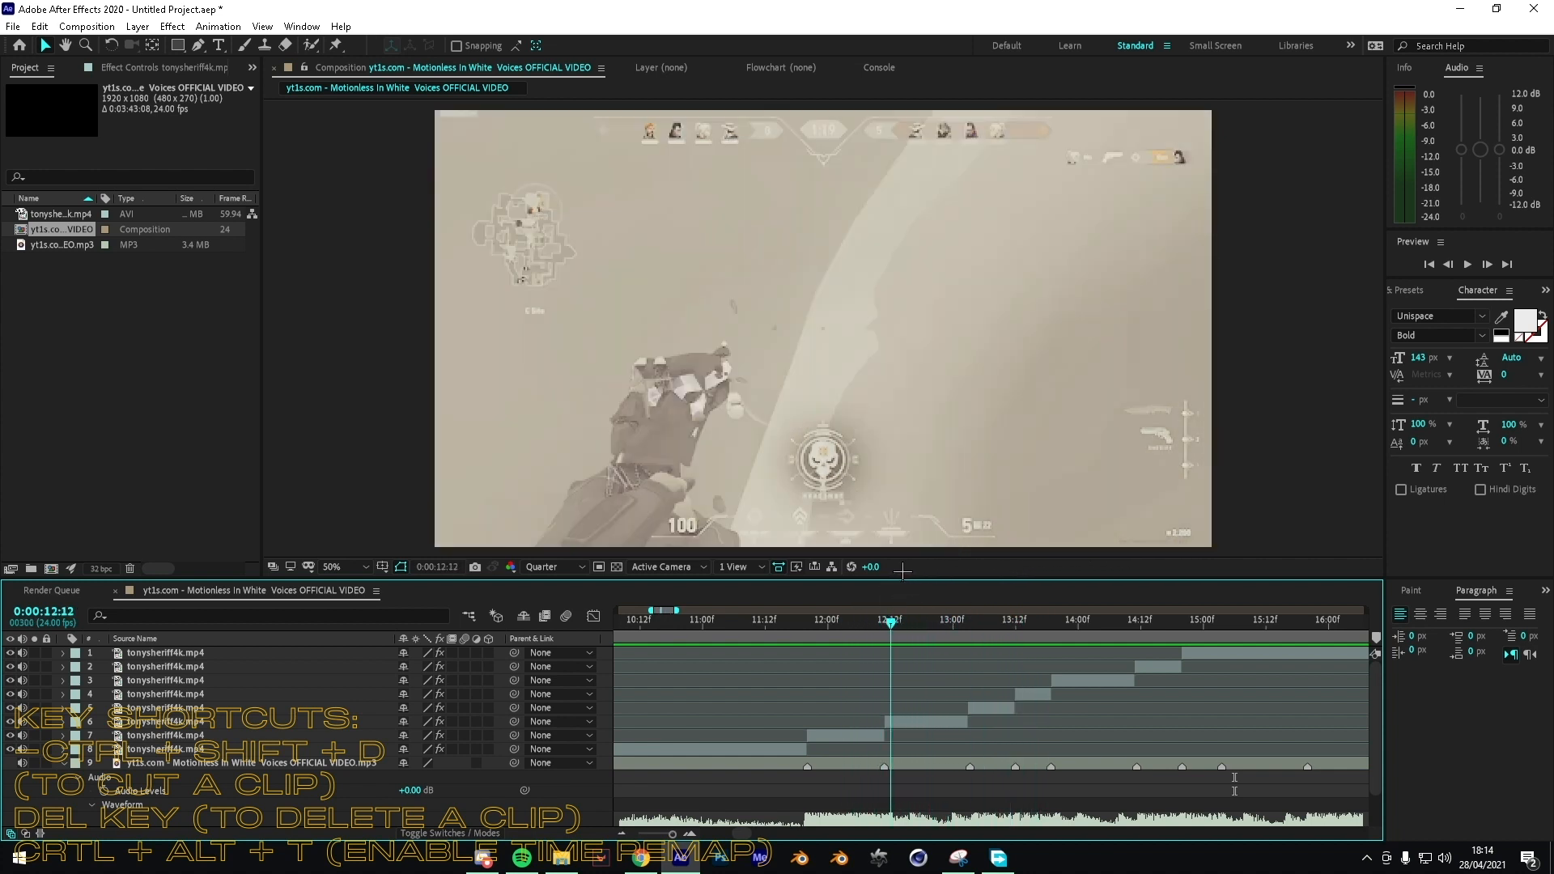
left_click_drag(817, 583, 757, 586)
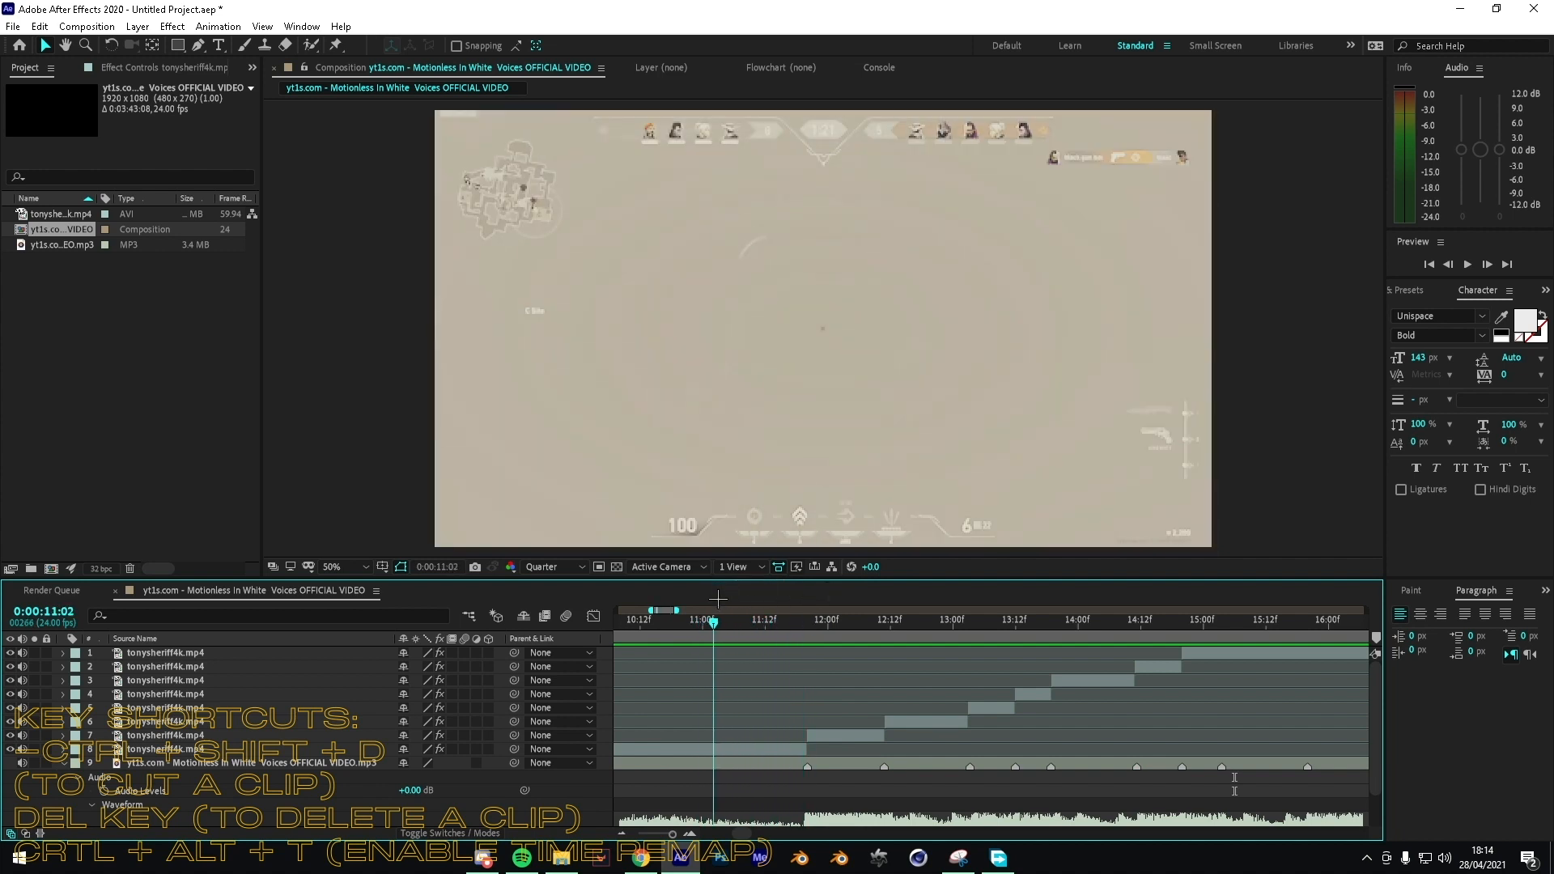
left_click_drag(678, 605, 672, 600)
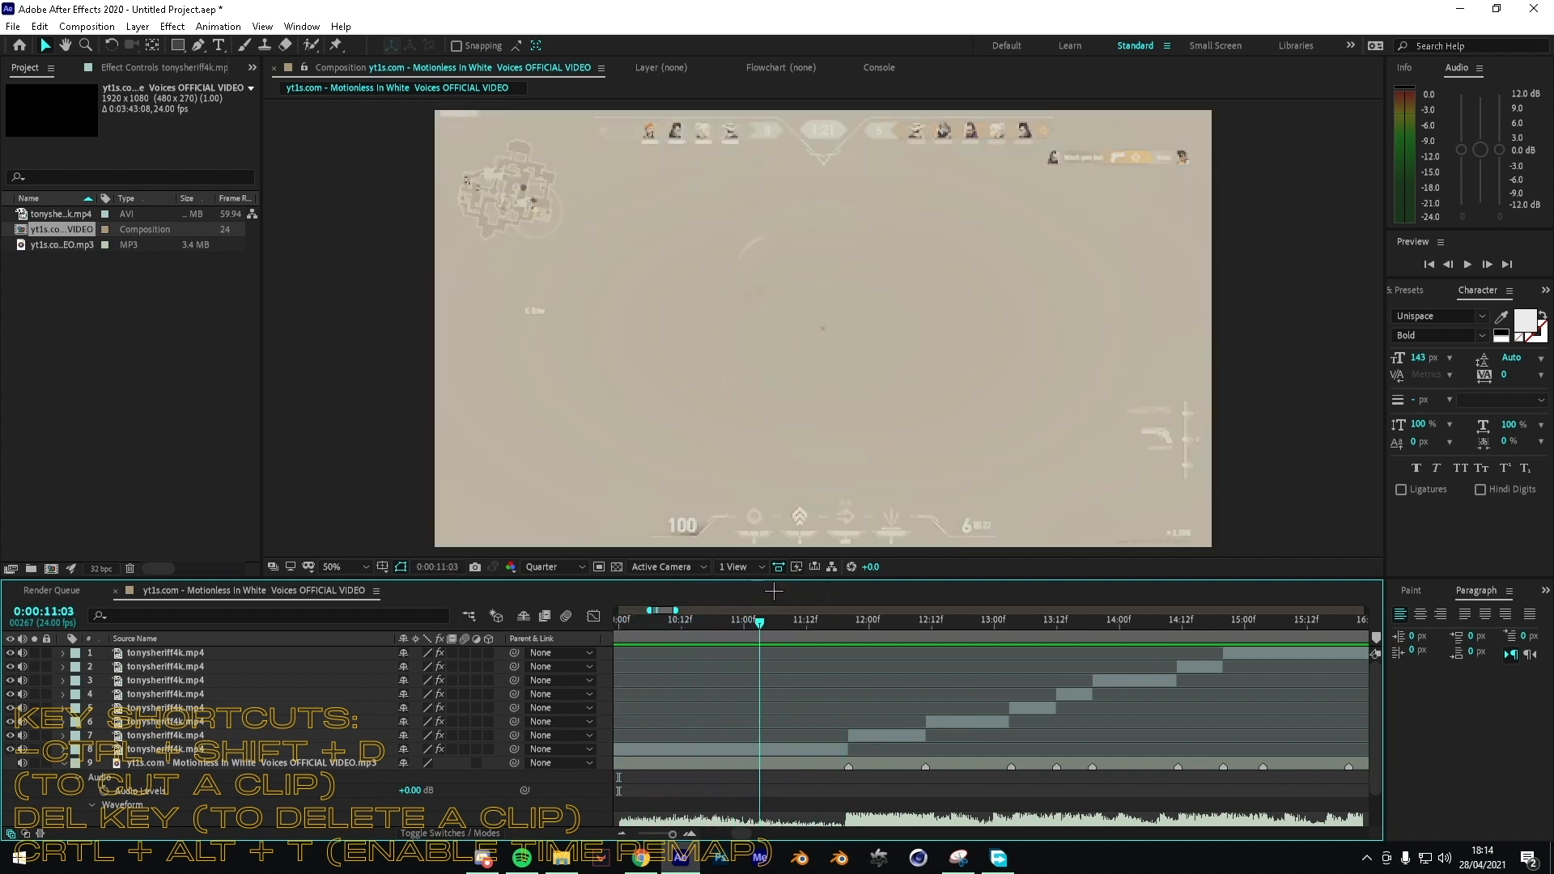
left_click_drag(632, 603, 775, 631)
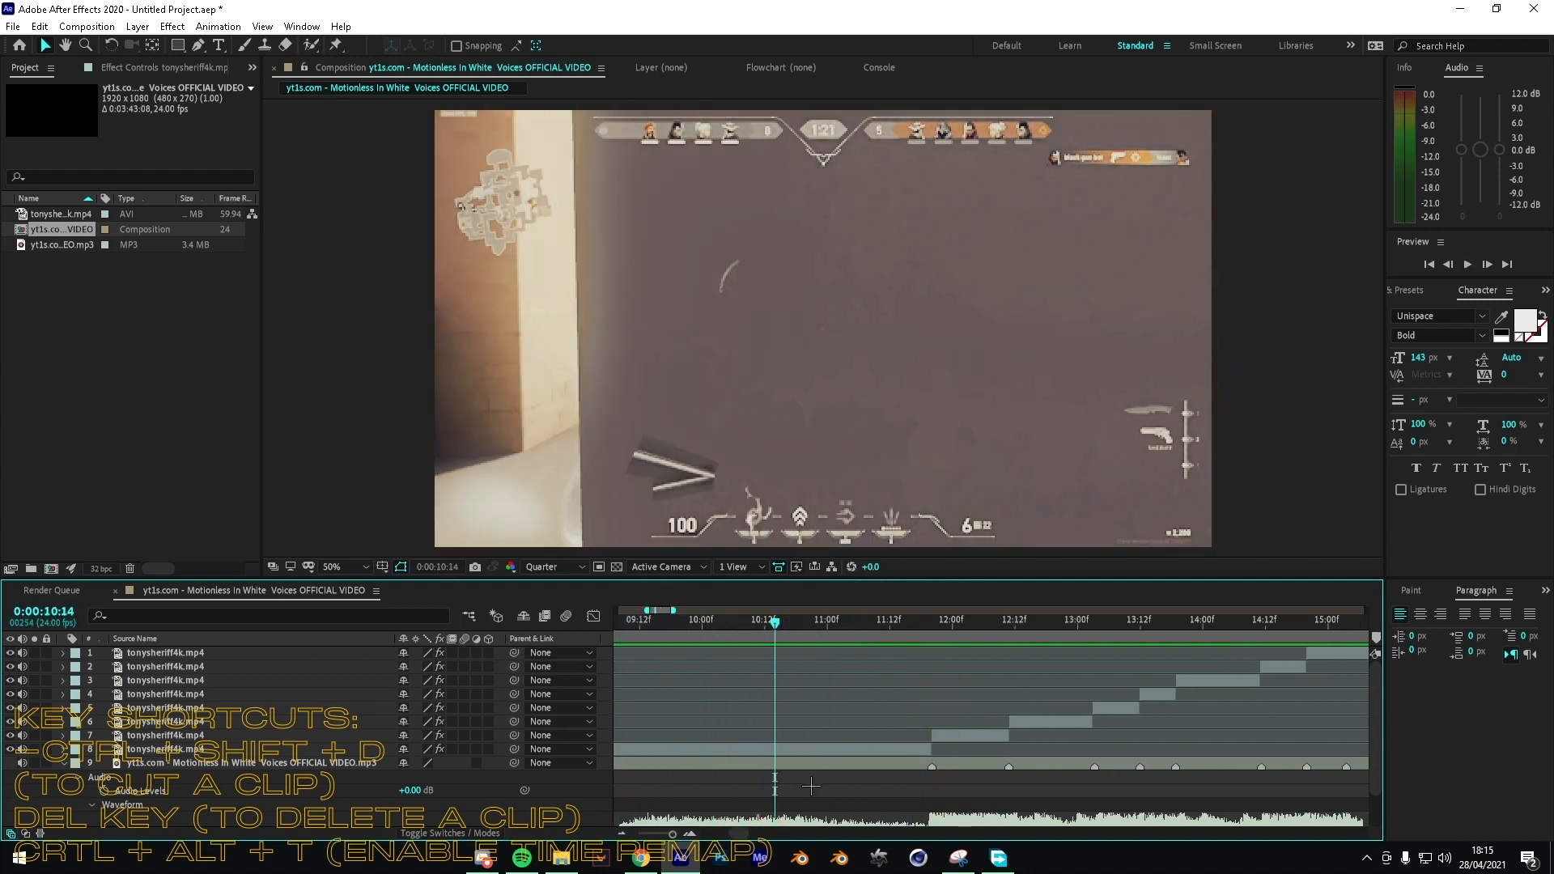
Step: Preview the song before the first cut and add a beat marker to the music layer at 0:00:11:03
left_click(813, 765)
scroll(822, 757, "down", 2)
key("space")
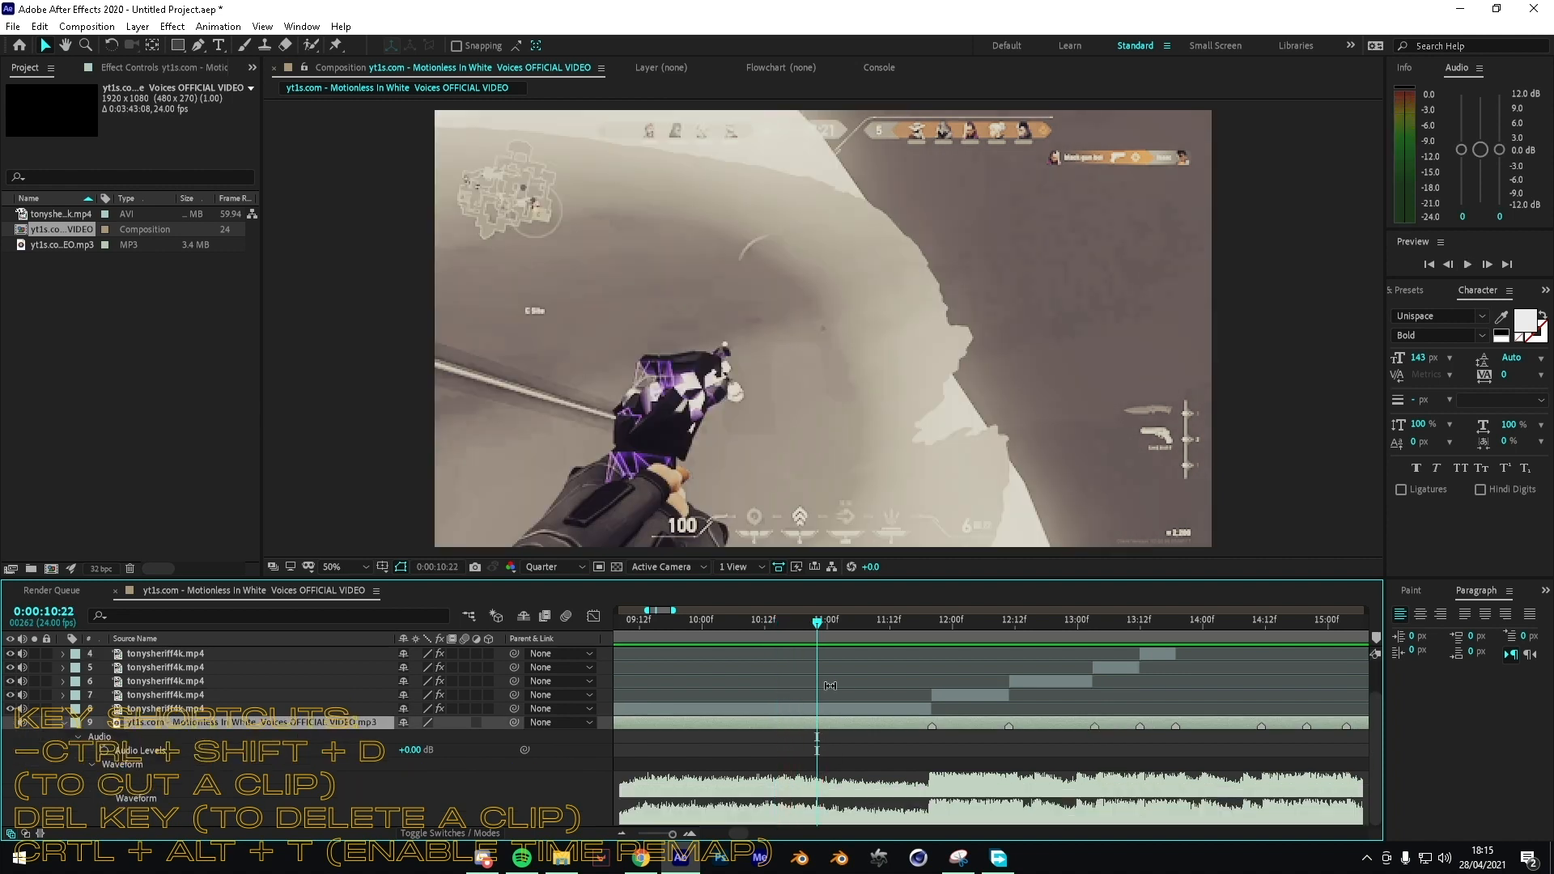
left_click_drag(832, 650, 819, 646)
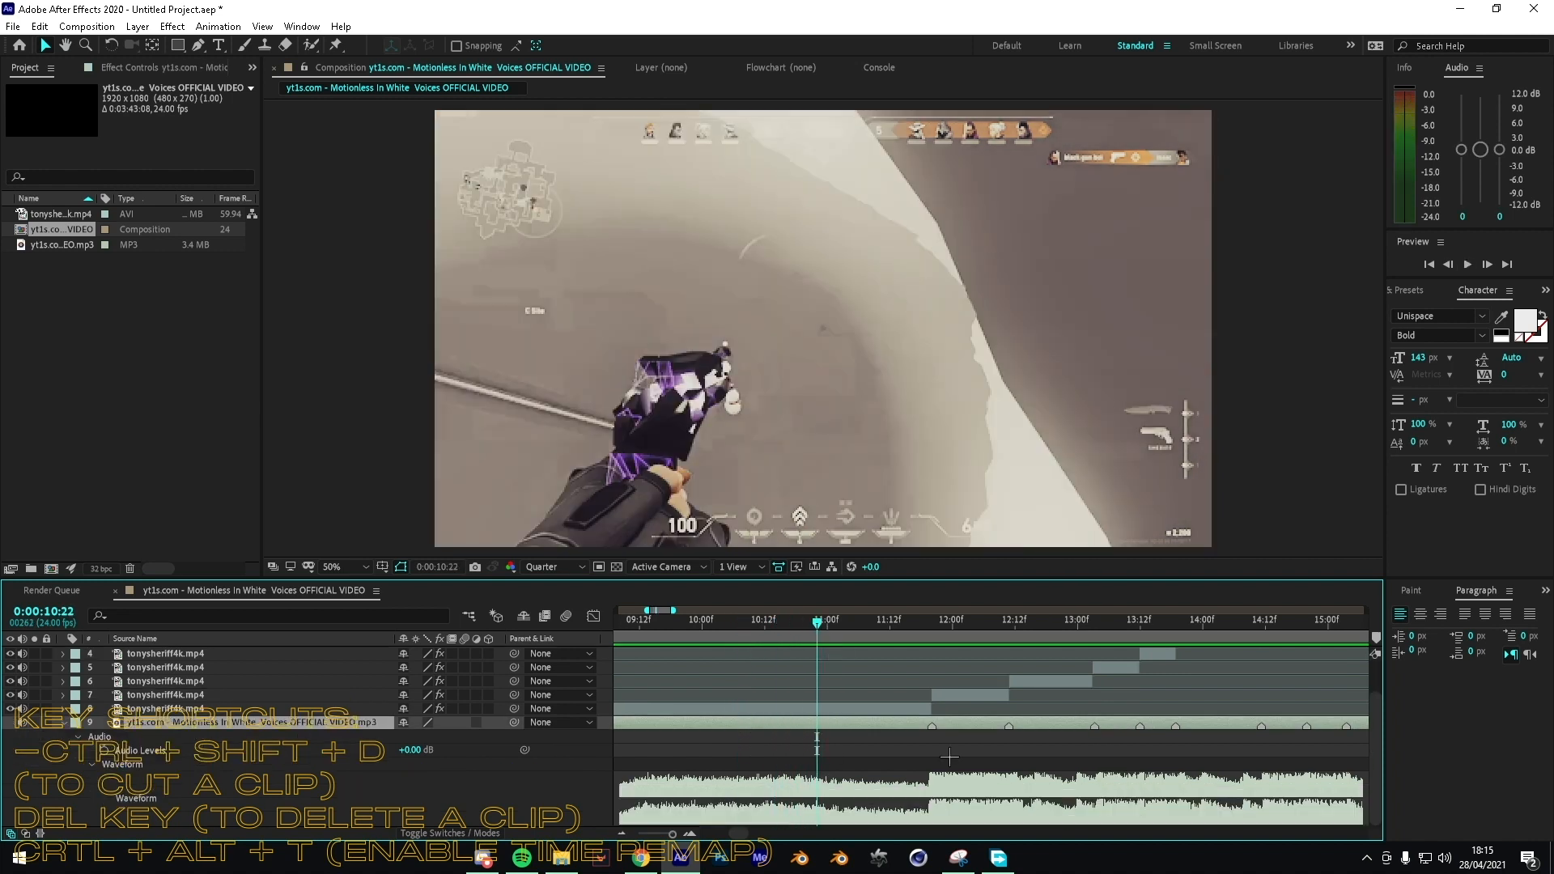
left_click_drag(947, 636, 675, 635)
key("space")
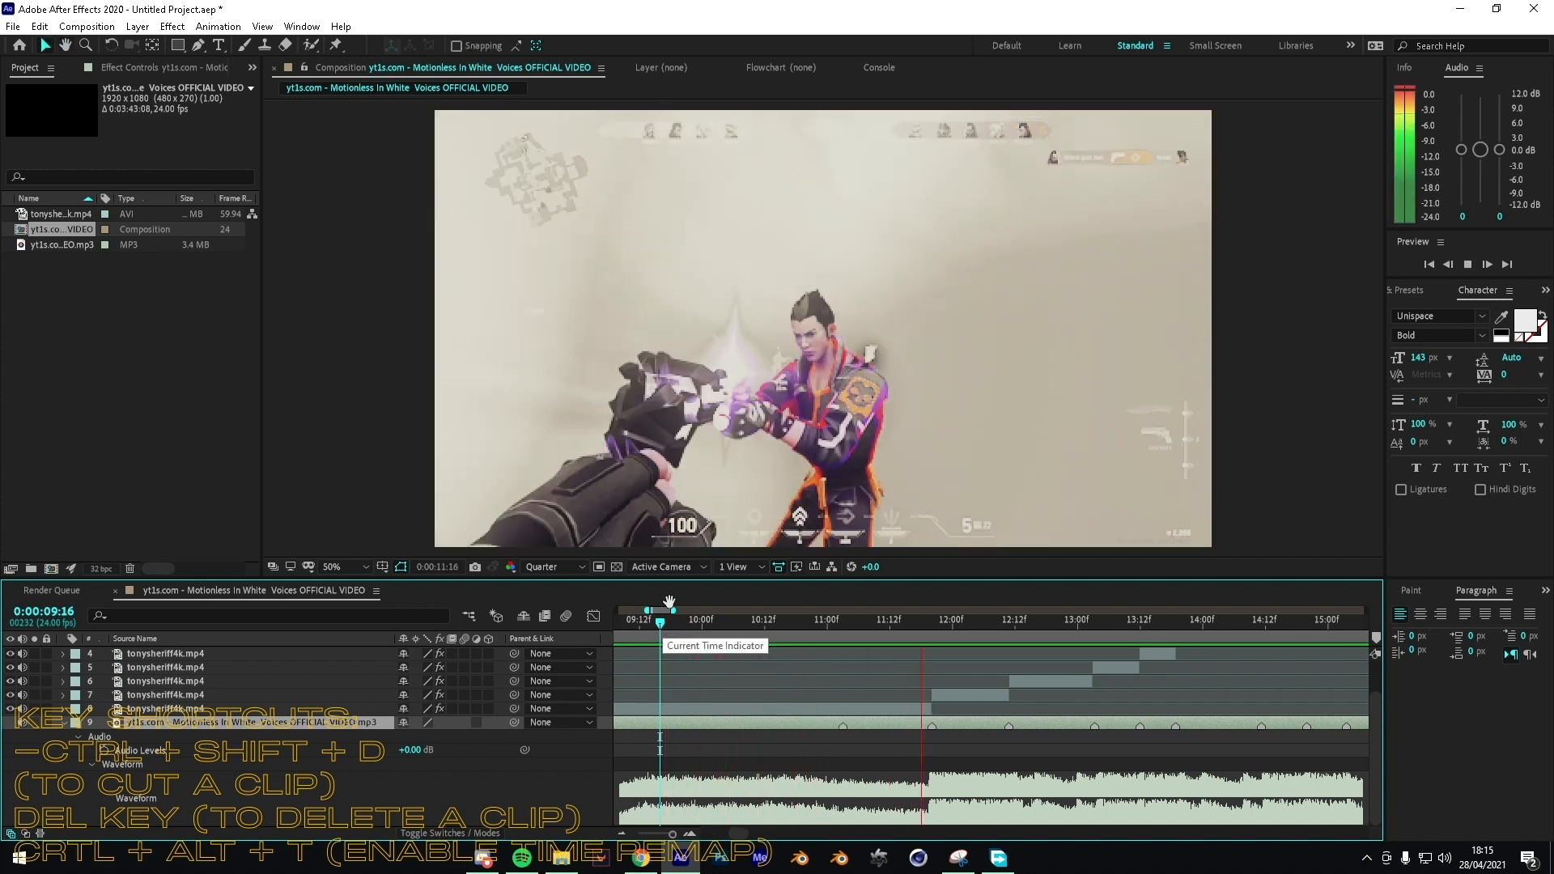
Step: Split the first clip piece at the 0:00:11:03 marker and delete the part before it
left_click(856, 640)
left_click(874, 714)
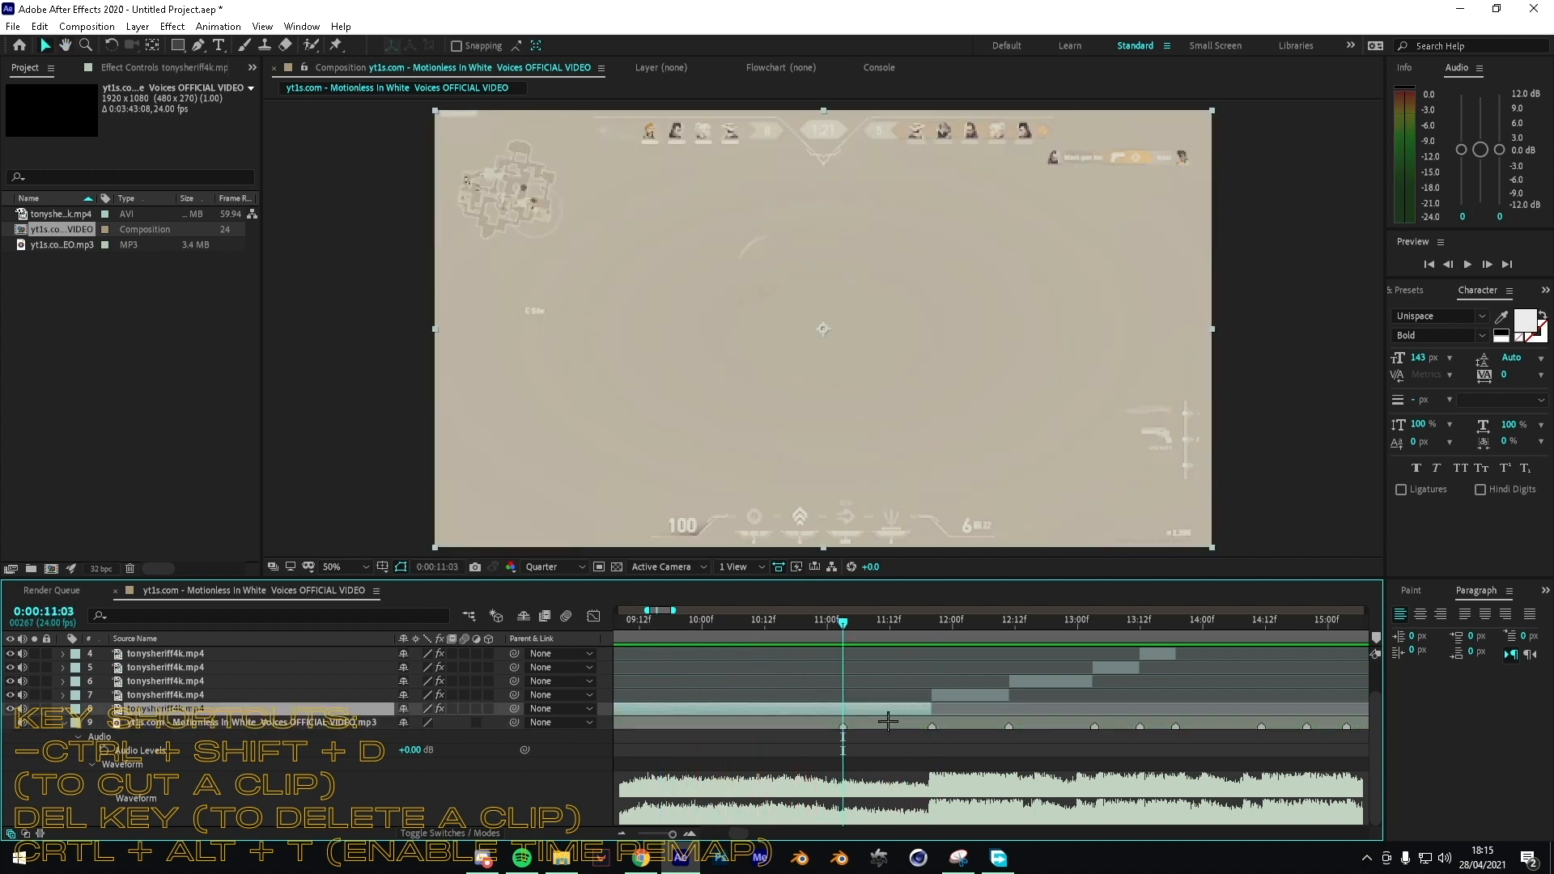
key("ctrl+shift+d")
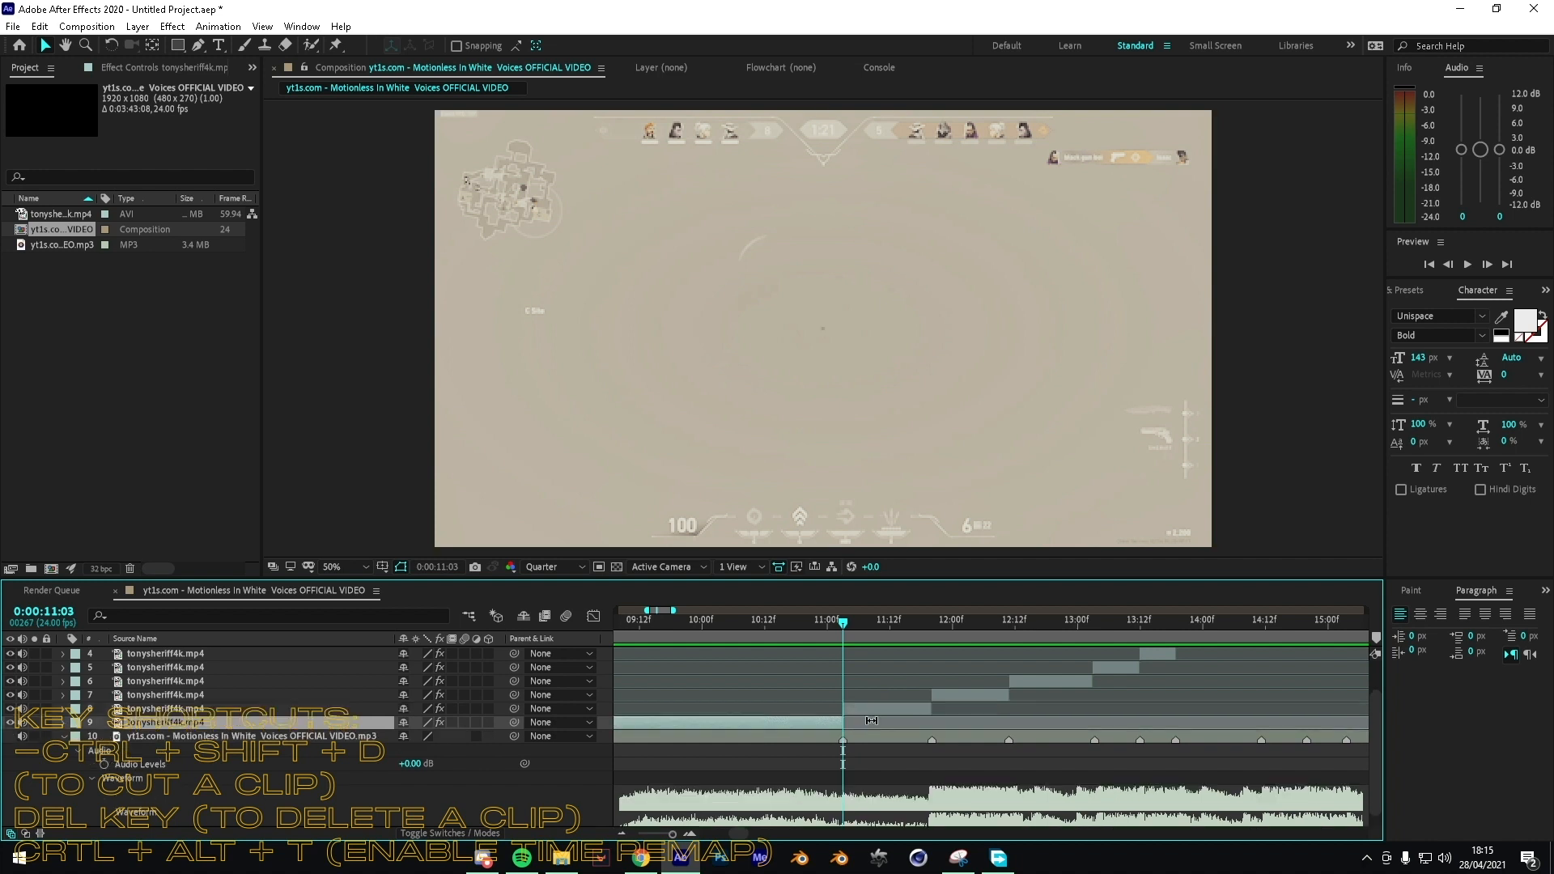
key("Delete")
Step: Extend the first piece's start, slide the clip to its earlier action, and trim away everything before the 0:00:11:03 marker
left_click_drag(839, 712, 743, 712)
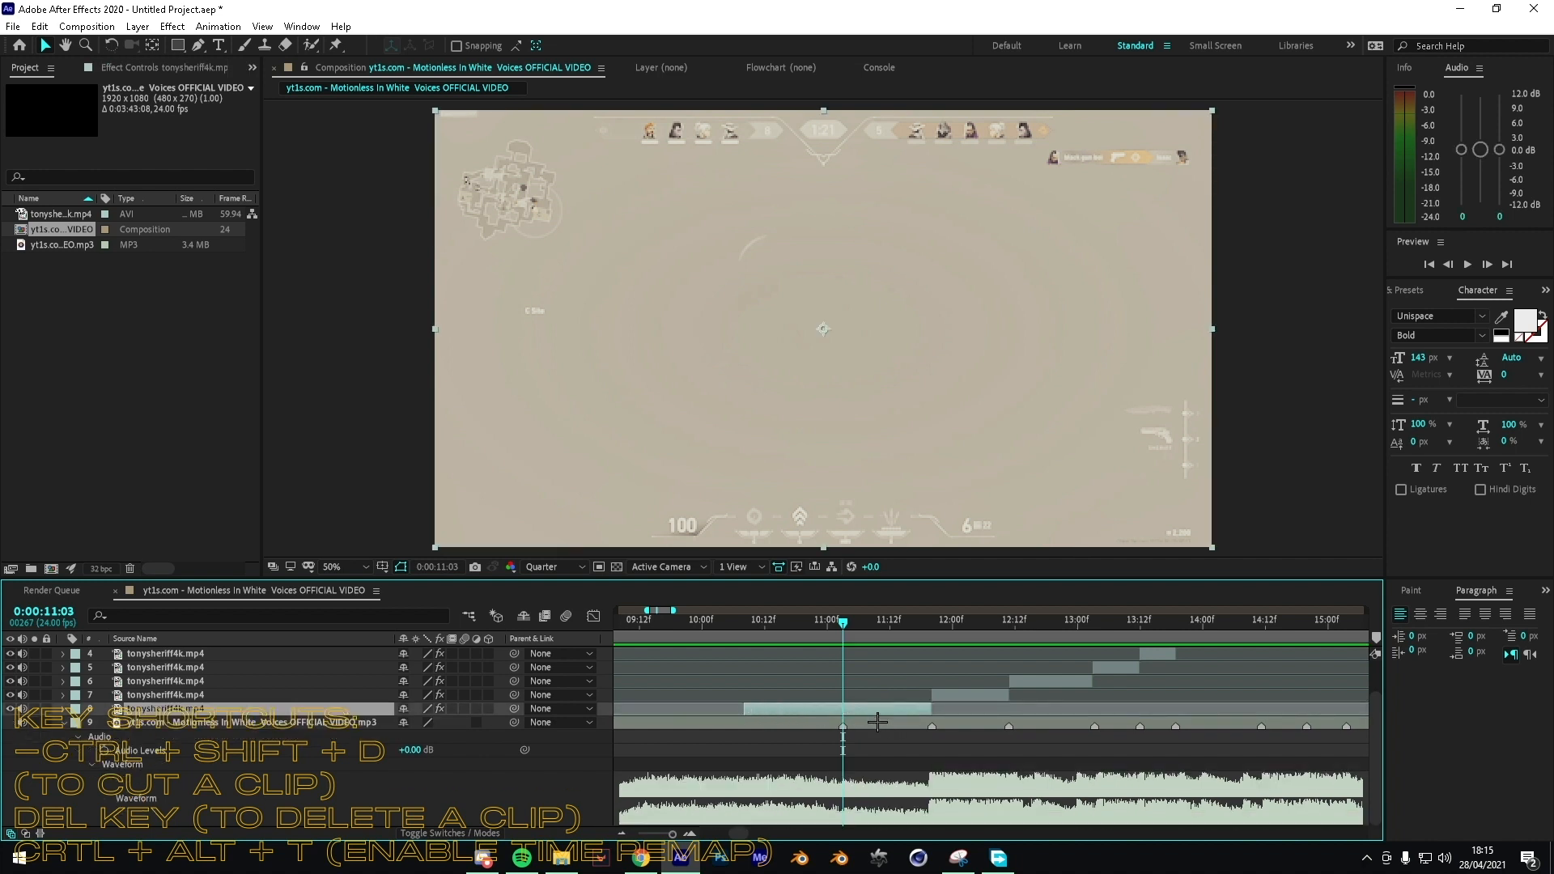
left_click_drag(878, 720, 654, 751)
mouse_move(674, 836)
left_mouse_down()
mouse_move(655, 838)
mouse_move(688, 840)
left_mouse_up()
left_click_drag(1080, 710, 1324, 702)
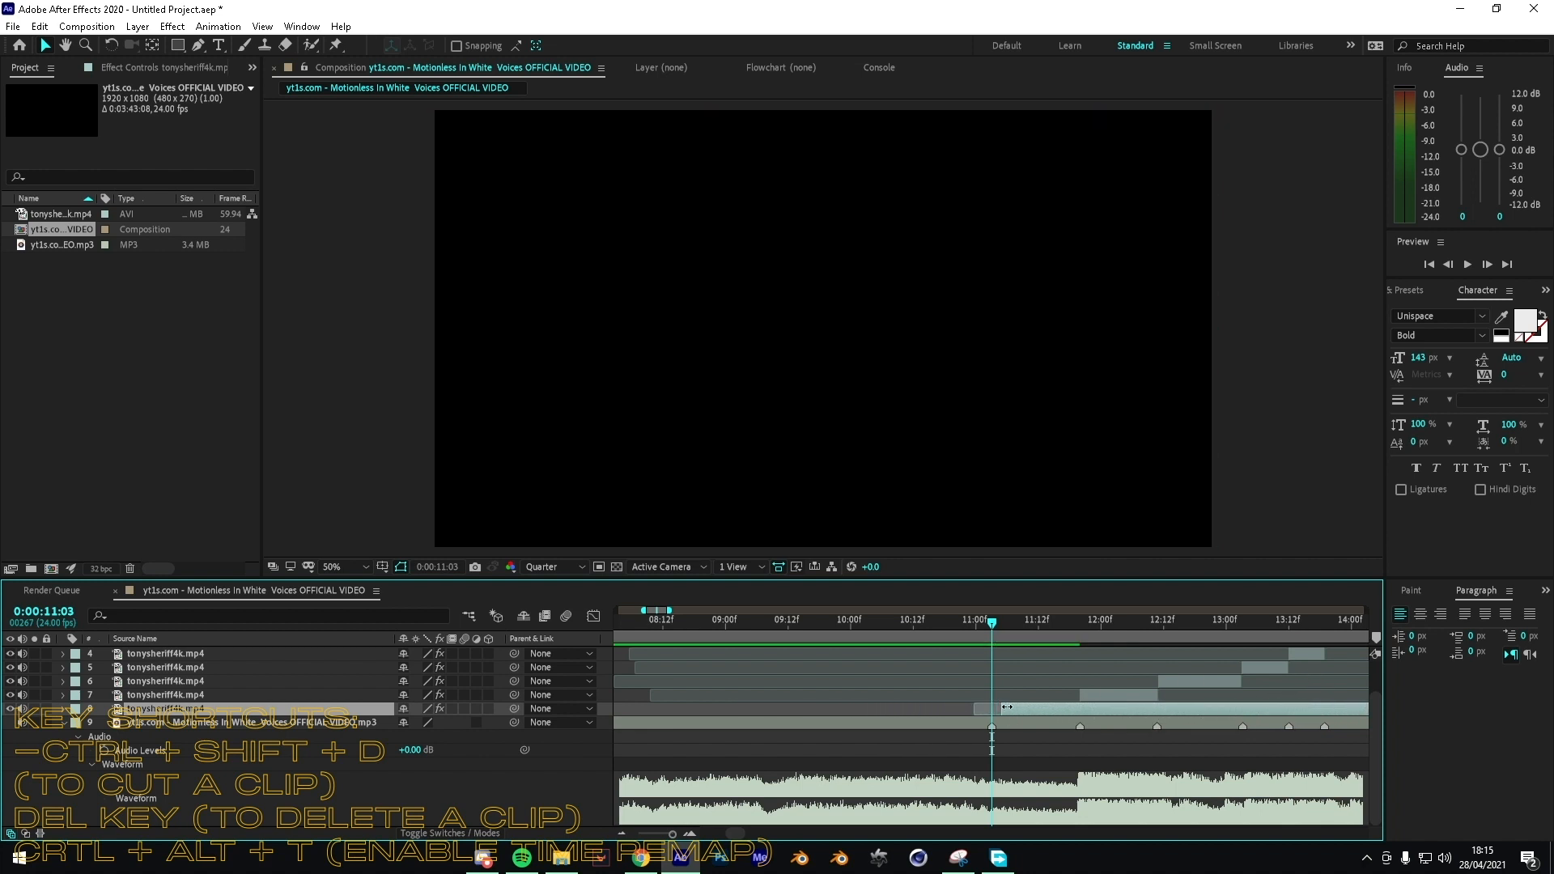
left_click_drag(1003, 708, 965, 716)
left_click_drag(1133, 714, 1151, 720)
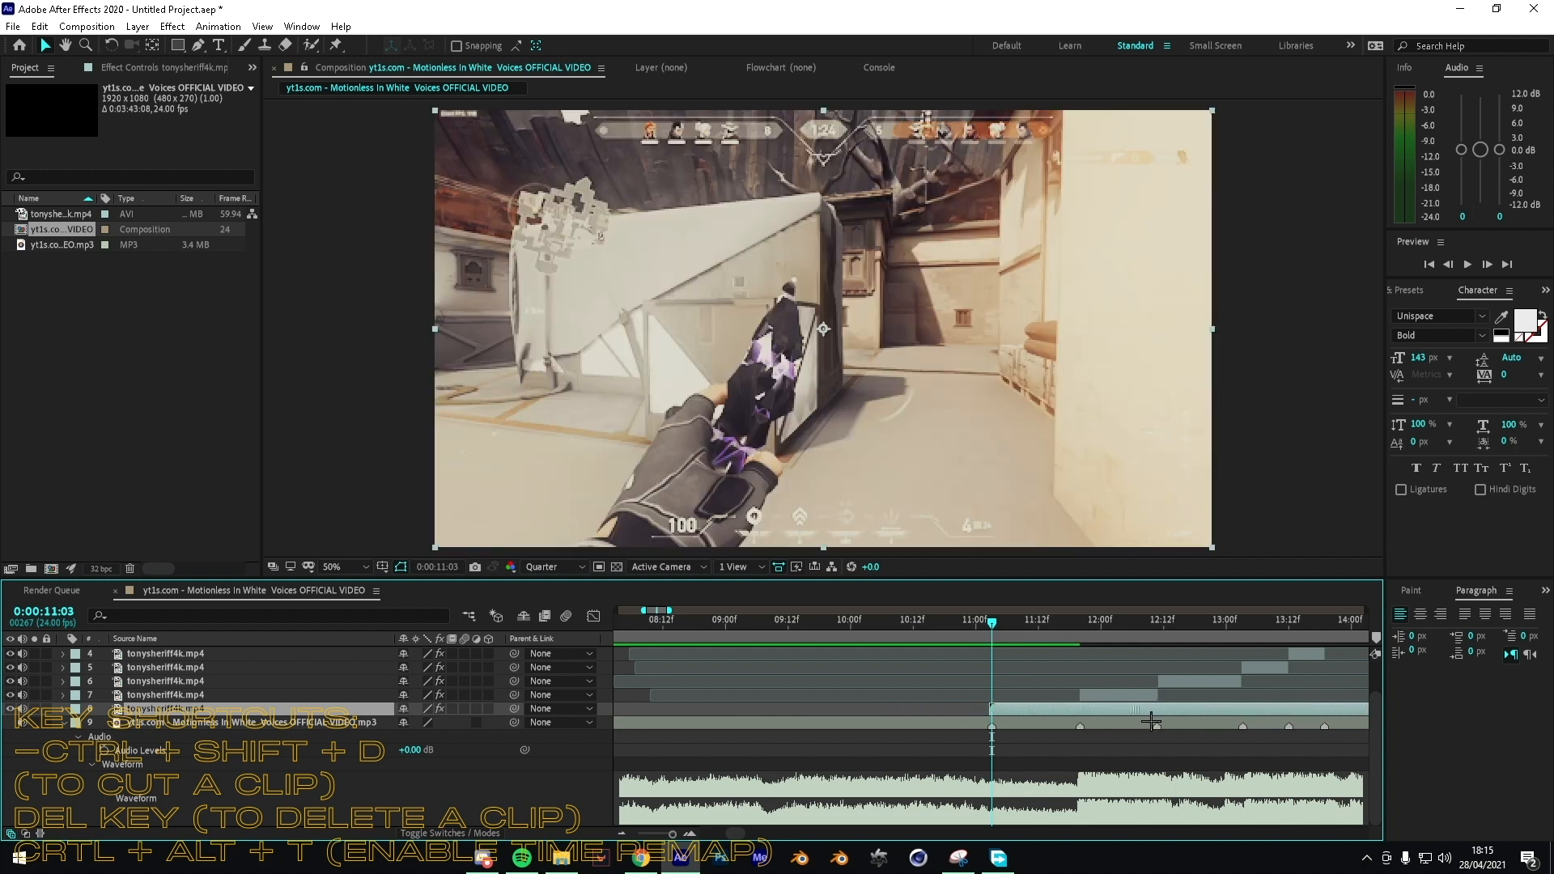
key("ctrl+shift+d")
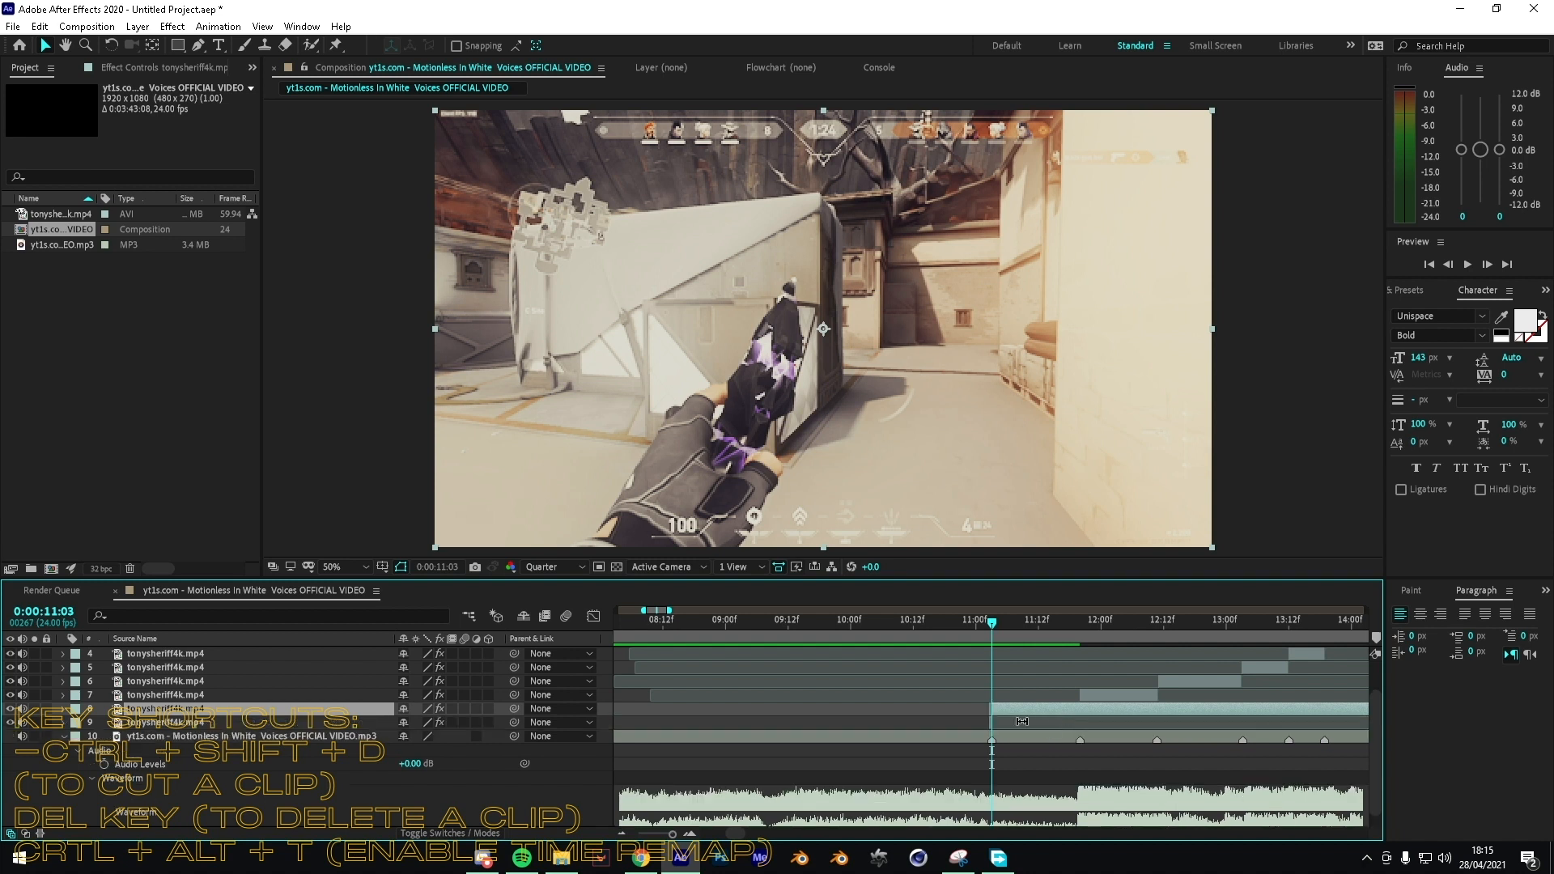
left_click(997, 723)
key("Delete")
Step: Split the realigned first piece at the 0:00:11:20 marker and delete the part after it
left_click_drag(1008, 632, 1091, 635)
left_click(1113, 713)
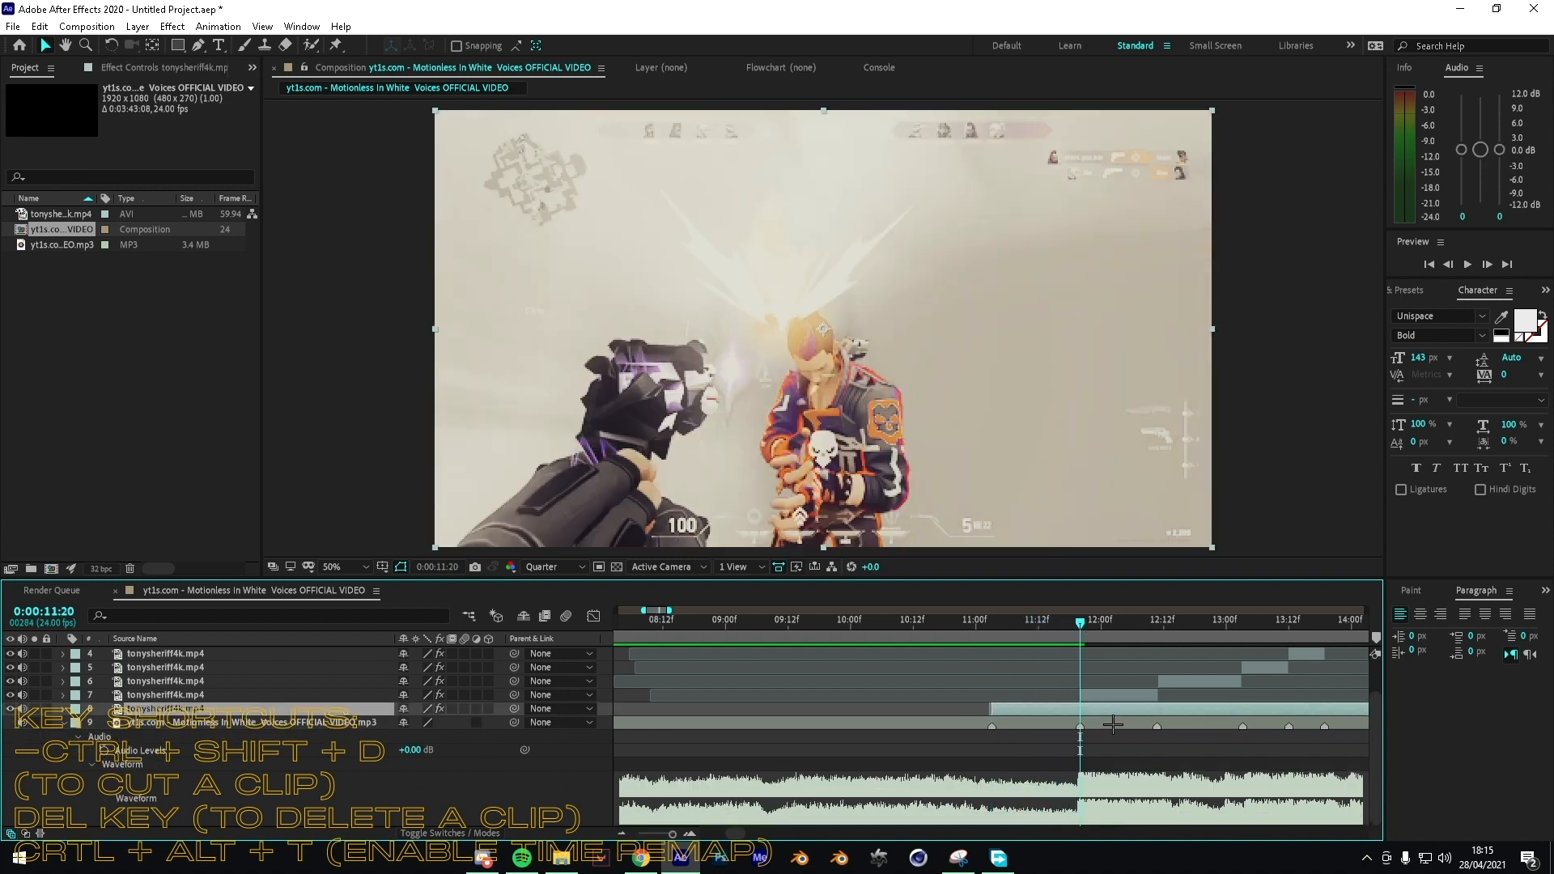
key("ctrl+shift+d")
key("Delete")
Step: Preview the recut sequence with the song, checking the last clip piece after 0:00:15:05
left_click_drag(1089, 639, 904, 623)
key("space")
scroll(1140, 706, "up", 2)
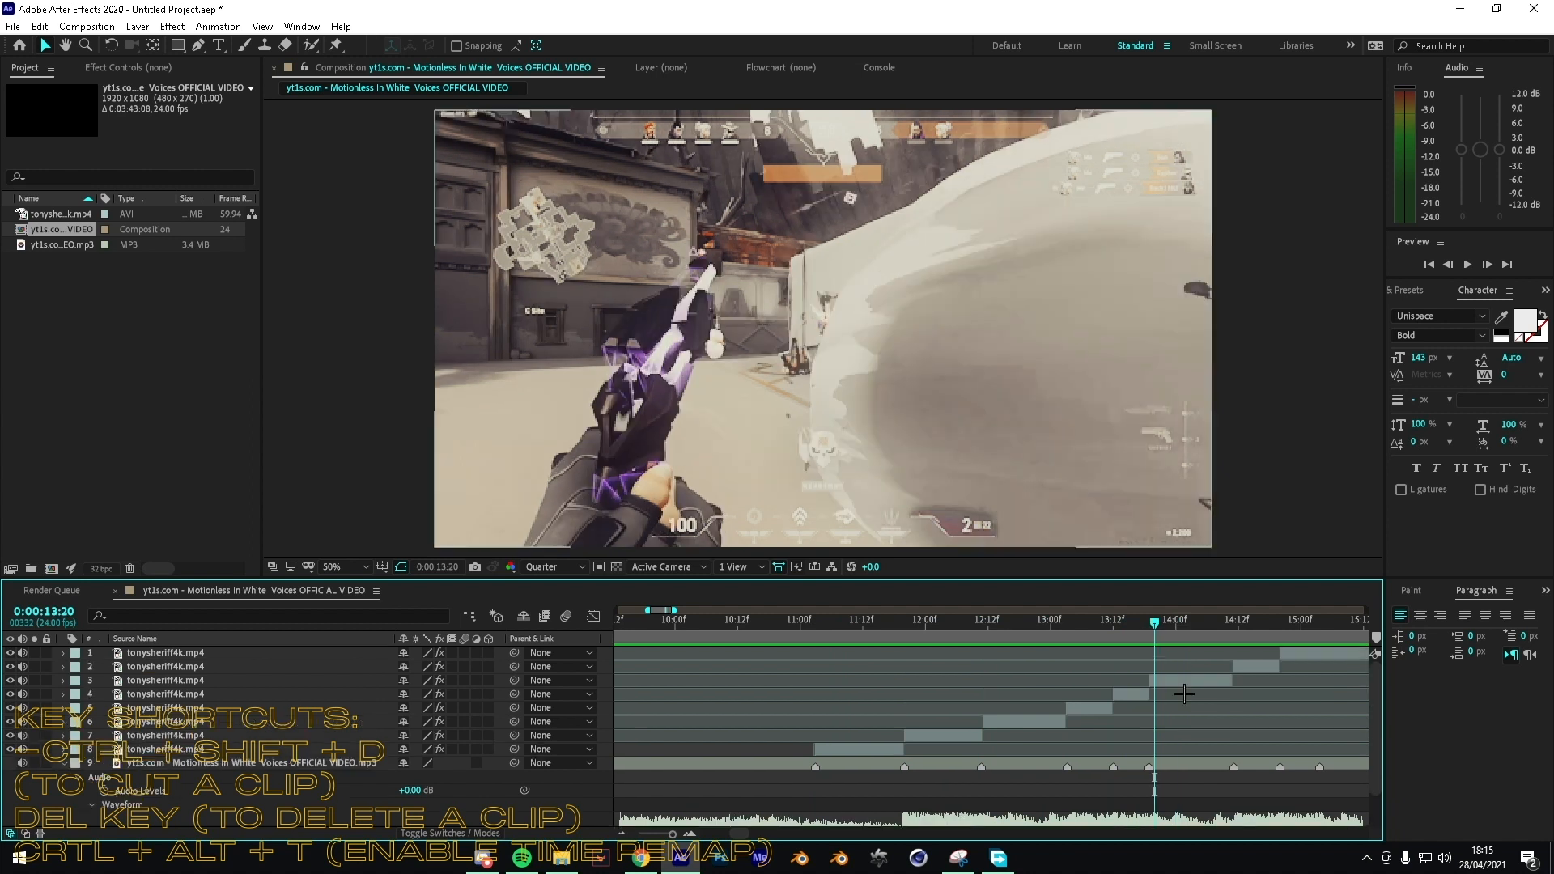
left_click_drag(673, 834, 672, 836)
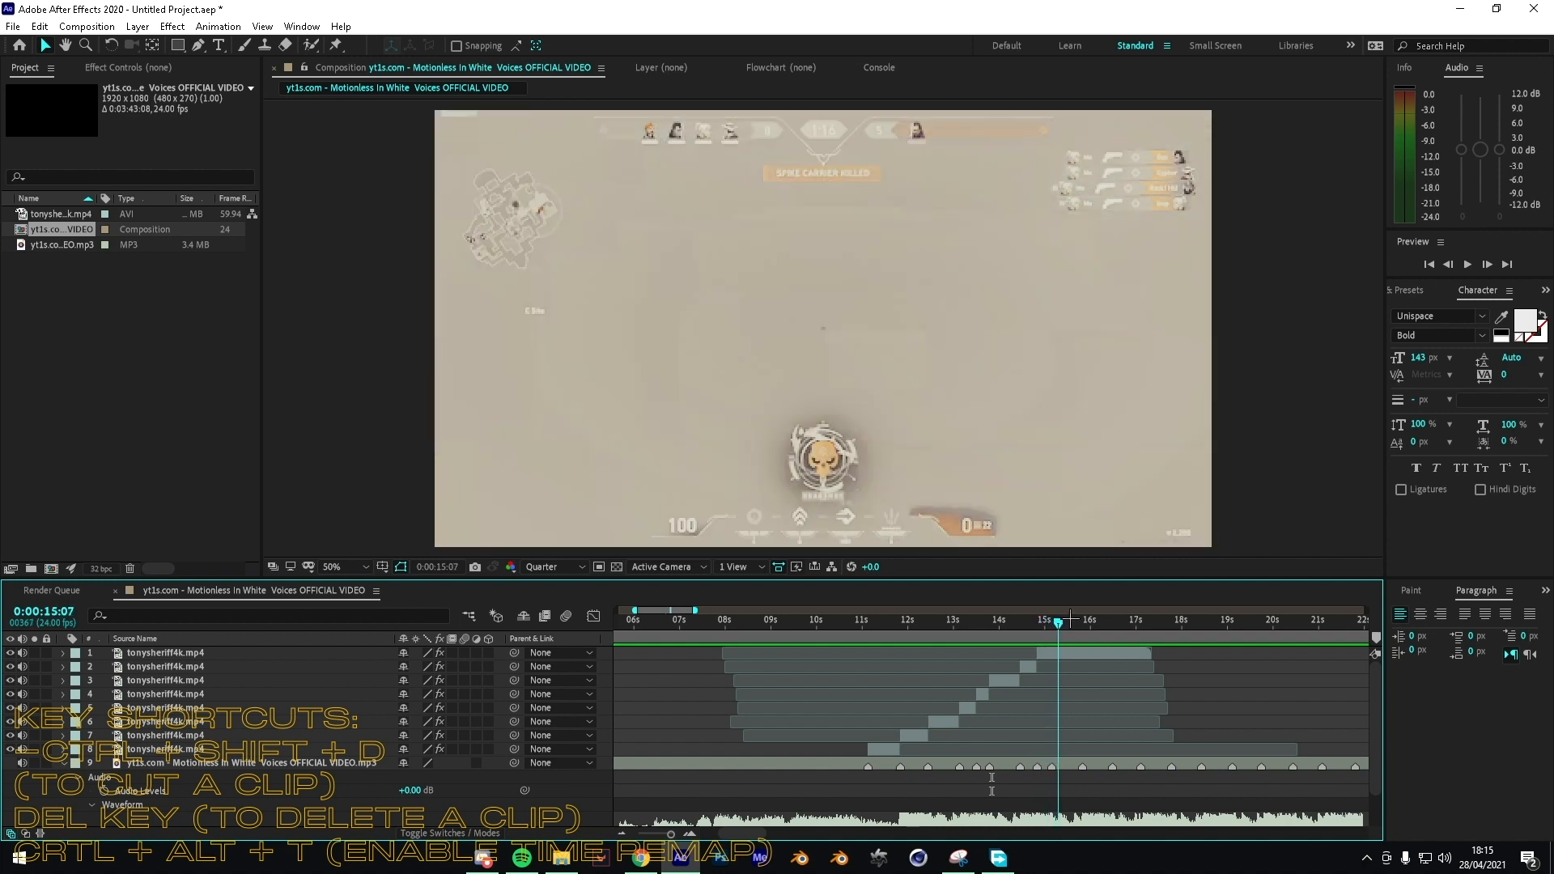
key("space")
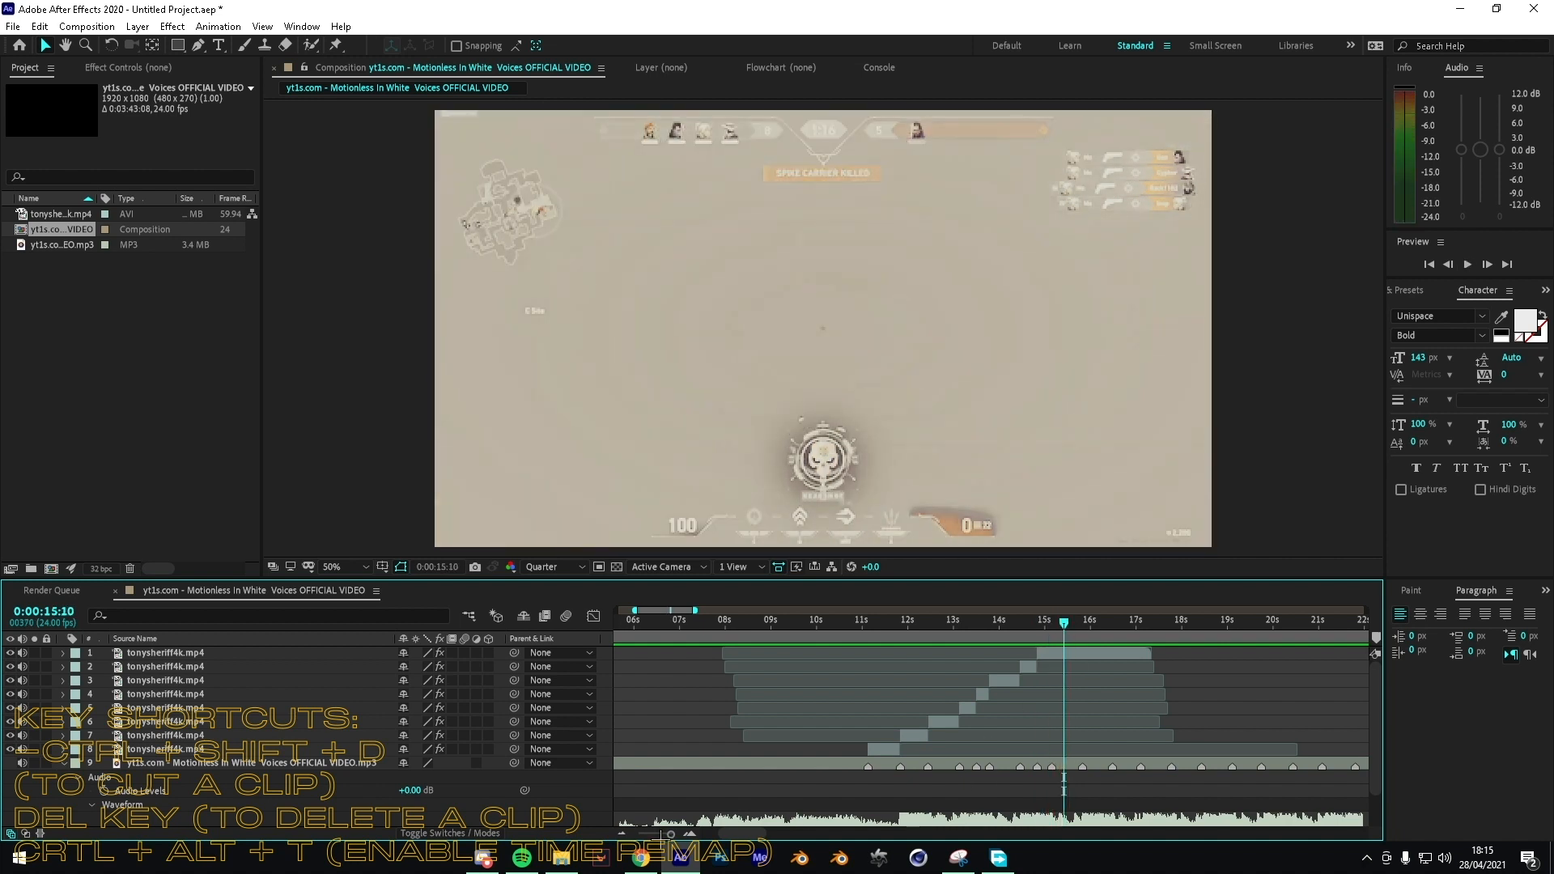
key("space")
left_click_drag(1101, 635, 1047, 635)
key("space")
left_click(1097, 657)
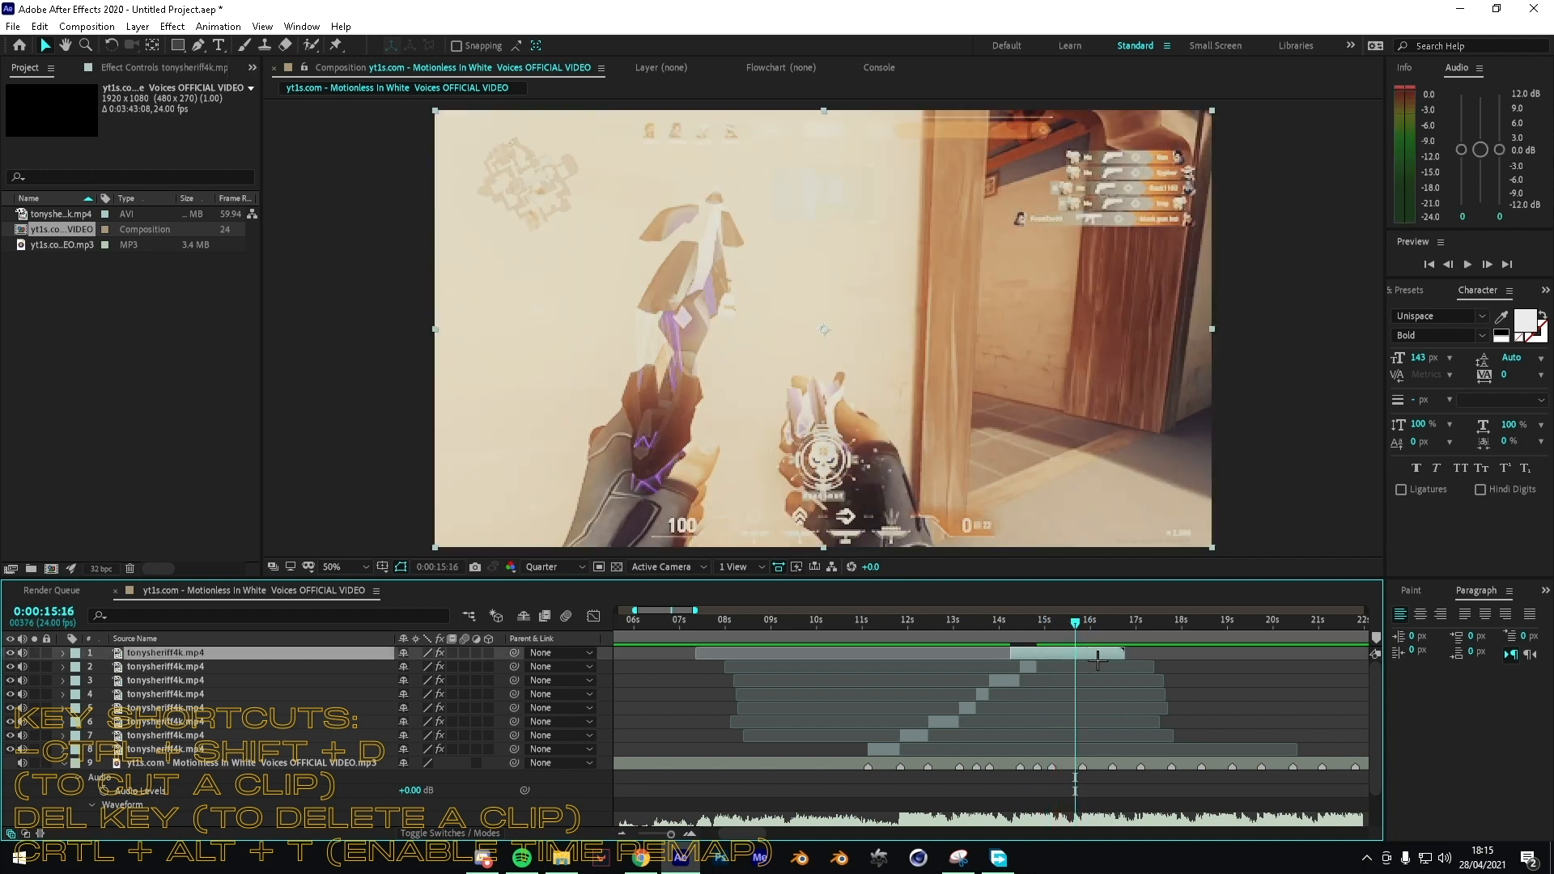
key("ctrl+z")
Step: Preview the song from 0:00:14:09 and add a beat marker to the music layer at 0:00:15:11
left_click(1074, 764)
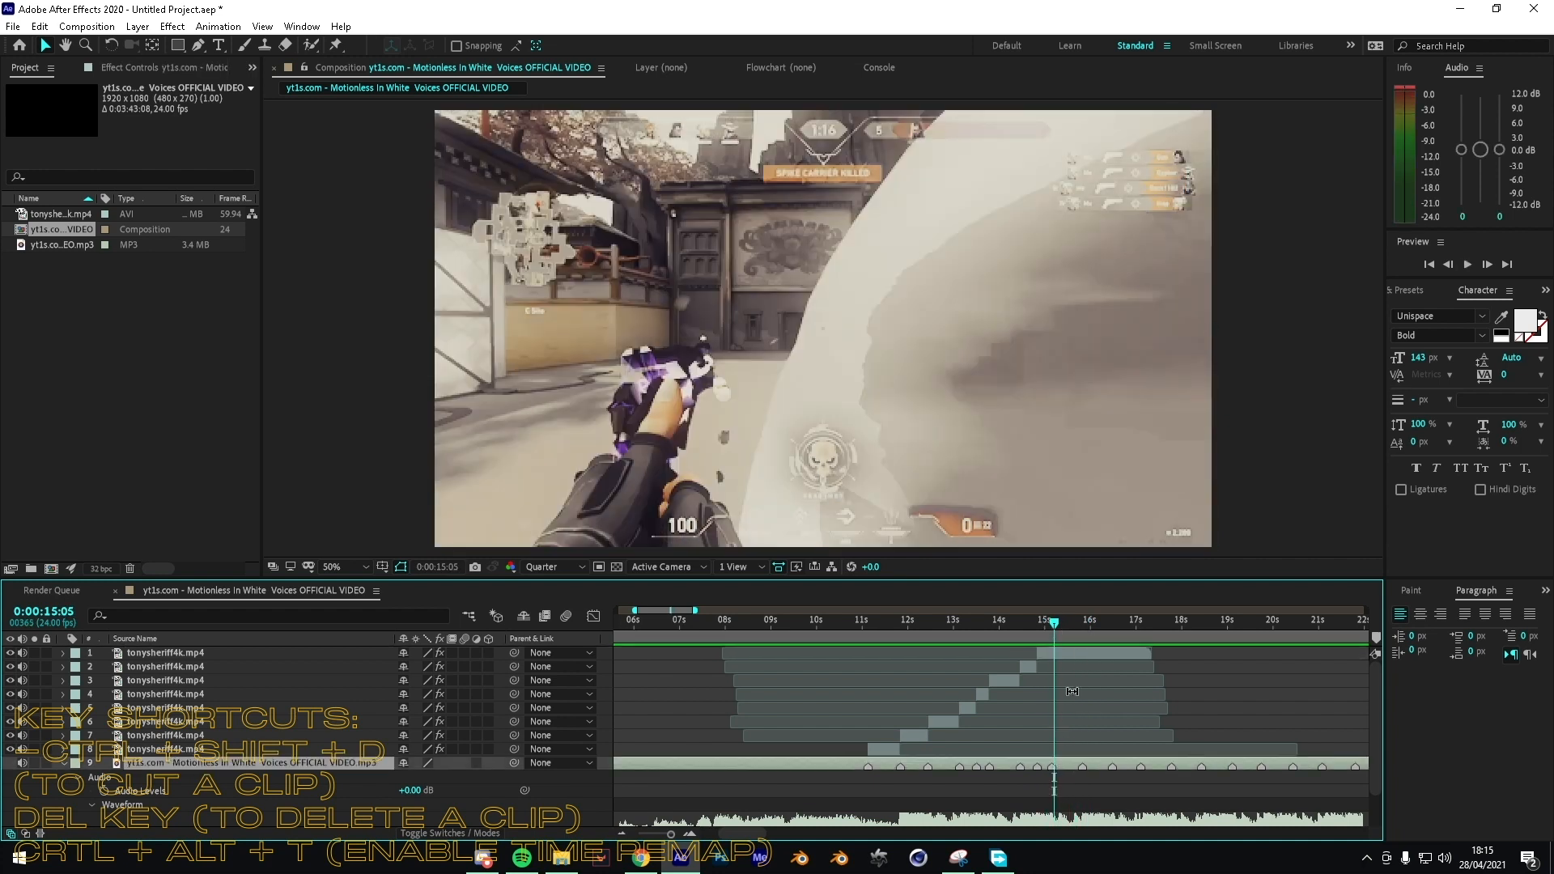
key("space")
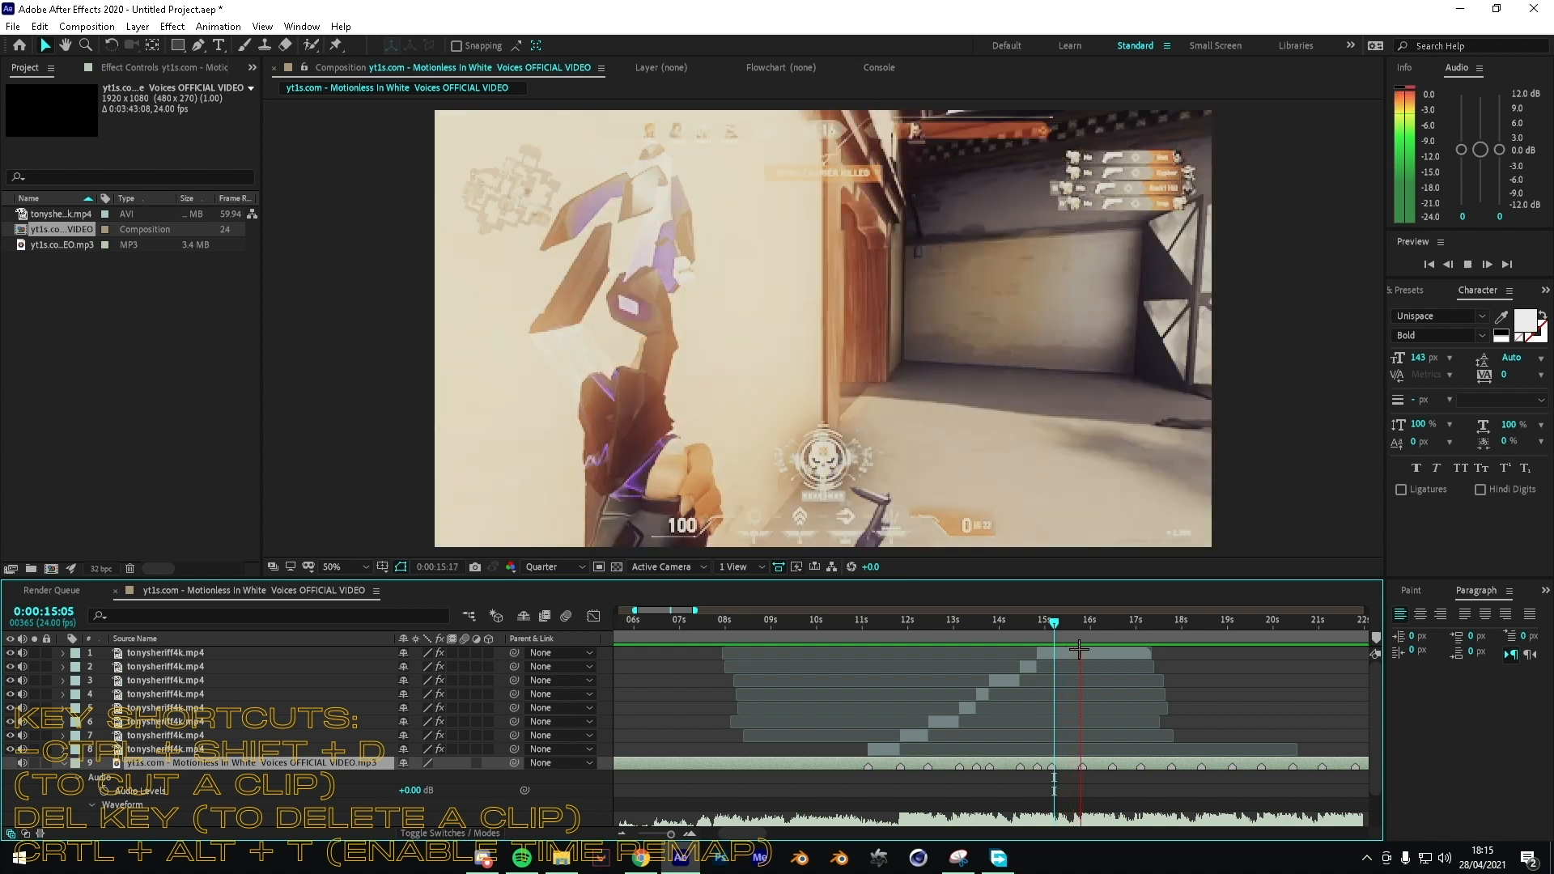
left_click_drag(1084, 637, 1017, 637)
key("space")
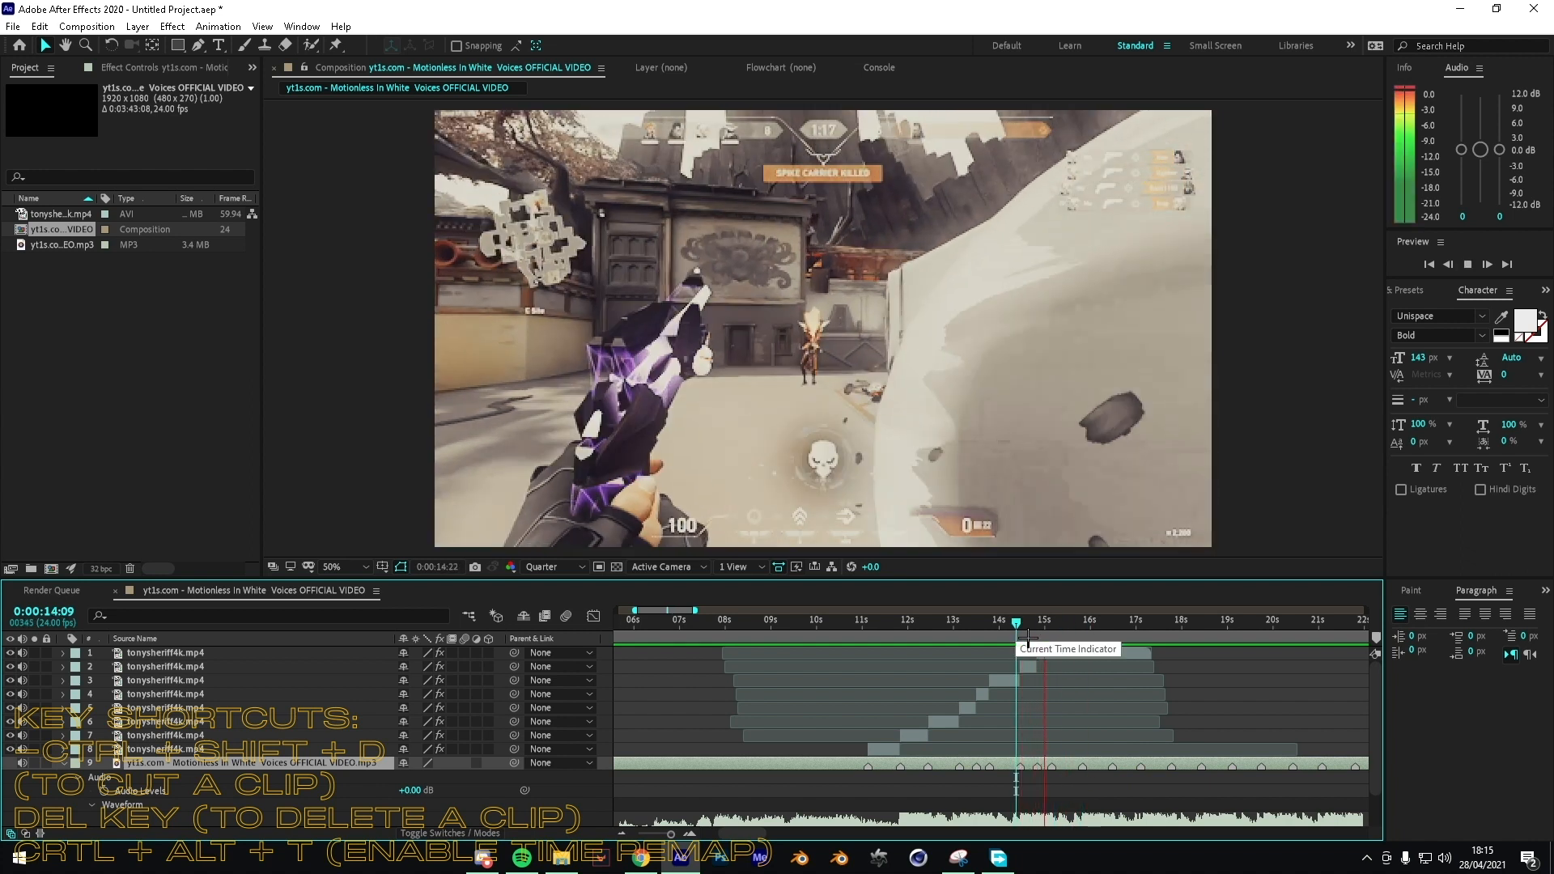
key("space")
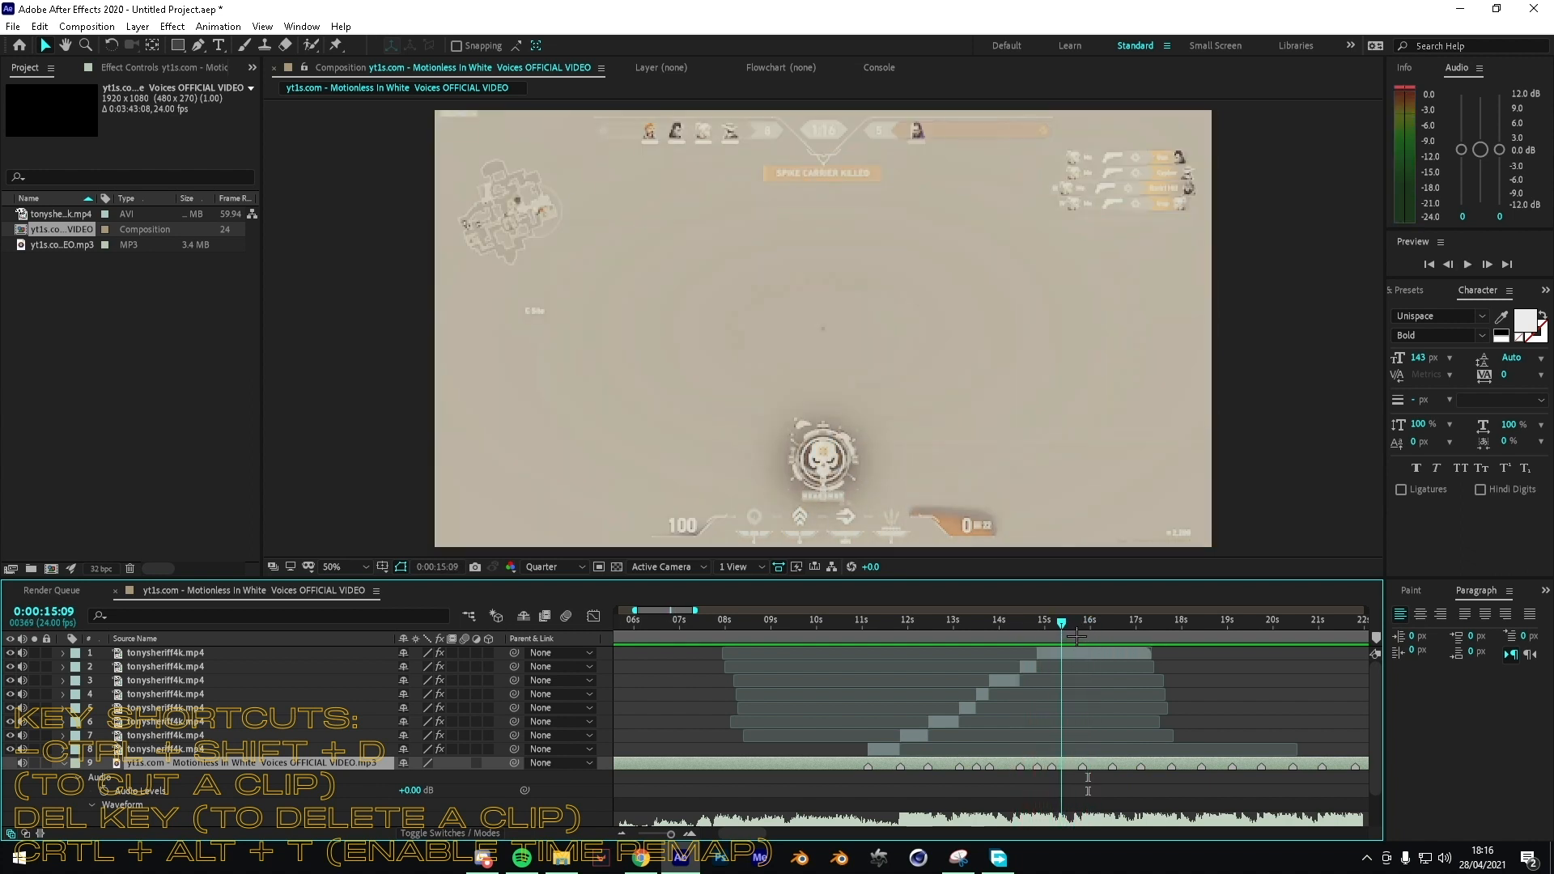
key("KP_Multiply")
key("space")
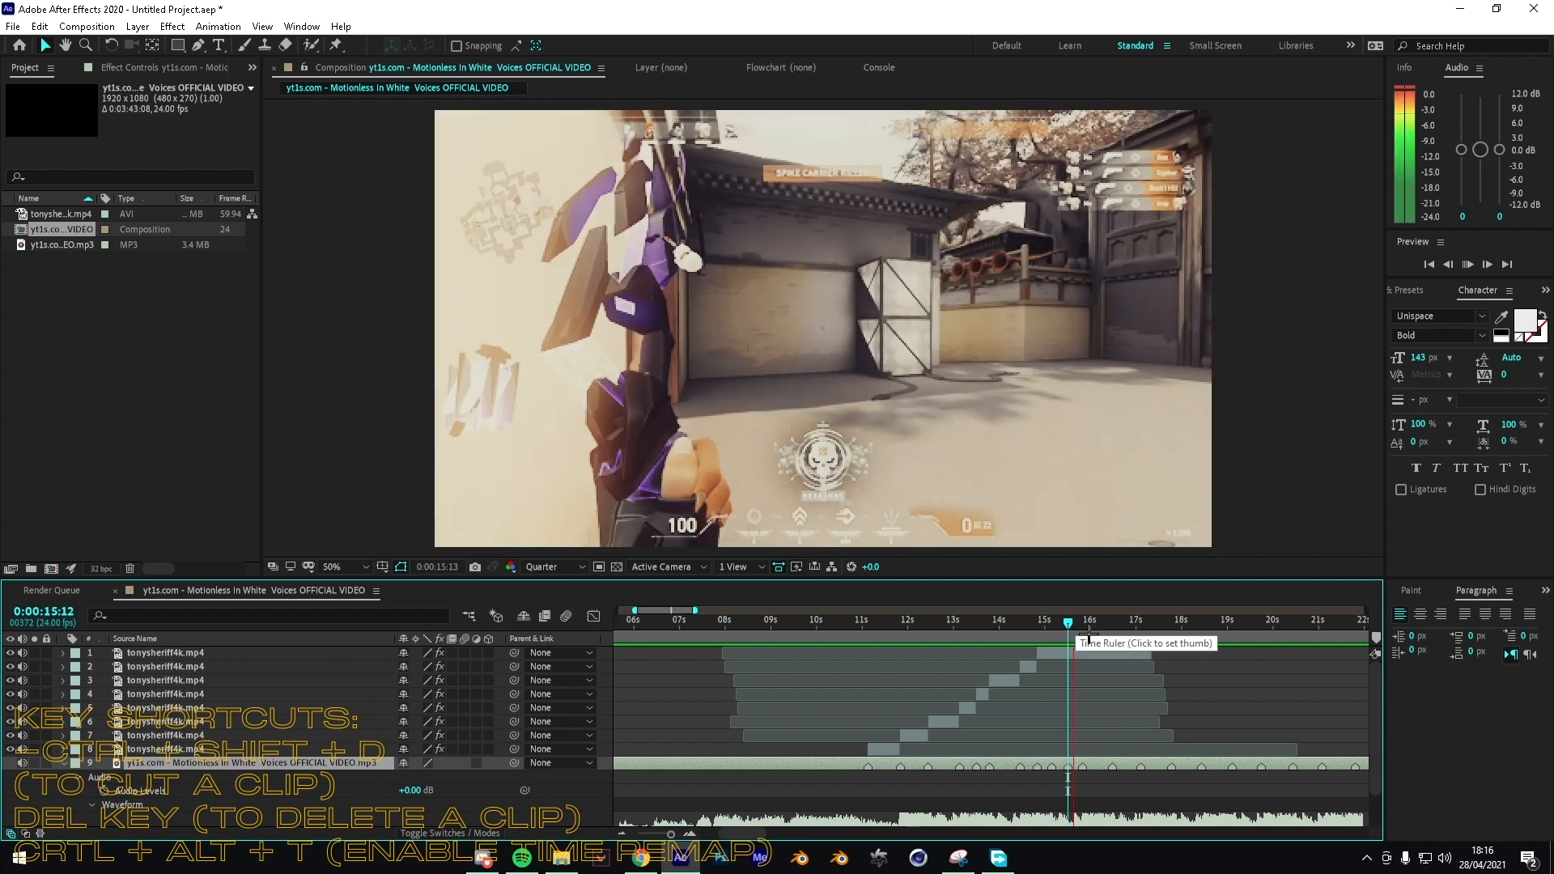
key("space")
left_click_drag(1085, 637, 1076, 638)
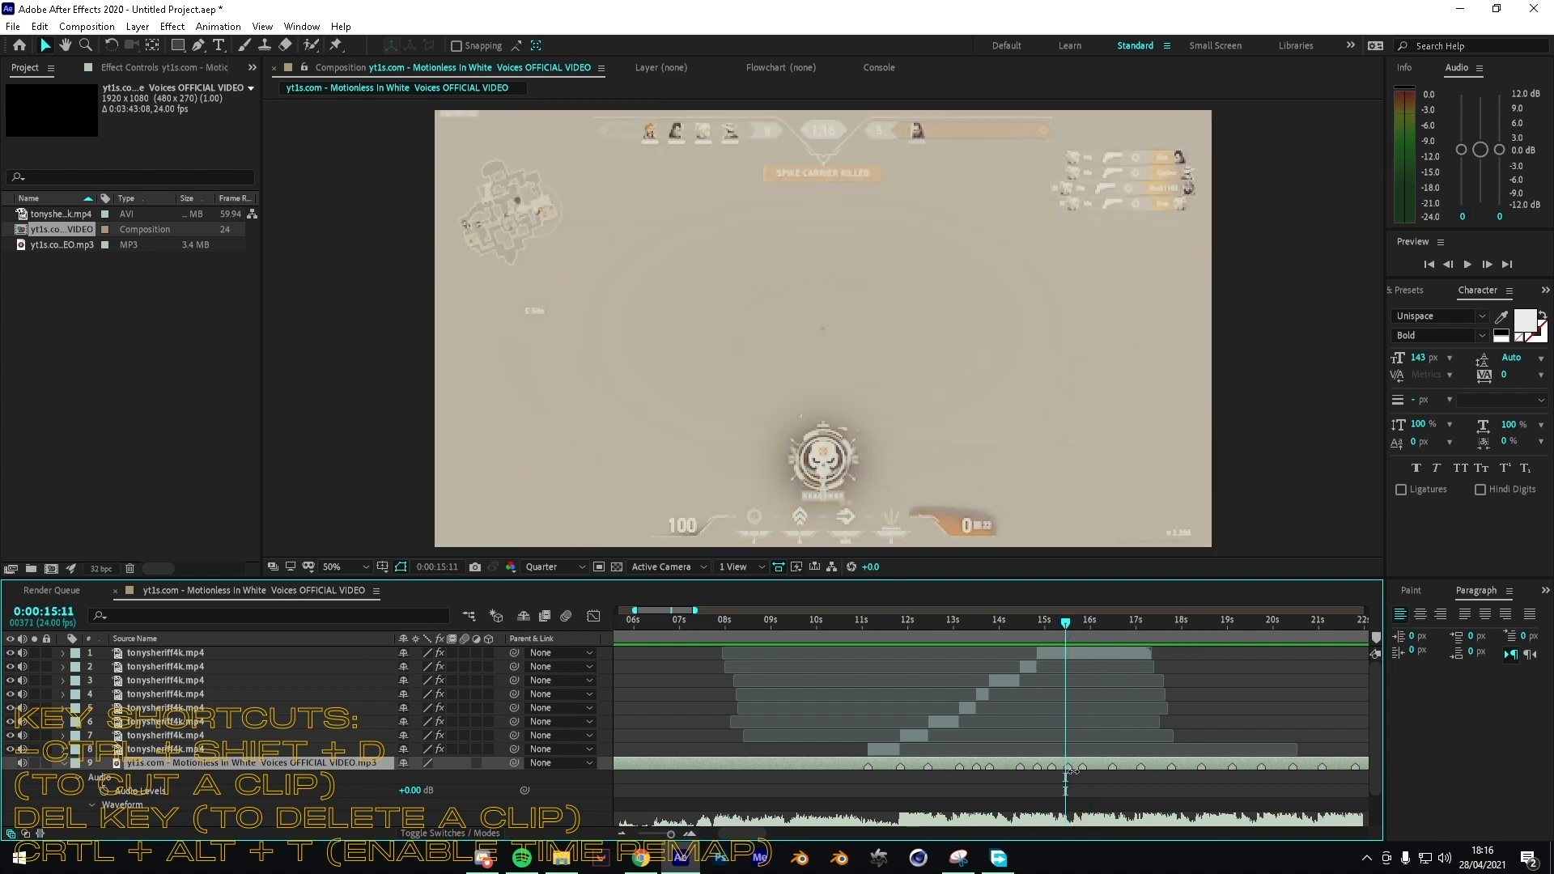
key("space")
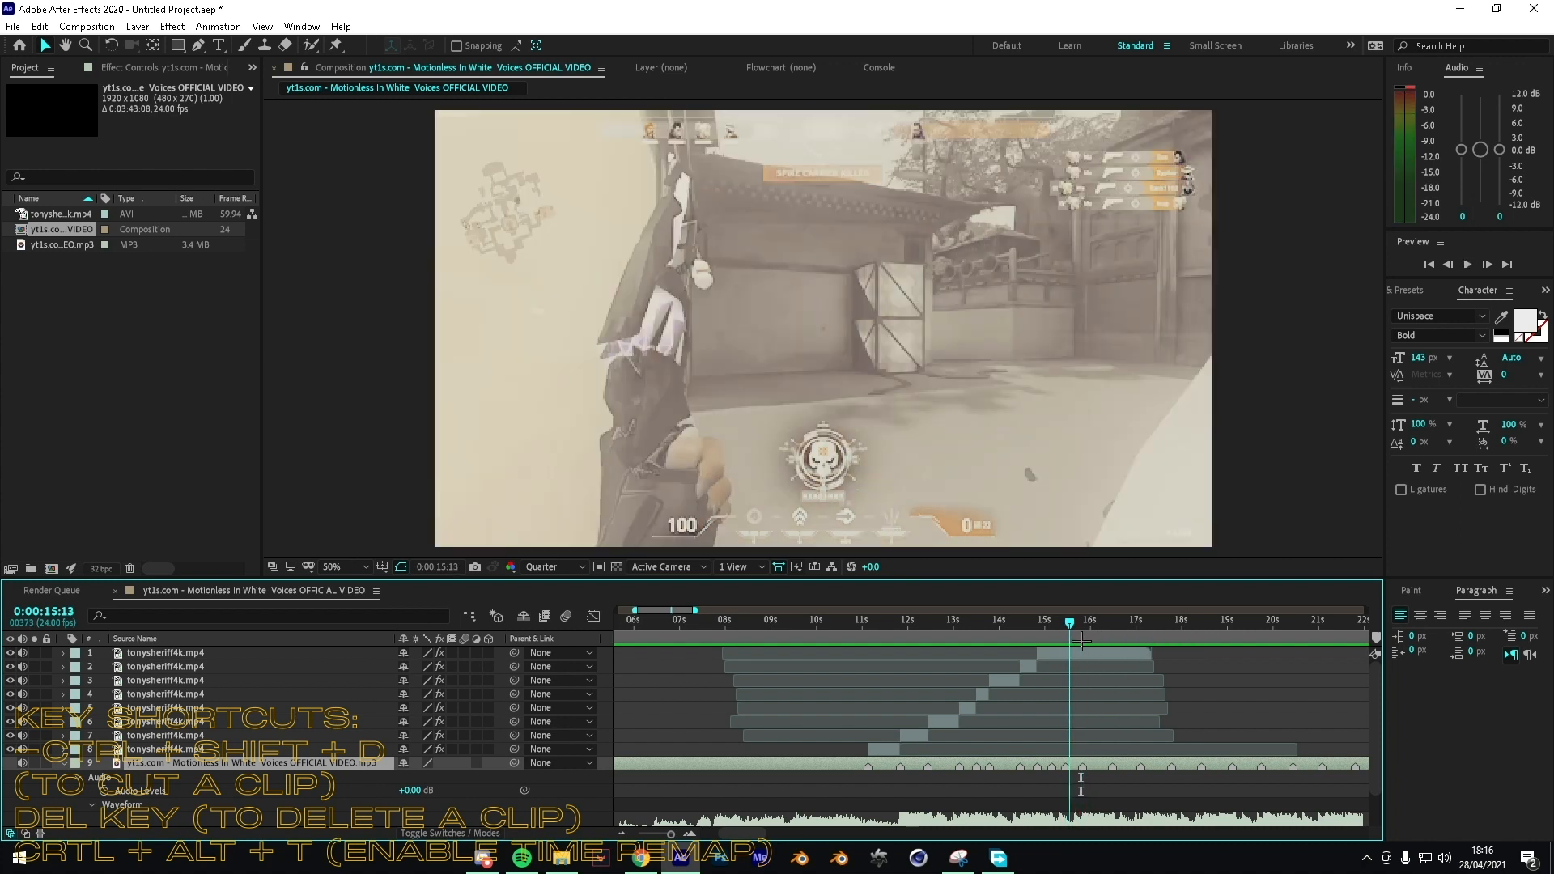
key("space")
Step: Split the last clip piece at the 0:00:15:11 marker and shift the new piece slightly earlier, trimming the part before the marker
left_click(1089, 652)
key("ctrl+shift+d")
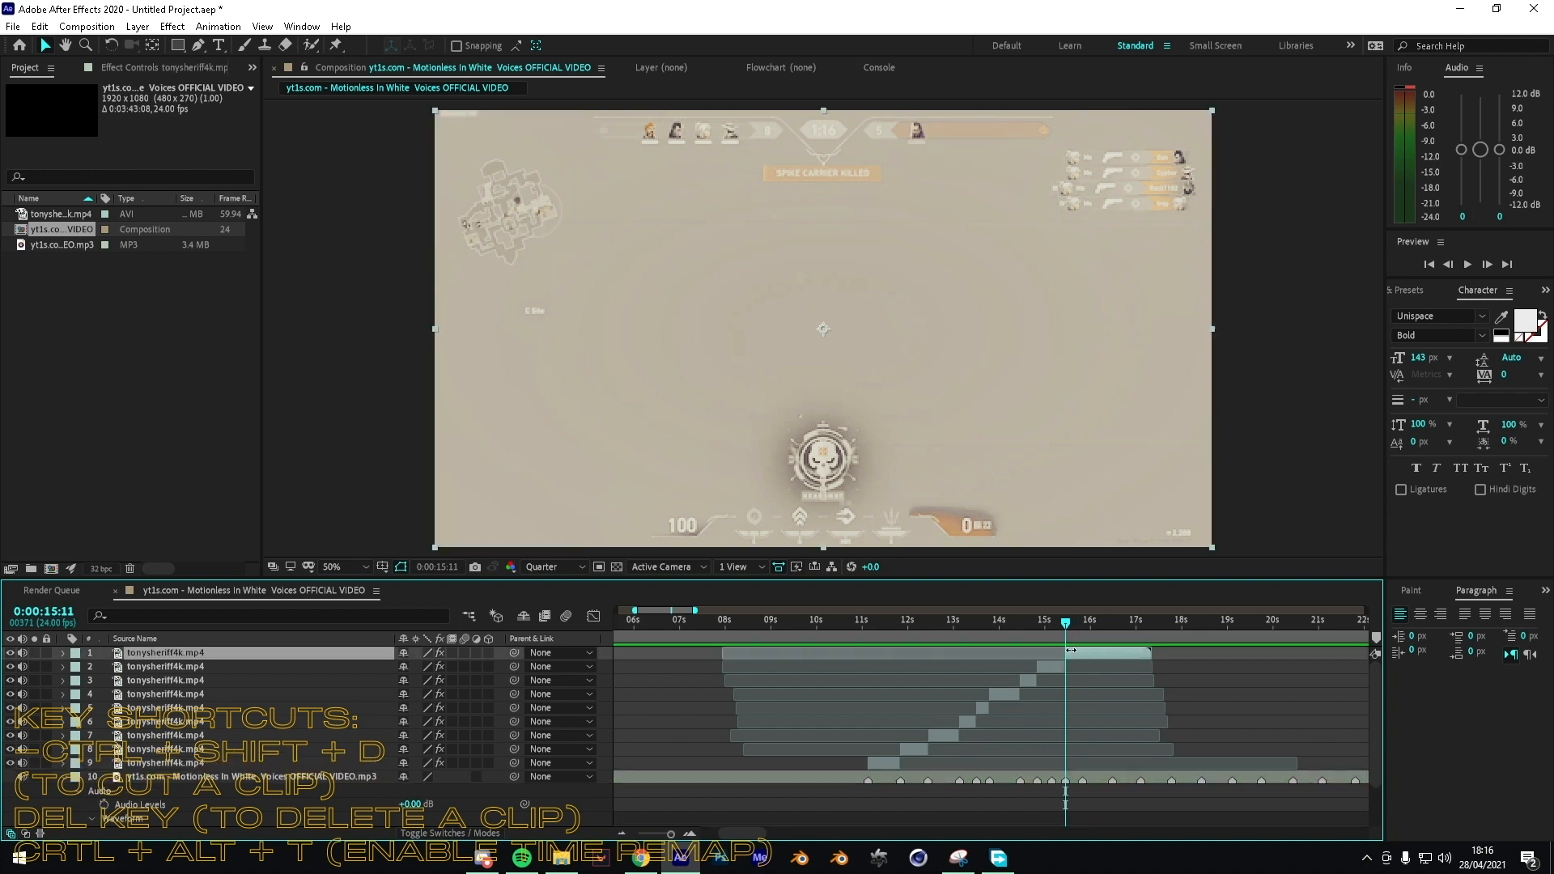
left_click_drag(1055, 654, 1012, 654)
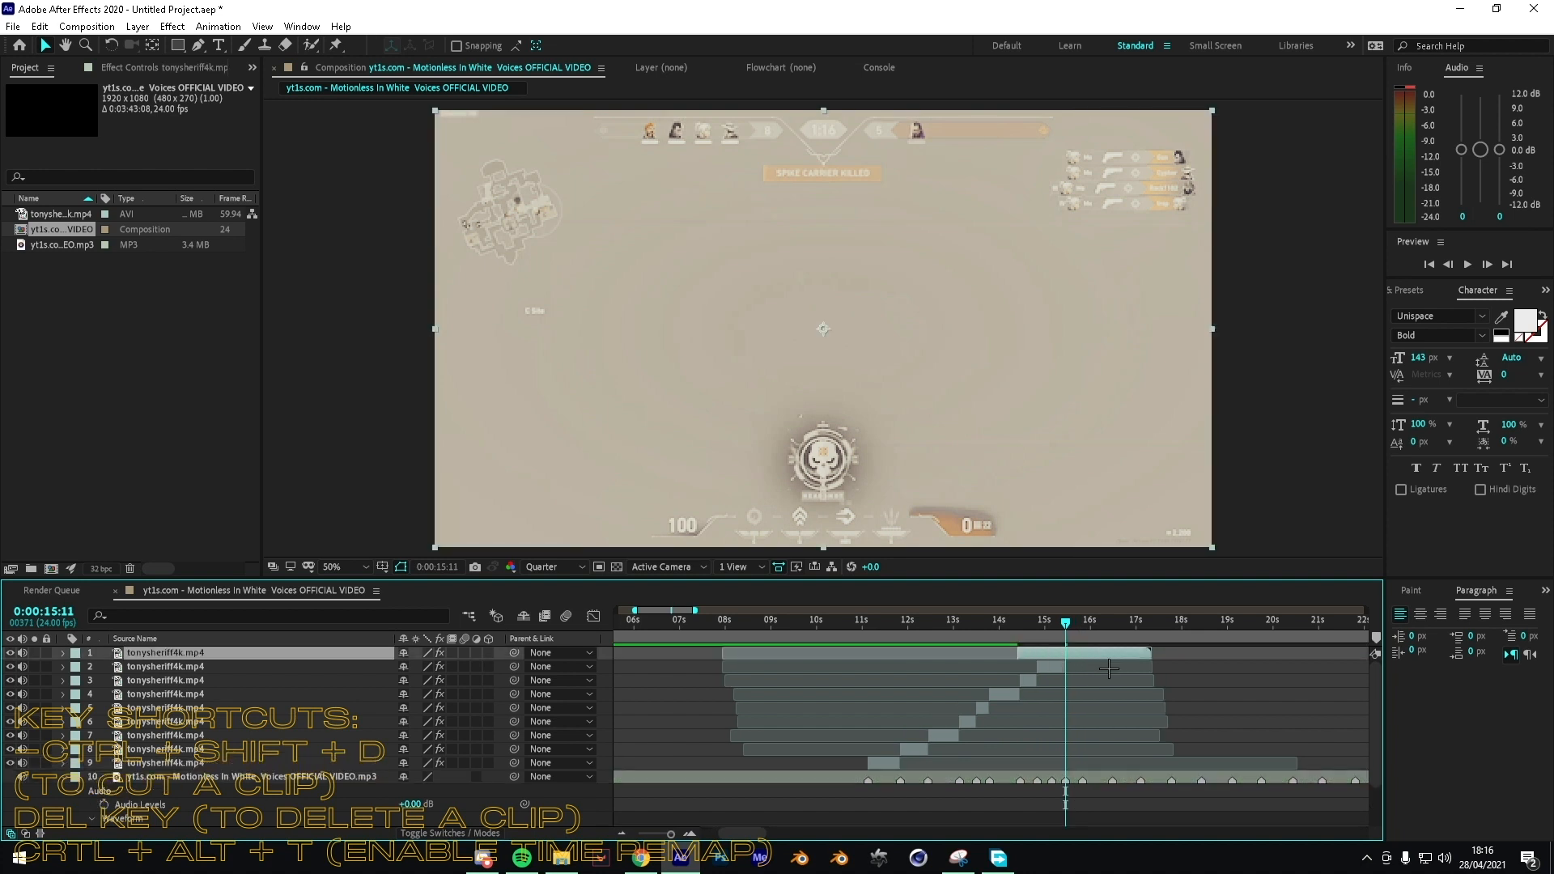
left_click_drag(1111, 656, 1137, 666)
left_click_drag(1125, 659, 1108, 644)
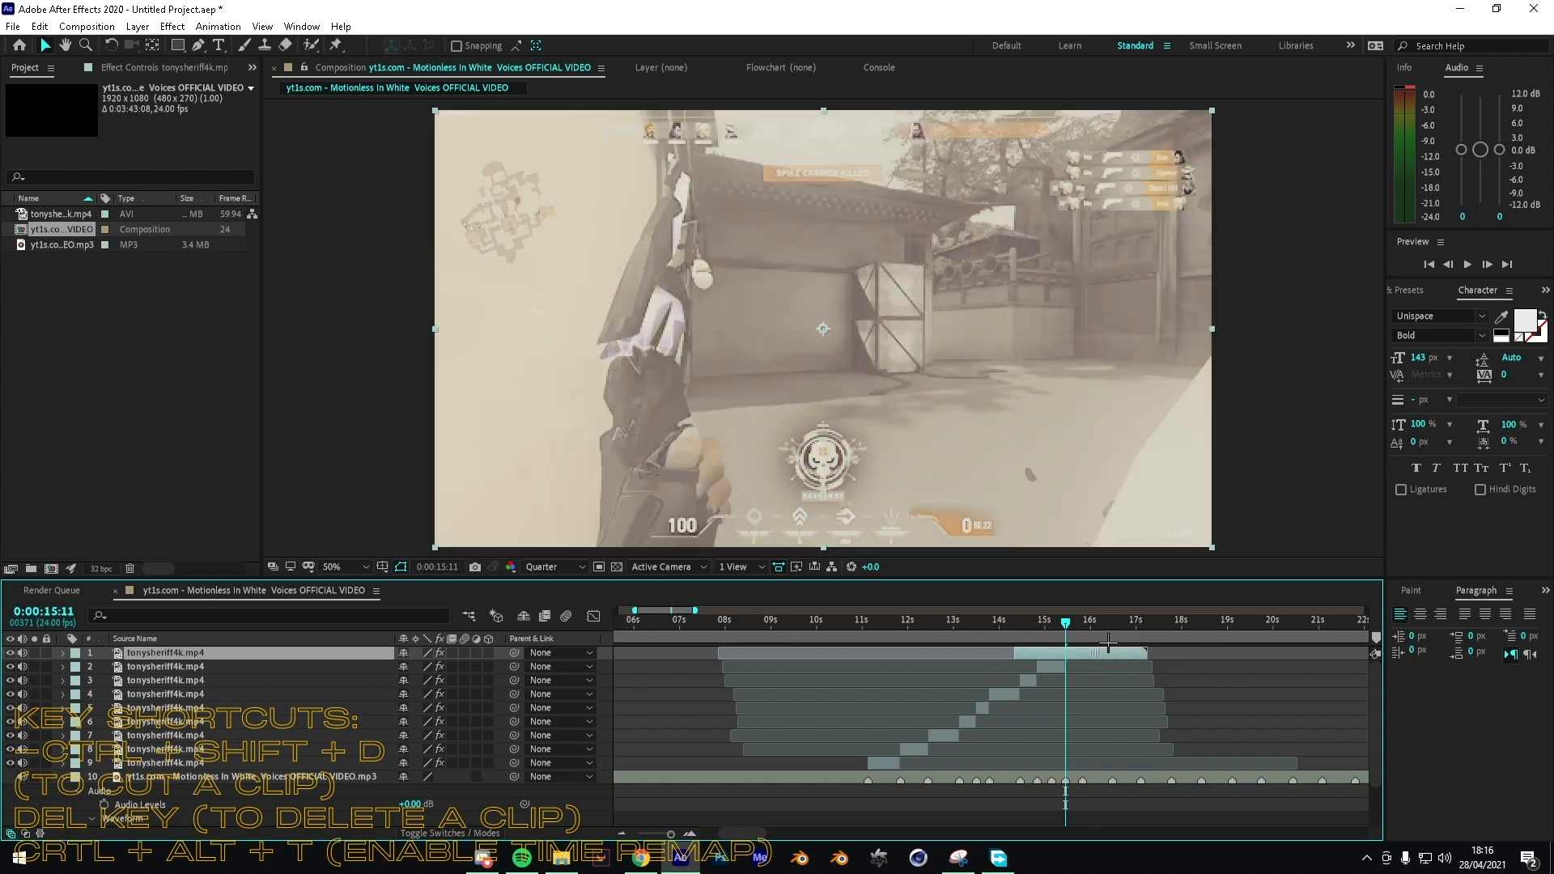
key("ctrl+shift+d")
left_click(1069, 671)
key("Delete")
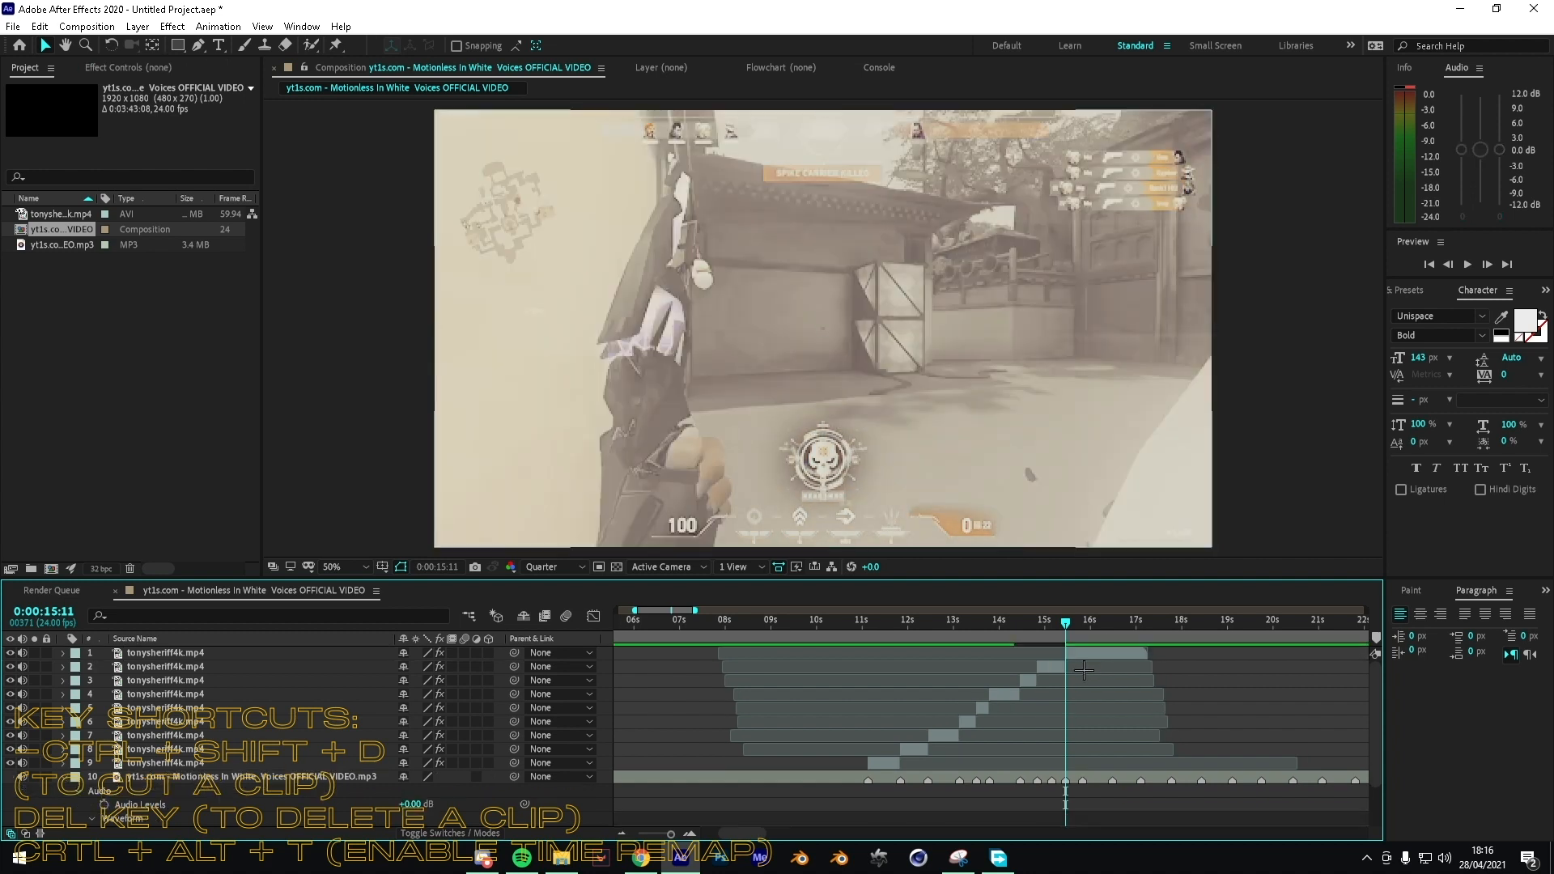
Step: Play back the new cut at the 0:00:15:11 marker to check its timing against the song
key("Page_Down")
key("Page_Down")
key("Page_Up")
key("Page_Up")
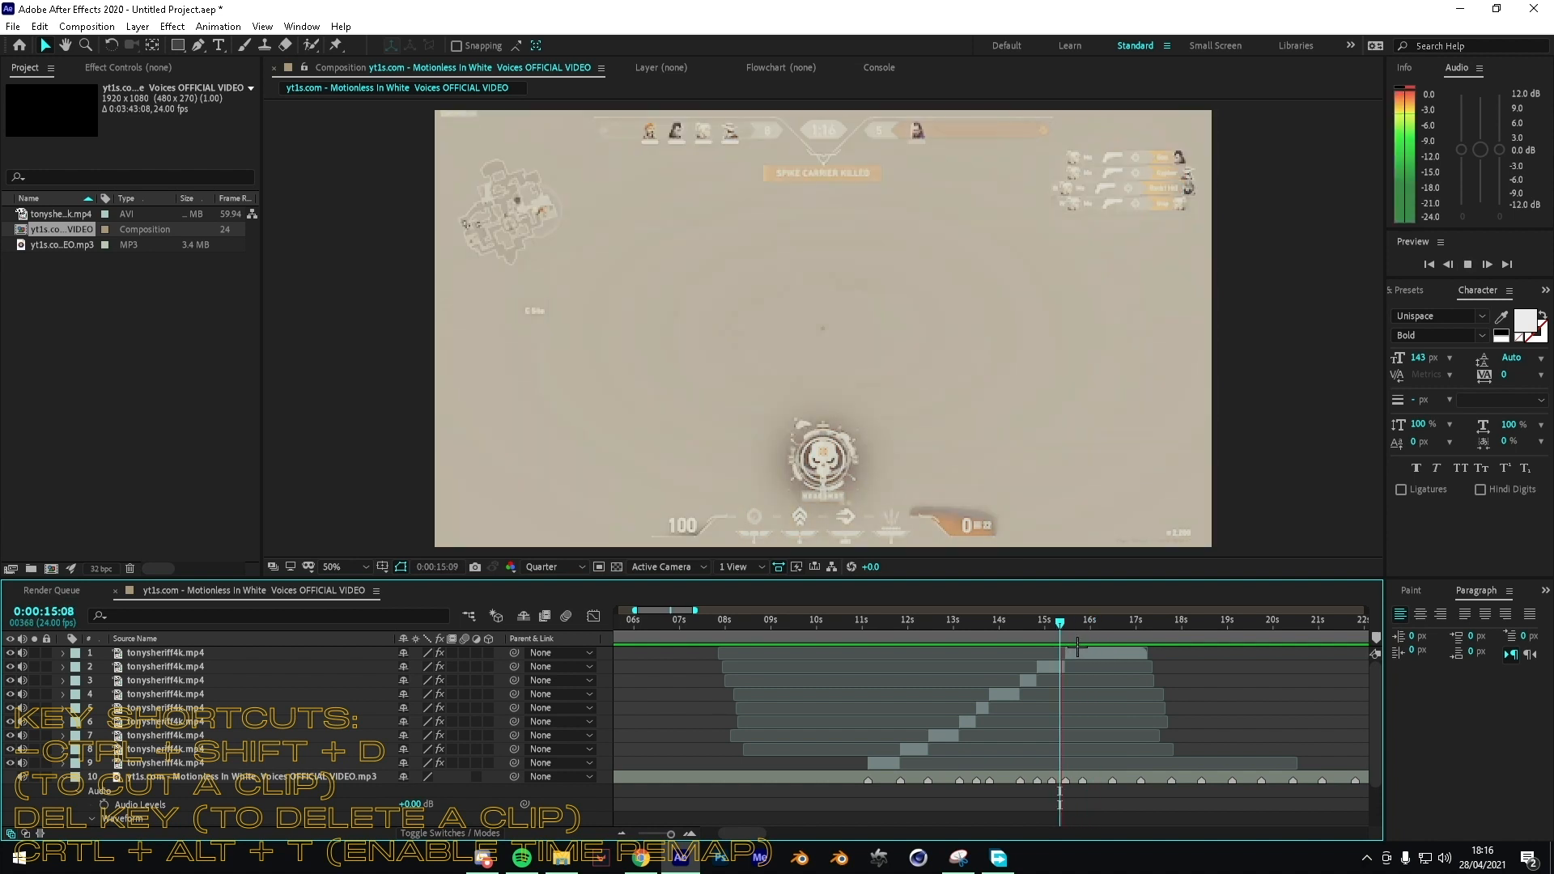
key("space")
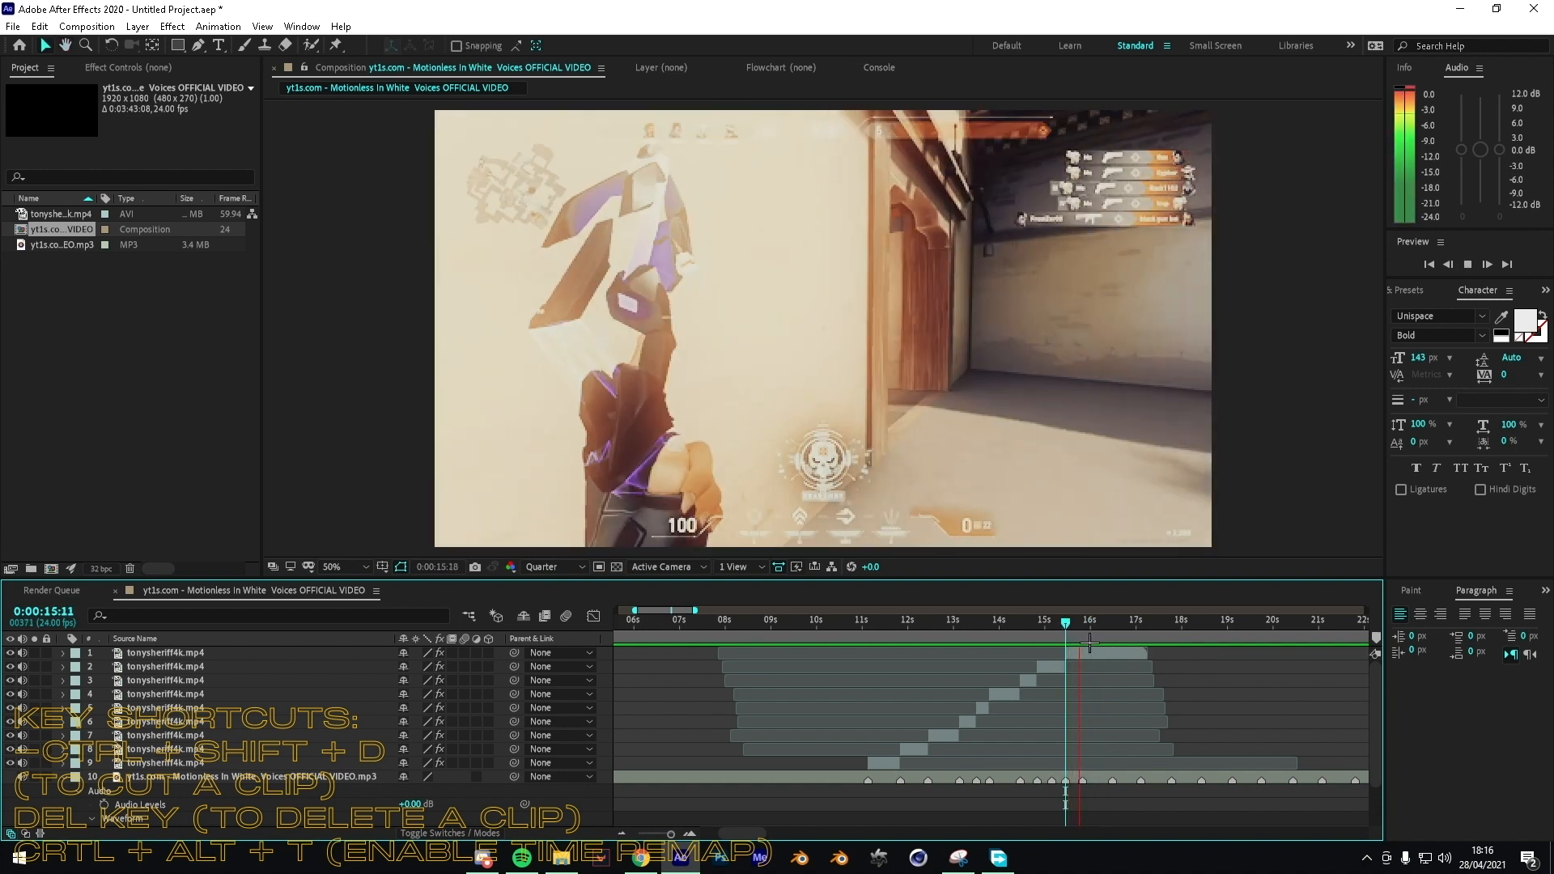
Step: Split the last clip piece at the 0:00:15:20 marker and delete the remainder after it
key("space")
left_click_drag(1094, 645, 1096, 646)
left_click(1097, 649)
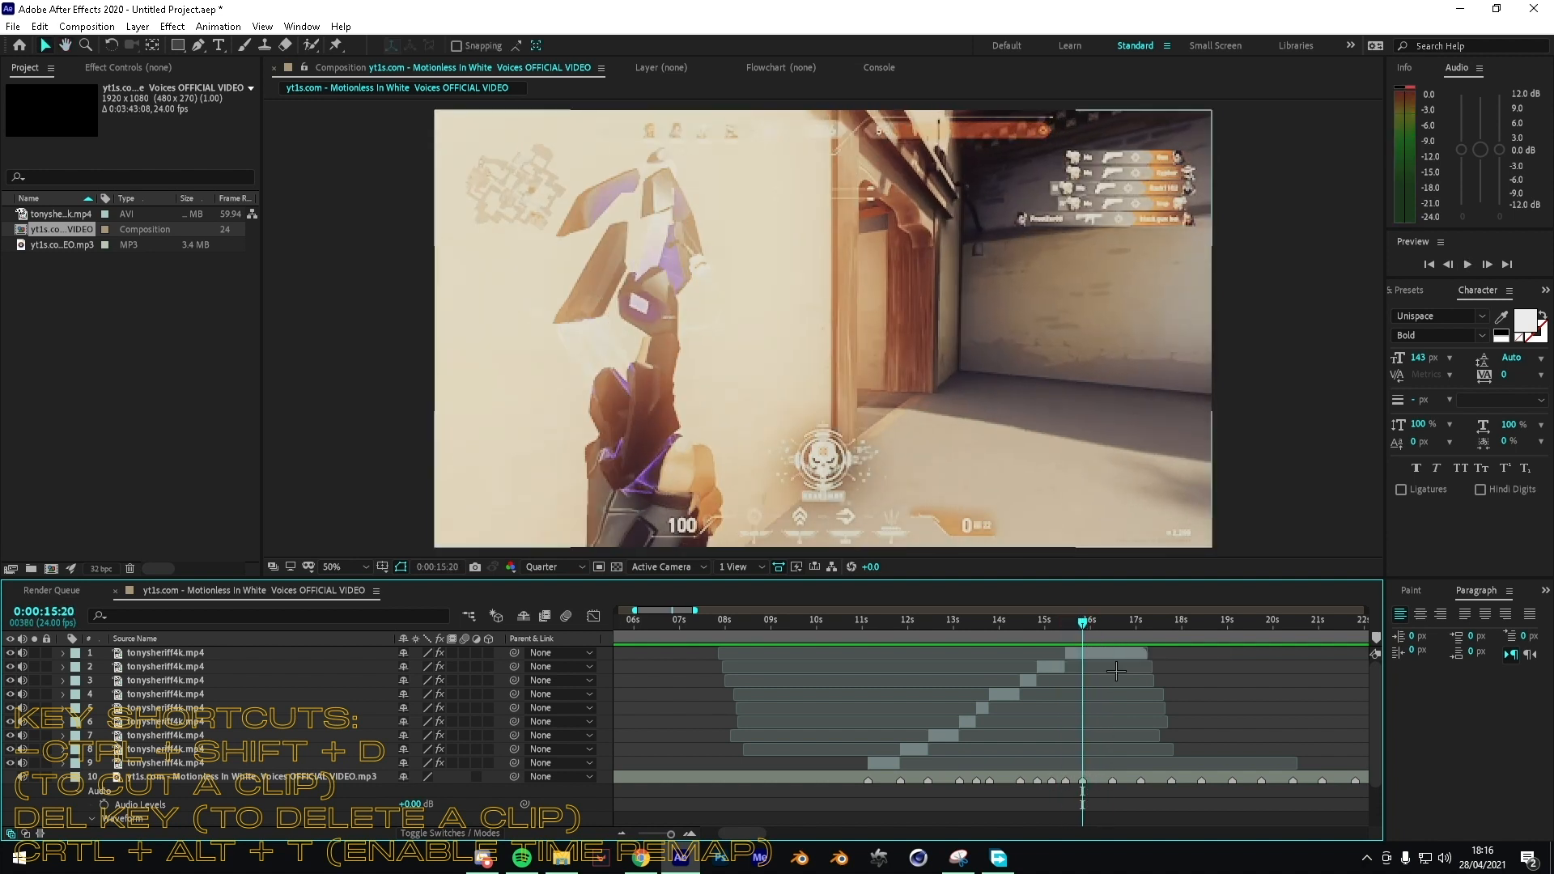
key("ctrl+shift+d")
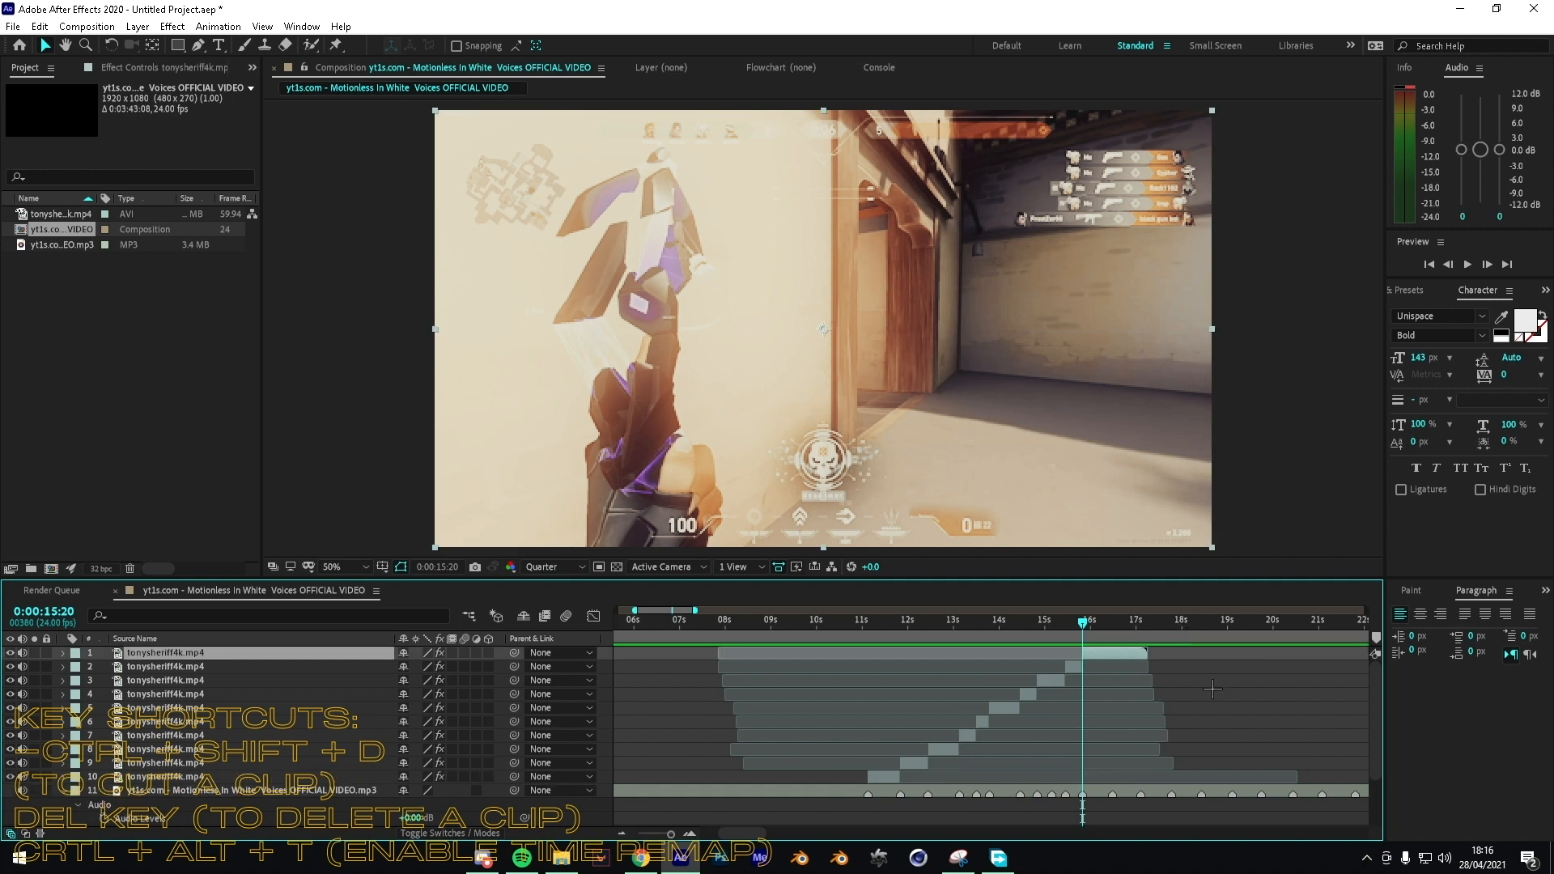
key("Delete")
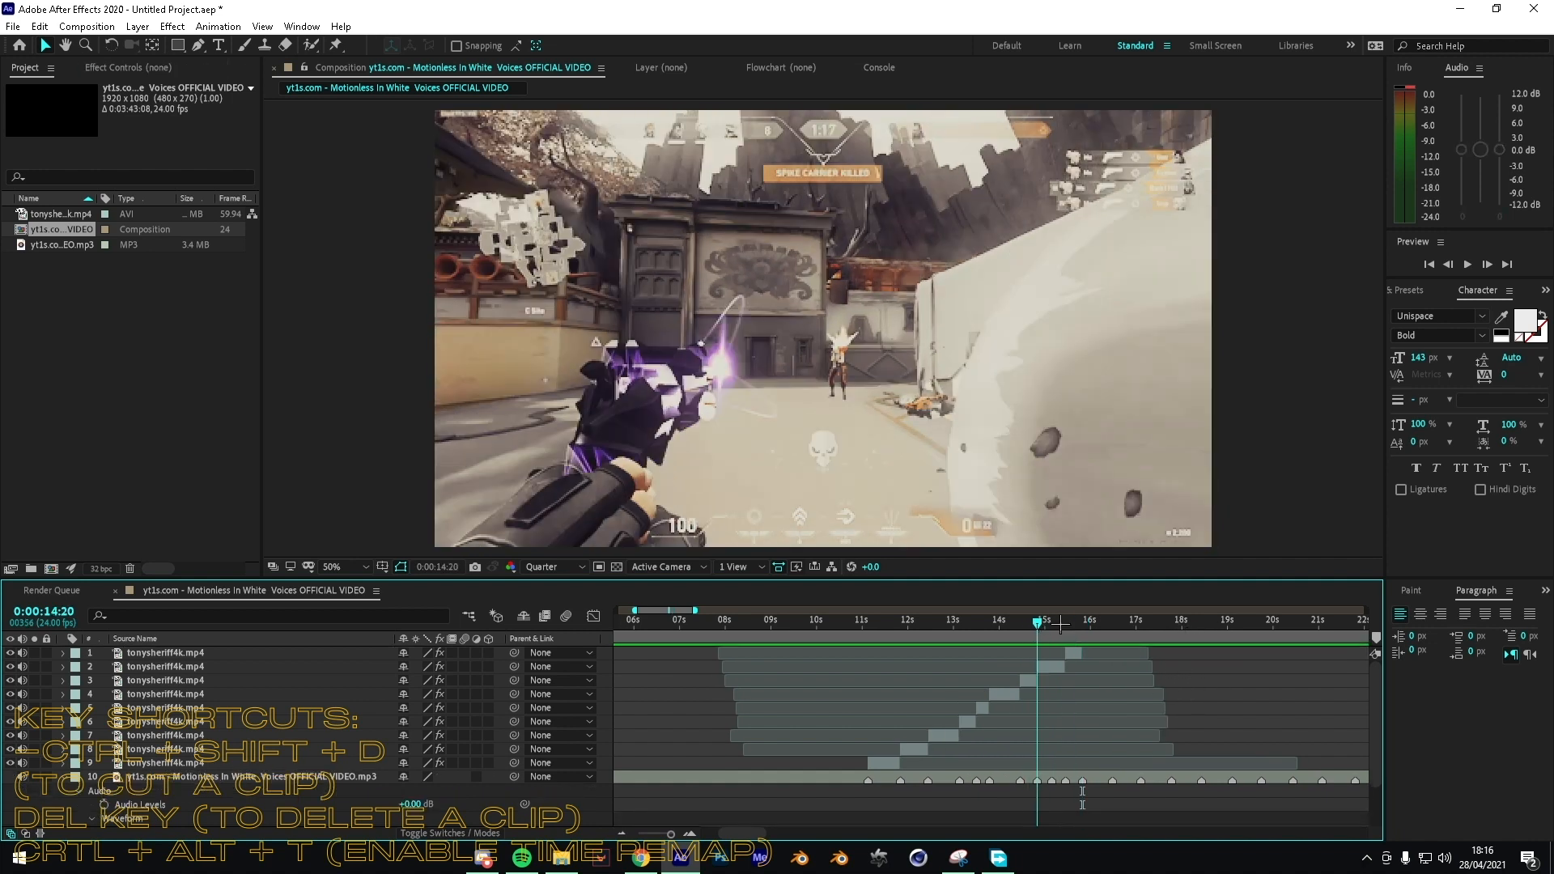
Step: Go to the start of the first clip piece at 0:00:11:03 and enable time remapping on it
left_click_drag(1094, 609, 868, 622)
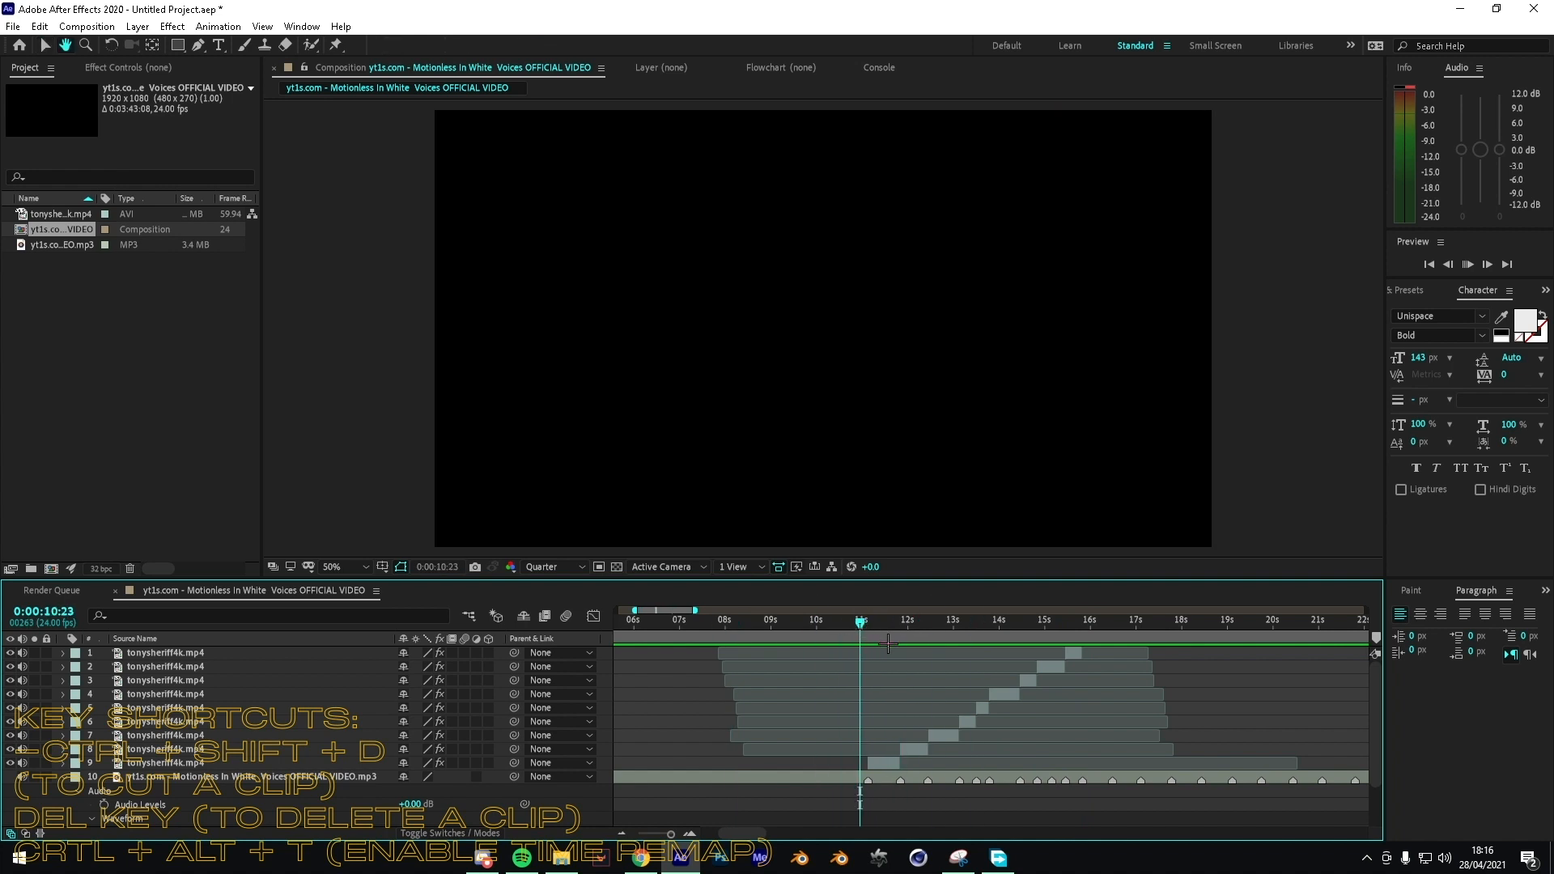
left_click(896, 767)
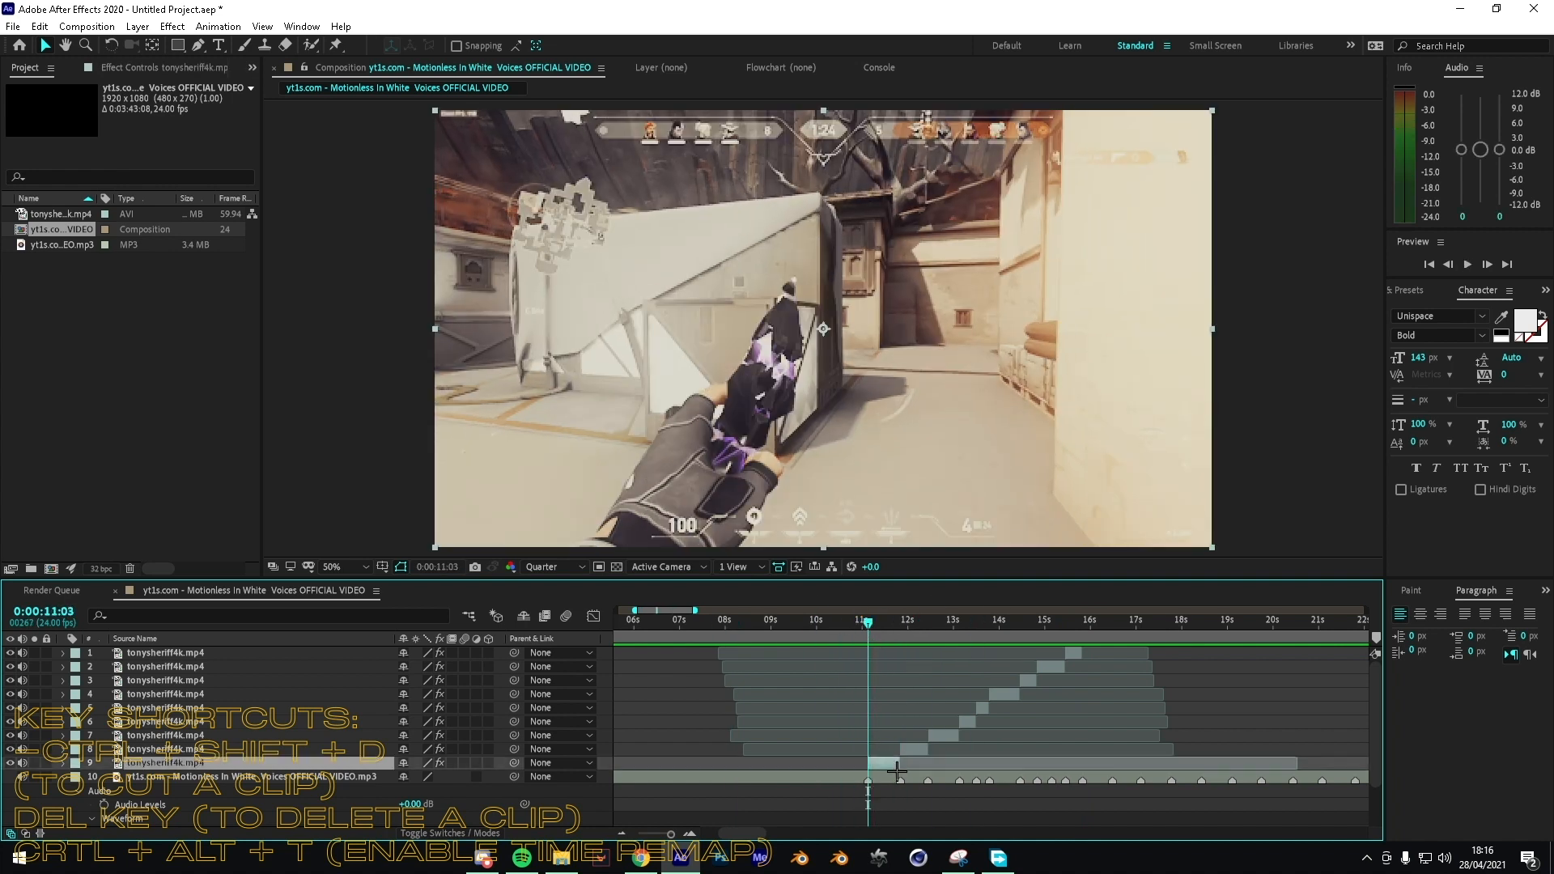
scroll(965, 753, "down", 2)
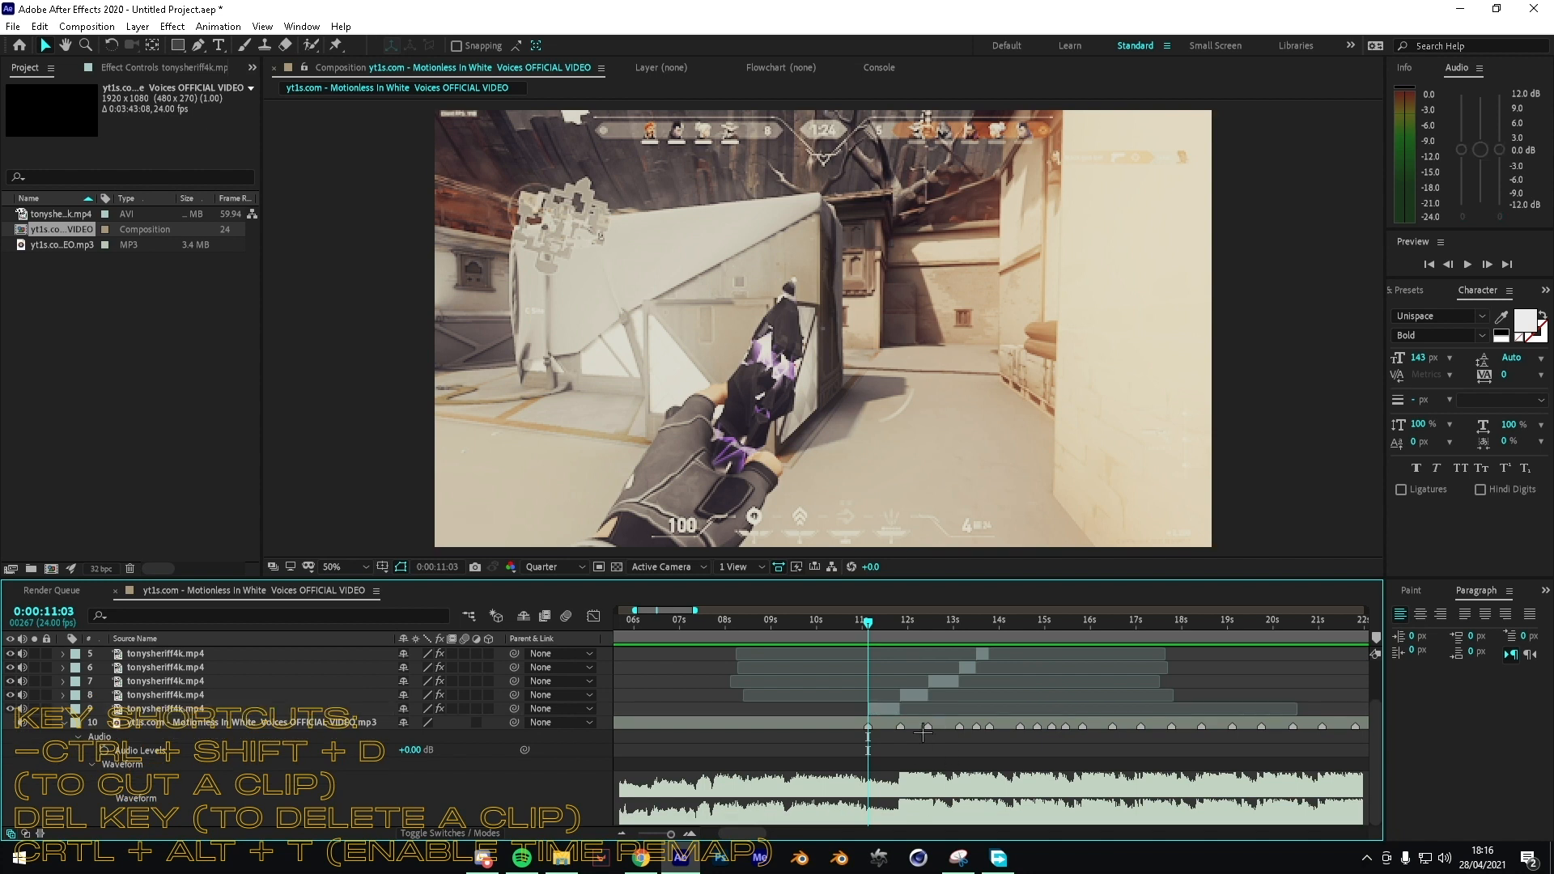
scroll(984, 697, "up", 2)
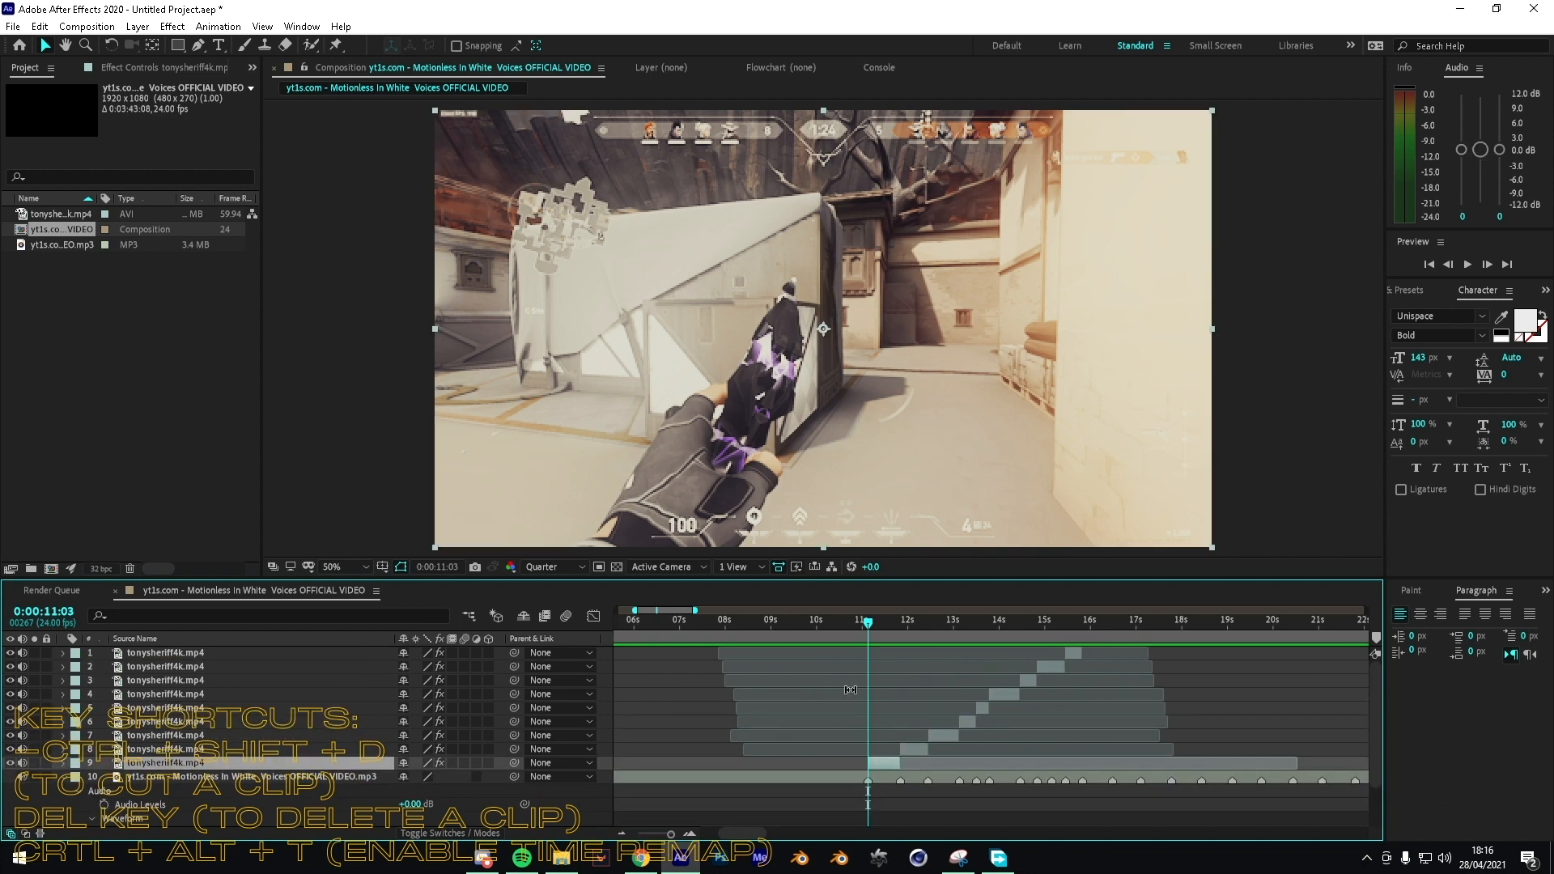
key("ctrl+alt+t")
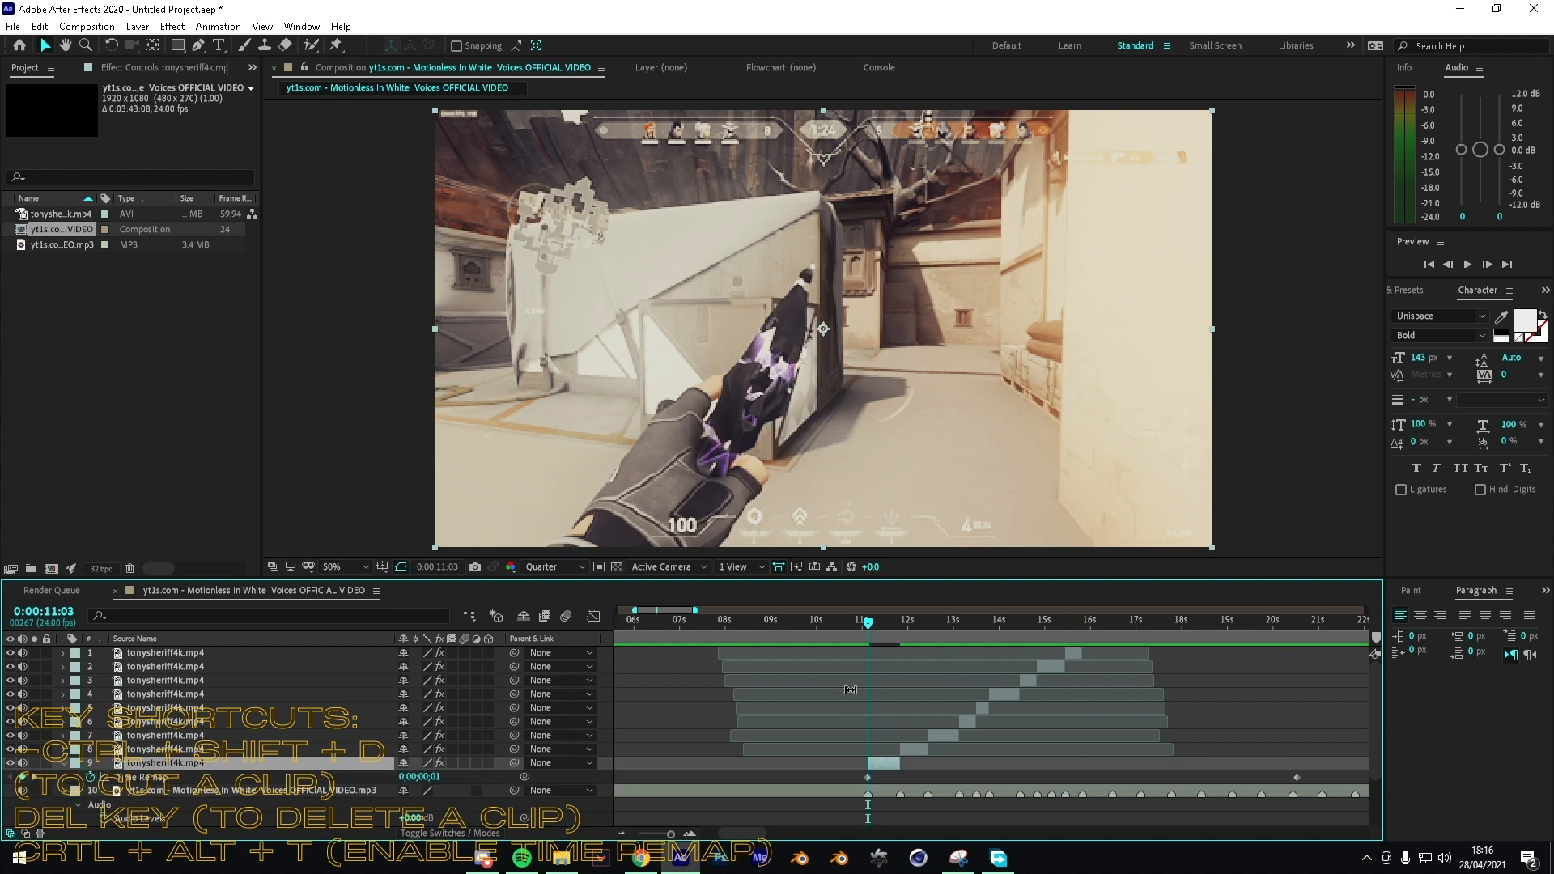
Step: Go to the first clip piece's last frame at 0:00:11:19 and set its Time Remap to 0;00;01;39
left_click_drag(660, 834, 686, 842)
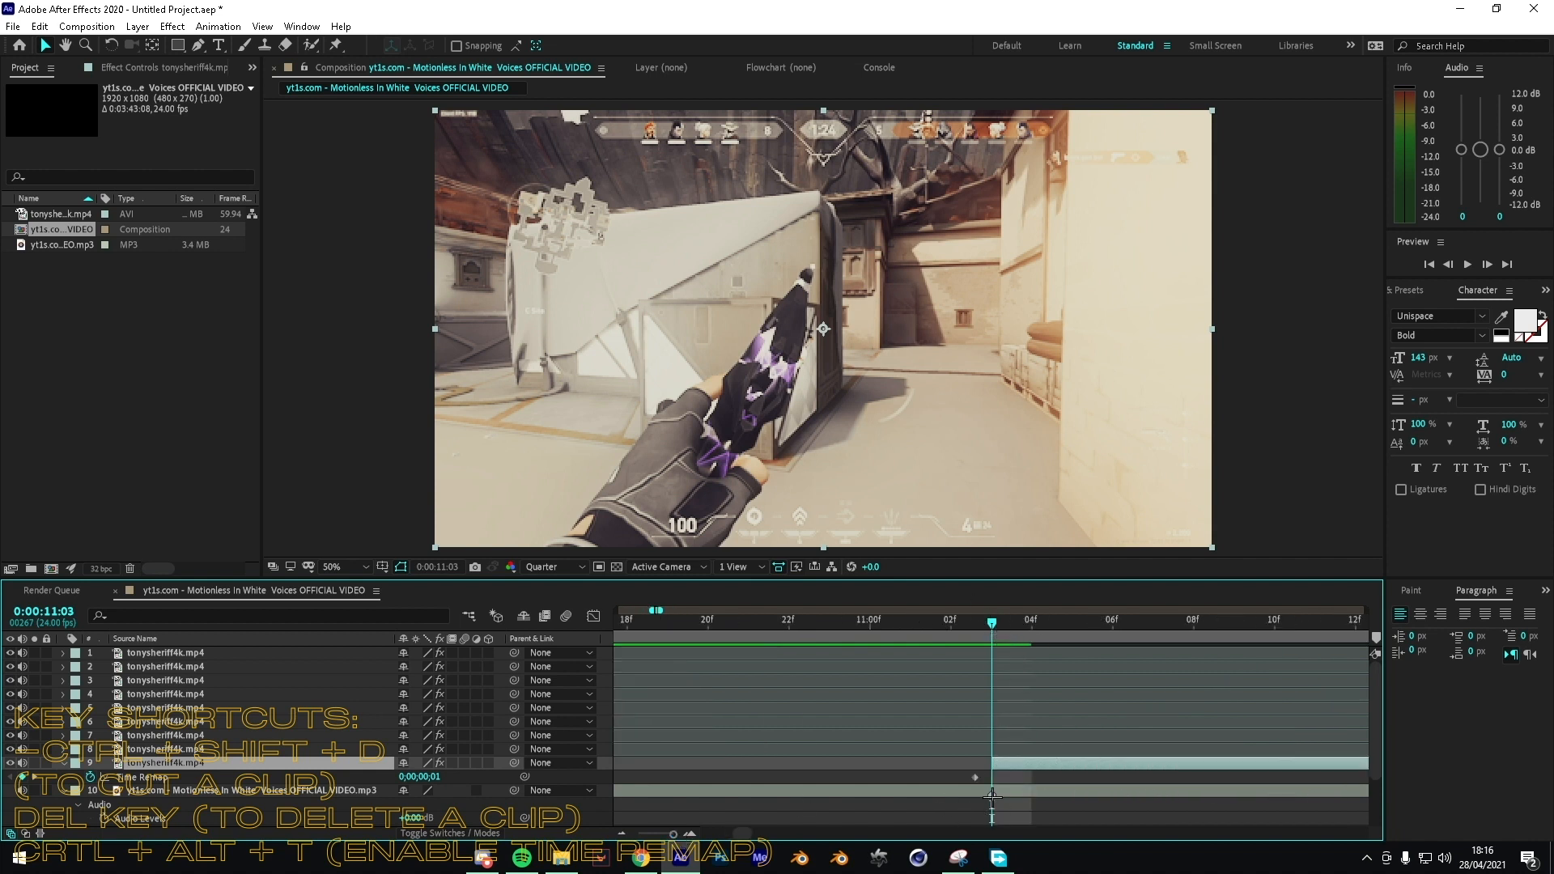
mouse_move(689, 843)
left_mouse_down()
mouse_move(671, 843)
mouse_move(685, 842)
left_mouse_up()
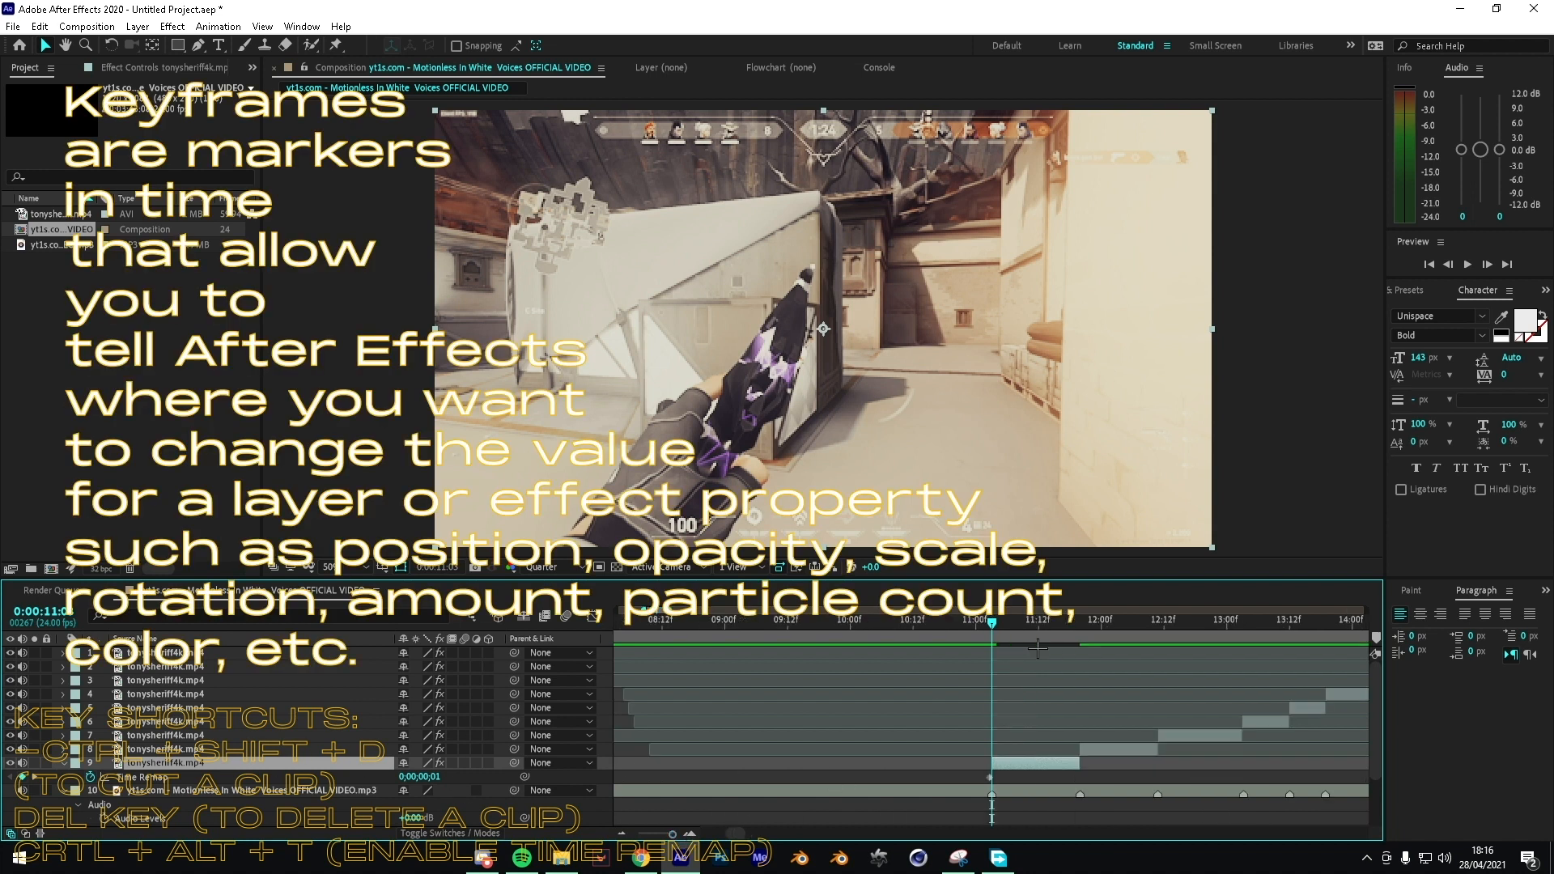
left_click_drag(998, 629, 1090, 620)
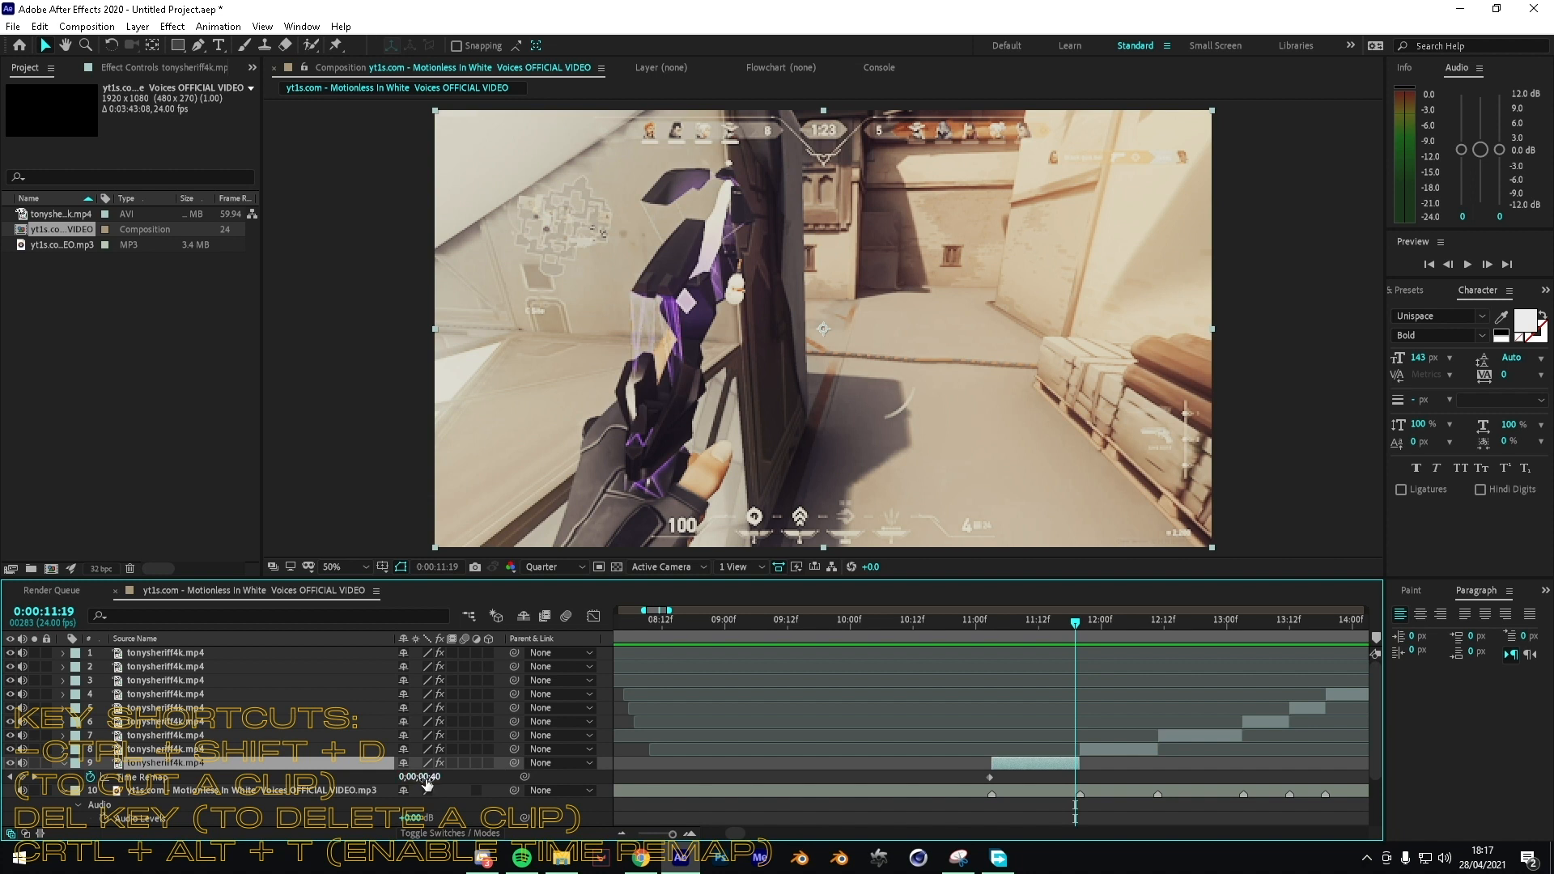
left_click(1082, 620)
key("Page_Up")
key("Page_Down")
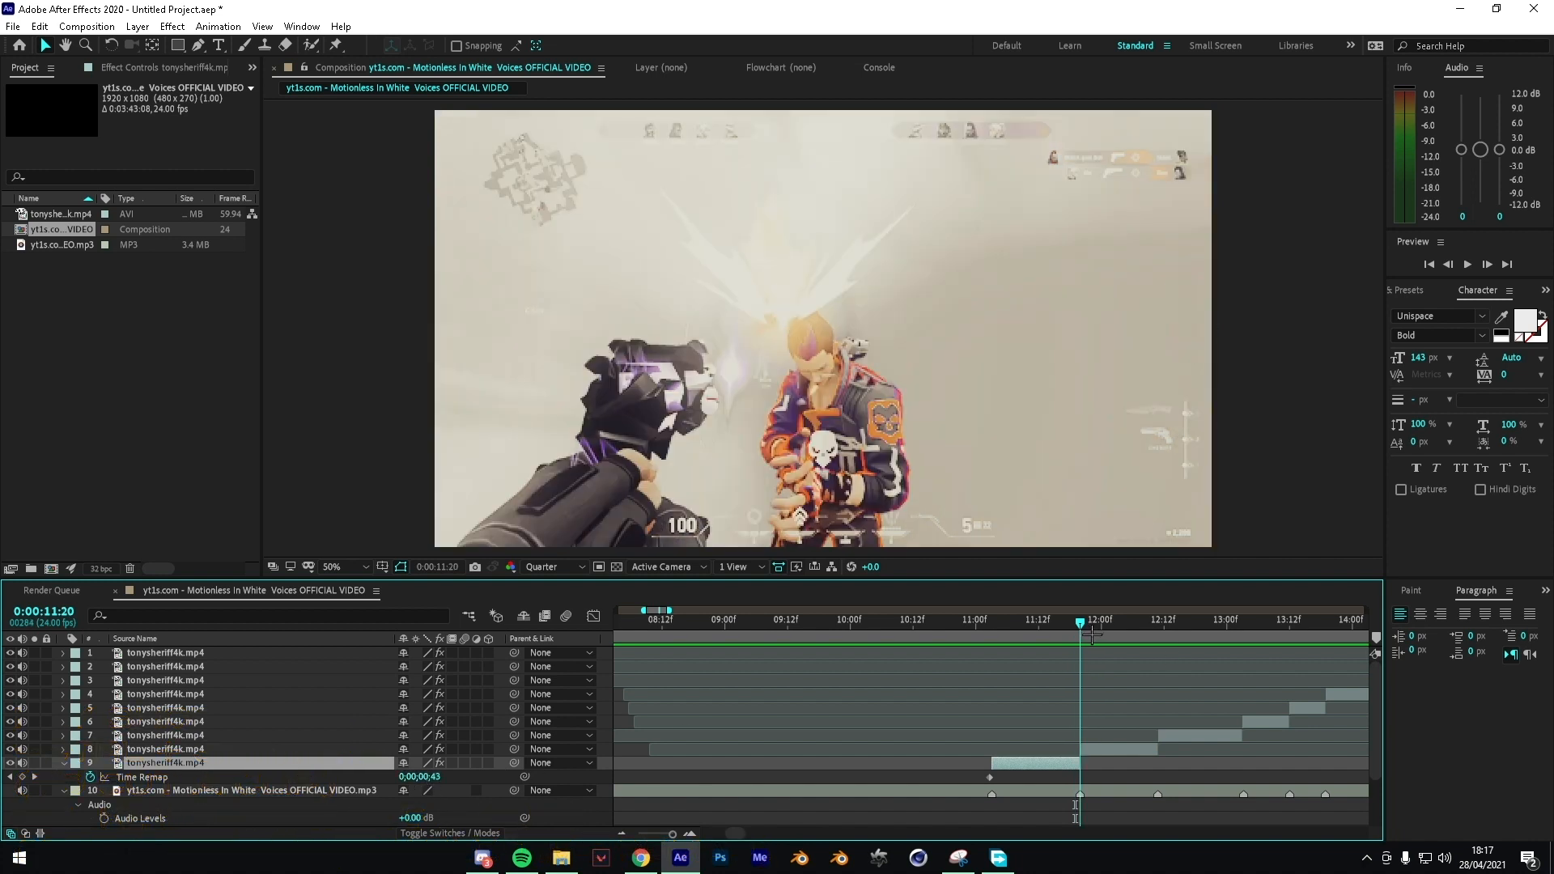
key("Page_Up")
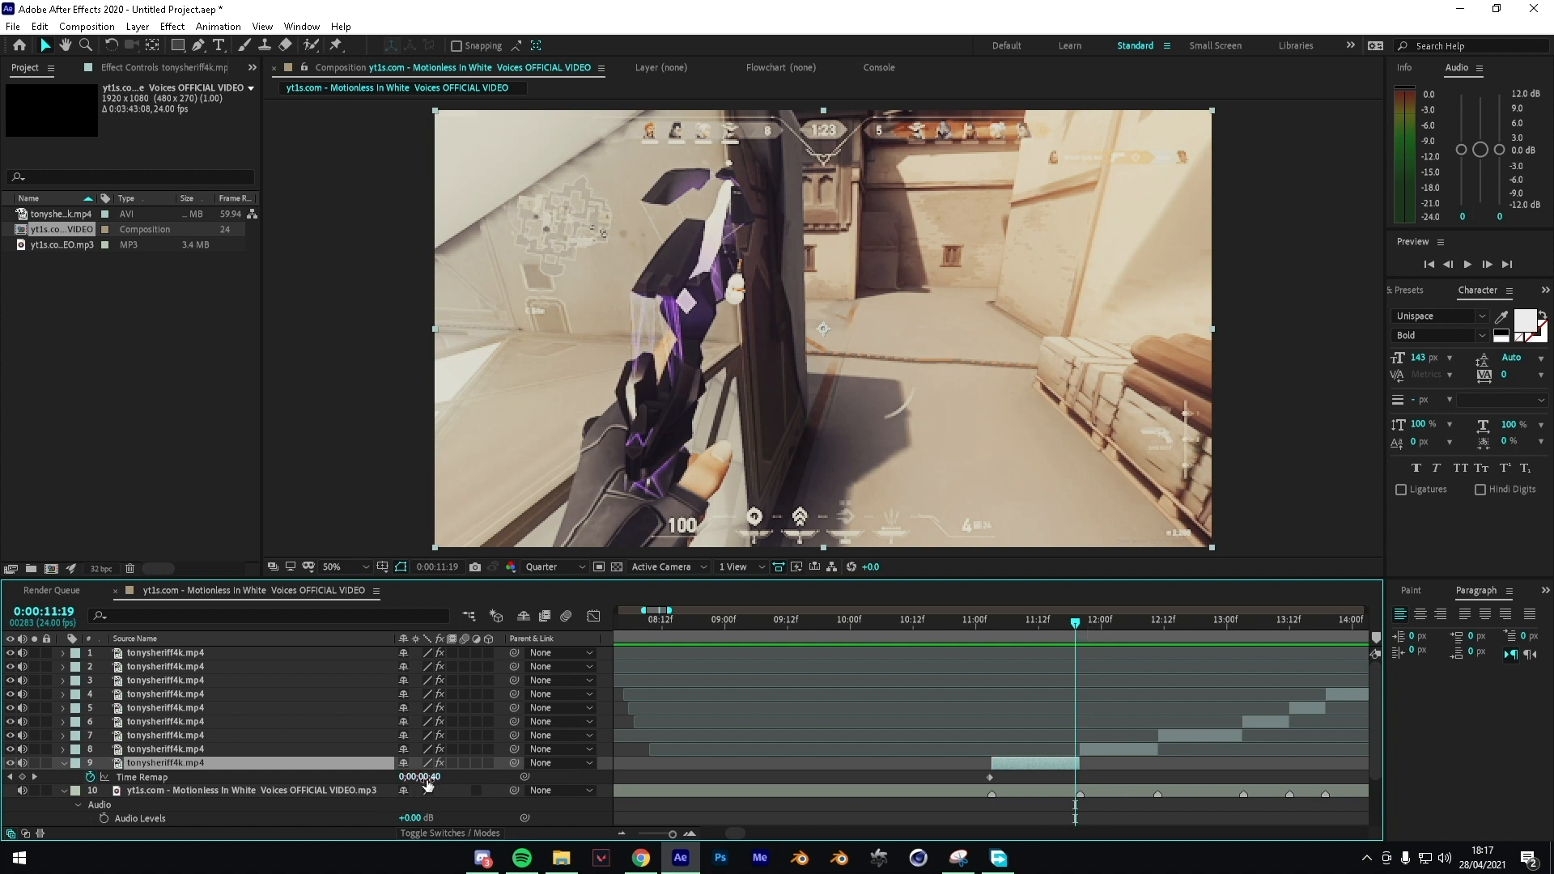
left_click_drag(427, 779, 456, 763)
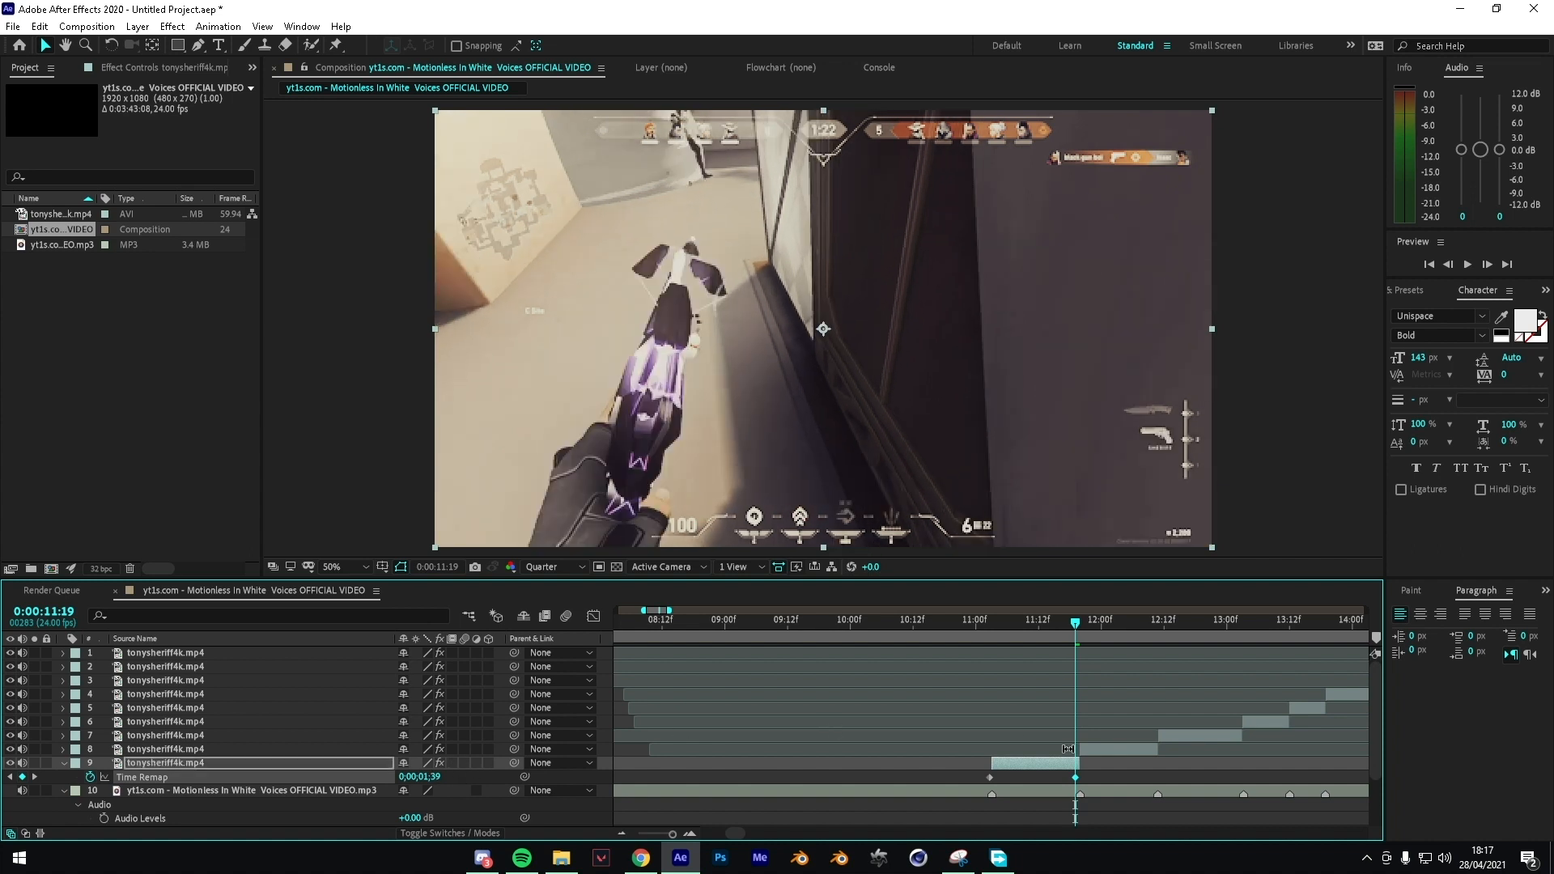
Step: Apply Easy Ease to both Time Remap keyframes of the first clip piece and show their curve in the graph editor
left_click_drag(1112, 769, 891, 797)
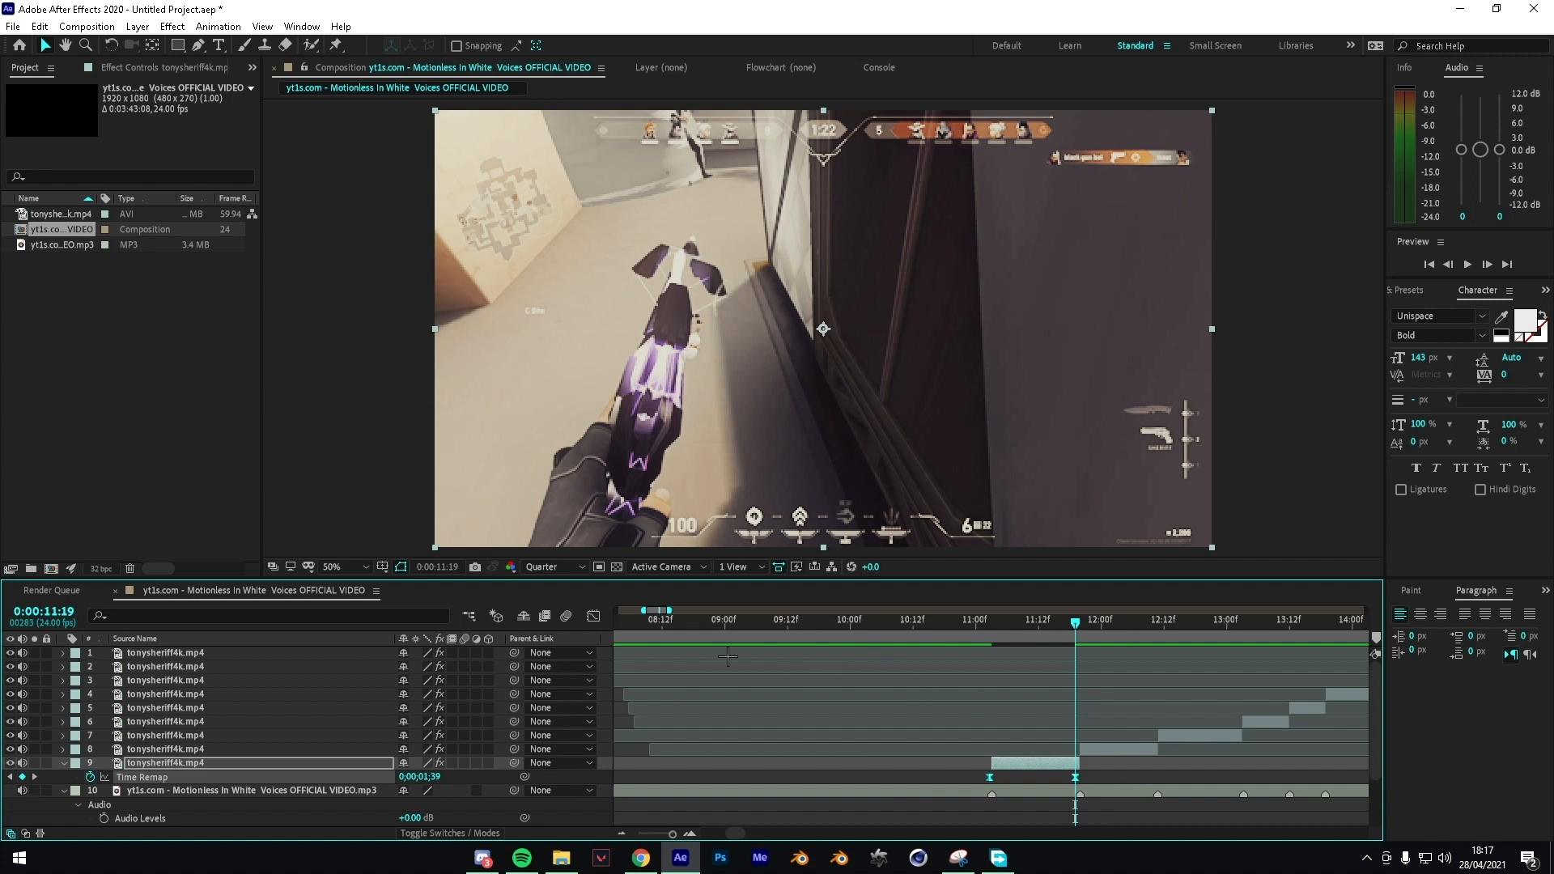
left_click(593, 616)
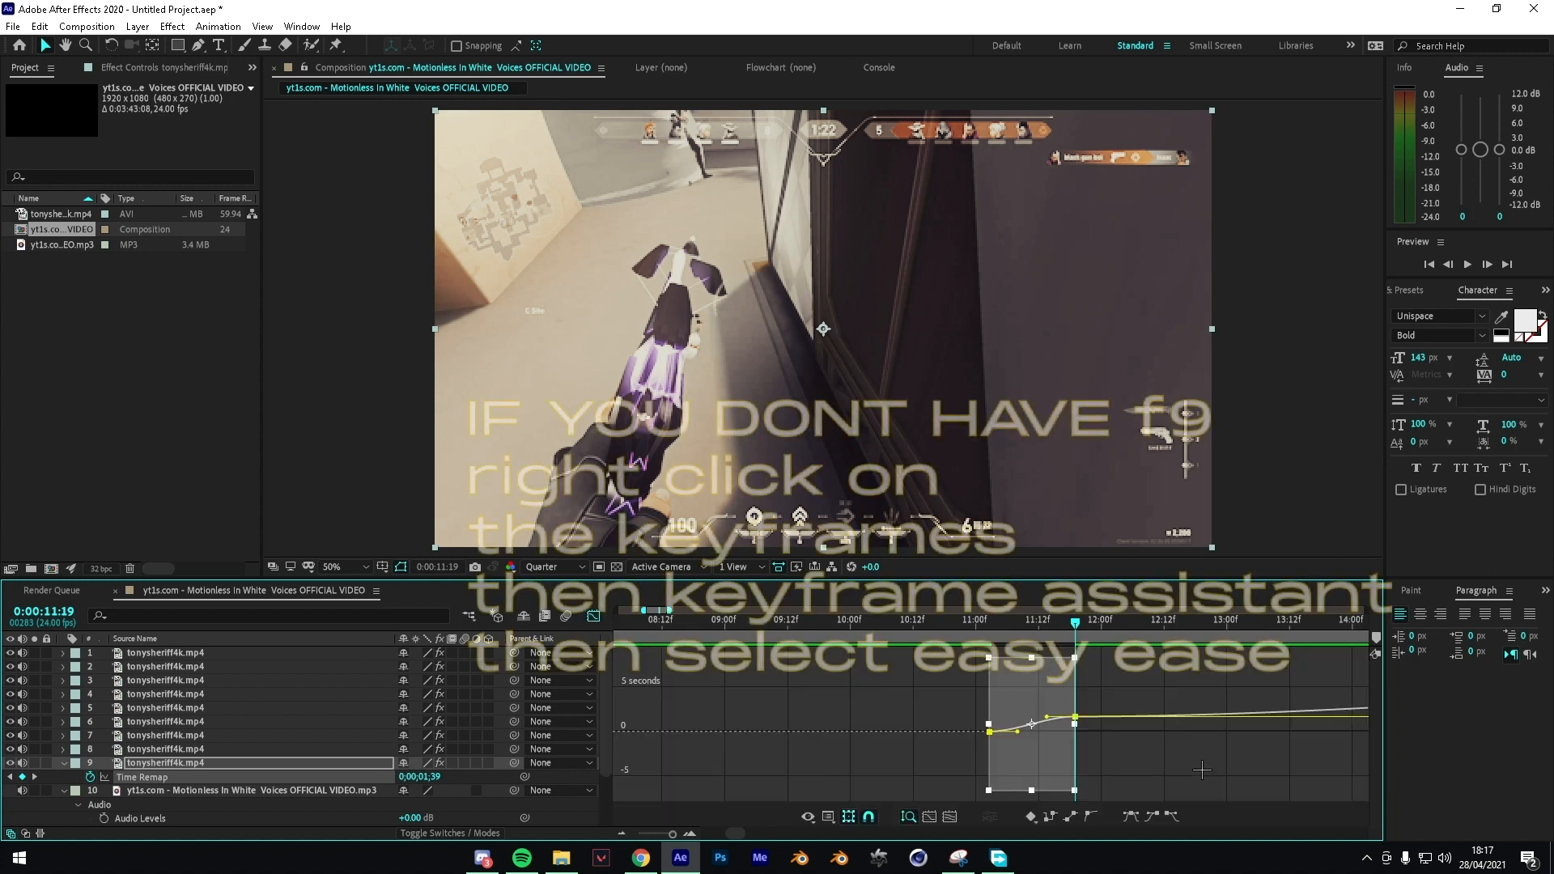
left_click(990, 791)
left_click(1038, 792)
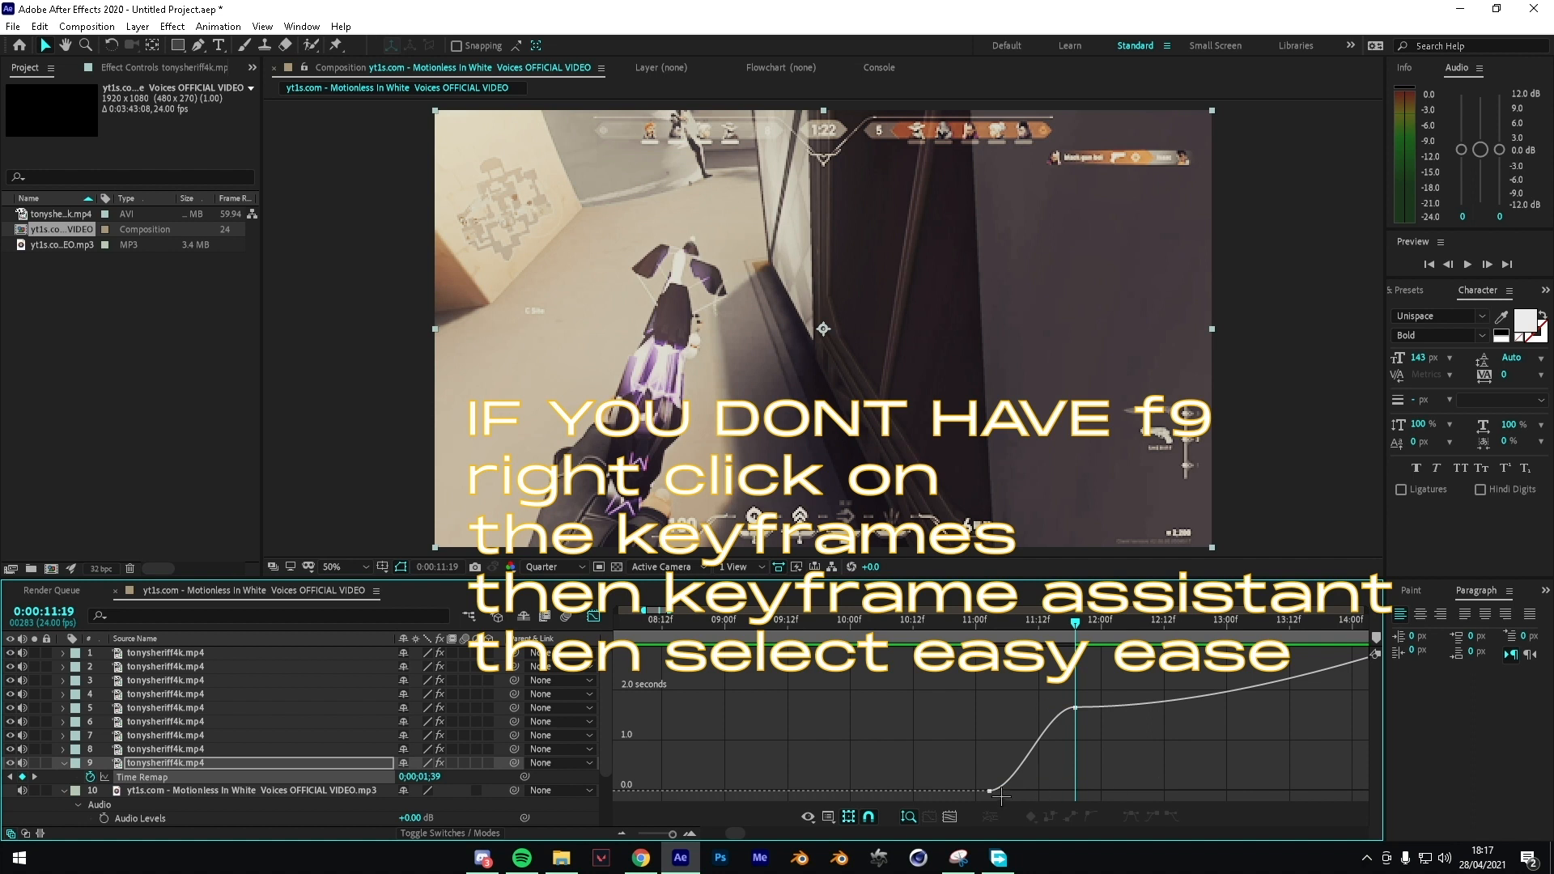
Step: Reshape the Time Remap value curve so it is steep at both keyframes and flatter in the middle, and preview it
left_click(990, 791)
left_click(1001, 798)
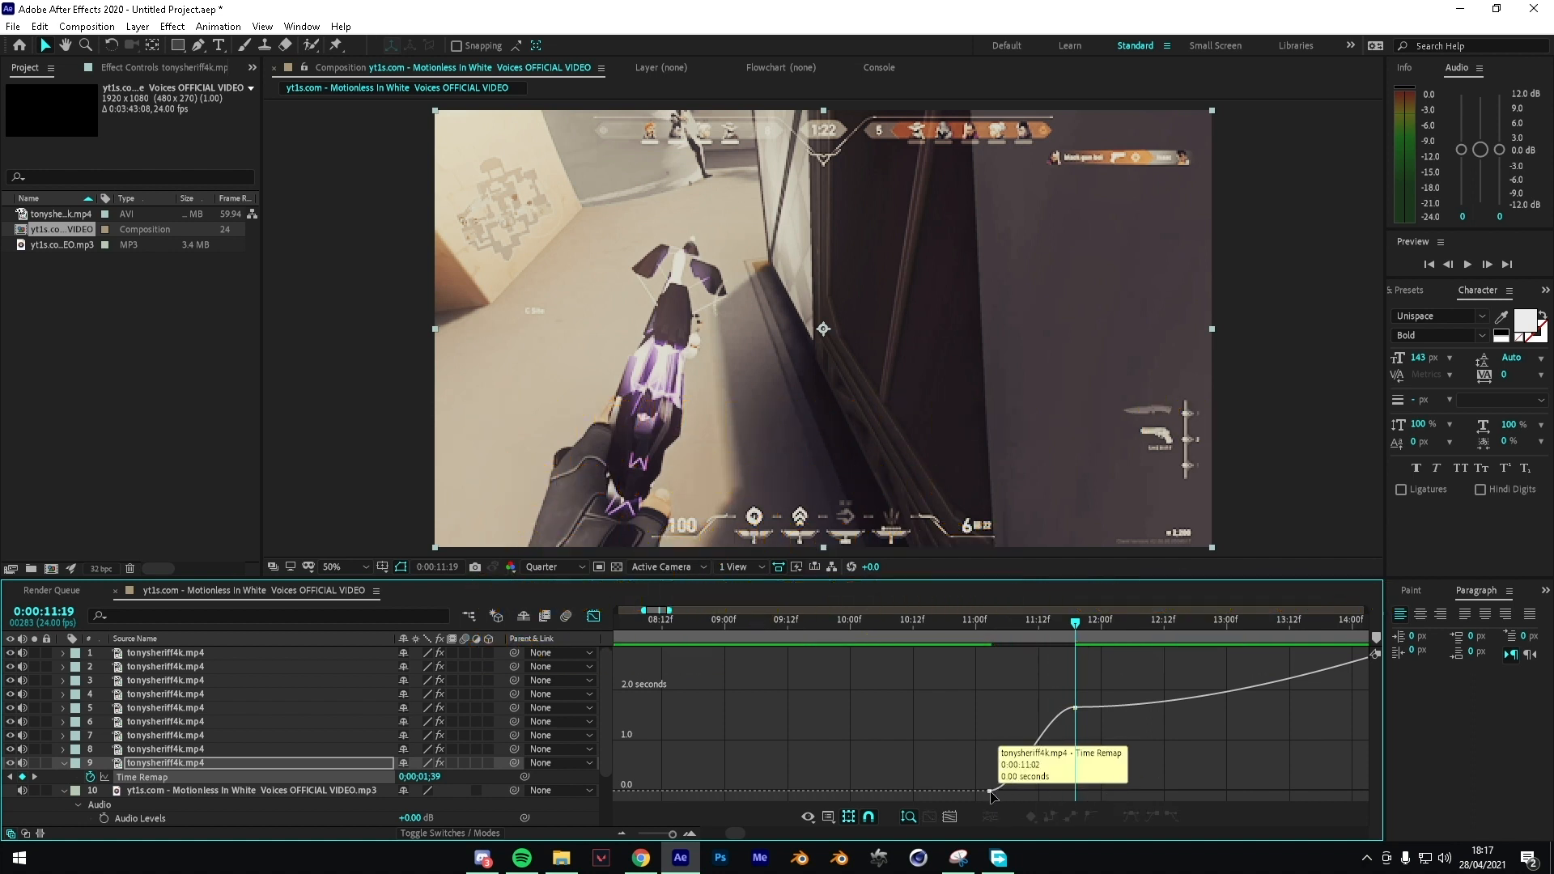
left_click(991, 793)
left_click_drag(1017, 791, 1081, 783)
left_click_drag(1019, 640, 972, 640)
key("space")
key("space")
key("space")
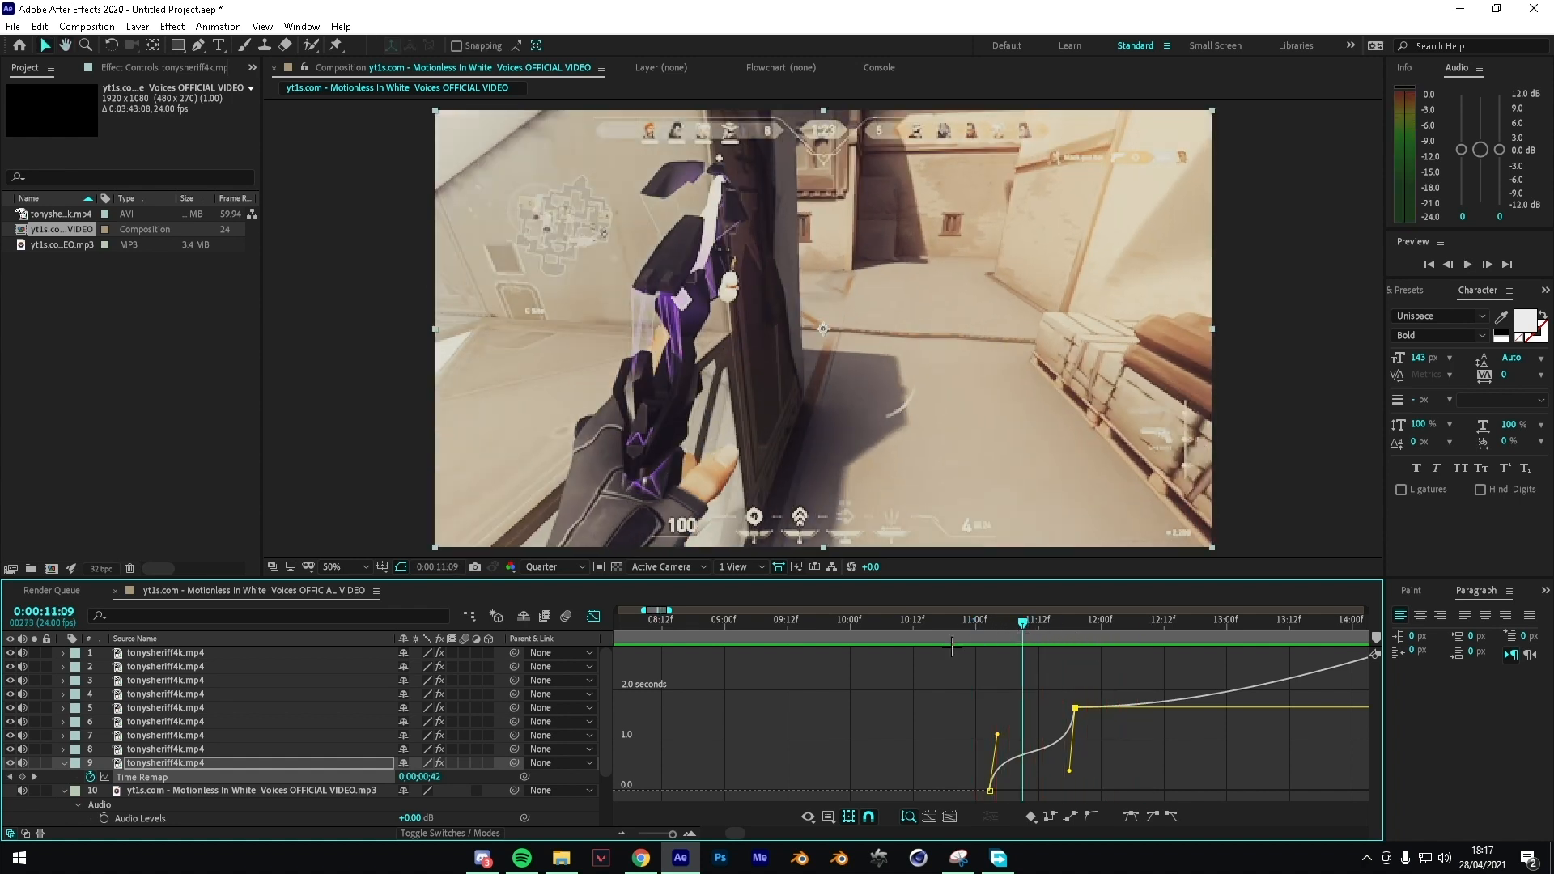
Step: Return to the layer bars, reselect both Time Remap keyframes of the first clip piece, and reopen the graph editor
left_click(594, 617)
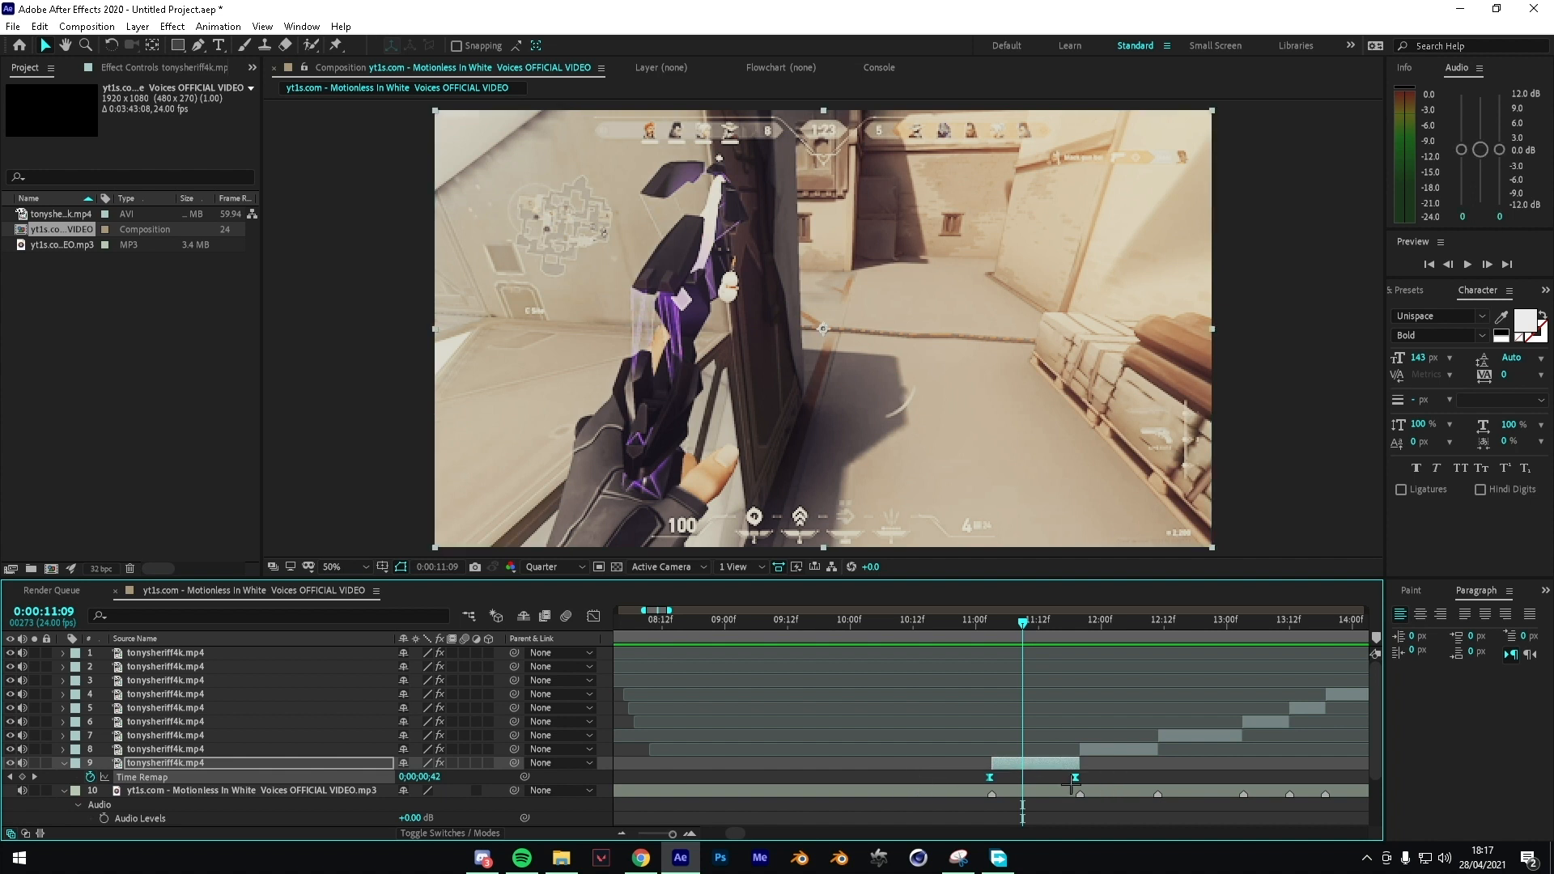
left_click(1159, 786)
left_click_drag(1159, 787, 956, 775)
left_click(1148, 795)
left_click_drag(1135, 770, 920, 796)
left_click_drag(1125, 776, 932, 790)
left_click(1140, 782)
left_click_drag(1131, 773, 1042, 794)
left_click_drag(1030, 637, 1087, 628)
left_click(1115, 785)
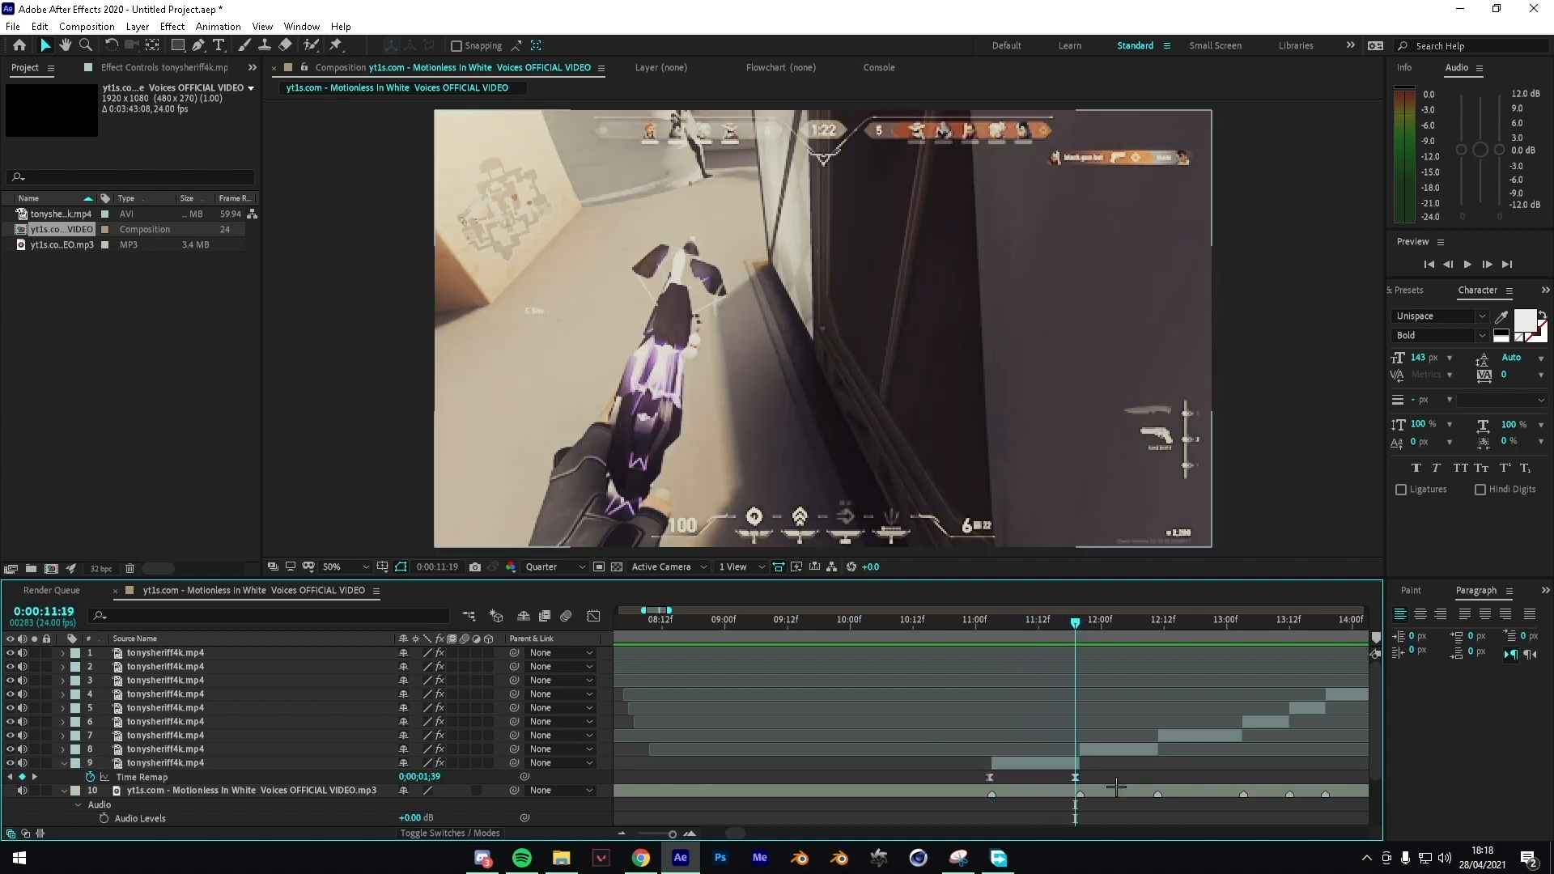
left_click_drag(1122, 770, 947, 789)
mouse_move(1084, 644)
left_mouse_down()
mouse_move(1023, 645)
mouse_move(1083, 634)
left_mouse_up()
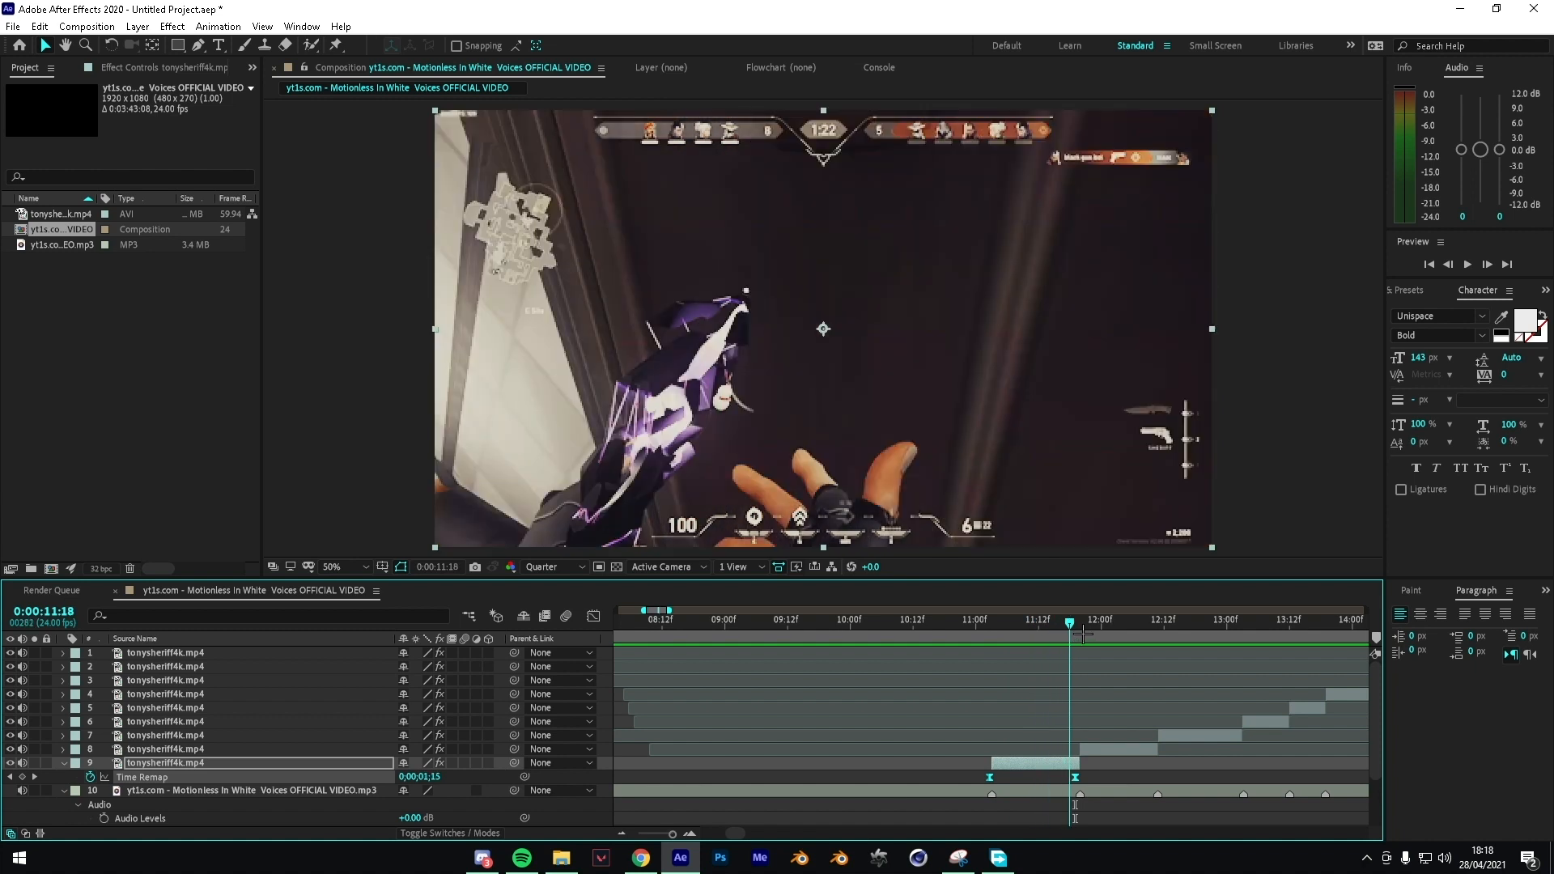
left_click(1137, 785)
left_click_drag(1127, 772, 948, 789)
left_click(1116, 785)
left_click_drag(1117, 783, 978, 797)
left_click(594, 616)
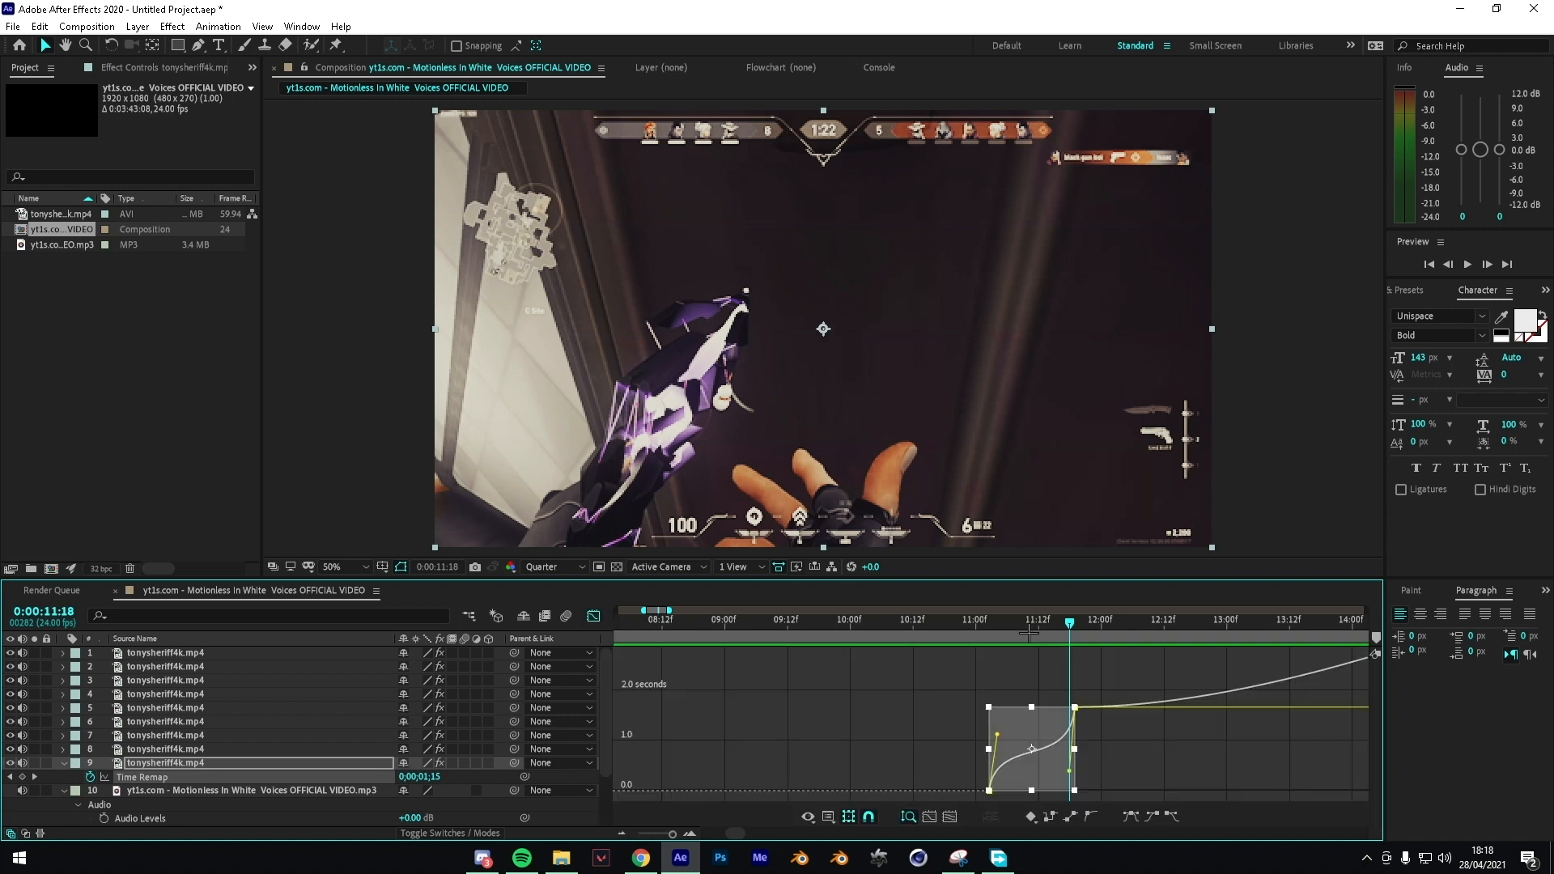
Step: Display the Time Remap speed graph, and switch back to the value graph
left_click_drag(1004, 620, 1043, 631)
right_click(879, 699)
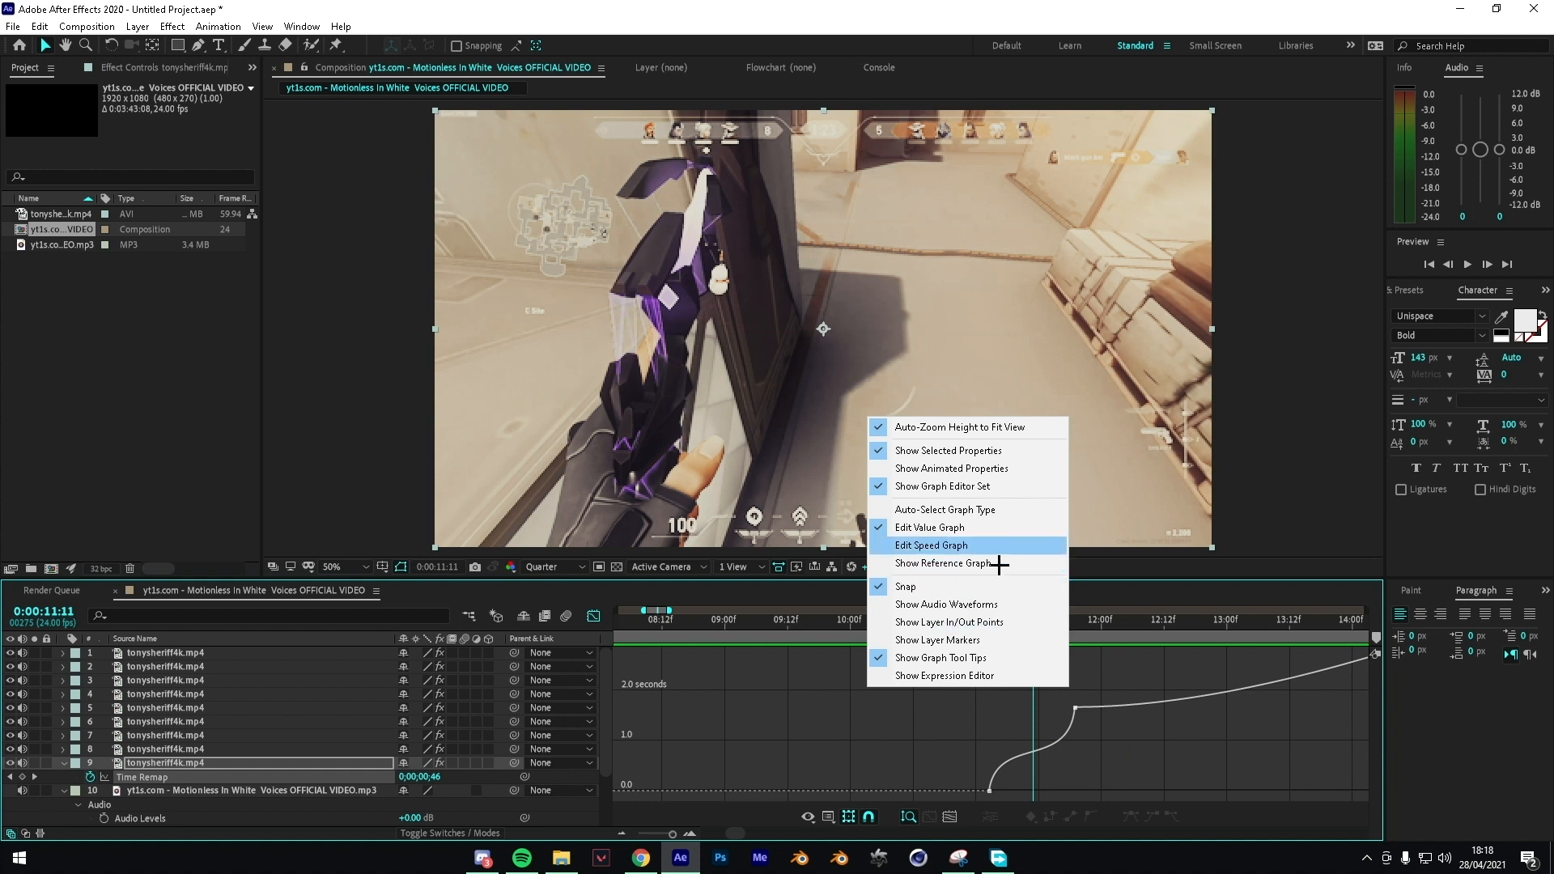
left_click(980, 544)
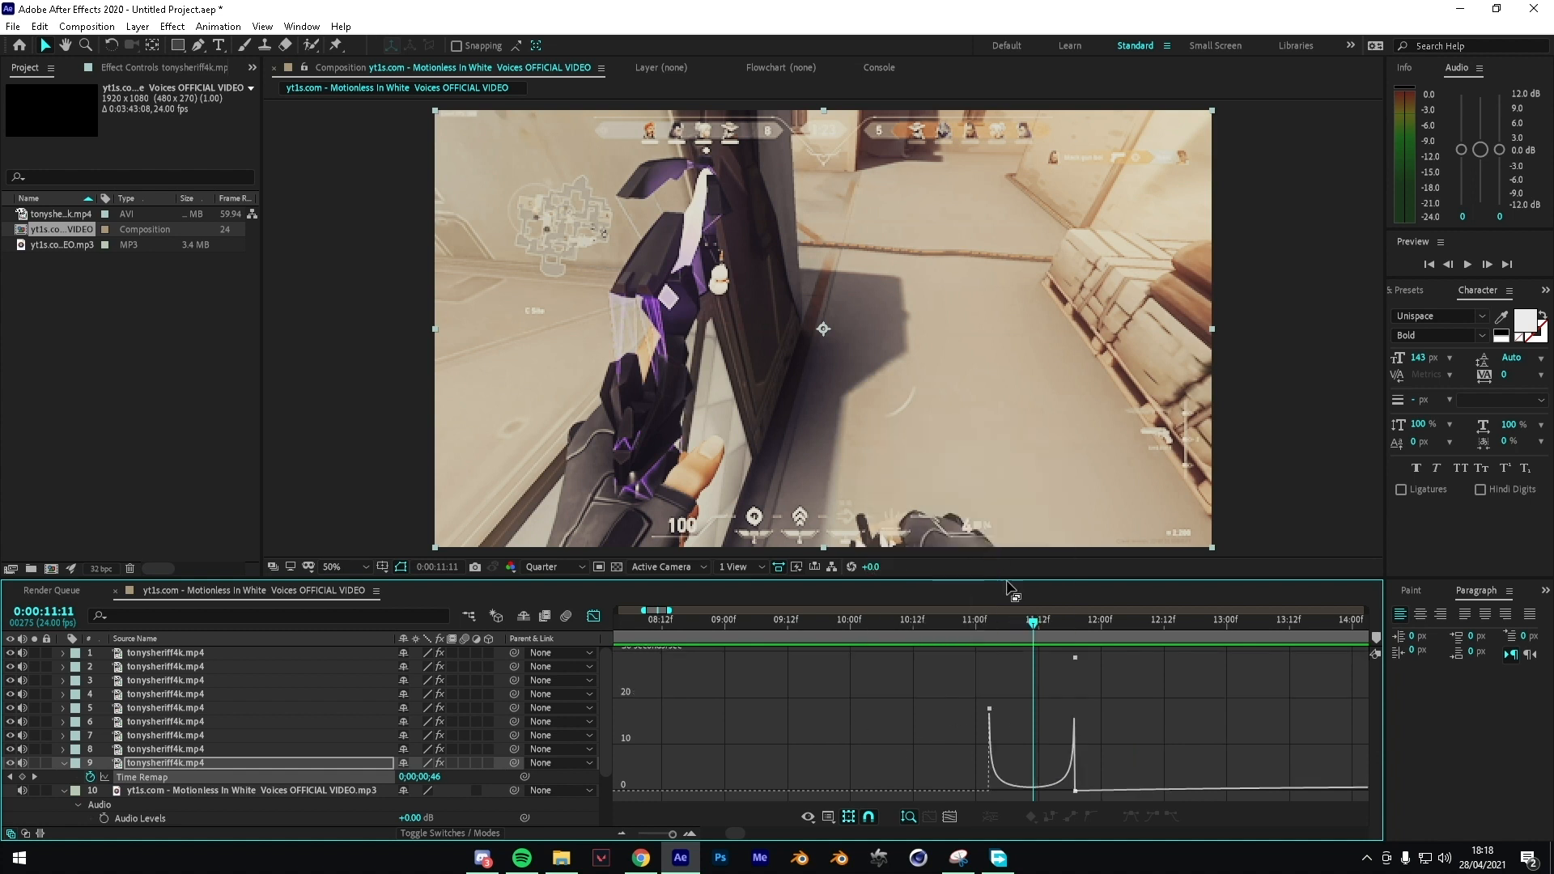
right_click(1062, 703)
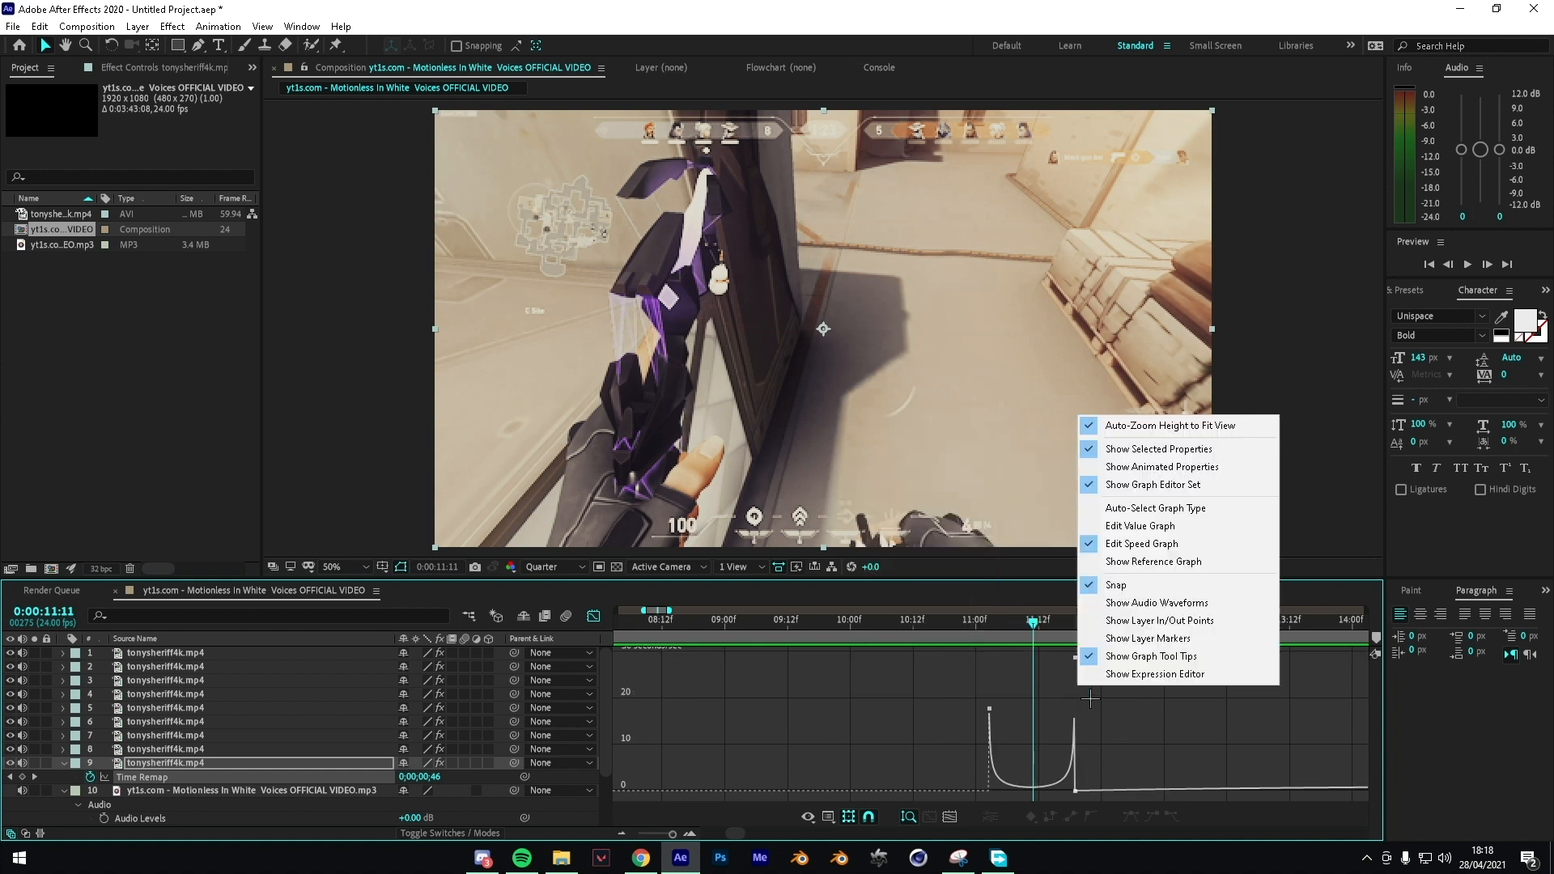
left_click(1116, 527)
Step: Extend the curve handles of both Time Remap keyframes slightly for a stronger mid-clip slowdown, and preview it from 0:00:10:22
mouse_move(1002, 775)
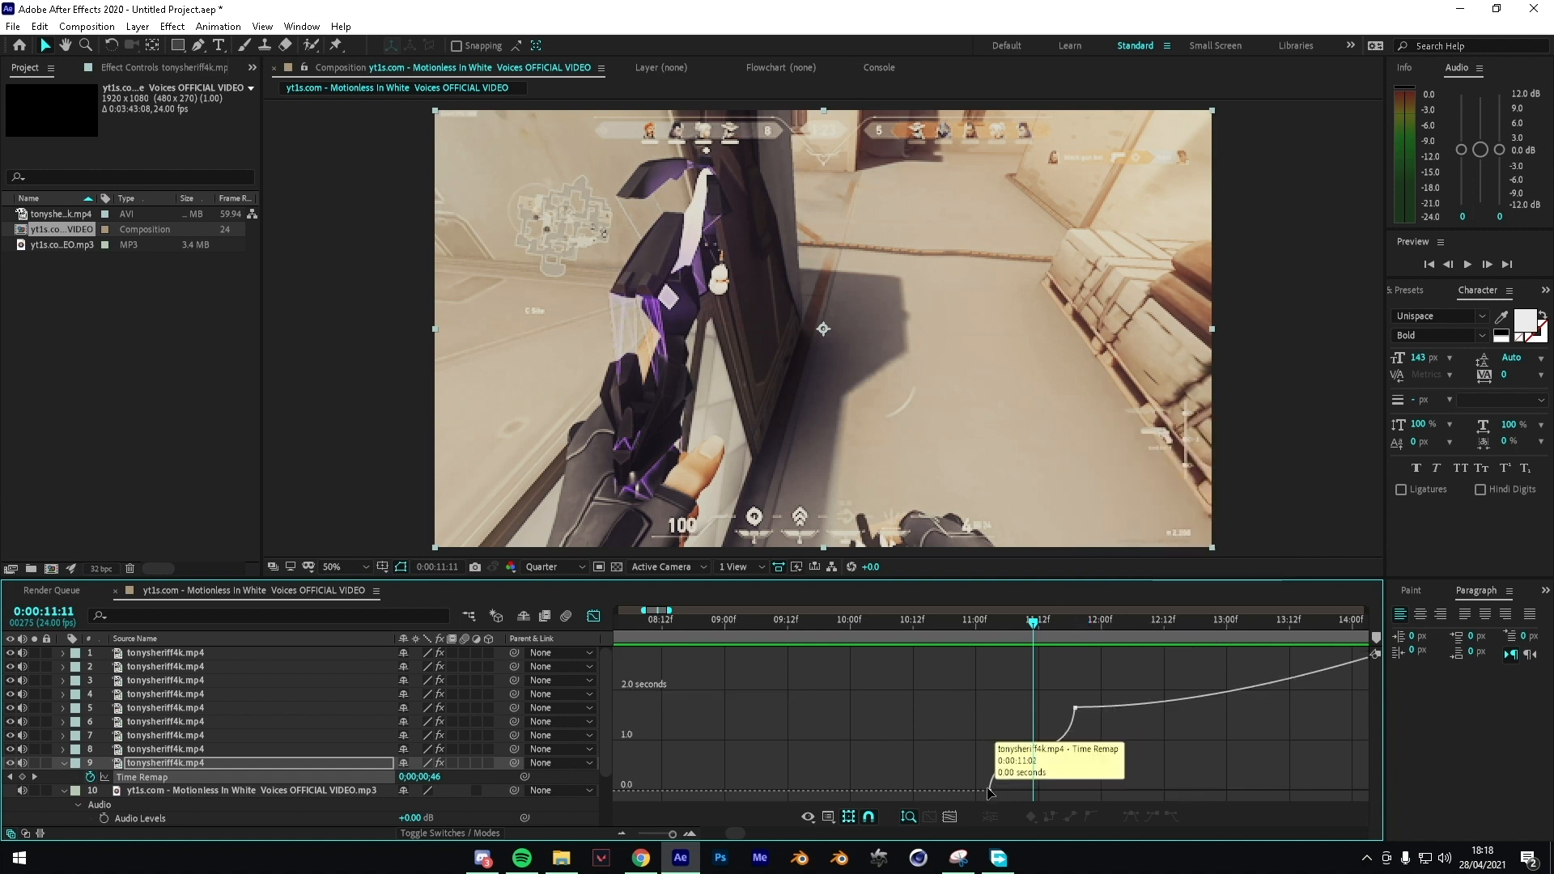
left_click(1118, 790)
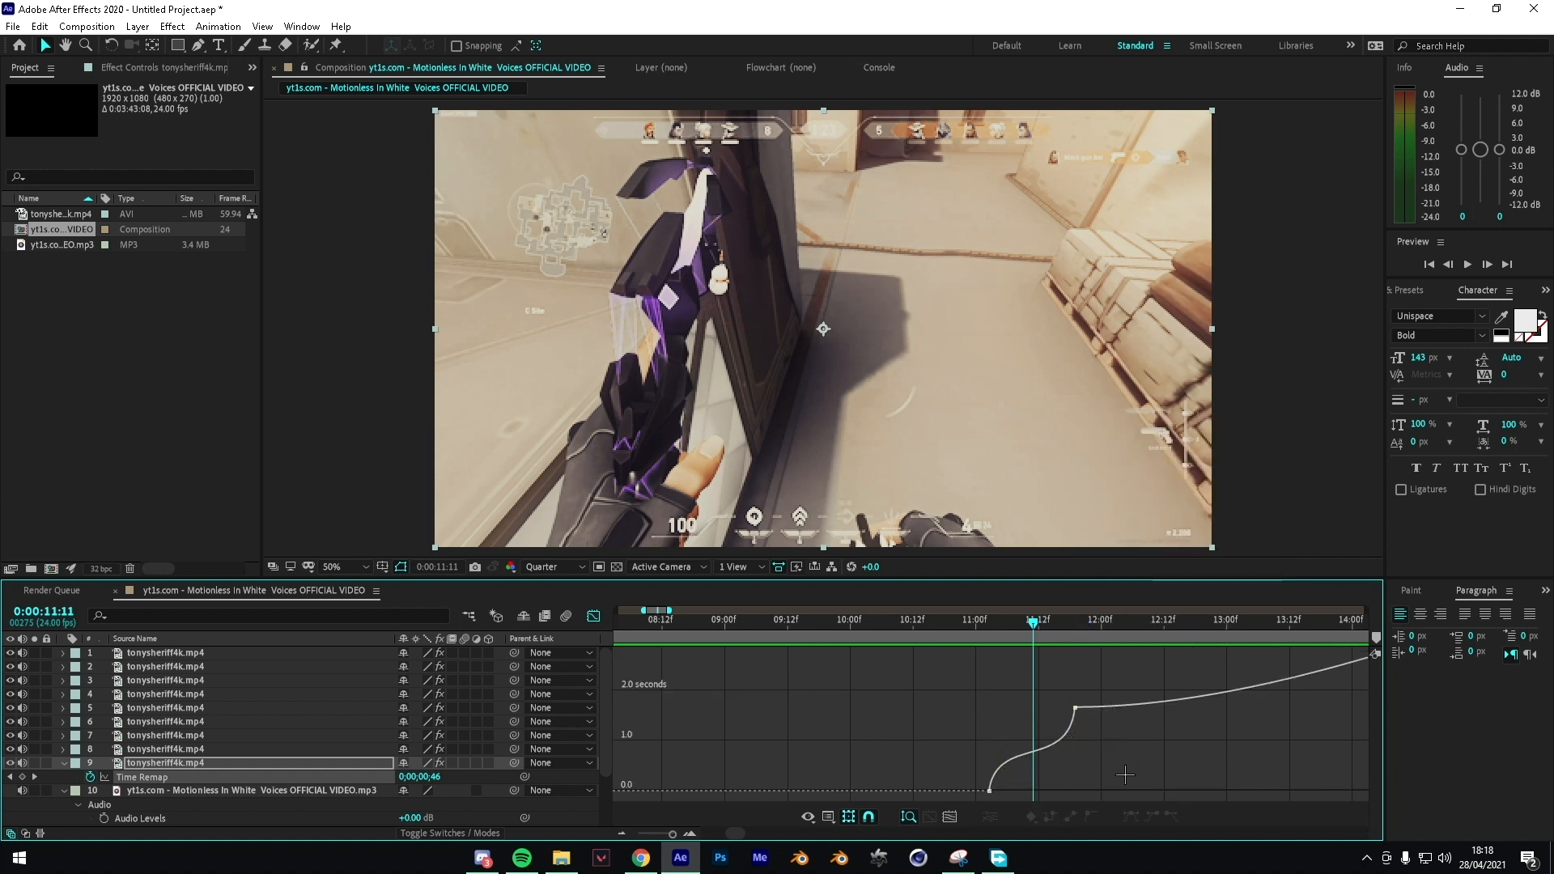
left_click(989, 791)
left_click_drag(997, 735, 997, 719)
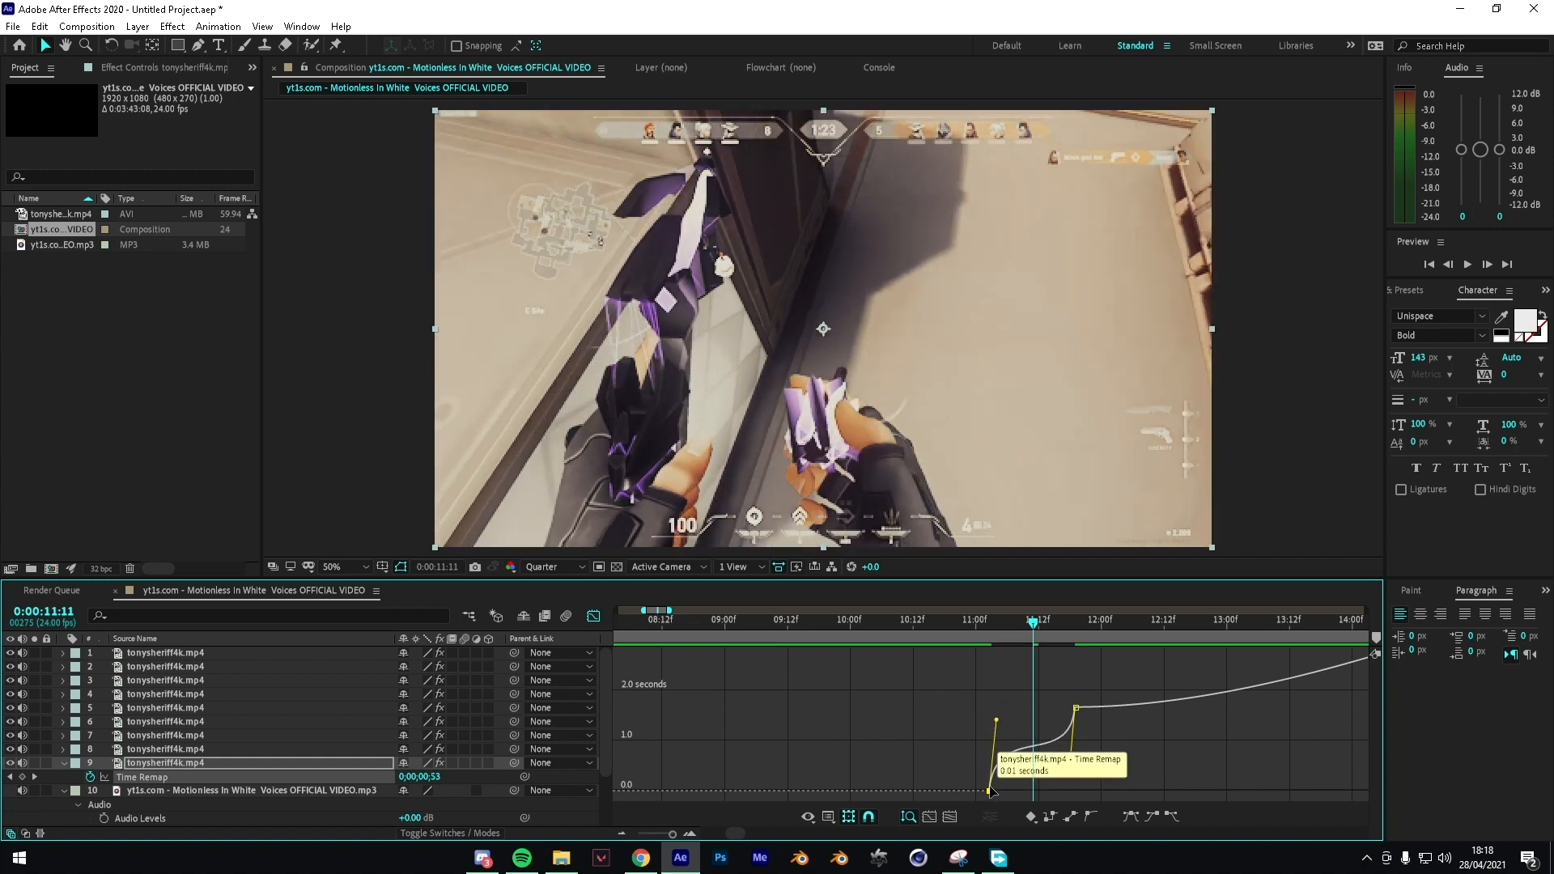
left_click_drag(1069, 770, 1070, 767)
left_click(965, 639)
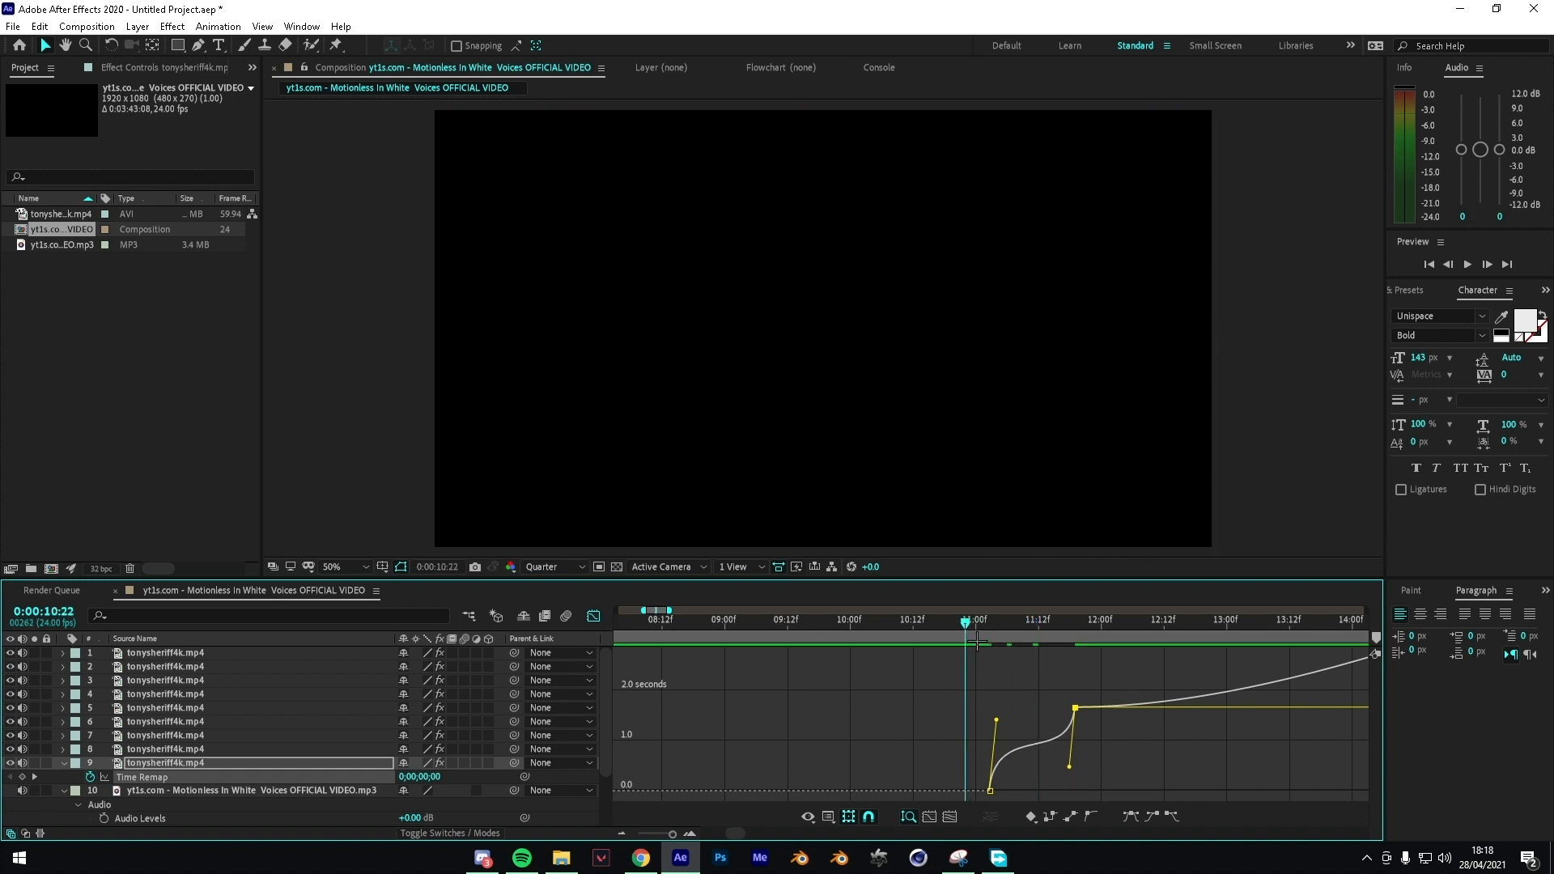
key("space")
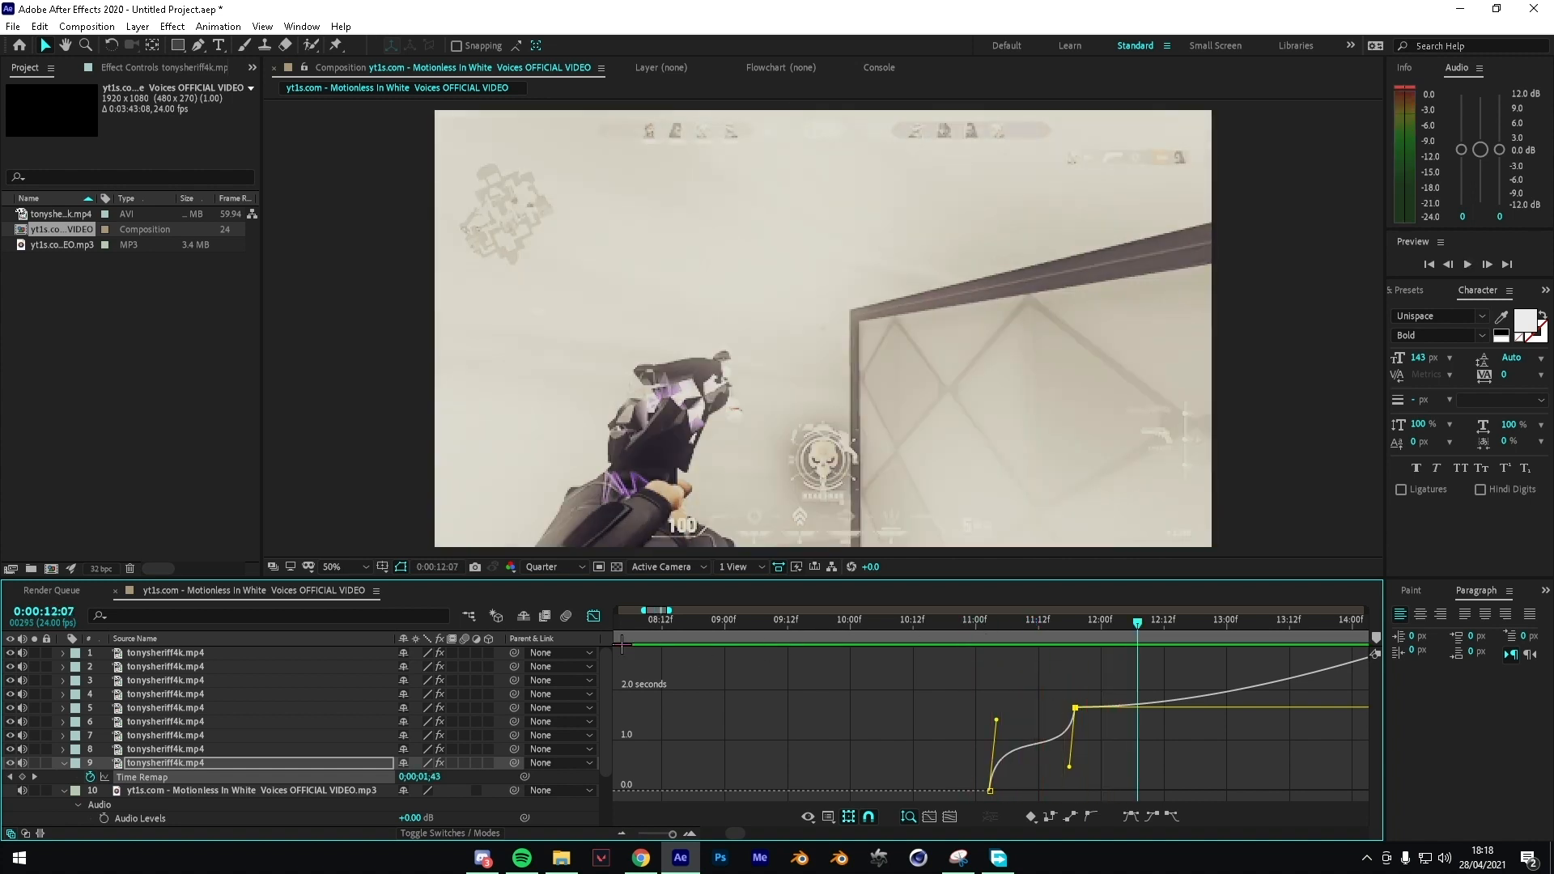
key("shift+F3")
key("space")
Step: Enable time remapping on the second clip piece and add a Time Remap keyframe at its first frame, 0:00:11:20
key("Page_Down")
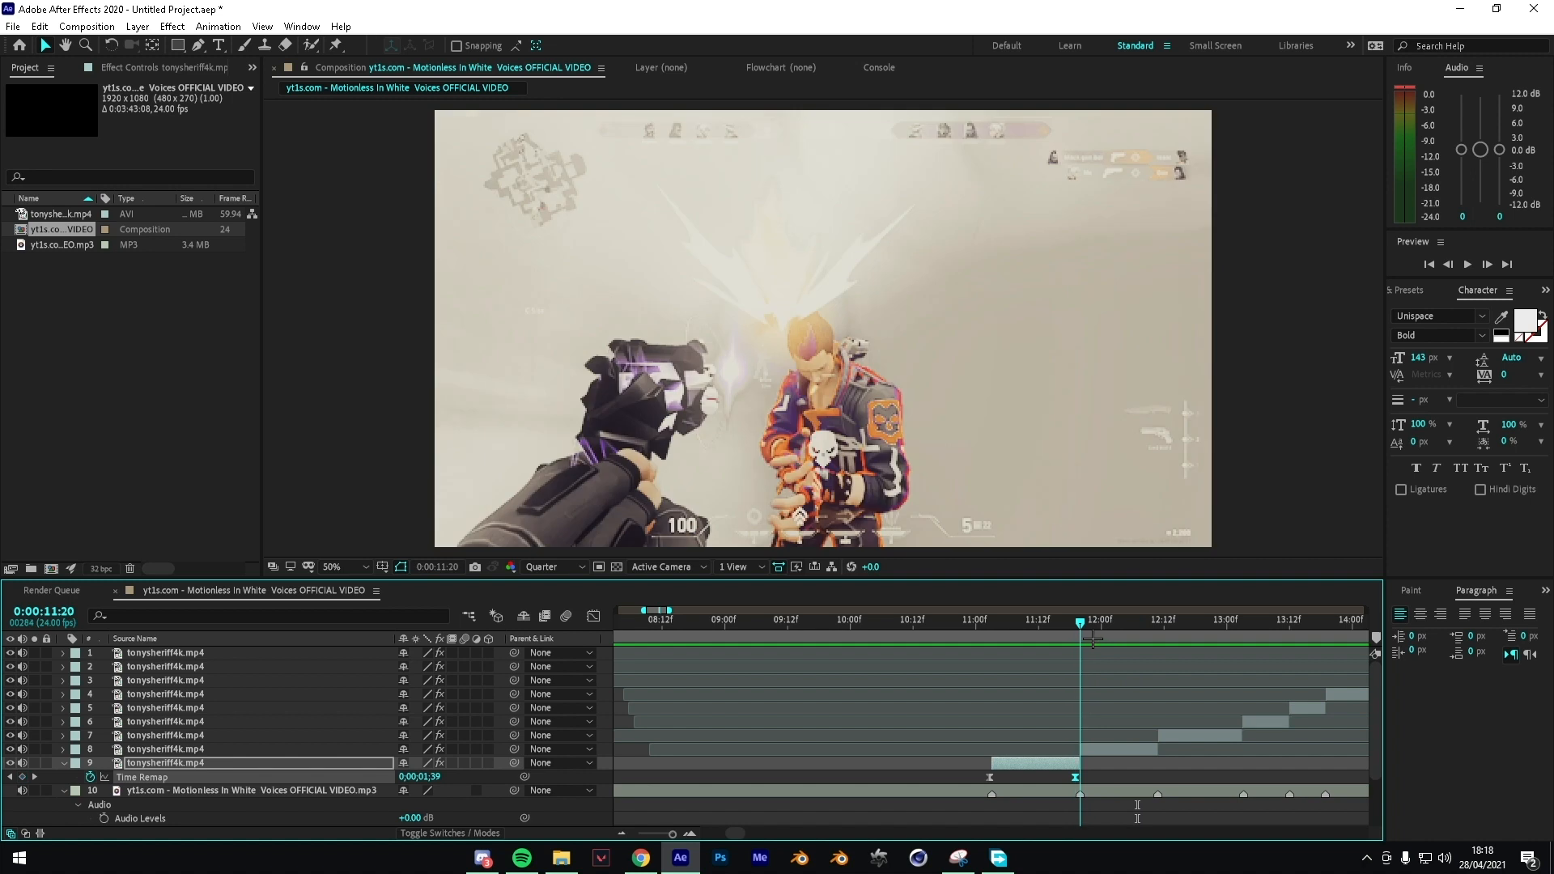
left_click(1111, 752)
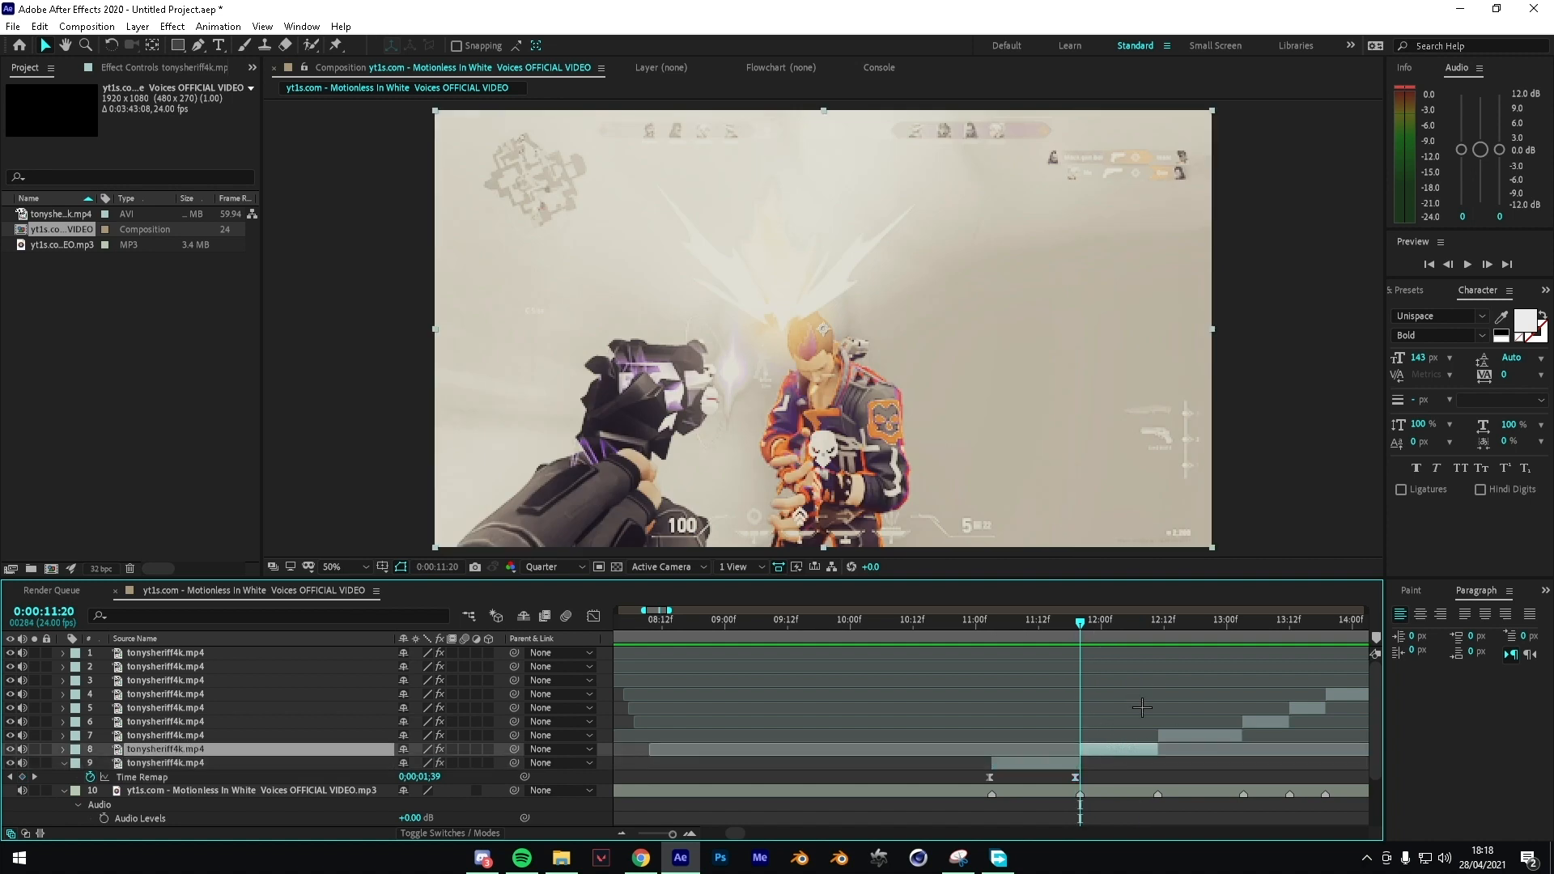
key("ctrl+alt+t")
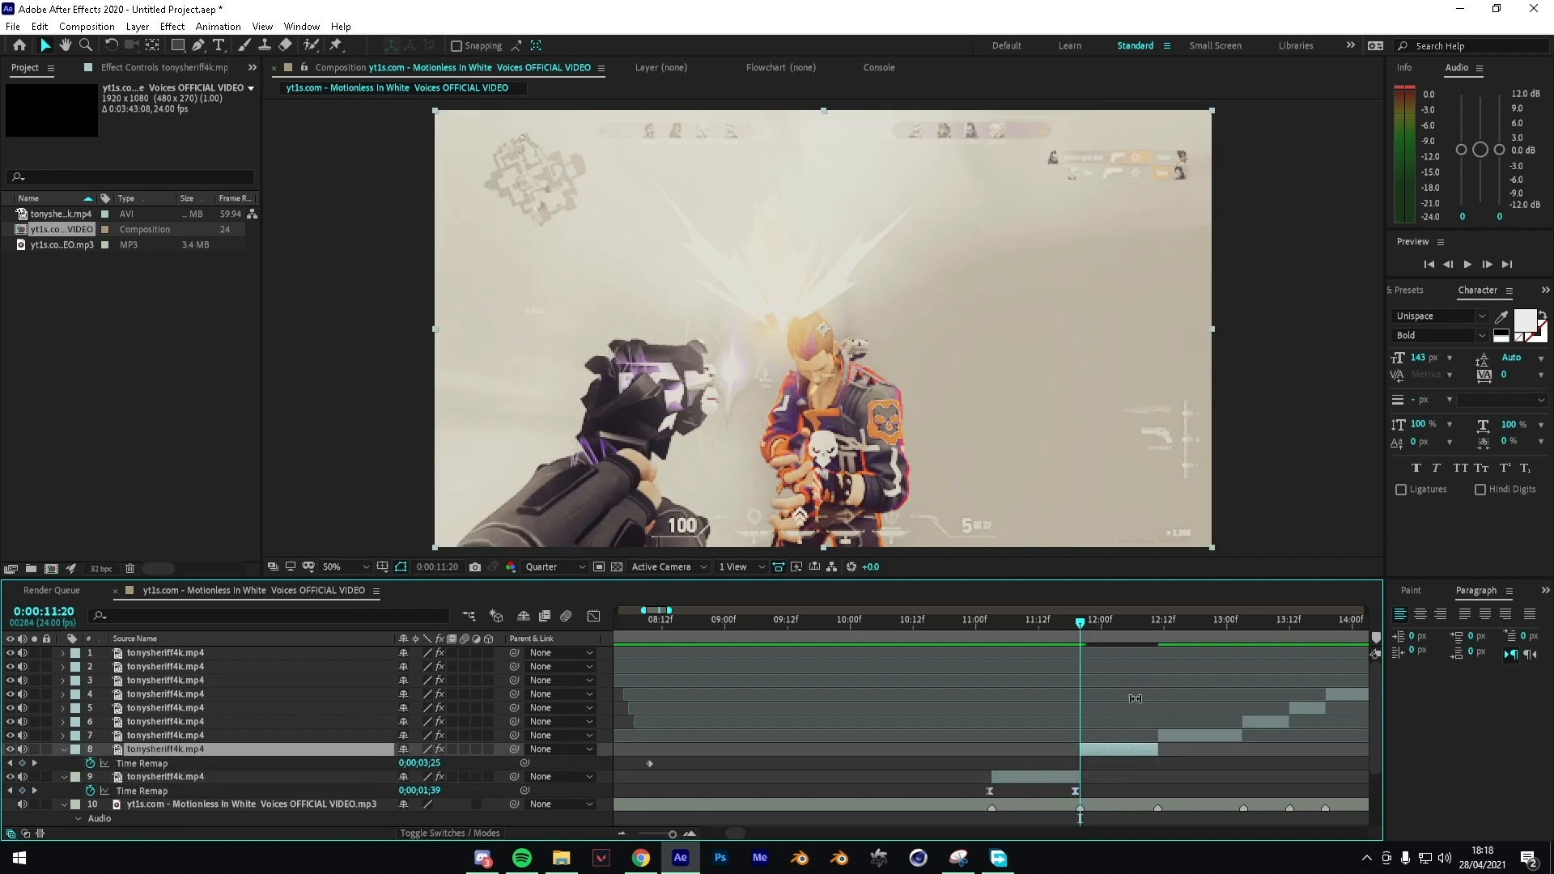
left_click(22, 763)
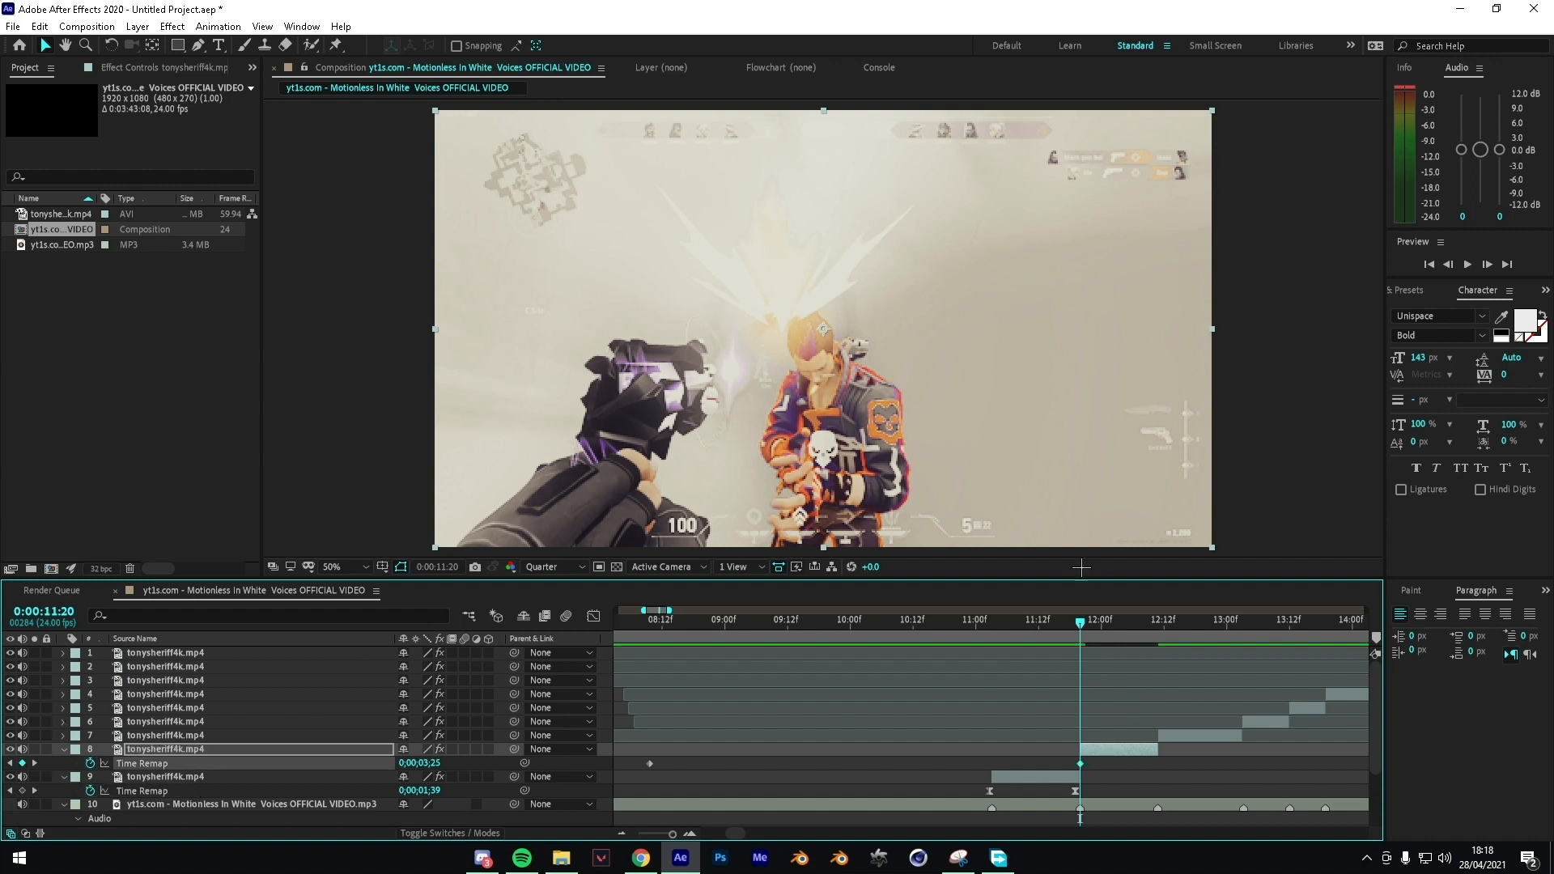
Step: Add a Time Remap keyframe of 0;00;03;41 at 0:00:12:10 on the second clip piece, and Easy Ease its two keyframes within the piece
left_click_drag(1110, 640, 1165, 635)
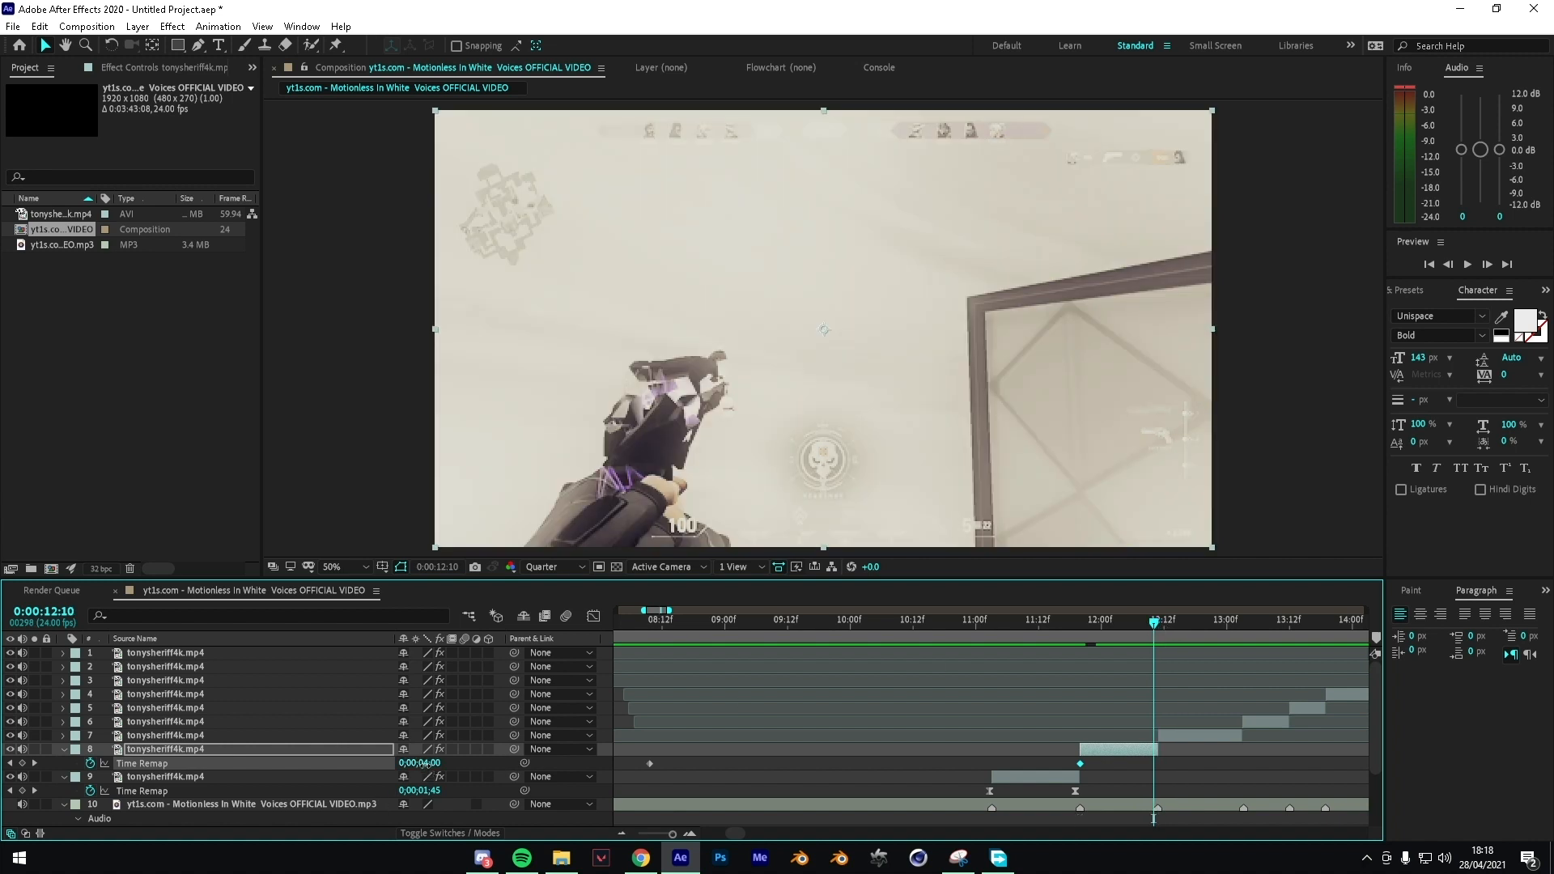
left_click_drag(423, 764, 391, 747)
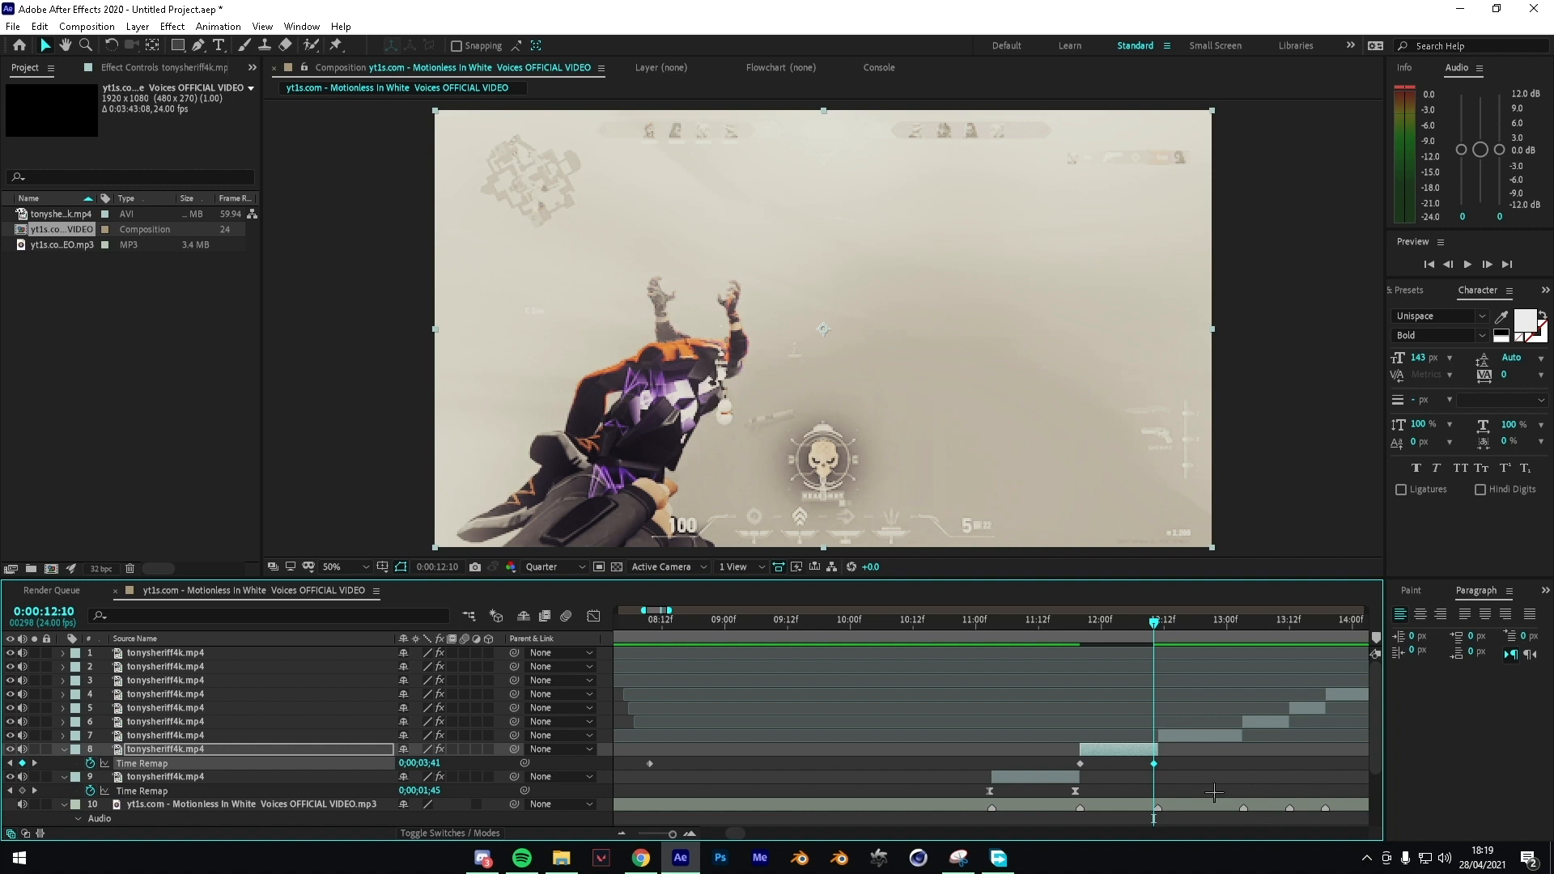
left_click_drag(1202, 786, 1046, 760)
key("F9")
Step: Open the graph editor and angle the inner handles of the second piece's two keyframes into a fast-slow-fast curve
mouse_move(1120, 642)
left_mouse_down()
mouse_move(1058, 622)
mouse_move(1107, 636)
left_mouse_up()
left_click(594, 616)
left_click(1203, 739)
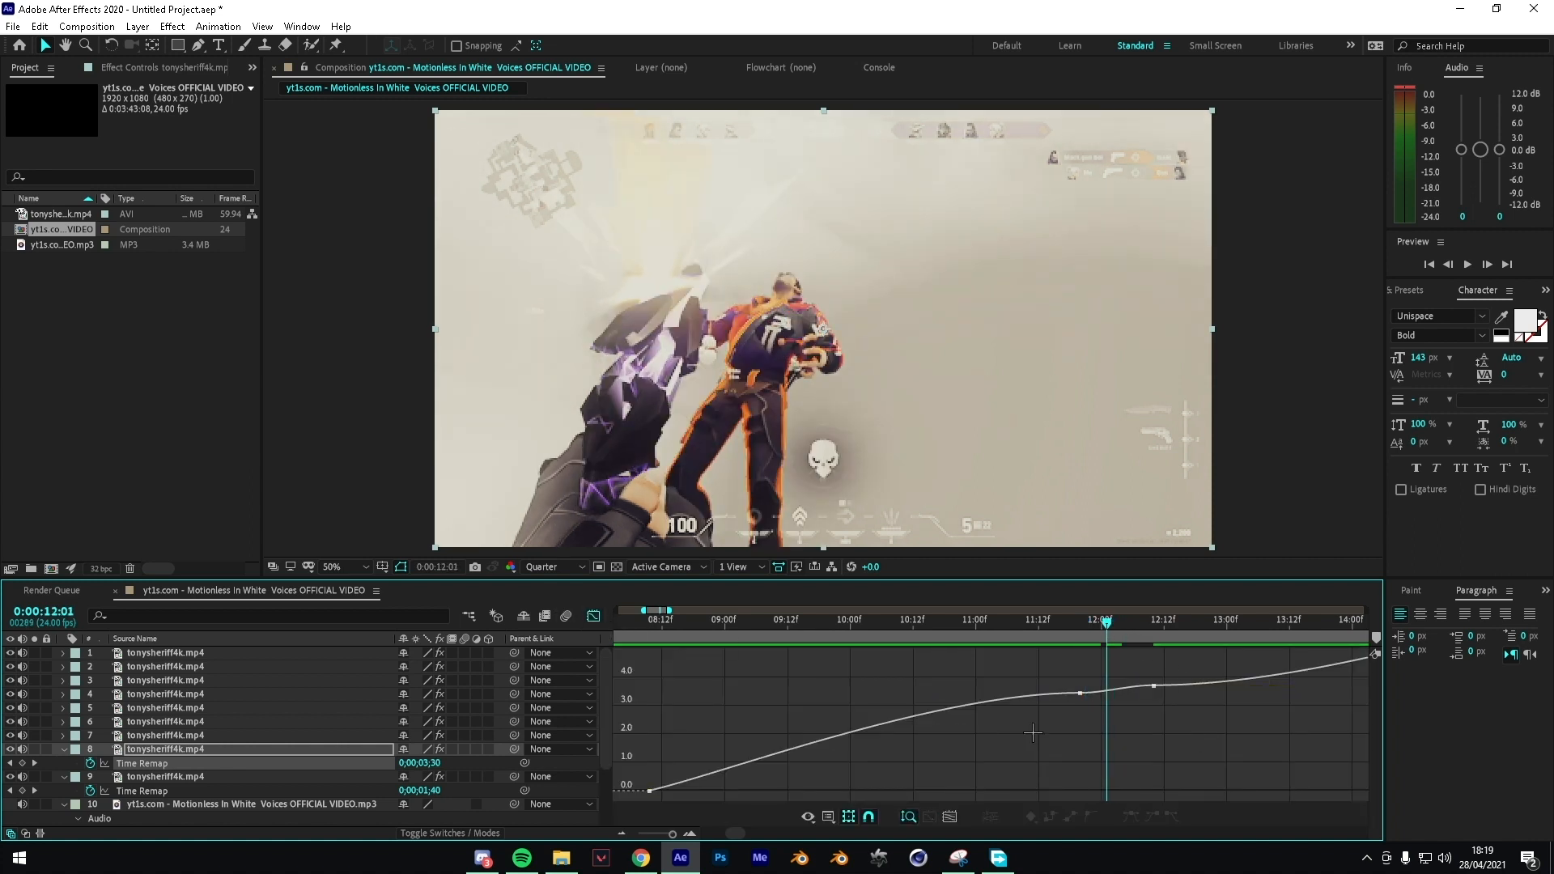
key("d")
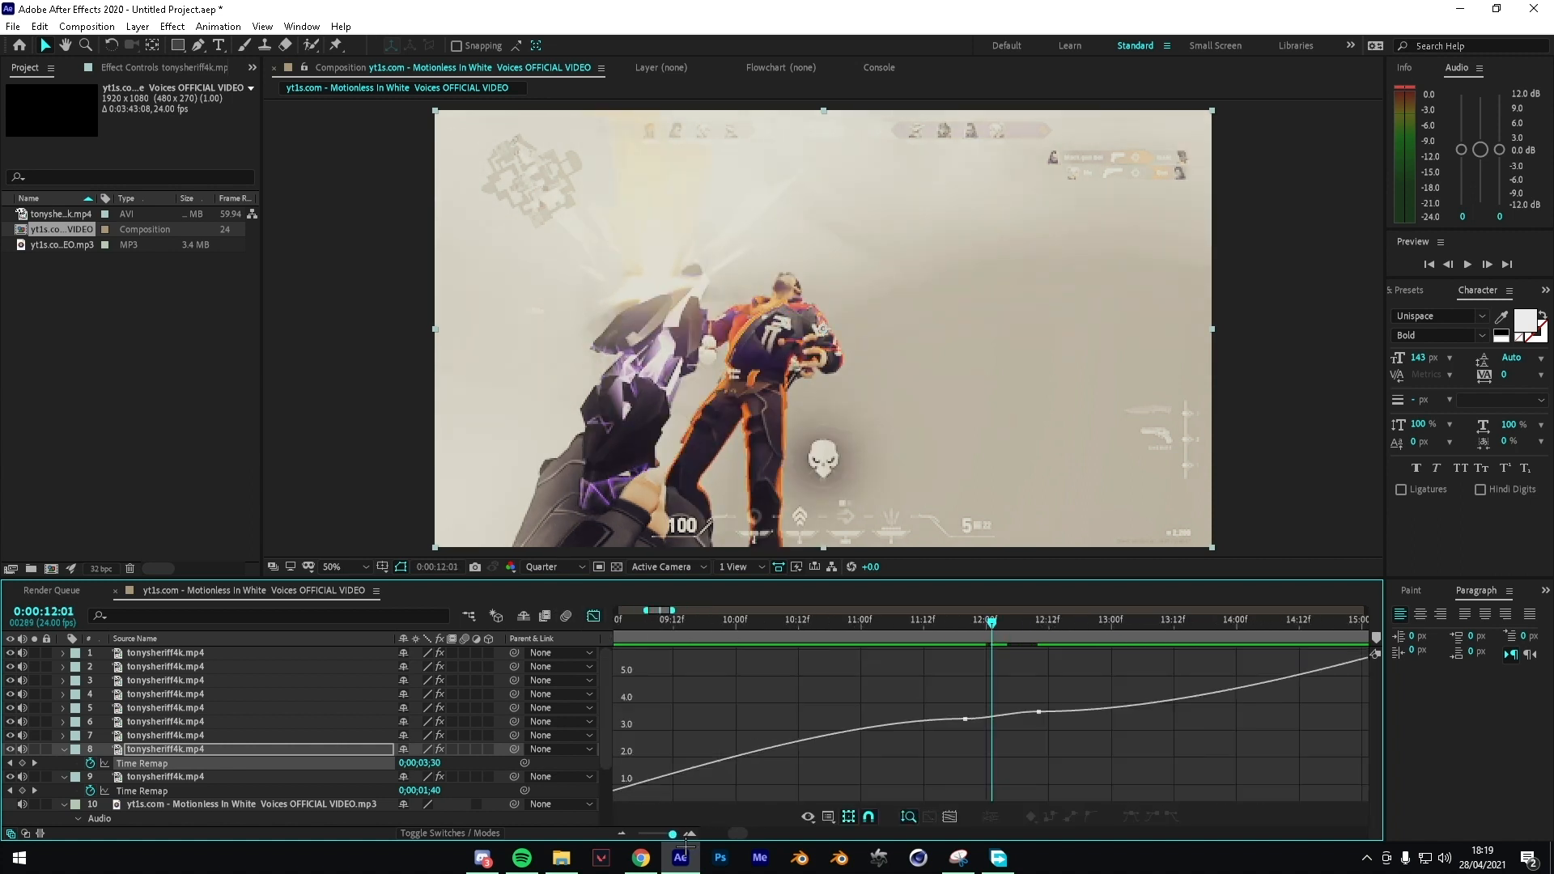
left_click_drag(671, 837, 673, 837)
key("equal")
key("equal")
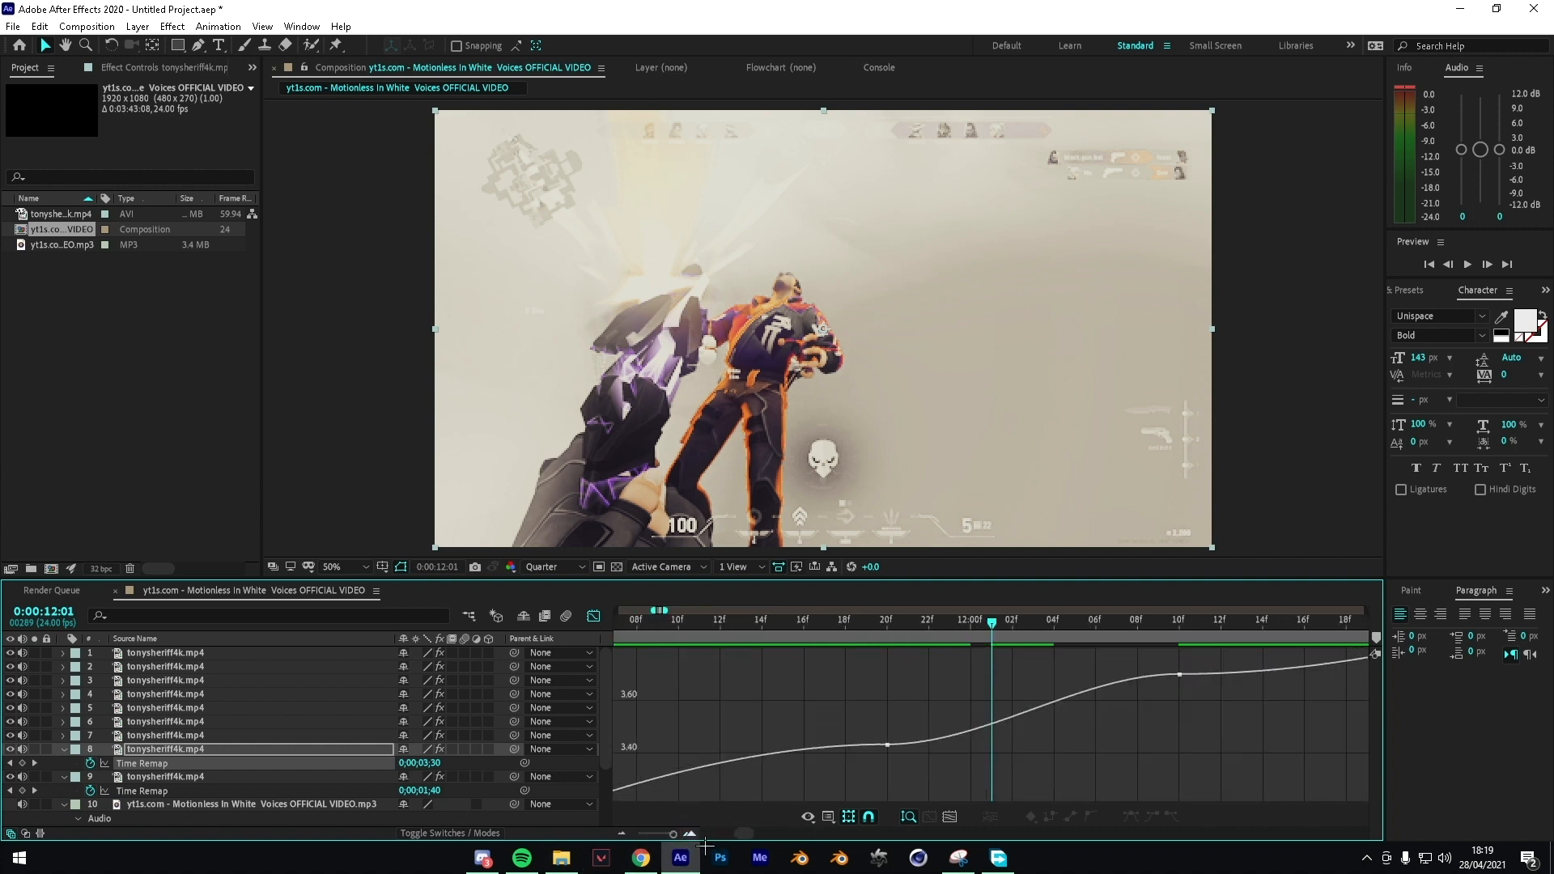
left_click(888, 746)
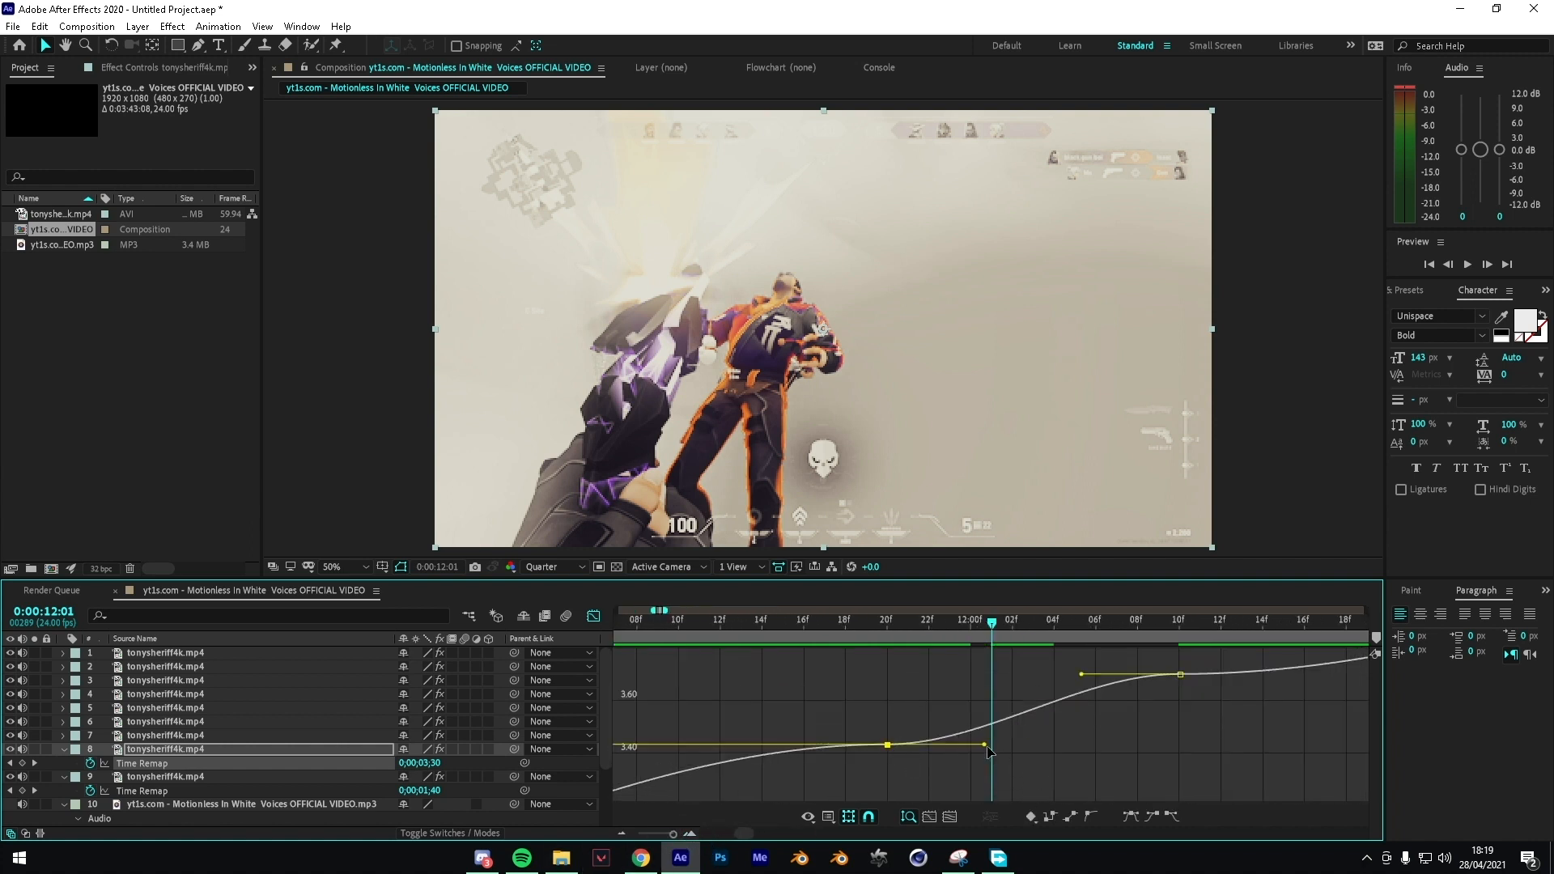
left_click_drag(985, 745, 914, 665)
left_click_drag(1082, 675, 1131, 722)
Step: Preview the second clip piece's speed curve from 0:00:11:17, and check the frame at 0:00:12:03
left_click_drag(914, 665, 826, 633)
key("space")
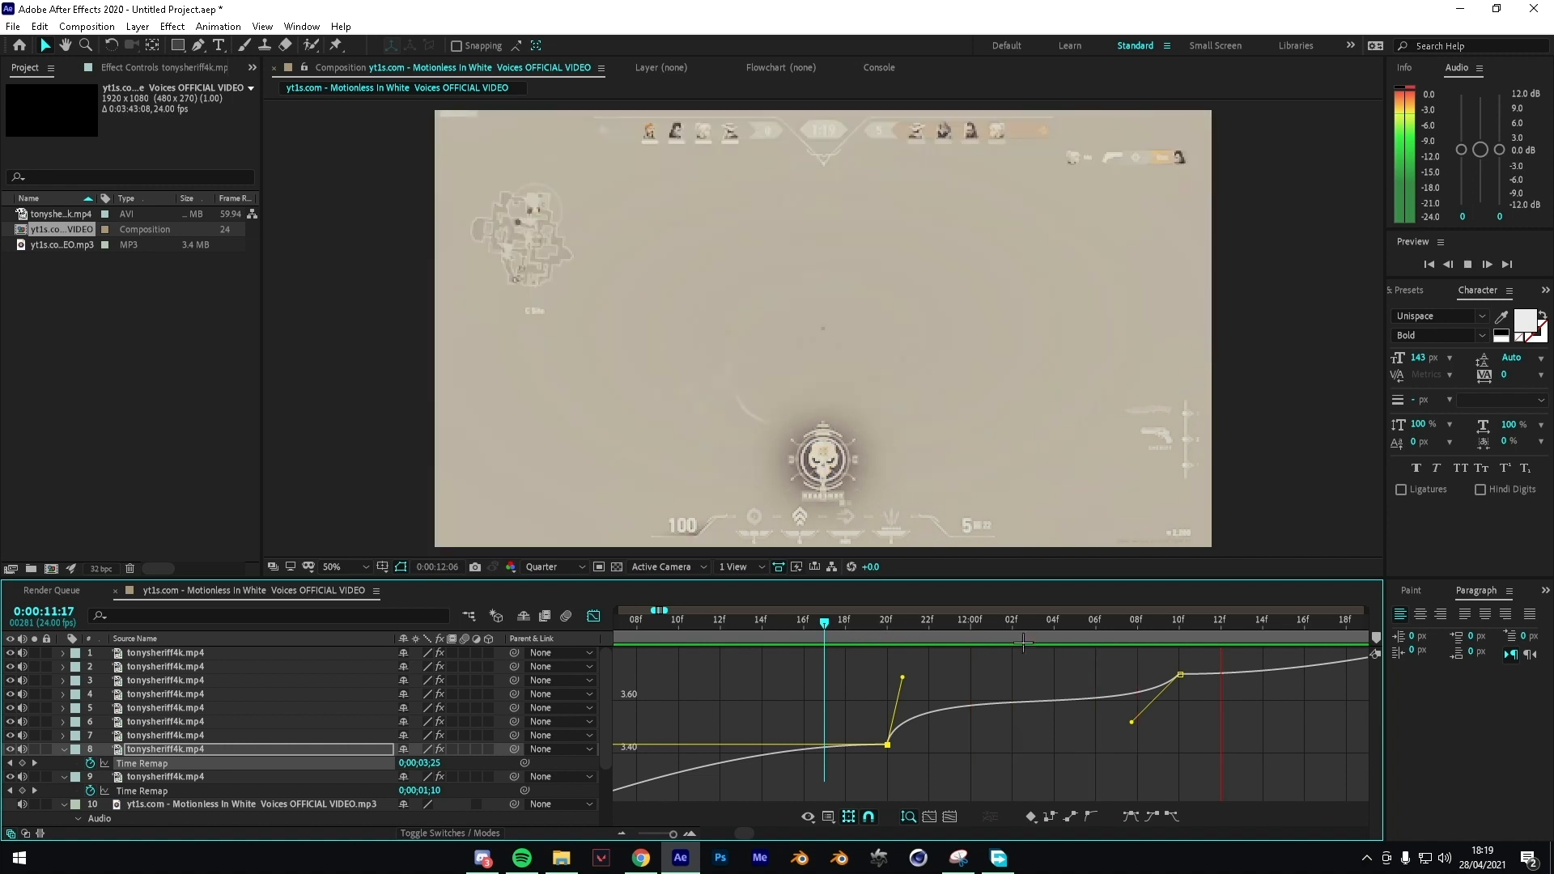
key("space")
left_click_drag(994, 634, 1043, 628)
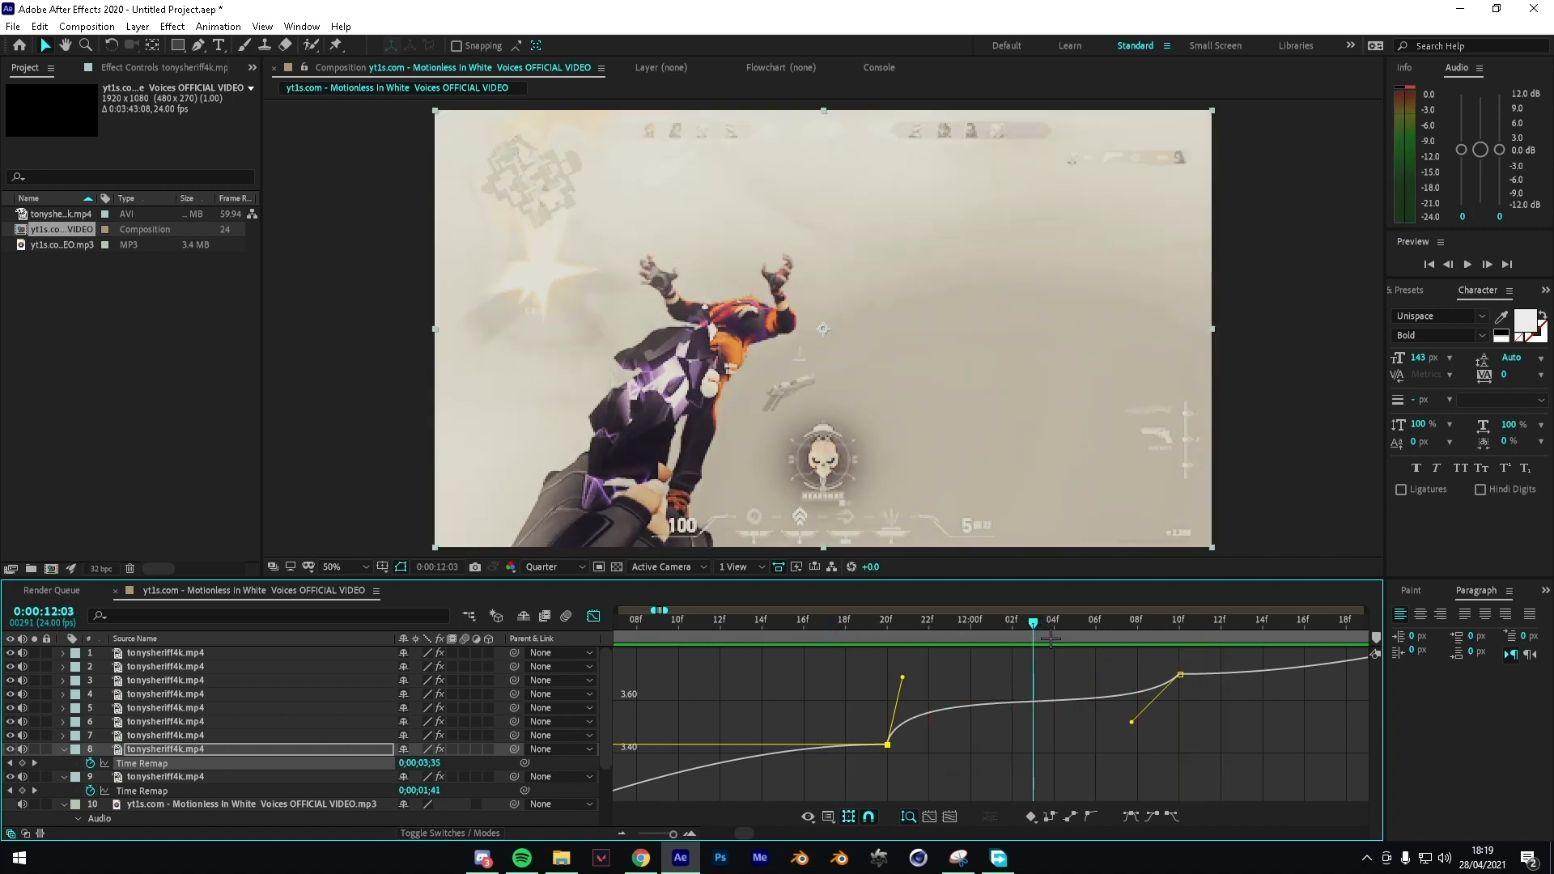
Step: Make the inner handles of both Time Remap keyframes nearly vertical for sharper speed changes at the second piece's ends
left_click_drag(1134, 728, 1175, 729)
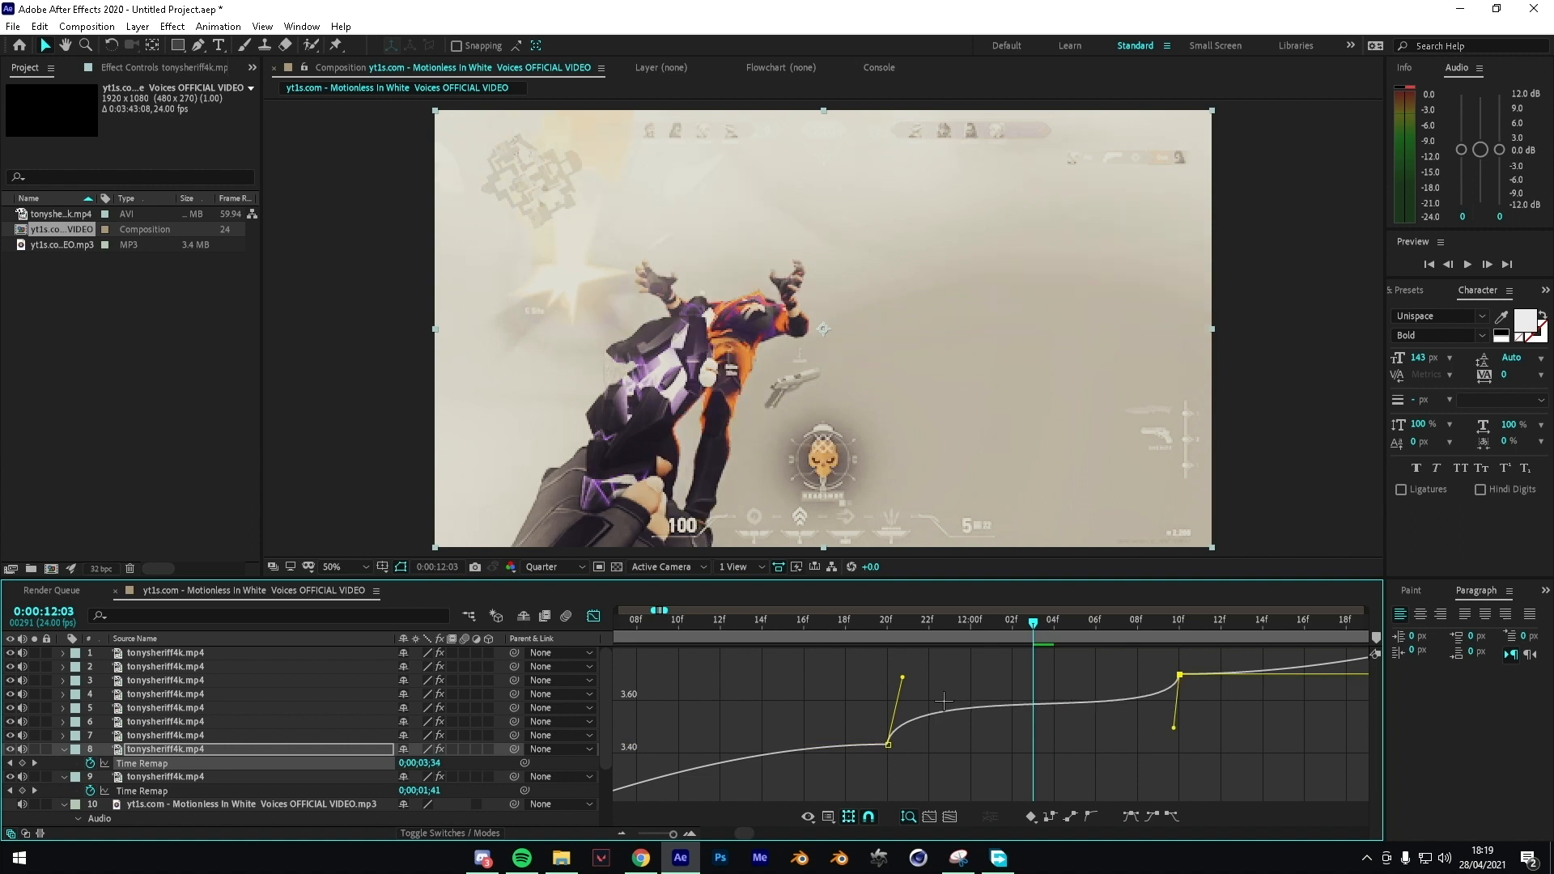
left_click_drag(902, 678, 891, 671)
left_click_drag(865, 697, 856, 677)
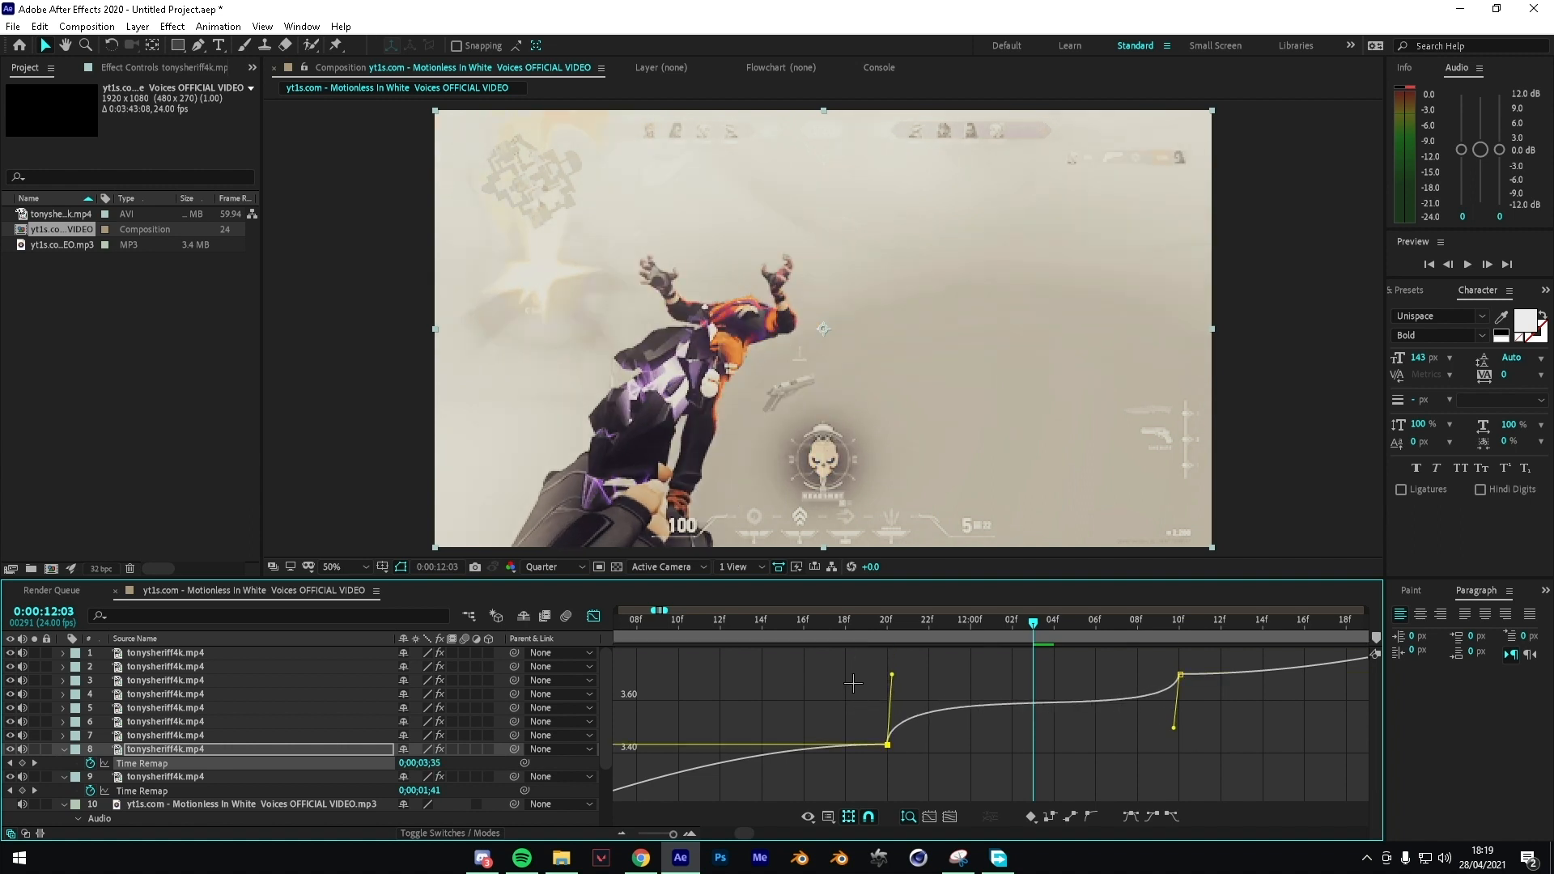
Step: Try lengthening both keyframe handles vertically until the second piece's time curve dips backwards in the middle
left_click_drag(1176, 733, 1208, 768)
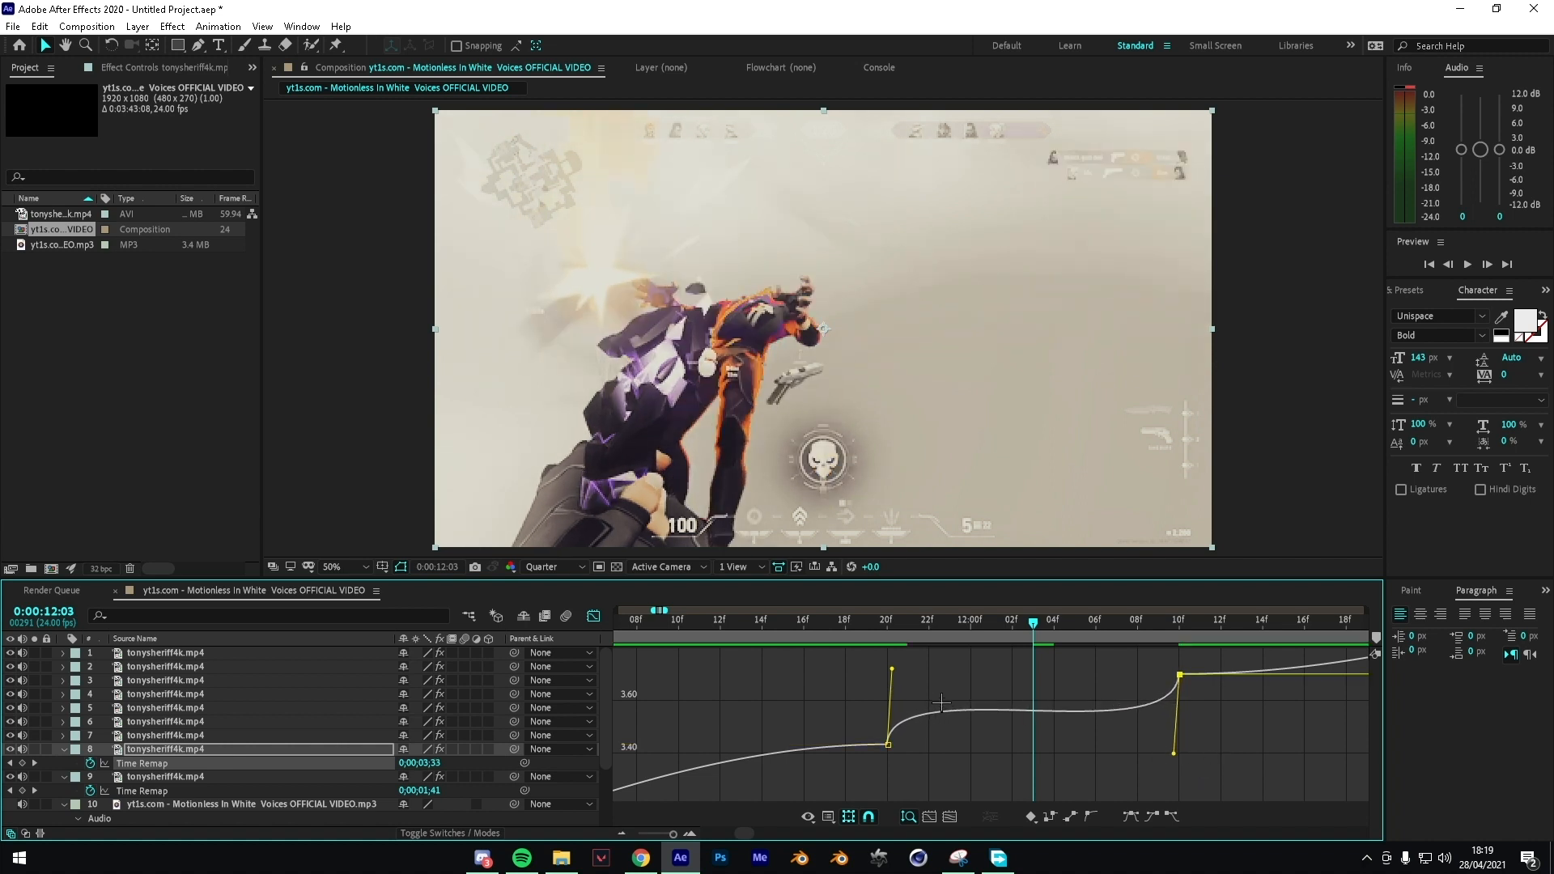
left_click_drag(908, 685, 902, 710)
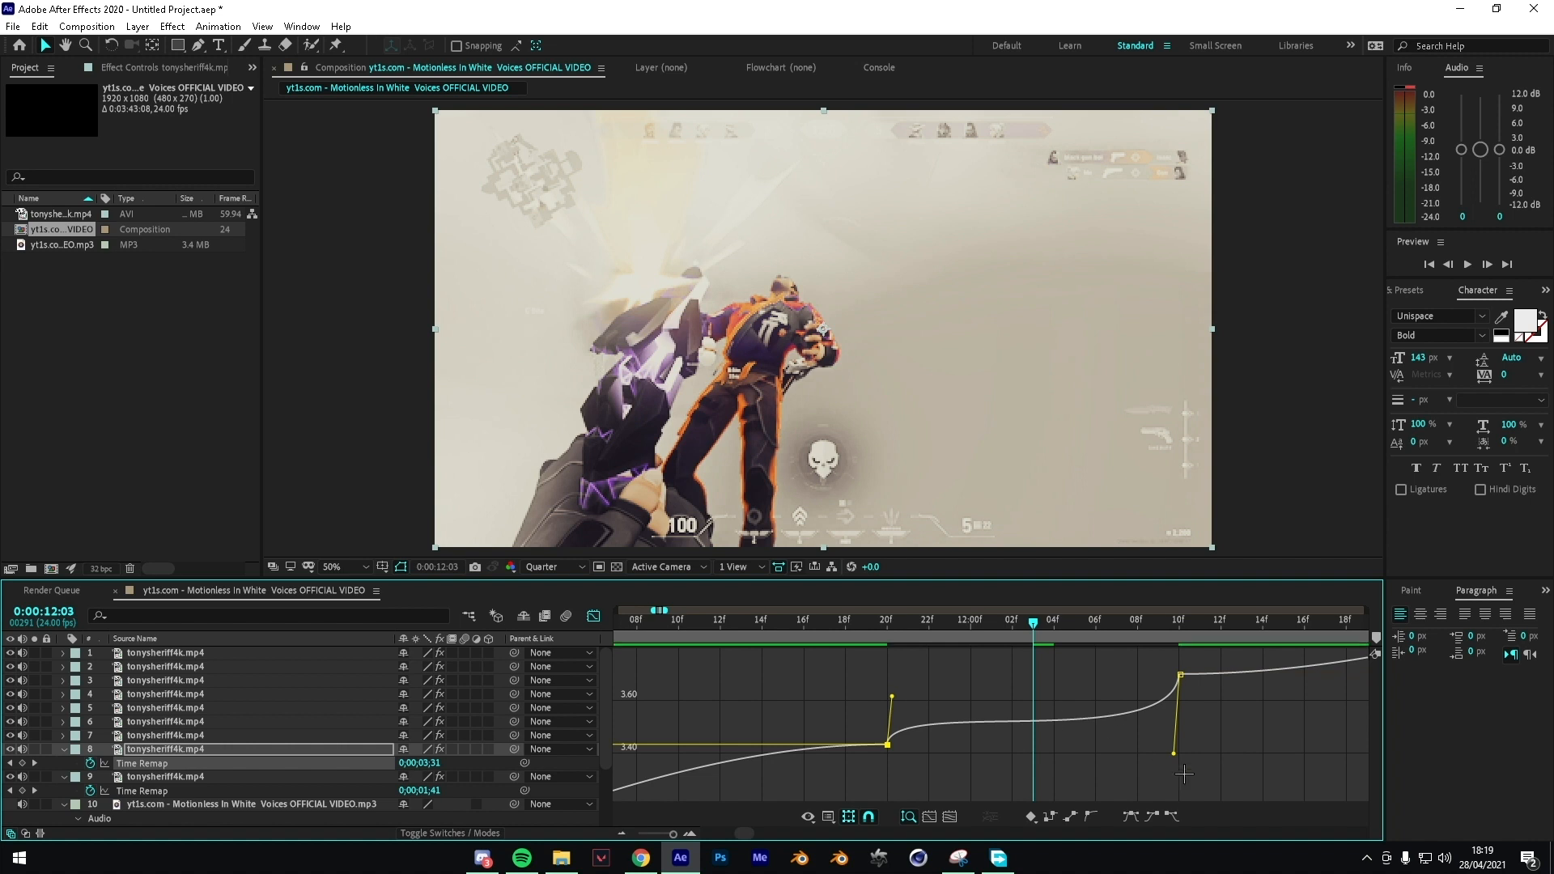
left_click_drag(1176, 759, 1175, 802)
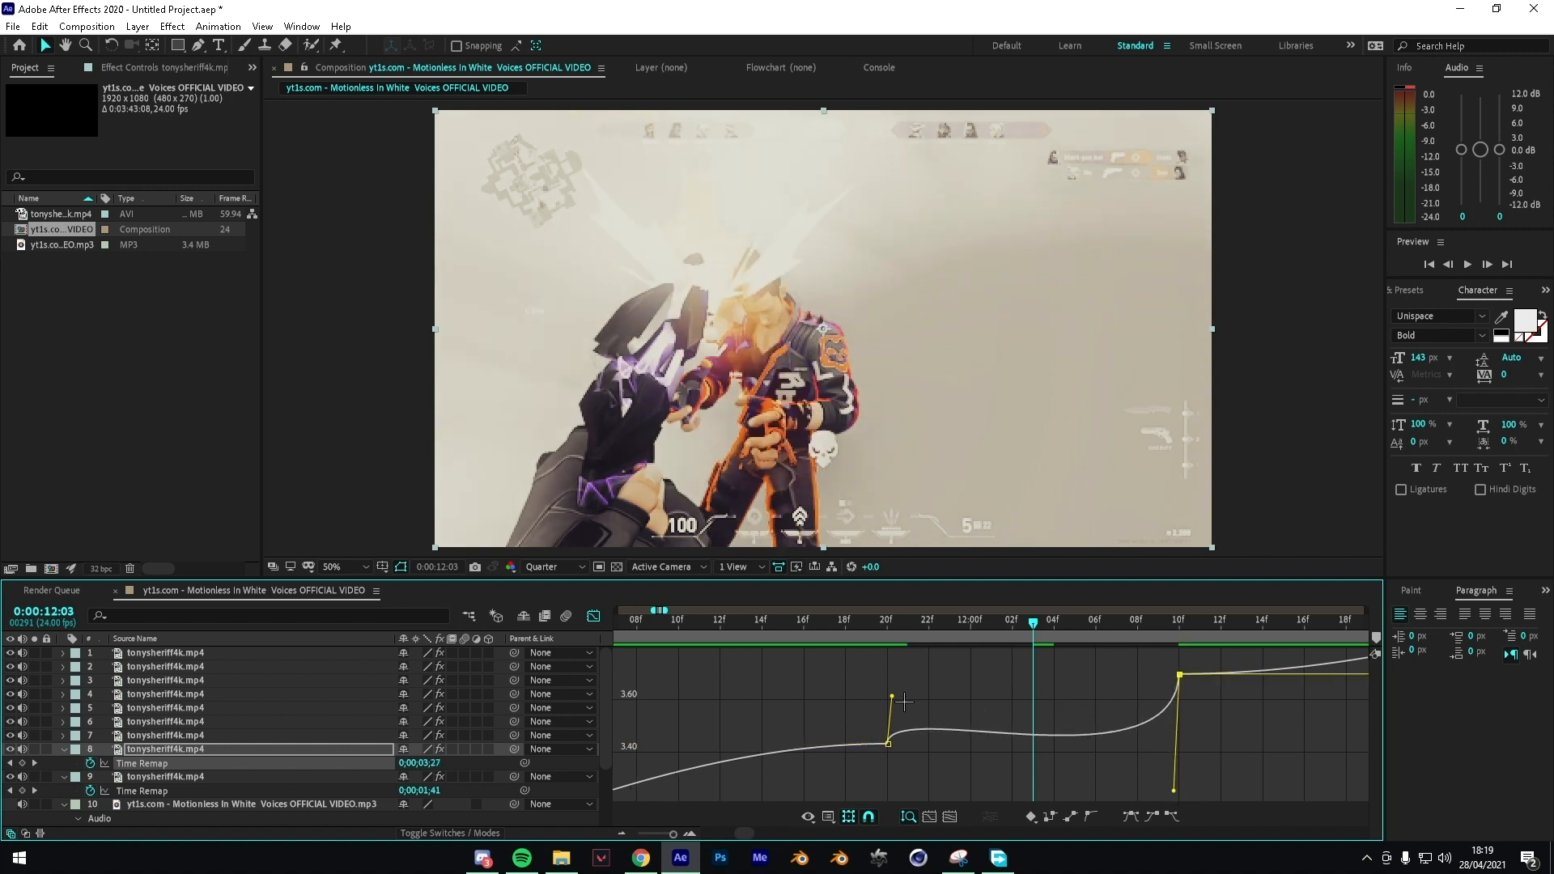
left_click_drag(891, 696, 882, 652)
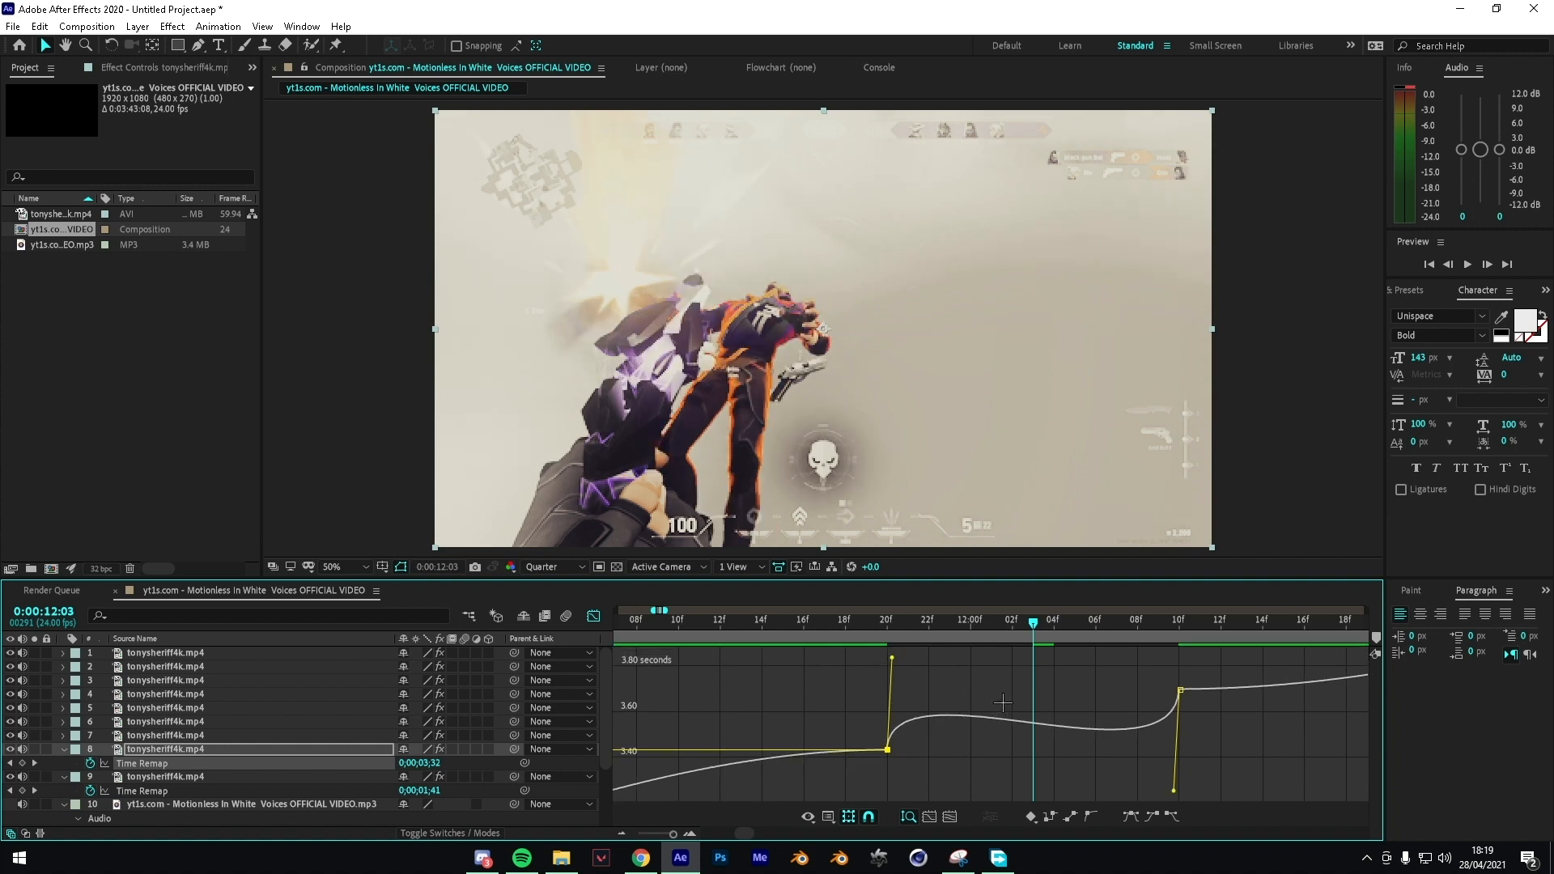
Step: Preview the second clip piece with the backwards-dipping time curve from its first frame
left_click(886, 704)
mouse_move(890, 751)
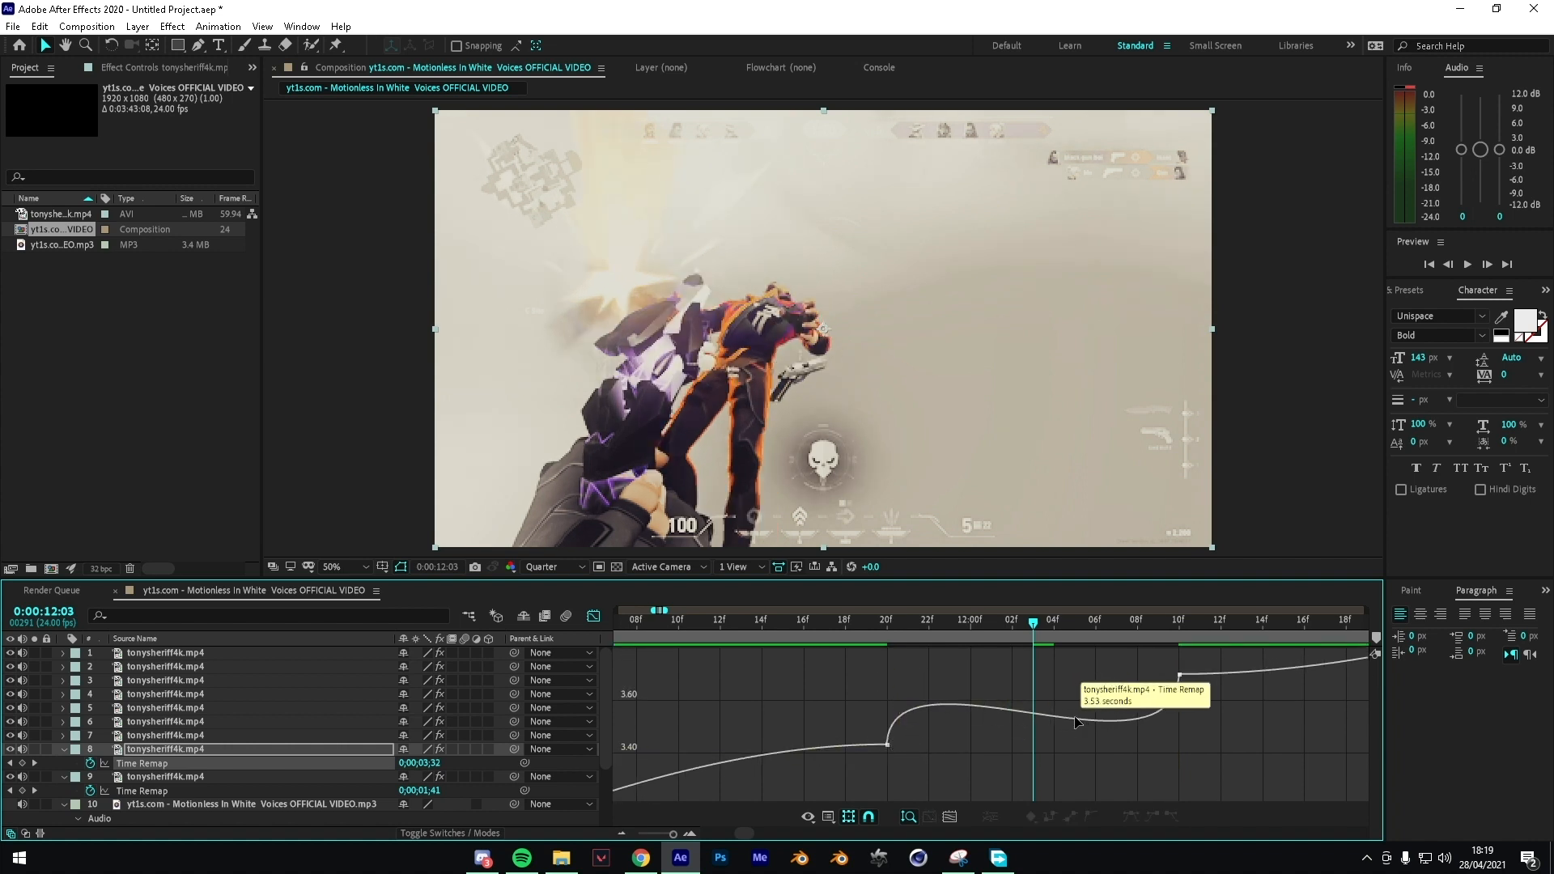
key("Page_Up")
left_click_drag(1030, 644, 885, 645)
key("space")
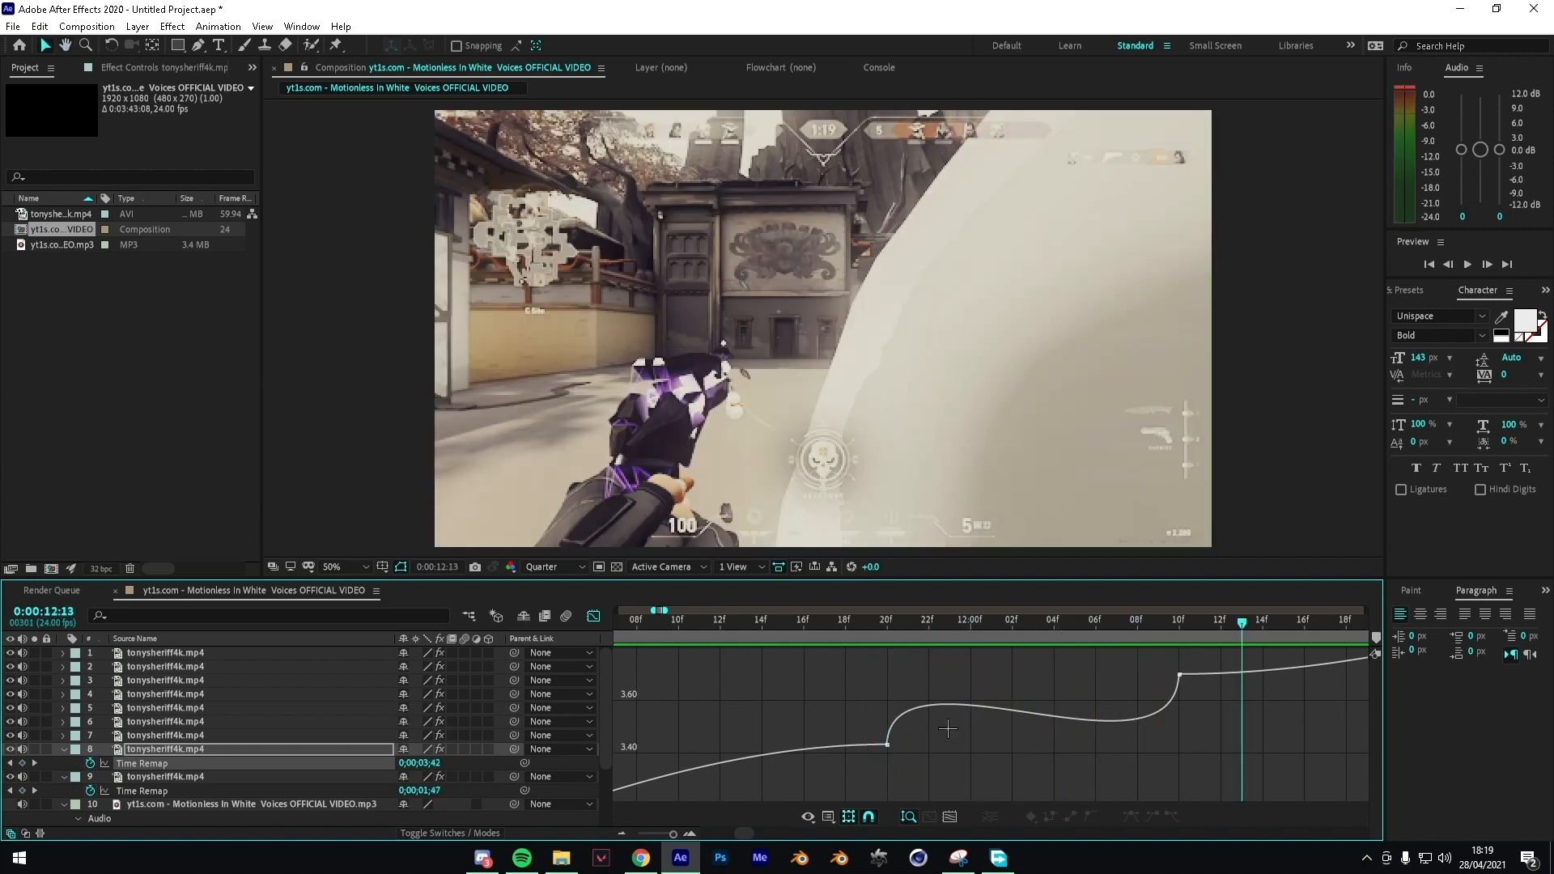
key("space")
Step: Shorten both keyframe handles so the second piece's curve rises without dipping, and preview it from 0:00:11:20
left_click(1180, 675)
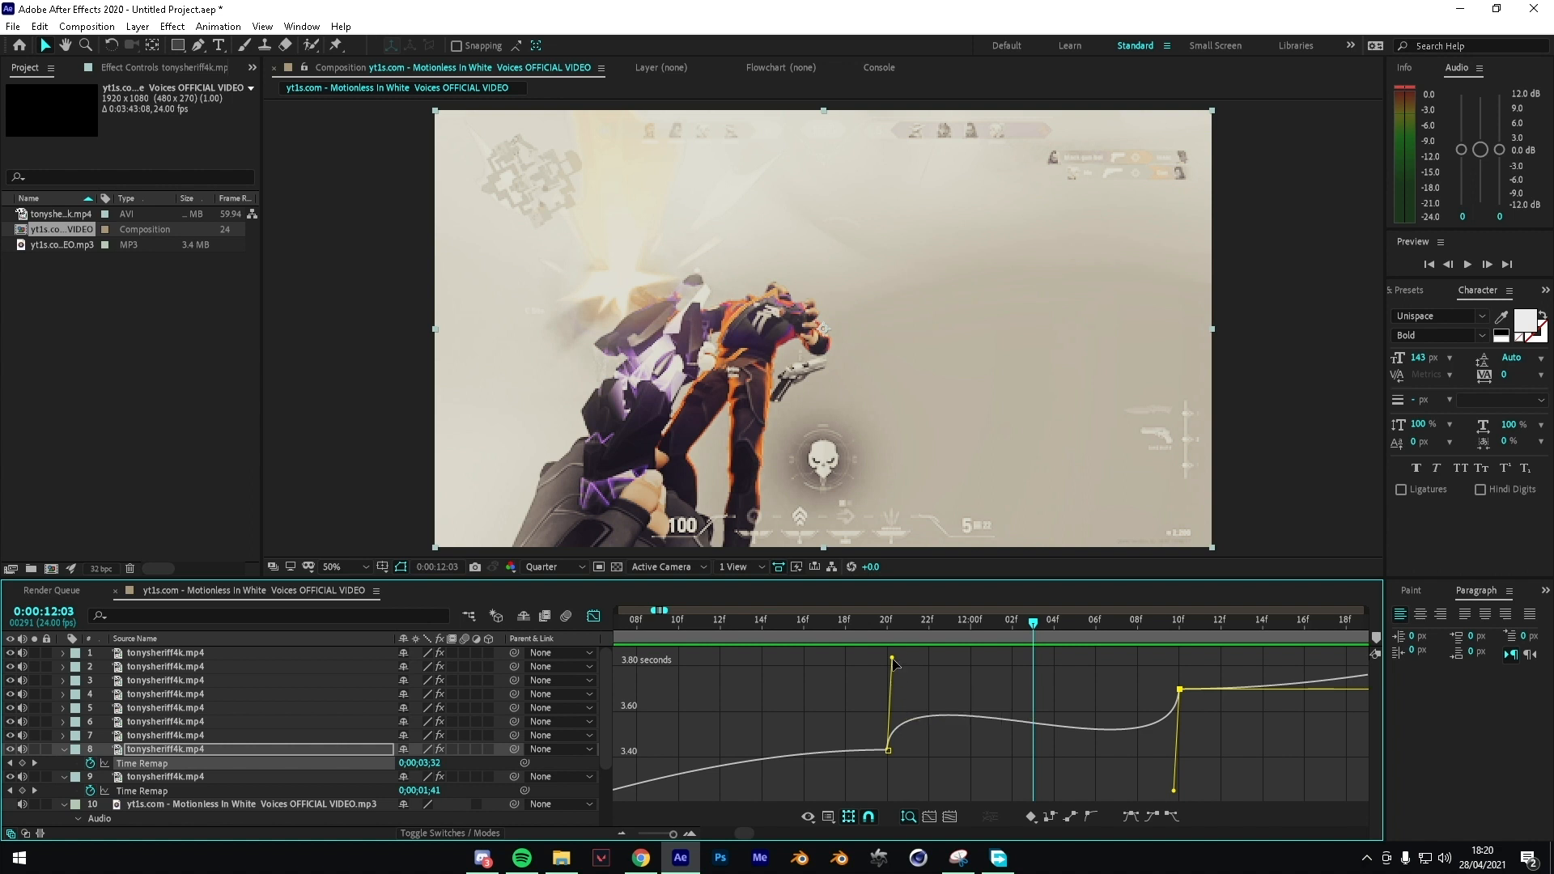
left_click_drag(892, 658, 892, 691)
left_click_drag(1176, 795, 1174, 722)
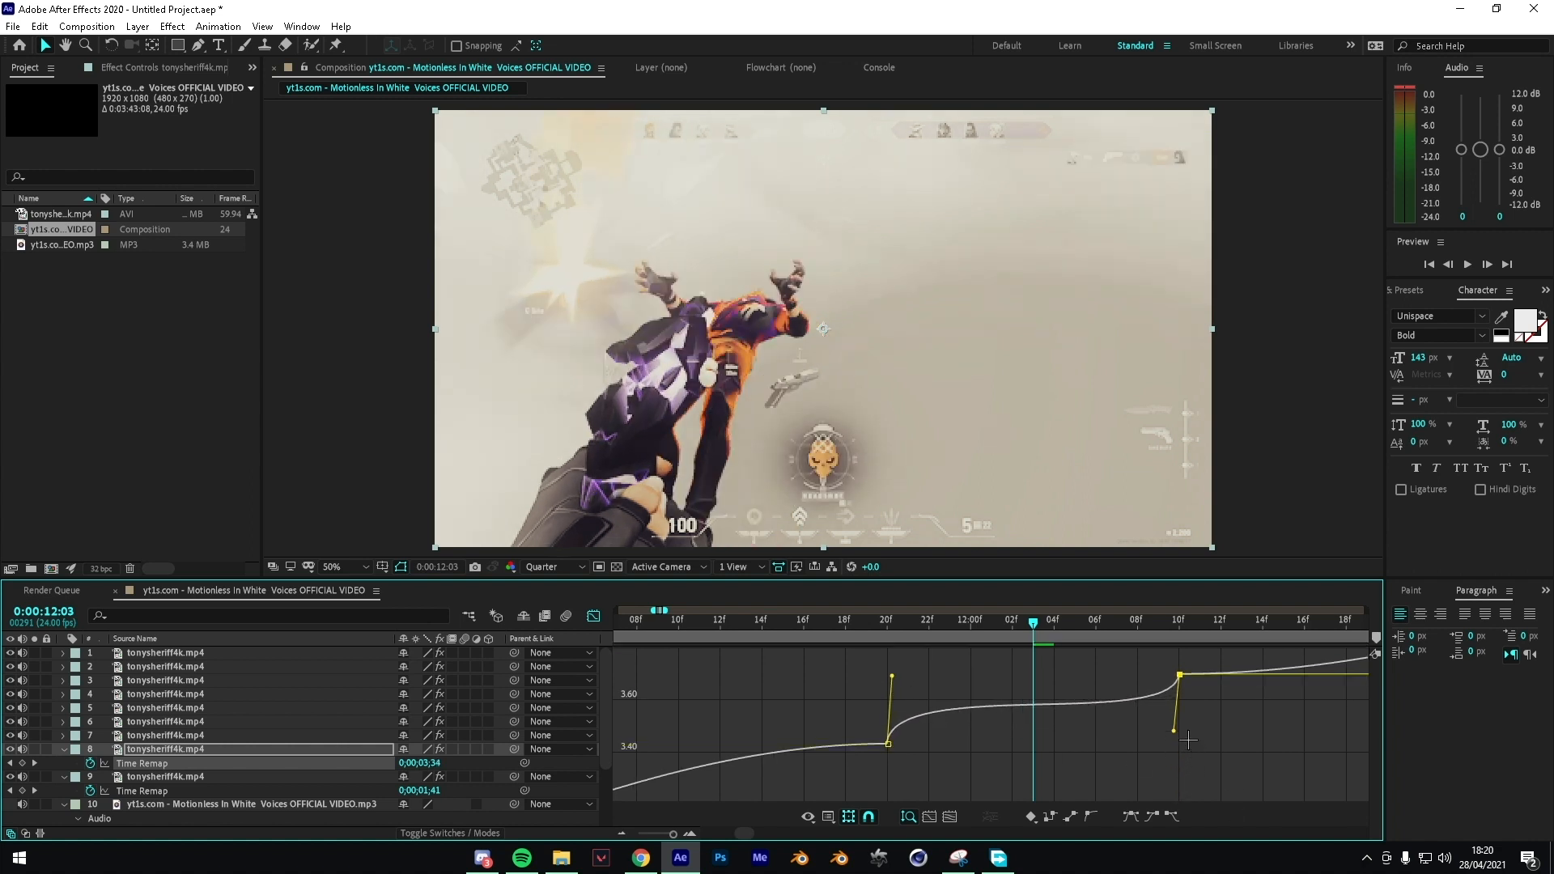
left_click(890, 644)
key("space")
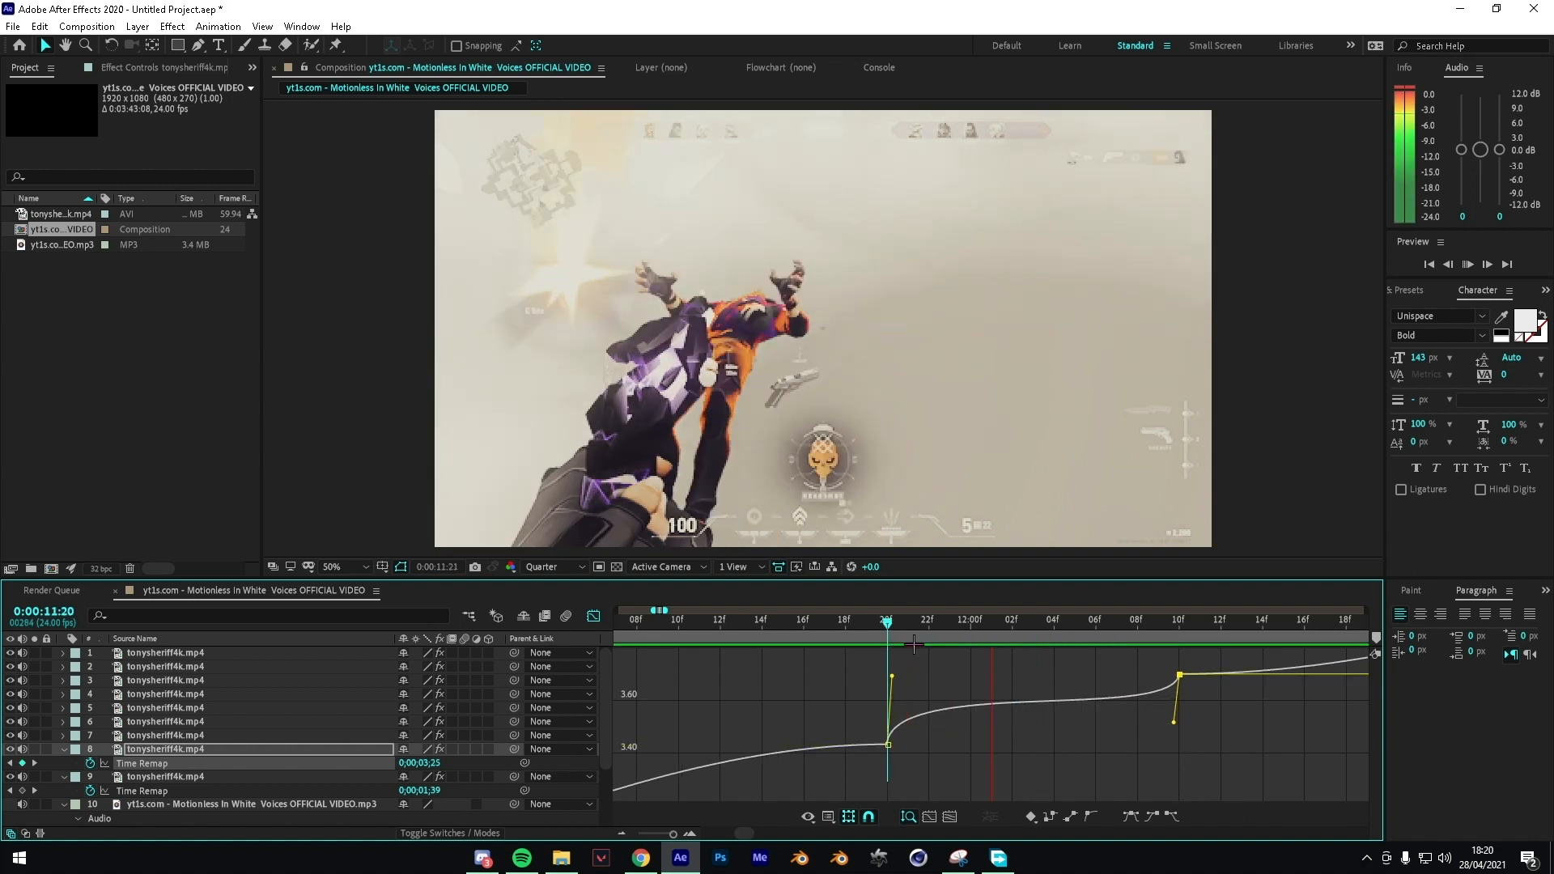
key("space")
Step: Return to the layer bars, enable frame blending for the composition, and set Pixel Motion on both time-remapped clip pieces
left_click_drag(900, 629, 811, 629)
left_click(992, 623)
left_click(593, 616)
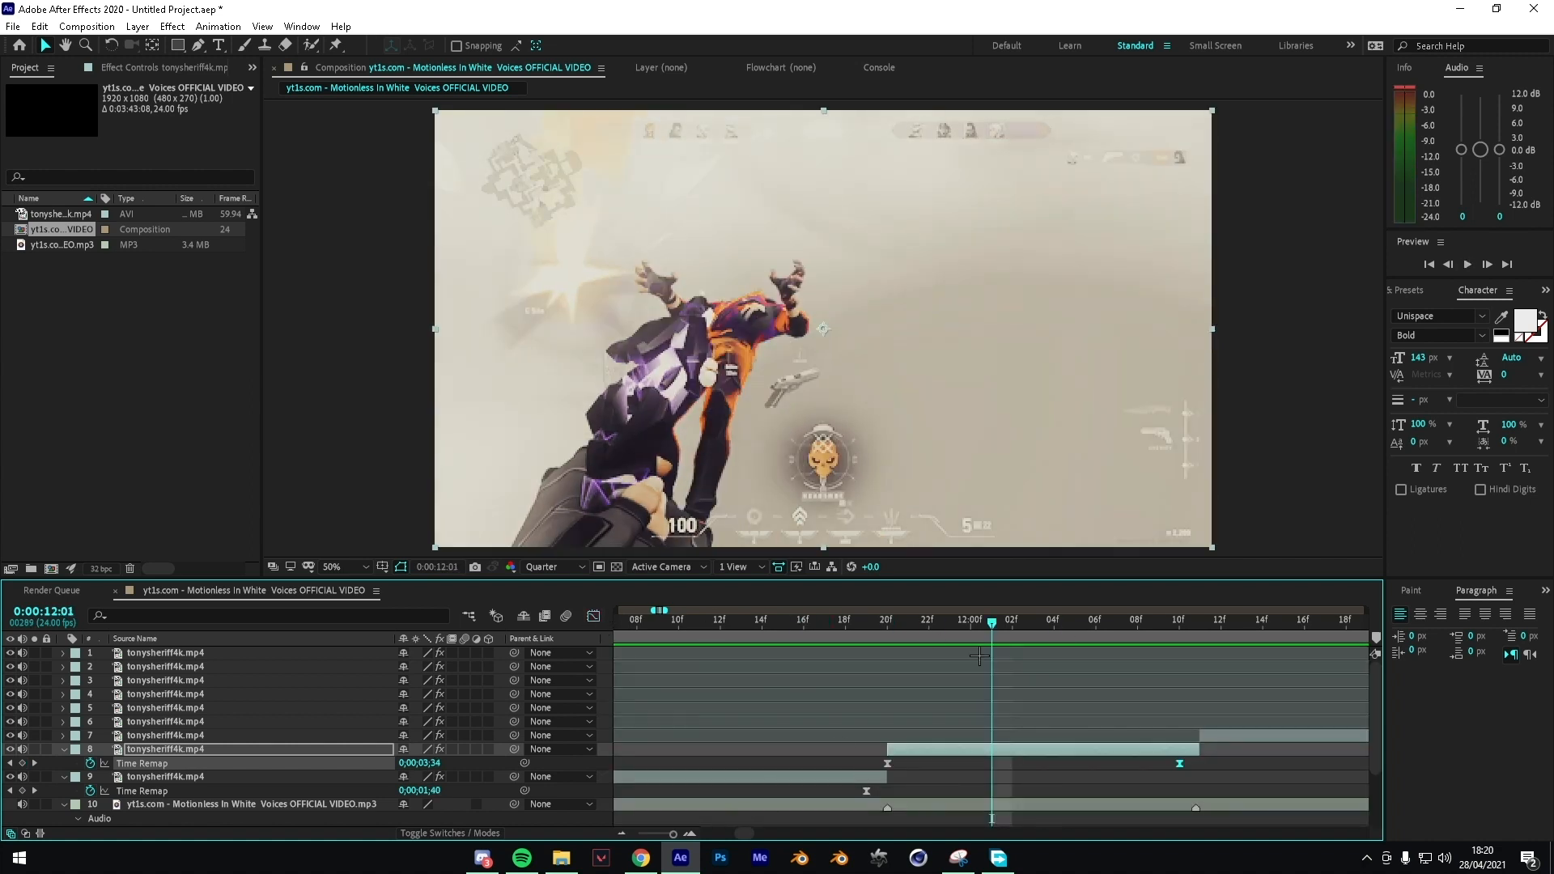
left_click_drag(867, 634, 1067, 631)
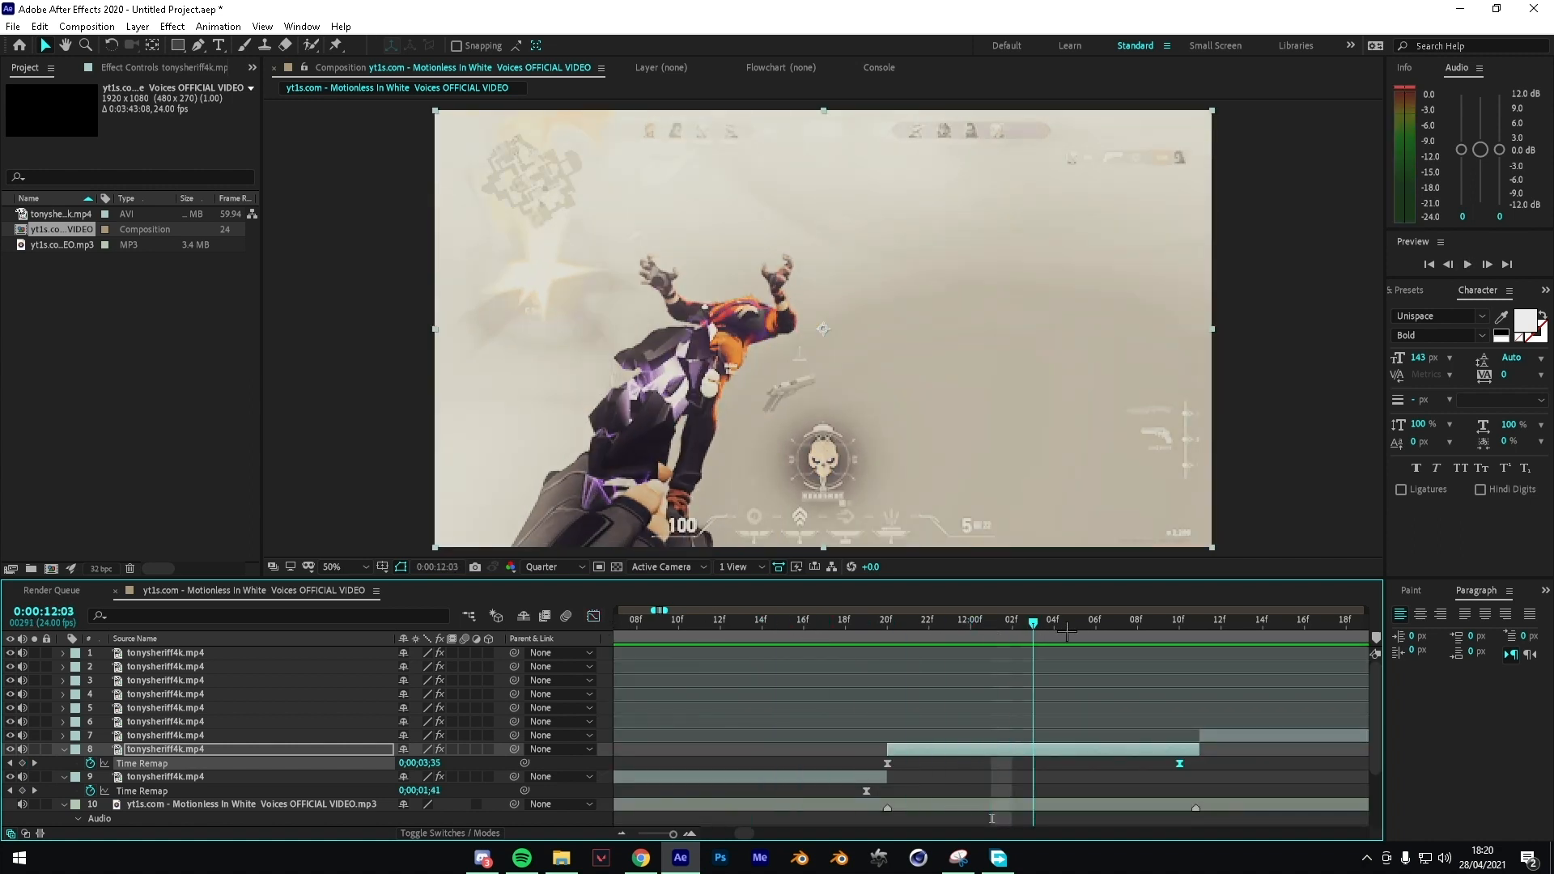
left_click(1023, 779)
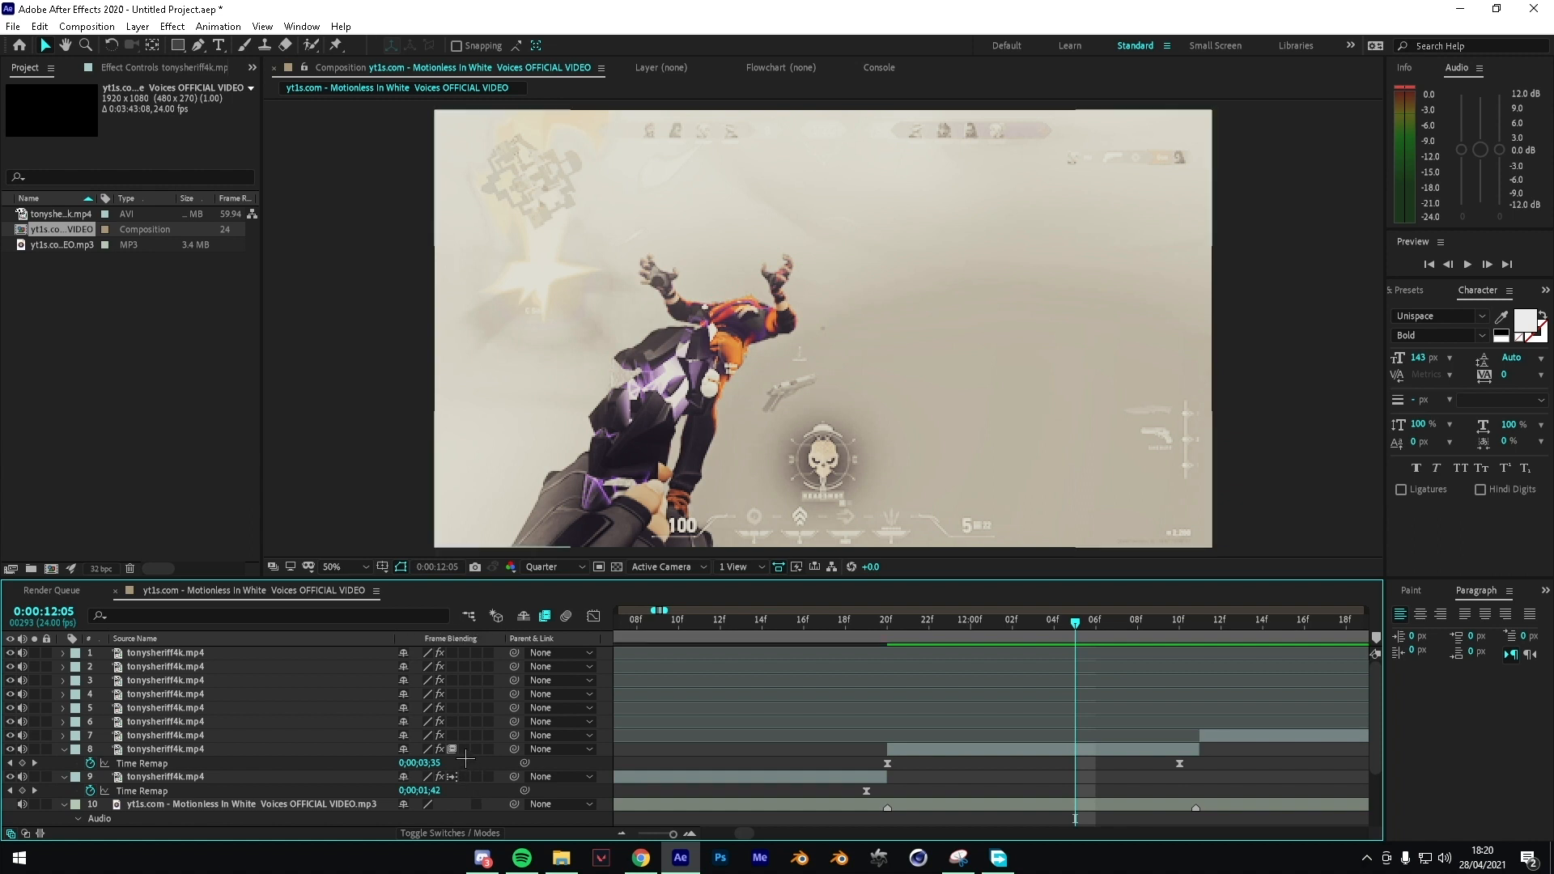
Step: Preview the first two remapped clip pieces with frame blending, starting at 0:00:11:01
left_click_drag(681, 848, 685, 846)
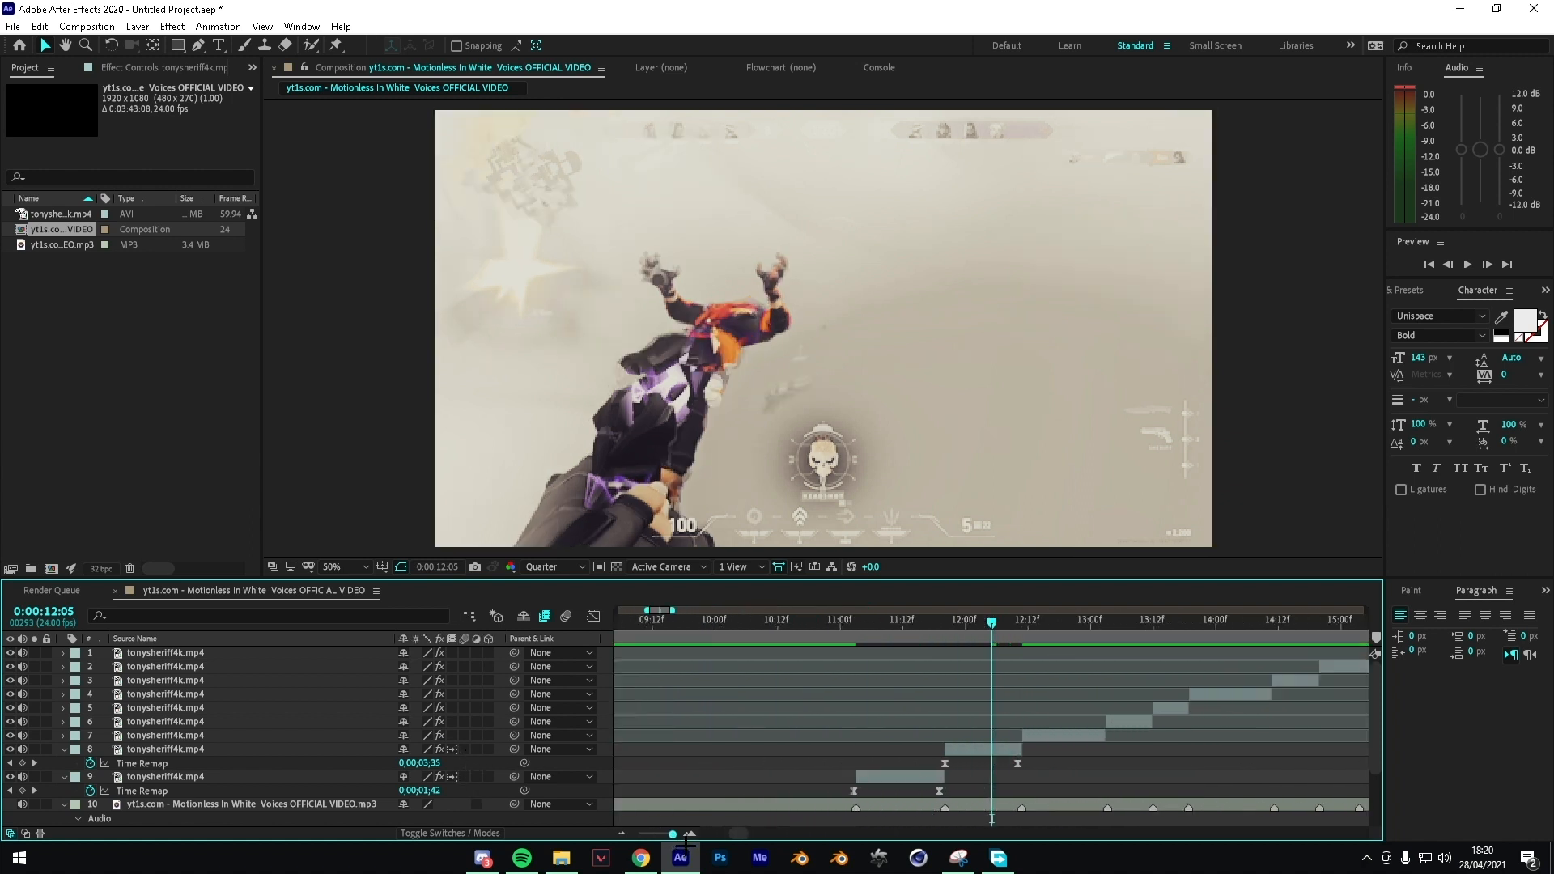
left_click(810, 638)
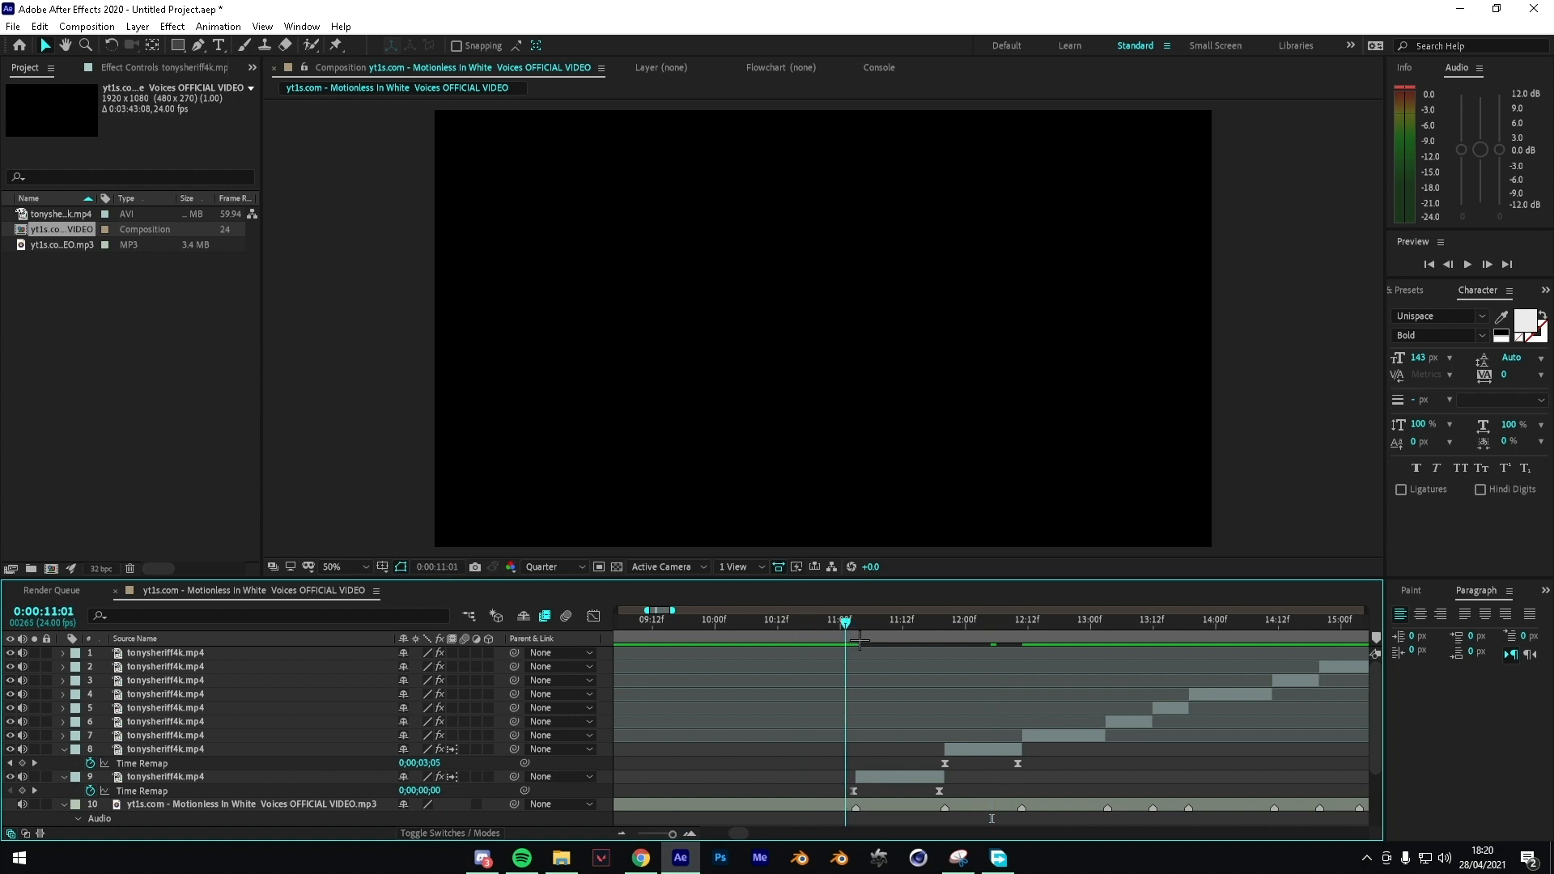
key("space")
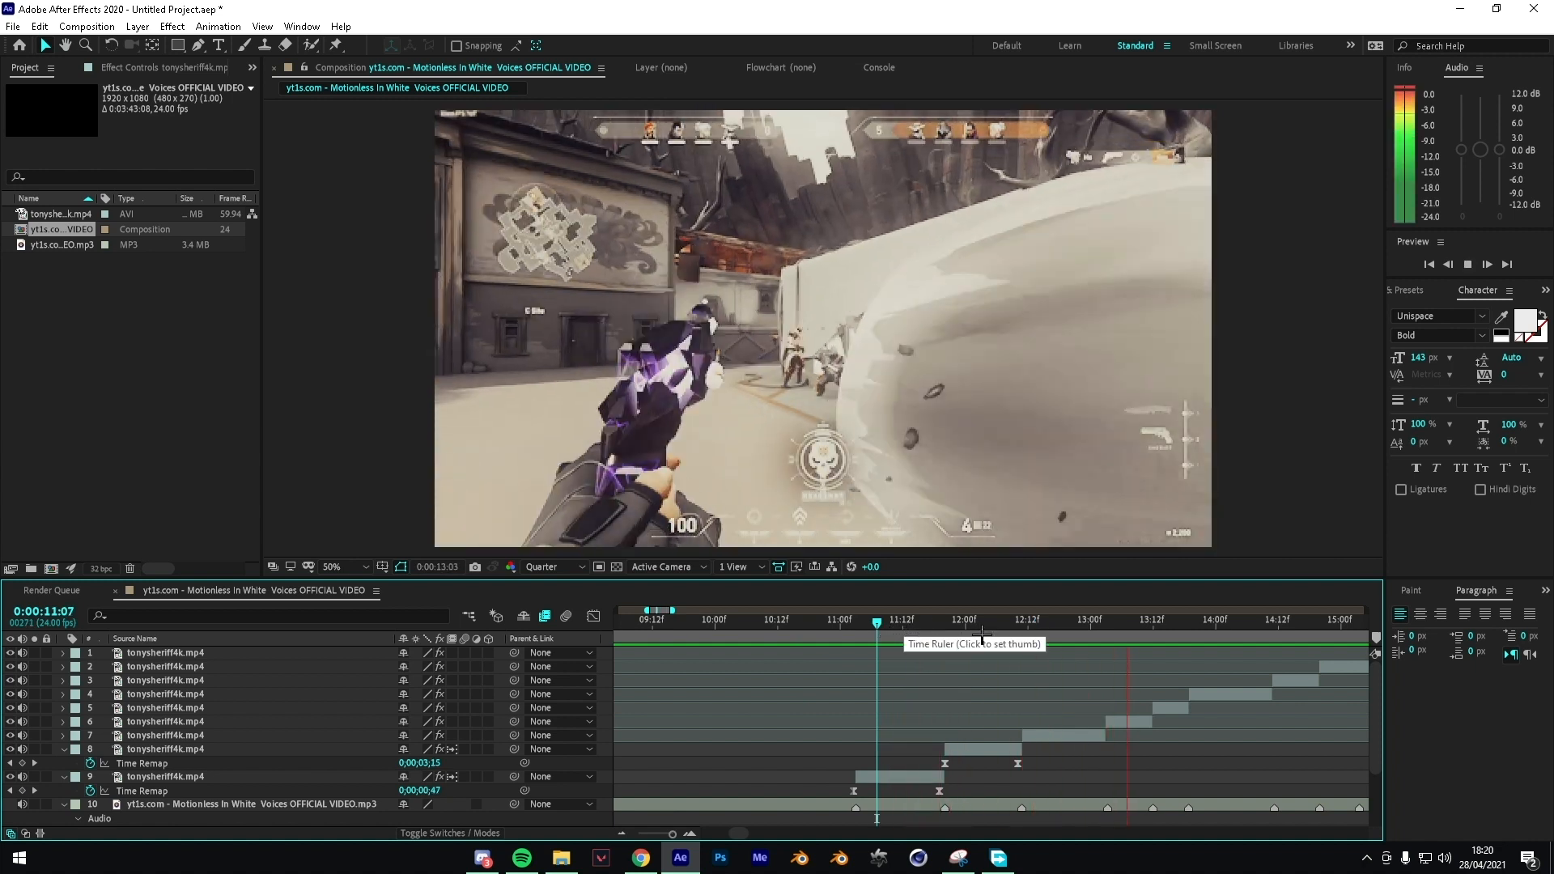
key("space")
left_click_drag(888, 635, 901, 635)
key("space")
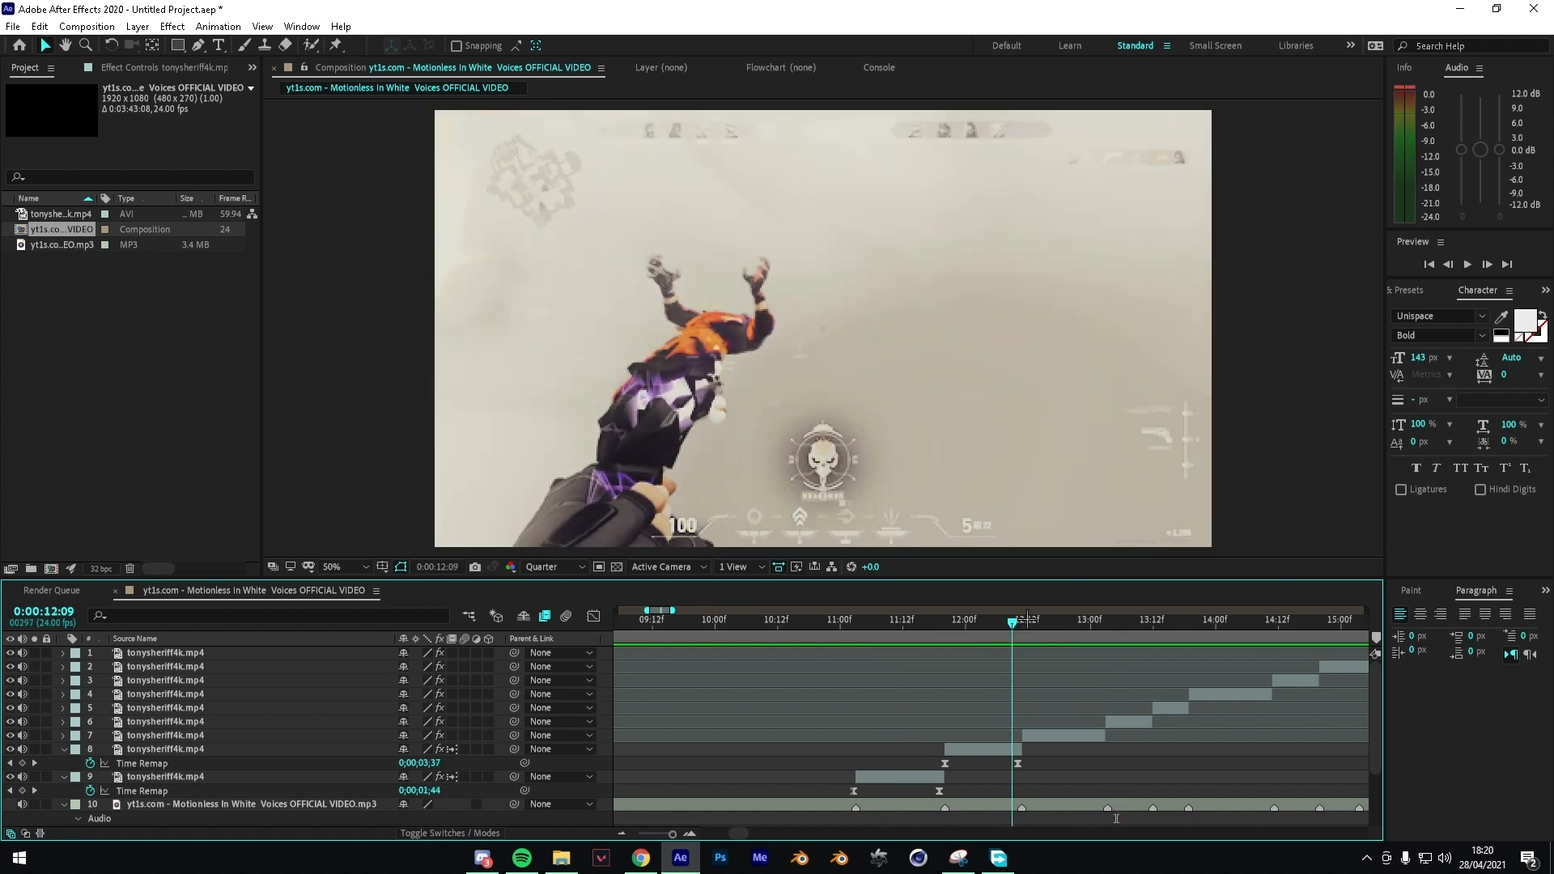
key("space")
Step: Enable time remapping on the third clip piece and add a Time Remap keyframe at its first frame, 0:00:12:11
left_click(1060, 738)
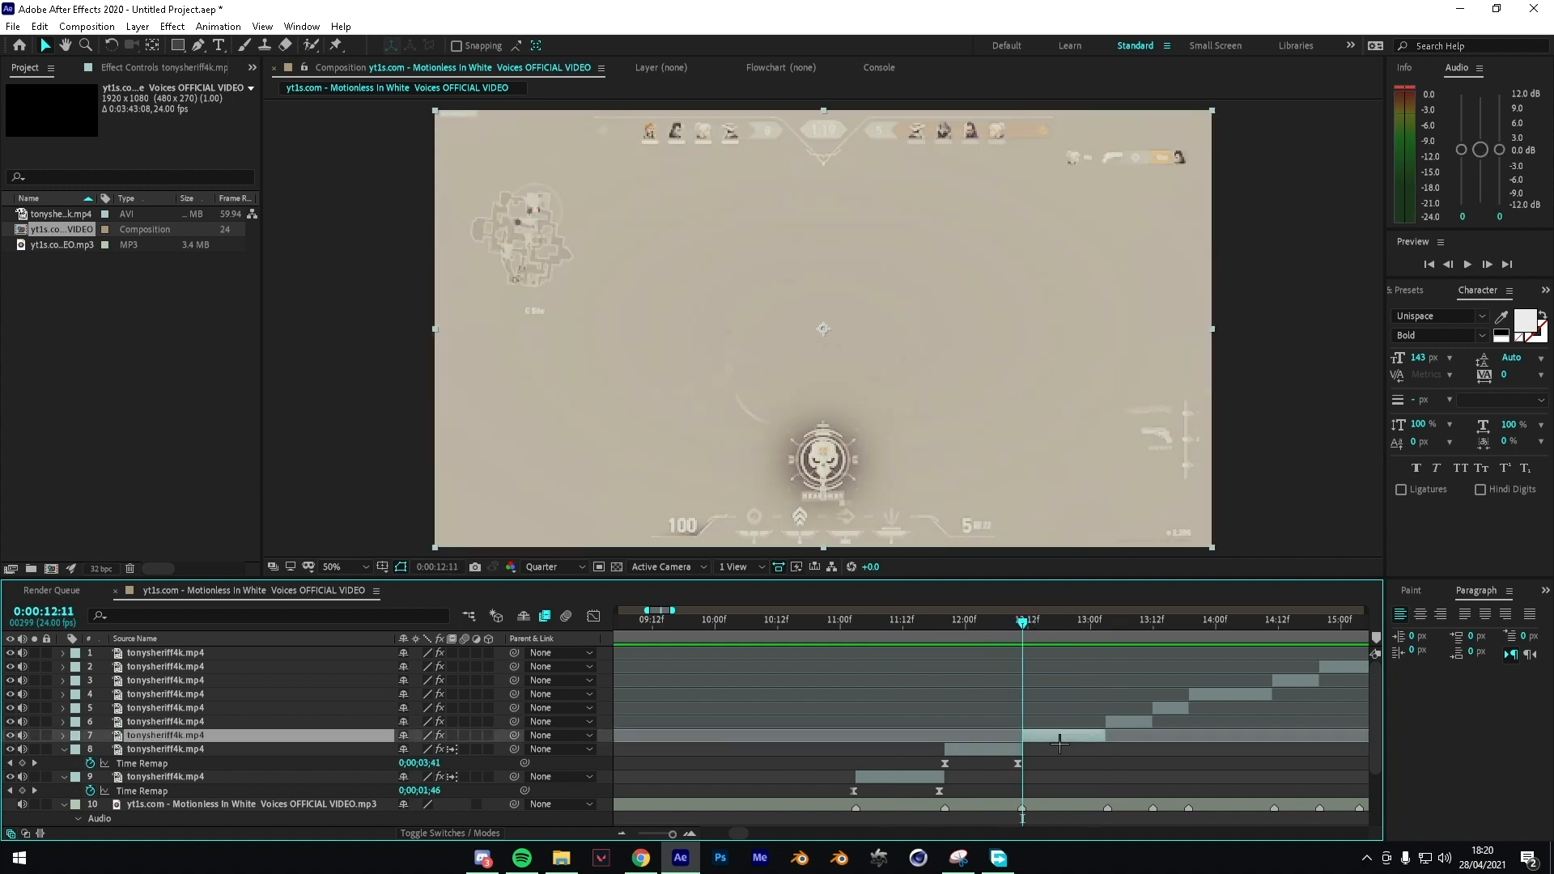
key("ctrl+alt+t")
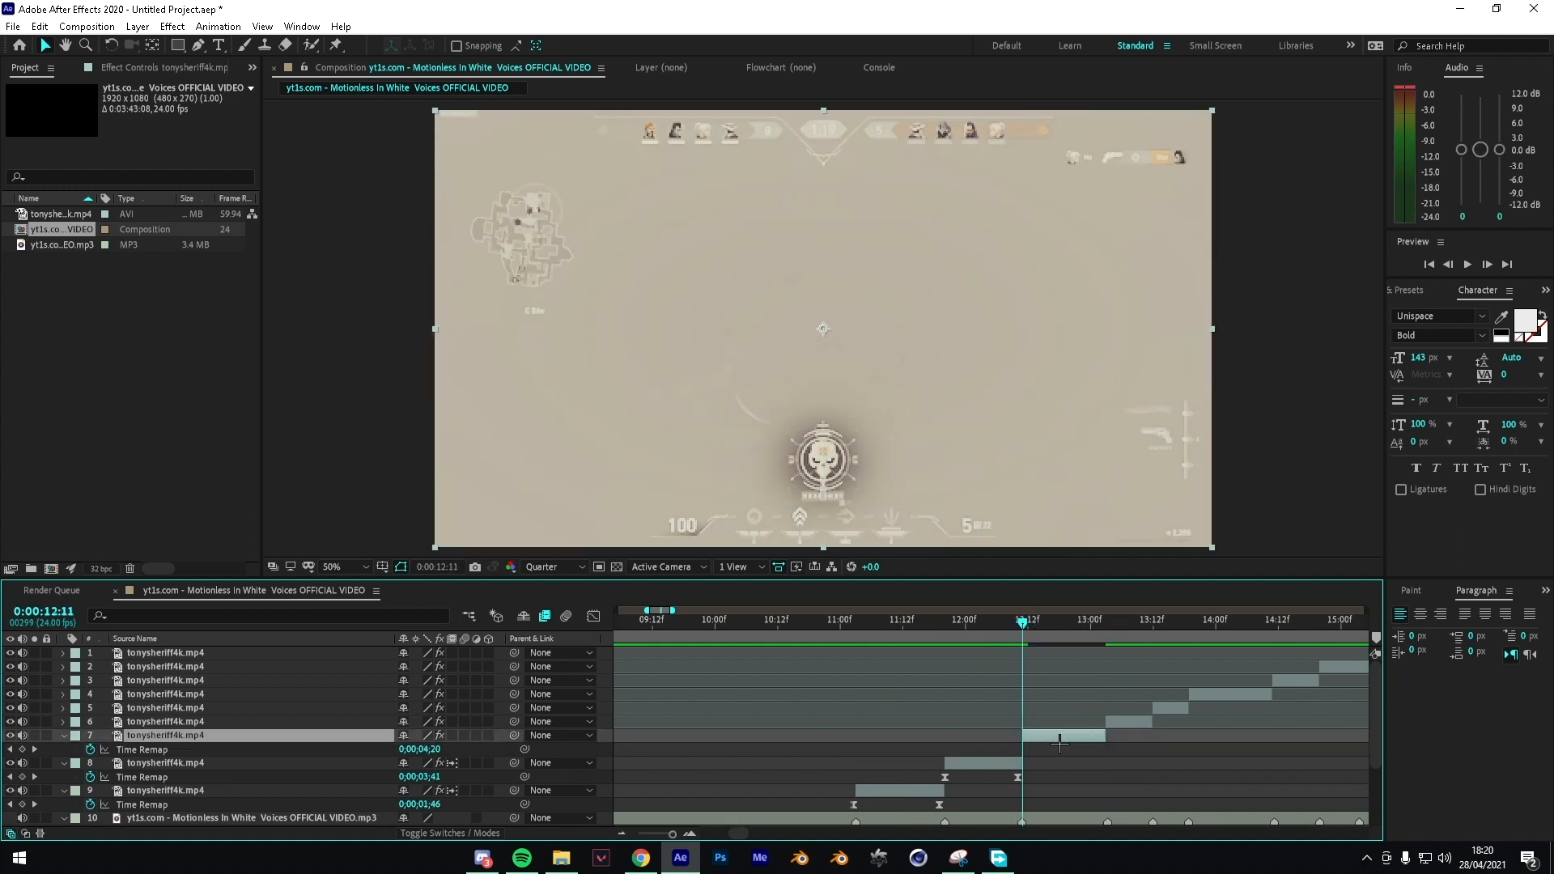
left_click(23, 749)
Step: Add a Time Remap keyframe of 0;00;04;27 at 0:00:13:02 on the third clip piece, and Easy Ease both keyframes
left_click_drag(1044, 636, 1115, 638)
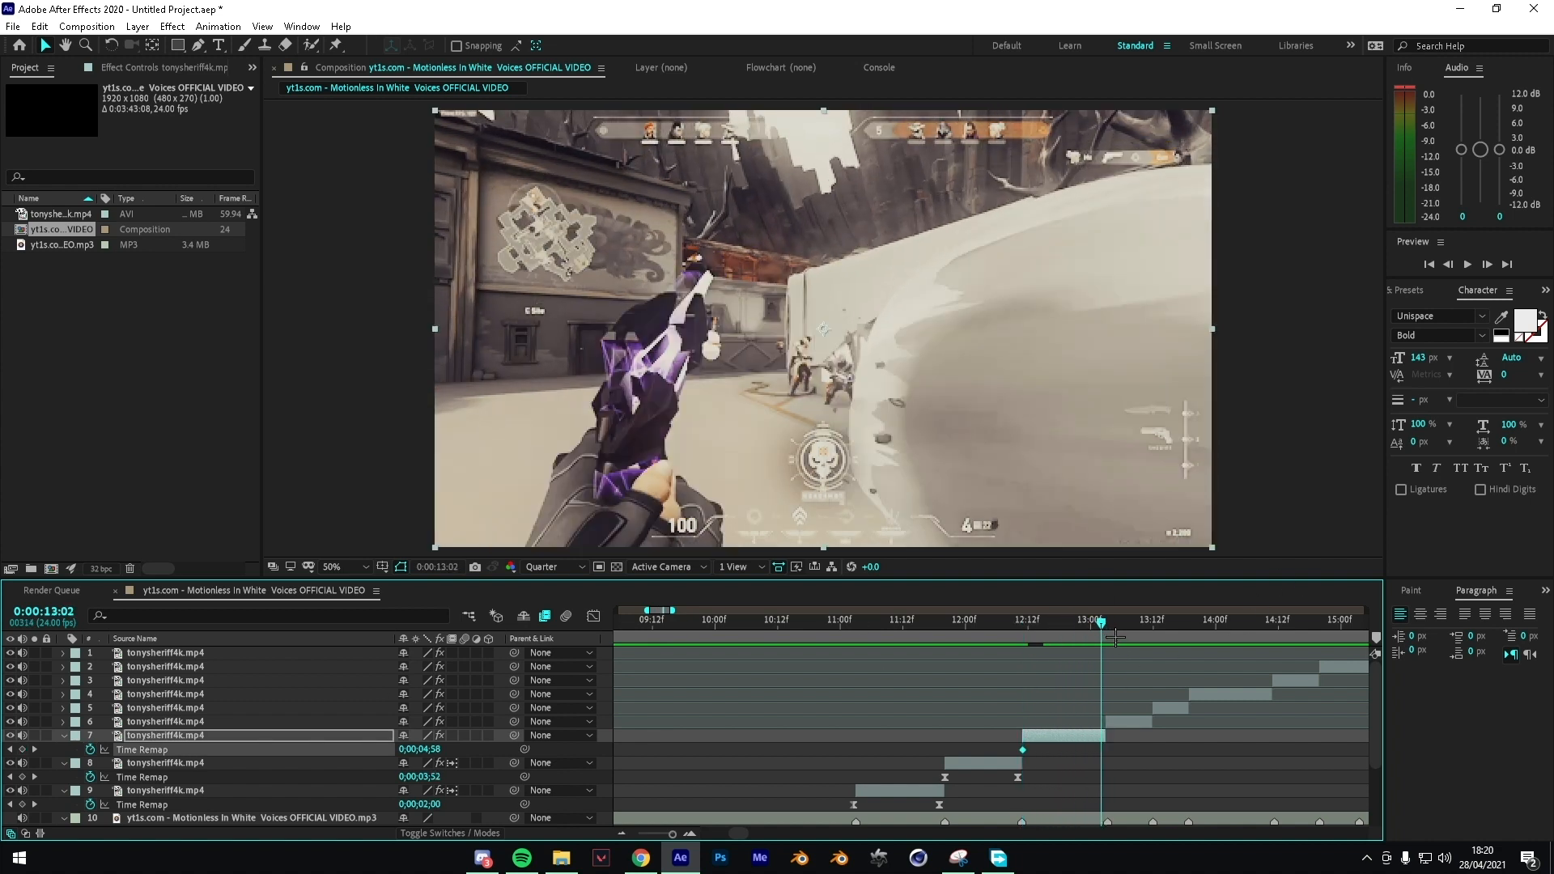
left_click_drag(425, 751, 968, 700)
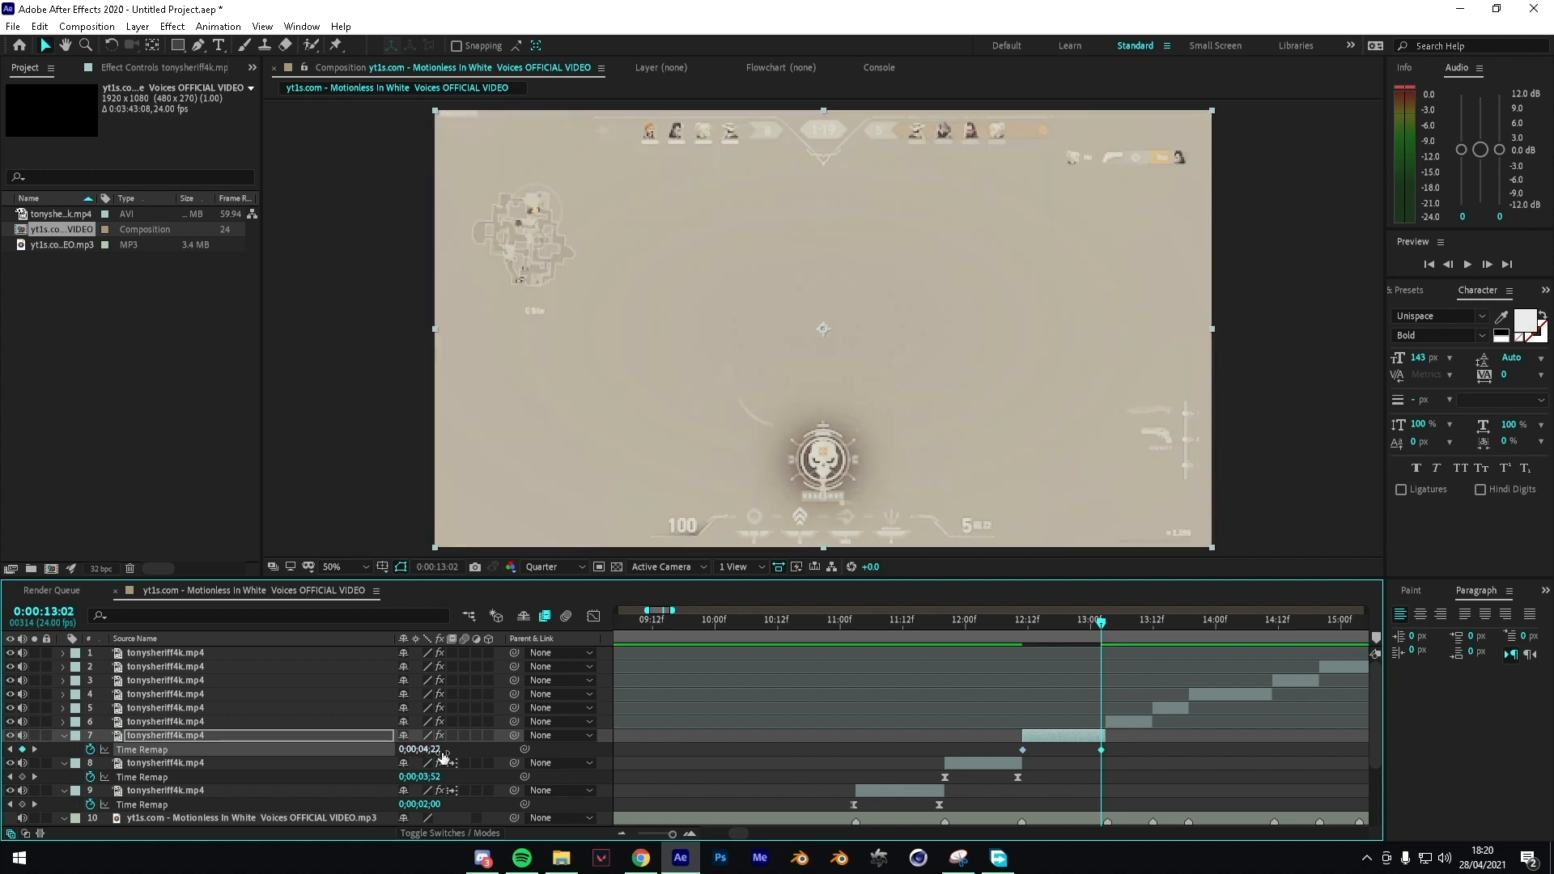
left_click_drag(429, 750, 414, 733)
left_click_drag(1157, 769, 995, 757)
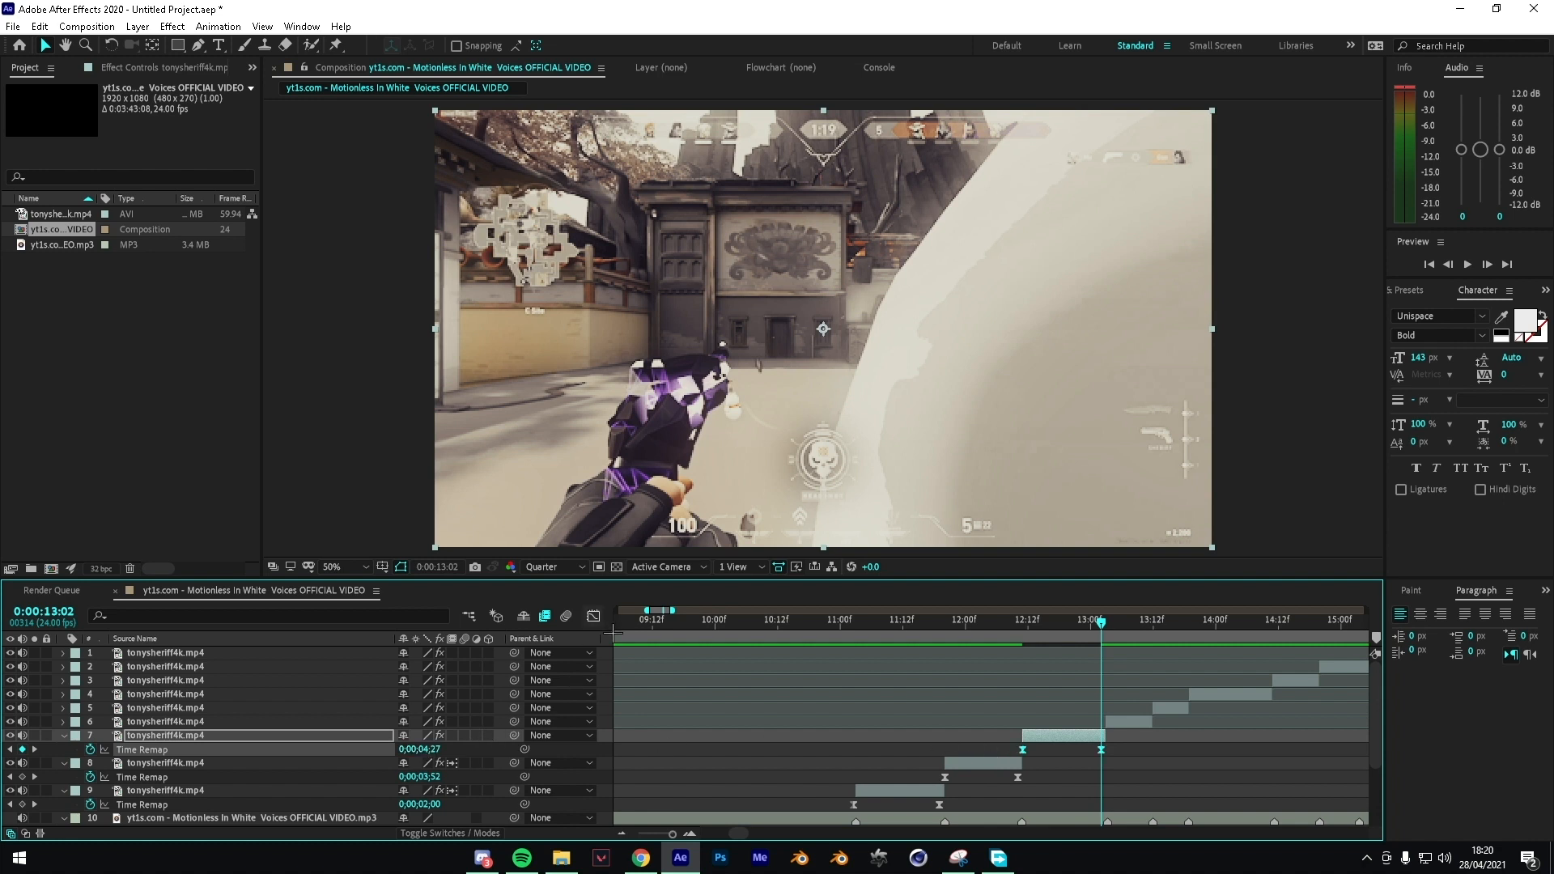
Step: Open the graph editor, angle both keyframes' inner handles into a fast-slow-fast curve for the third piece, and preview it from 0:00:12:07
left_click(594, 616)
key("shift+Page_Up")
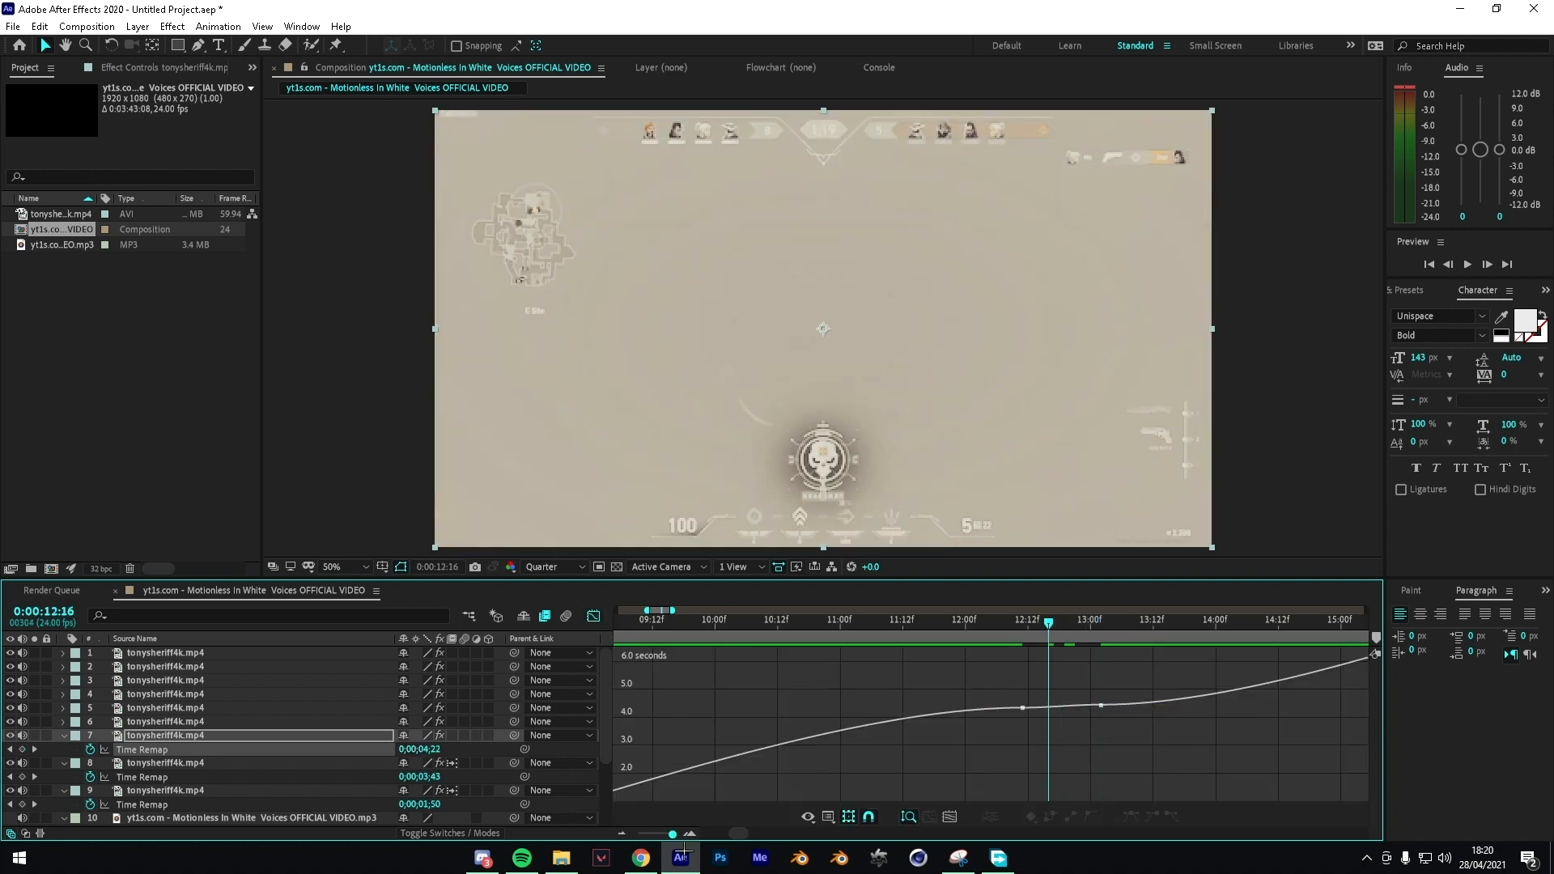
left_click(692, 834)
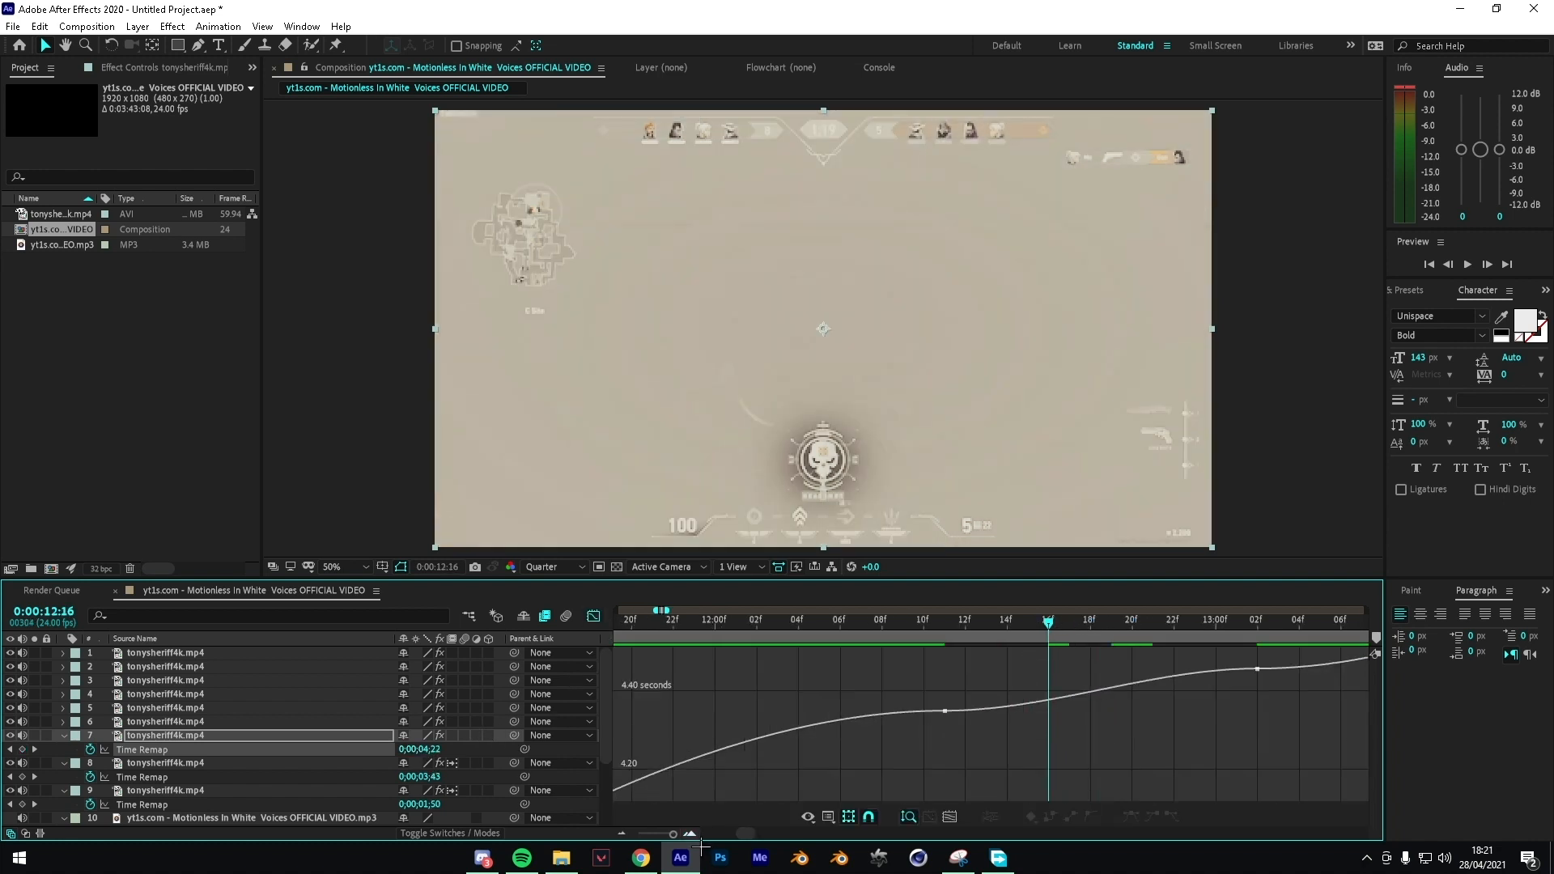
left_click(945, 712)
left_click_drag(1049, 711, 968, 665)
left_click_drag(1151, 671, 1230, 707)
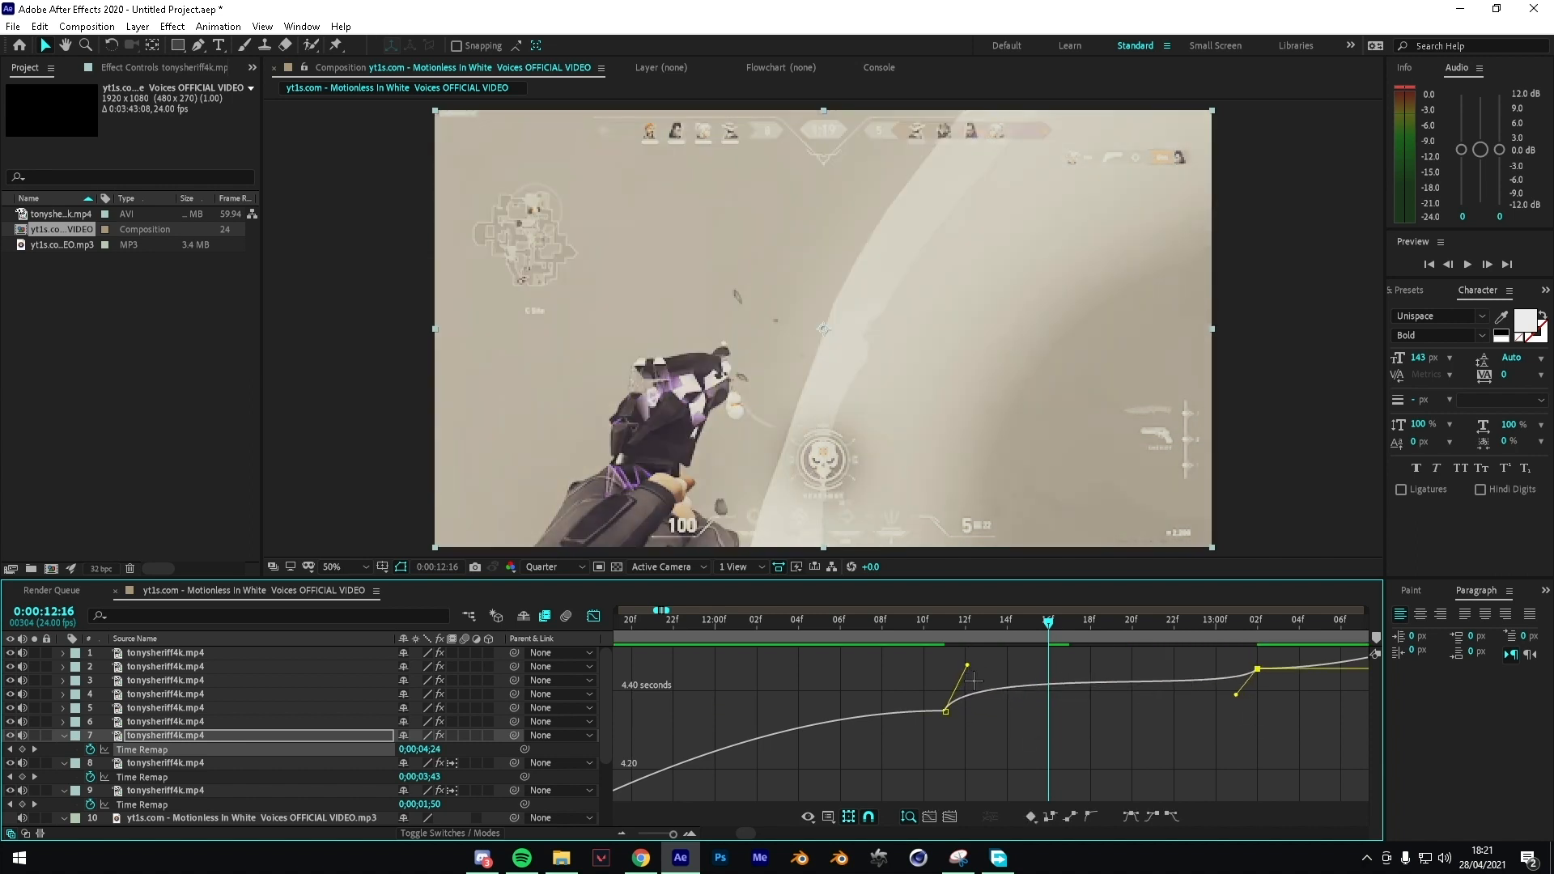
left_click_drag(967, 666, 957, 674)
left_click(866, 635)
key("space")
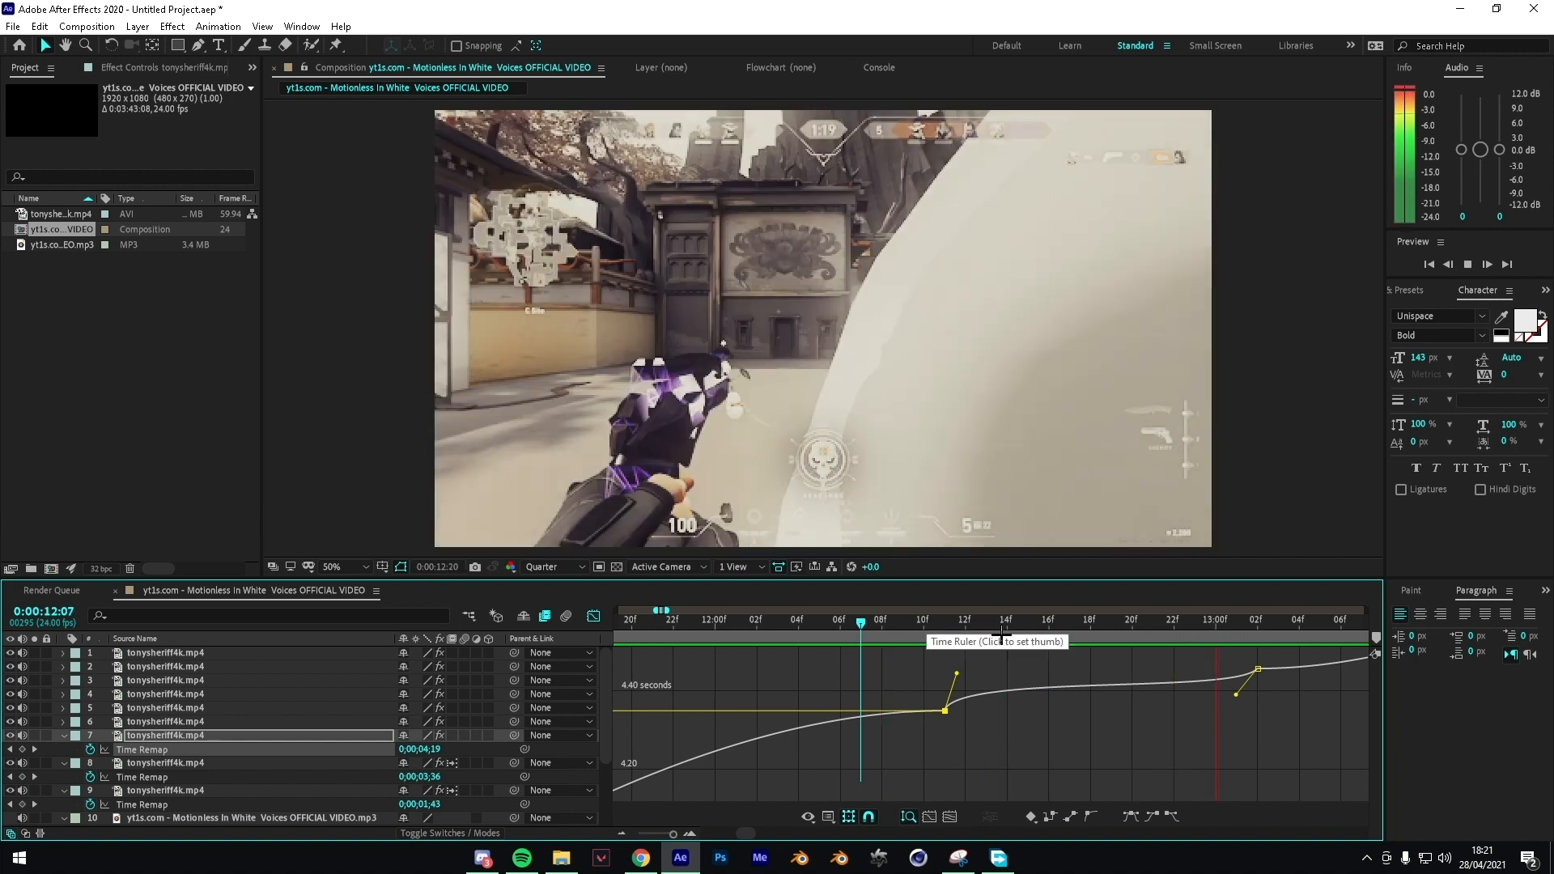
Step: Enable frame blending on the third clip piece and preview it from 0:00:12:05
key("space")
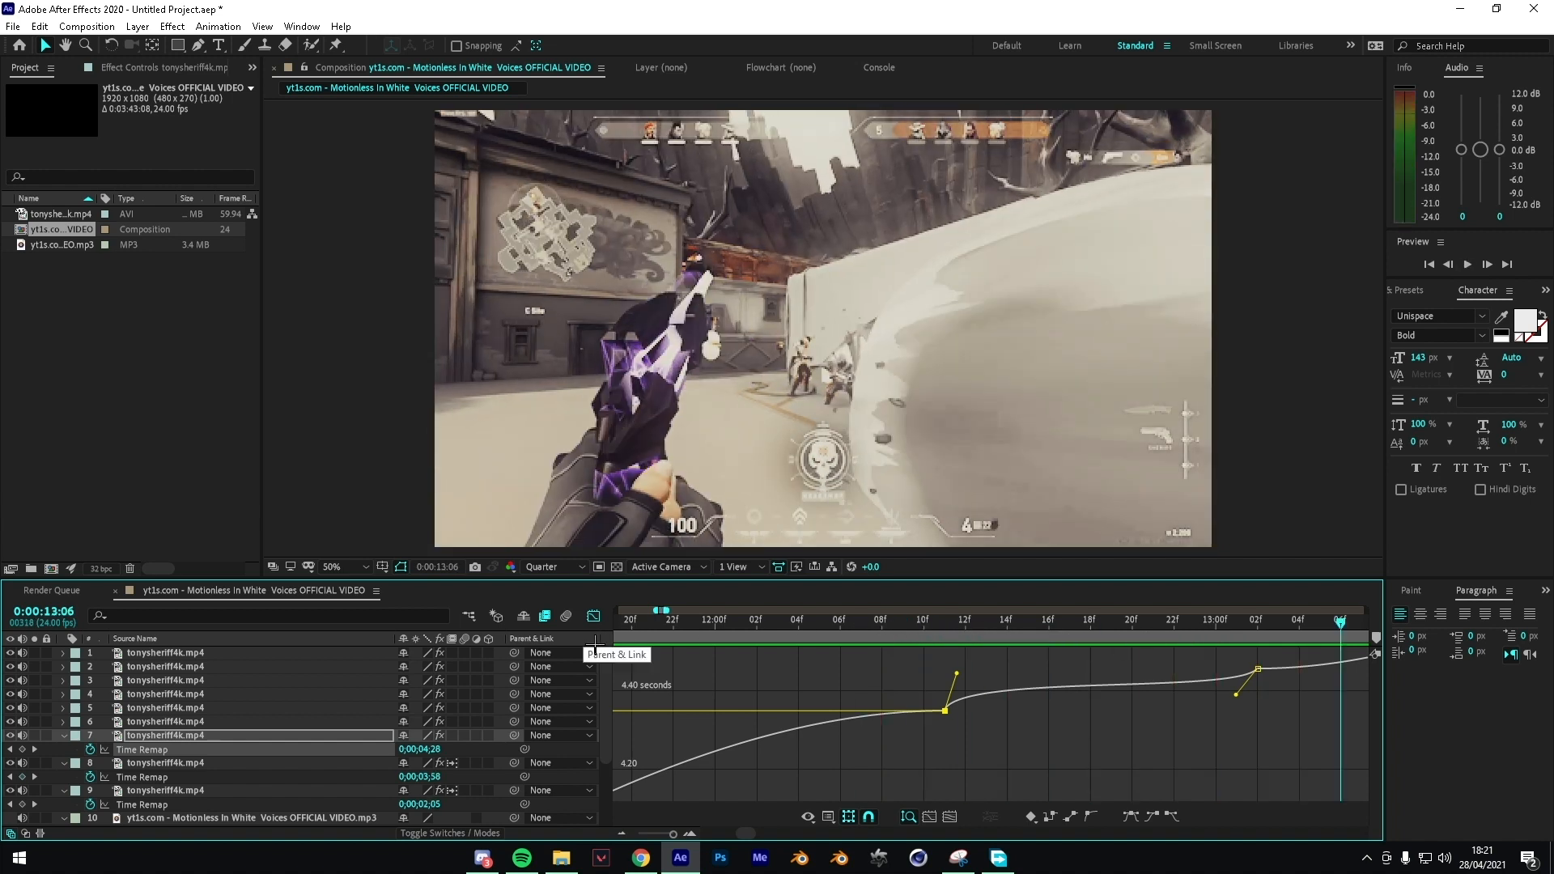
key("shift+F3")
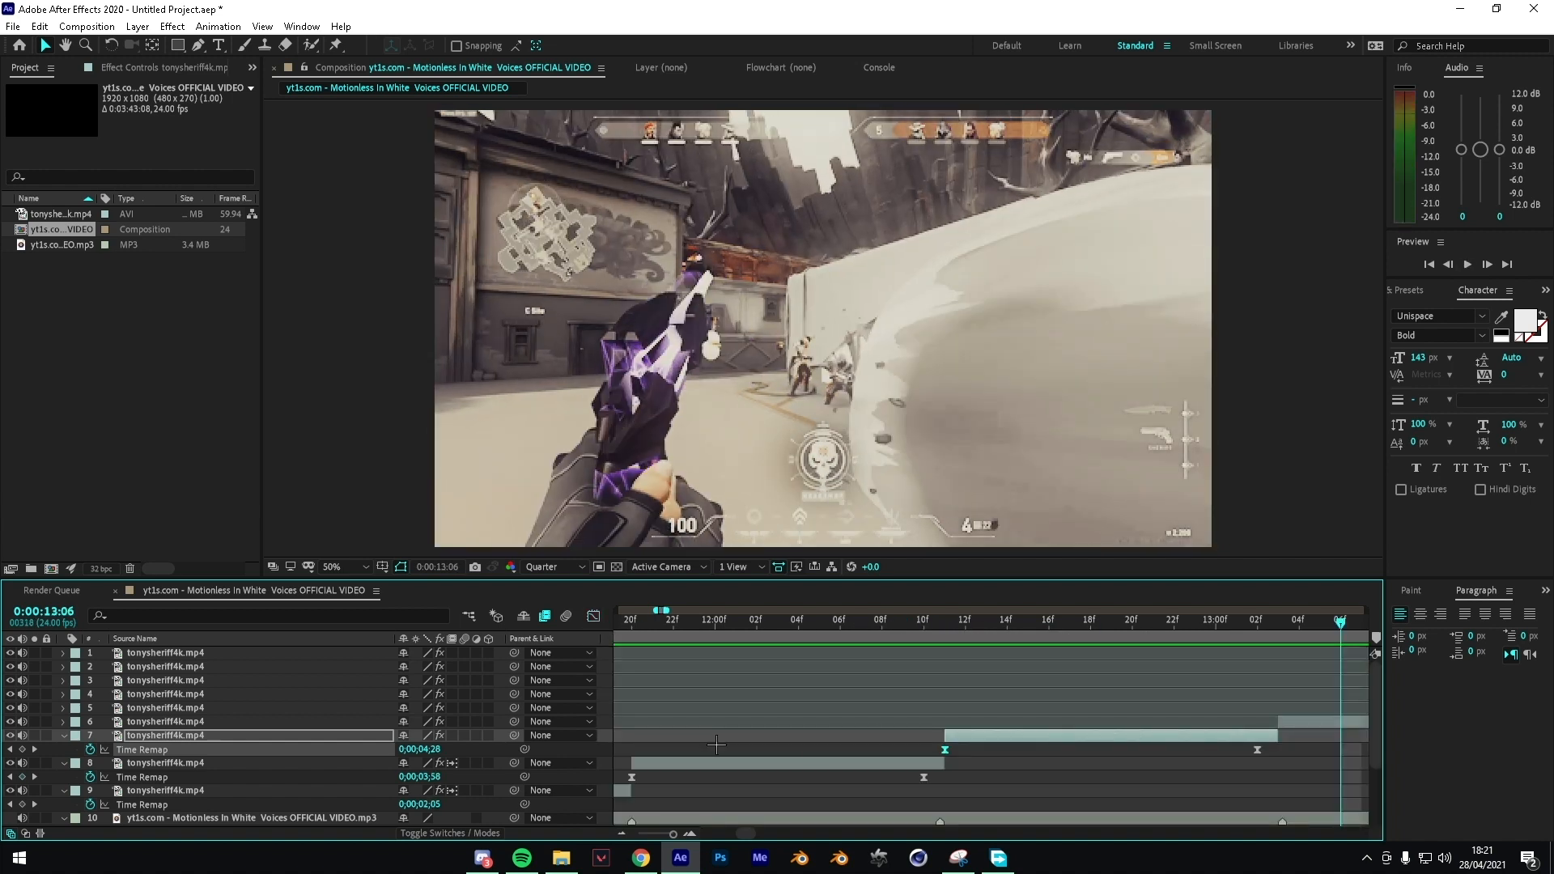
left_click(452, 736)
left_click_drag(915, 633, 820, 636)
key("space")
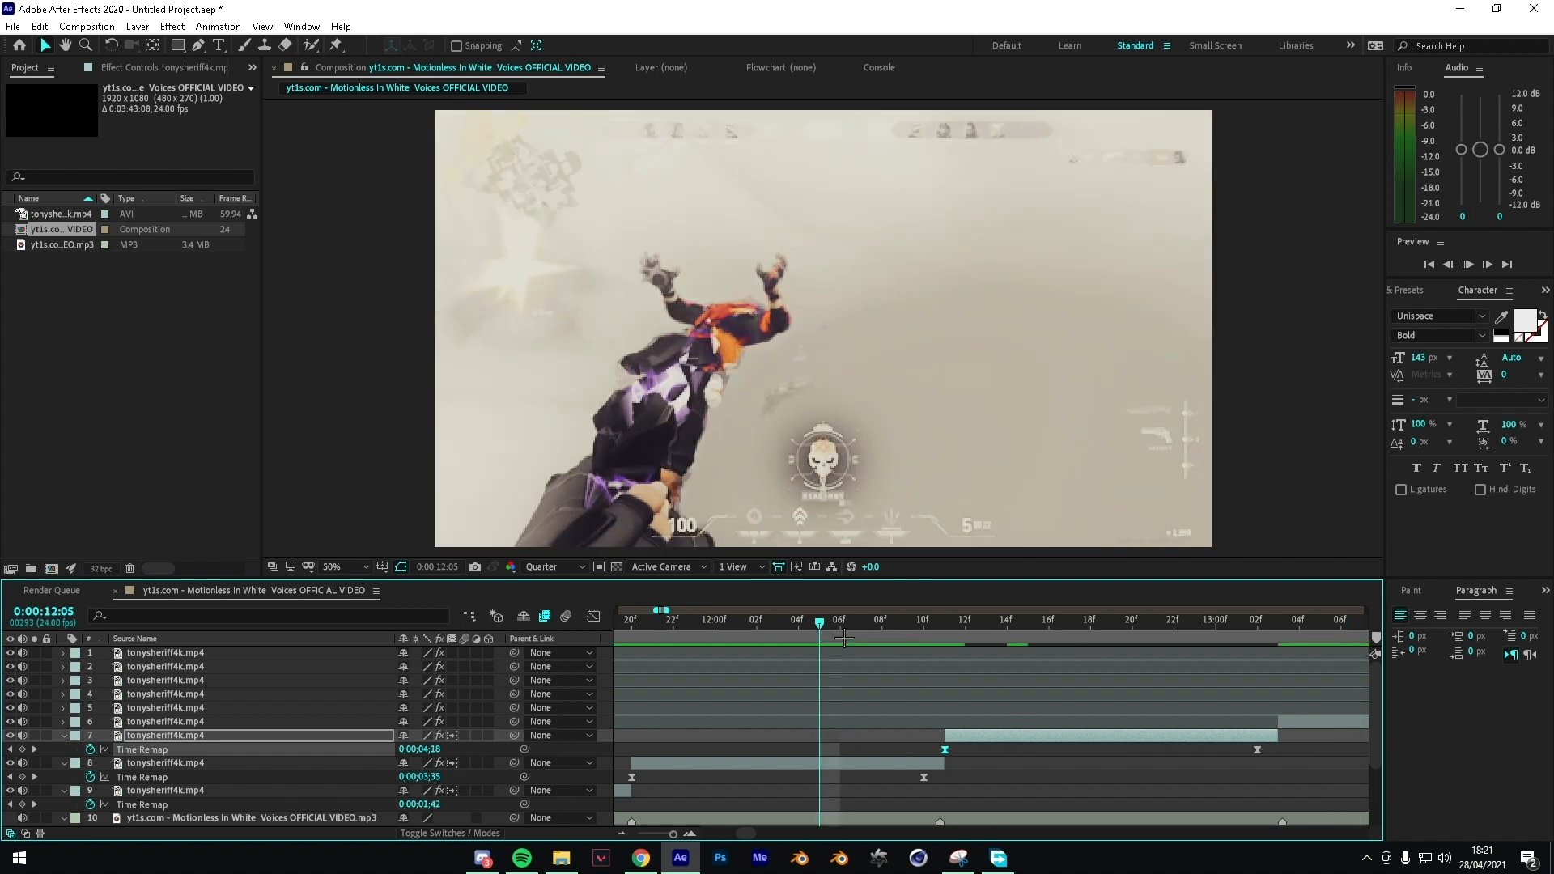
key("space")
Step: Inspect the blended frame at 0:00:12:18 in Full preview resolution, and set the resolution back to Quarter
left_click_drag(914, 634, 971, 623)
left_click(553, 566)
left_click(537, 597)
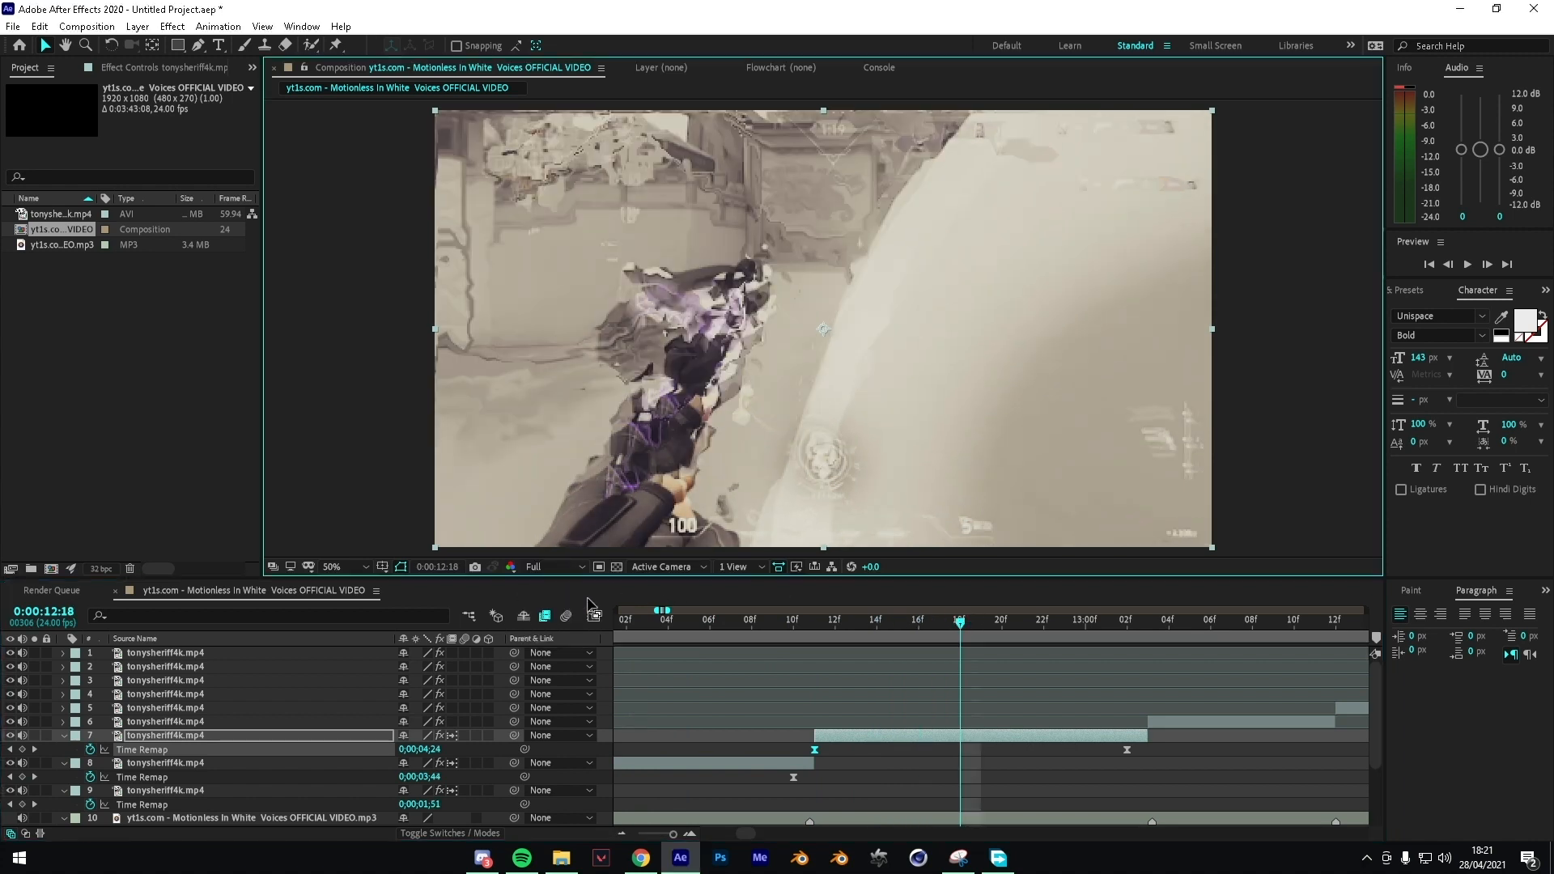
left_click(557, 567)
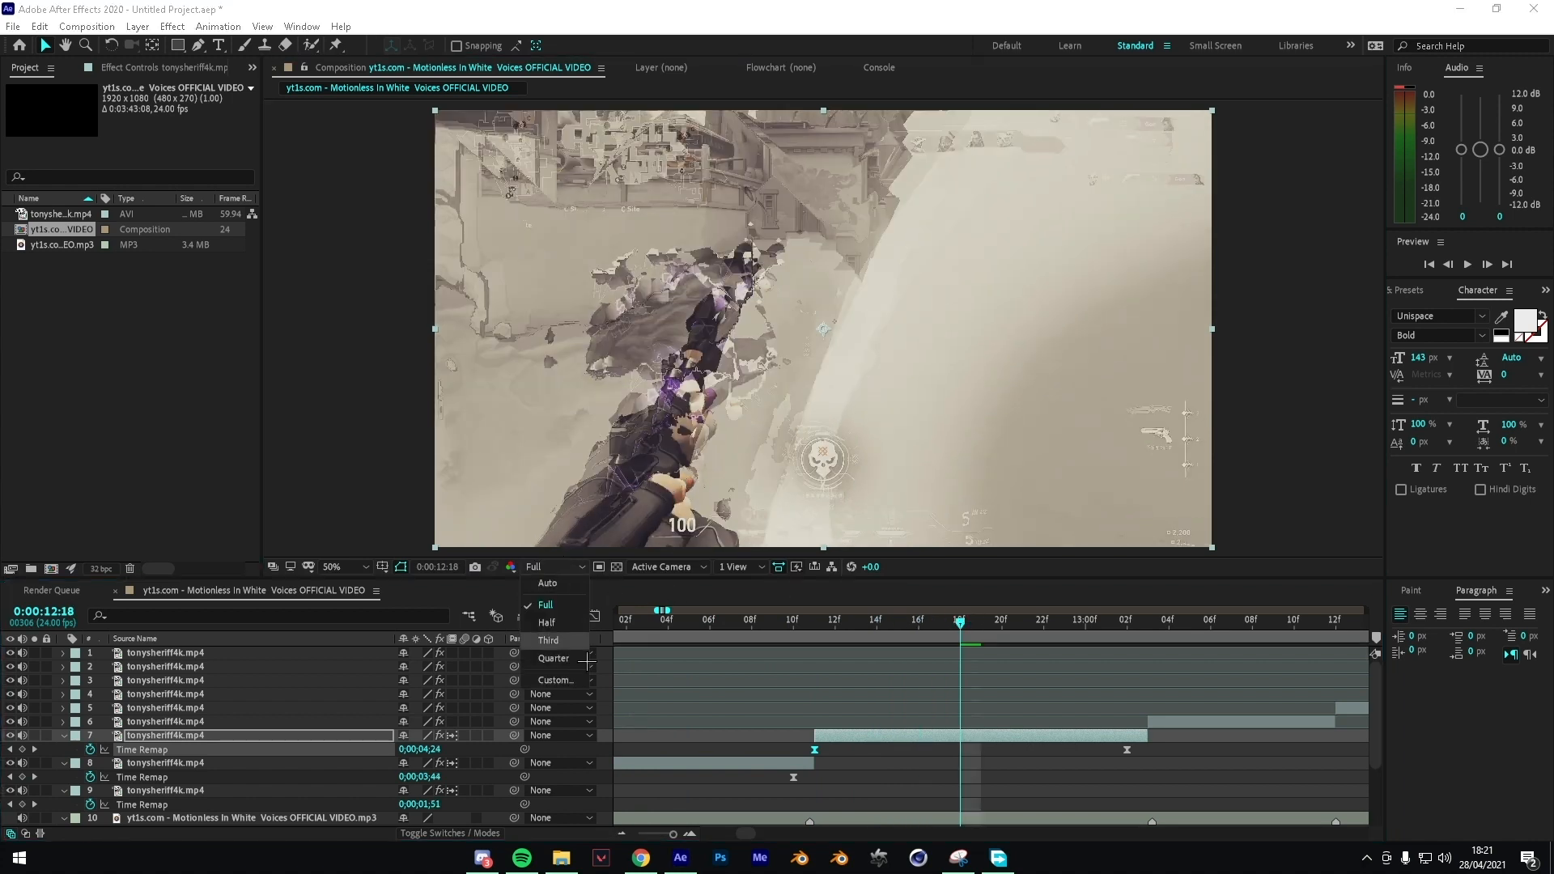
left_click(558, 658)
Step: Shorten the inner handle of the third piece's first Time Remap keyframe in the graph editor, and preview the curve from 0:00:12:09
left_click_drag(1176, 756, 900, 763)
left_click(900, 762)
left_click_drag(984, 635, 1041, 634)
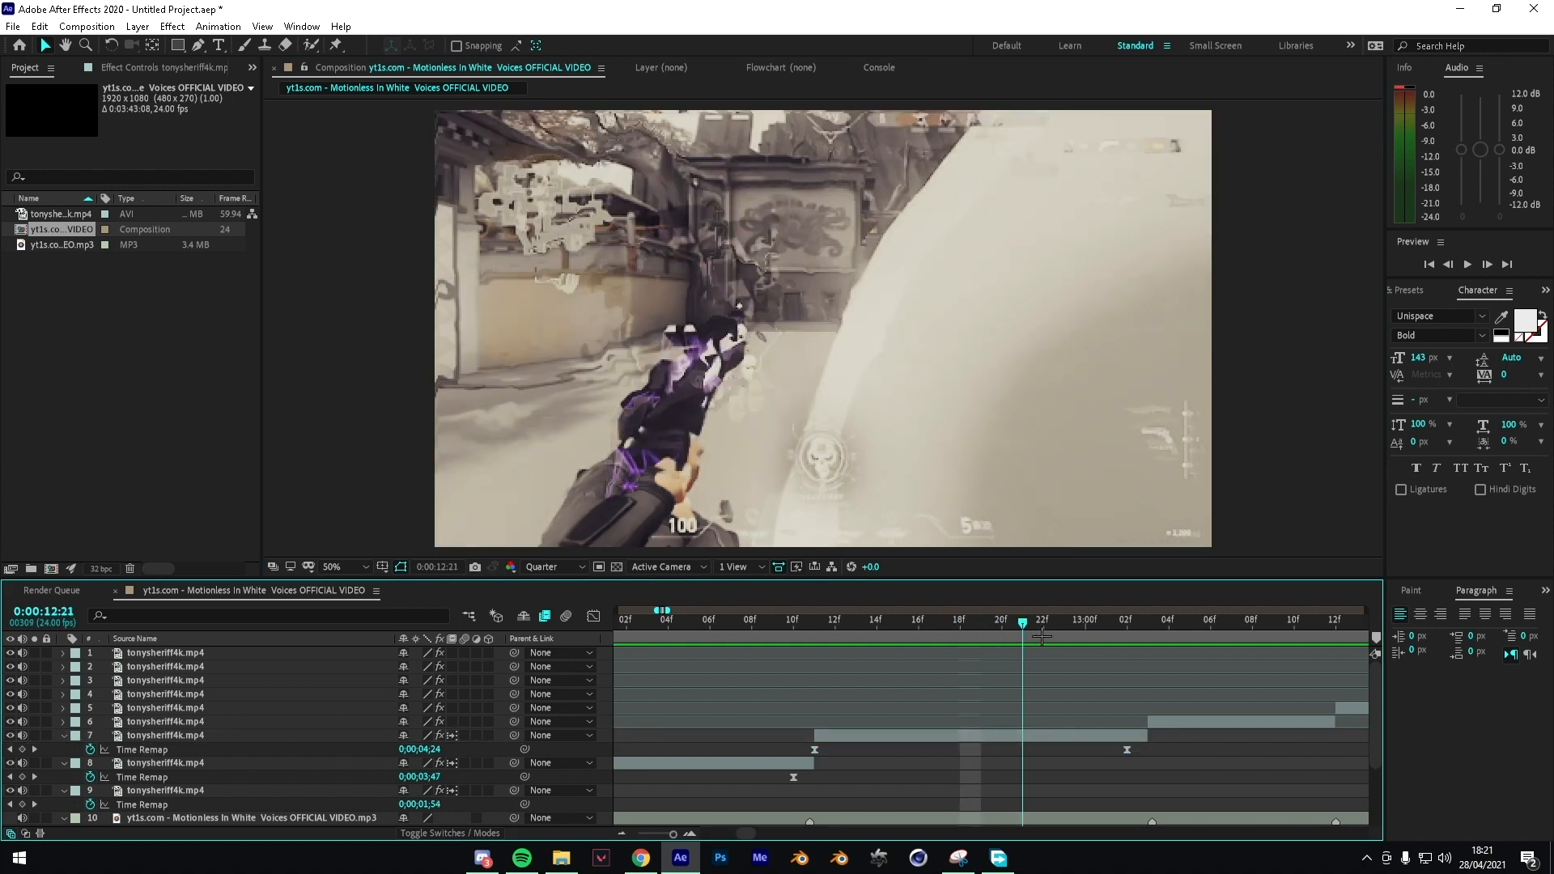
left_click(594, 617)
left_click(594, 617)
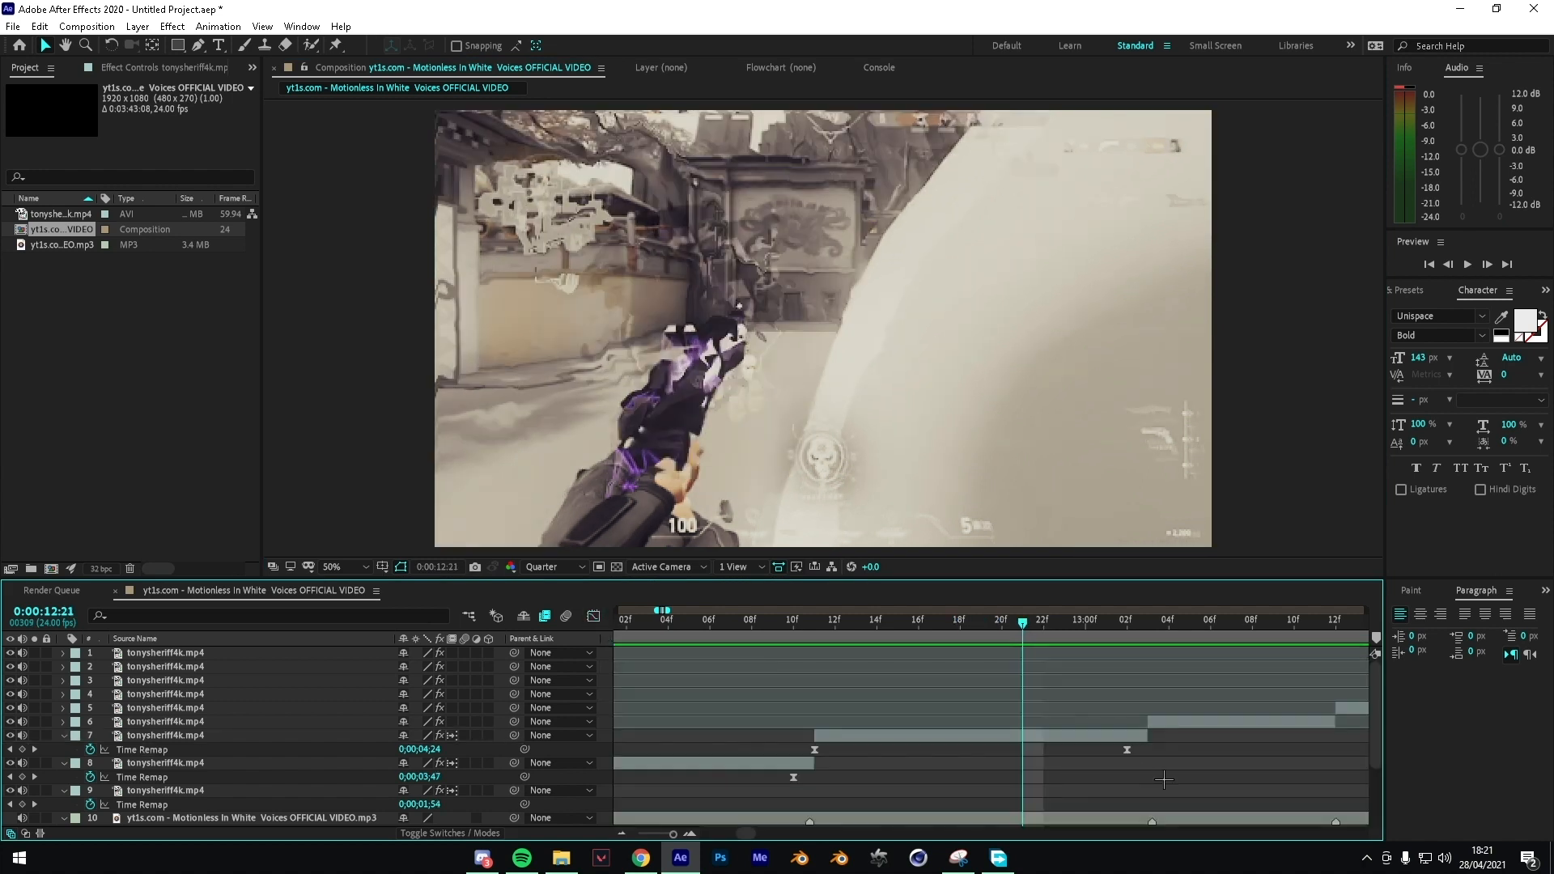
left_click_drag(1187, 758, 734, 725)
left_click(594, 616)
left_click(1232, 761)
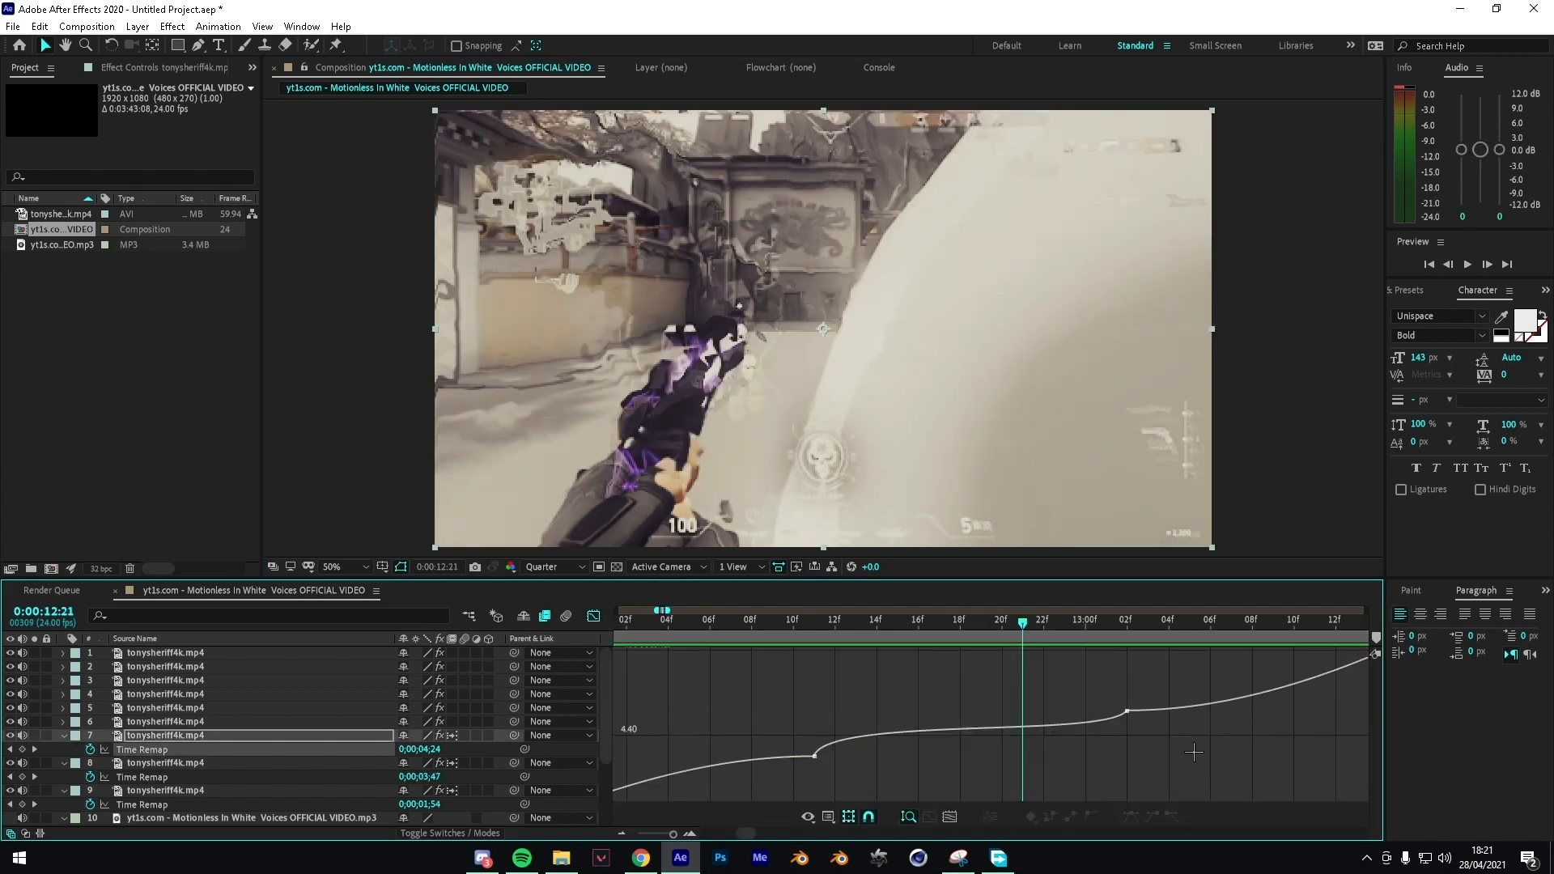
left_click(1127, 712)
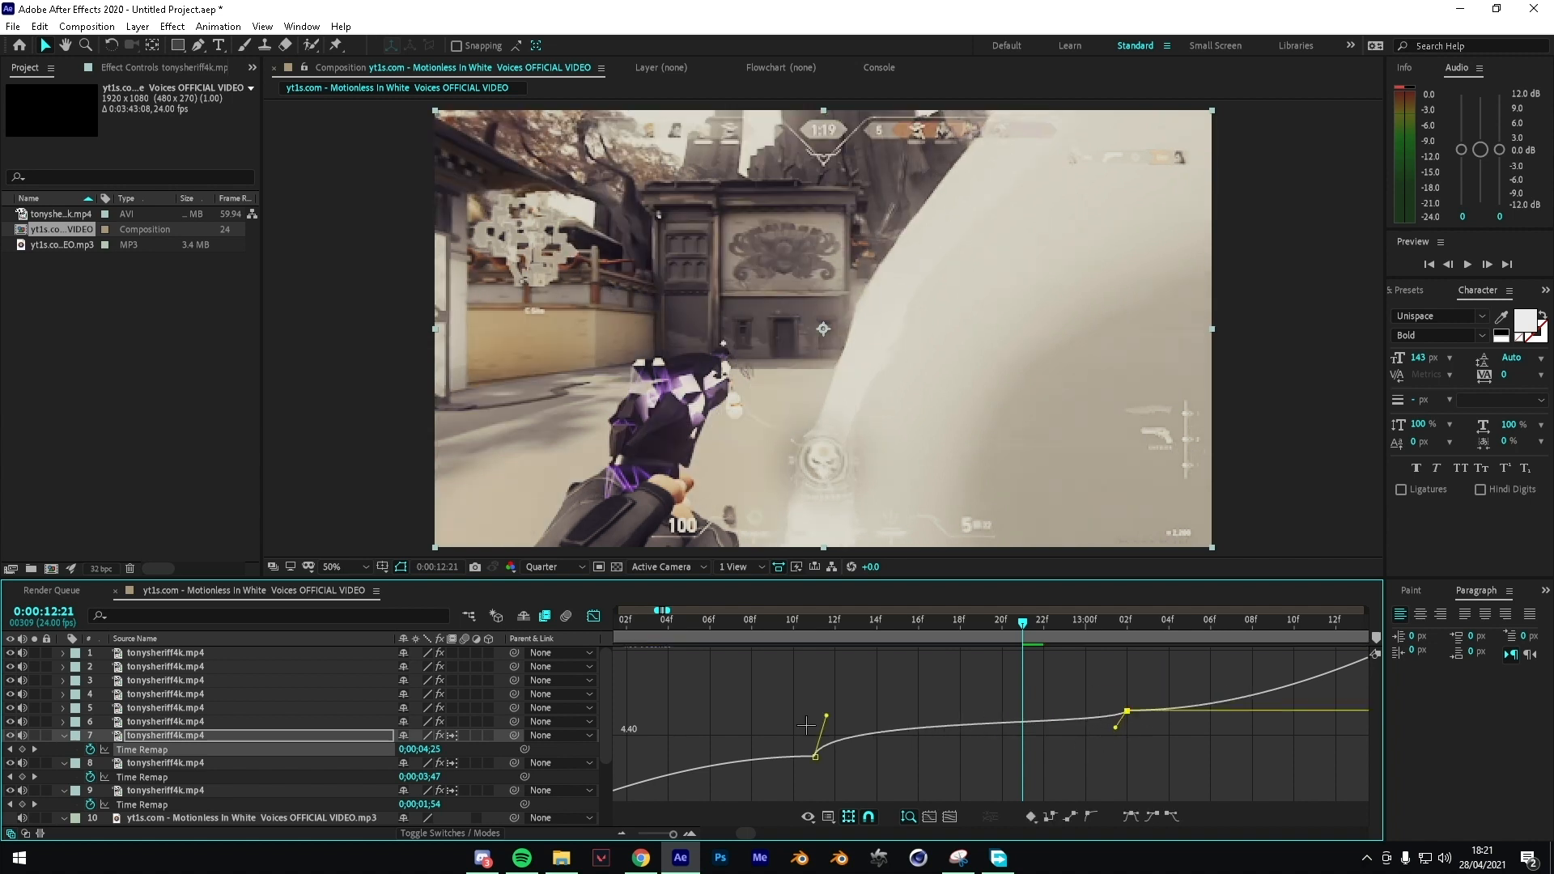
left_click_drag(828, 717, 820, 730)
left_click(784, 639)
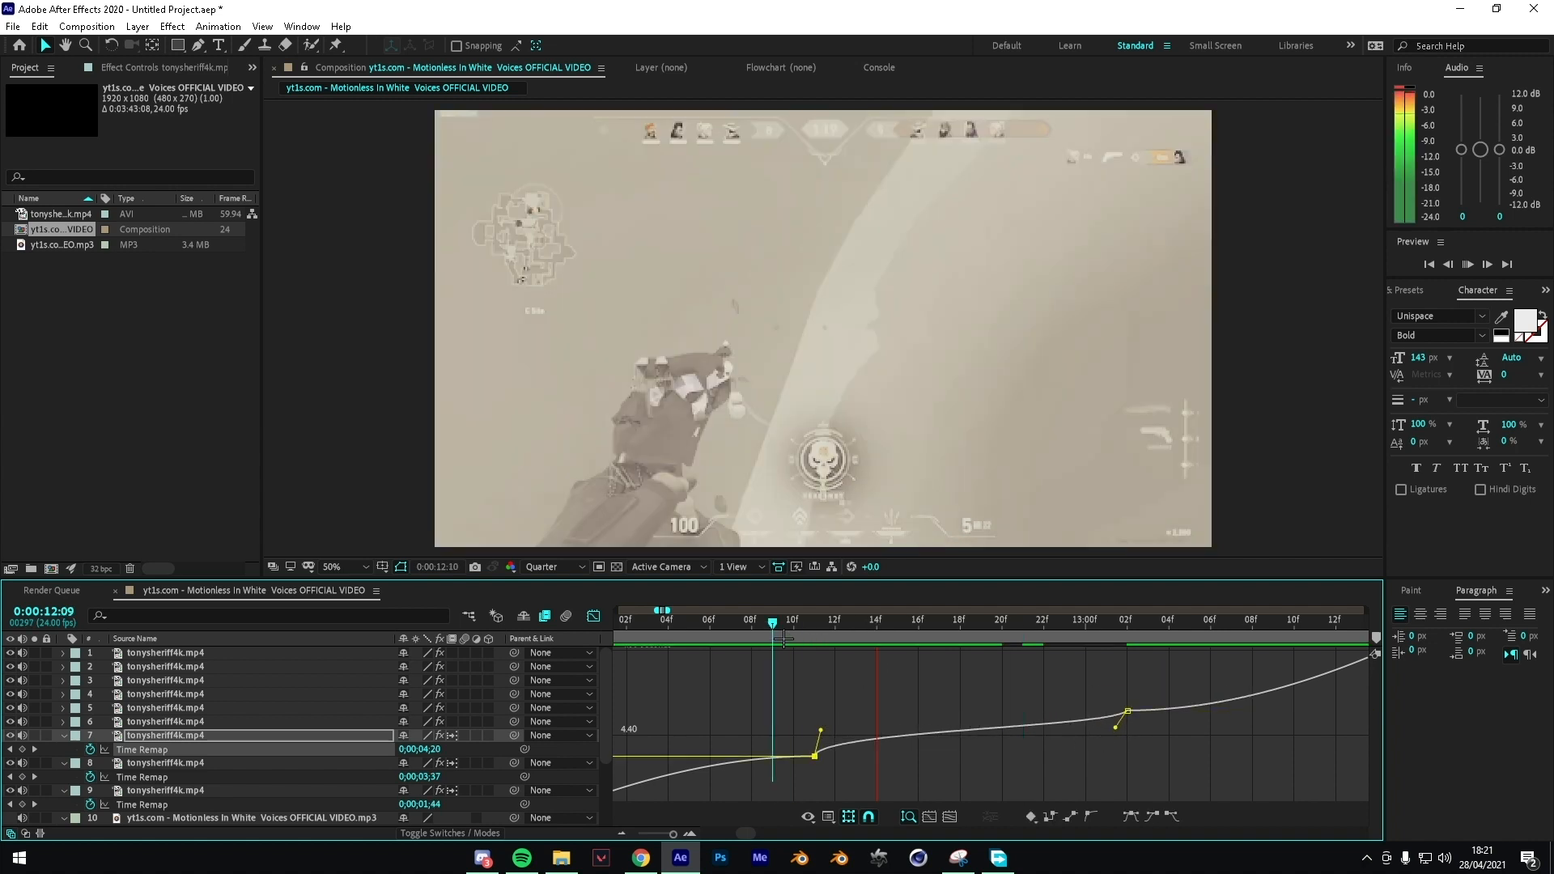
key("space")
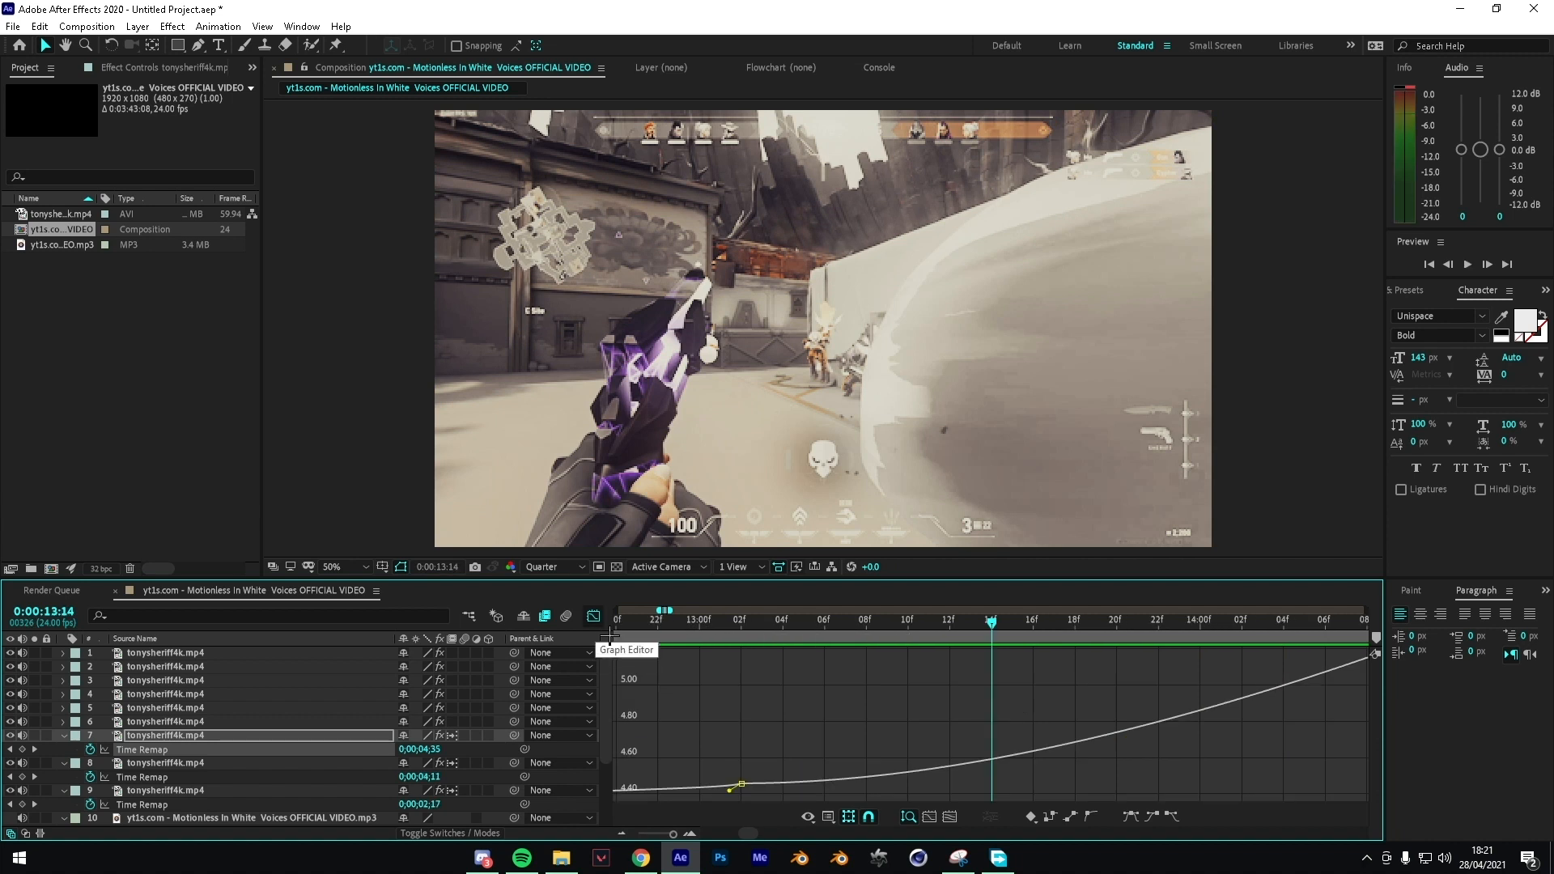
Step: Set the third piece's Time Remap keyframe at 0:00:13:02 to 0;00;04;43
left_click(594, 616)
left_click_drag(978, 646, 1171, 643)
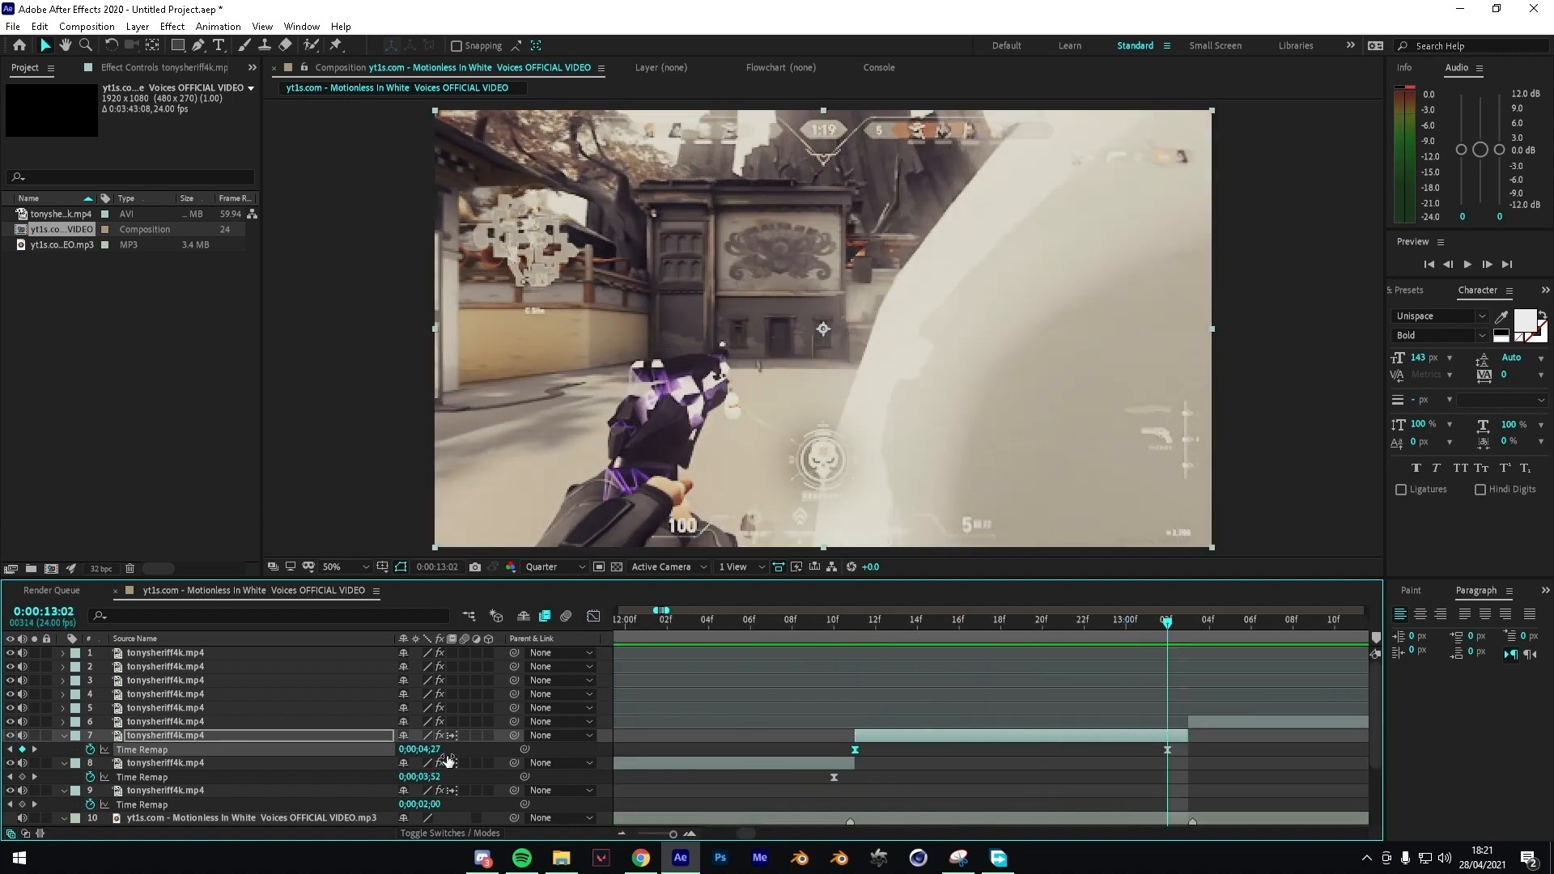
left_click_drag(446, 753, 443, 750)
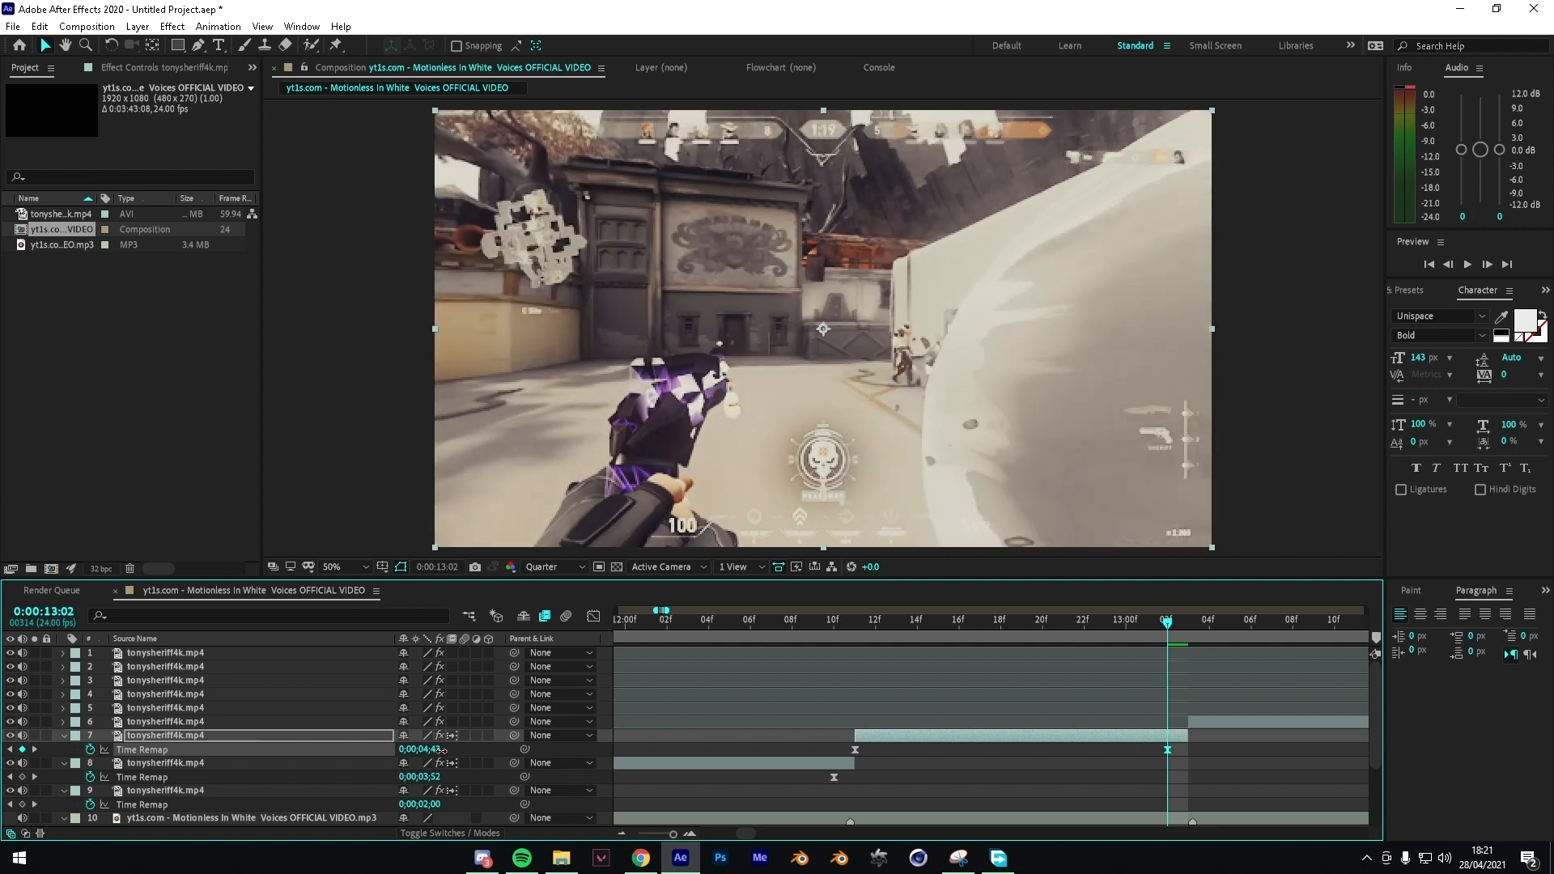
Step: Steepen both inner keyframe handles of the third piece into a stronger fast-slow-fast curve in the graph editor, and preview the result
left_click_drag(1237, 781, 787, 752)
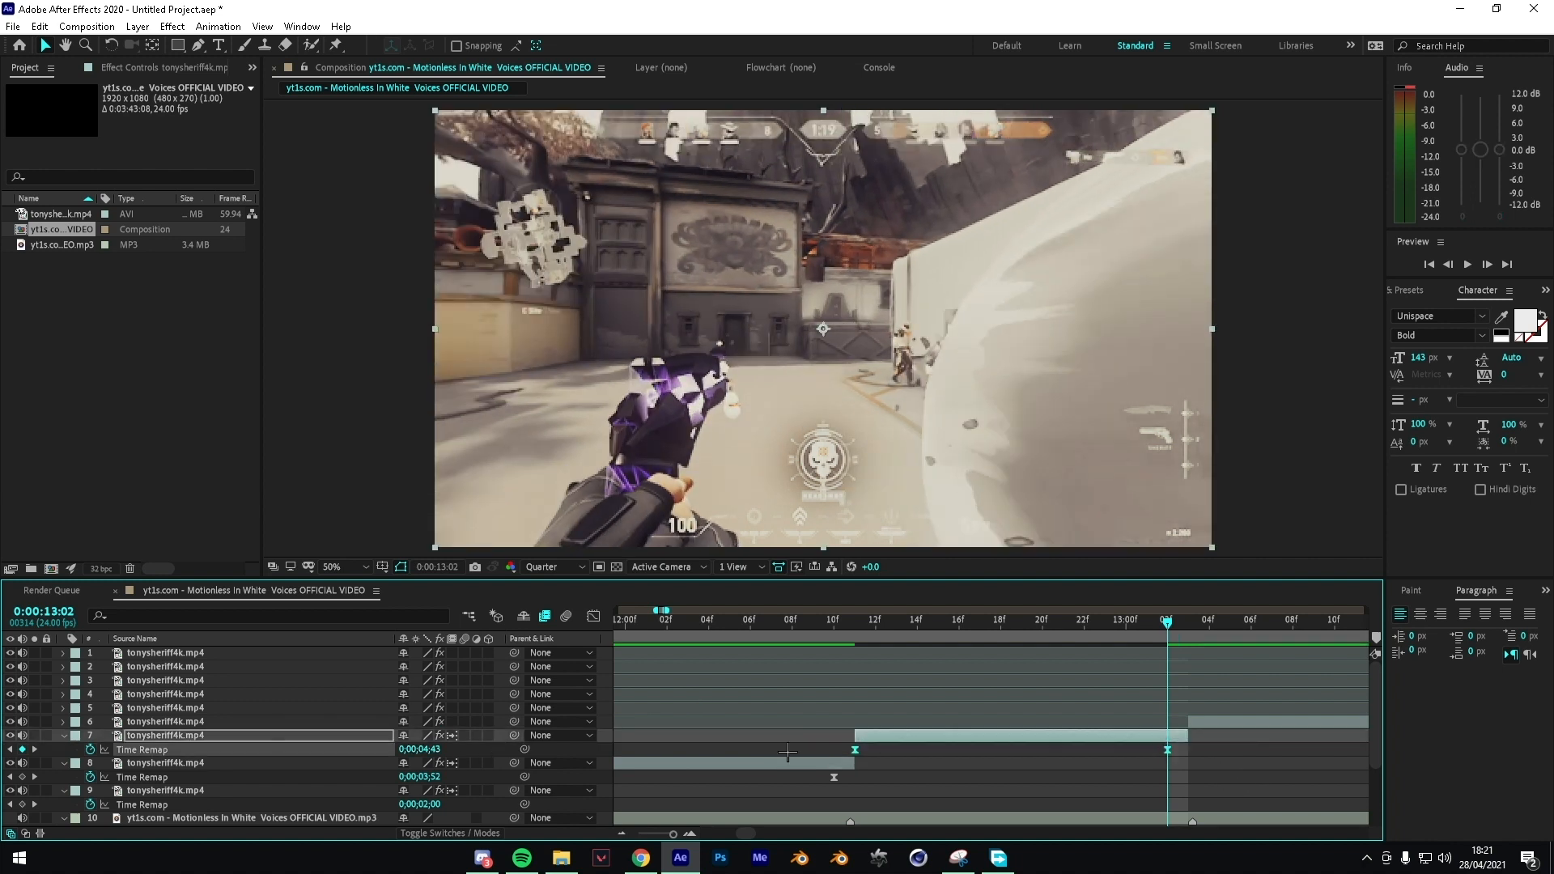
key("shift+F3")
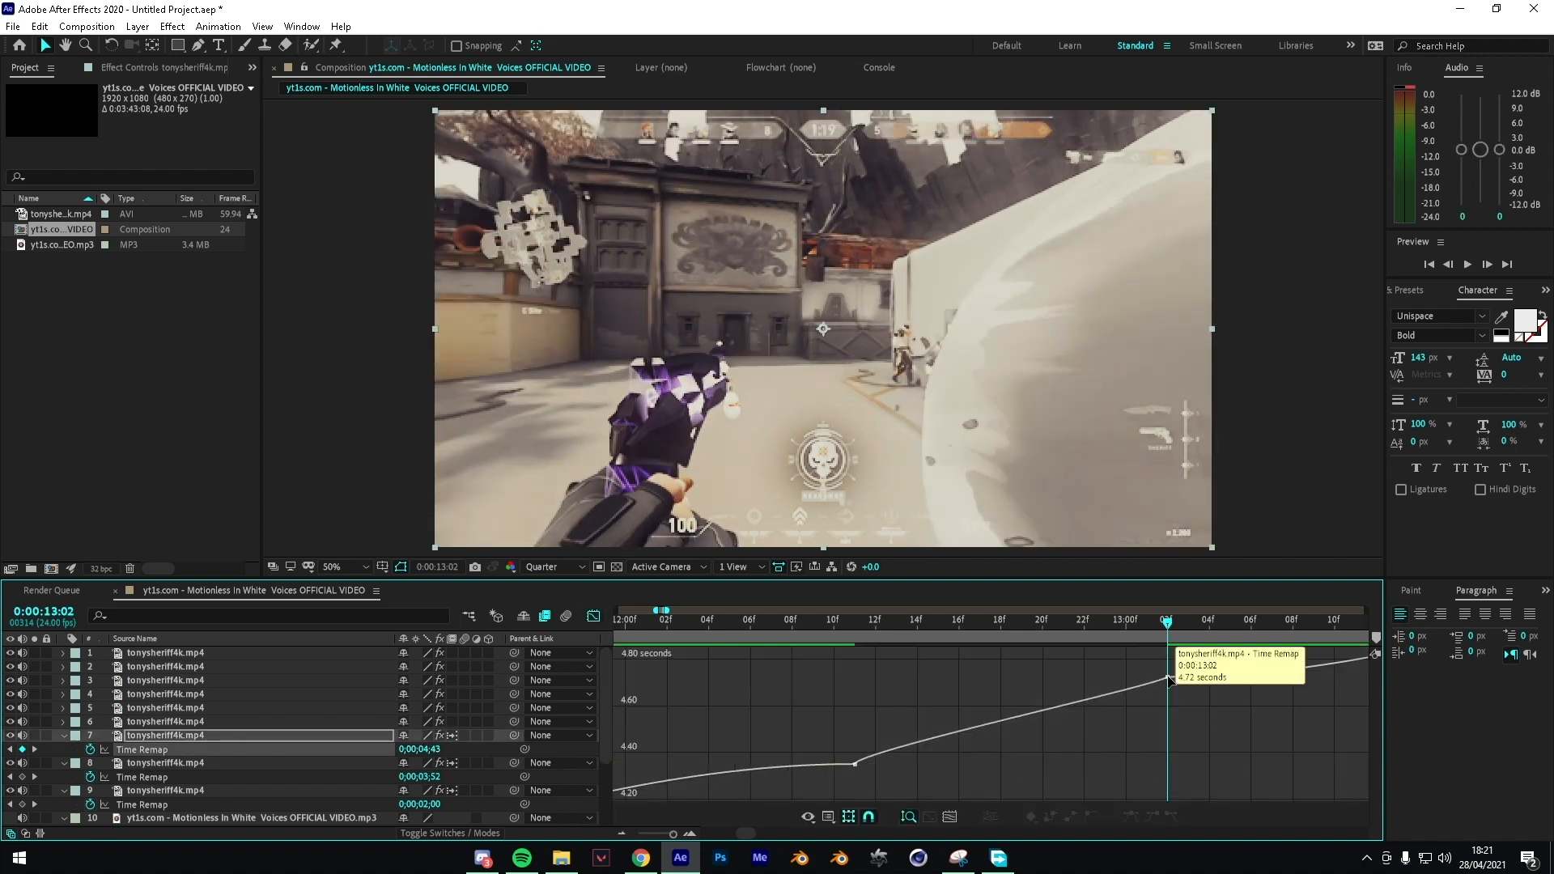
left_click_drag(1156, 686, 1162, 723)
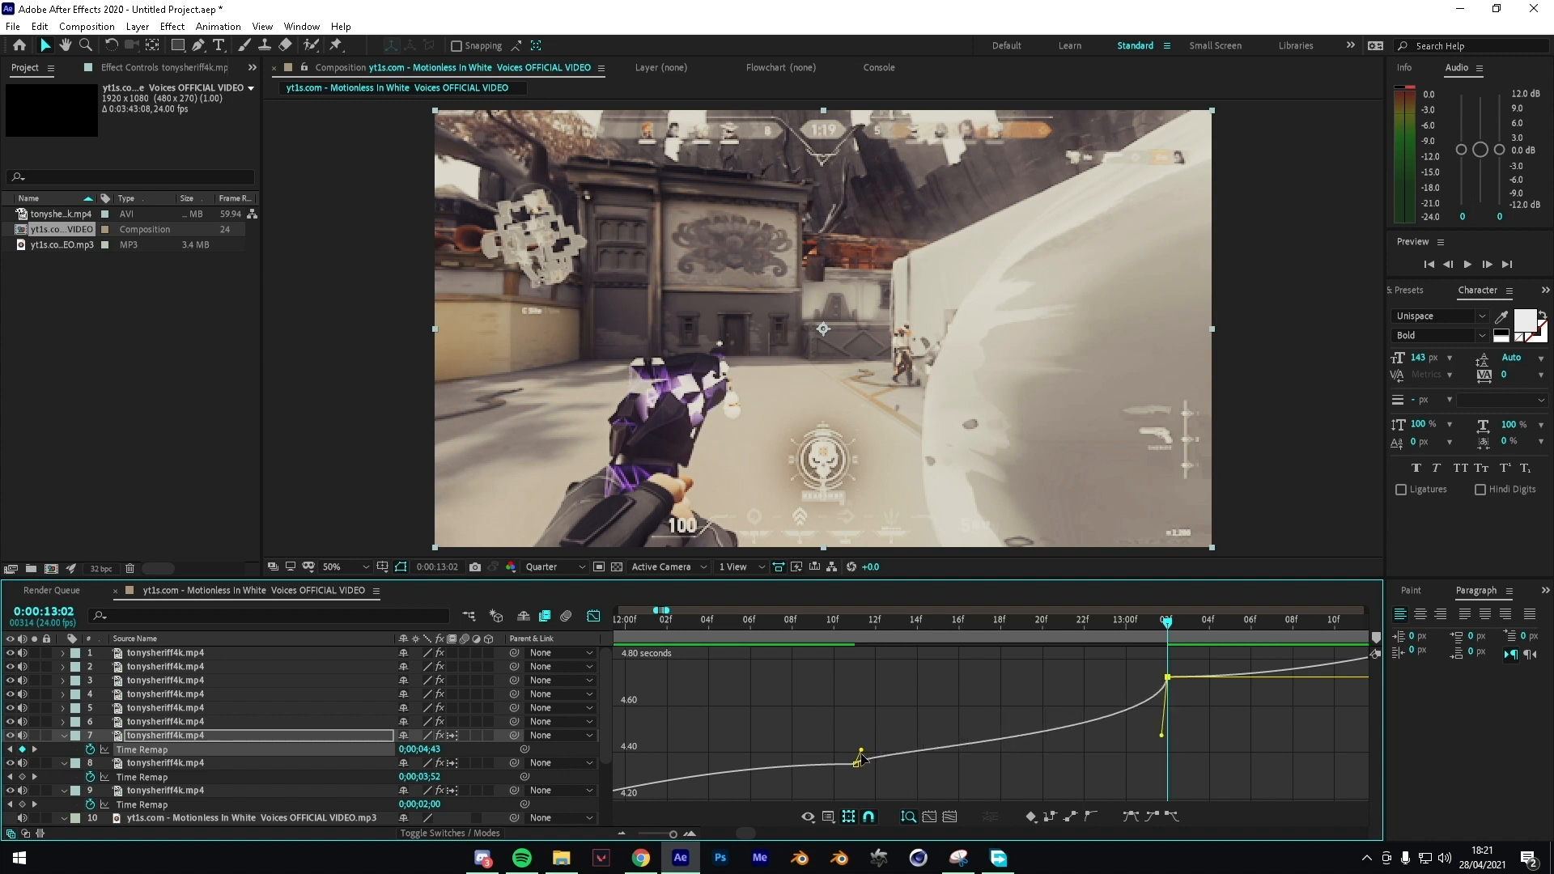
left_click_drag(860, 751, 859, 685)
left_click(812, 633)
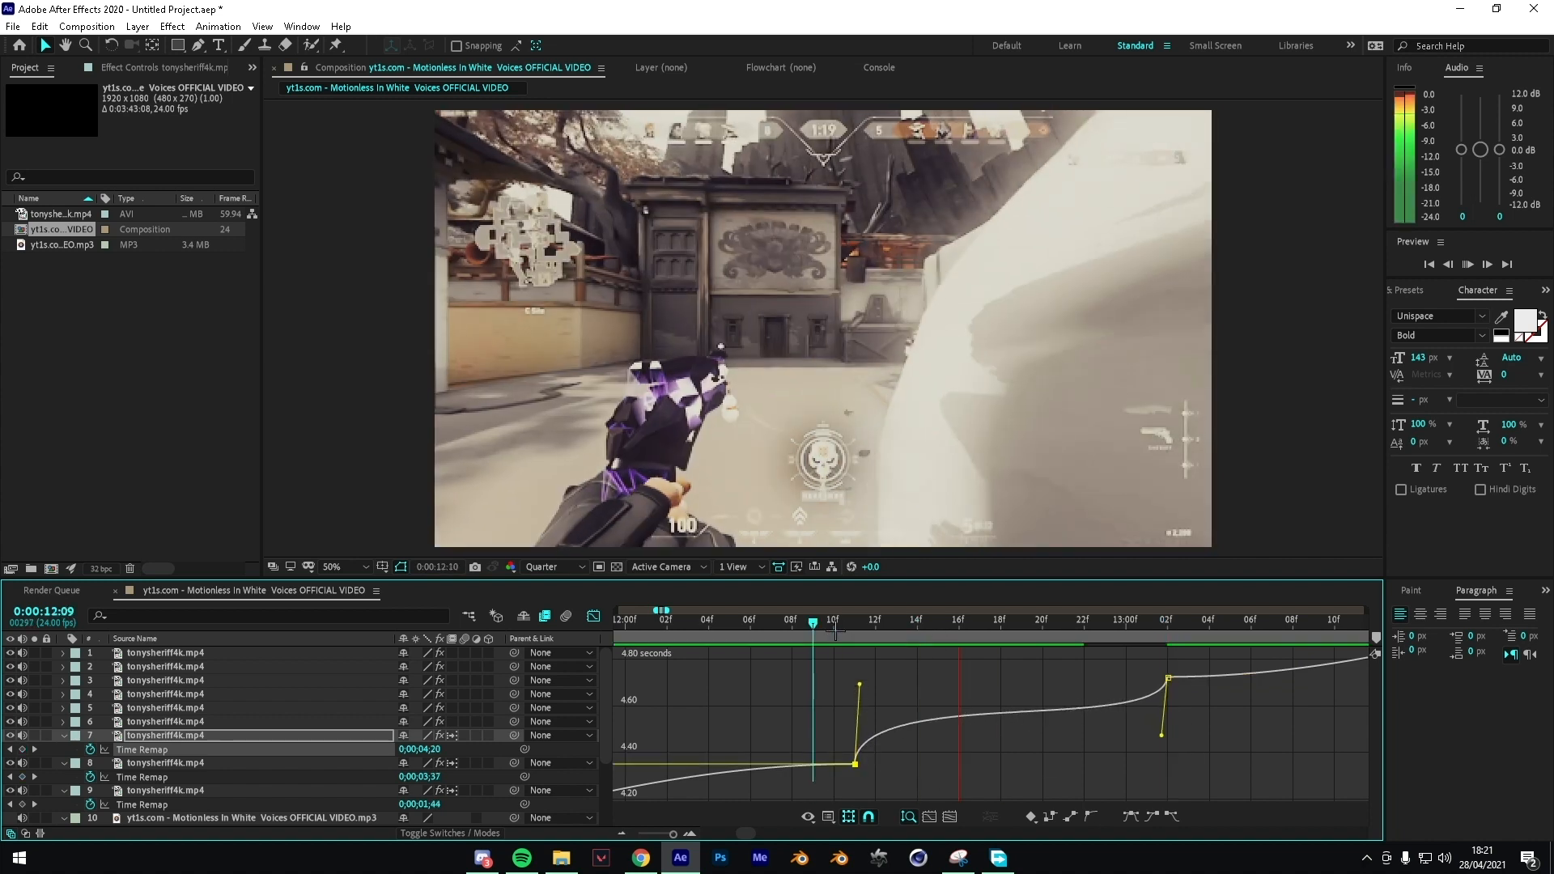
key("space")
left_click_drag(836, 632, 749, 603)
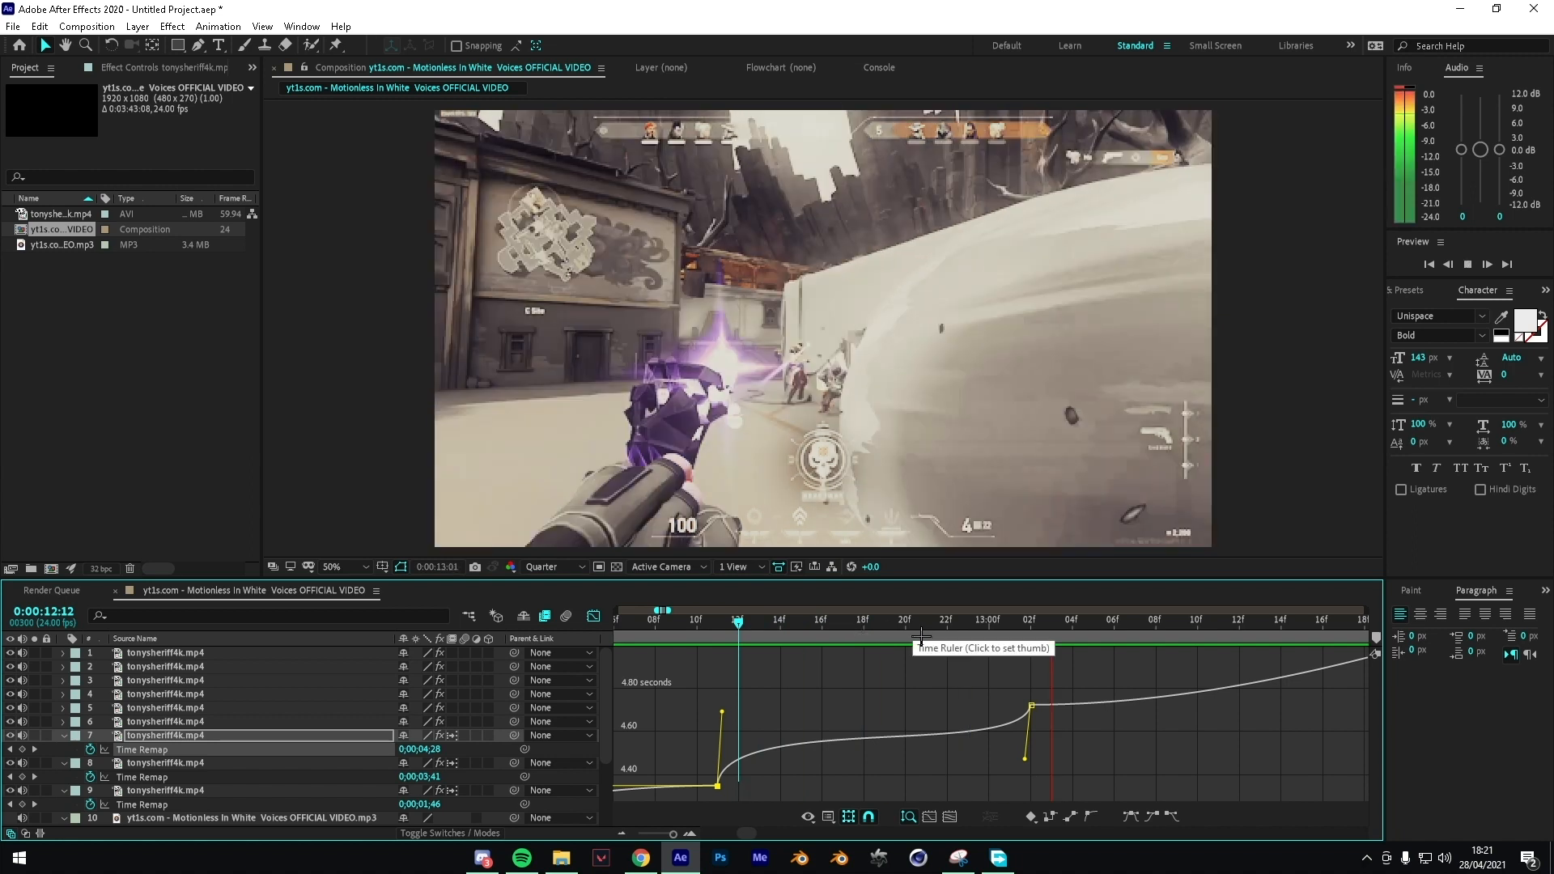
Step: Enable time remapping on the fourth clip piece and add a Time Remap keyframe at its first frame, 0:00:13:03
left_click(1091, 639)
key("shift+F3")
left_click(1052, 646)
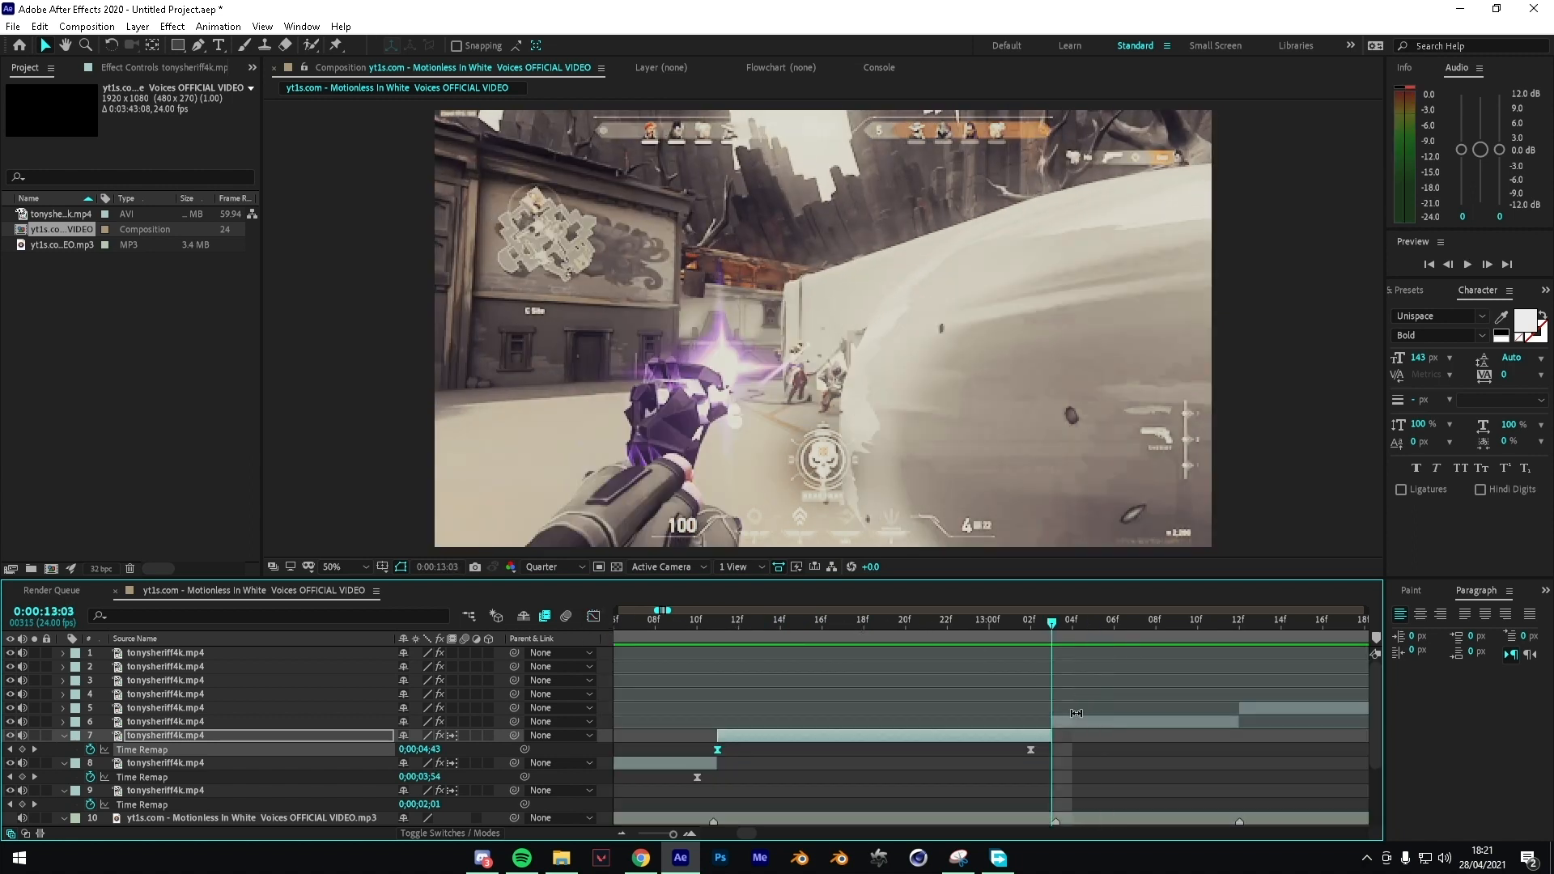
left_click(1081, 725)
key("space")
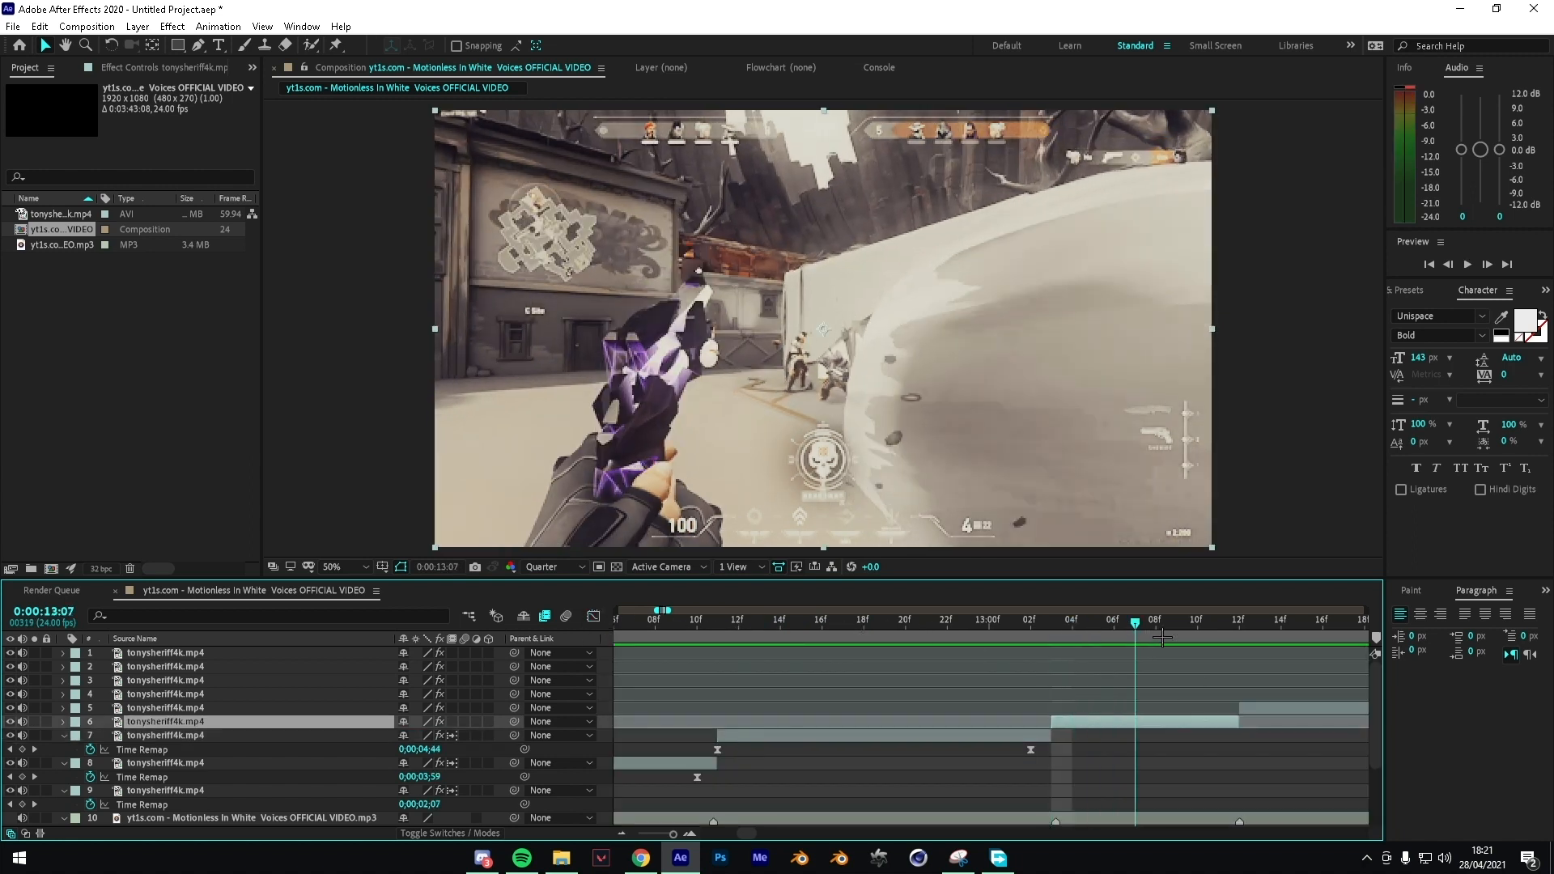
left_click(1034, 647)
left_click_drag(1033, 648, 1058, 643)
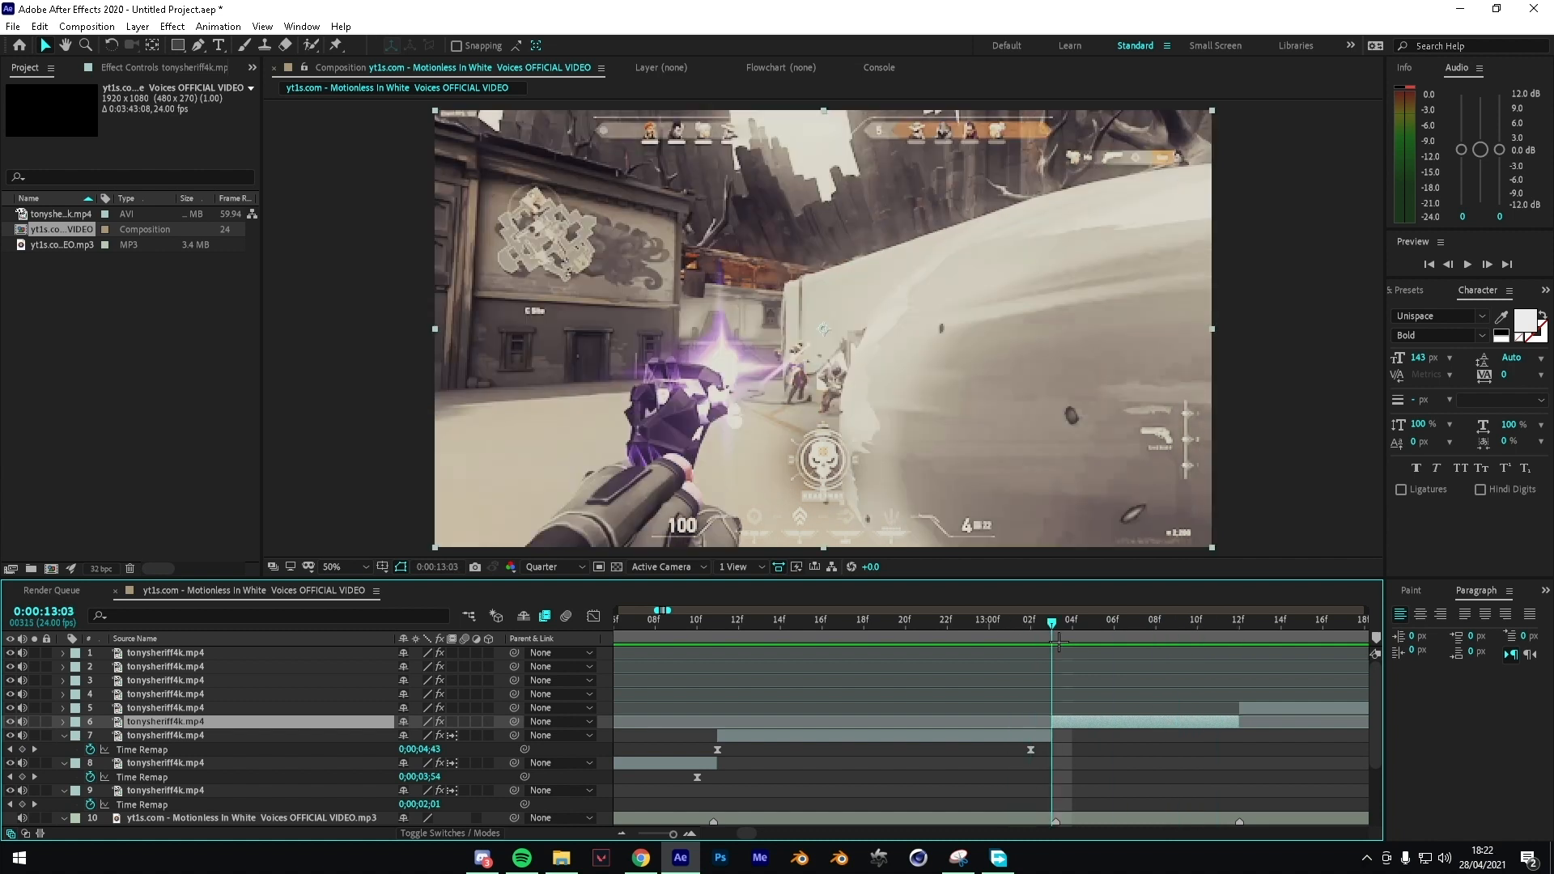
key("ctrl+alt+t")
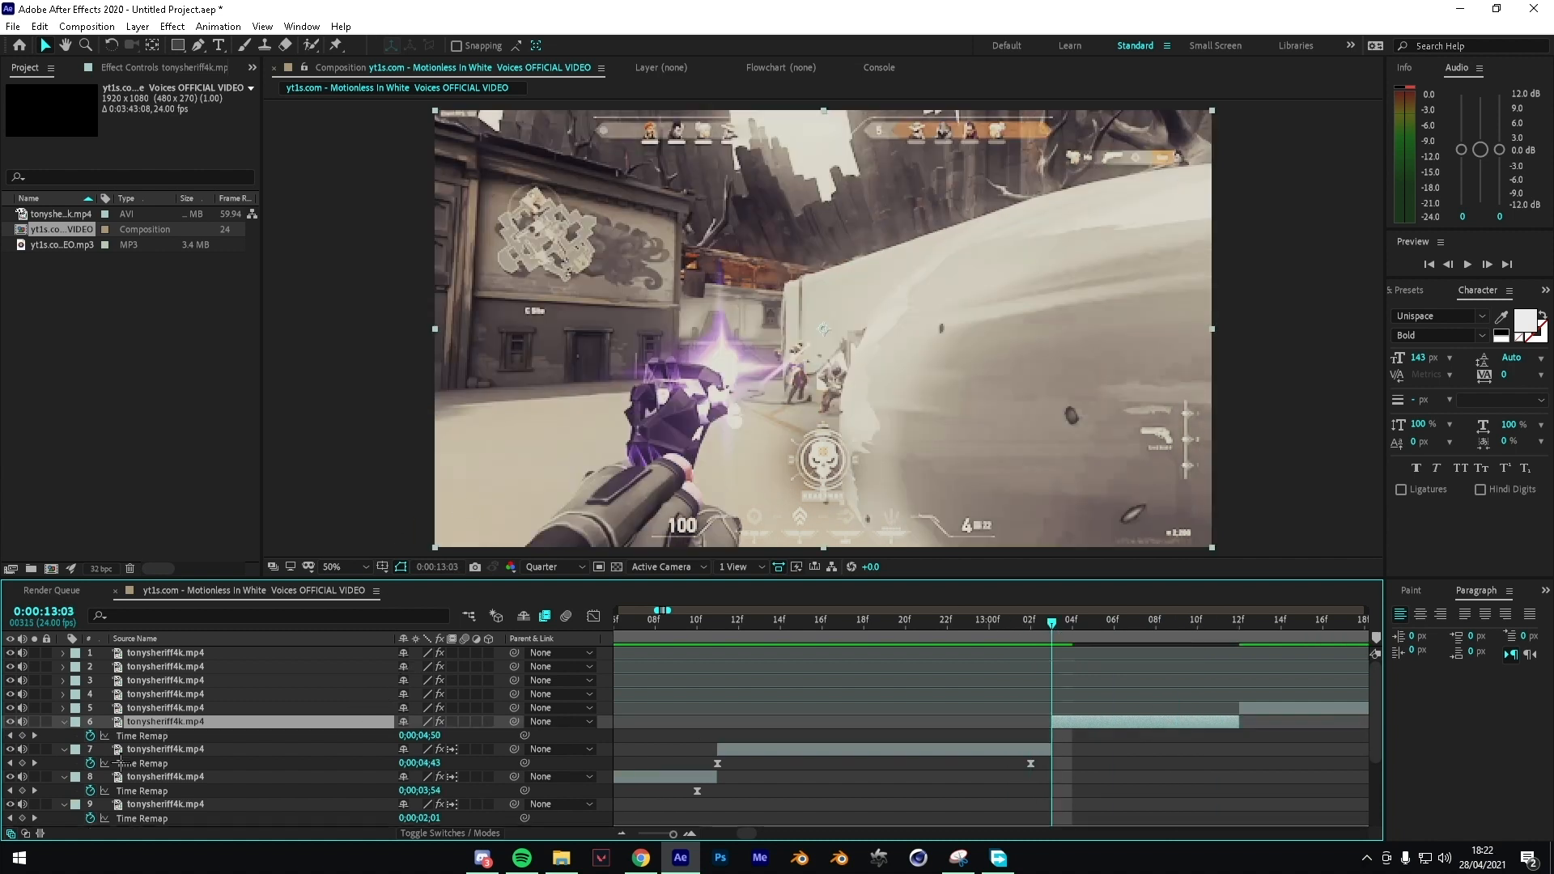
left_click(22, 736)
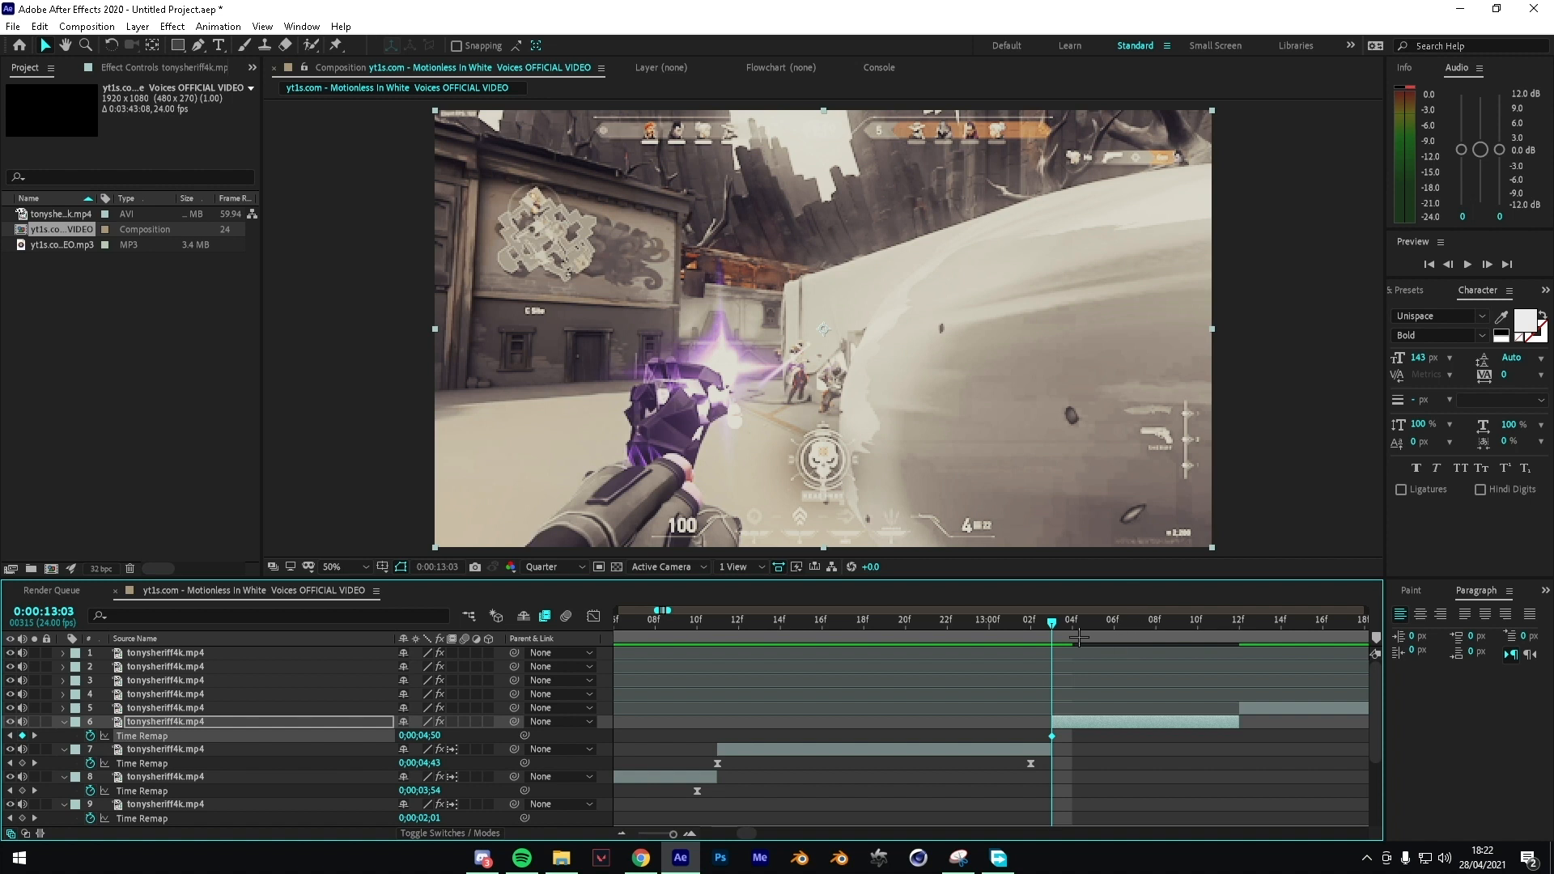
Step: Add a Time Remap keyframe of 0;00;05;10 at 0:00:13:11 on the fourth clip piece, and Easy Ease both keyframes
left_click_drag(1079, 637, 1243, 625)
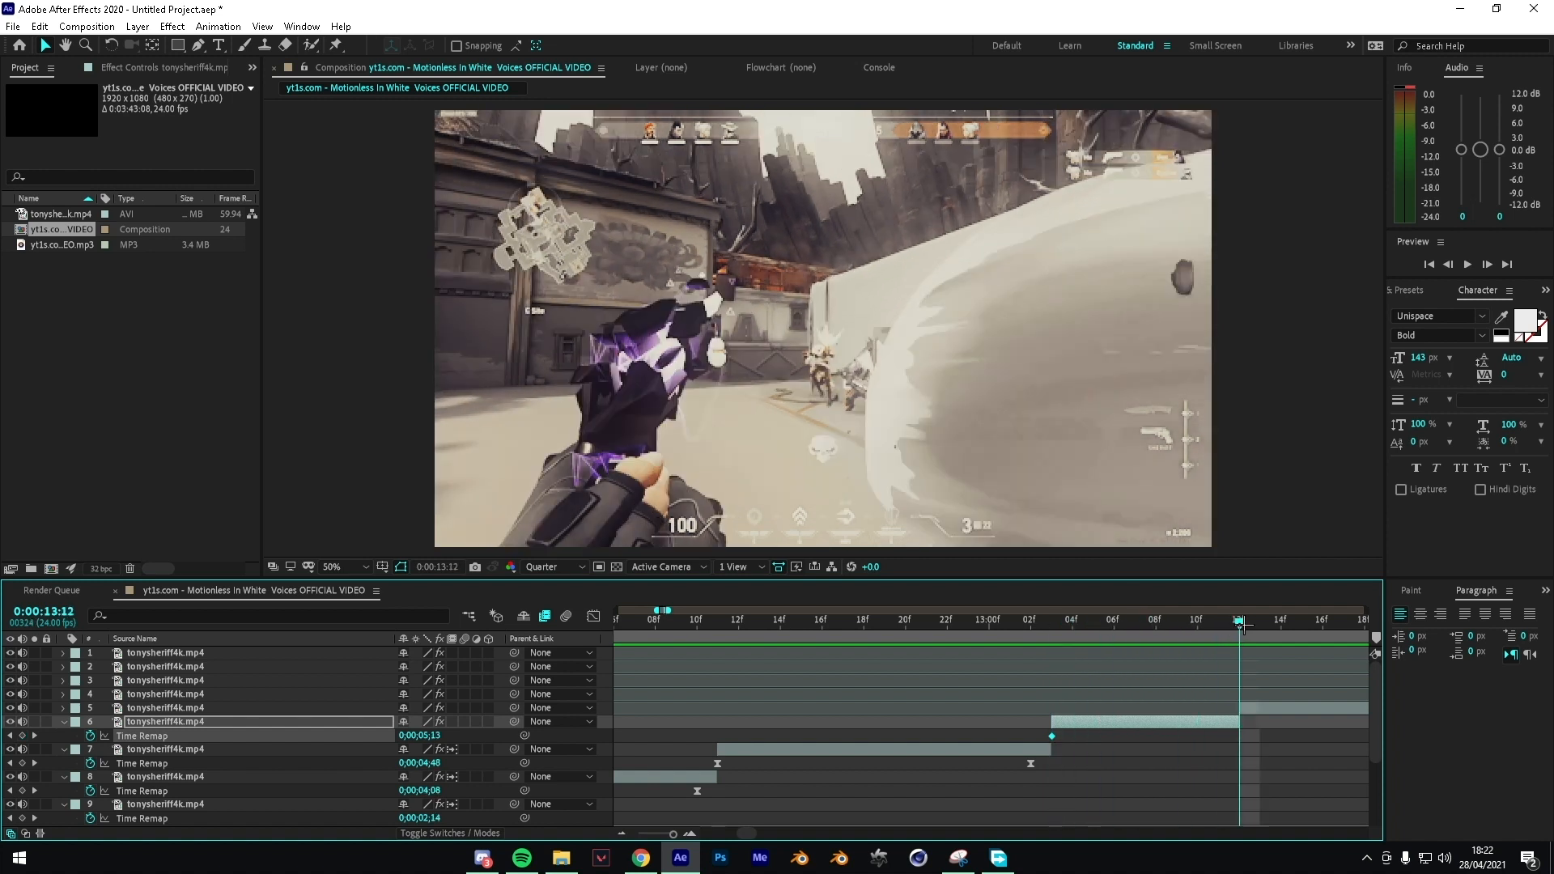
key("Page_Up")
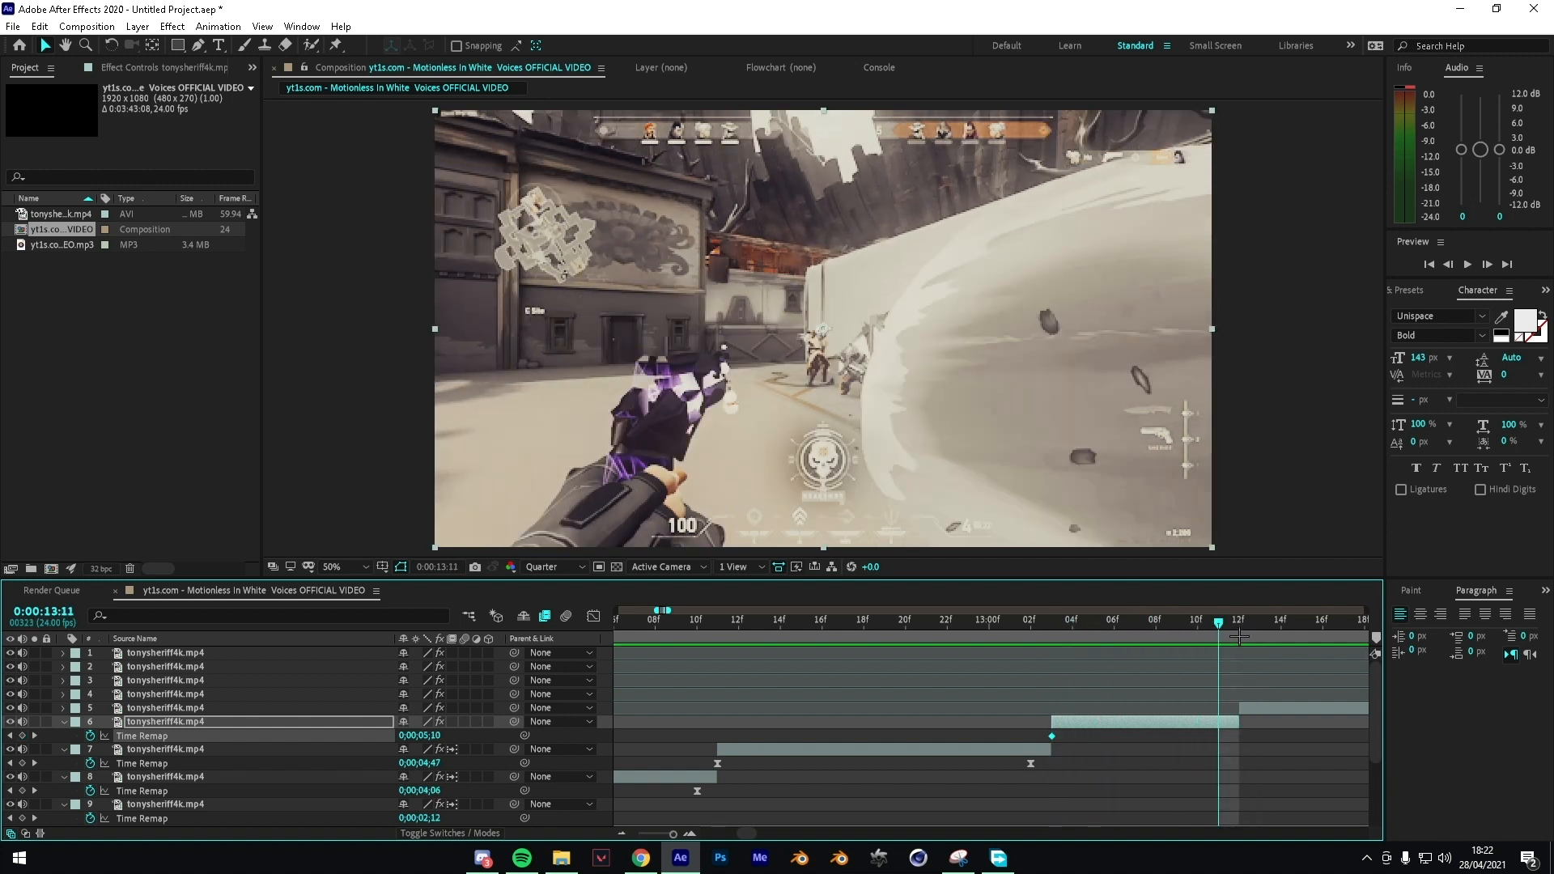
key("Page_Down")
key("Page_Up")
left_click_drag(425, 736, 422, 736)
left_click_drag(1258, 749, 947, 721)
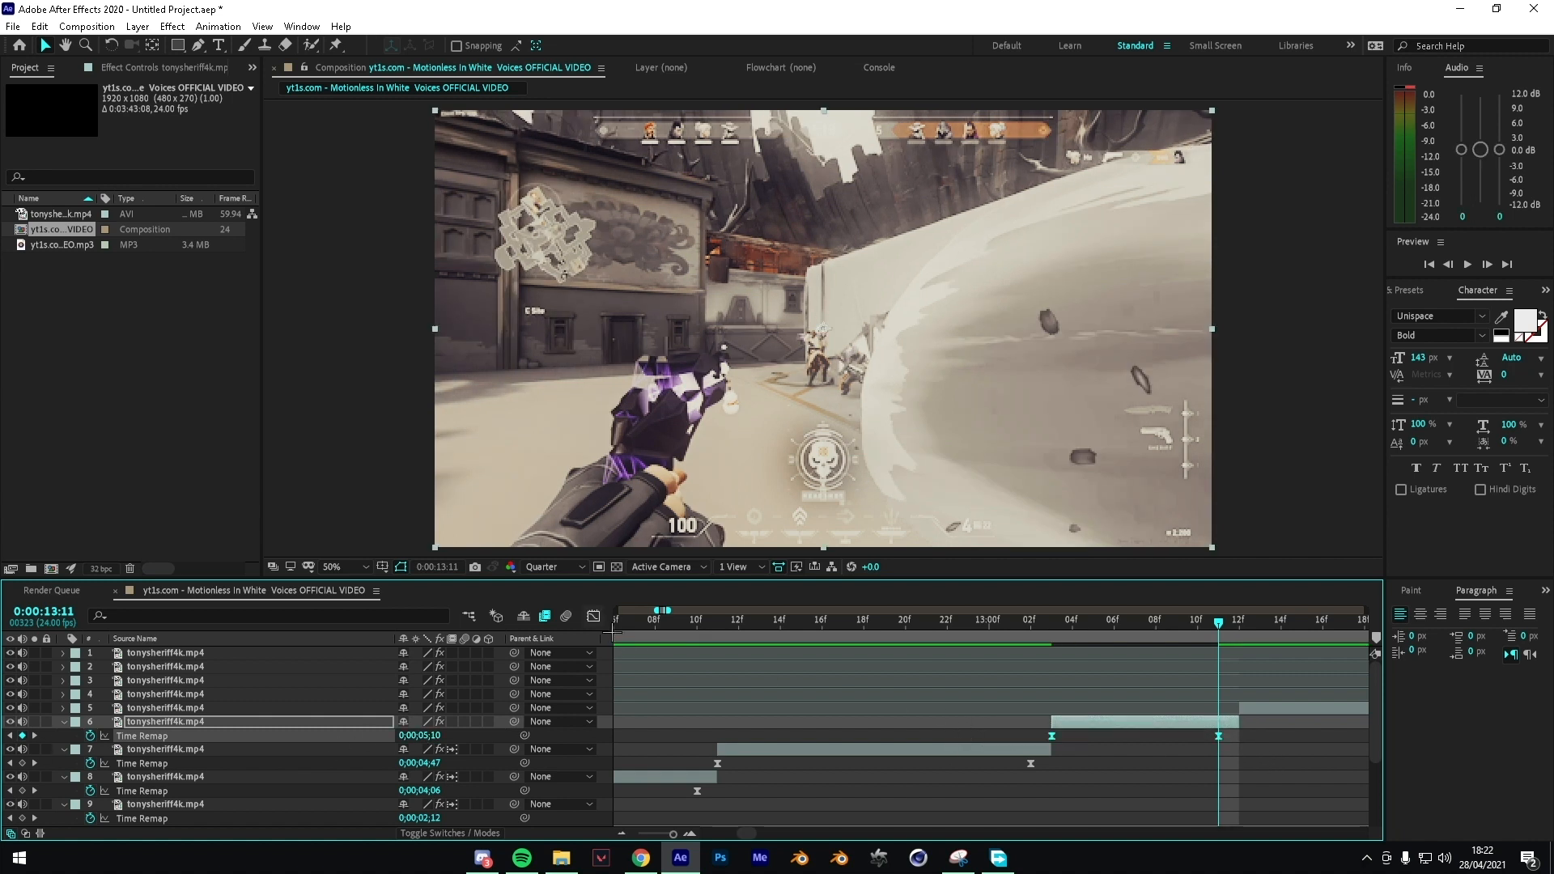
Step: Angle the fourth piece's inner keyframe handles steeply into a fast-slow-fast curve in the graph editor, and preview it from 0:00:12:21
left_click(595, 618)
left_click(1183, 785)
left_click(1053, 732)
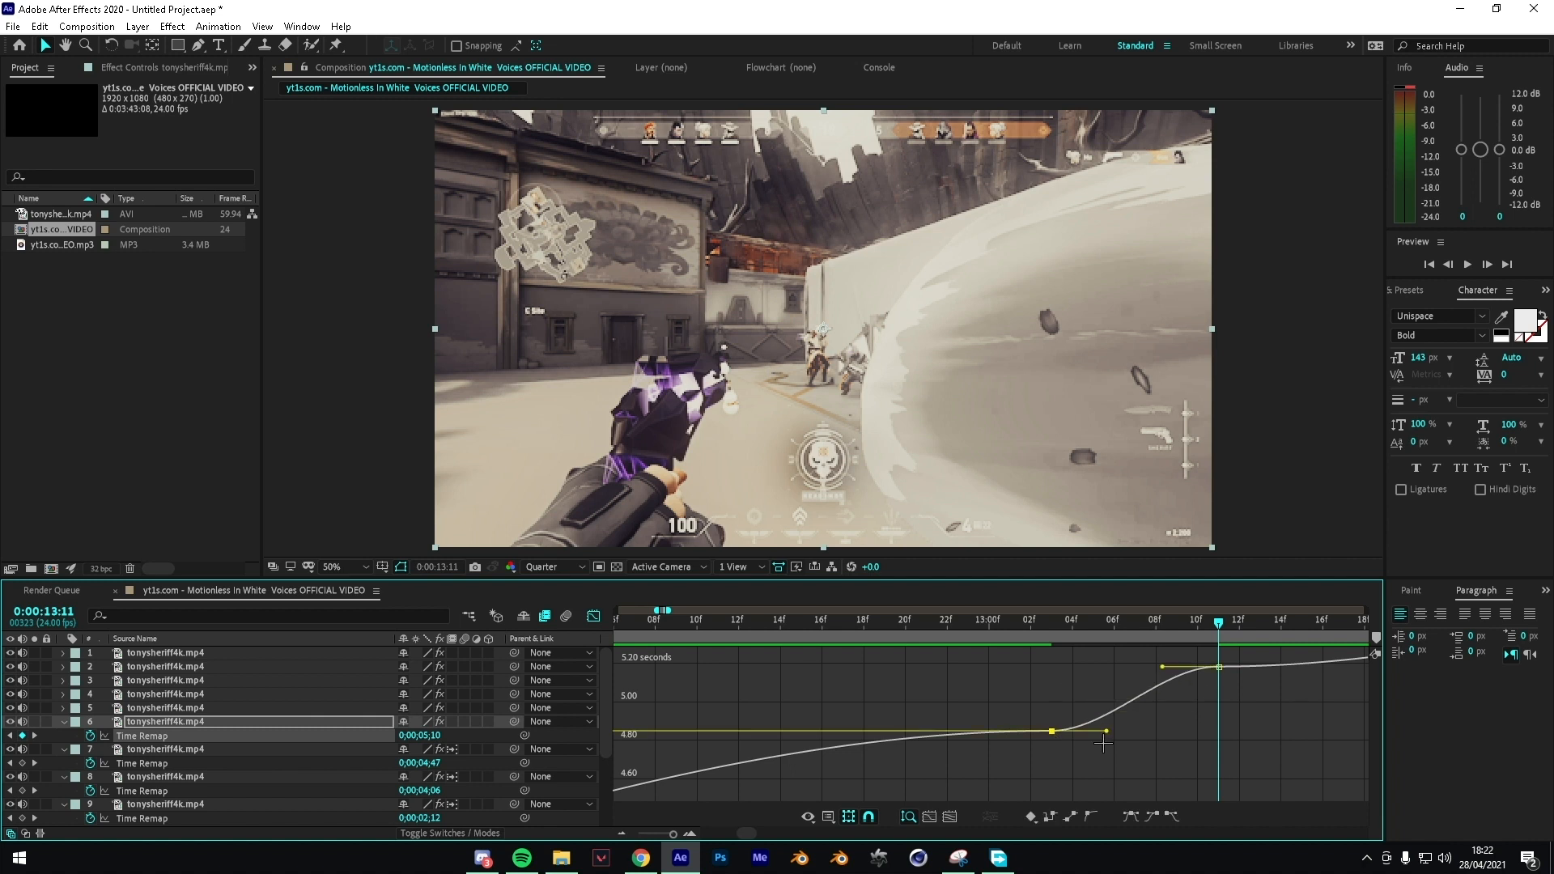
left_click_drag(1107, 732, 1066, 683)
key("space")
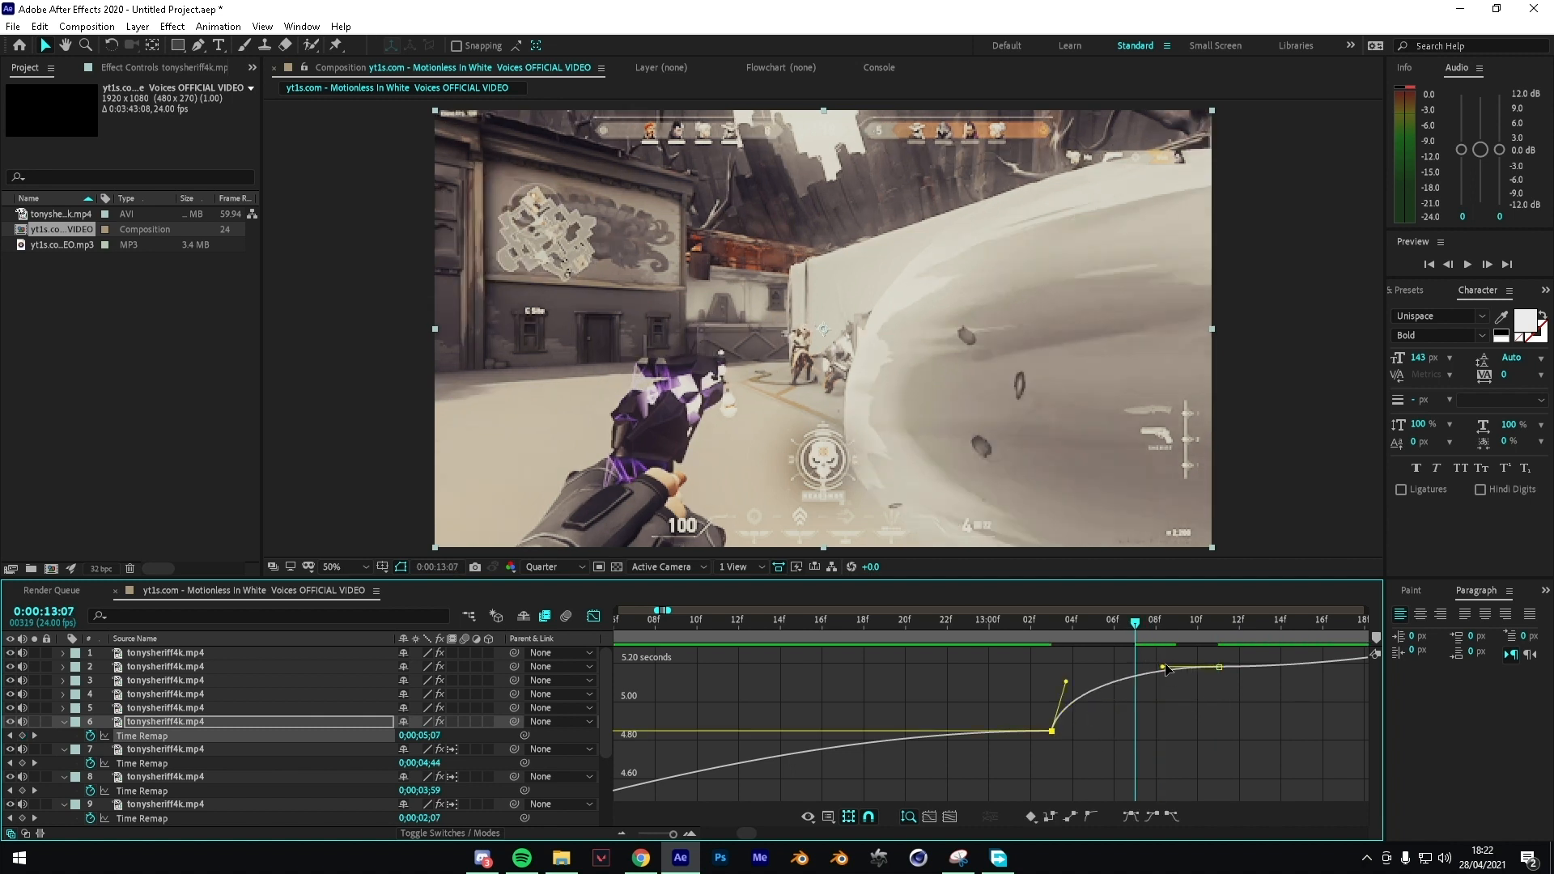
left_click_drag(1165, 667, 1213, 706)
mouse_move(1066, 682)
left_mouse_down()
mouse_move(1058, 671)
mouse_move(1060, 684)
left_mouse_up()
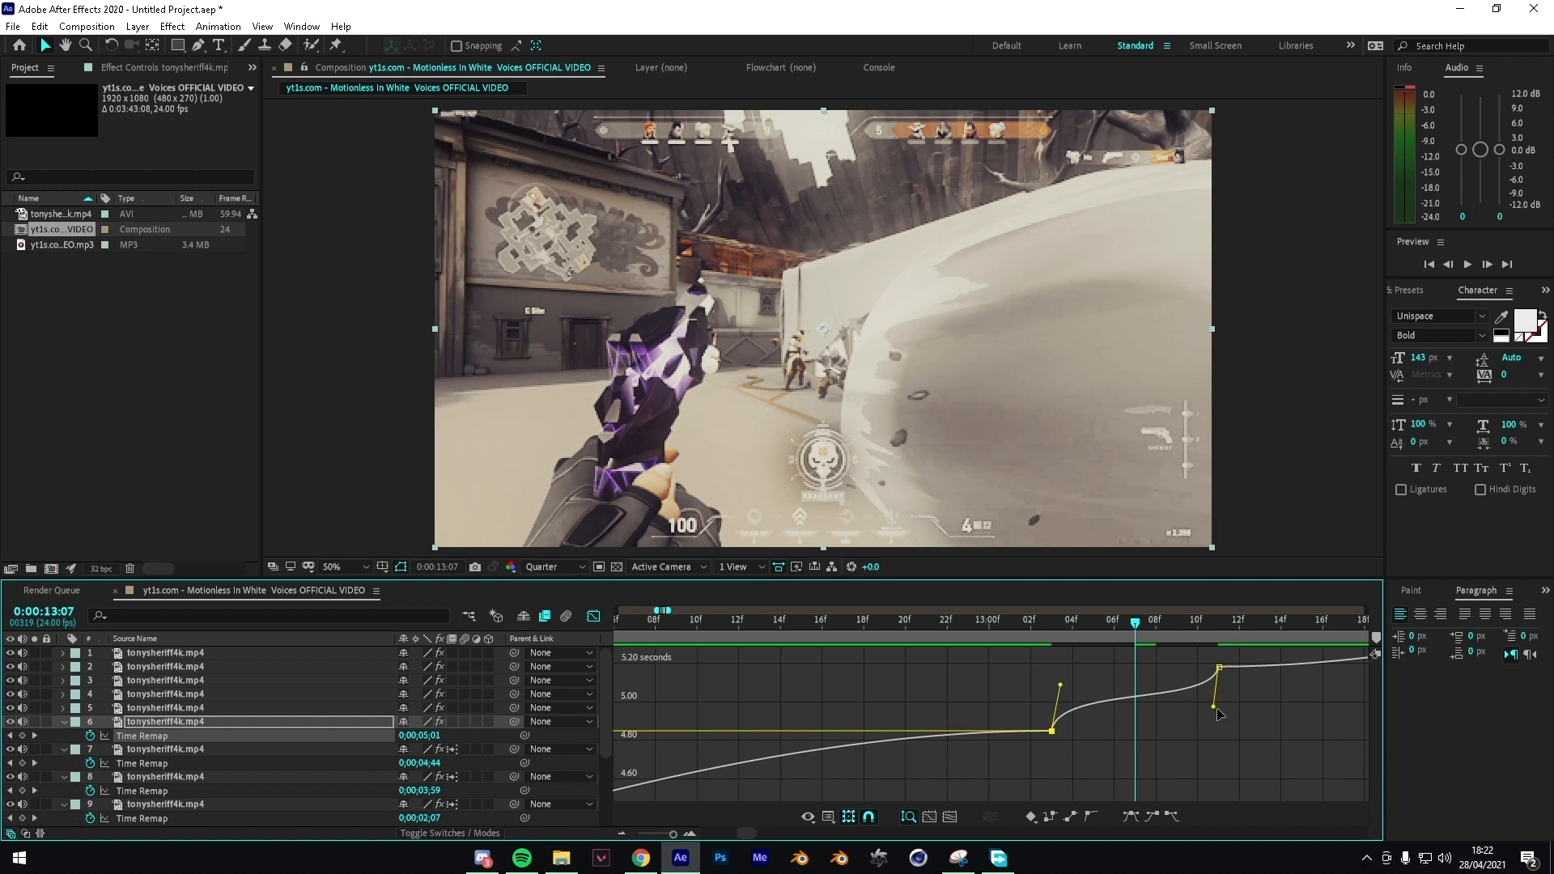
left_click_drag(1219, 714, 1247, 731)
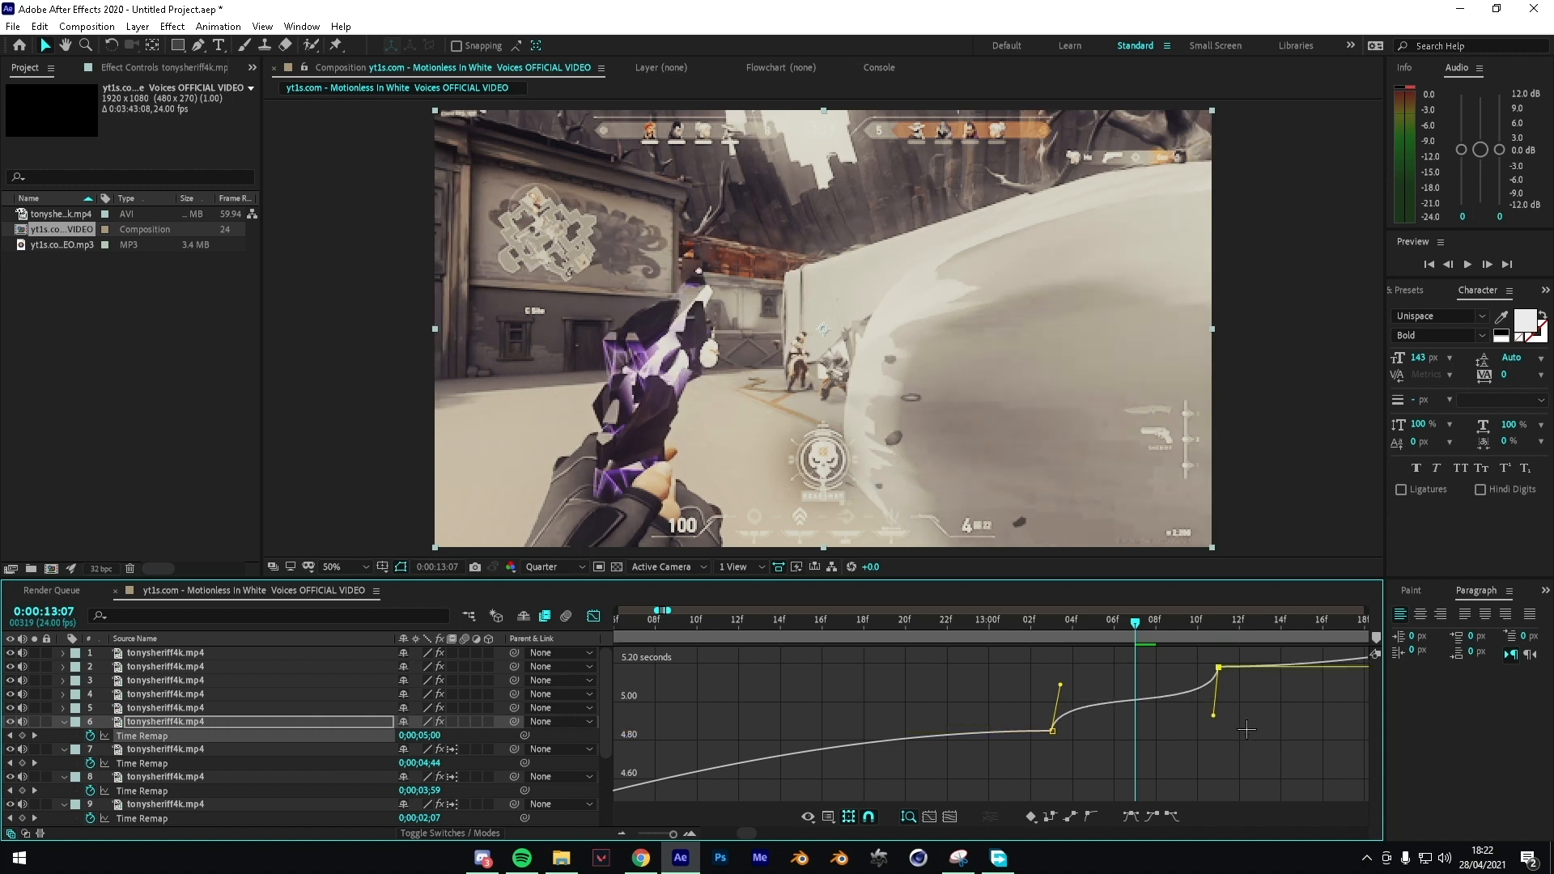
left_click_drag(1064, 688, 1069, 689)
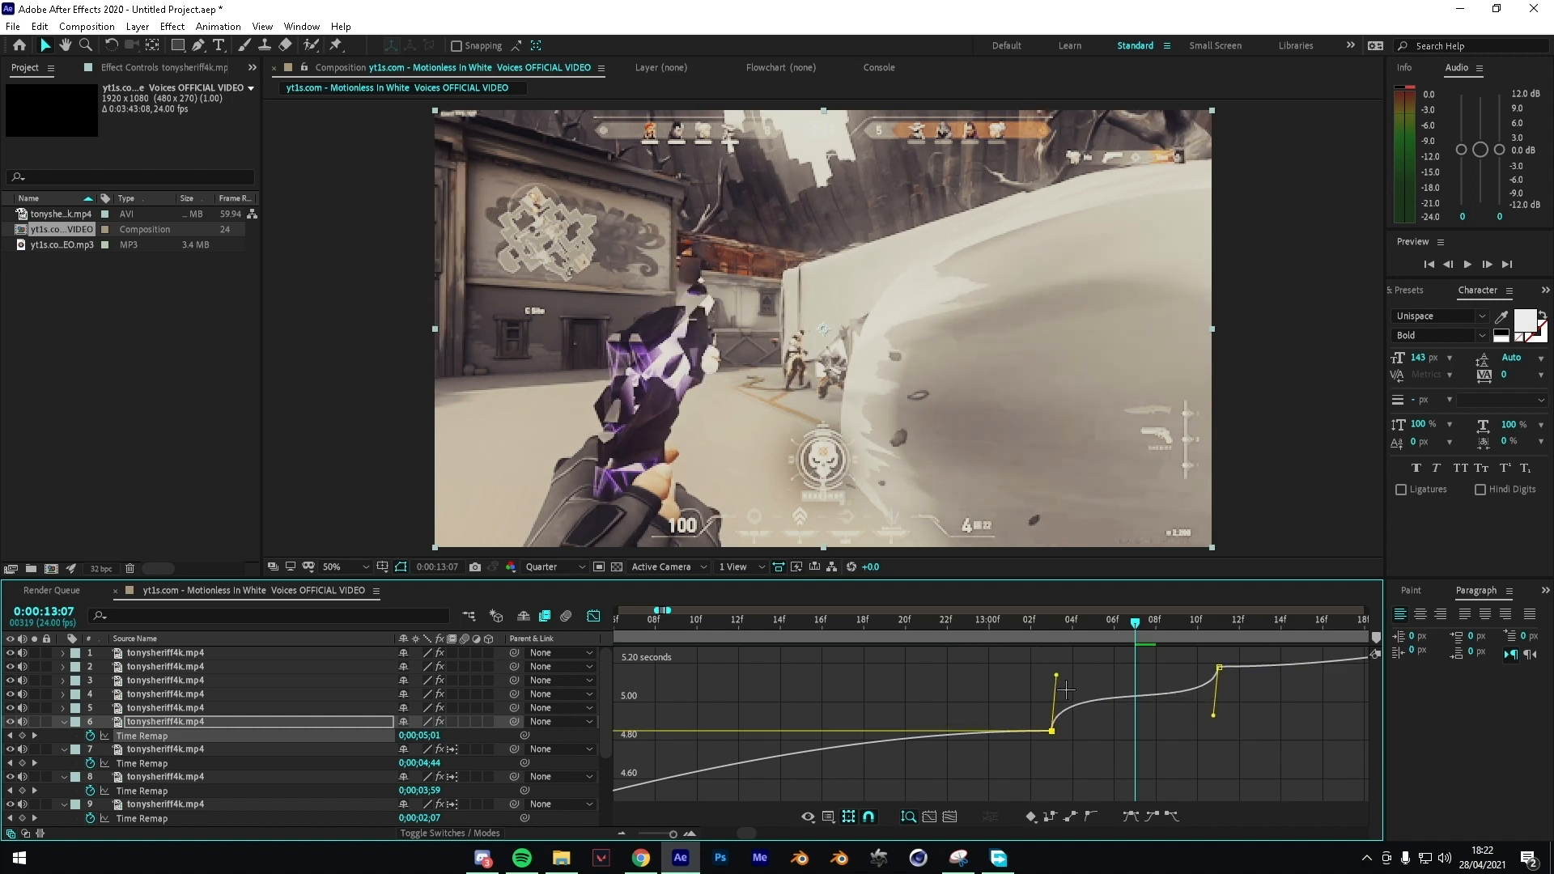
key("space")
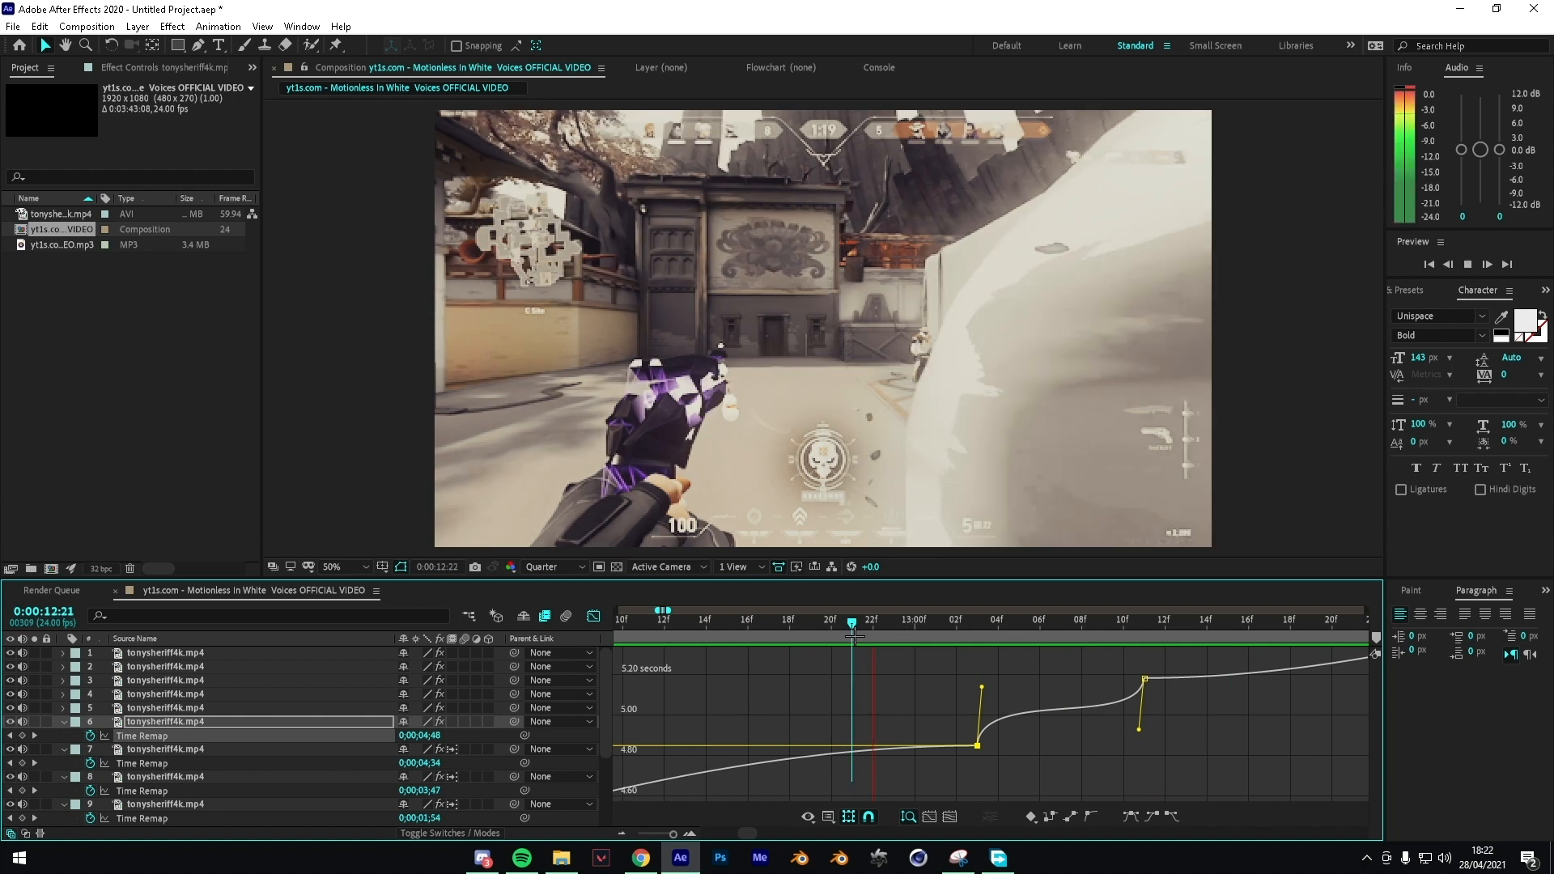
key("space")
key("shift+F3")
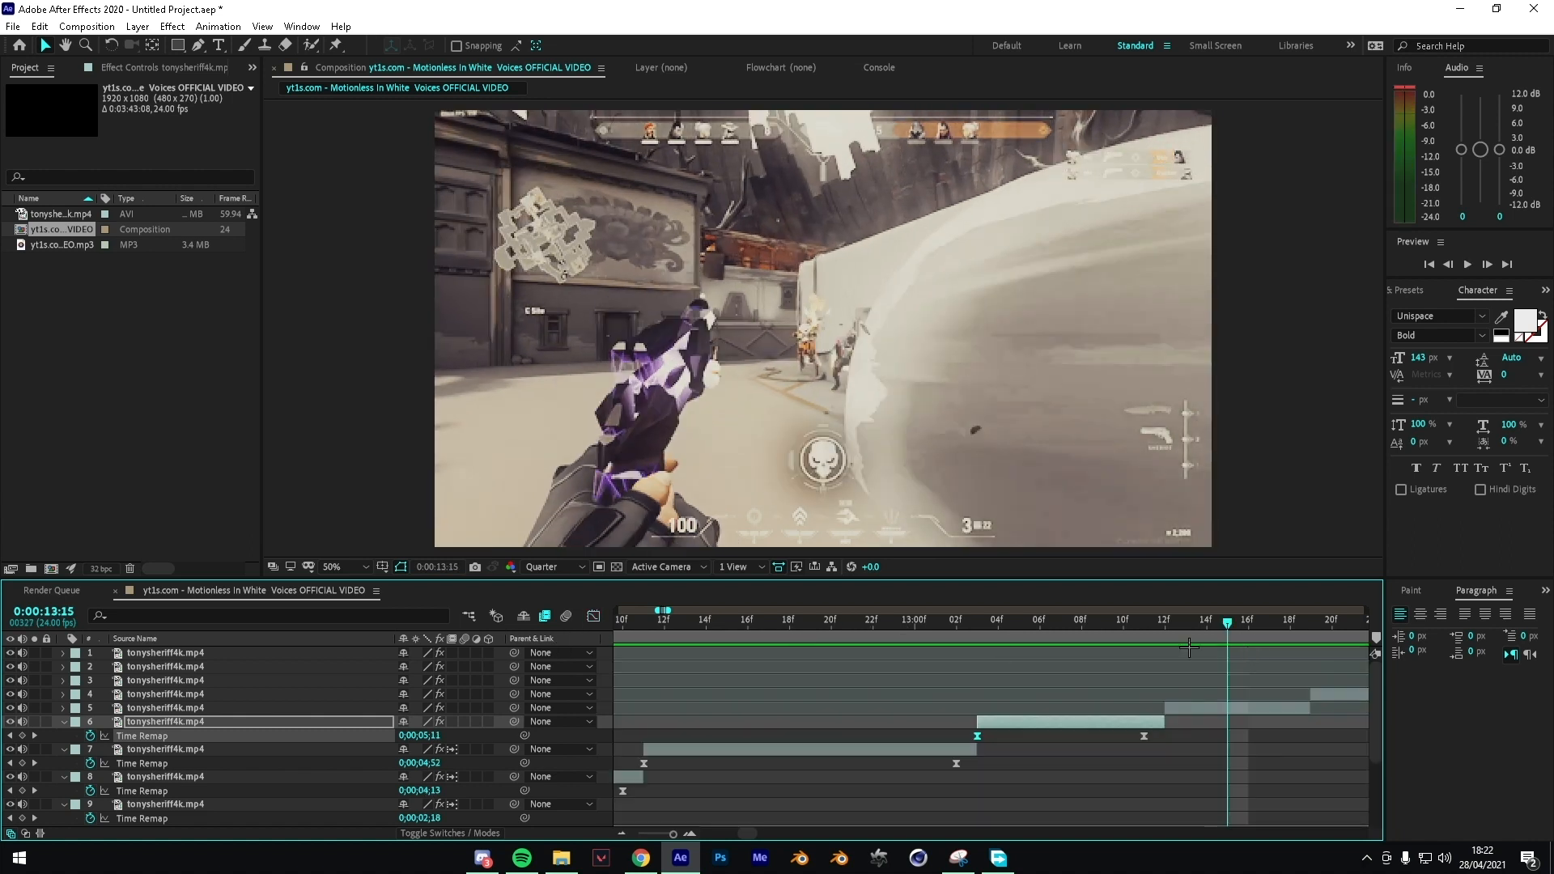
Step: Enable time remapping on the fifth clip piece and add a Time Remap keyframe at its first frame, 0:00:13:12
left_click_drag(1186, 626, 1165, 626)
left_click(1186, 696)
left_click(1193, 709)
scroll(1197, 723, "down", 2)
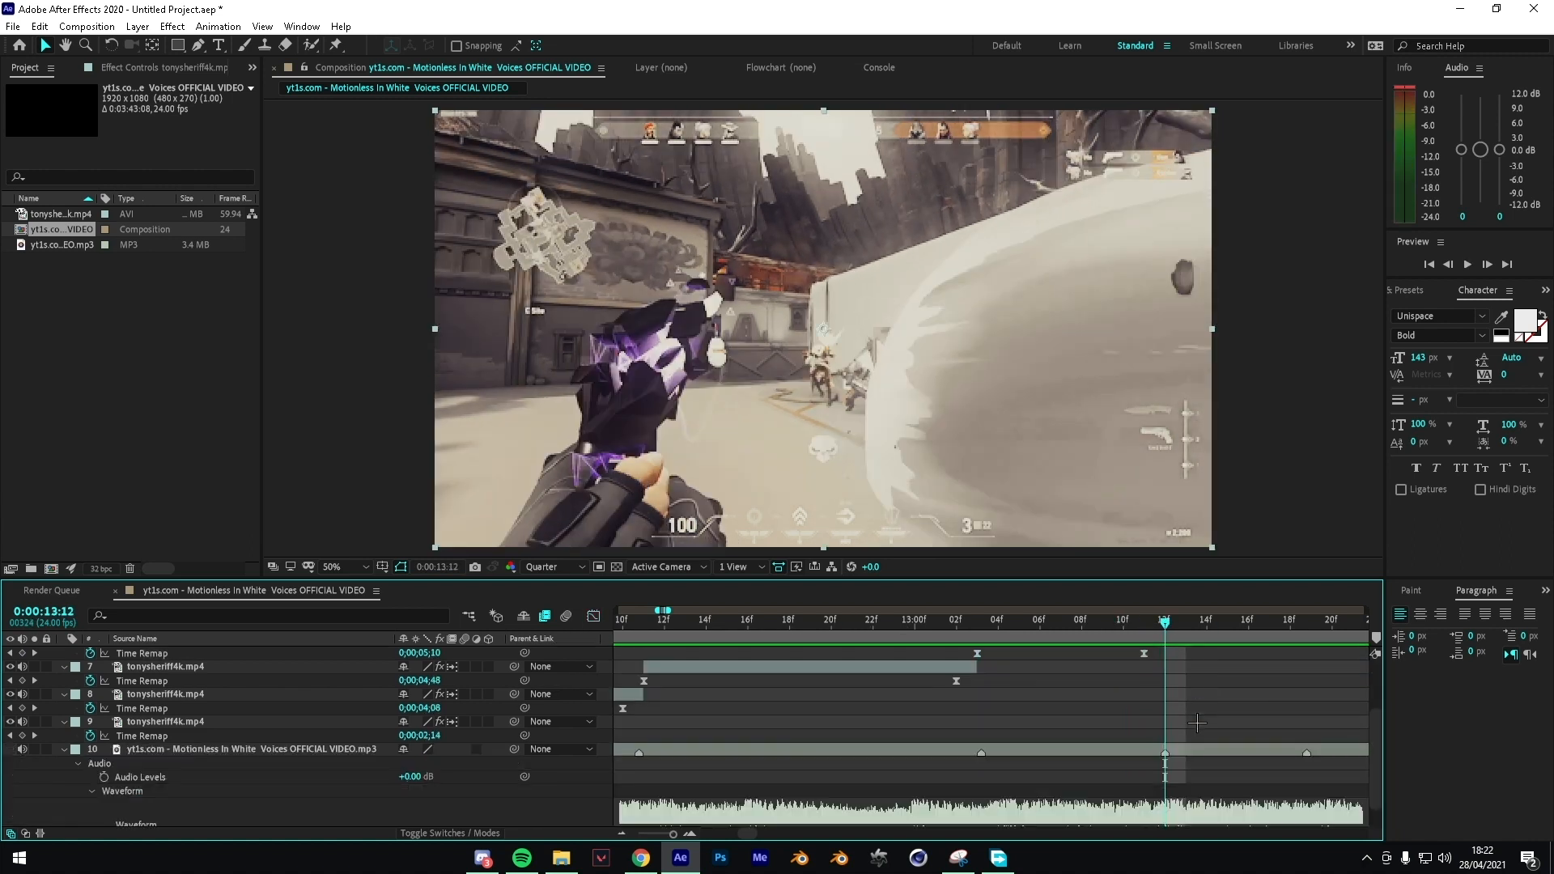
scroll(1197, 723, "up", 2)
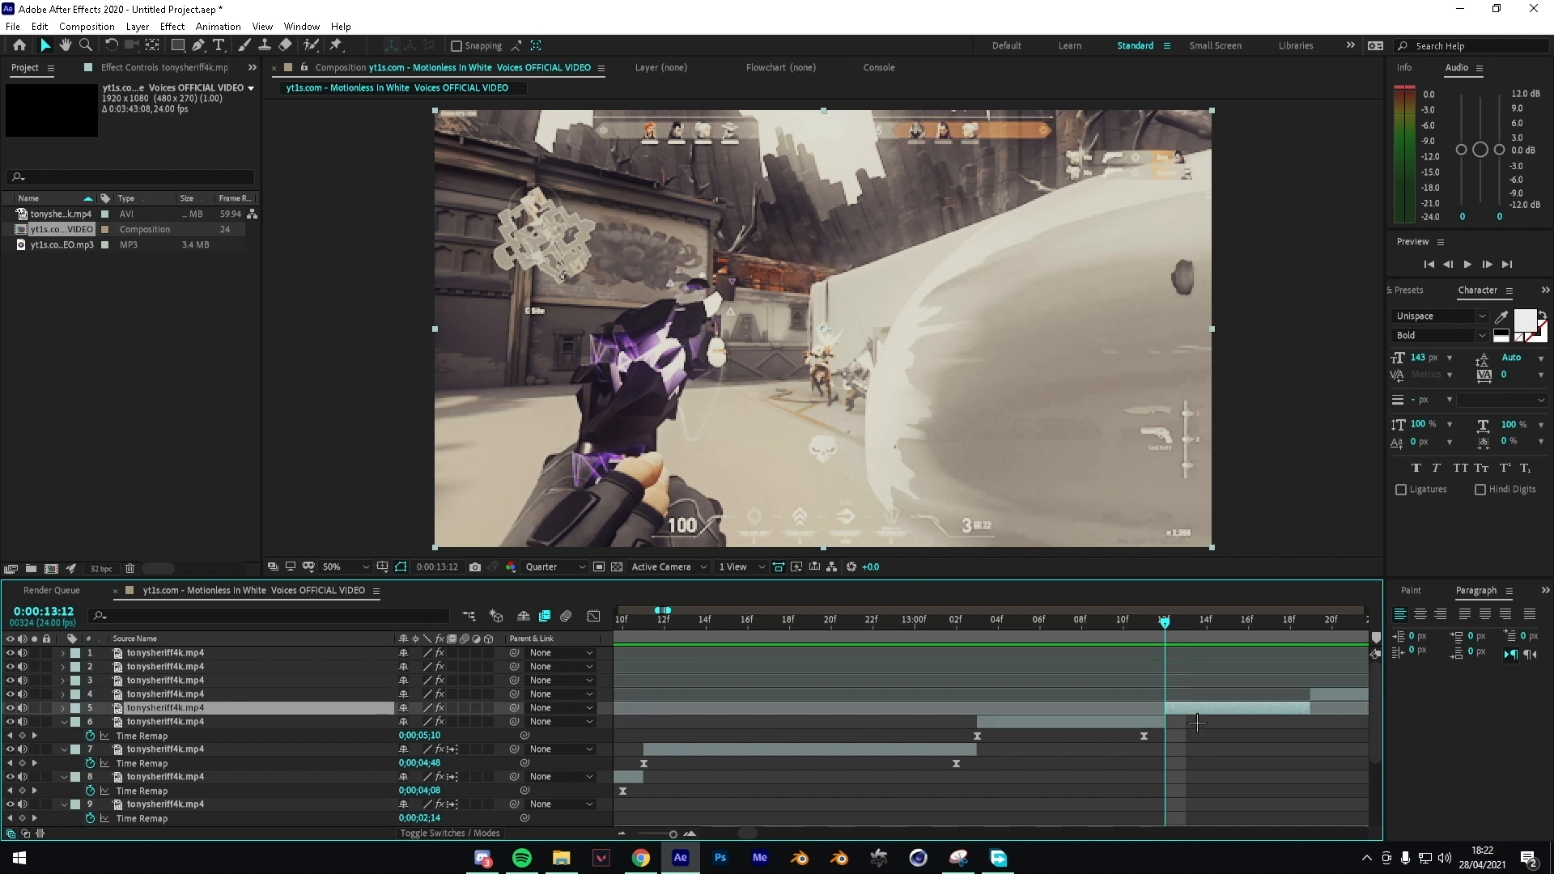
key("ctrl+alt+t")
left_click(142, 722)
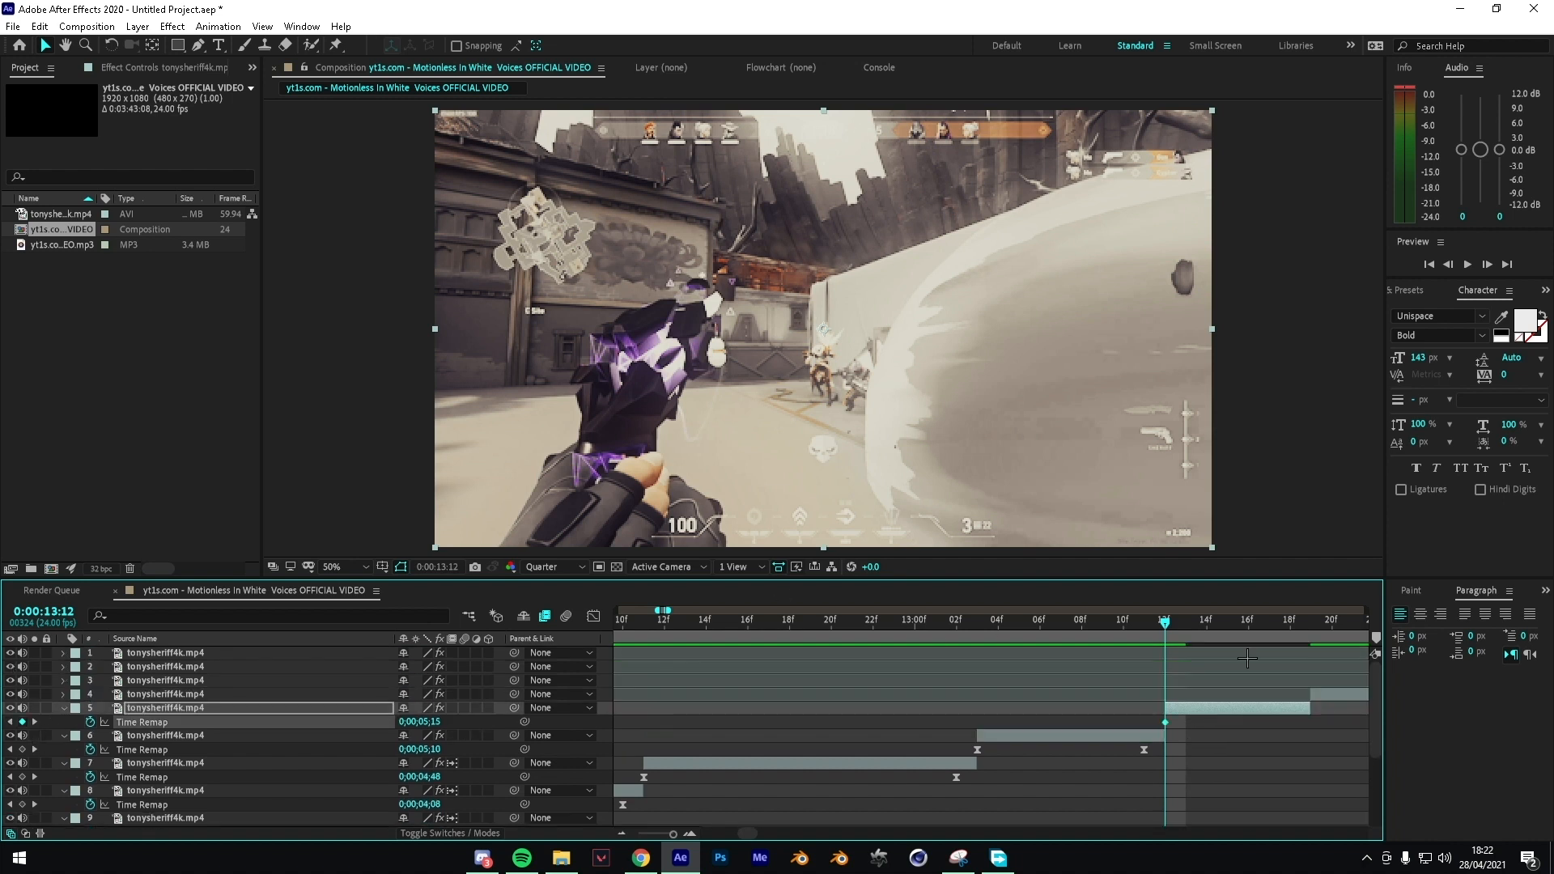
Step: Add a Time Remap keyframe of 0;00;05;28 at 0:00:13:18 on the fifth clip piece, and Easy Ease both keyframes
left_click_drag(1182, 641, 1321, 636)
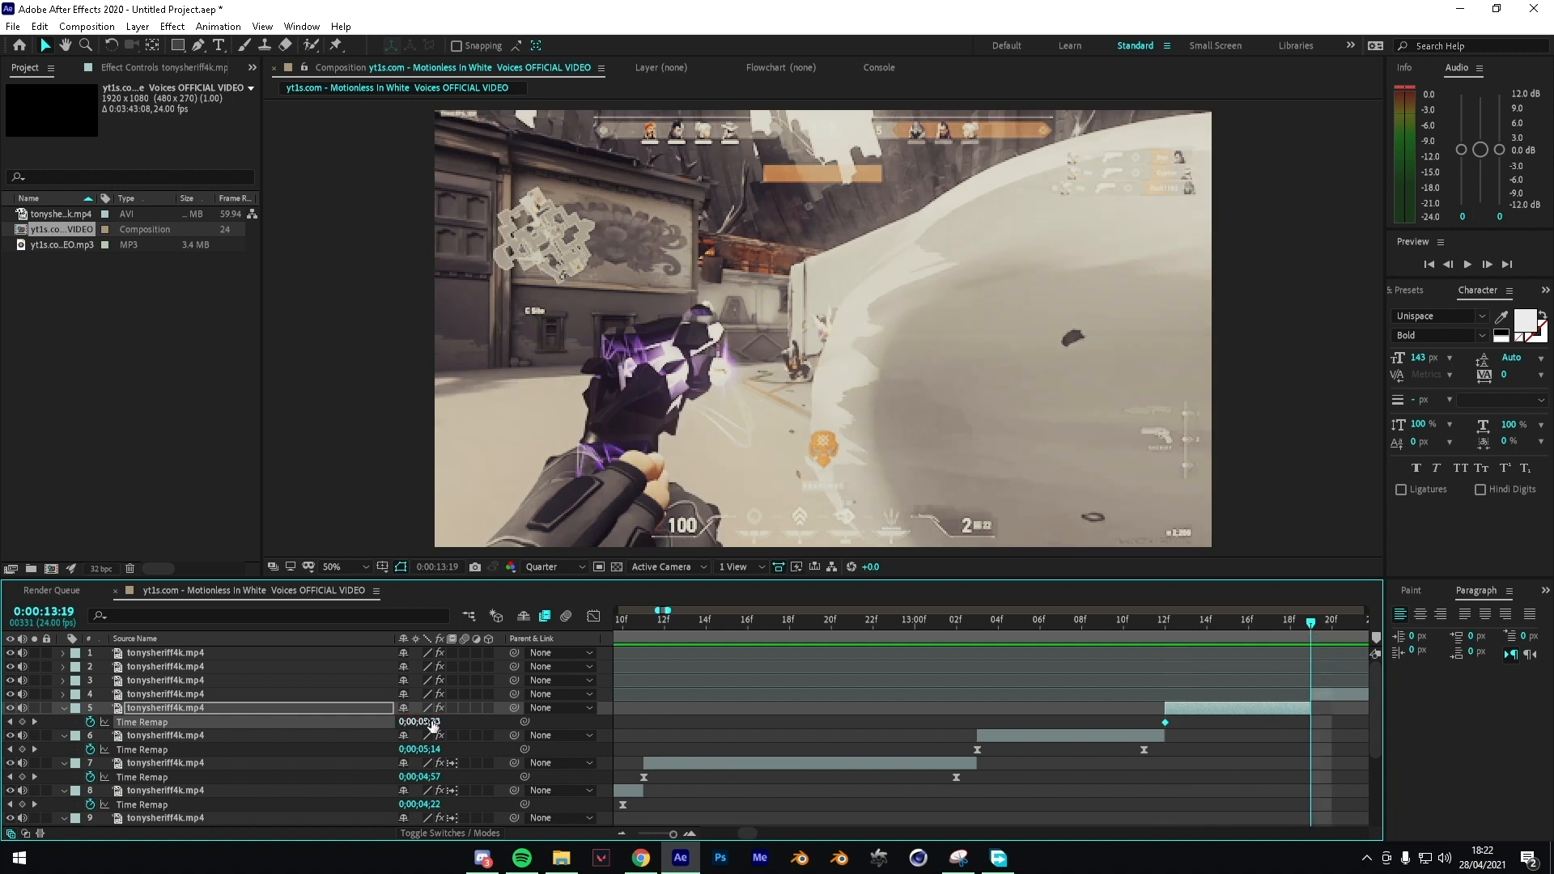
left_click_drag(1334, 633, 1307, 635)
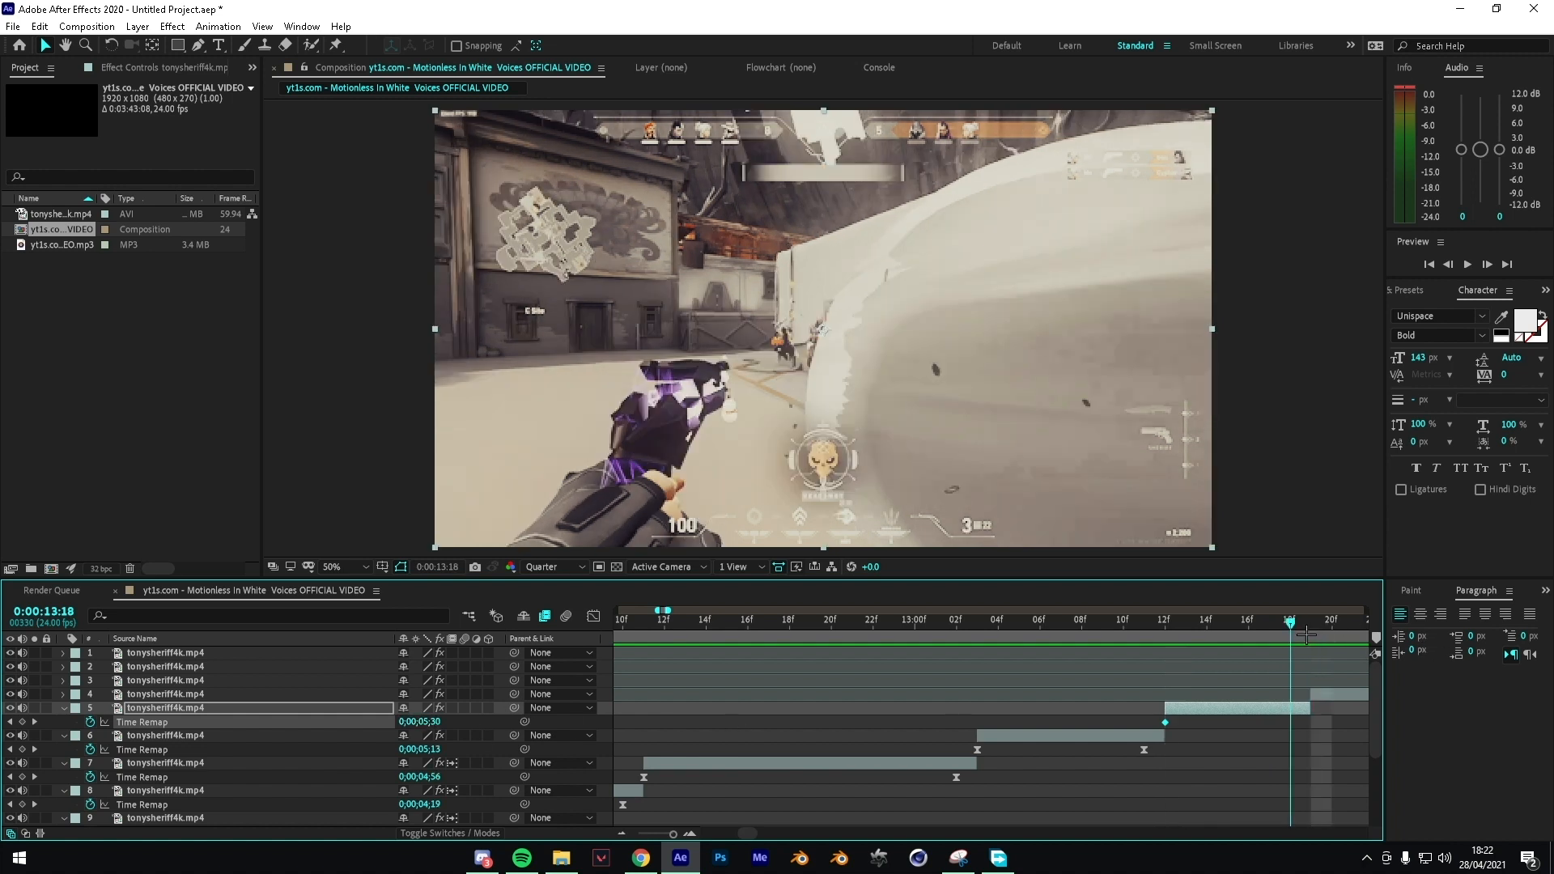
left_click_drag(440, 728, 418, 717)
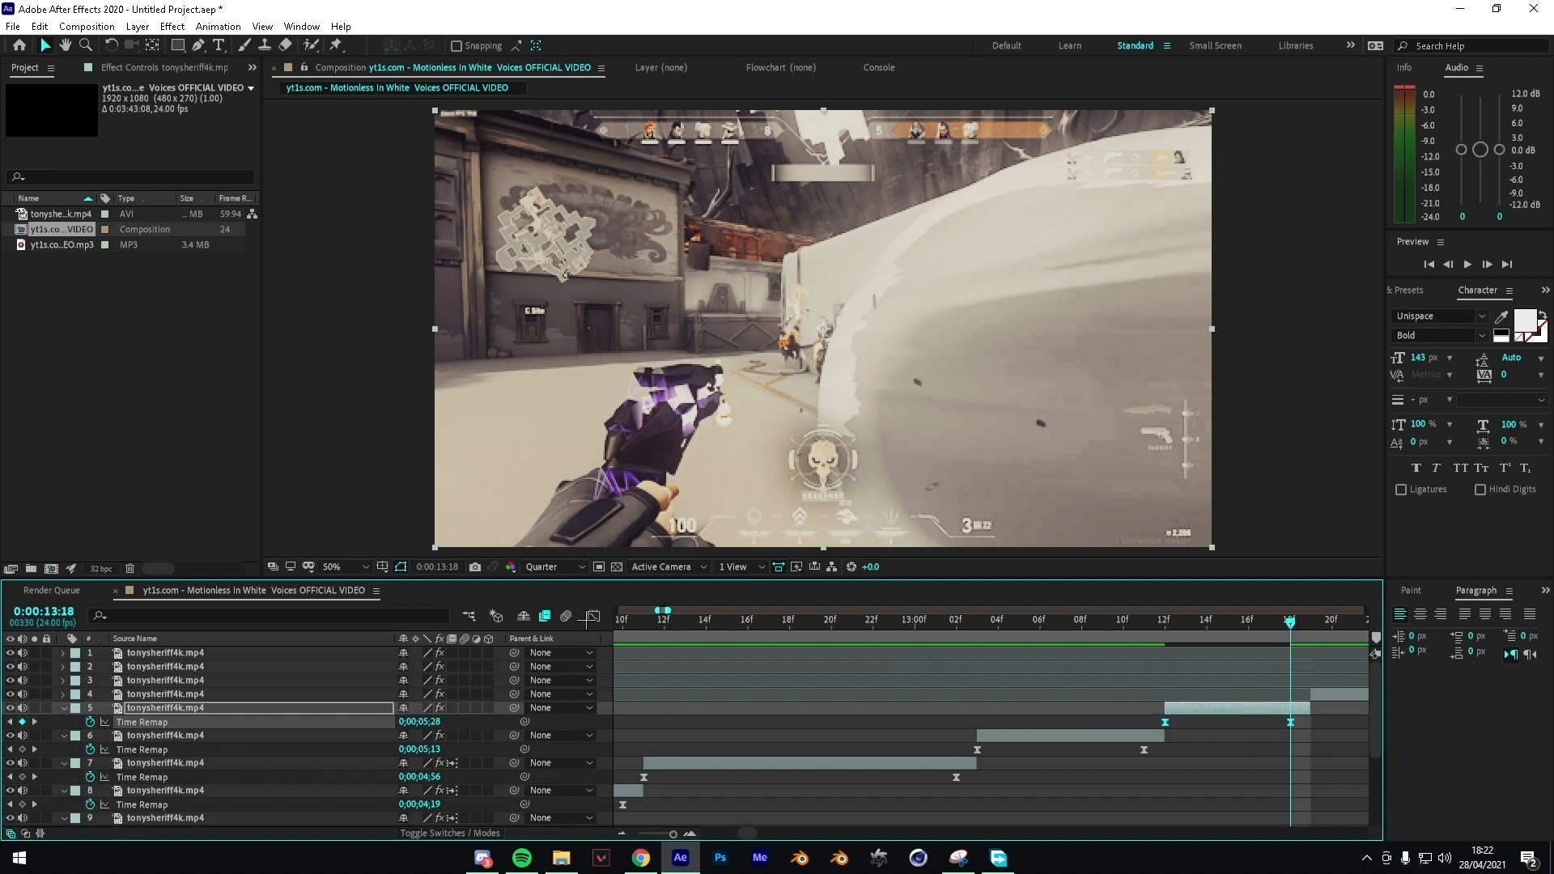
Step: Pull the fifth piece's inner keyframe handles nearly vertical for a fast-slow-fast curve in the graph editor, and preview the result
left_click(592, 617)
left_click(1164, 708)
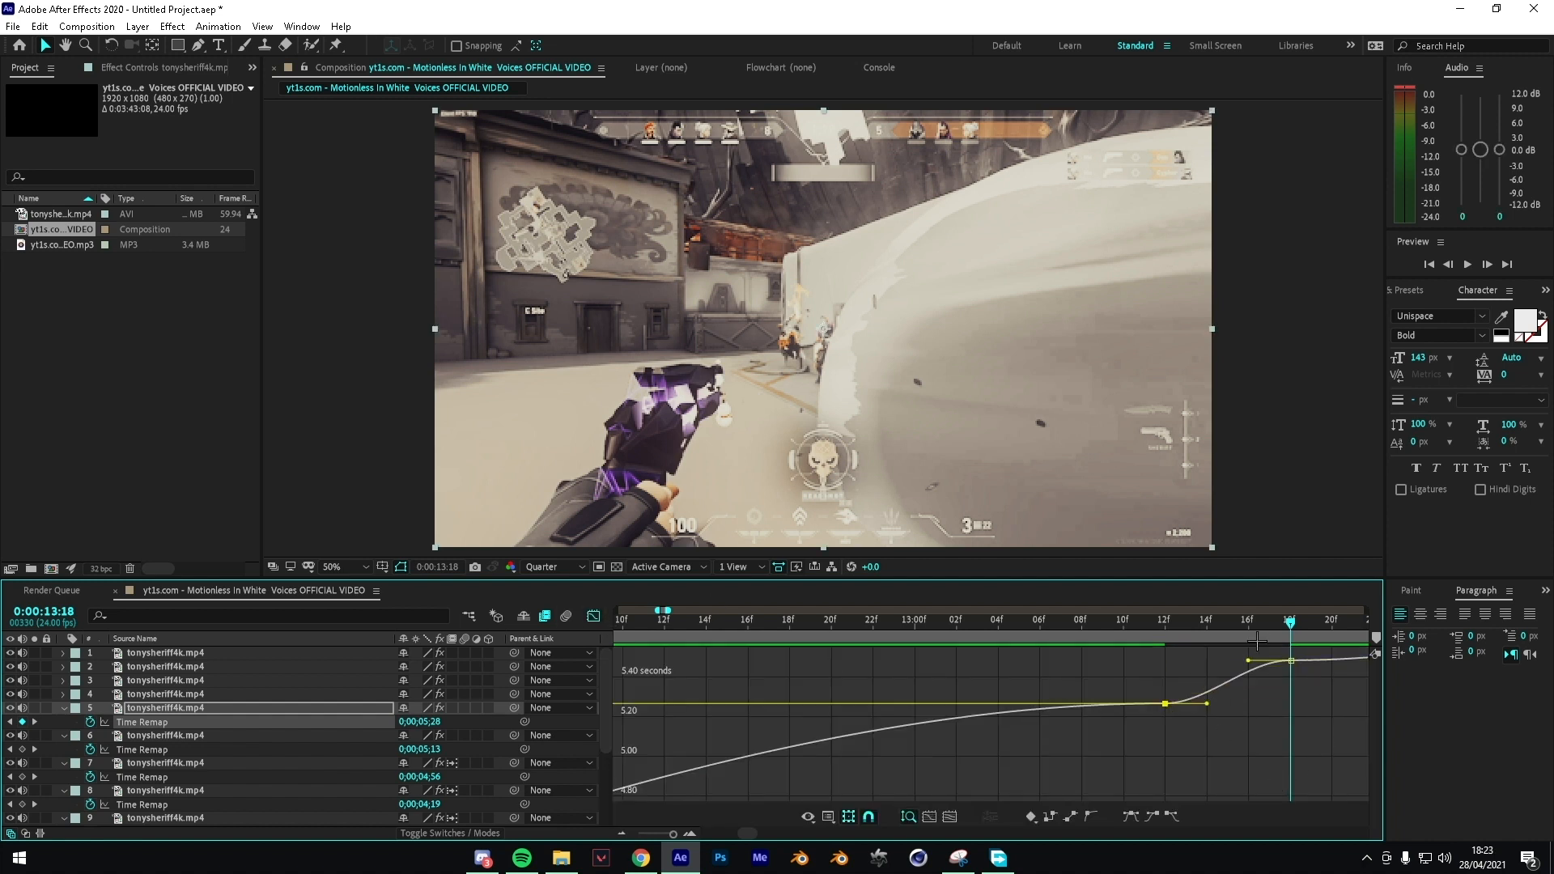
left_click(1227, 620)
left_click_drag(1209, 708, 1286, 688)
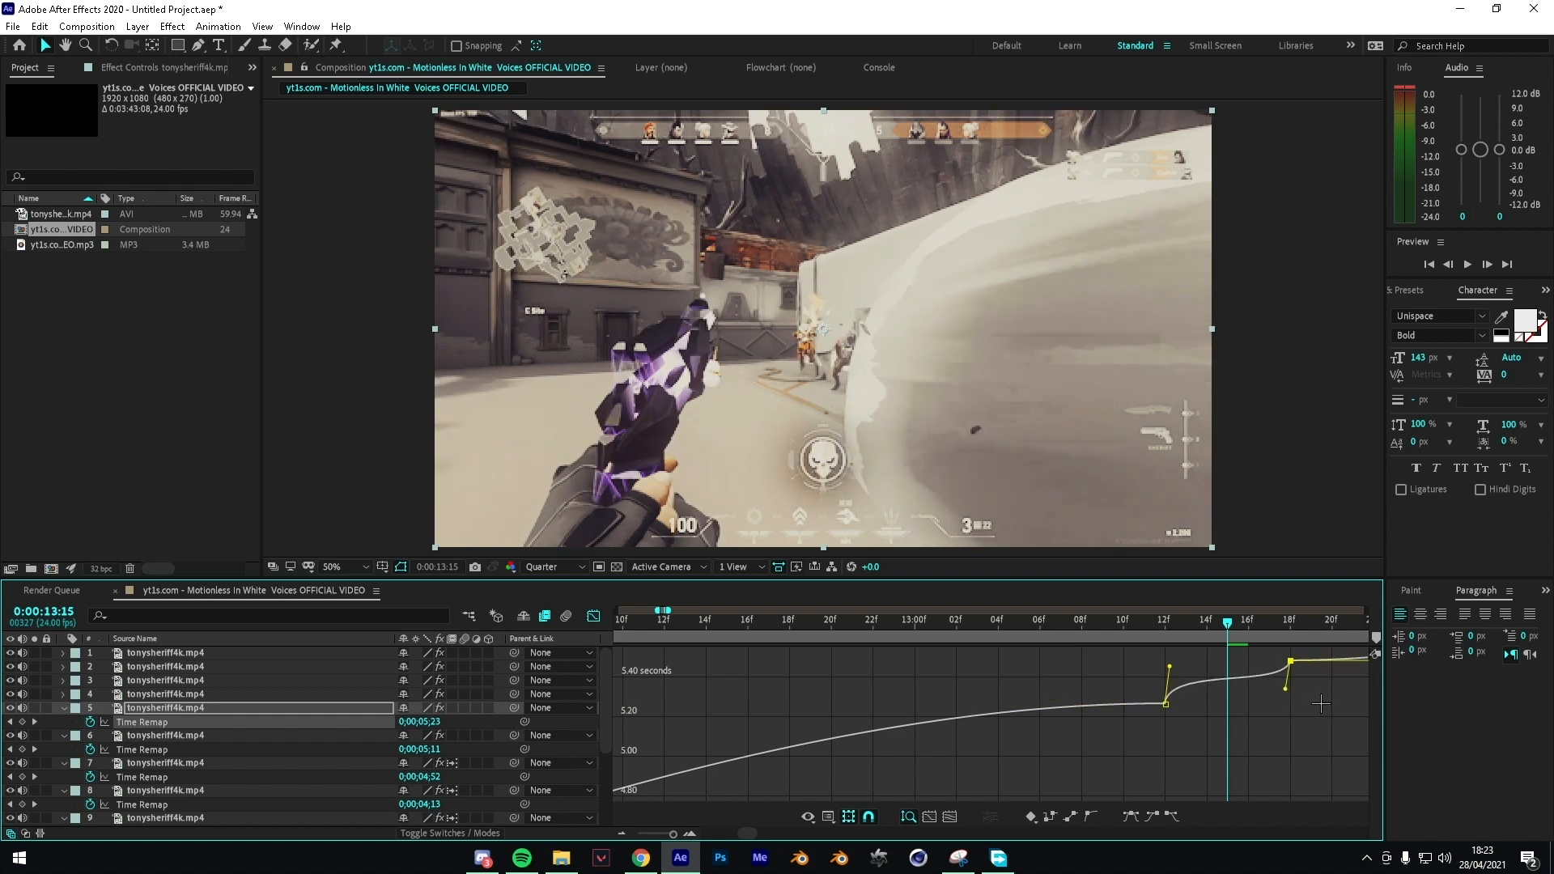
left_click_drag(1305, 703, 1301, 705)
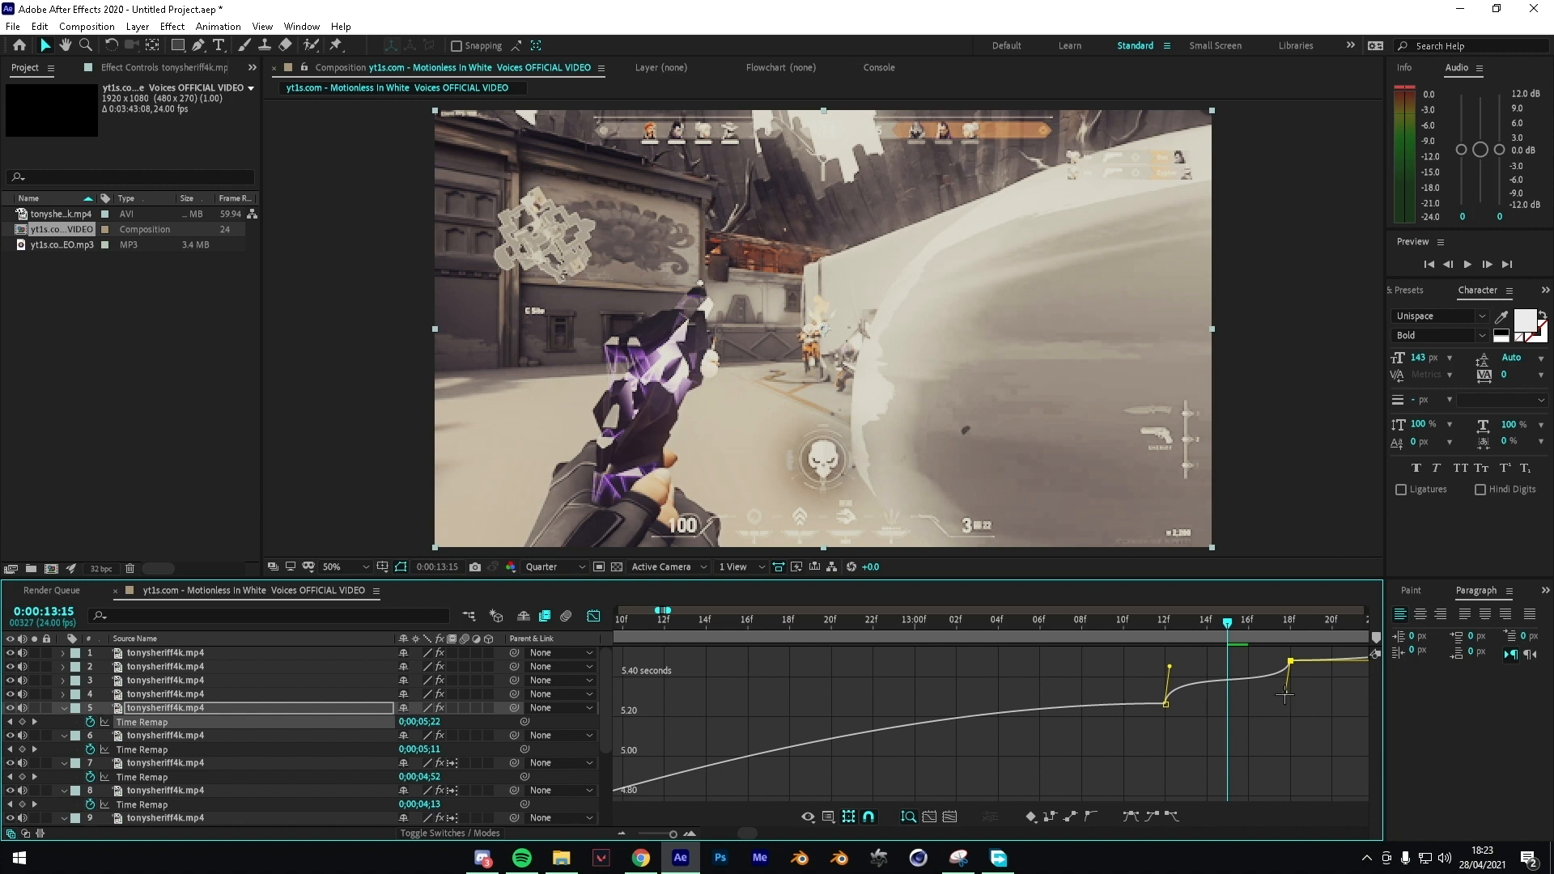
left_click_drag(1227, 625, 1018, 628)
key("space")
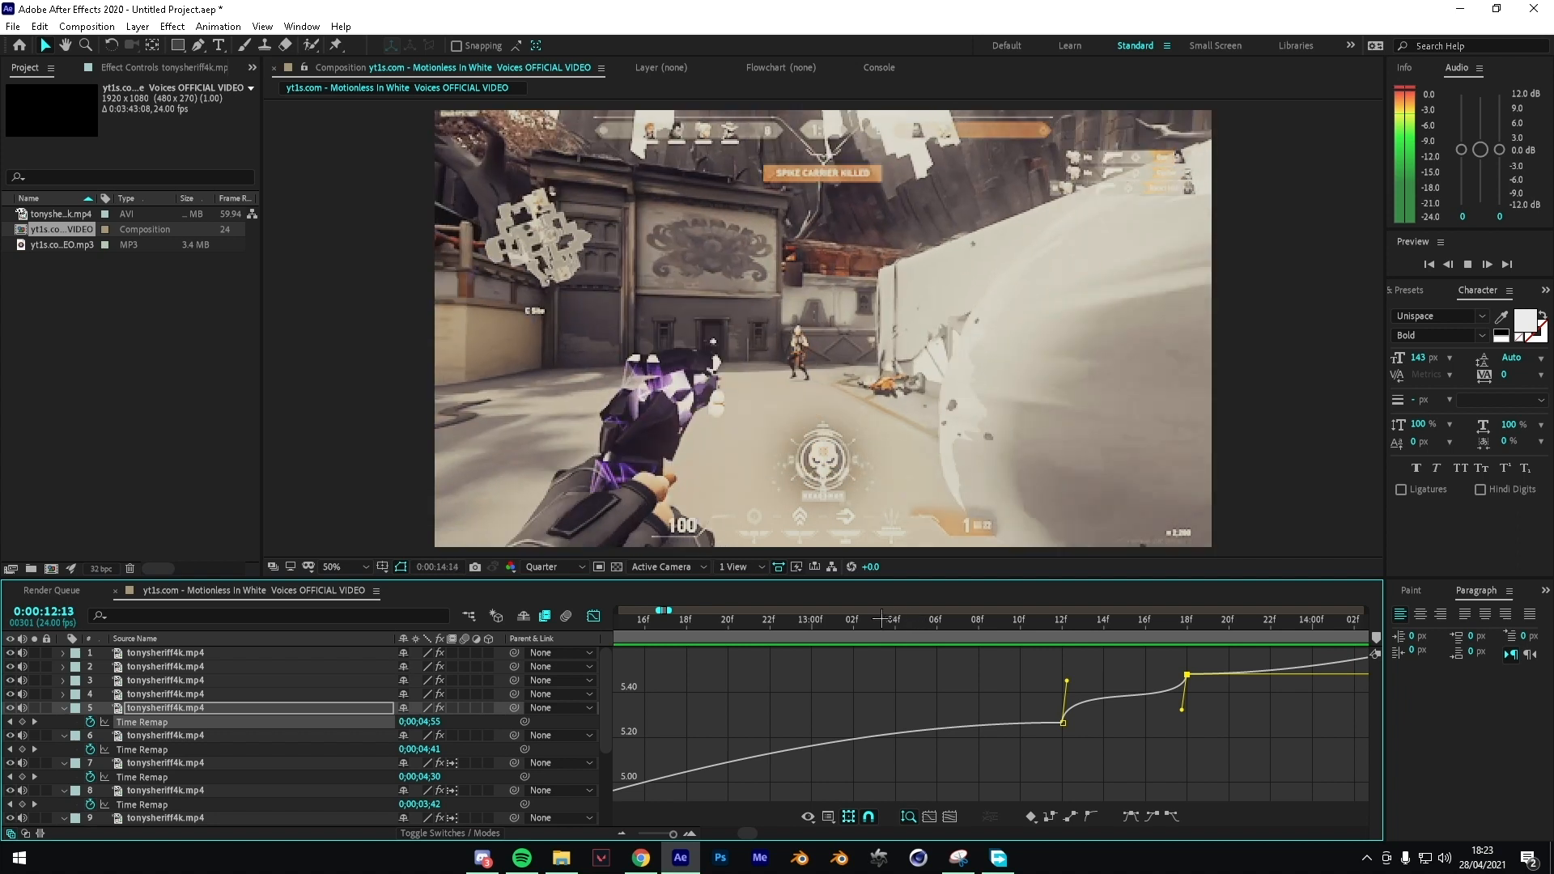
Step: Enable frame blending on the fourth through eighth clip pieces, using the same mode as the earlier pieces
left_click(594, 618)
left_click(888, 622)
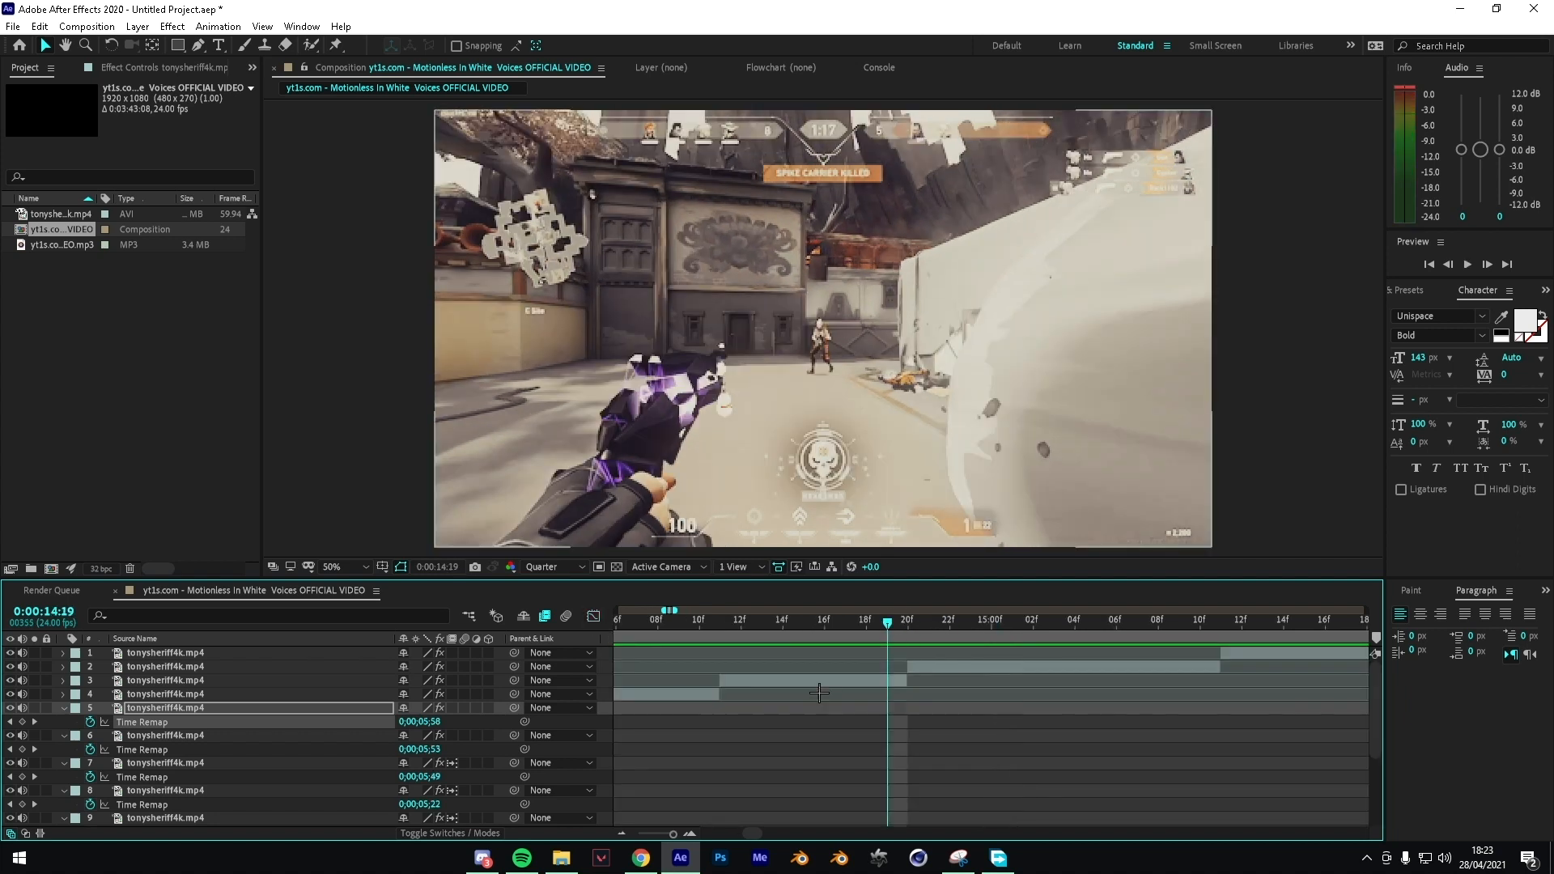
left_click(815, 682)
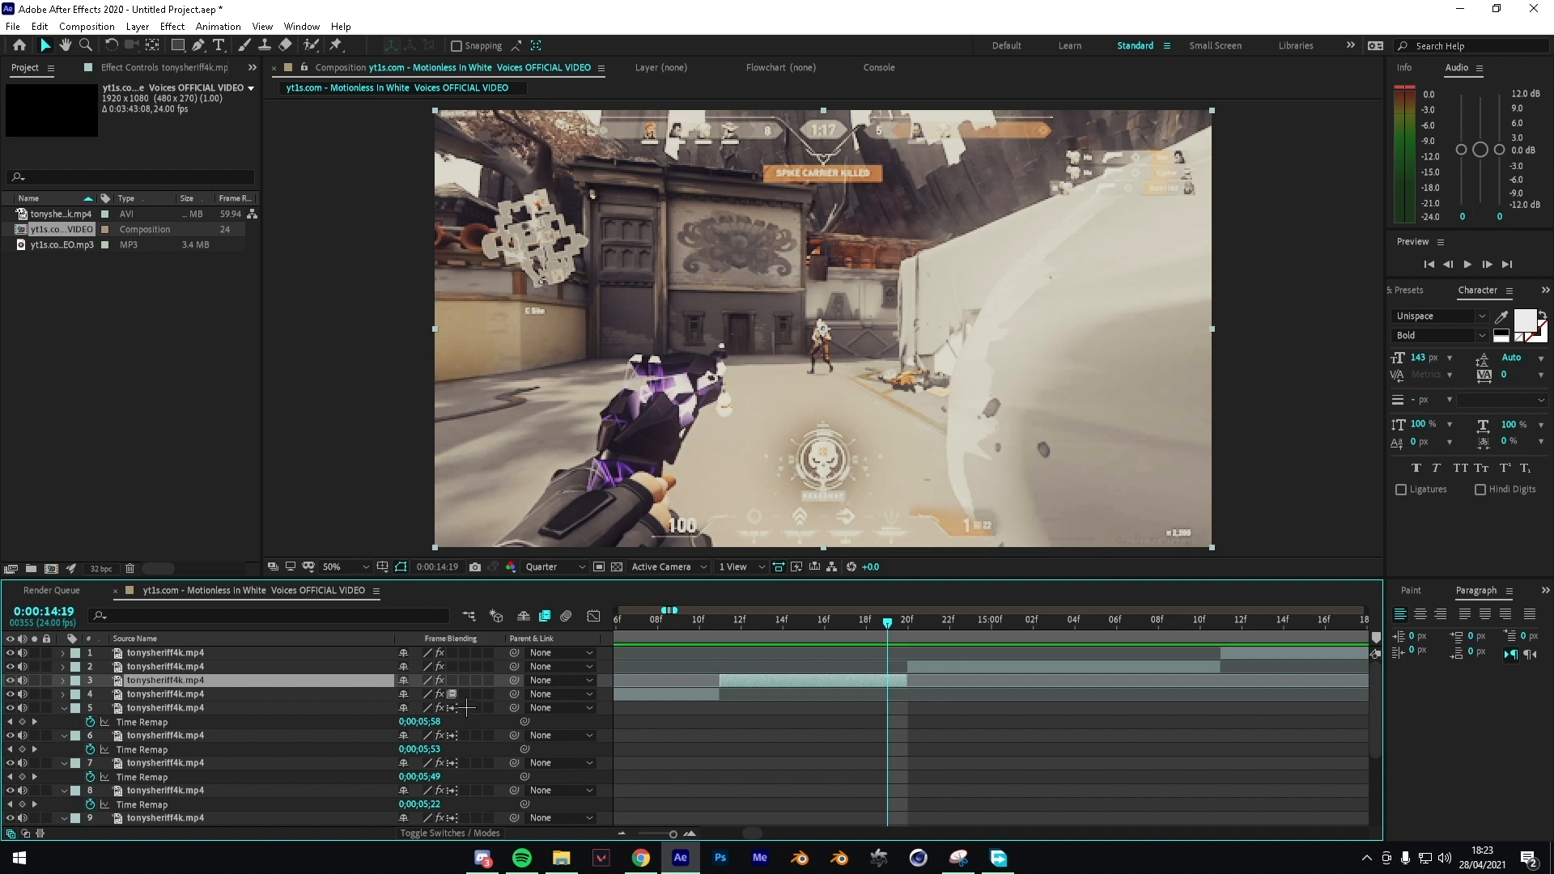
left_click(856, 667)
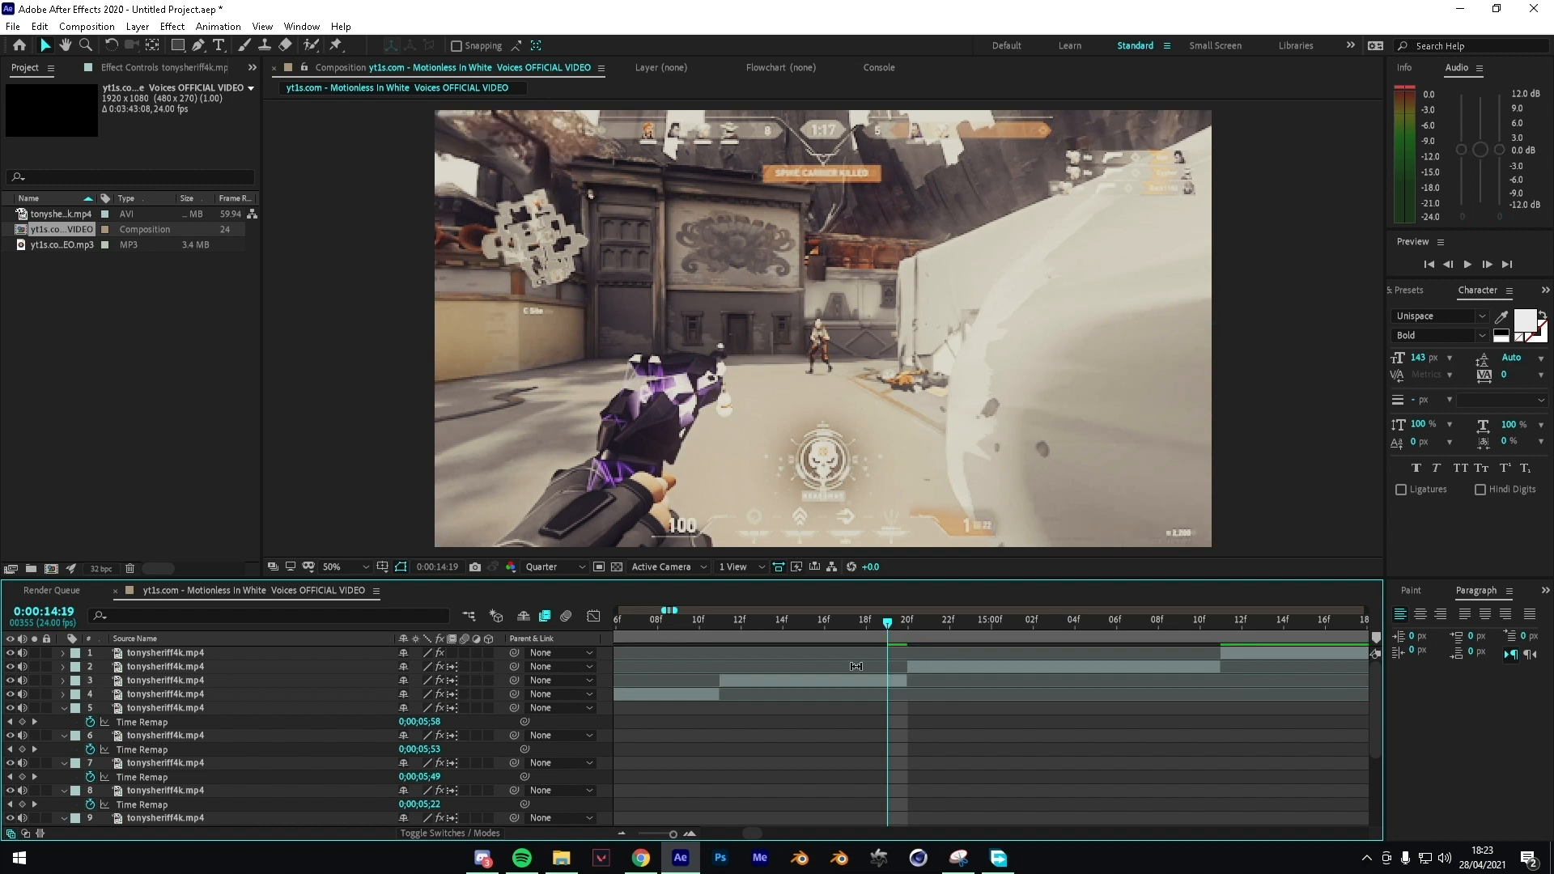
Step: Play back the blended clip pieces from several points, including 0:00:13:09, to review the speed changes and blending
left_click_drag(873, 640, 837, 629)
key("space")
left_click(1084, 639)
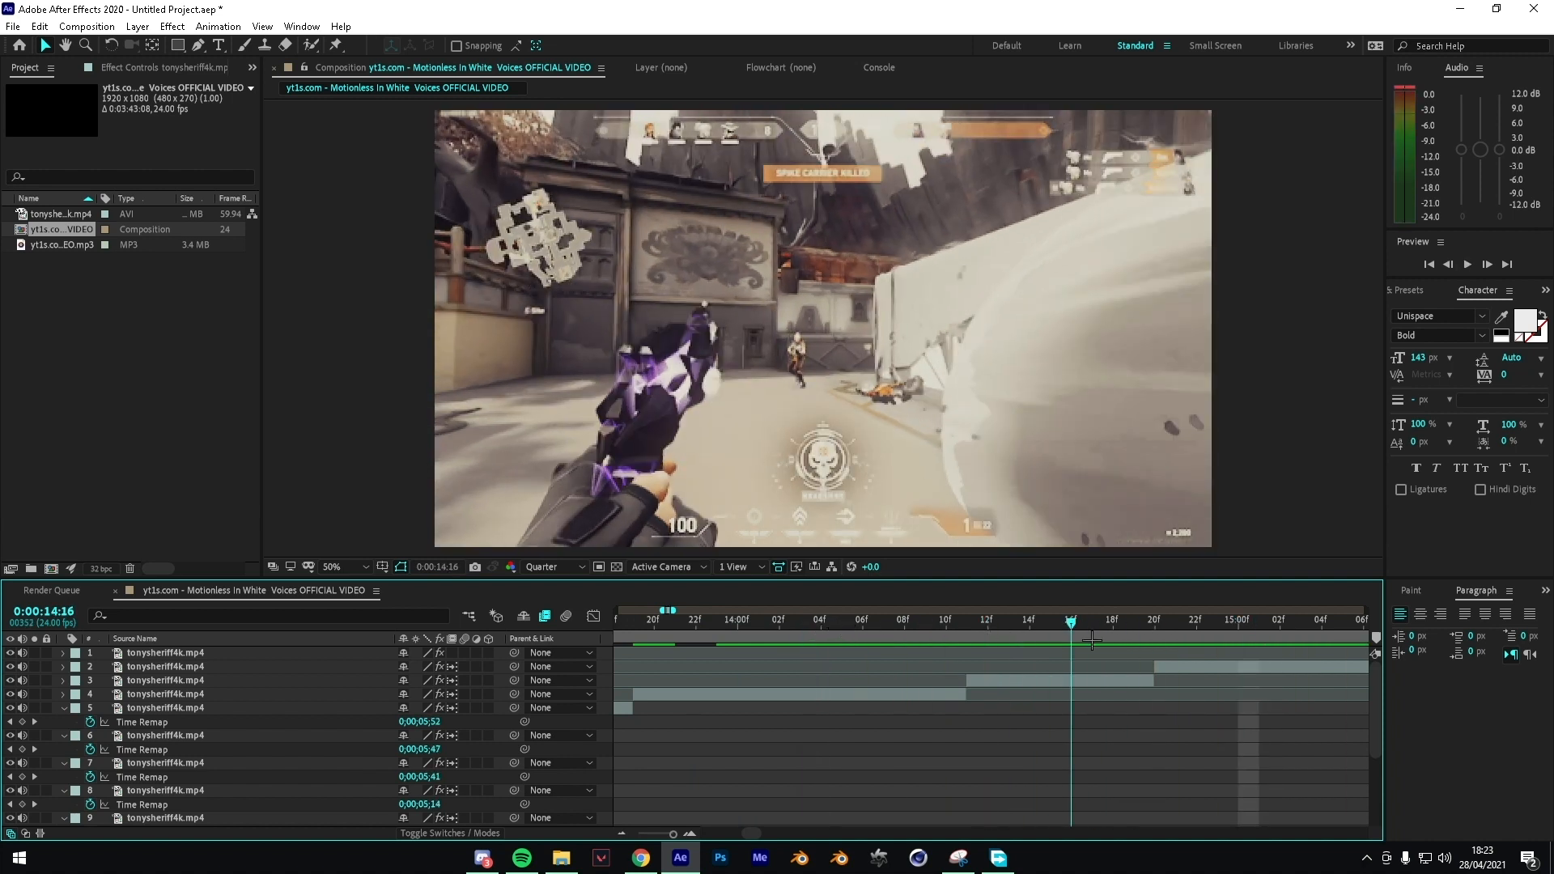
left_click(1095, 684)
left_click(821, 639)
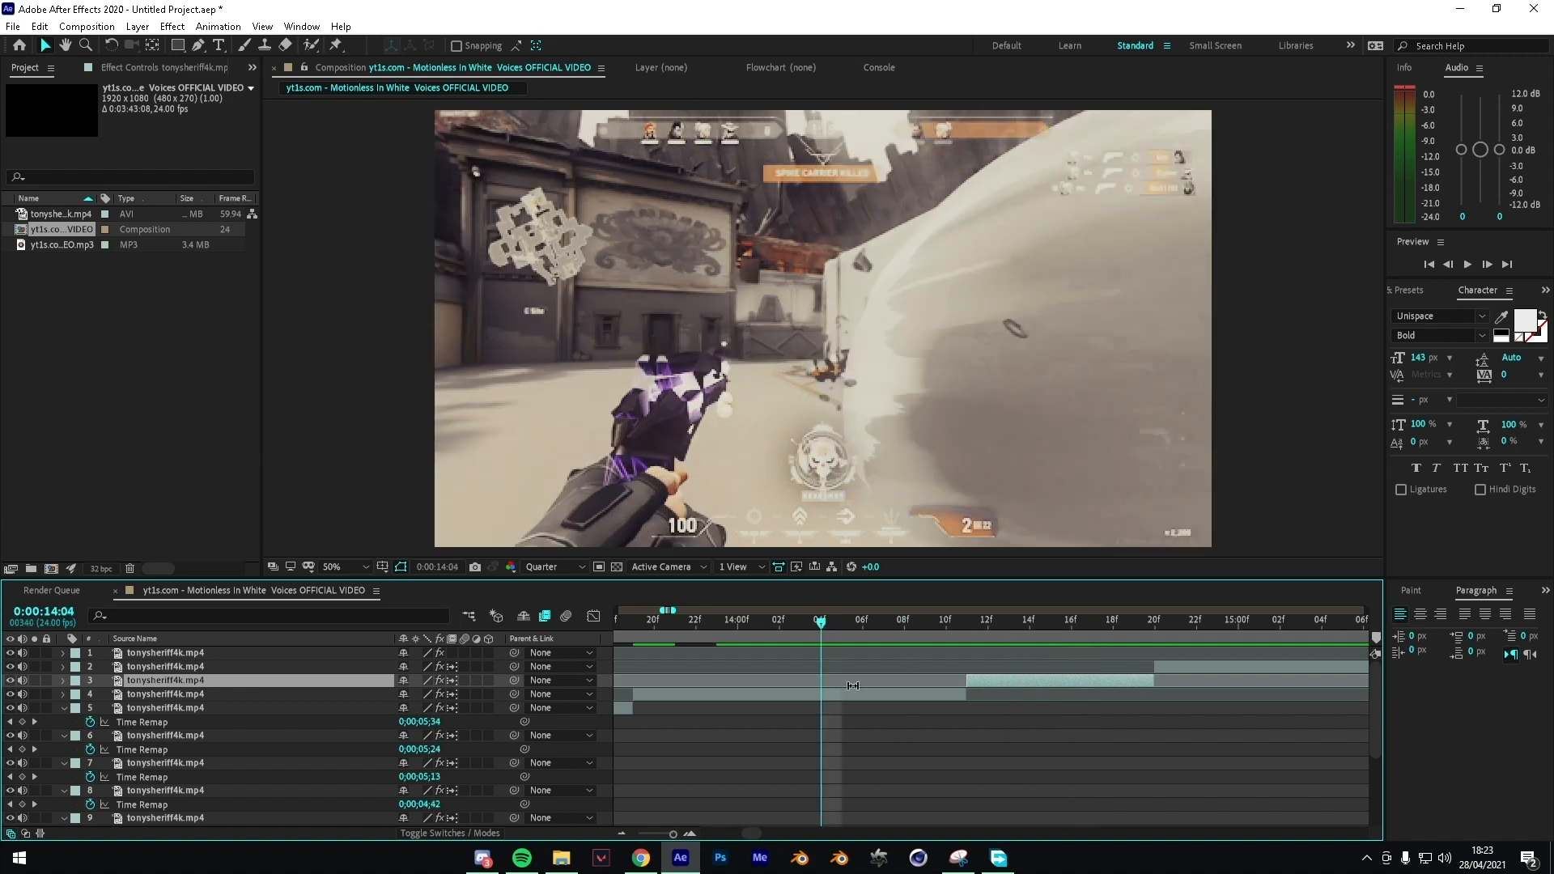
left_click(859, 694)
left_click_drag(797, 639, 615, 639)
left_click(849, 713)
key("space")
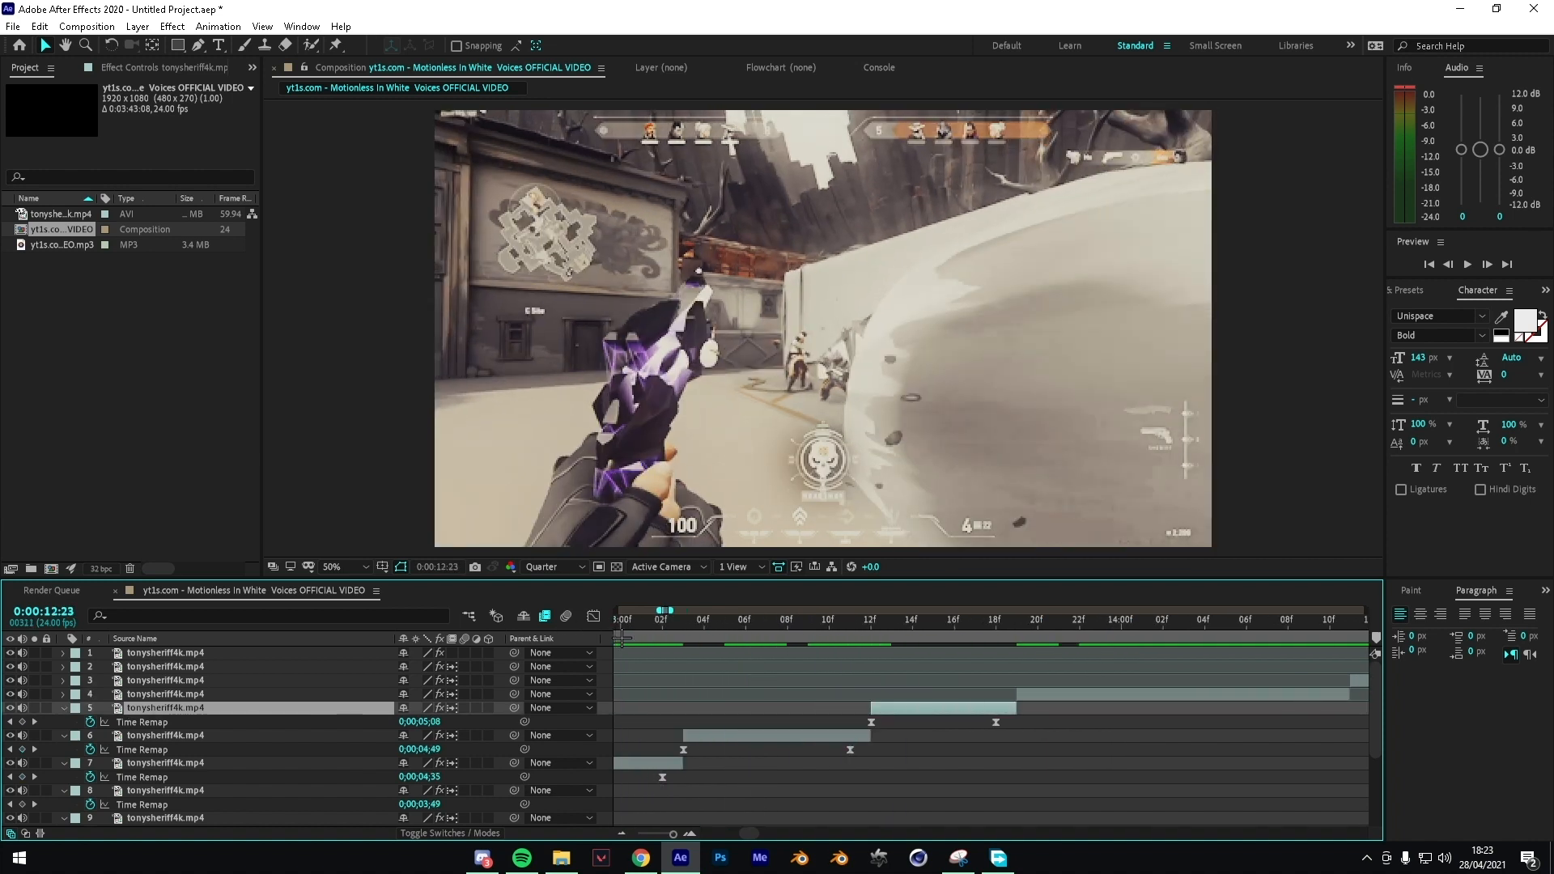
key("space")
left_click(813, 638)
key("space")
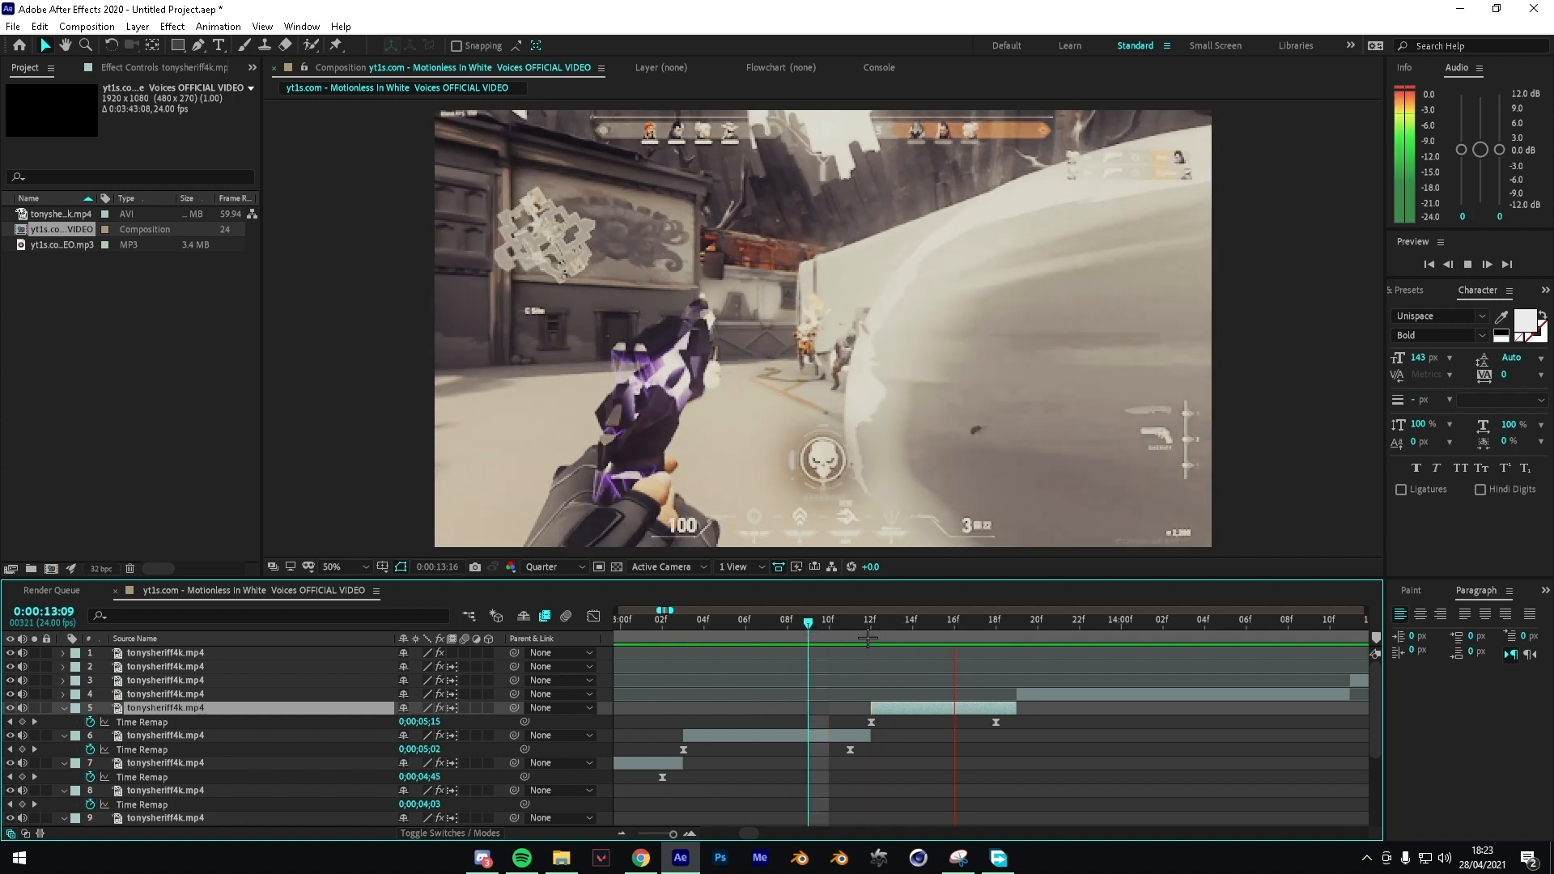
Step: Time remap the sixth clip piece with a keyframe at 0:00:13:19 and one of 0;00;05;50 at 0:00:14:10, both Easy Eased
left_click(1021, 638)
left_click(1047, 696)
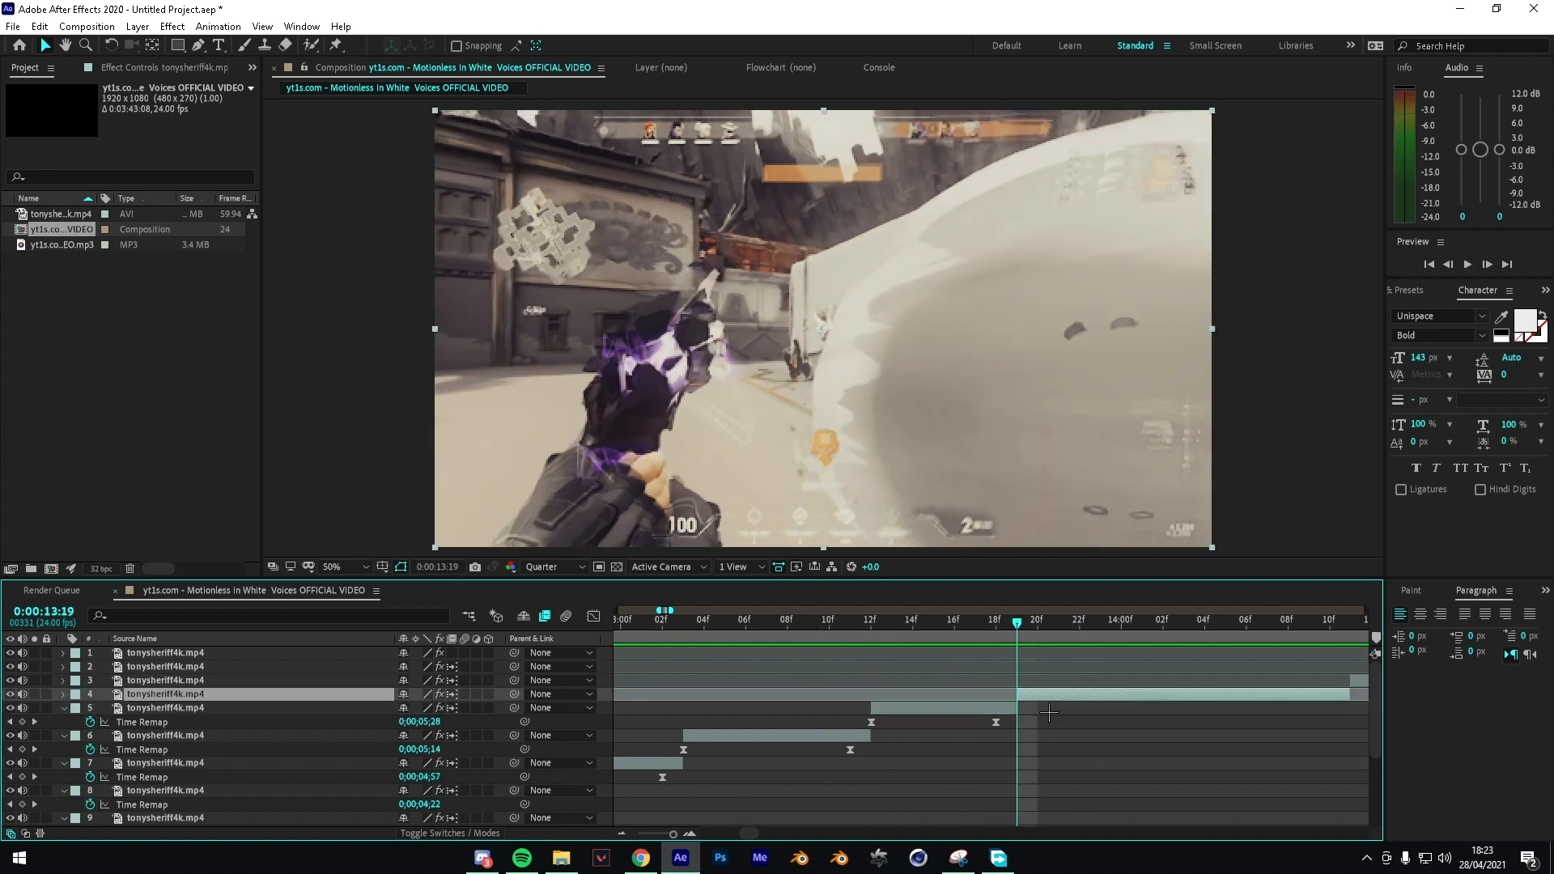
key("ctrl+alt+t")
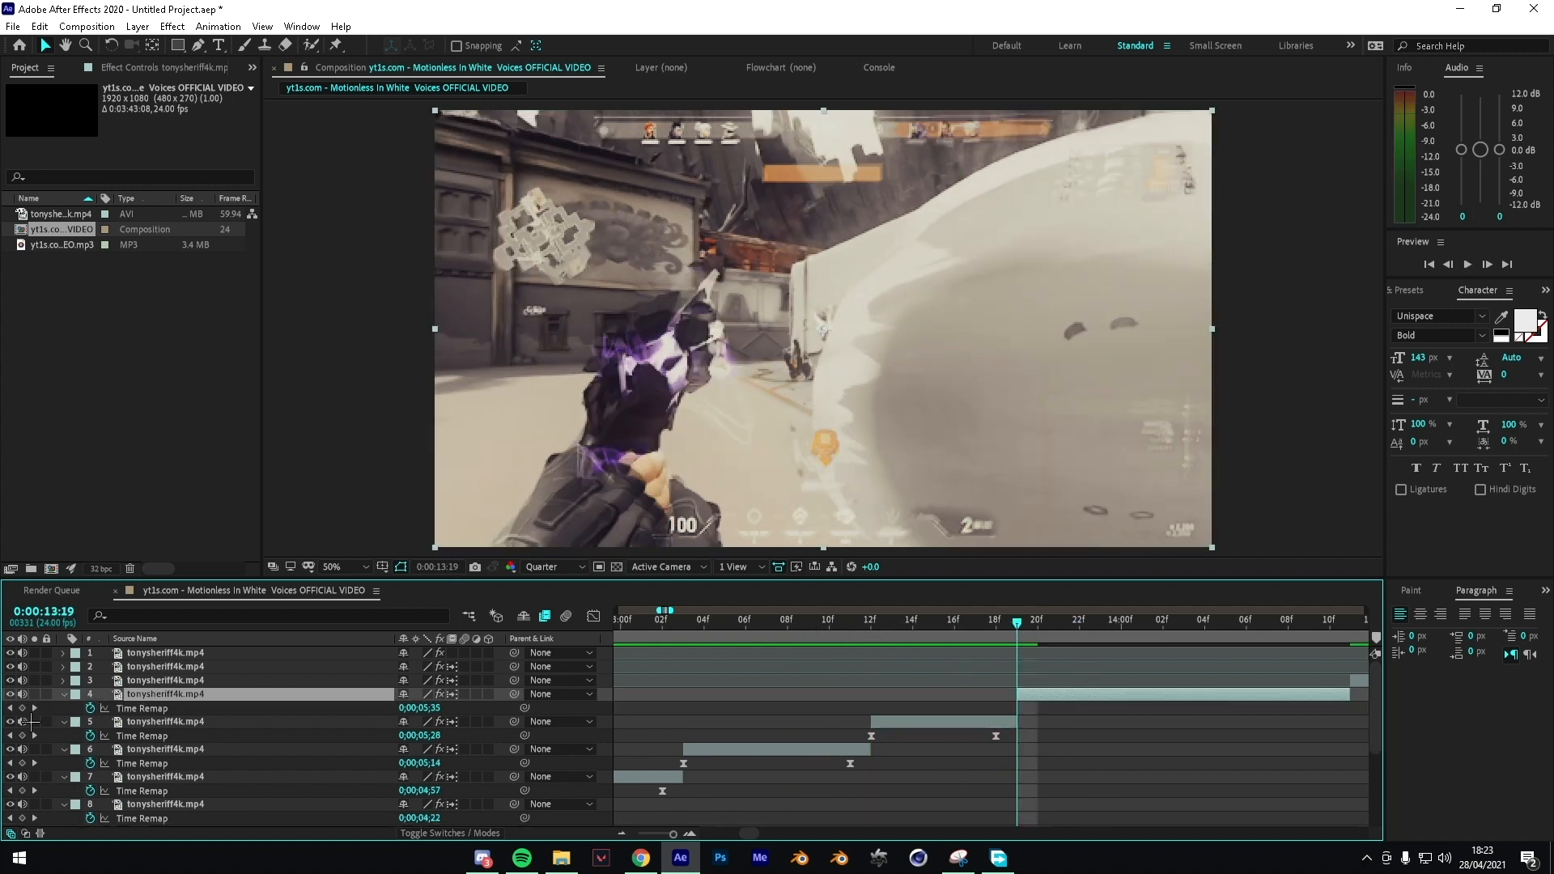
left_click(21, 708)
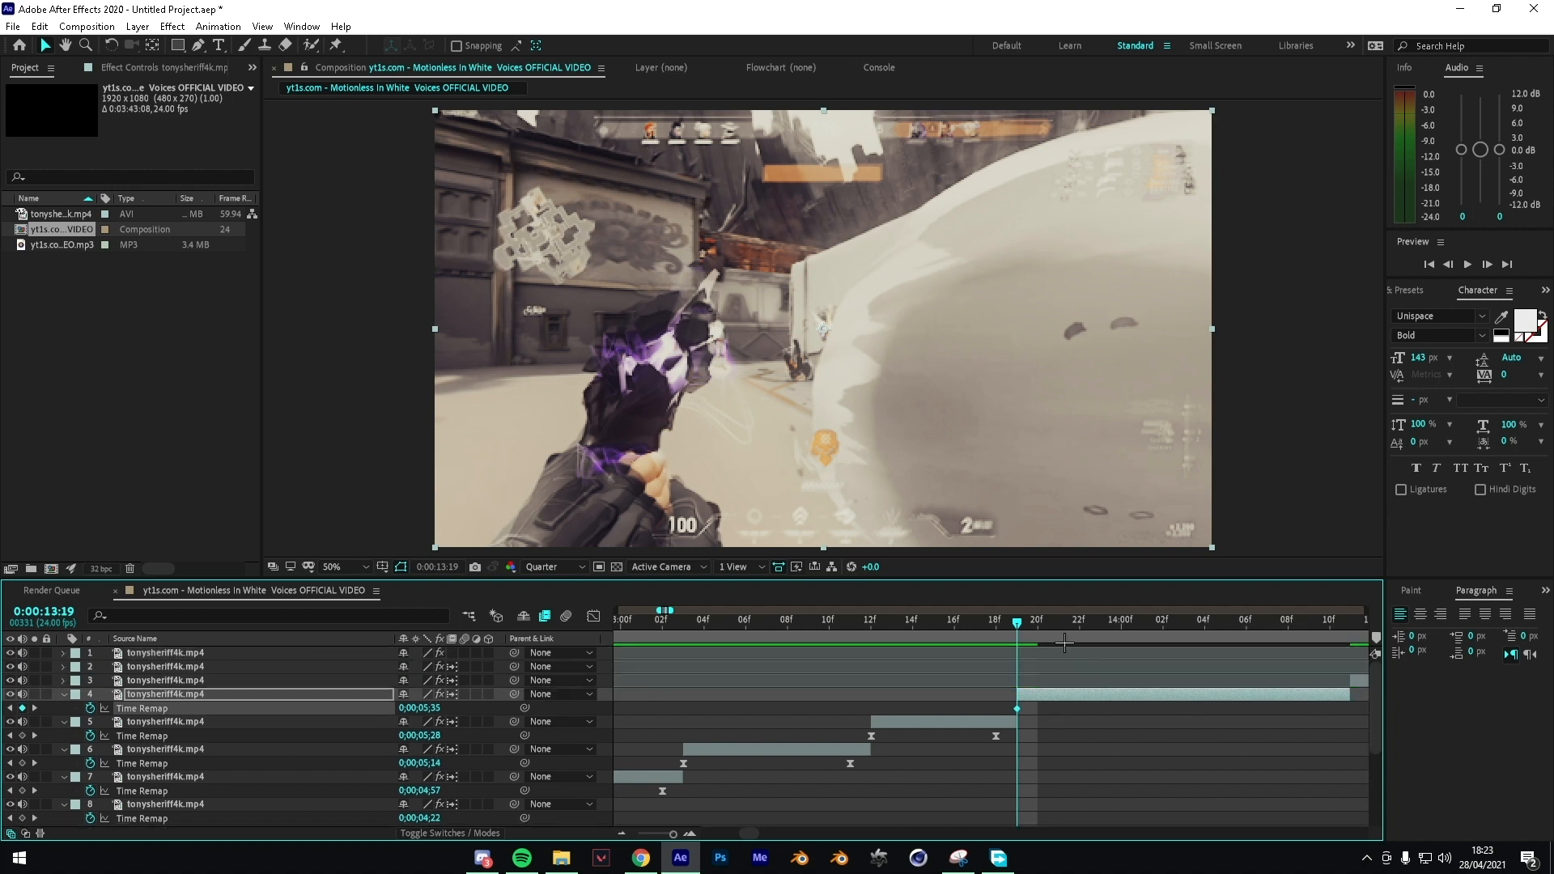
left_click_drag(1044, 633, 1351, 633)
left_click_drag(434, 711, 416, 706)
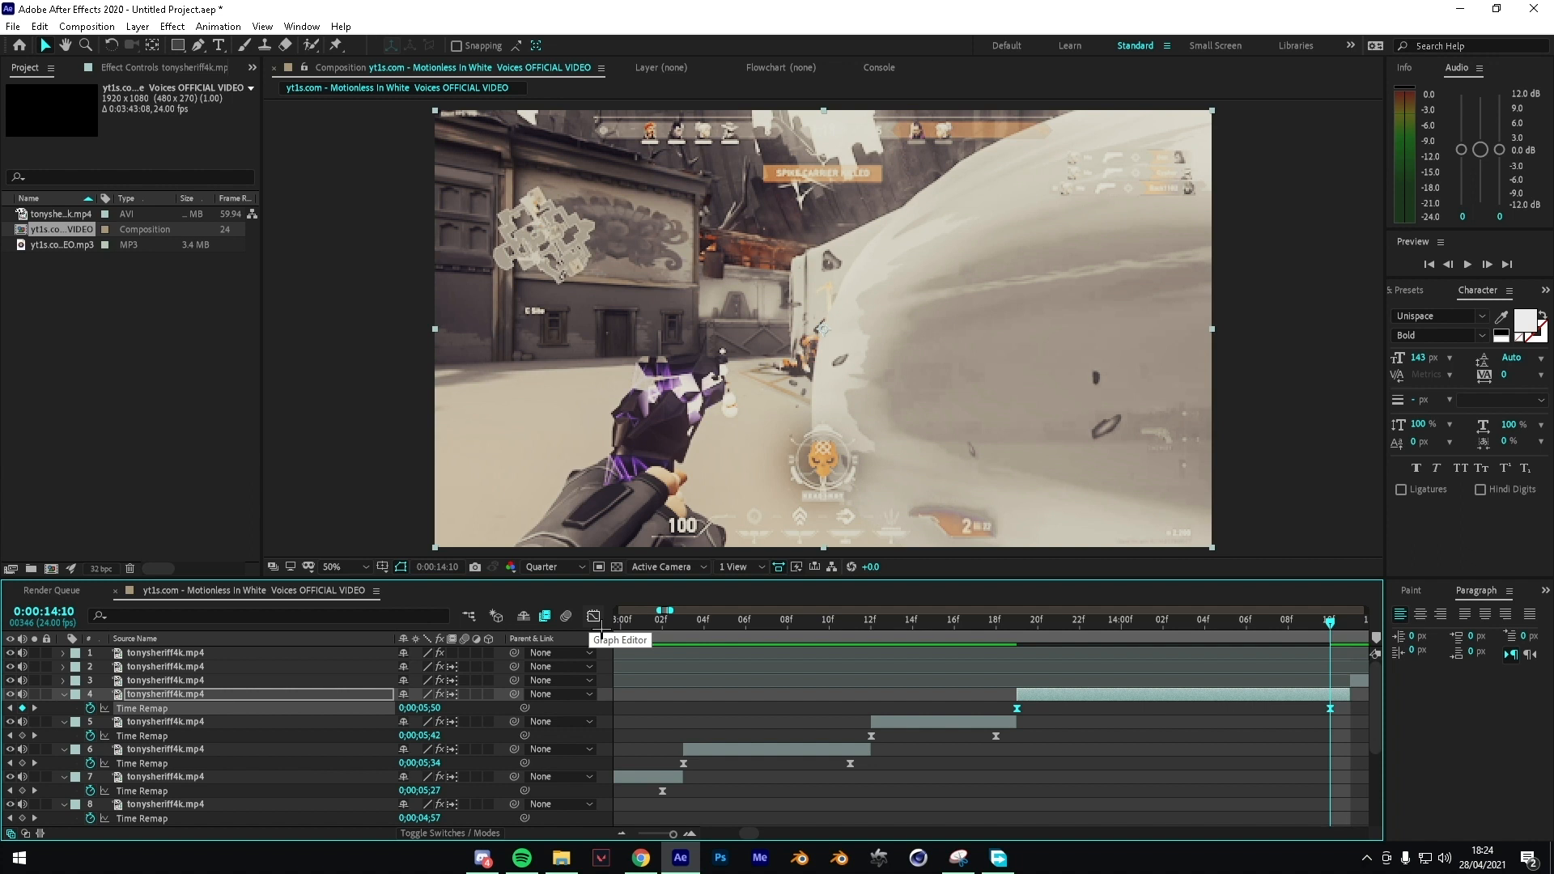
Step: Angle the sixth piece's inner keyframe handles into a fast-slow-fast curve in the graph editor, and preview it from 0:00:13:11
left_click(593, 617)
left_click(1038, 760)
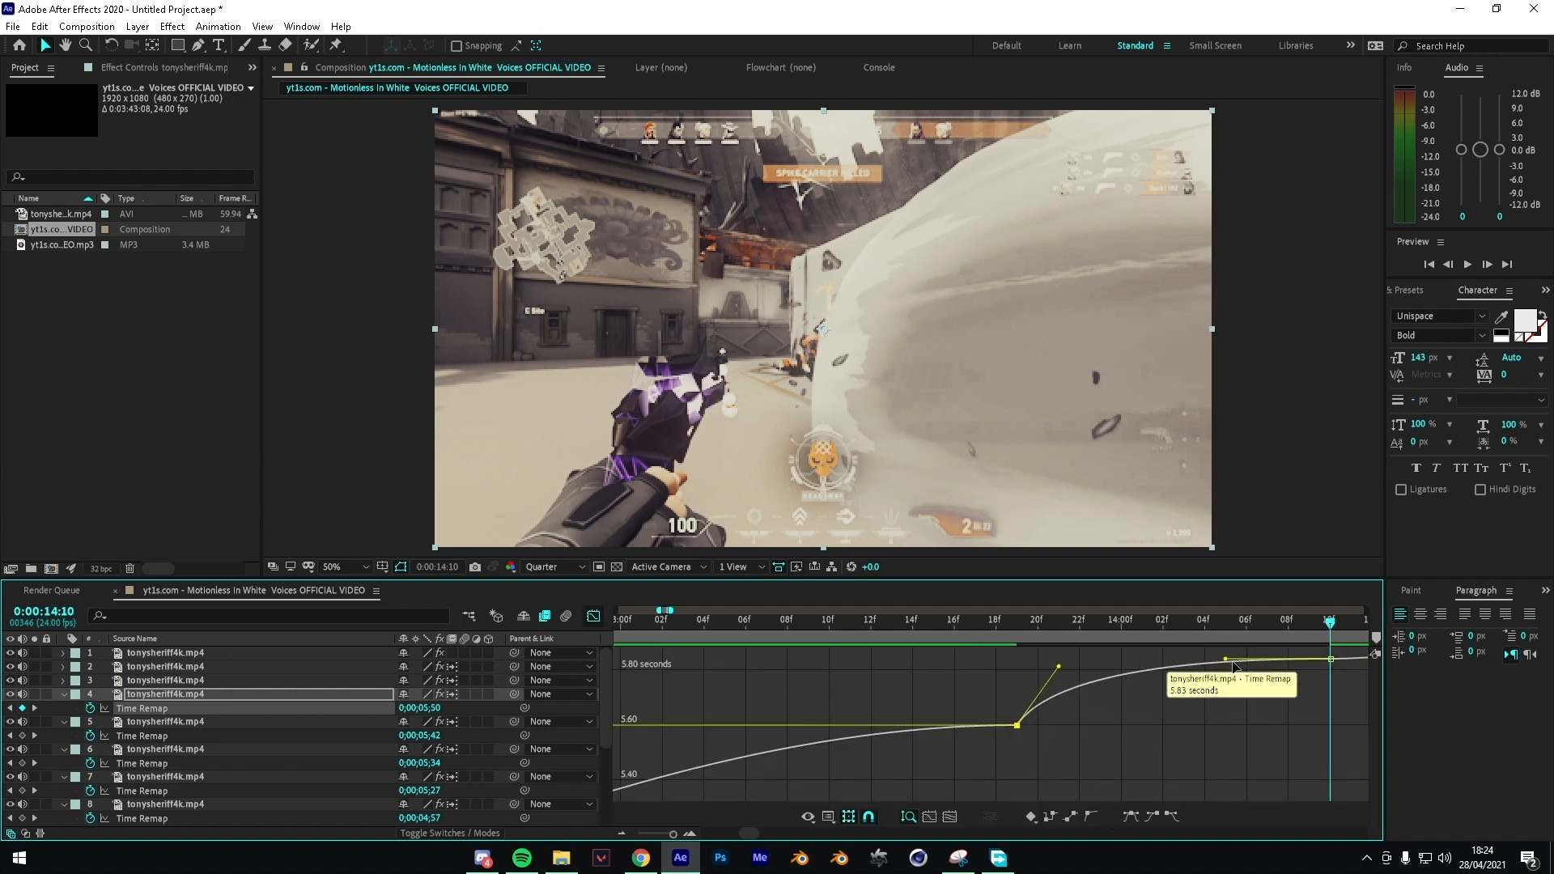
left_click_drag(1218, 647, 965, 623)
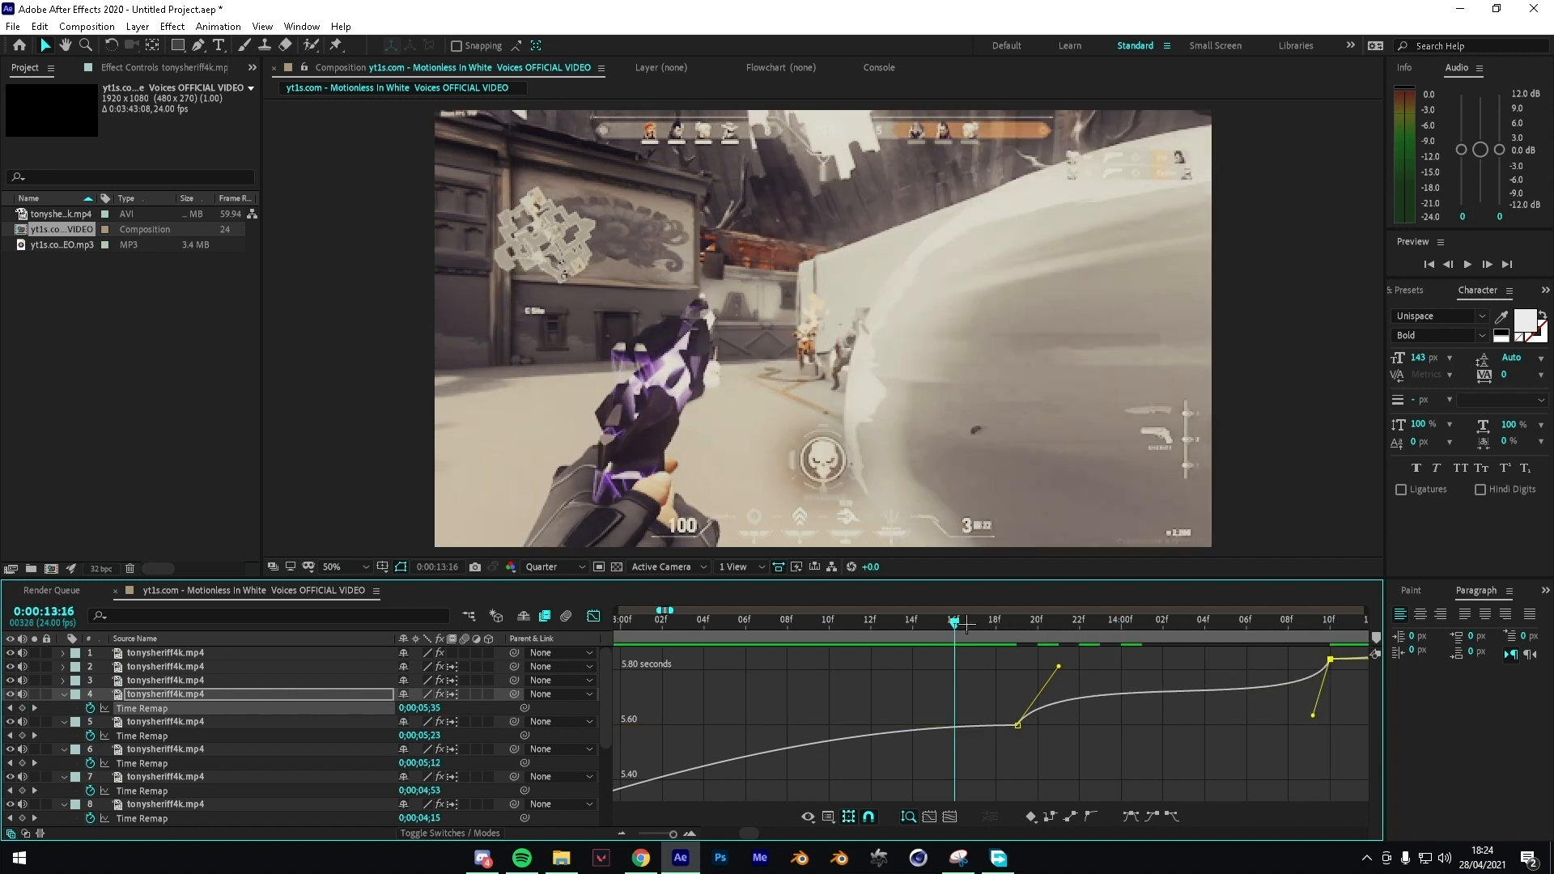
key("space")
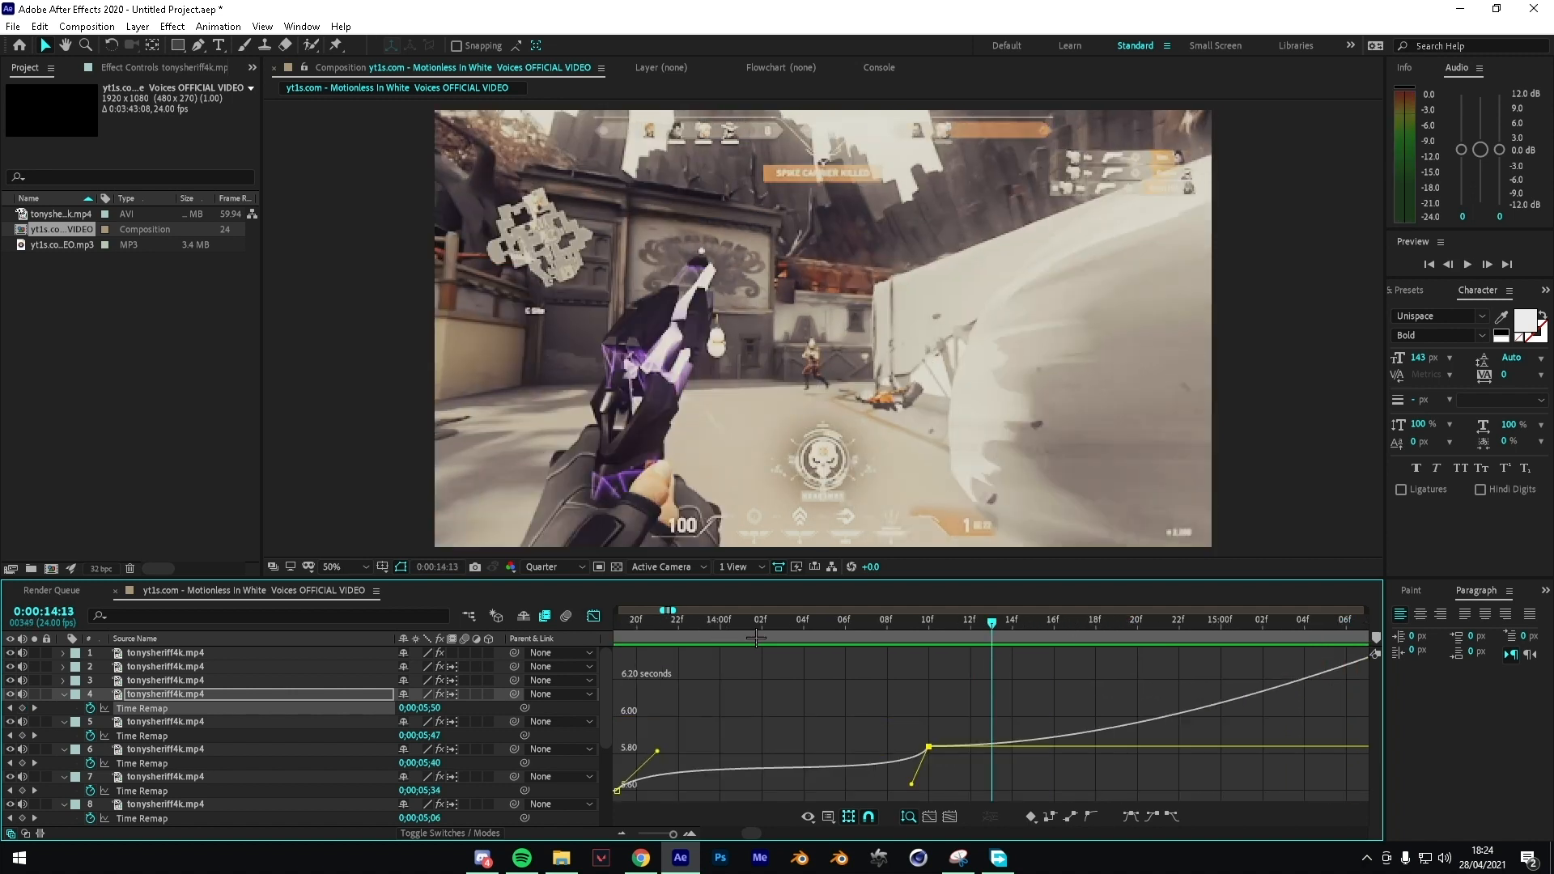
mouse_move(757, 633)
left_mouse_down()
mouse_move(610, 643)
mouse_move(770, 638)
left_mouse_up()
key("space")
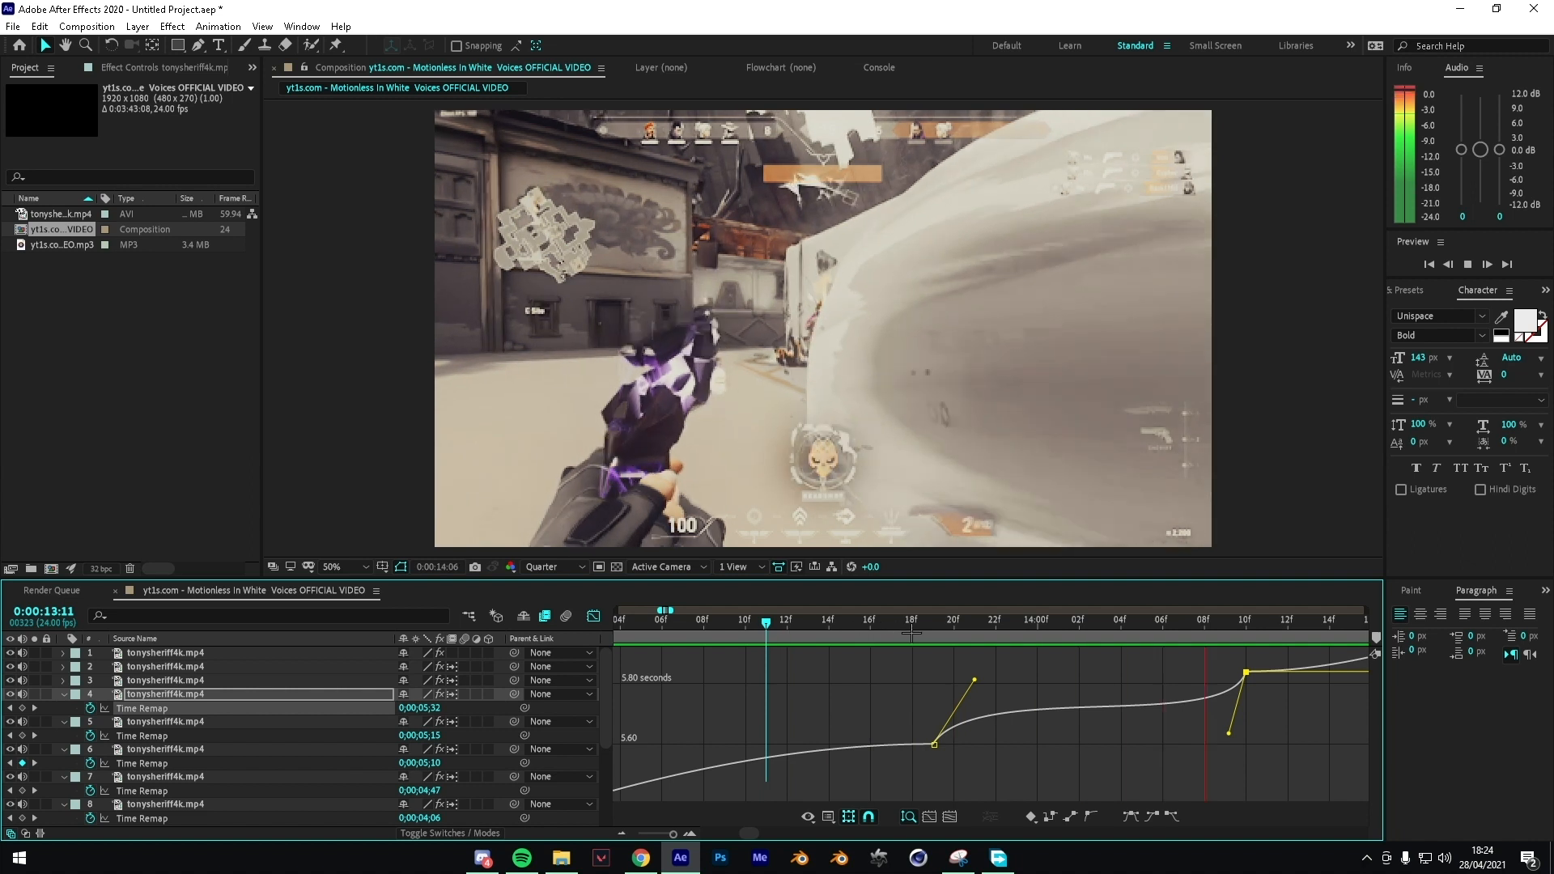
key("space")
left_click_drag(1105, 638, 765, 637)
key("space")
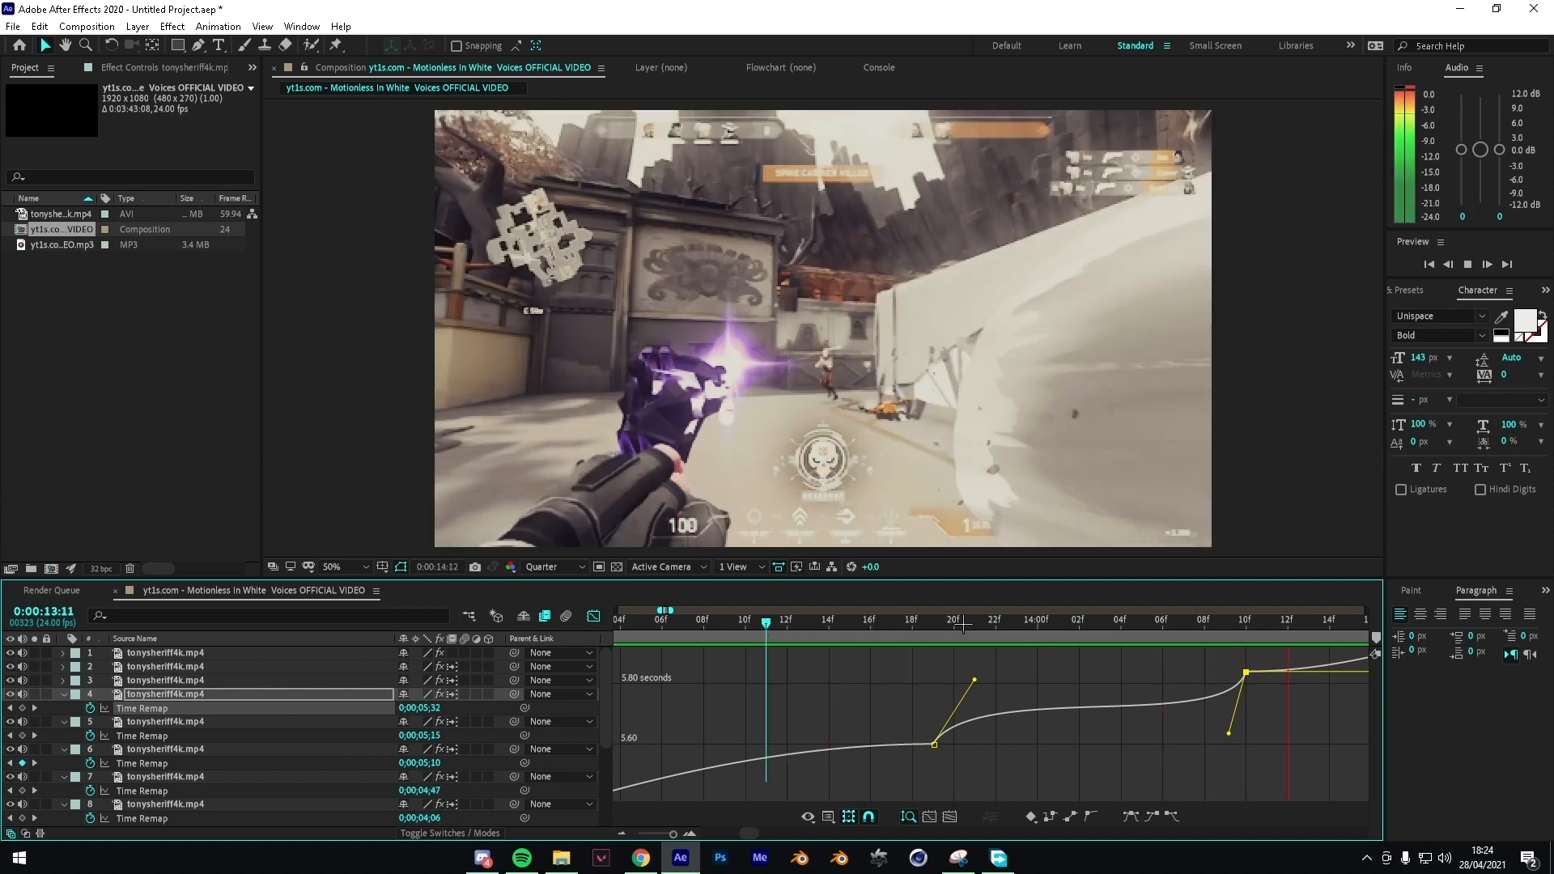
Step: Time remap the seventh clip piece with a keyframe at 0:00:14:11 and one of 0;00;06;21 at 0:00:14:19
left_click(593, 616)
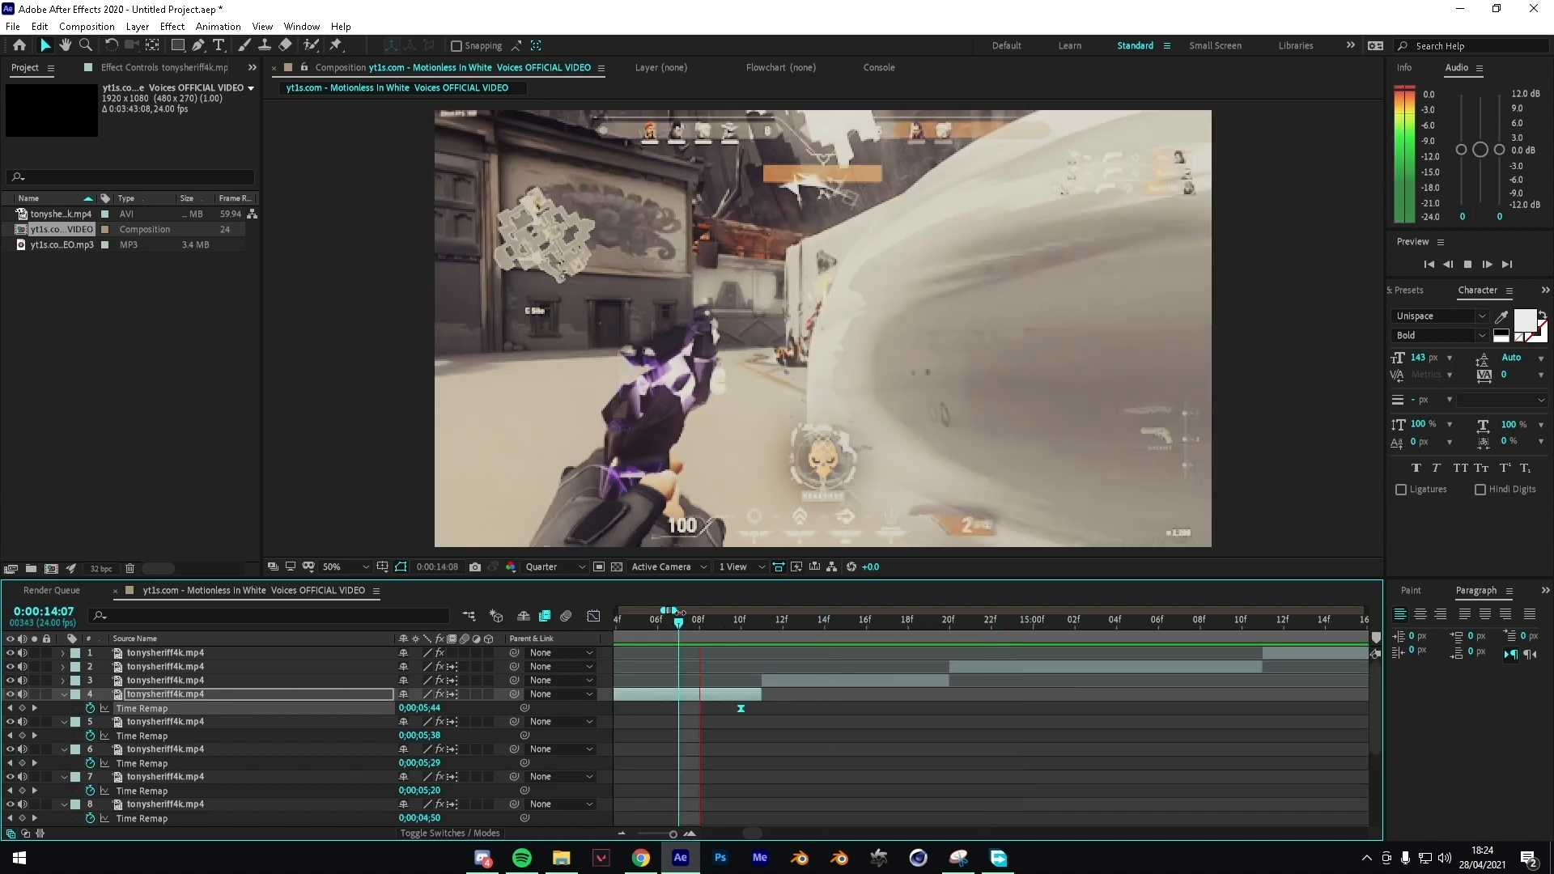
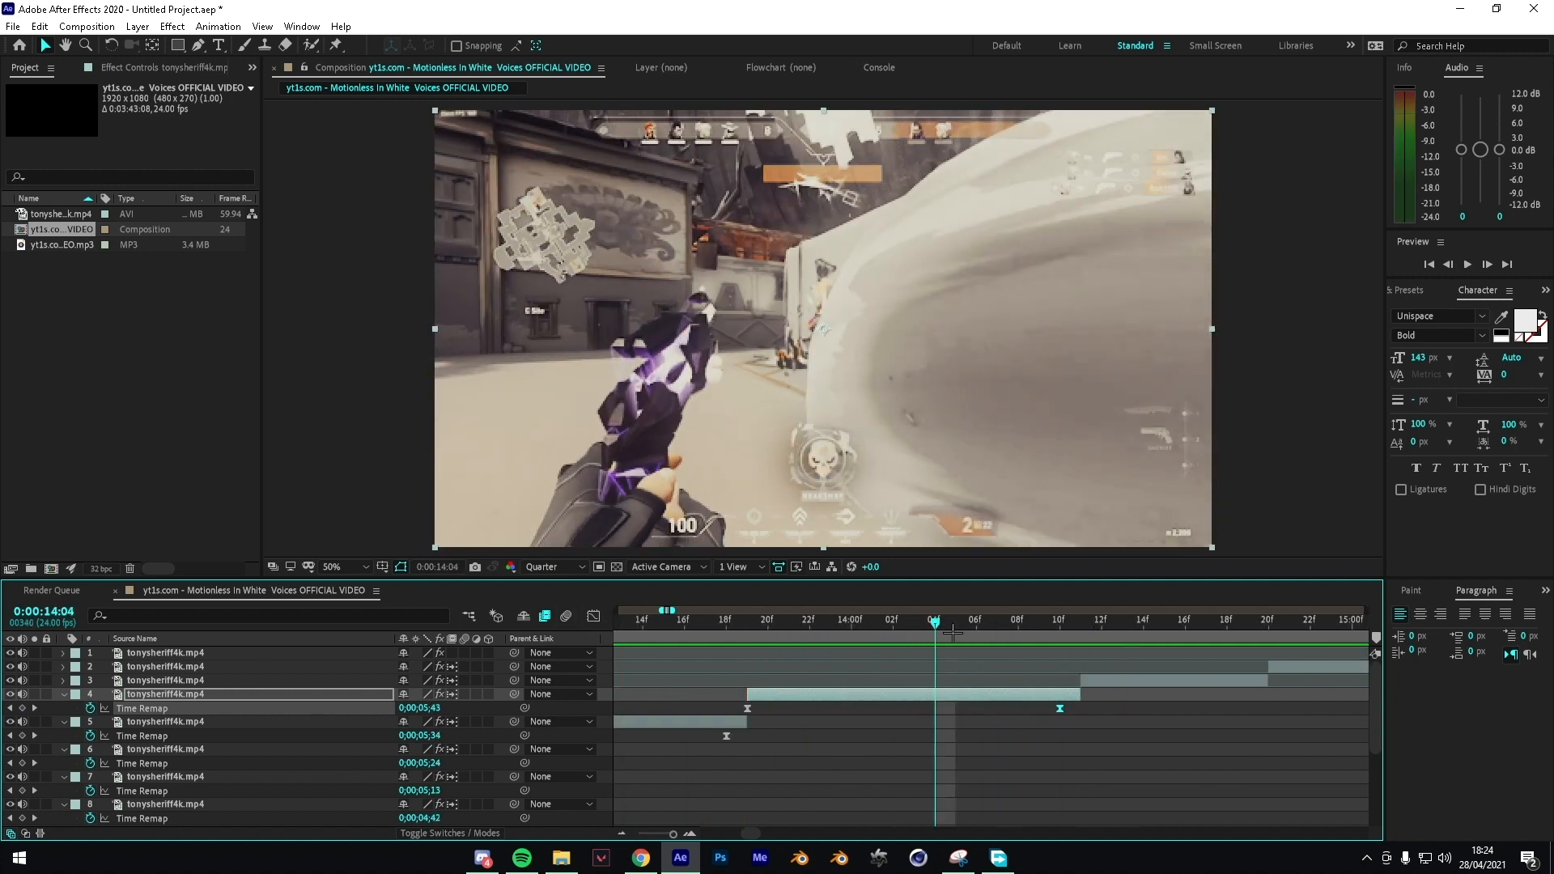
left_click(1080, 625)
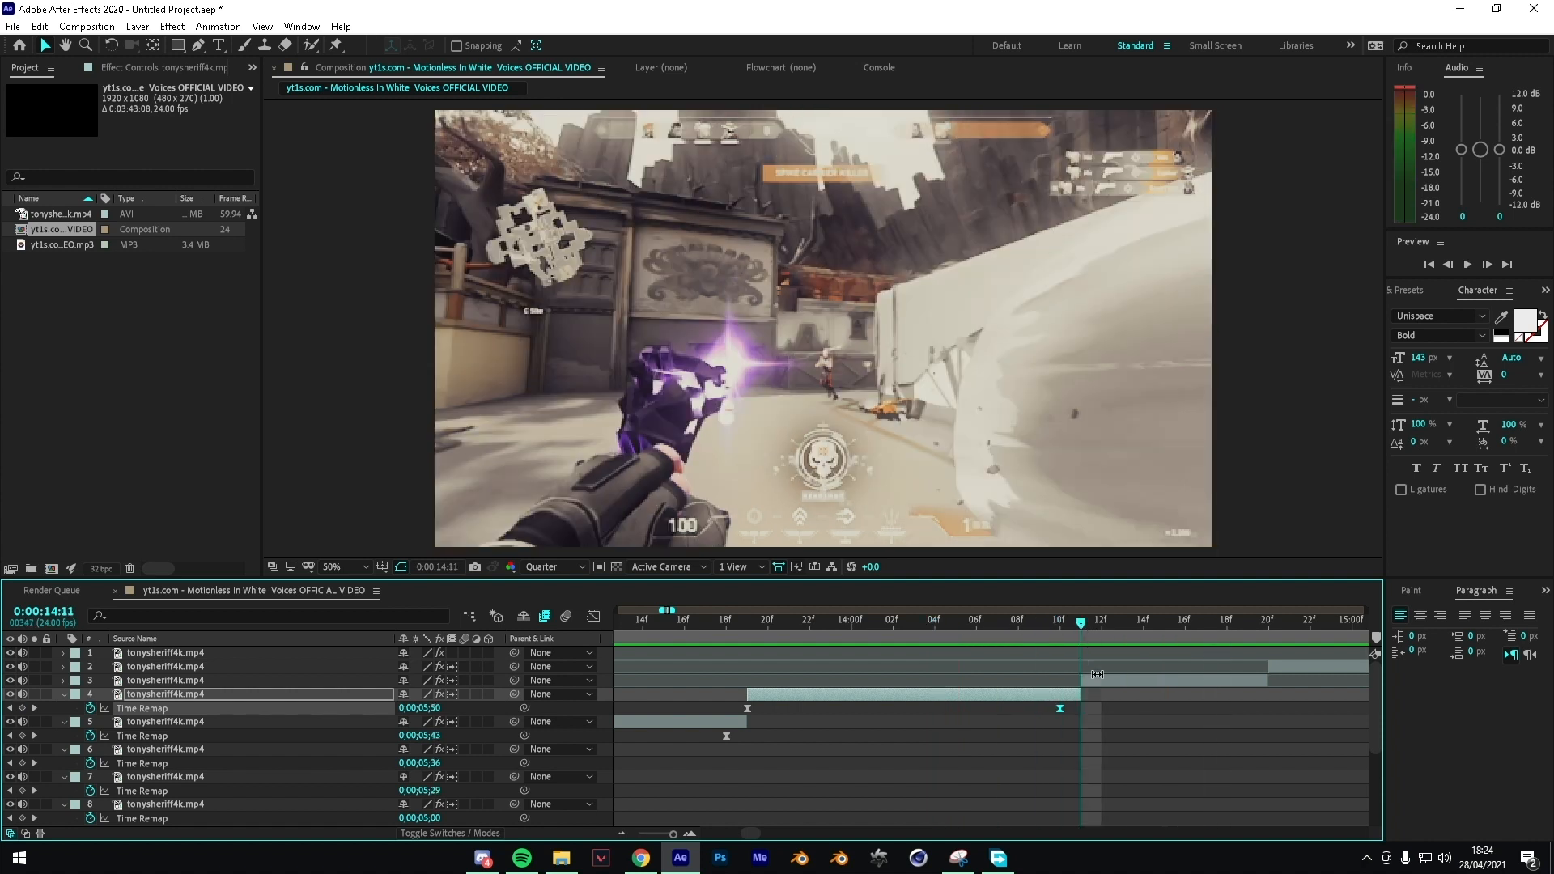
left_click(1104, 686)
key("ctrl+alt+t")
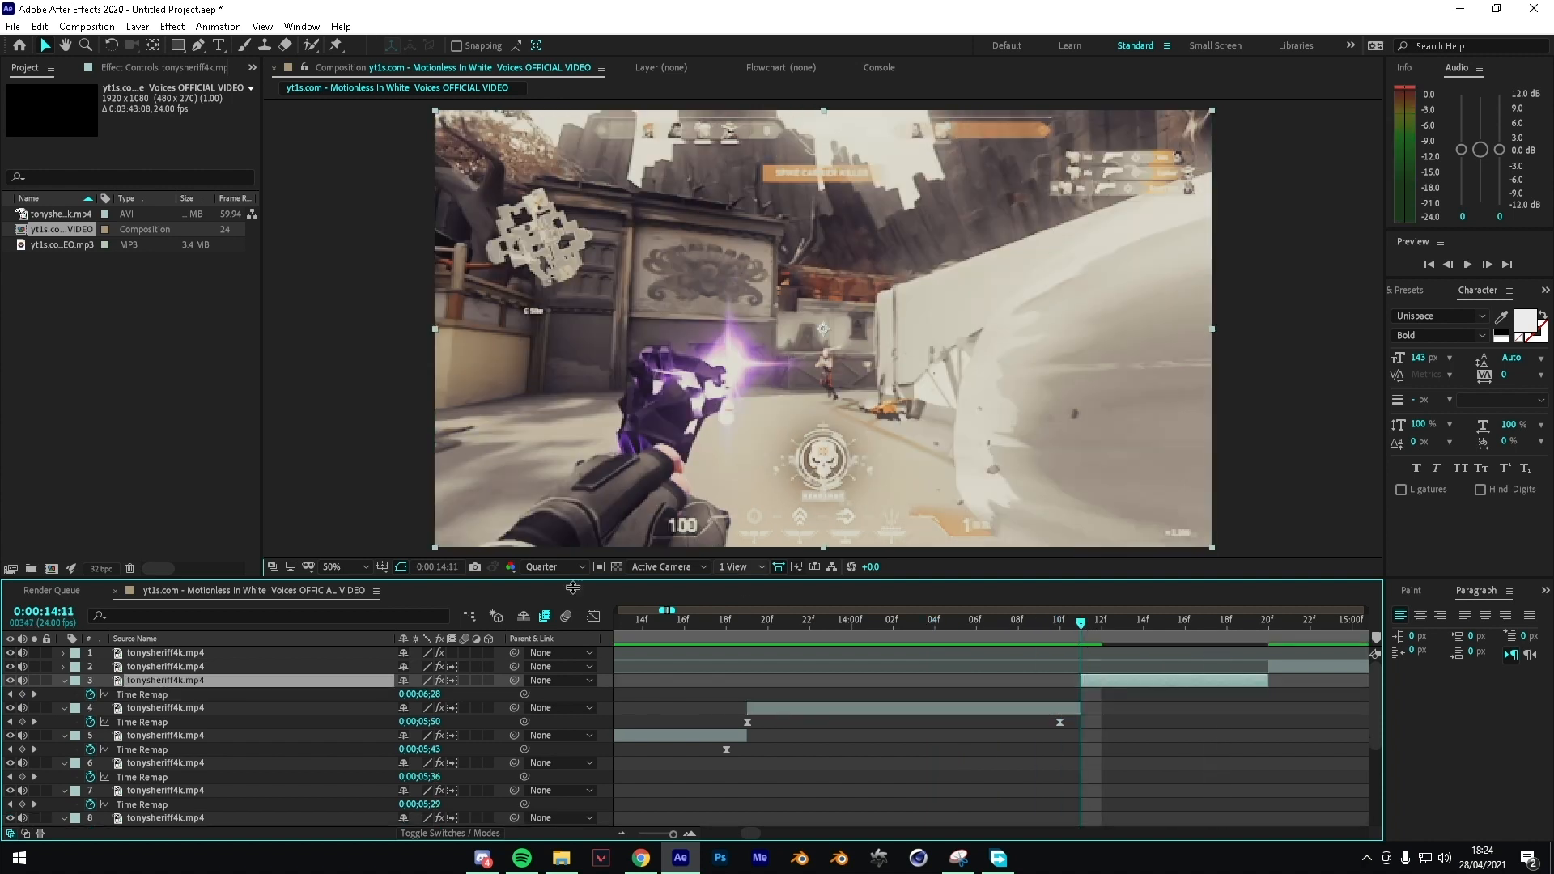
left_click(574, 586)
left_click(22, 693)
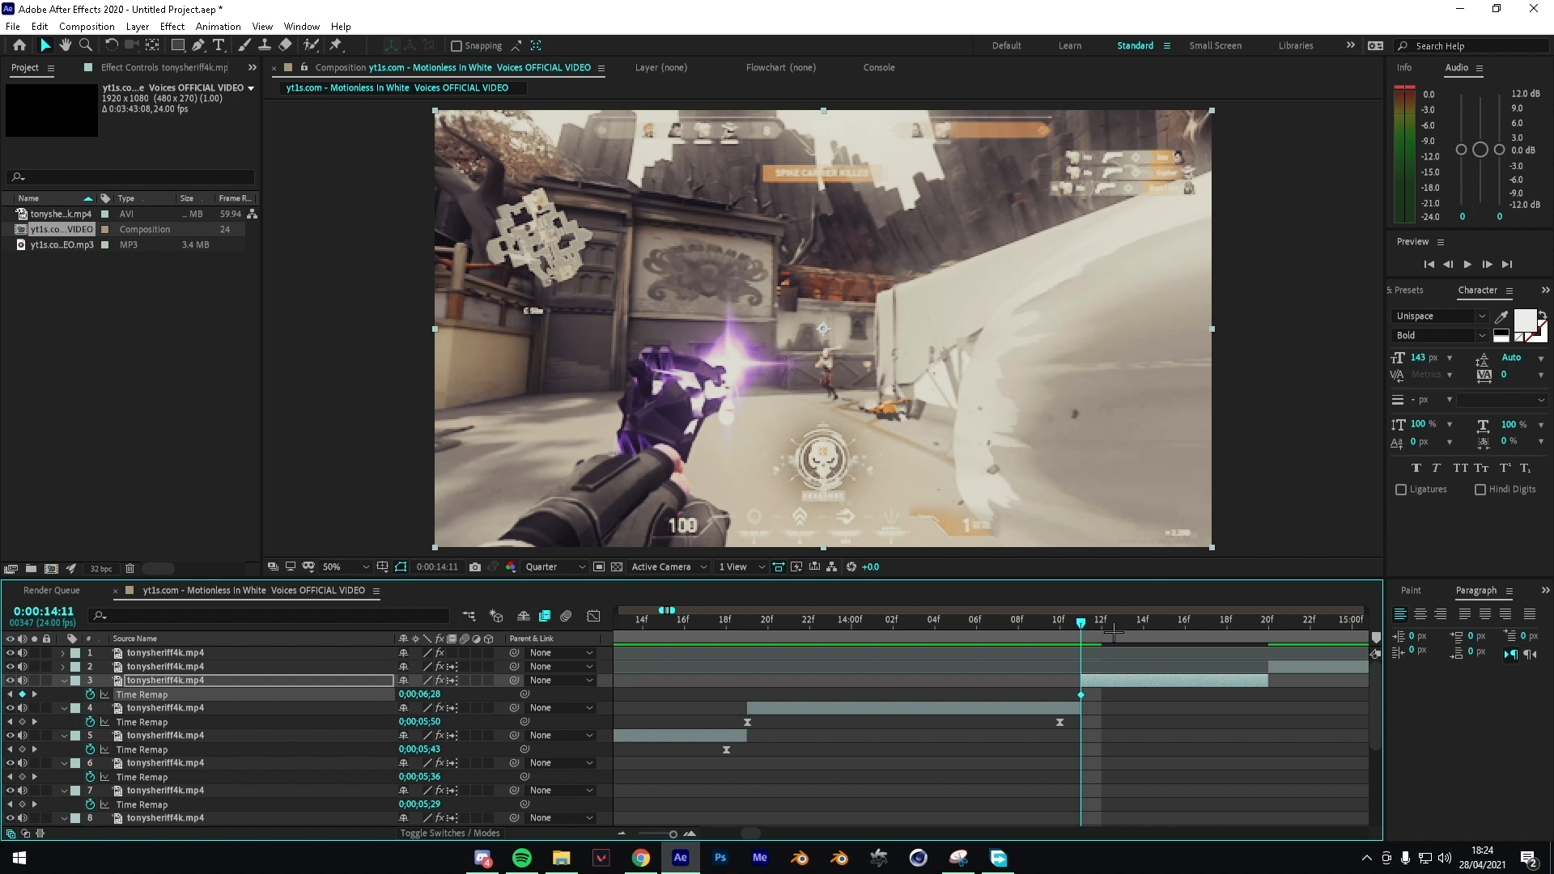
left_click_drag(1113, 631, 1248, 626)
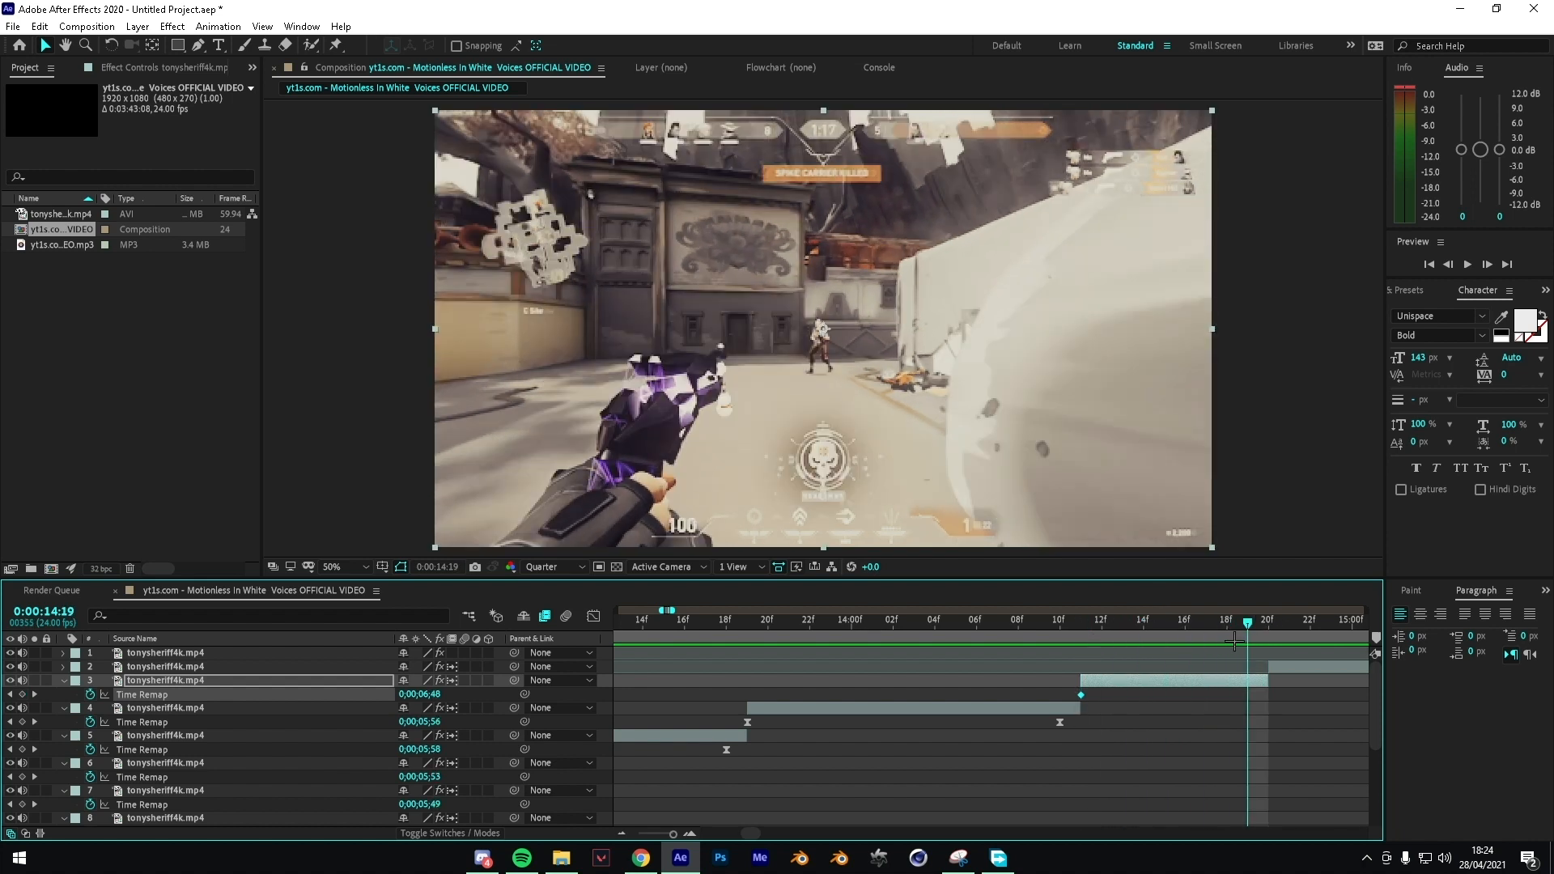
left_click_drag(420, 694, 398, 694)
Step: Compare the frames at 0:00:14:19 and 0:00:14:20, where the seventh piece meets the eighth, for matching footage
left_click(1267, 634)
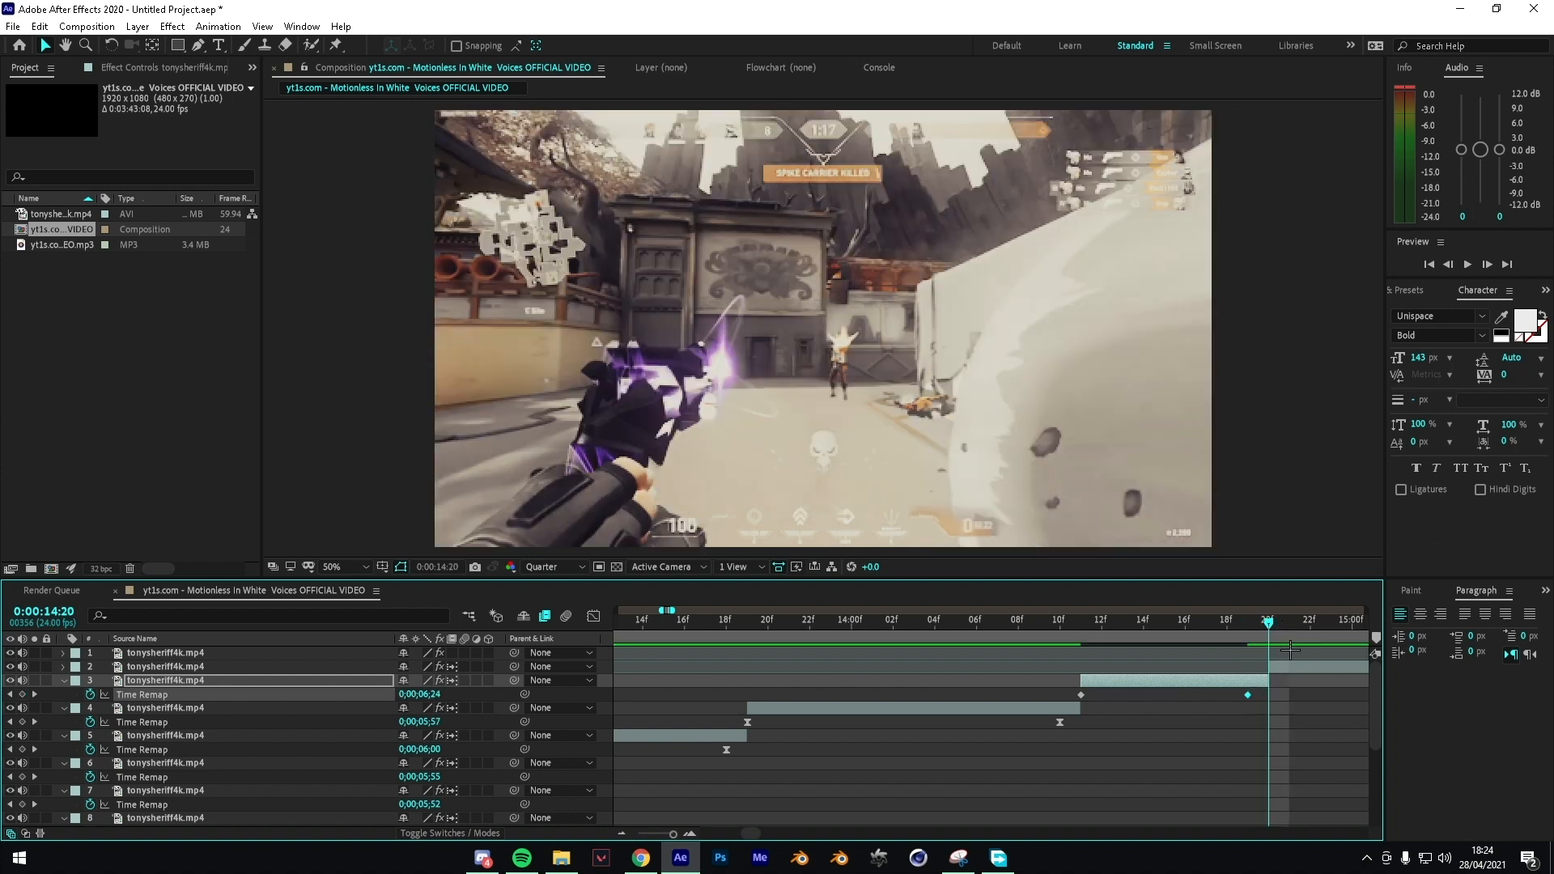
key("Page_Up")
key("Page_Down")
key("Page_Up")
key("Page_Down")
key("Page_Up")
key("Page_Down")
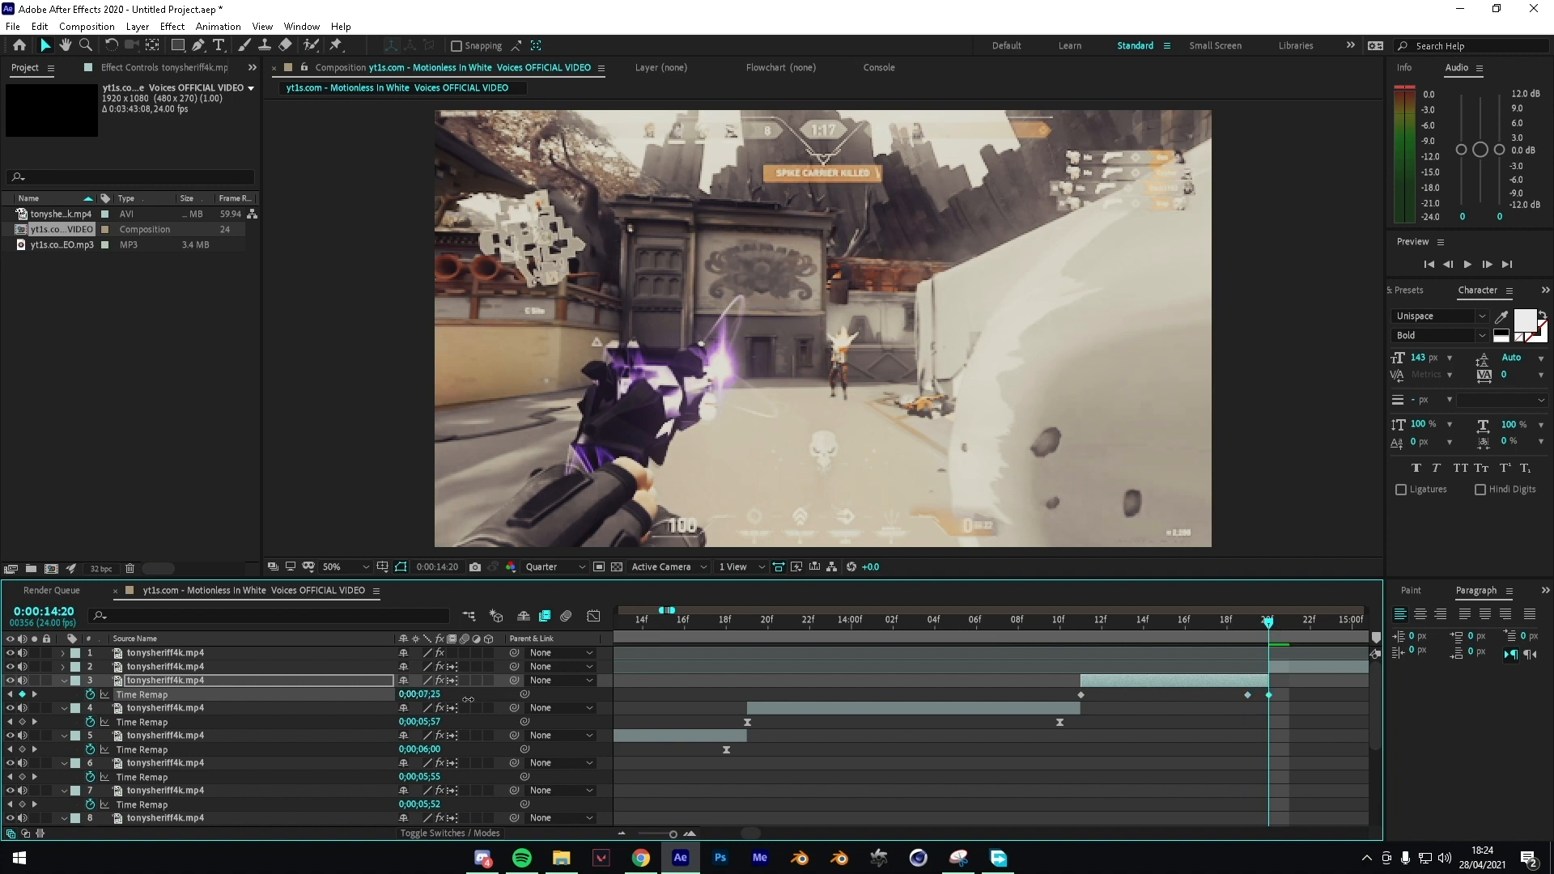
key("Page_Up")
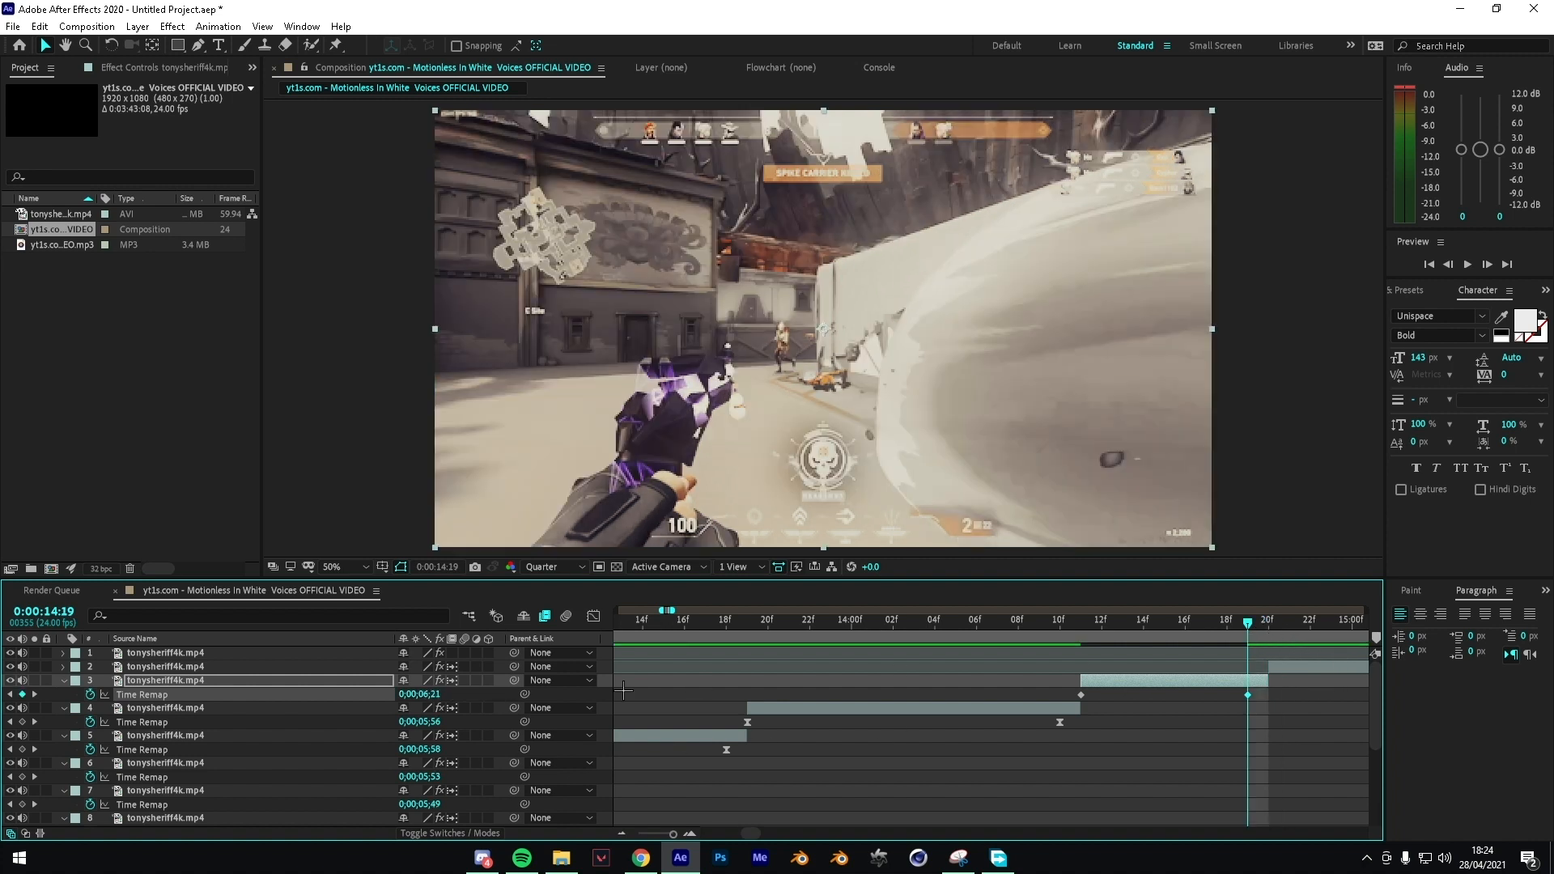
Step: Raise the seventh clip piece's time remap value at the 0:00:14:19 keyframe to 0;00;06;47
left_click_drag(435, 700, 440, 695)
left_click_drag(1013, 637, 1253, 606)
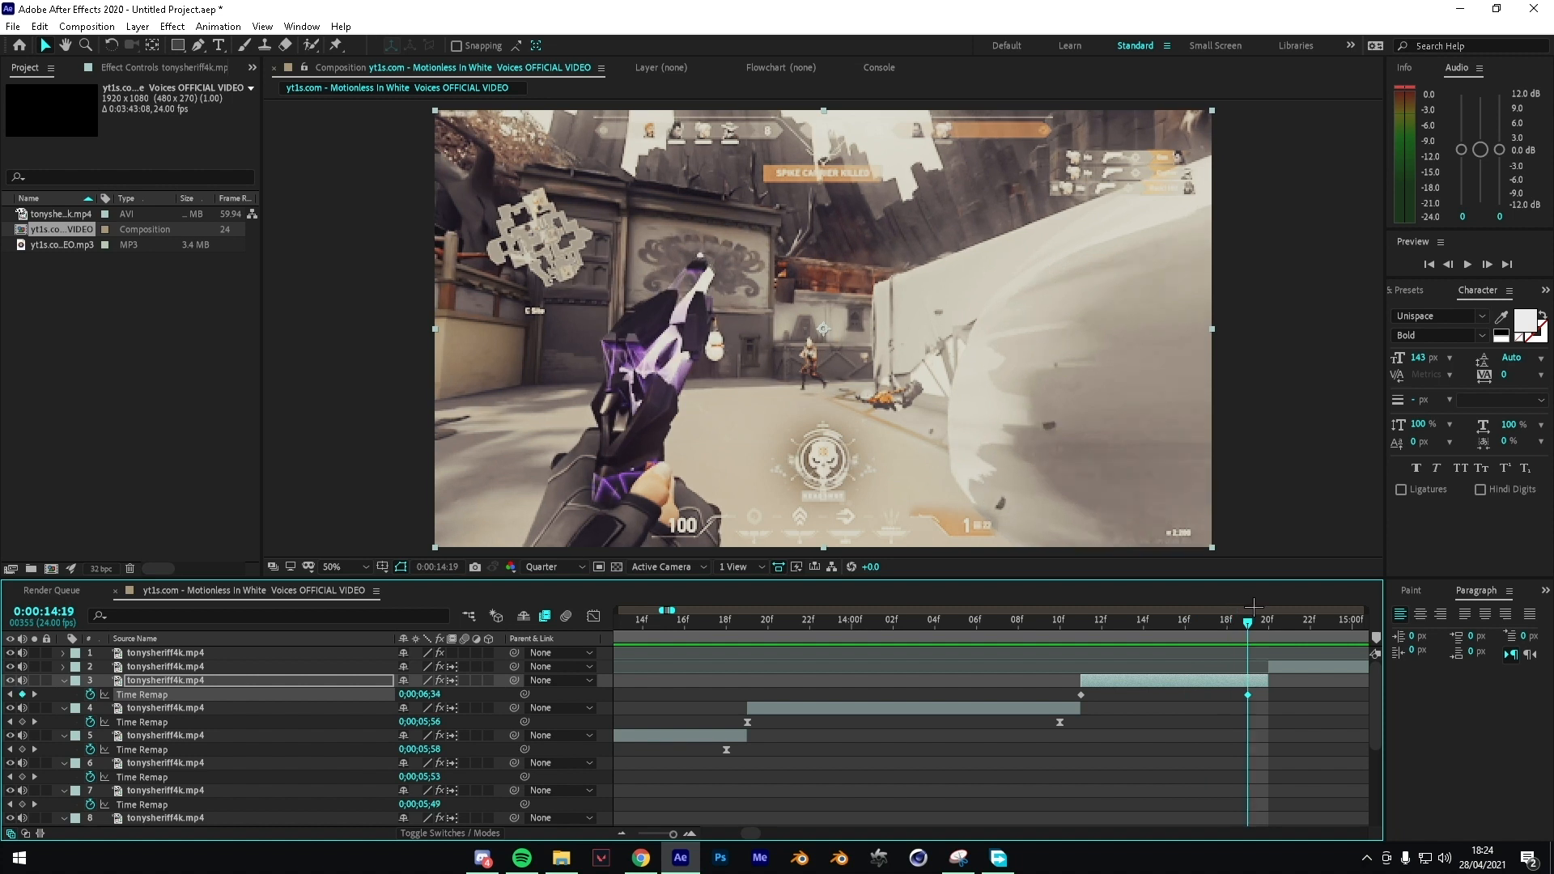
left_click_drag(425, 695, 437, 694)
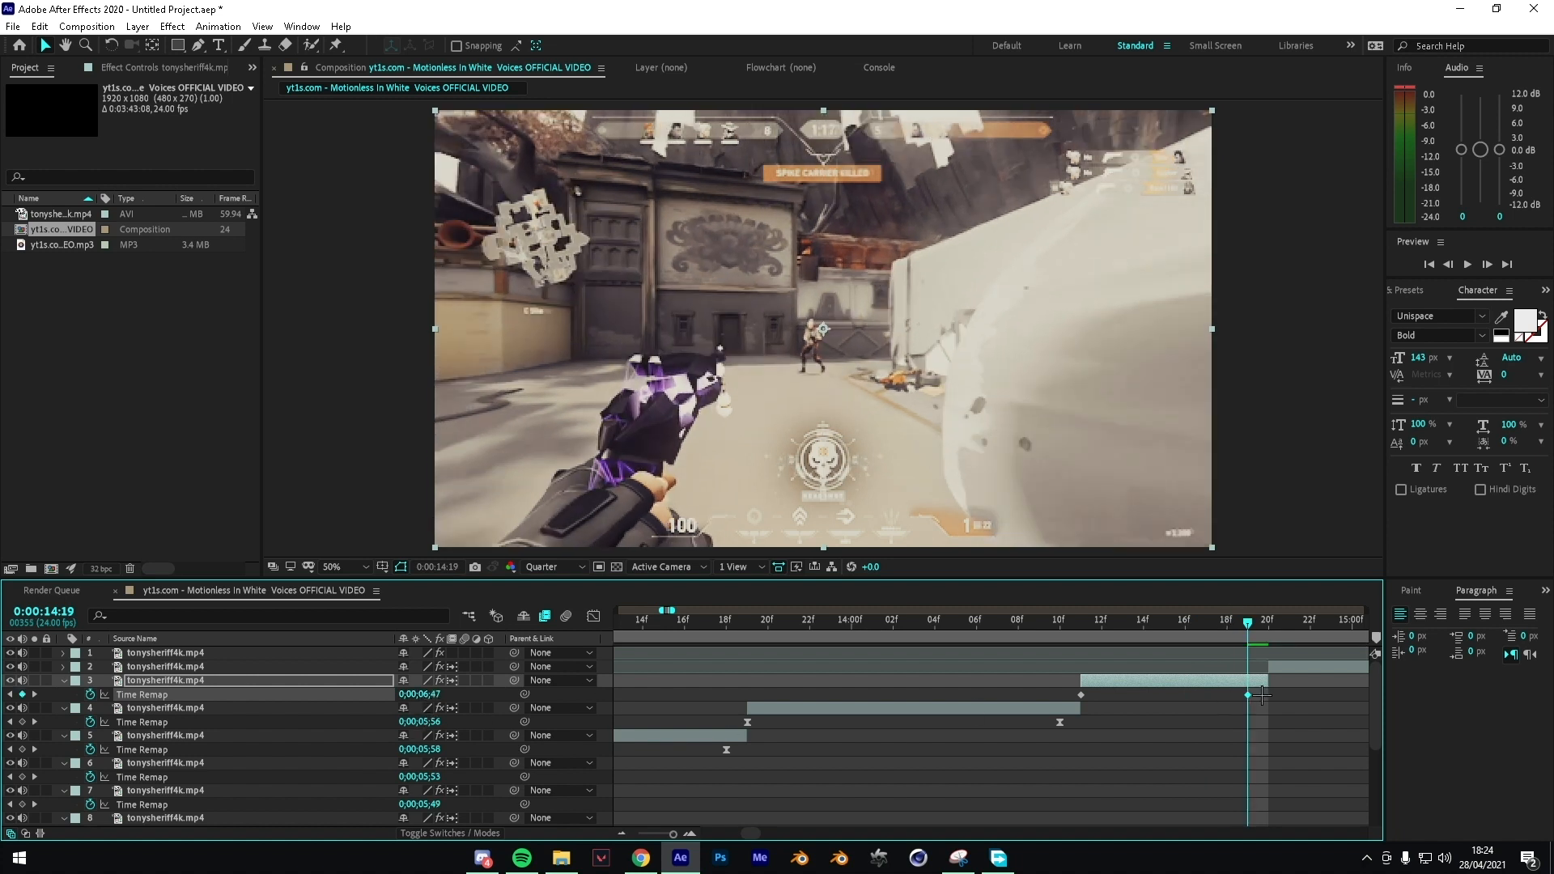
Step: Easy Ease the seventh piece's two time remap keyframes and angle their inner handles into a fast-slow-fast curve in the graph editor
key("shift+F3")
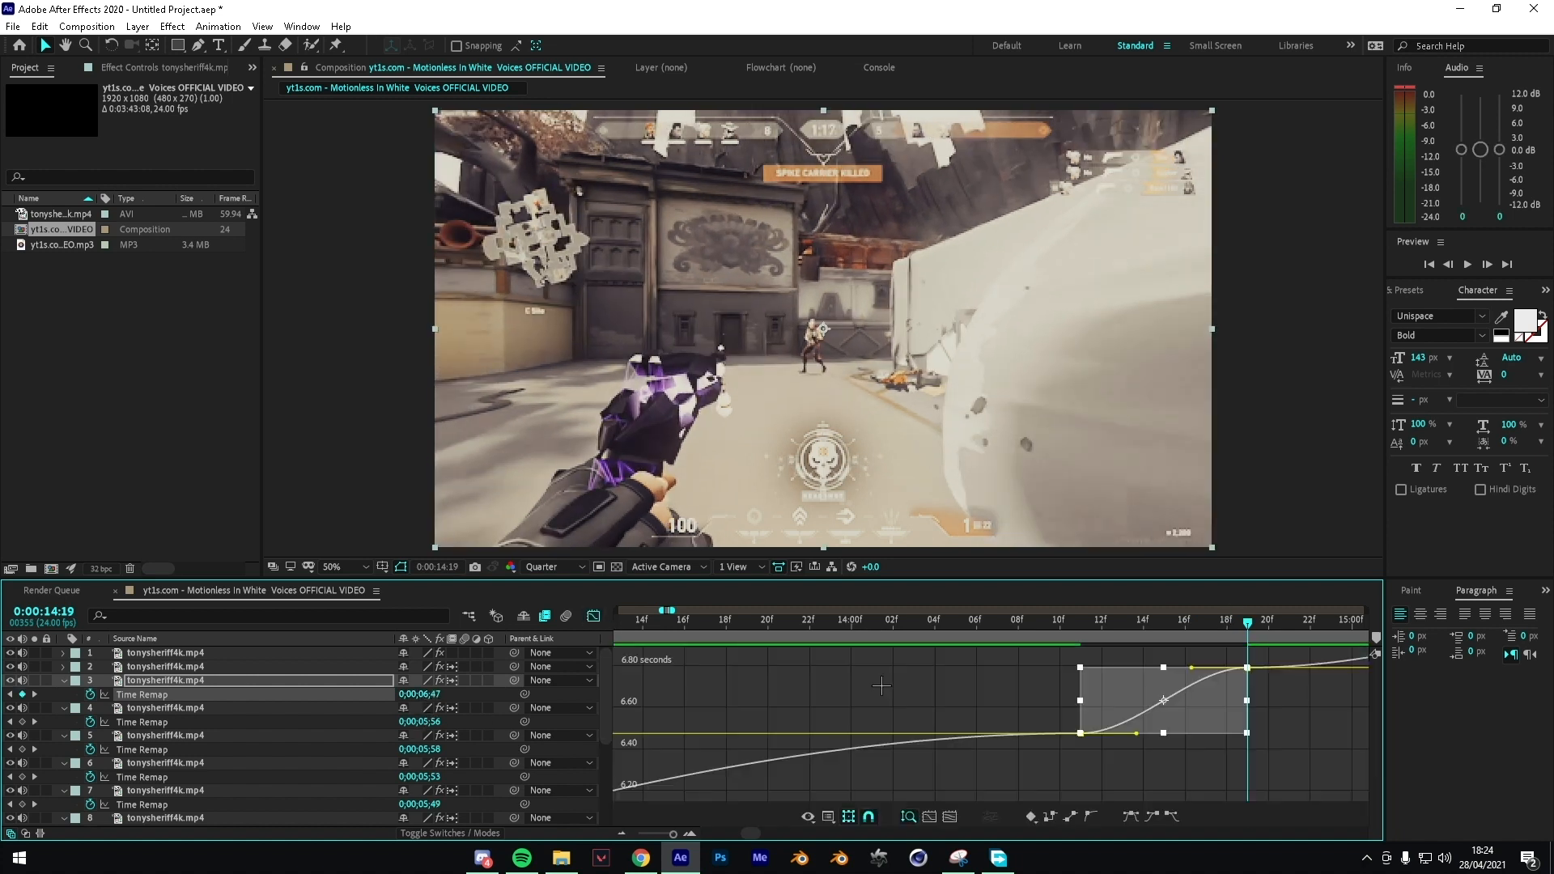
left_click_drag(1255, 644, 1165, 637)
left_click(1236, 777)
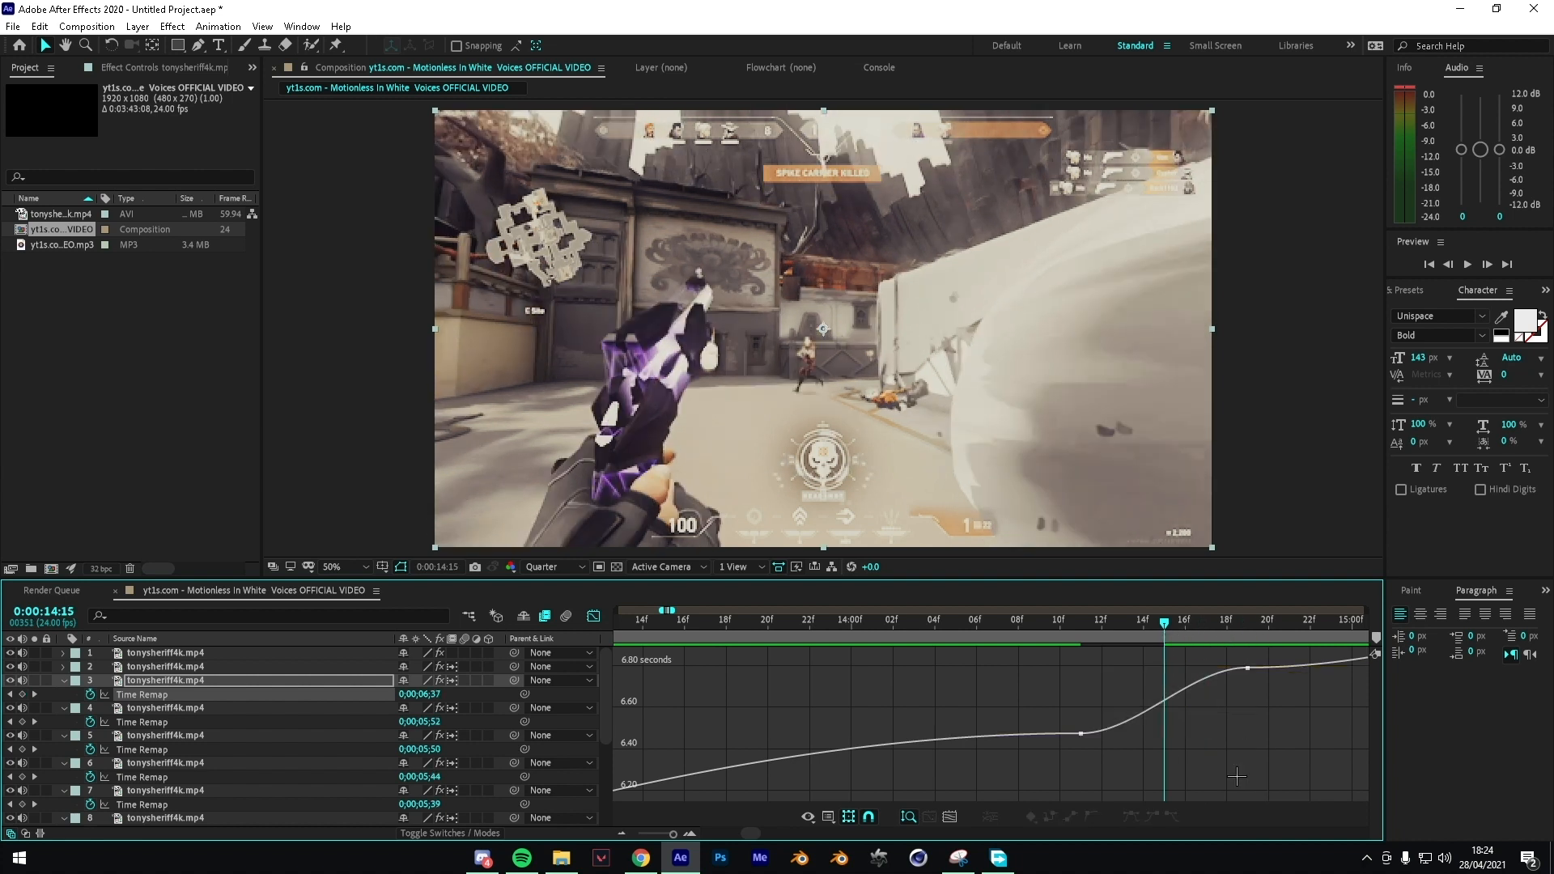
left_click(1082, 734)
left_click_drag(967, 655, 1263, 755)
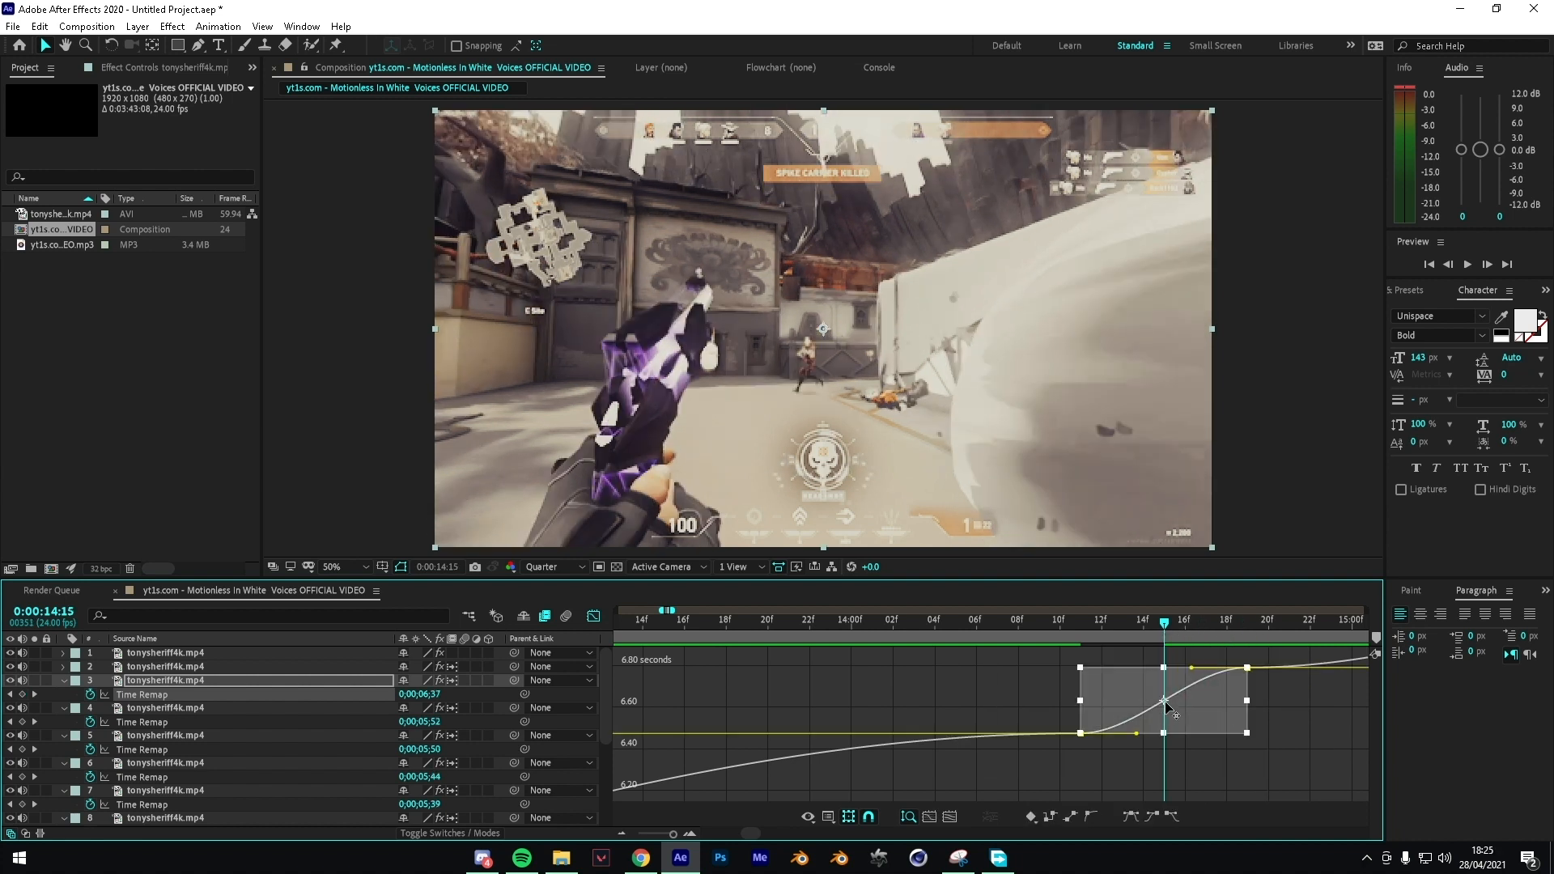
left_click(1200, 782)
left_click(1081, 734)
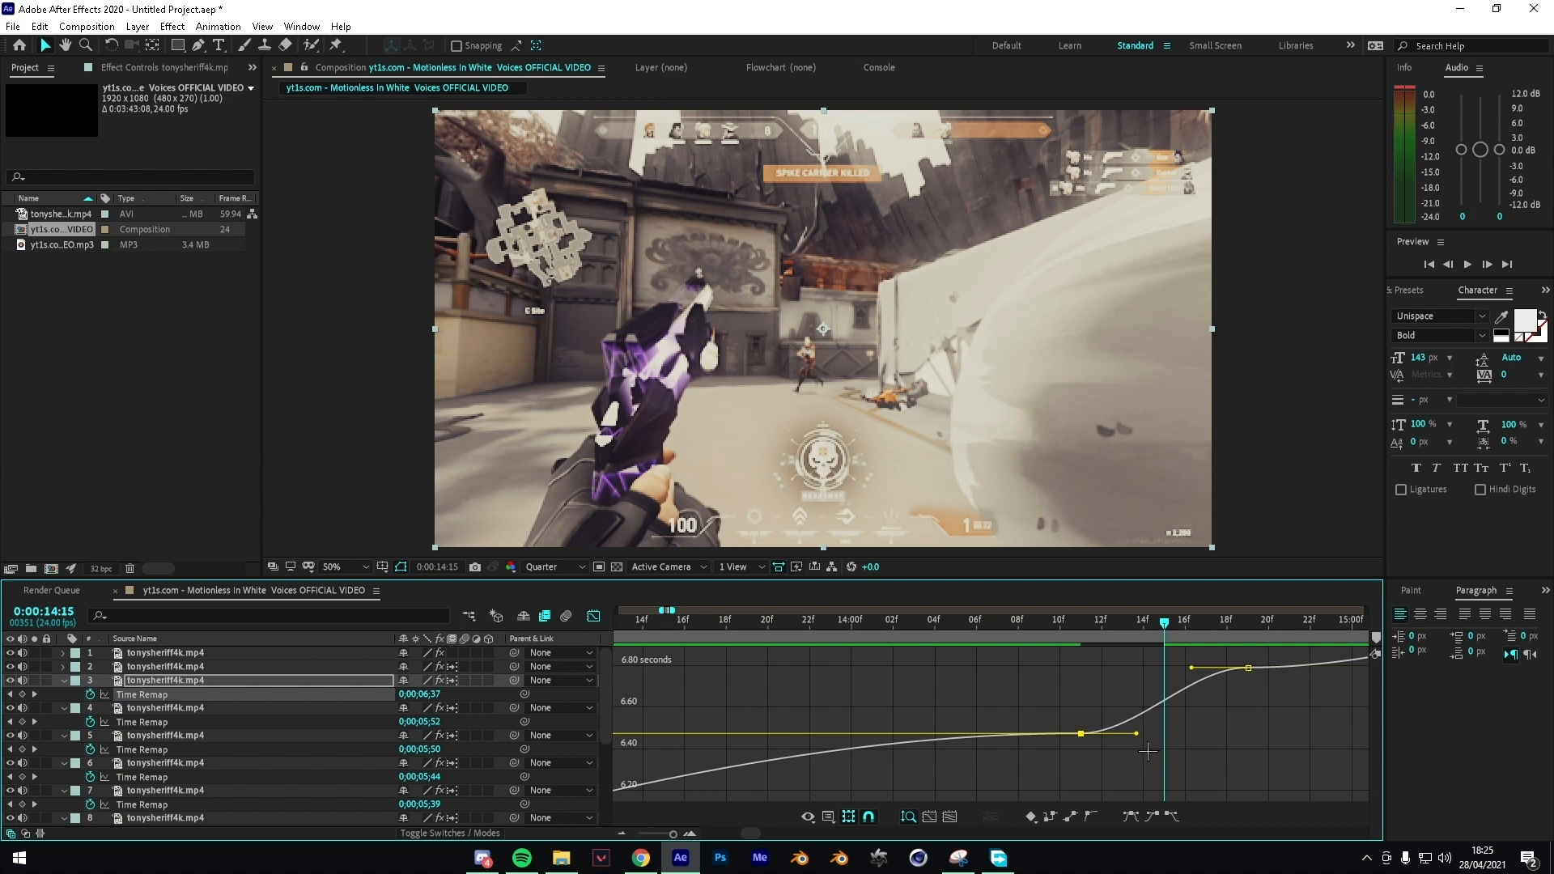
left_click_drag(1136, 735, 1092, 669)
left_click_drag(1191, 668, 1267, 732)
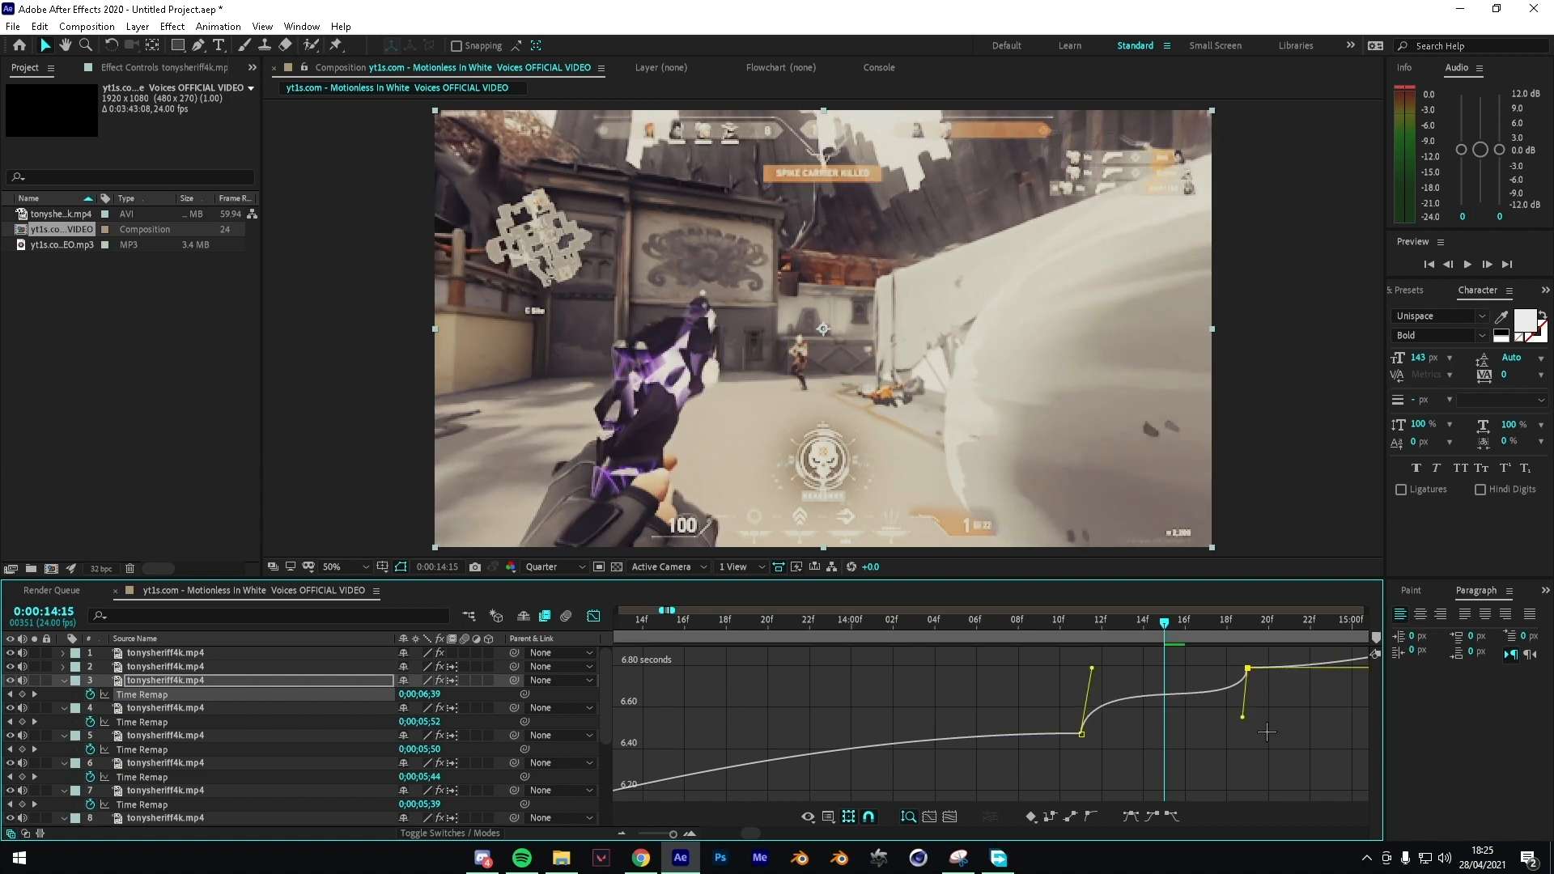
left_click_drag(1108, 686, 1103, 704)
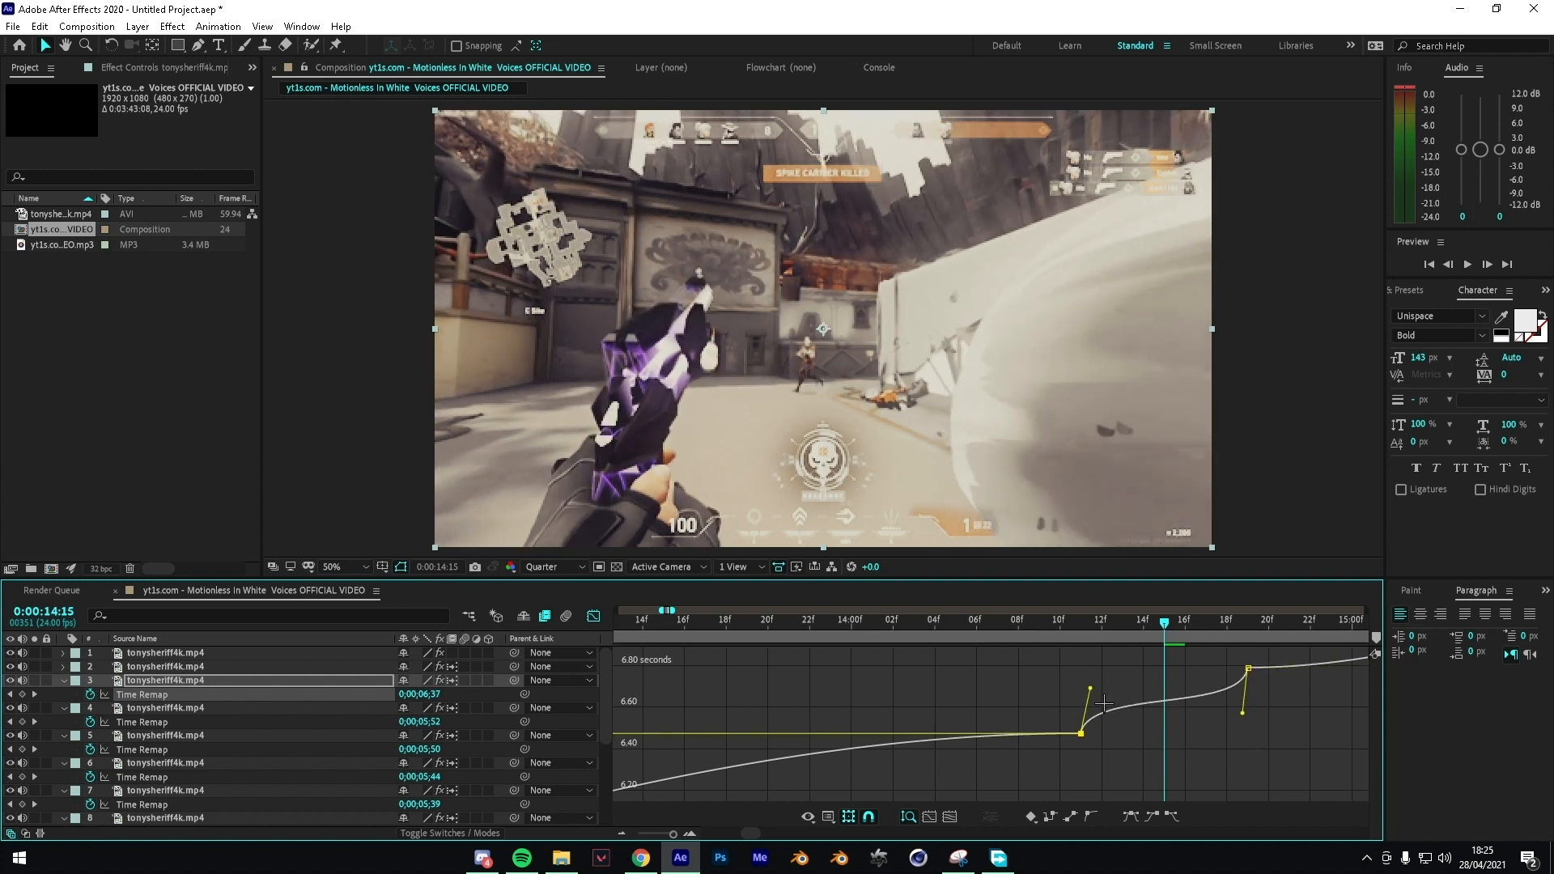
Step: Preview the seventh piece's new speed curve from shortly before its start, and return from the graph editor to the layer bars
left_click_drag(1164, 623, 999, 621)
key("space")
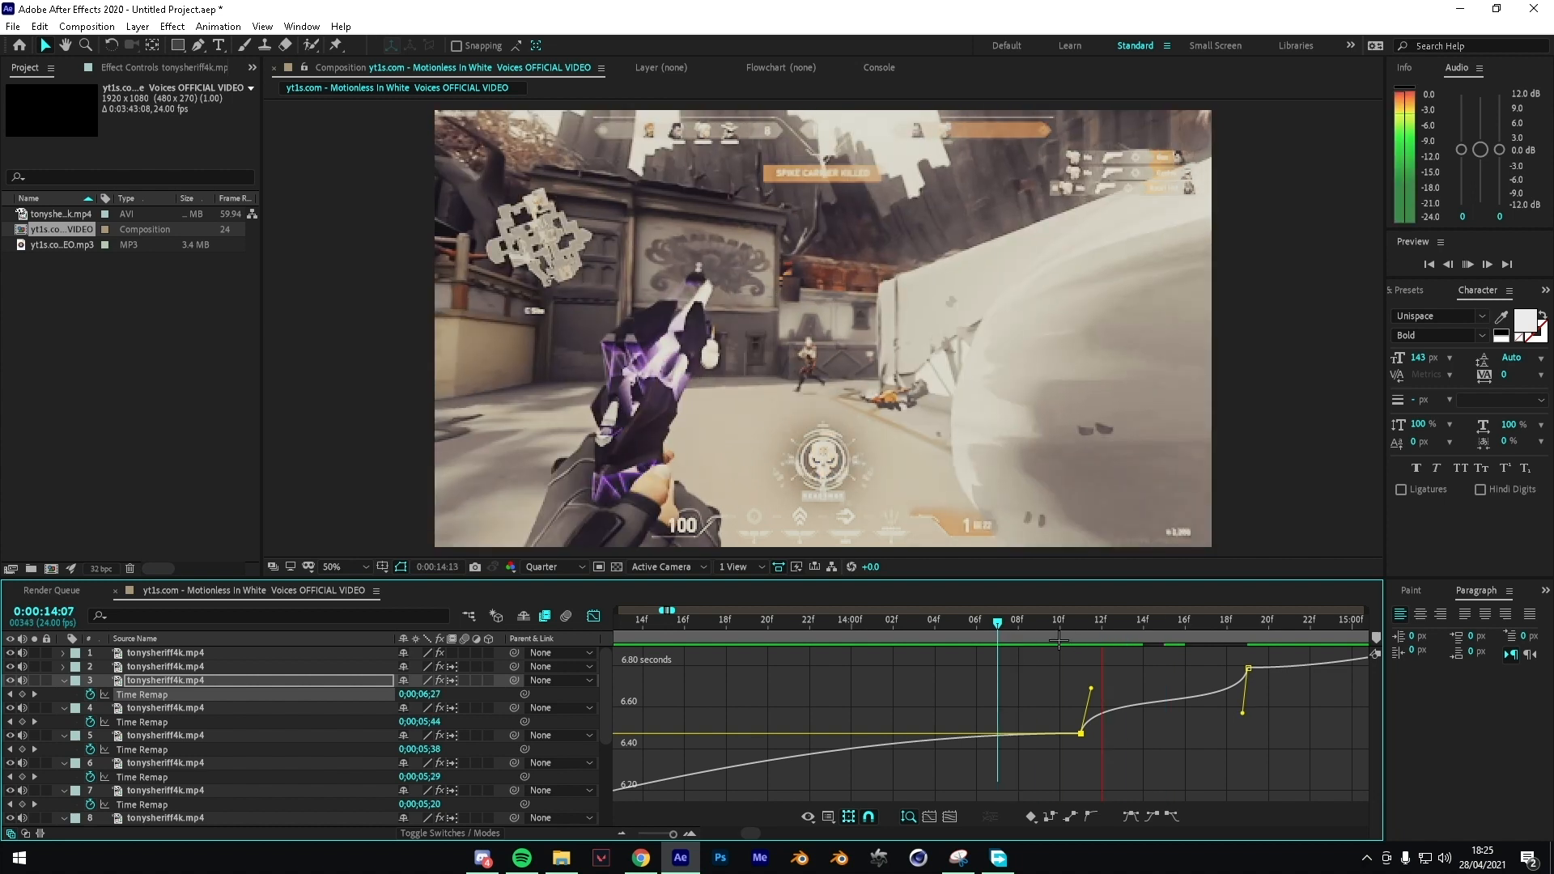
left_click(933, 621)
key("space")
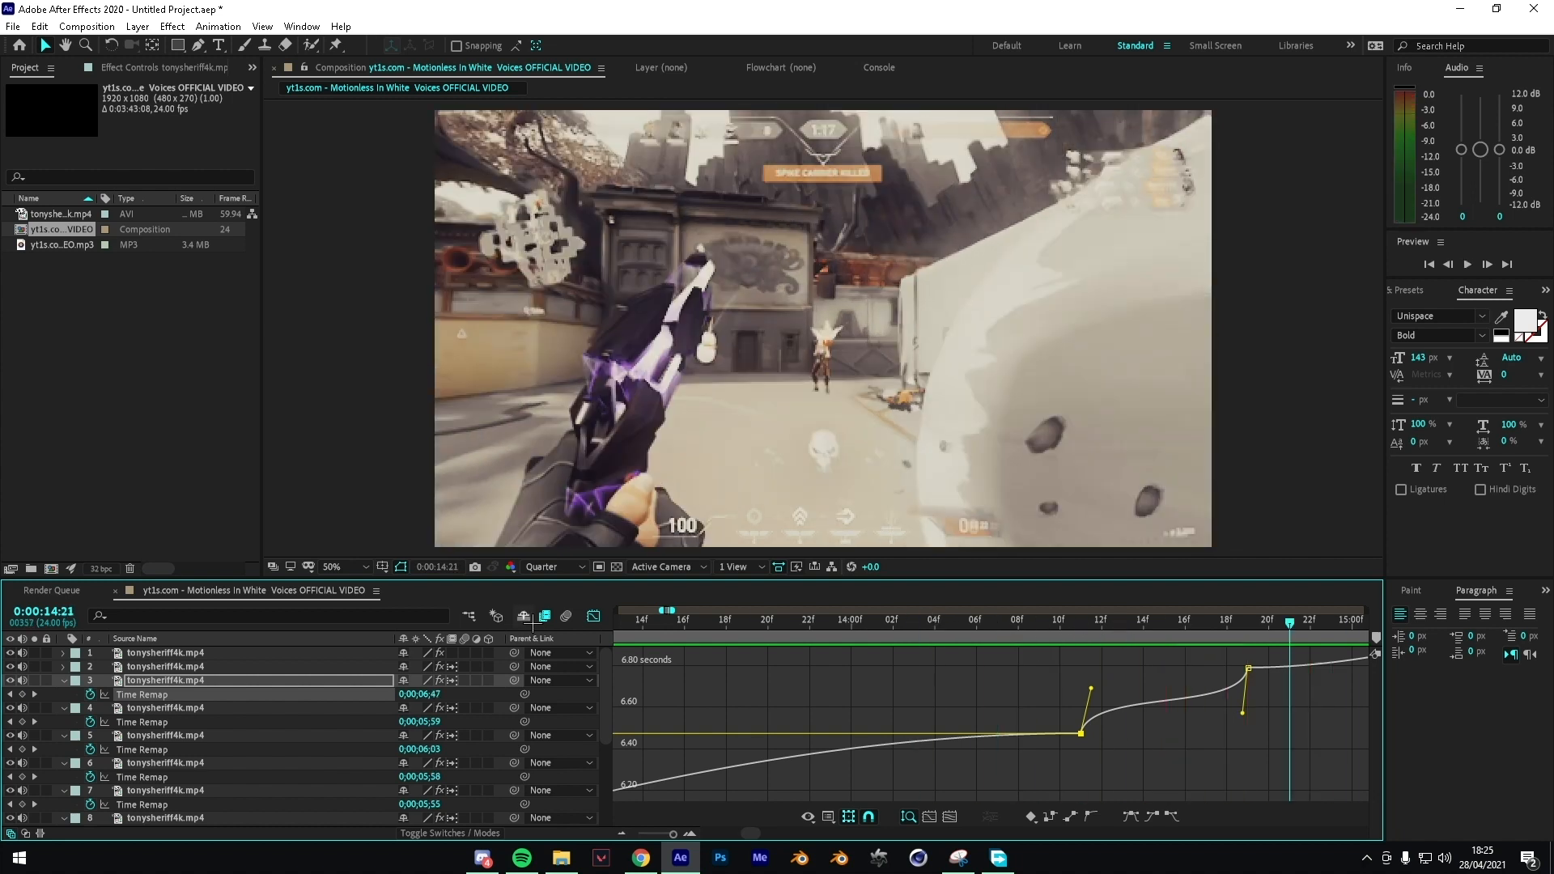
left_click(593, 616)
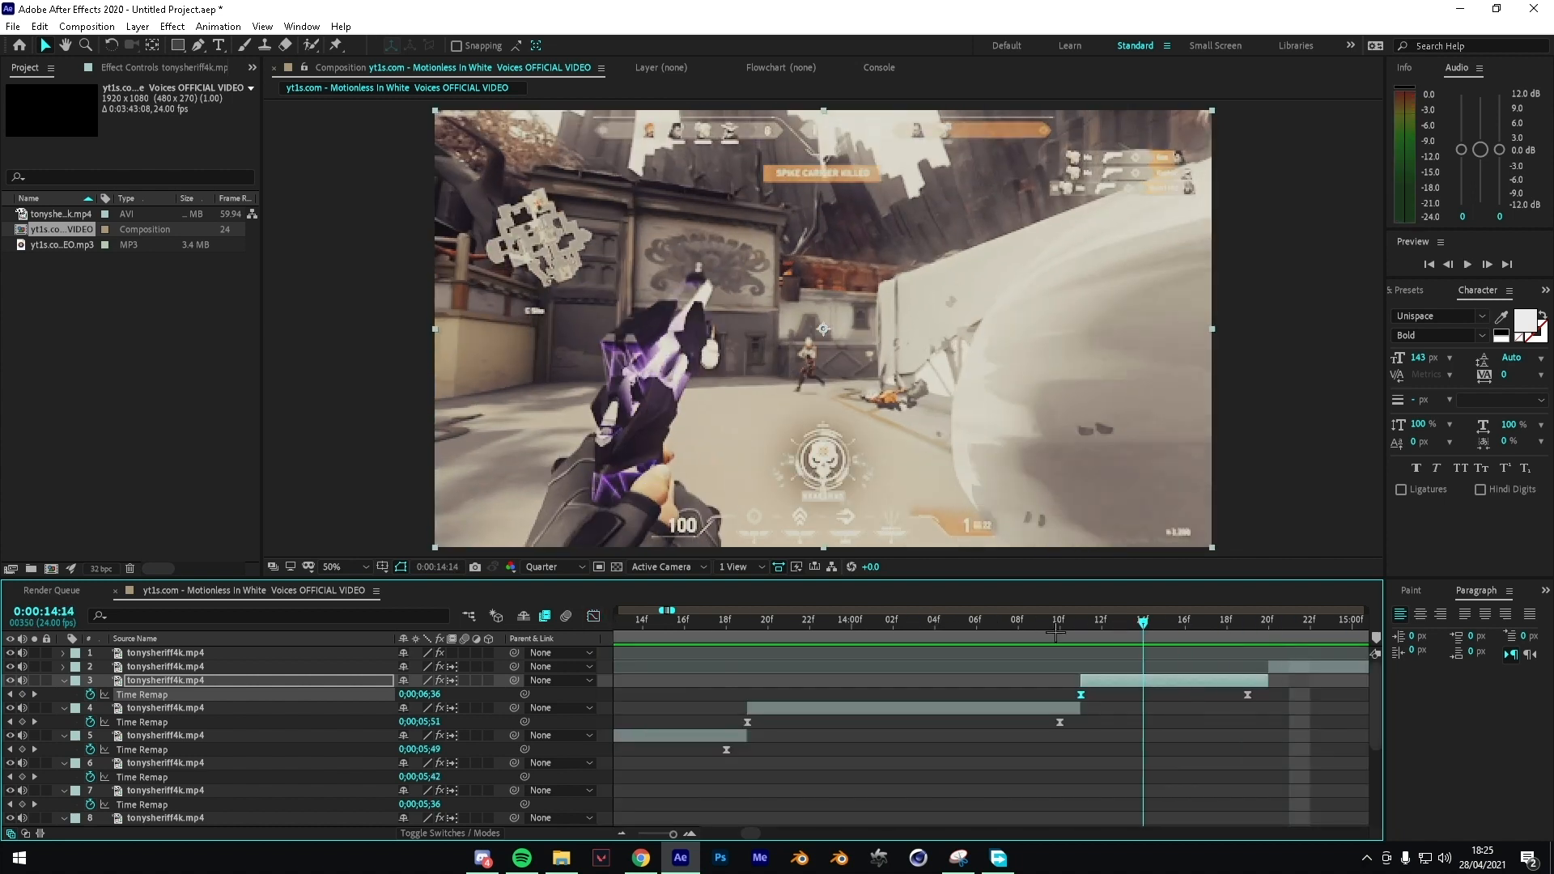
left_click(891, 621)
key("space")
key("space")
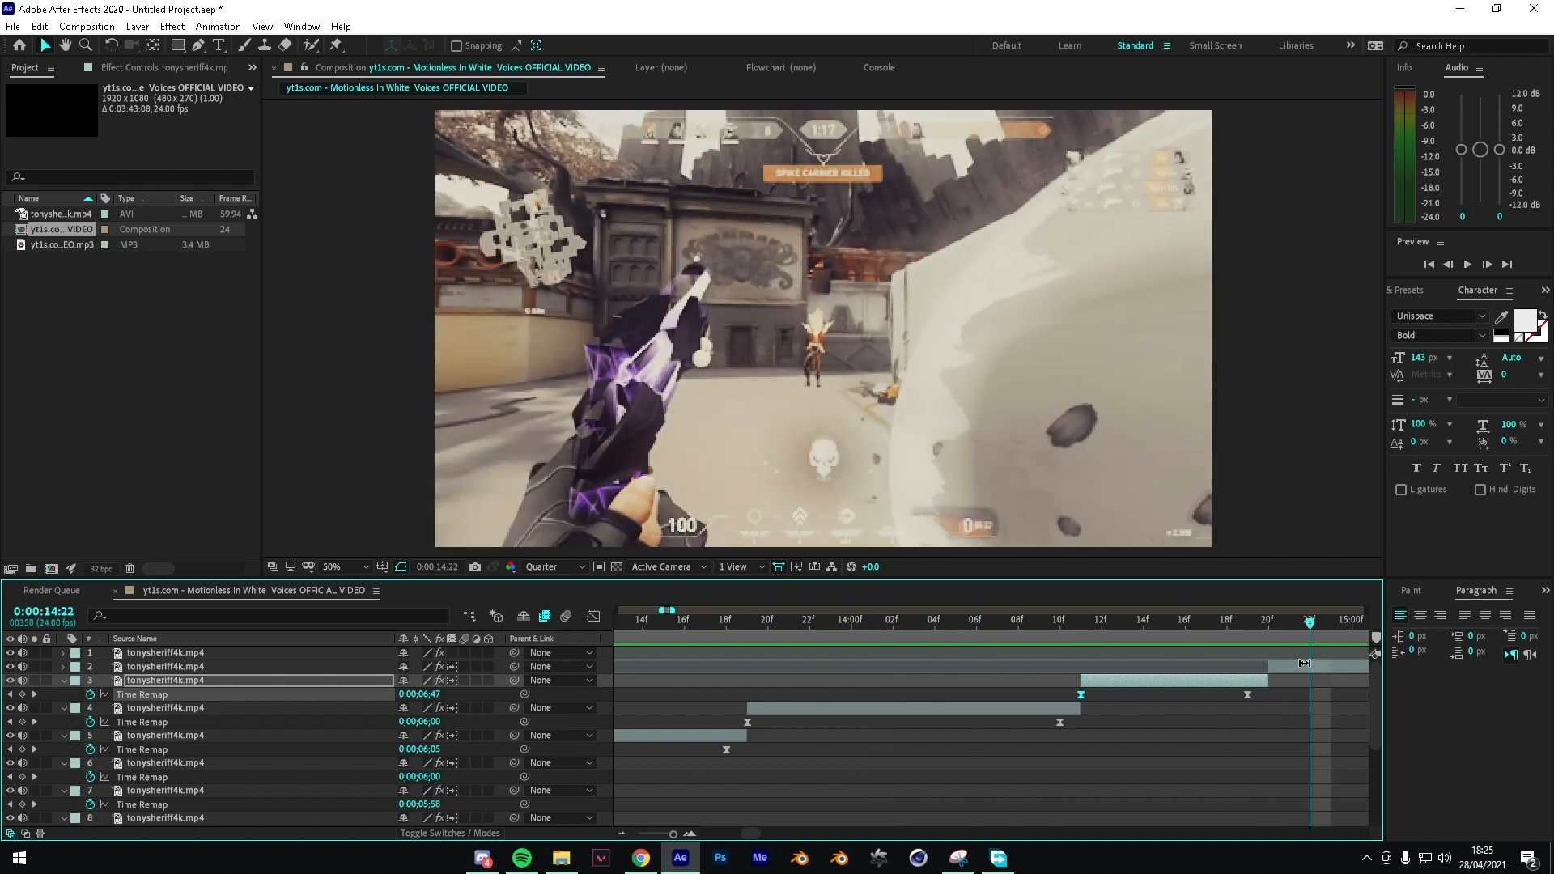
Step: Enable time remapping on the eighth clip piece, starting at 0:00:14:20, and play it back
left_click(1279, 623)
left_click(1295, 654)
left_click(1303, 670)
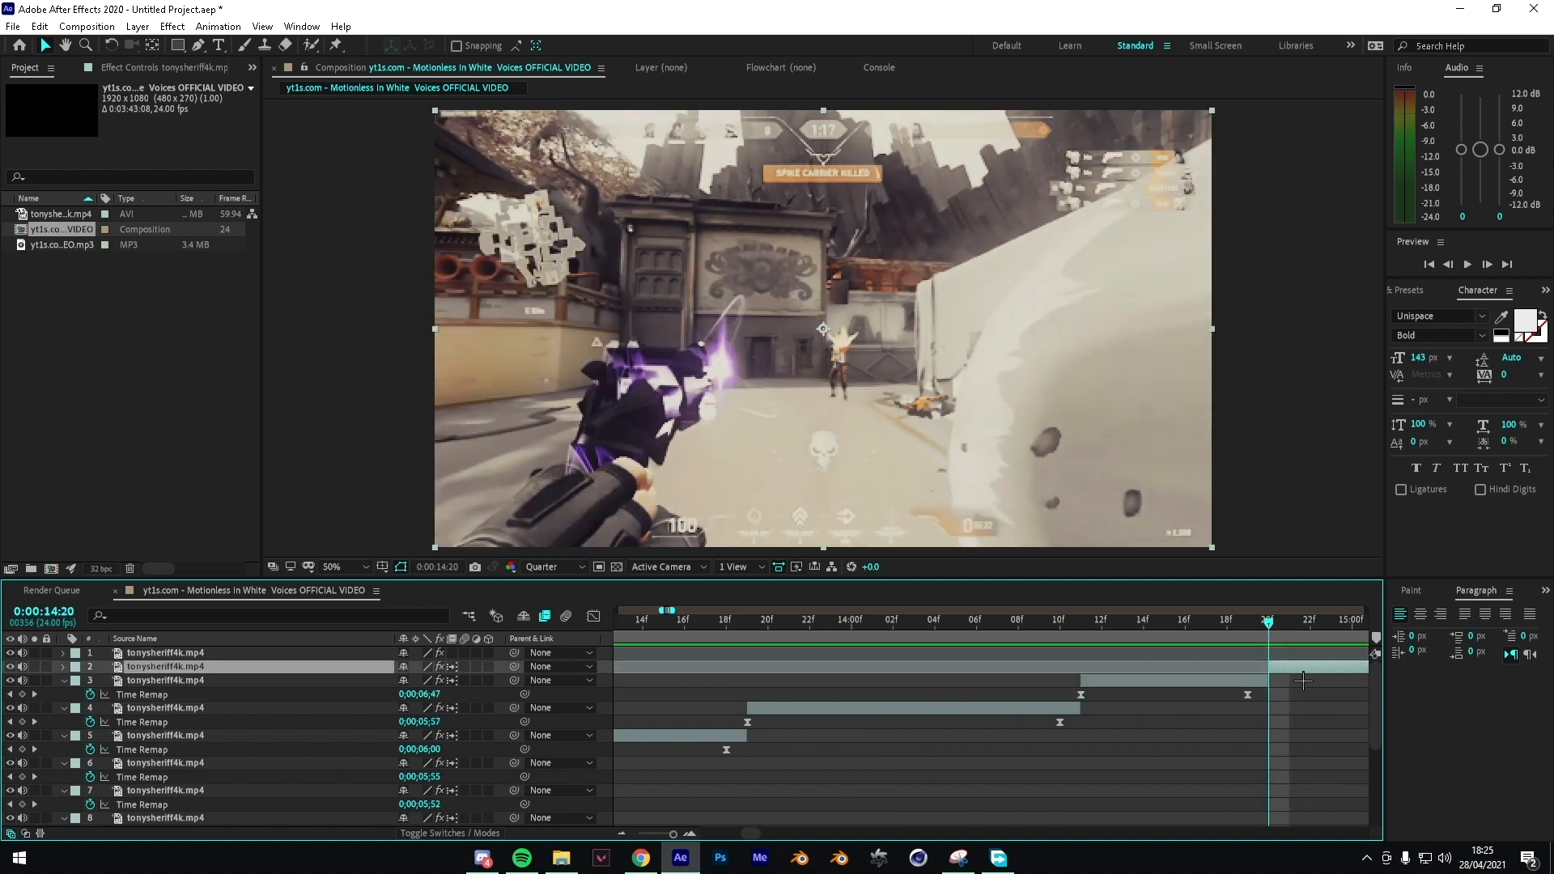
key("ctrl+alt+t")
key("space")
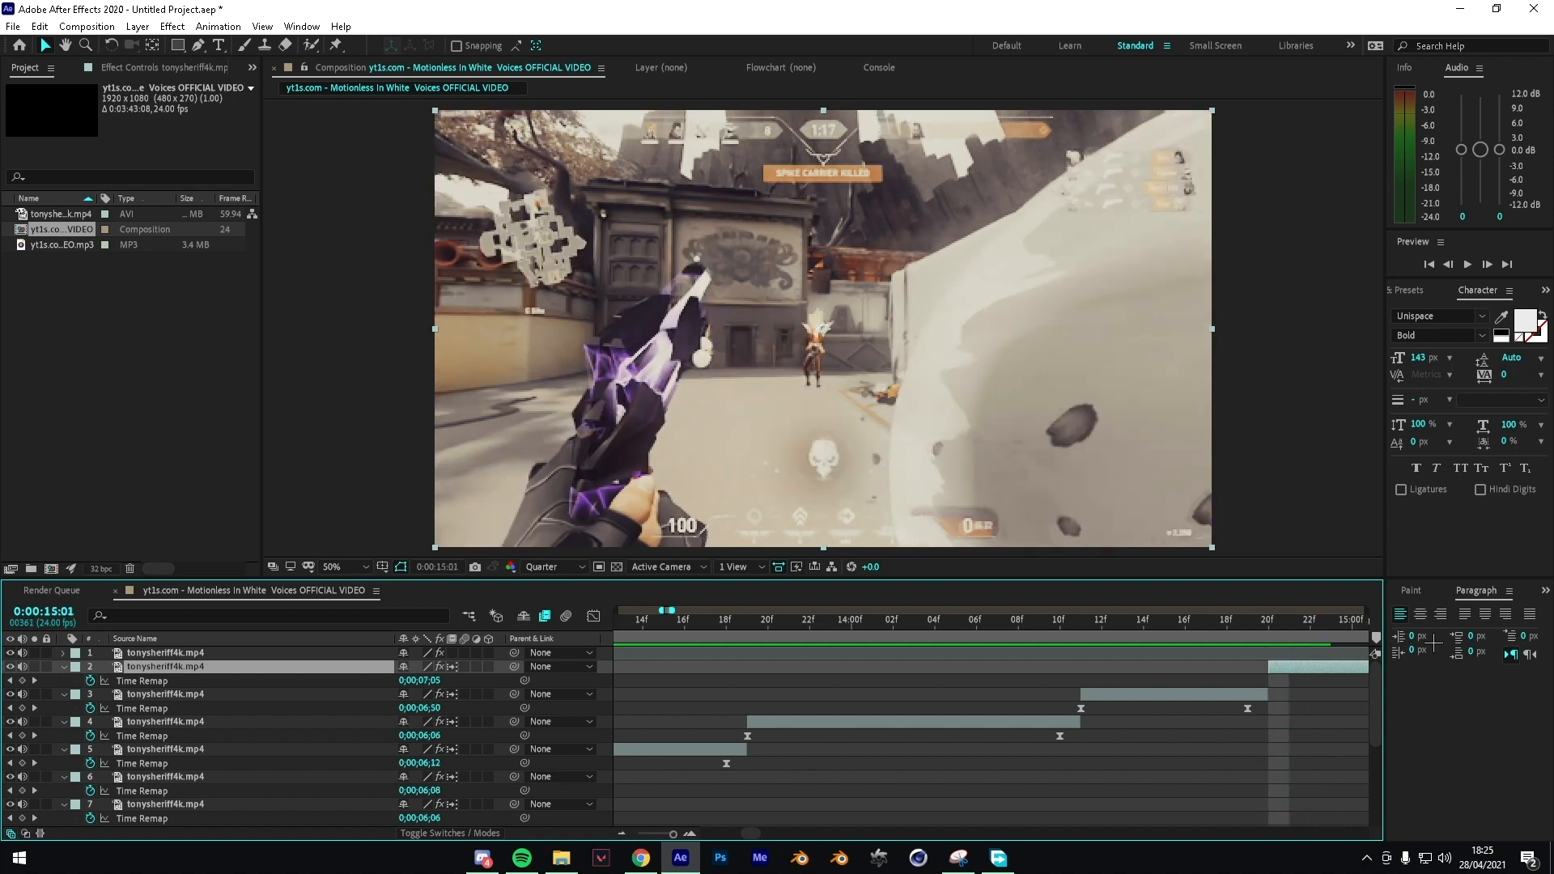
key("space")
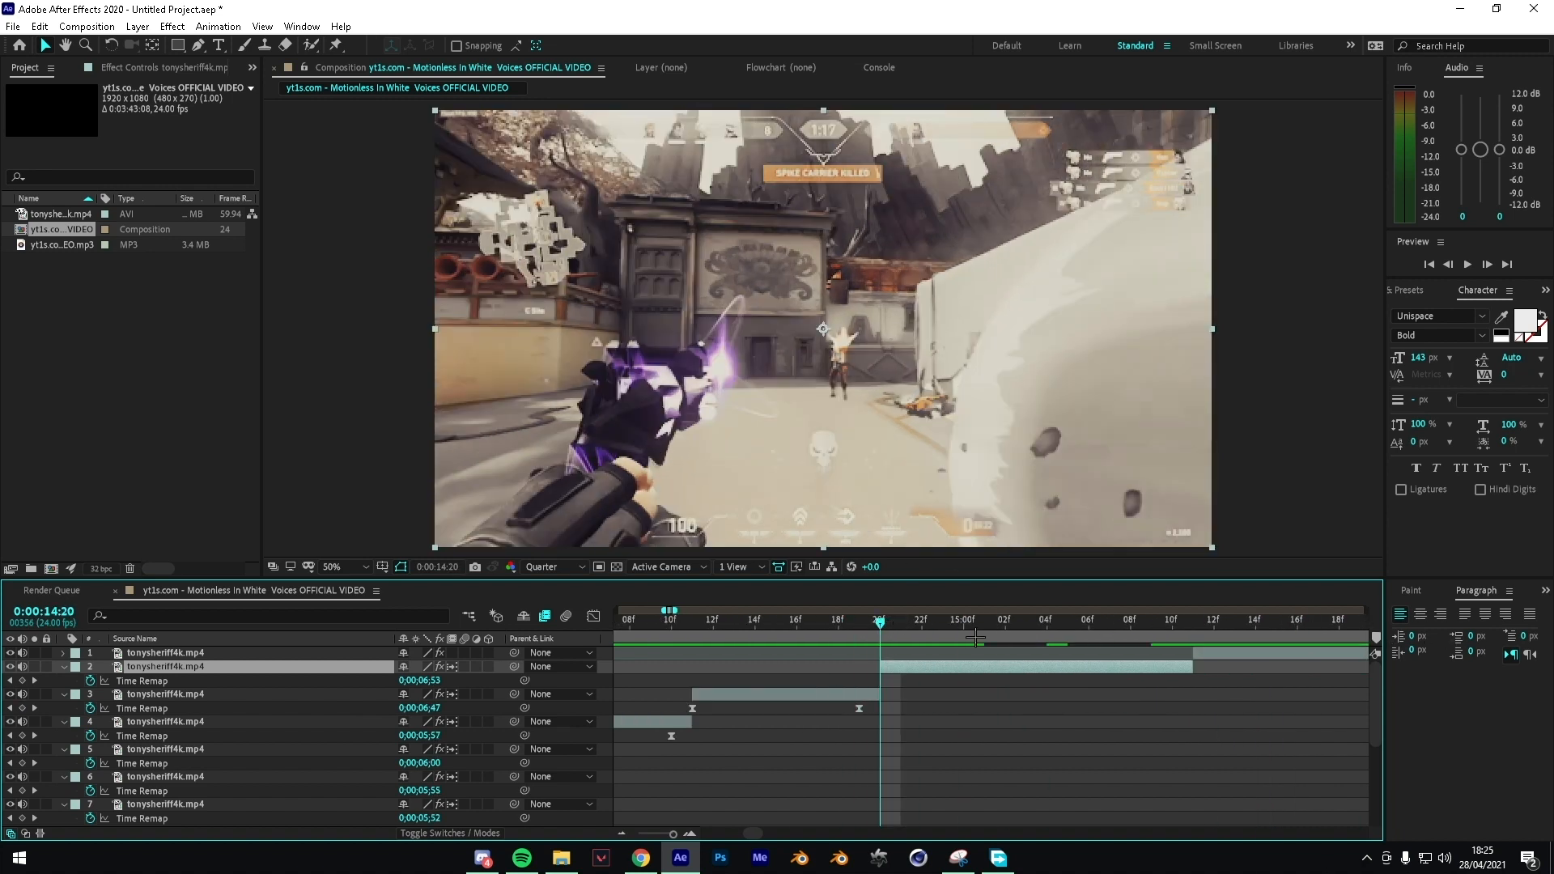
Step: Examine the enemy character in the frame at 0:00:14:21 magnified to 200%, with the preview resolution set to Full
left_click_drag(976, 628, 917, 625)
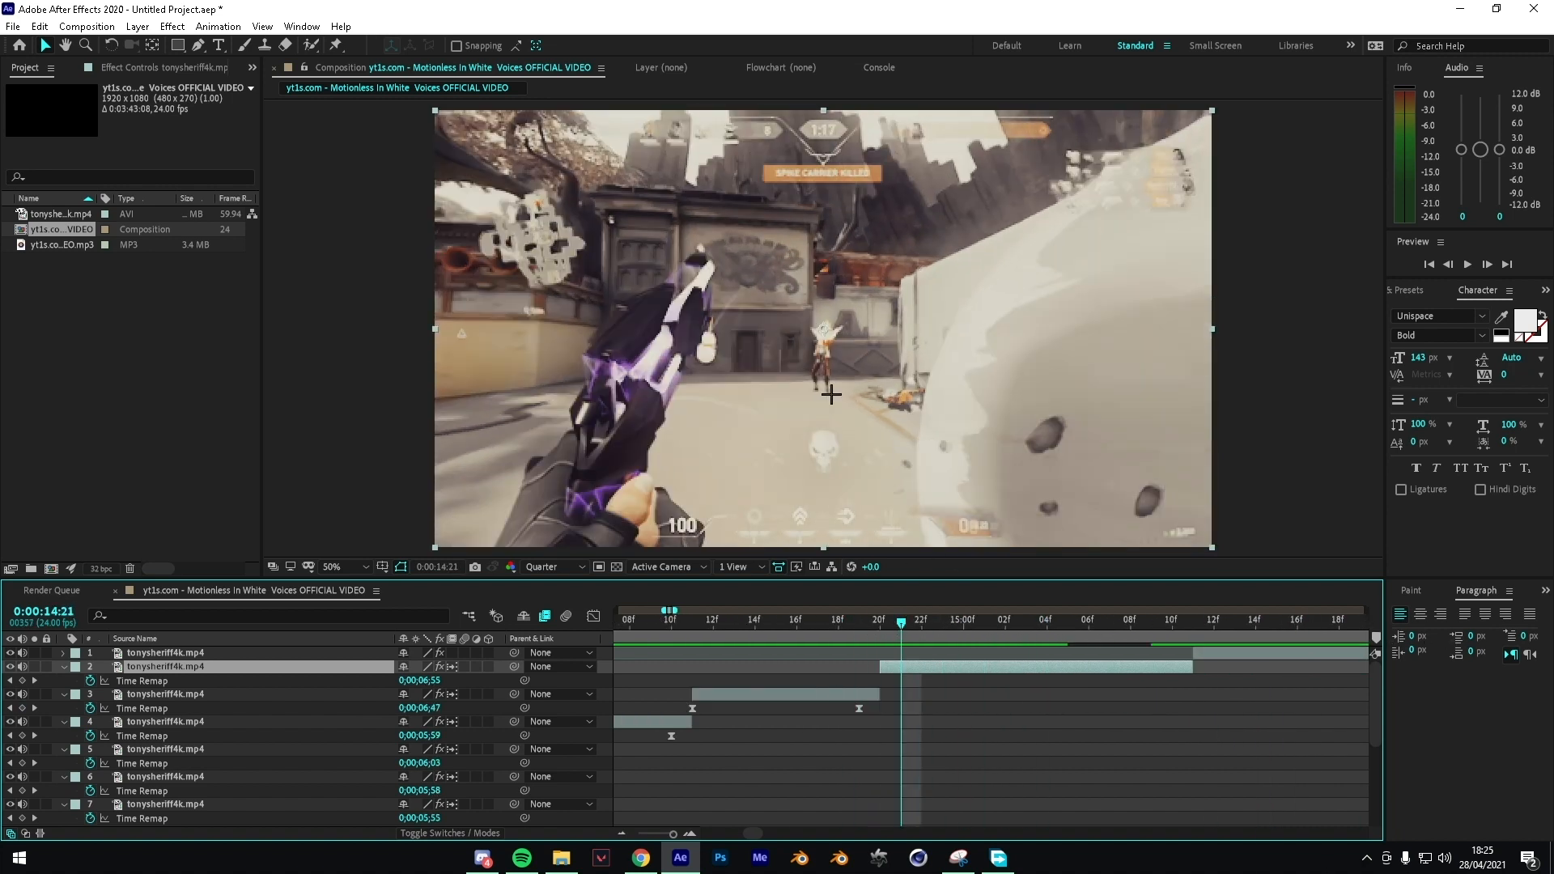
scroll(854, 361, "up", 4)
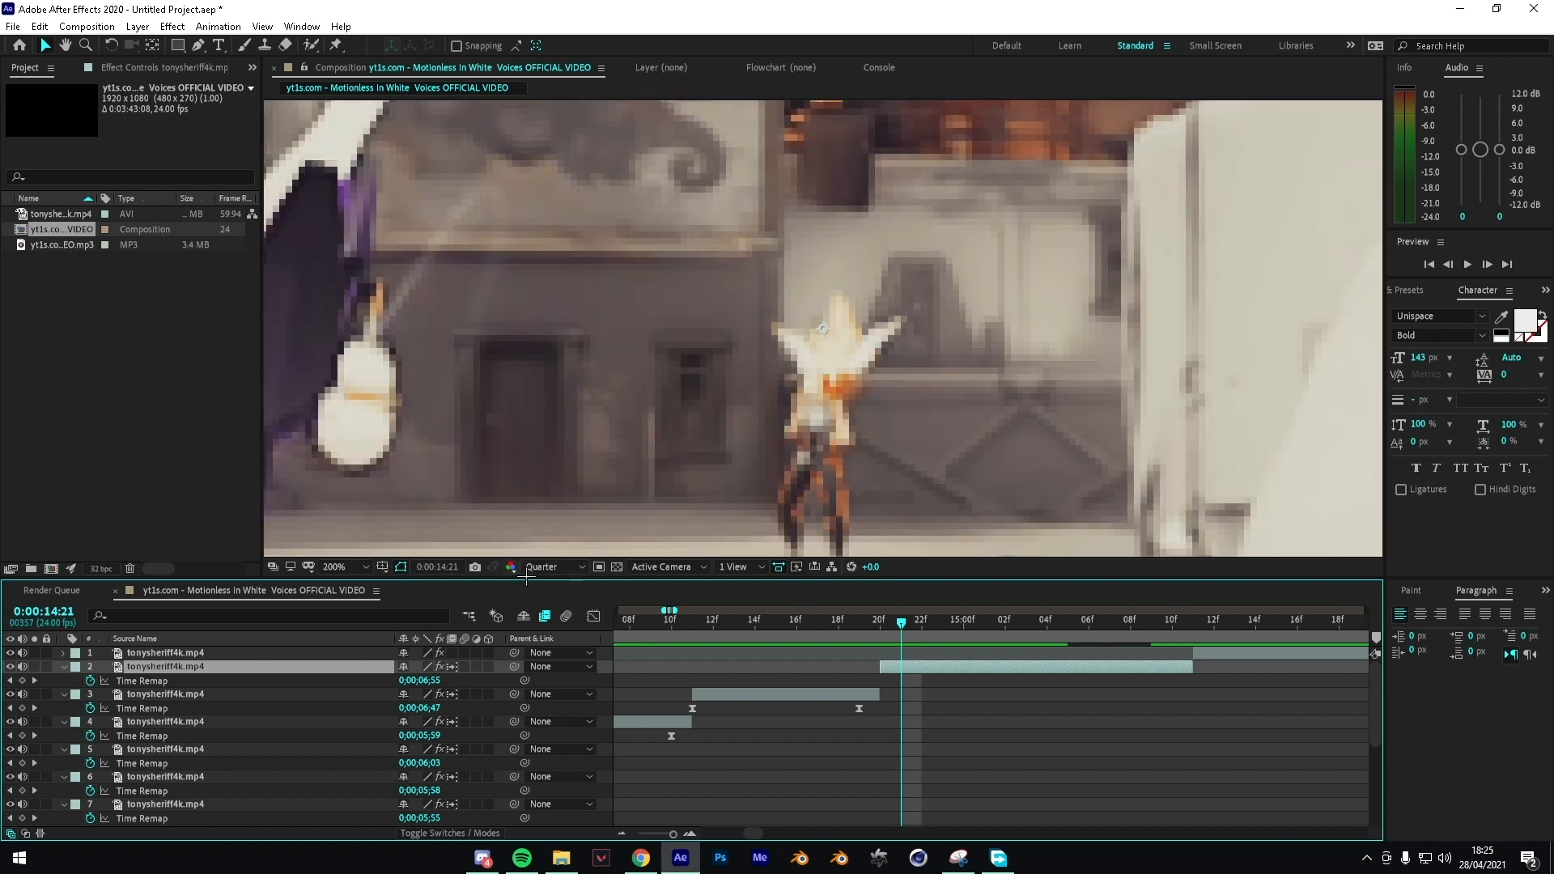
left_click(534, 568)
left_click(542, 617)
scroll(812, 395, "down", 4)
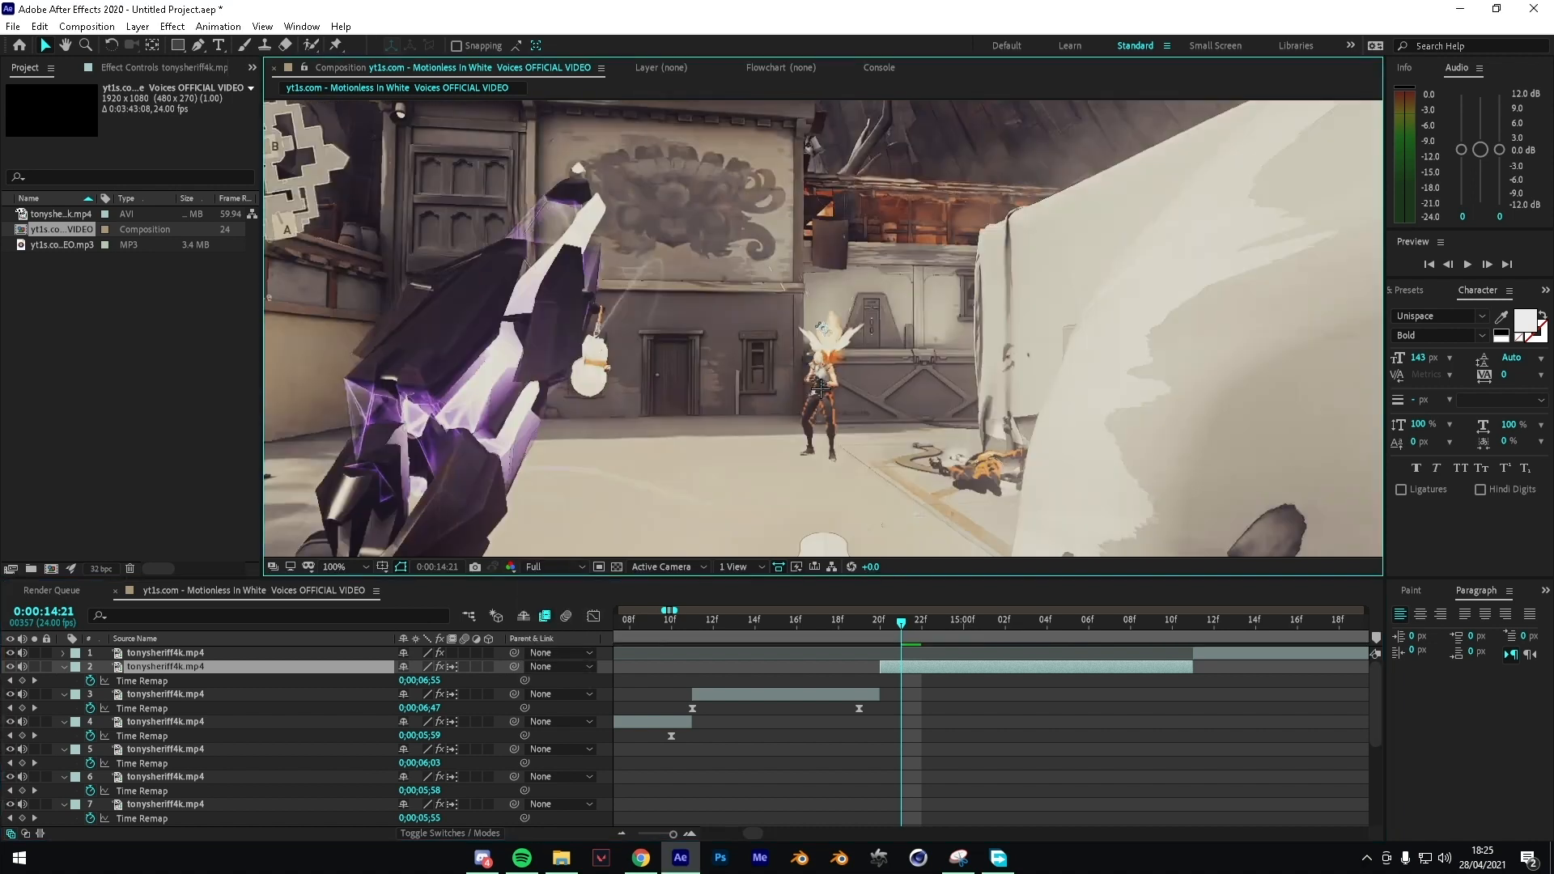
left_click(365, 567)
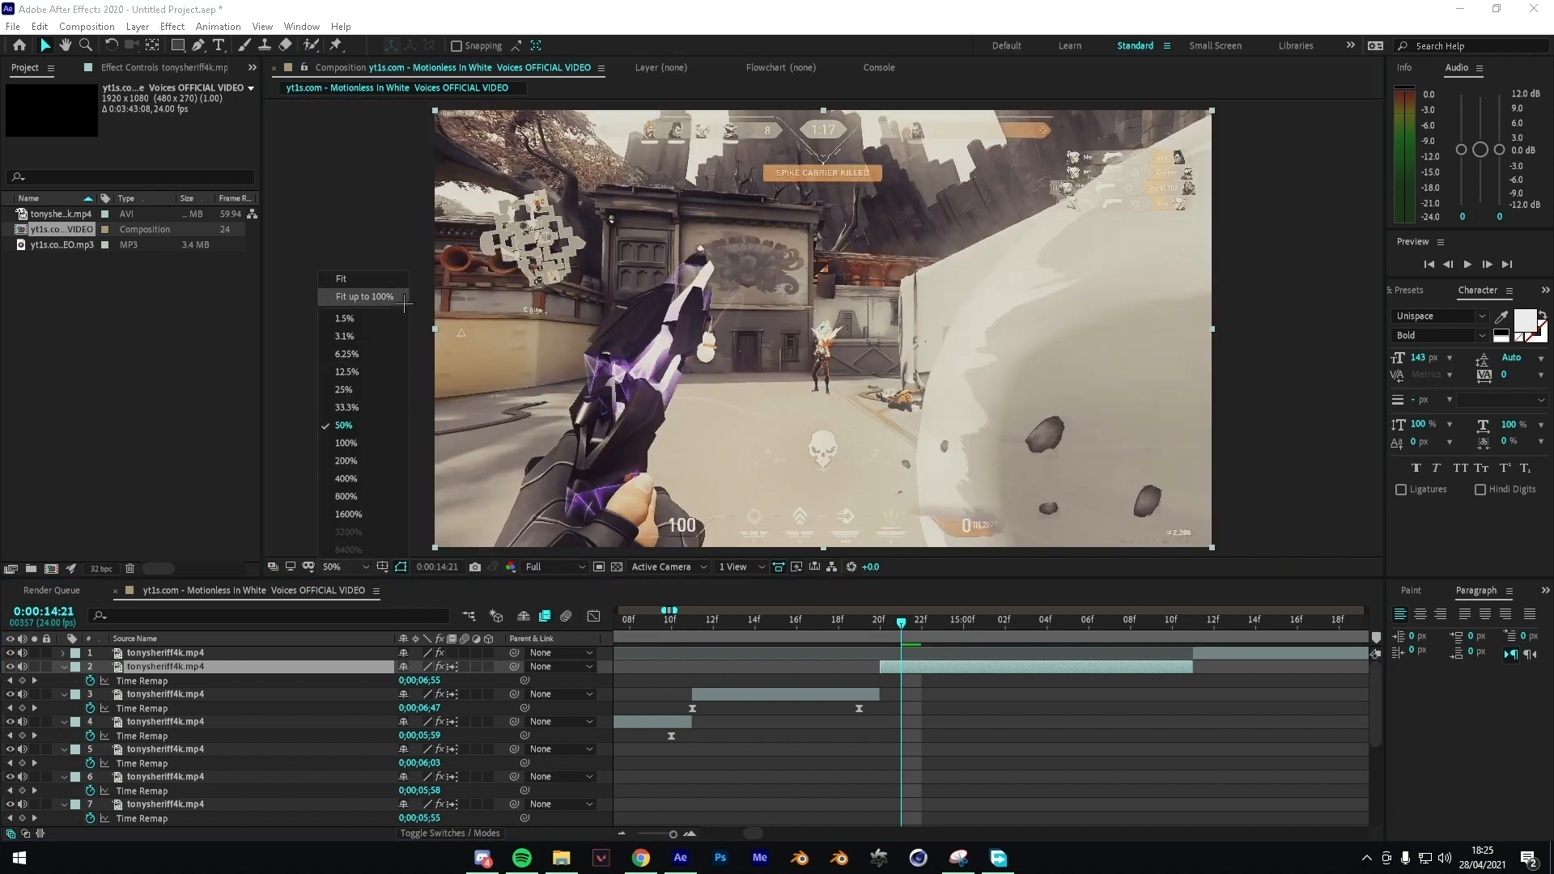
Step: Set the composition viewer's magnification to Fit up to 100% and its preview resolution to Quarter
left_click(404, 298)
left_click(576, 567)
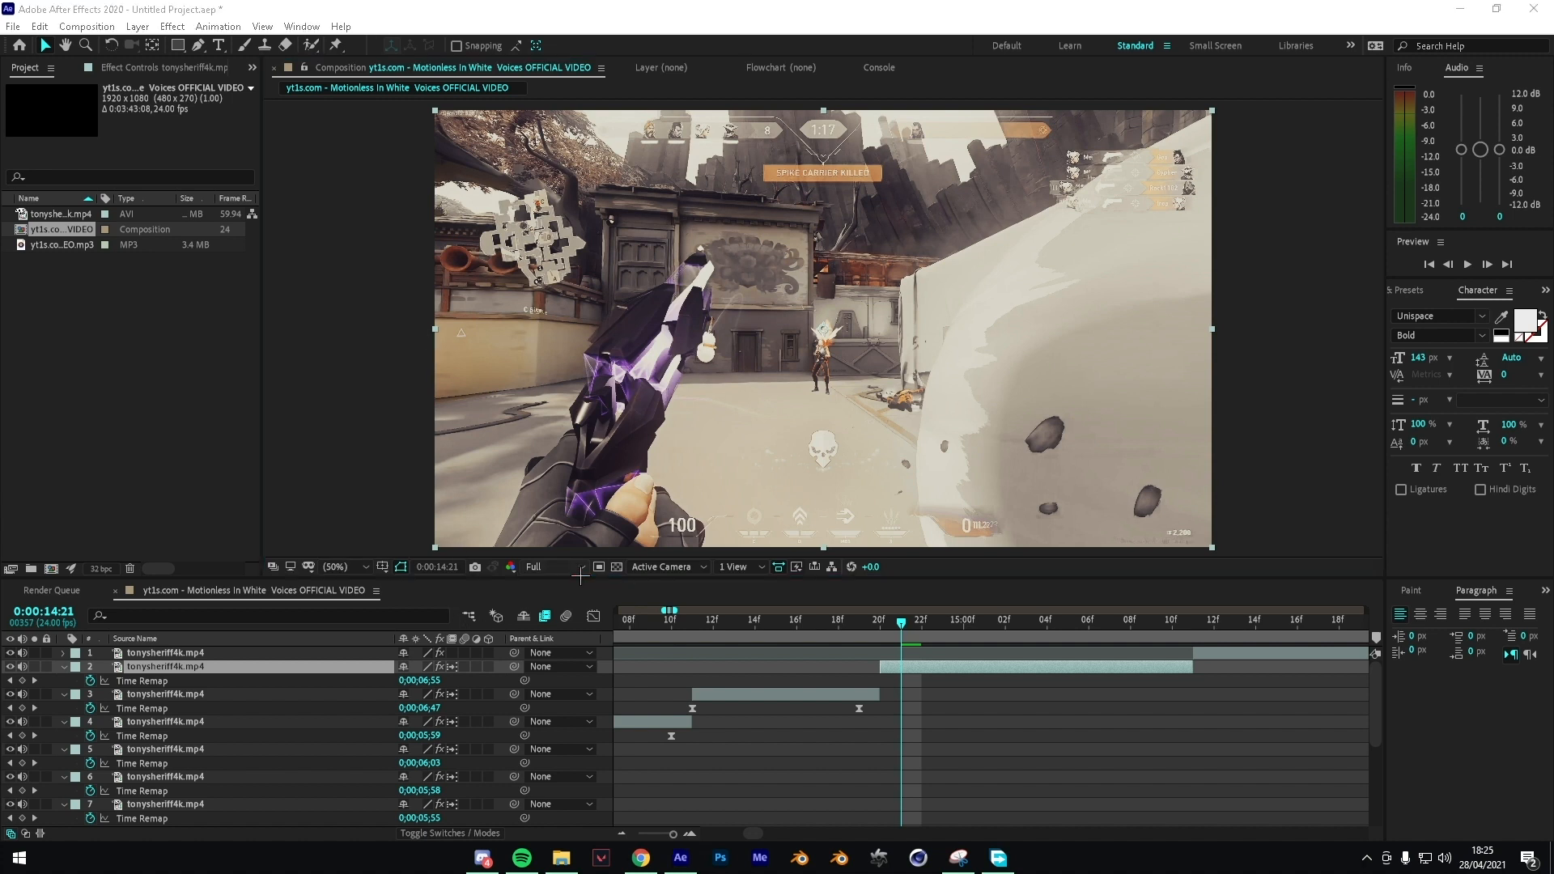
left_click(557, 660)
Step: Reset time remapping on layer 2 and preview the clips from 0:00:14:09
key("ctrl+alt+t")
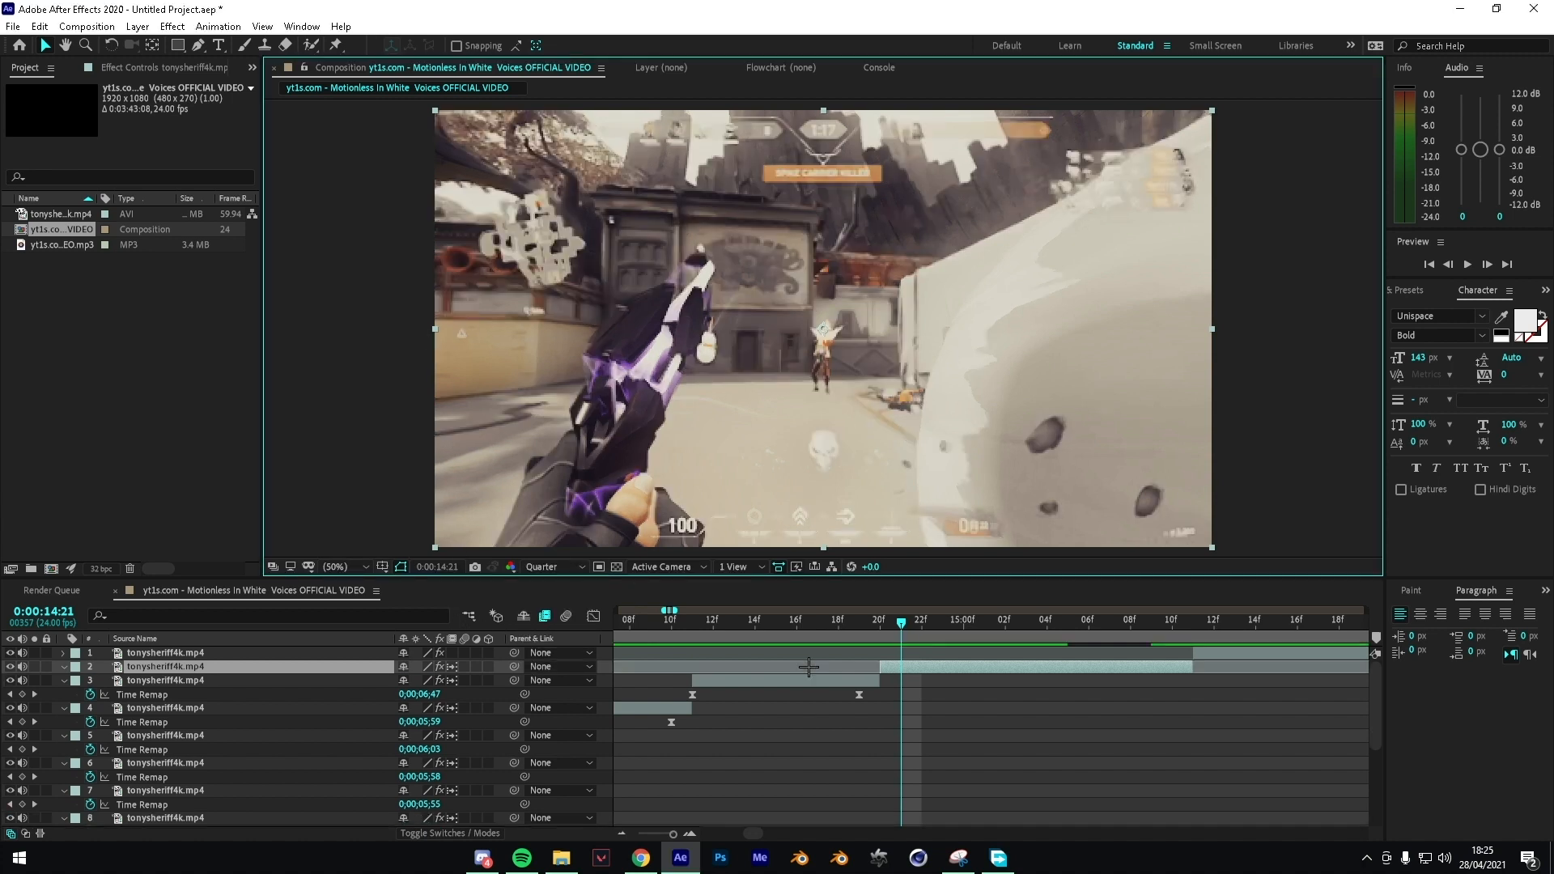
key("ctrl+alt+t")
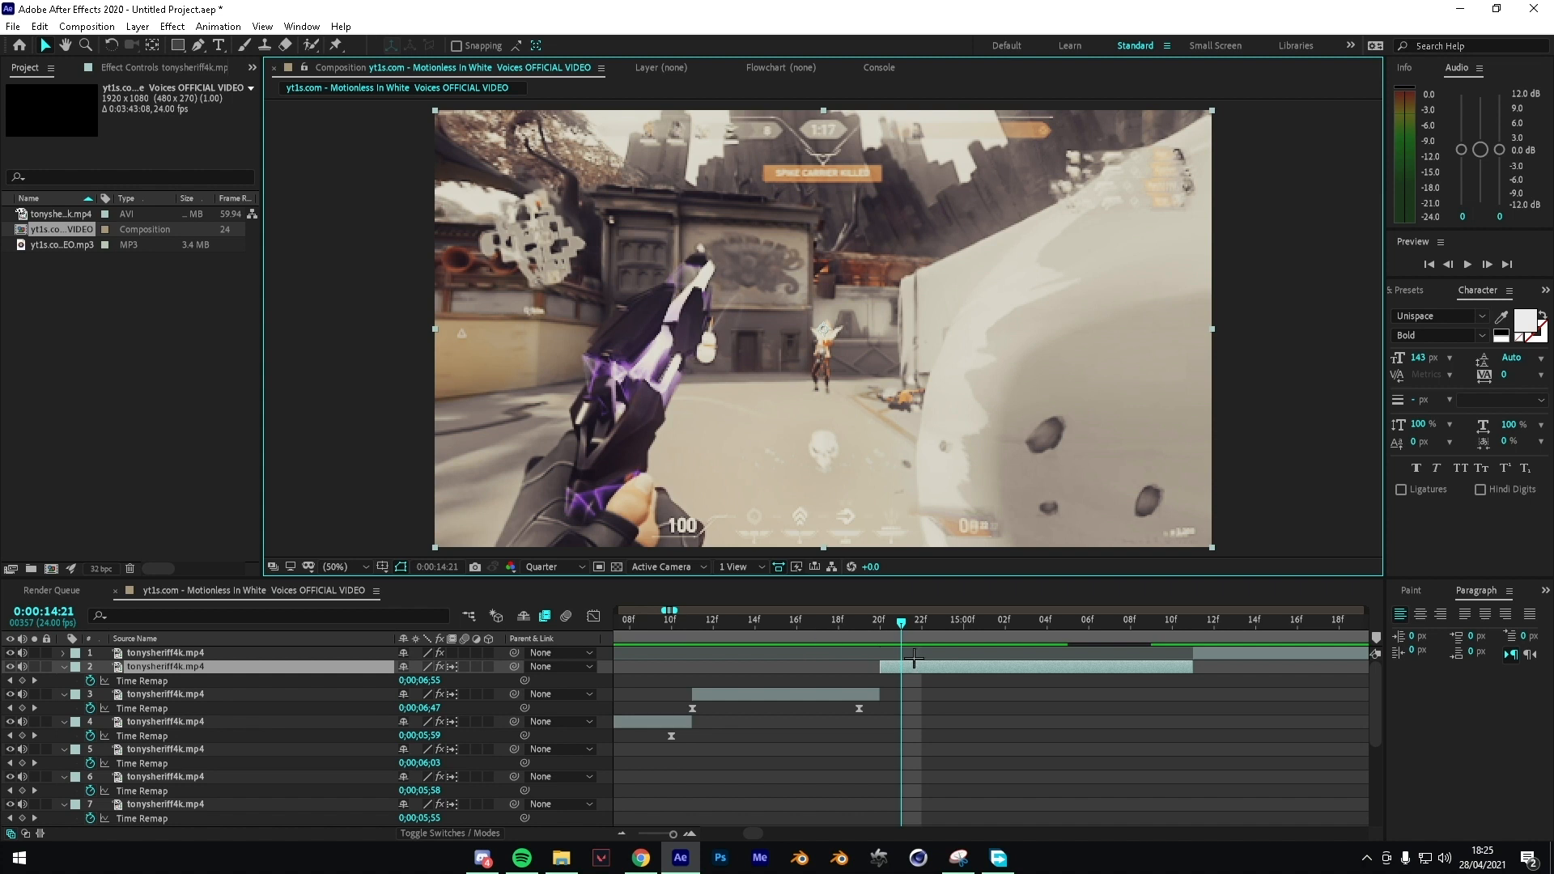
left_click_drag(897, 640, 790, 636)
key("space")
key("space")
left_click_drag(924, 639, 661, 639)
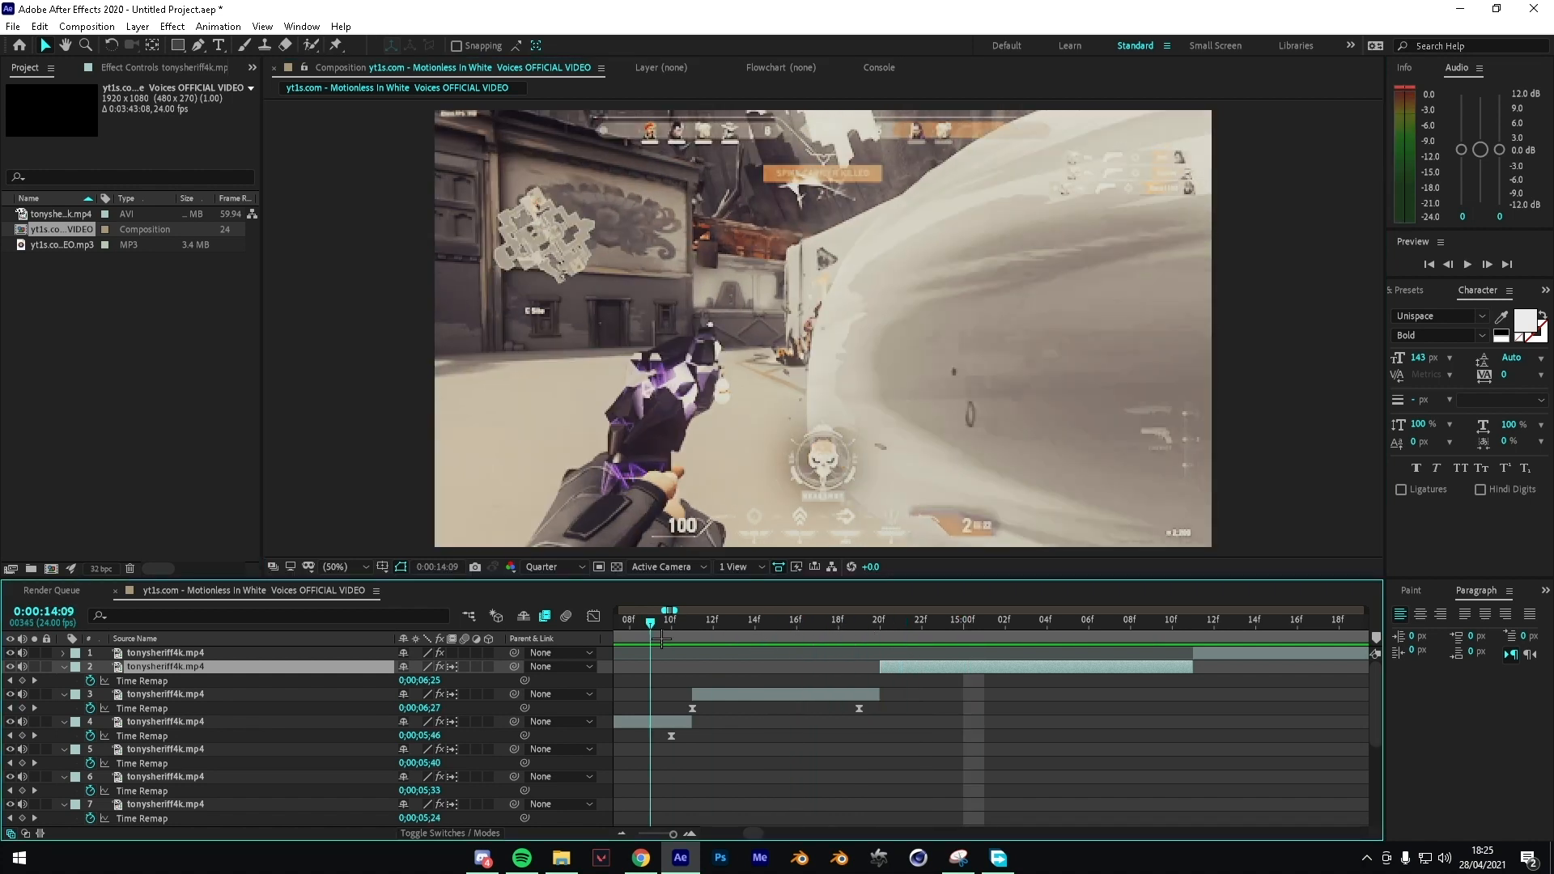
key("space")
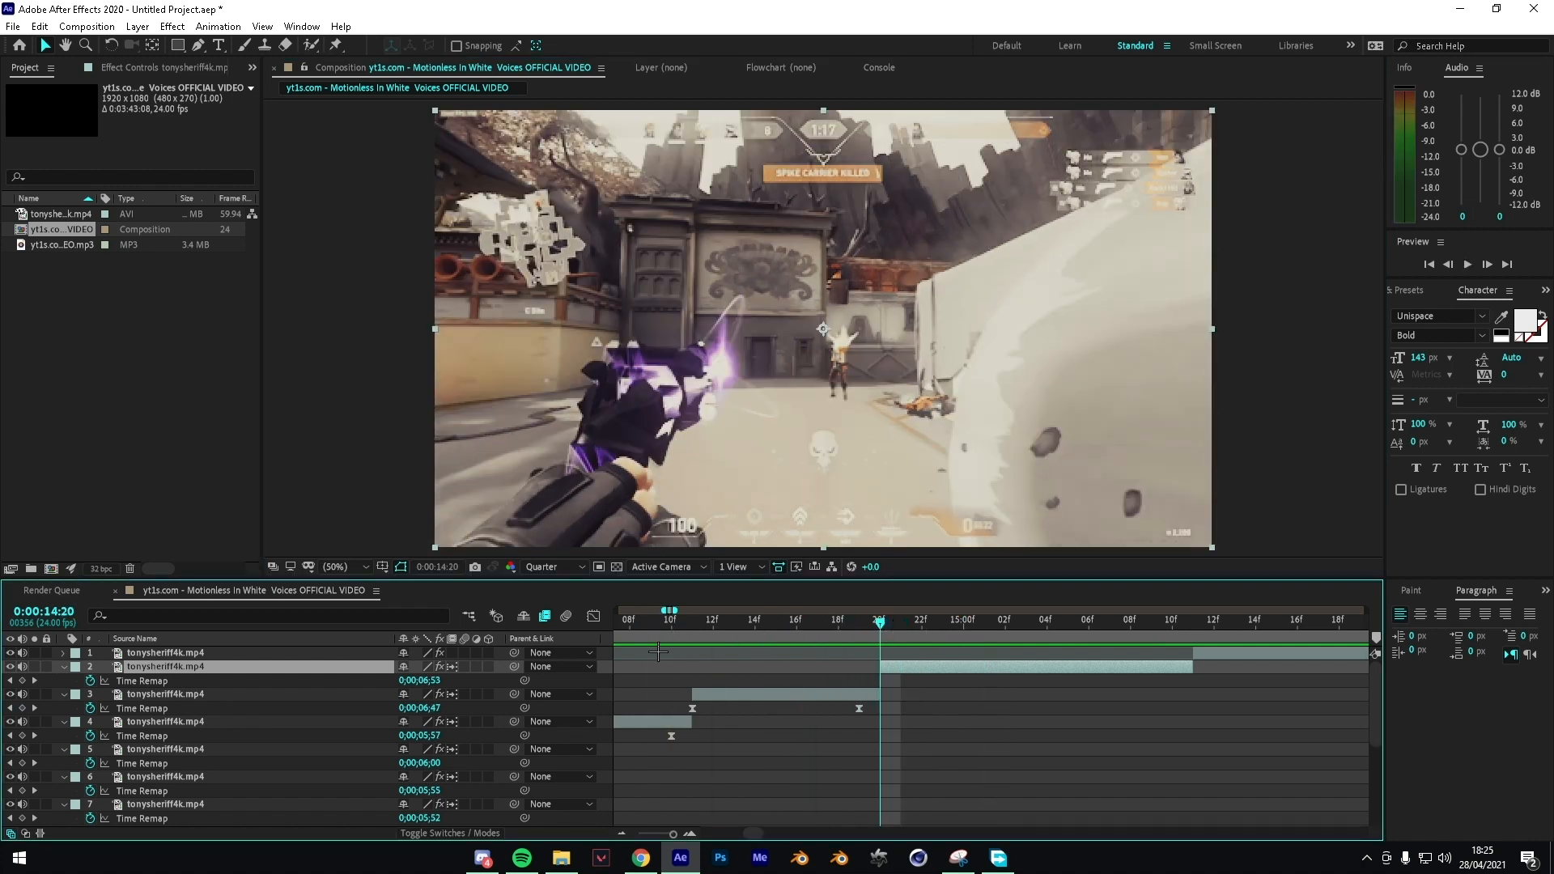
Step: Keyframe layer 2's Time Remap at 0:00:14:20 and 0:00:15:10, and apply Easy Ease to both keyframes
left_click(21, 681)
left_click_drag(941, 640, 1176, 636)
left_click_drag(433, 682, 405, 666)
left_click_drag(1199, 675, 780, 682)
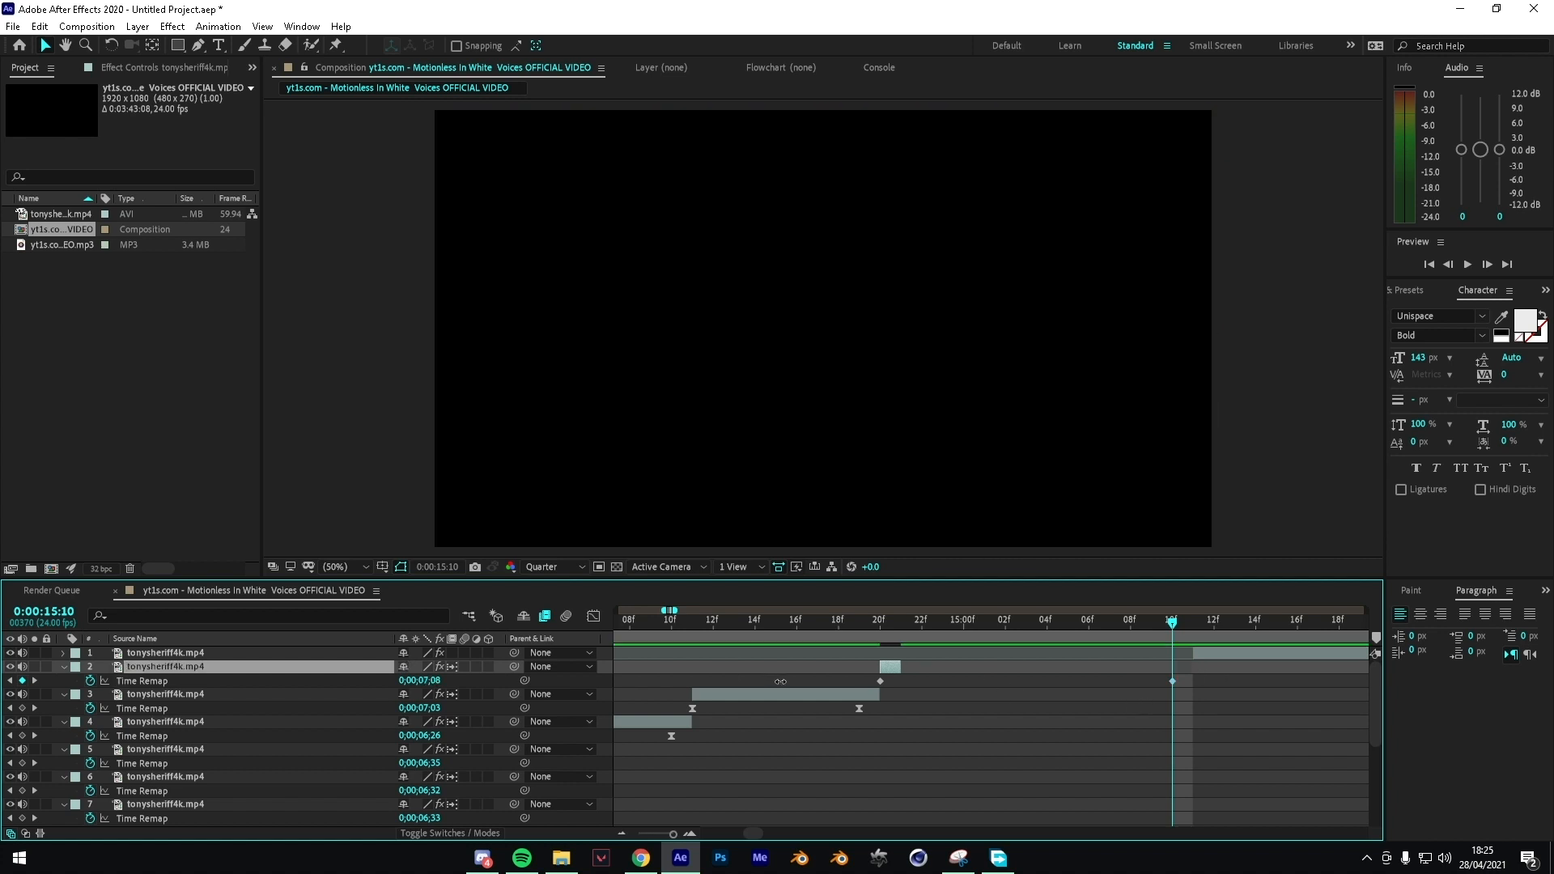
key("ctrl+z")
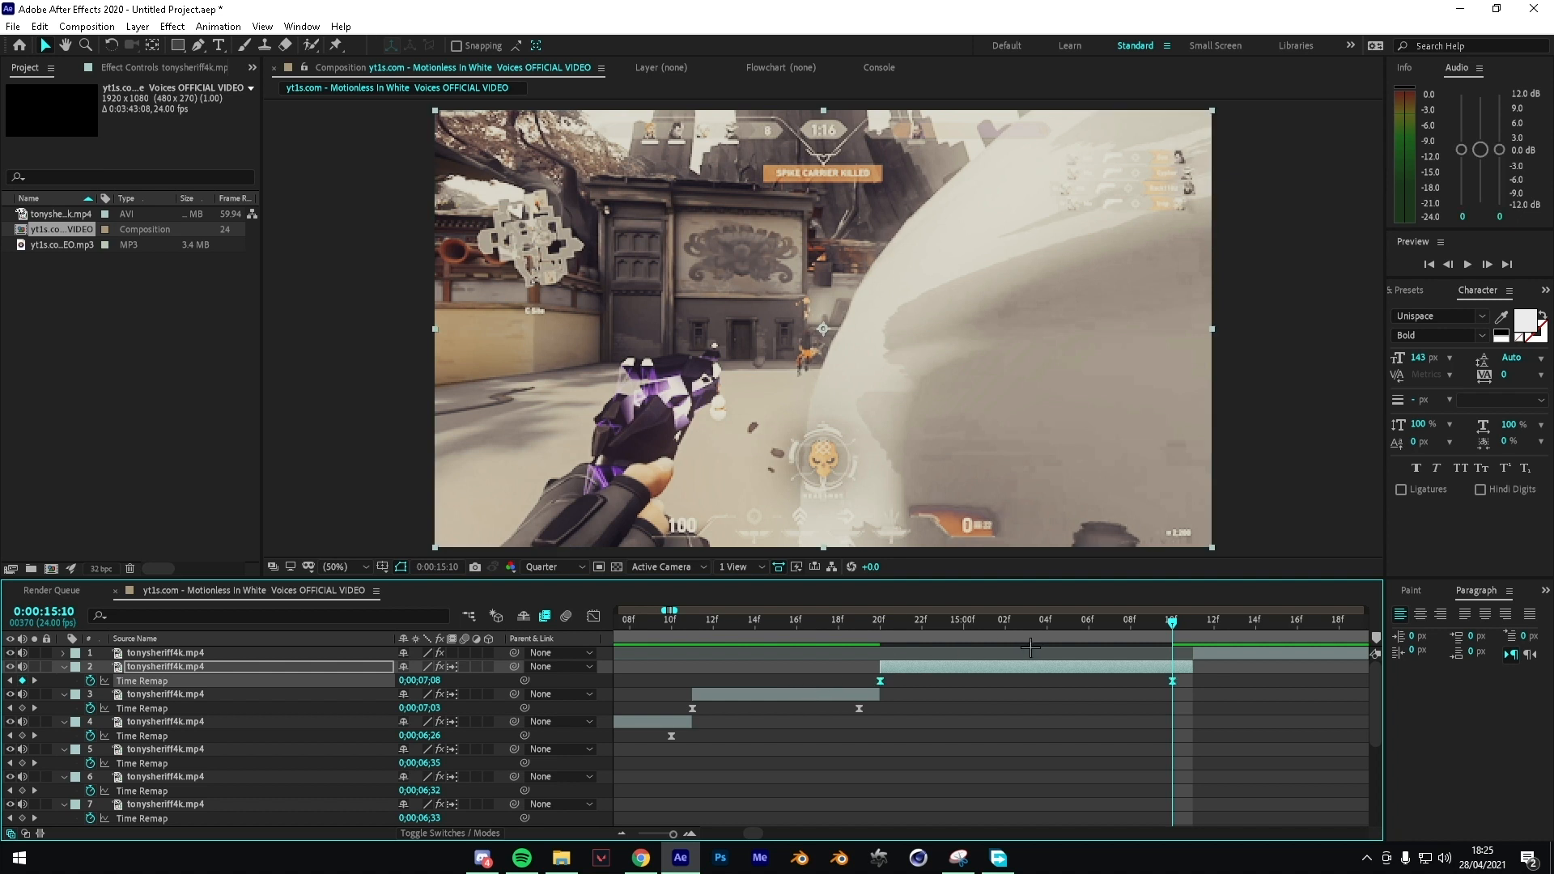
Step: Shape layer 2's Time Remap curve in the Graph Editor to be steep at both keyframes and nearly flat between them
left_click_drag(1064, 640, 1009, 639)
left_click(593, 617)
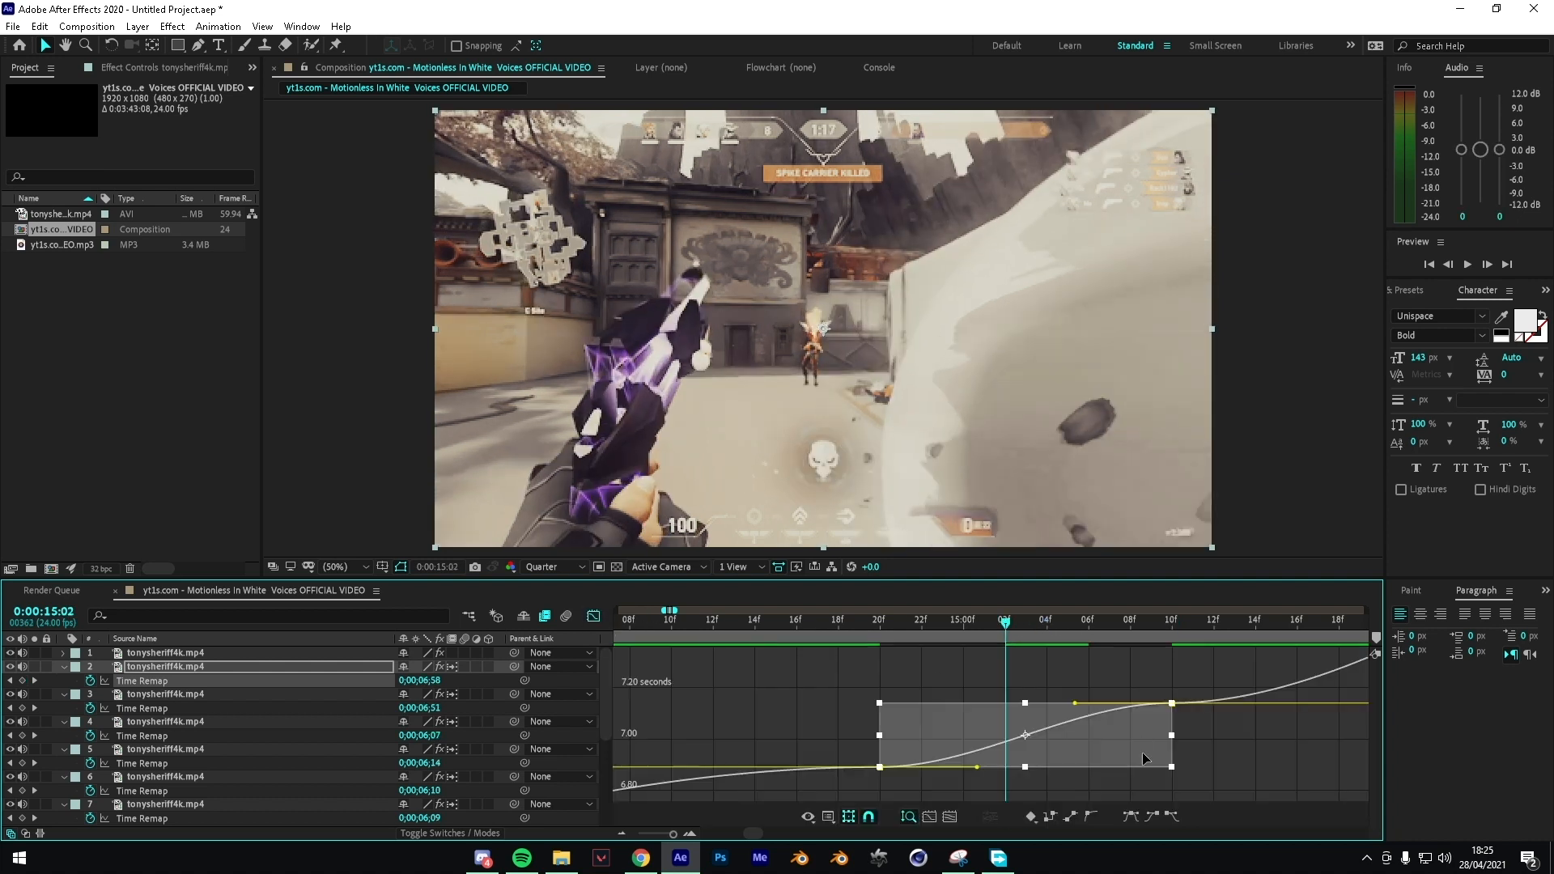
left_click(1026, 635)
left_click(910, 791)
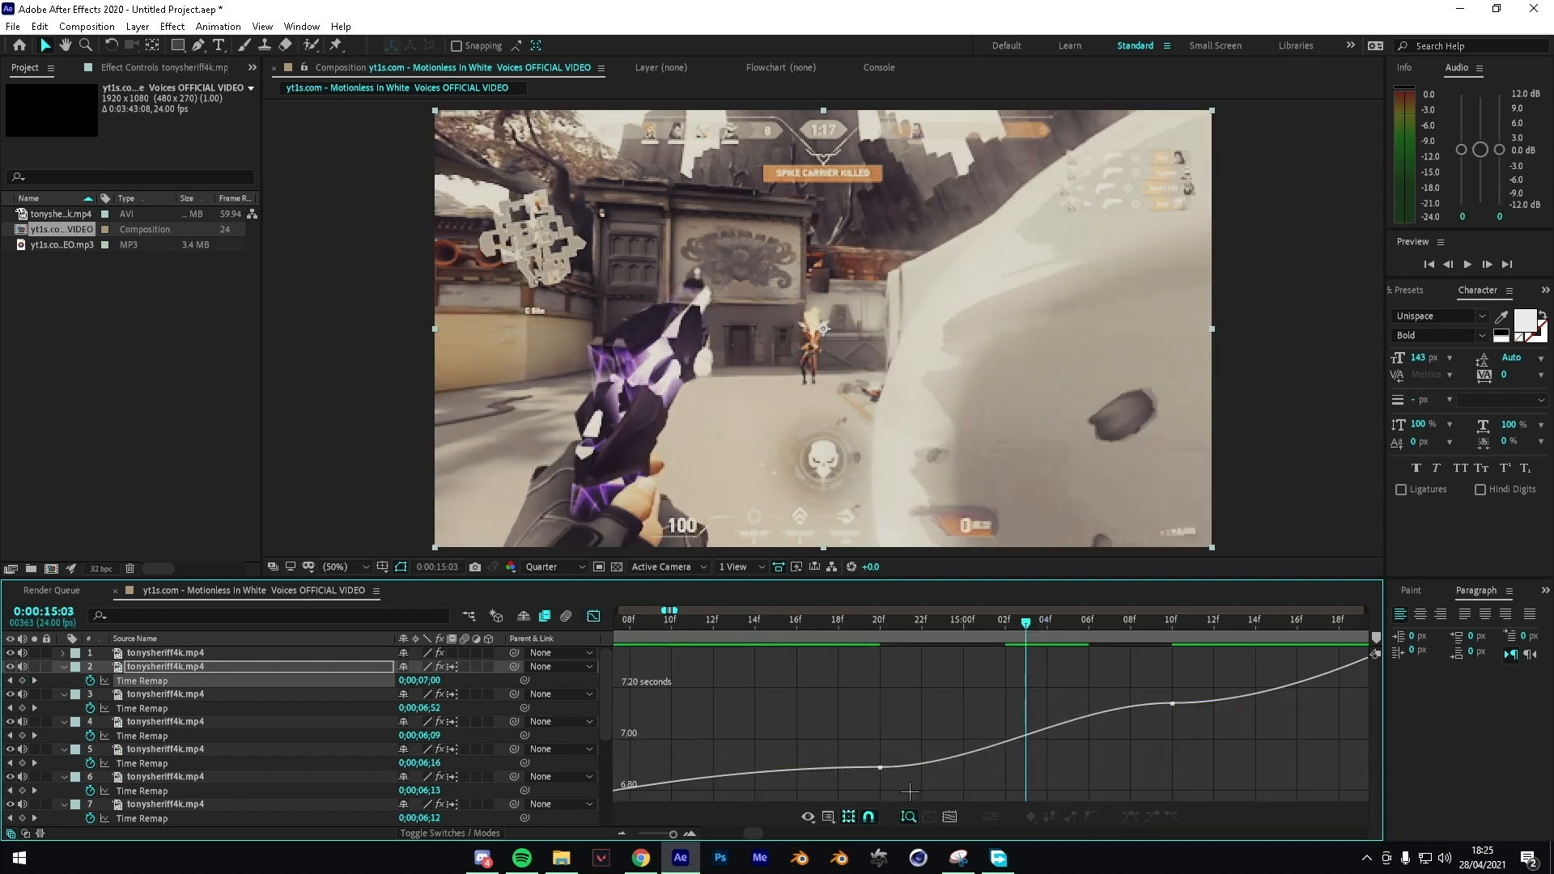
left_click(881, 768)
left_click_drag(978, 767, 874, 718)
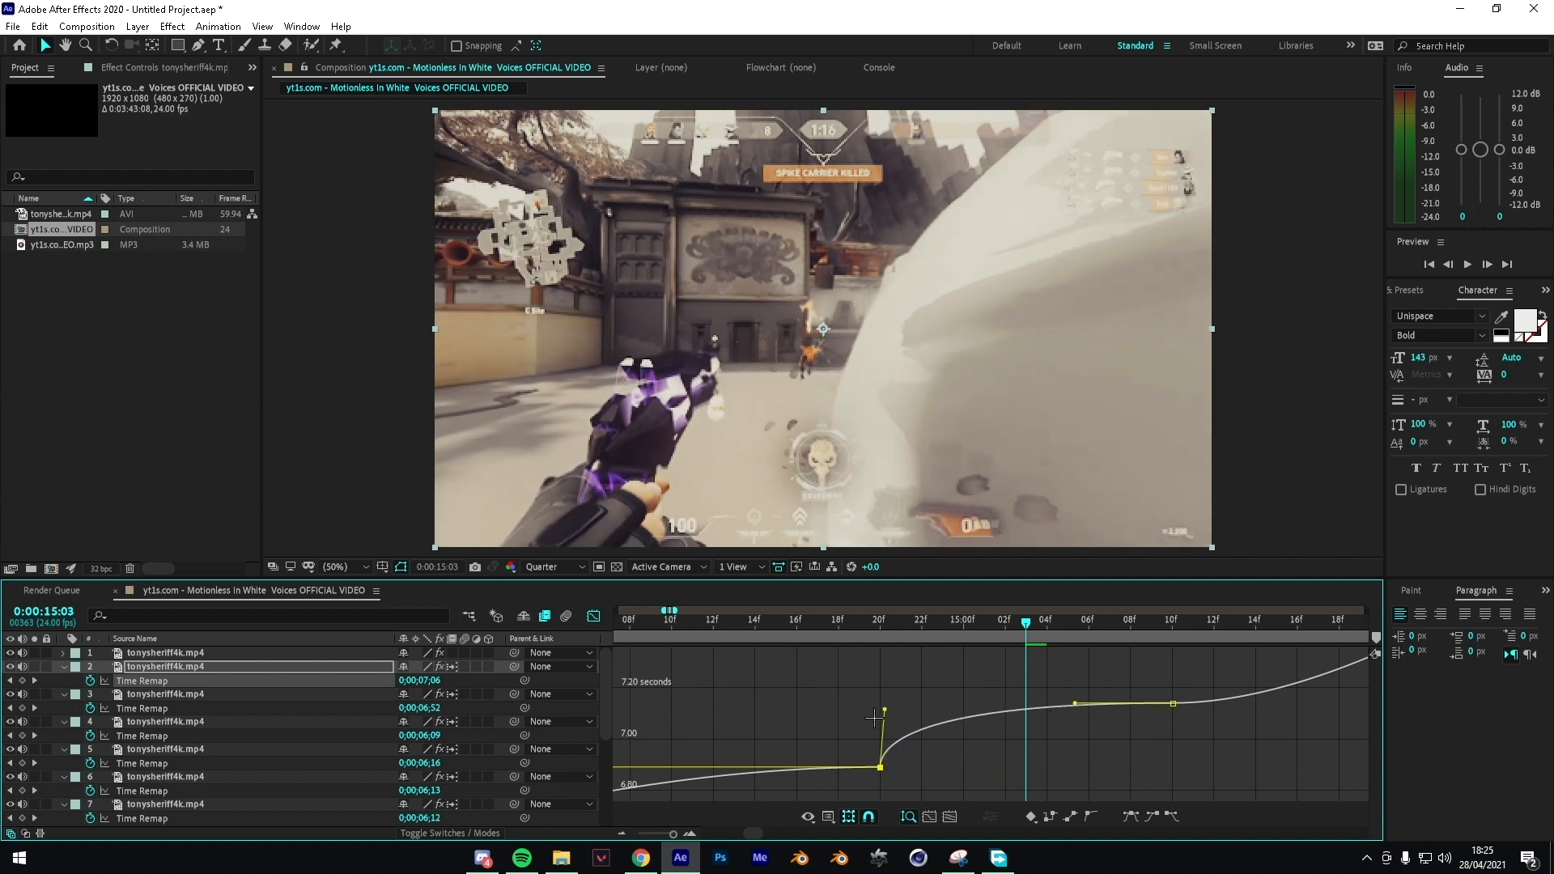
left_click_drag(1076, 707, 1167, 748)
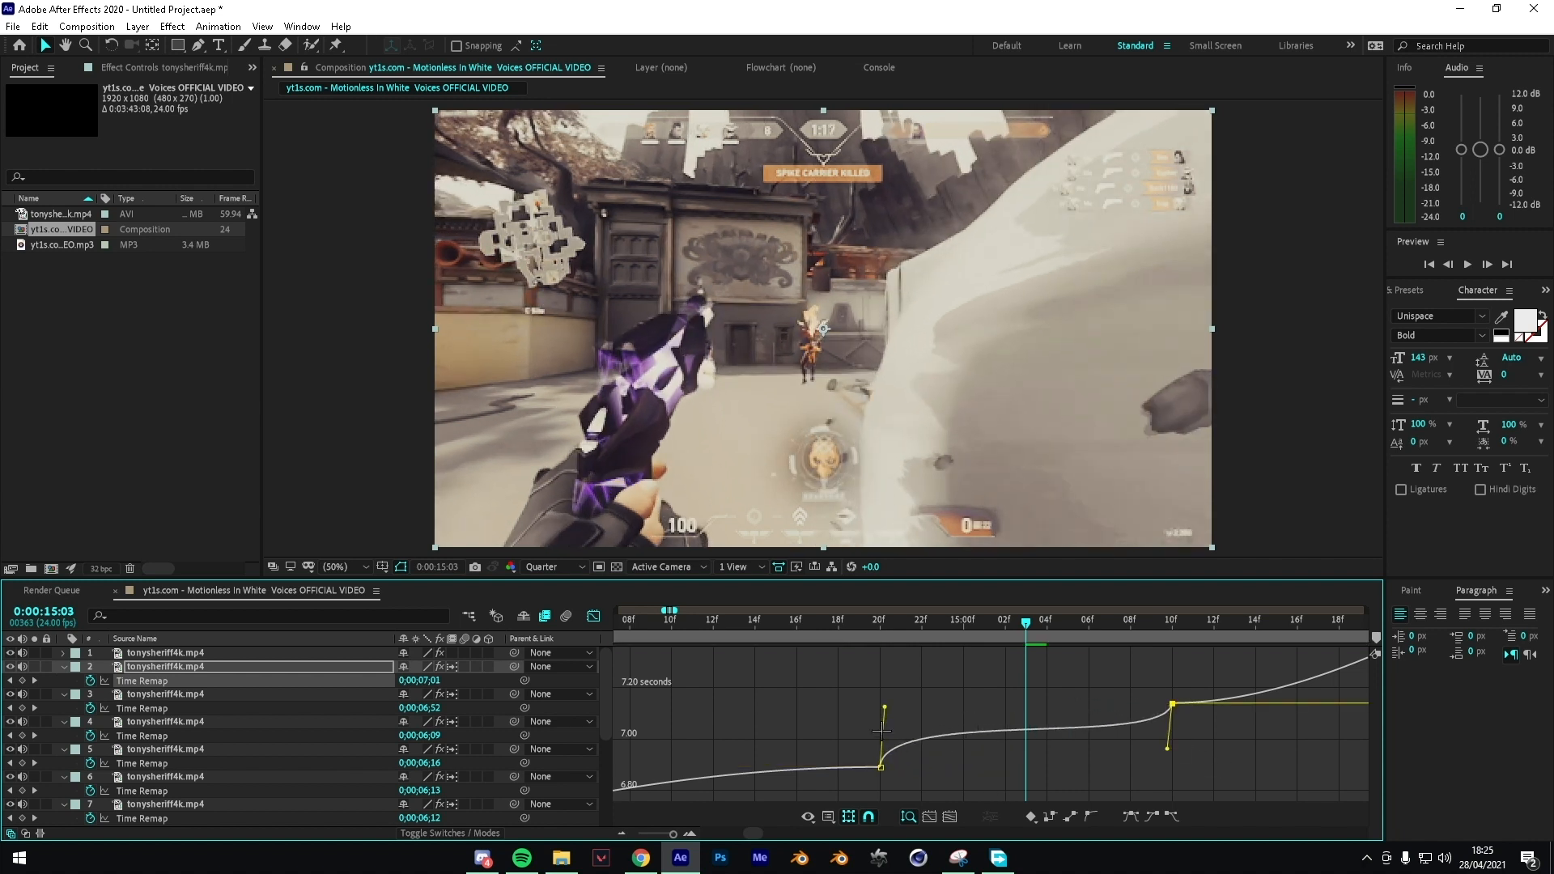
left_click_drag(885, 710, 892, 727)
Step: Play back the section from about 0:00:14:10 to check the new speed ramp against the music
left_click_drag(990, 633, 732, 624)
key("space")
key("space")
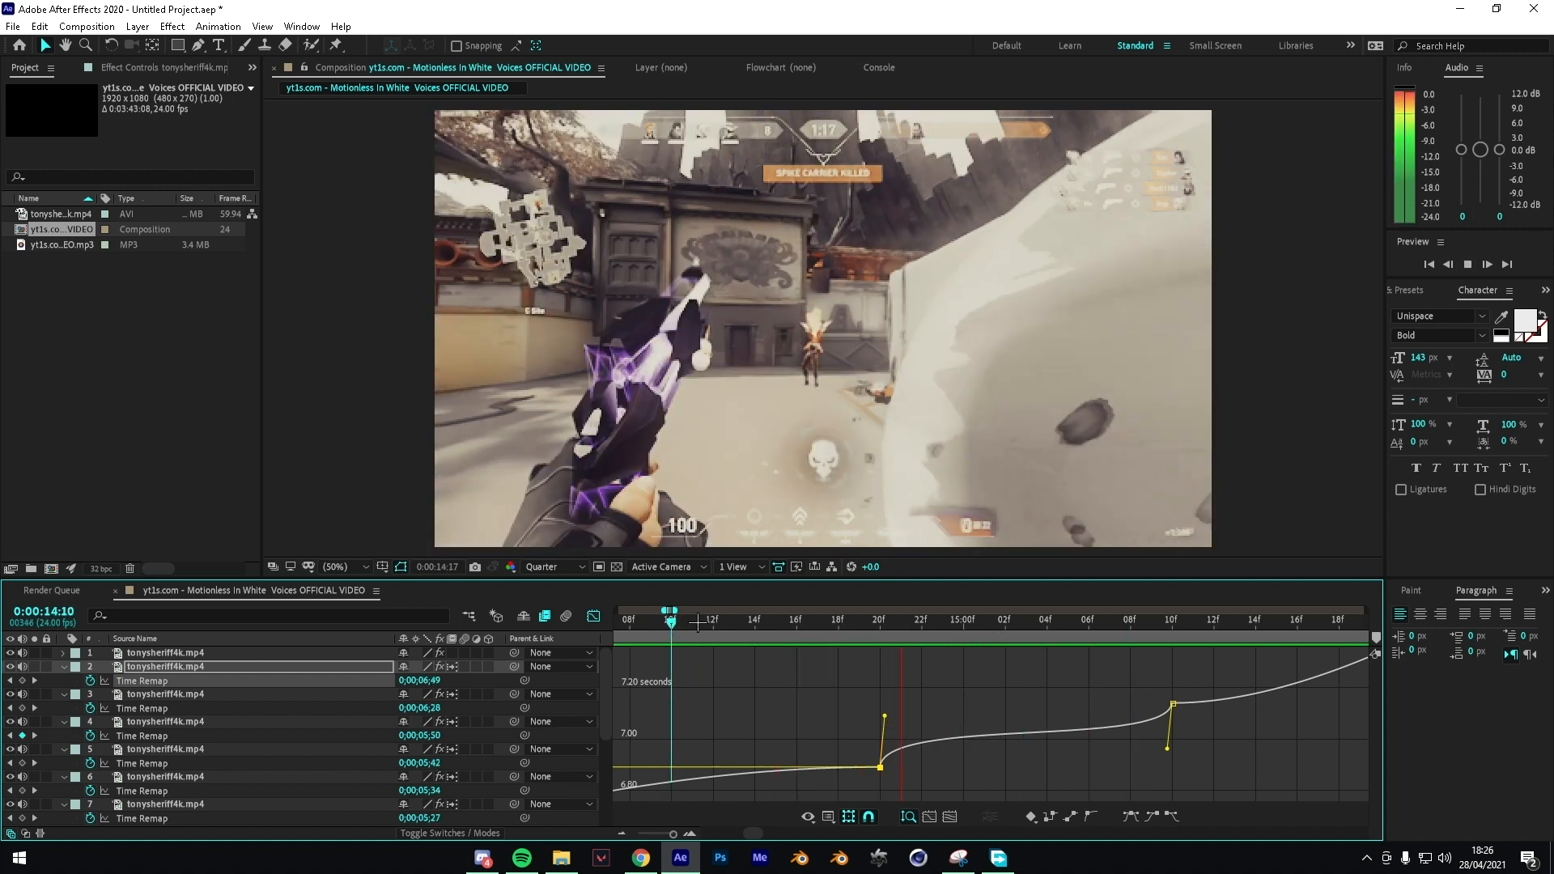
key("space")
left_click_drag(879, 628, 719, 642)
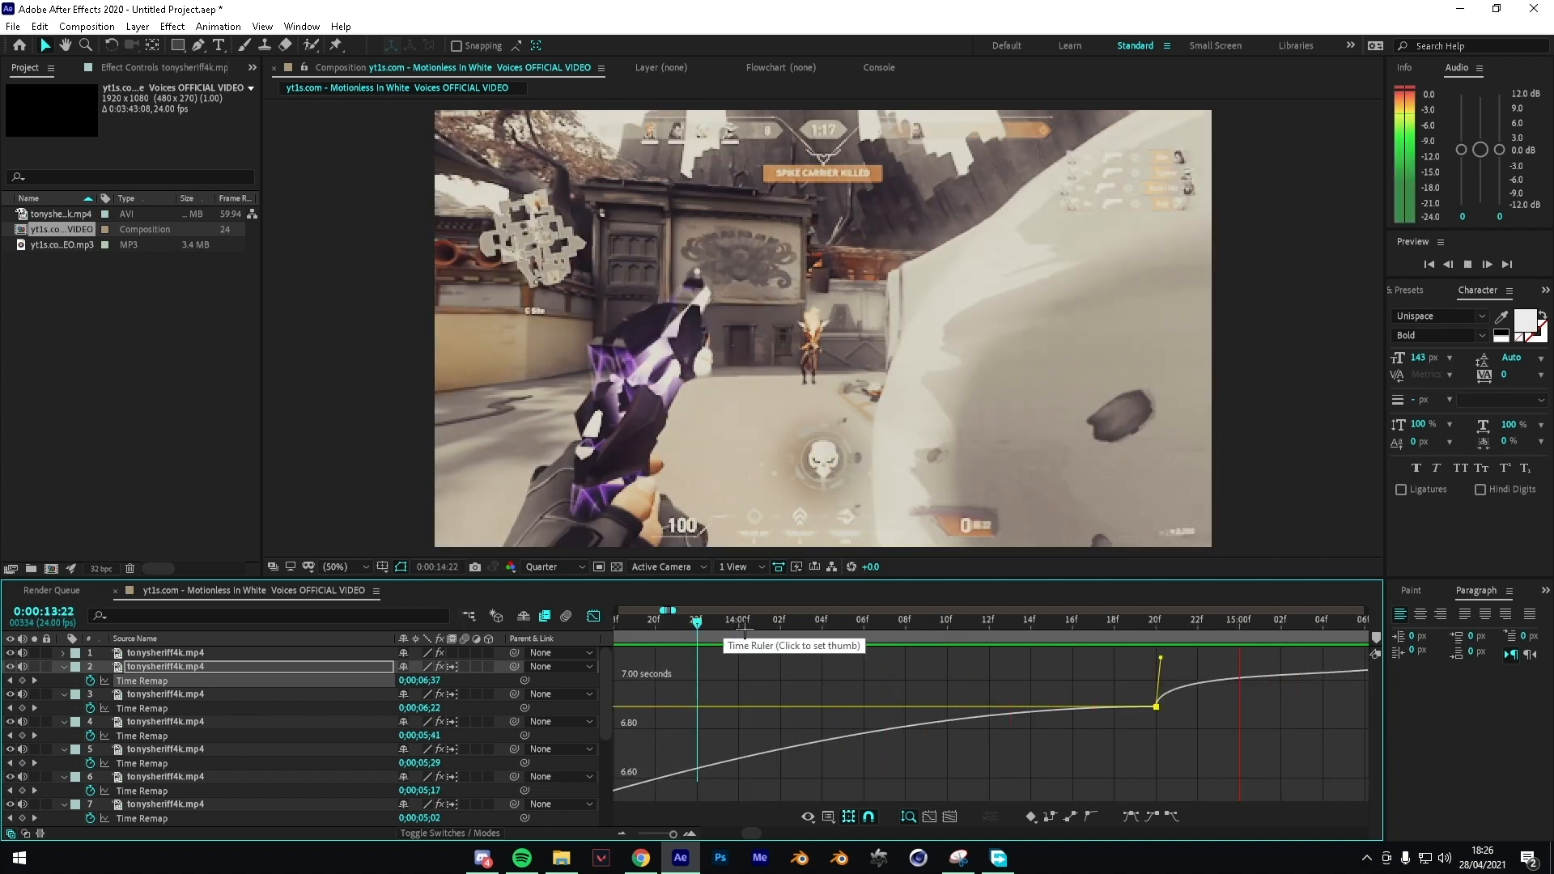
key("space")
left_click(594, 617)
left_click_drag(881, 633, 658, 626)
key("space")
key("space")
mouse_move(753, 632)
left_mouse_down()
mouse_move(699, 633)
mouse_move(723, 634)
left_mouse_up()
key("space")
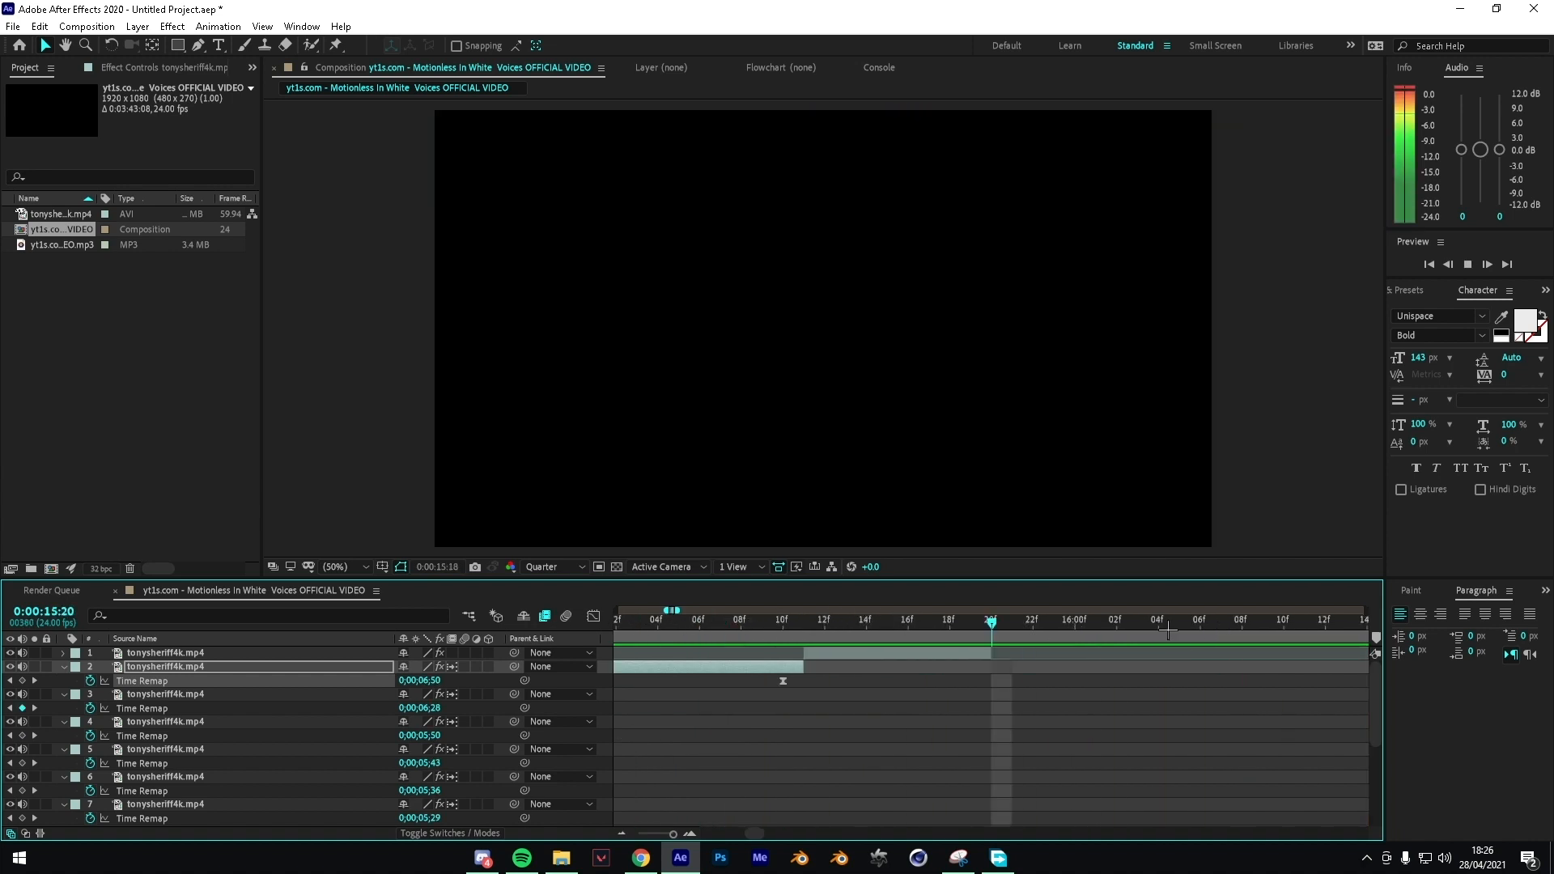
Step: Inspect the song's waveform and markers around 0:00:15:02 and collapse the video layers' Time Remap properties
scroll(807, 642, "down", 2)
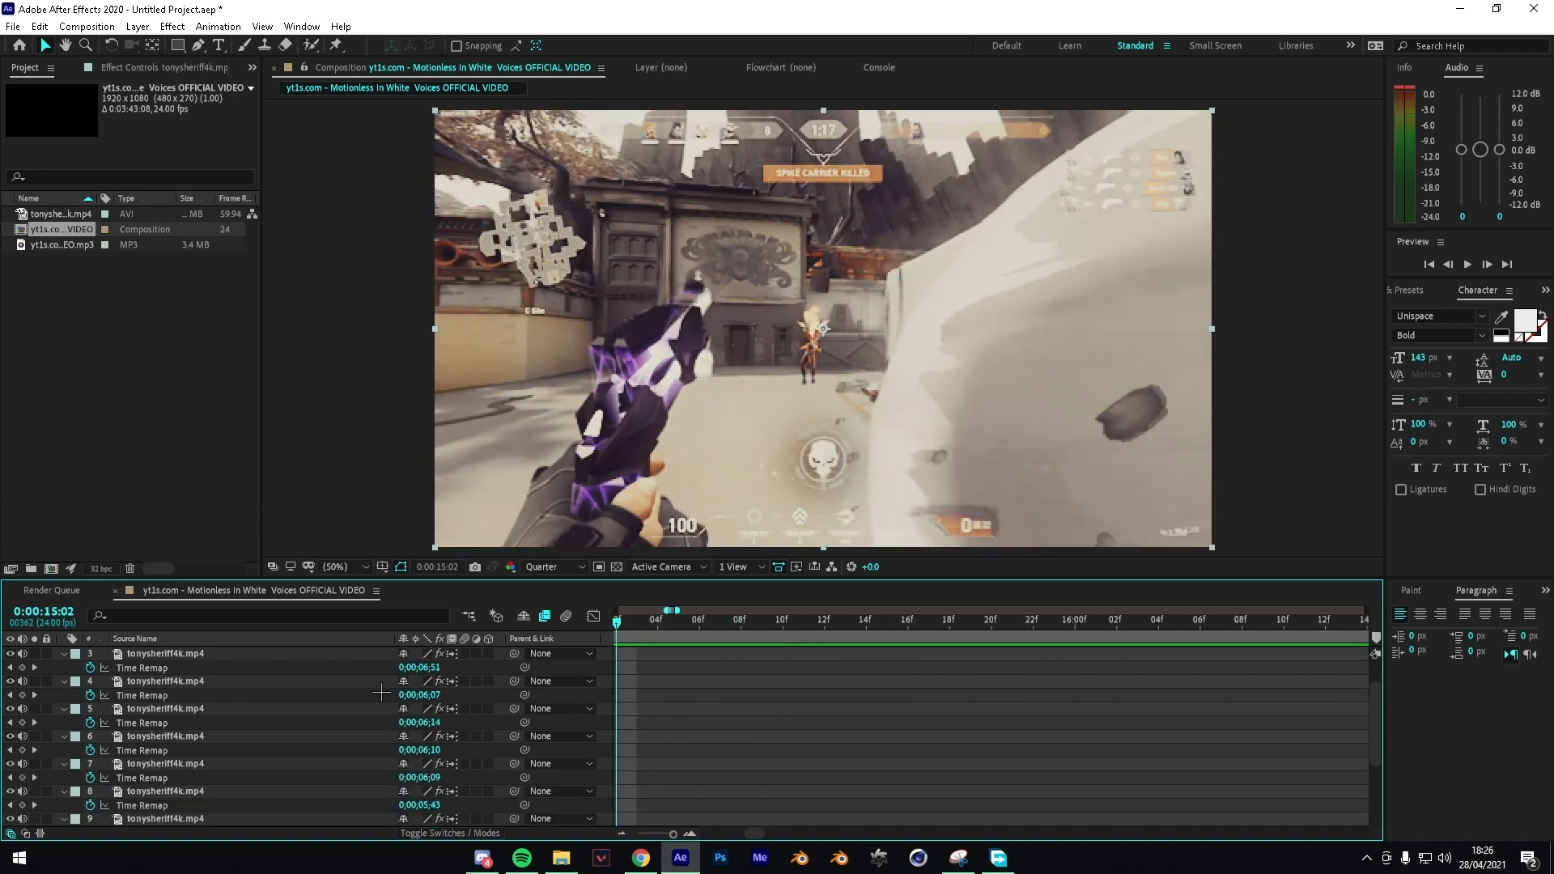
scroll(756, 736, "up", 2)
scroll(666, 741, "down", 5)
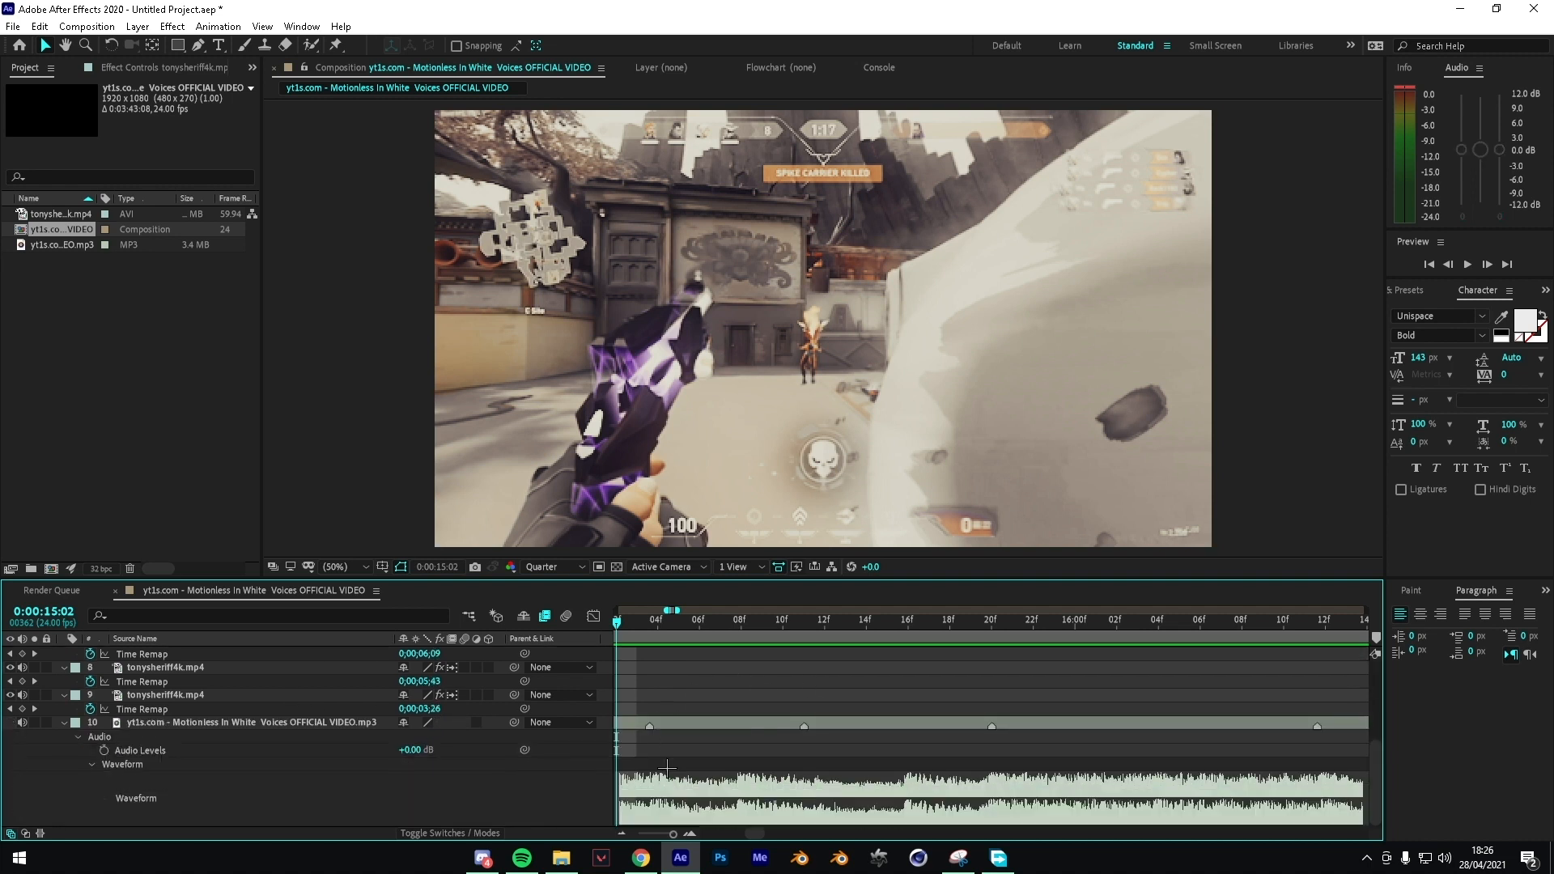
scroll(1068, 721, "left", 4)
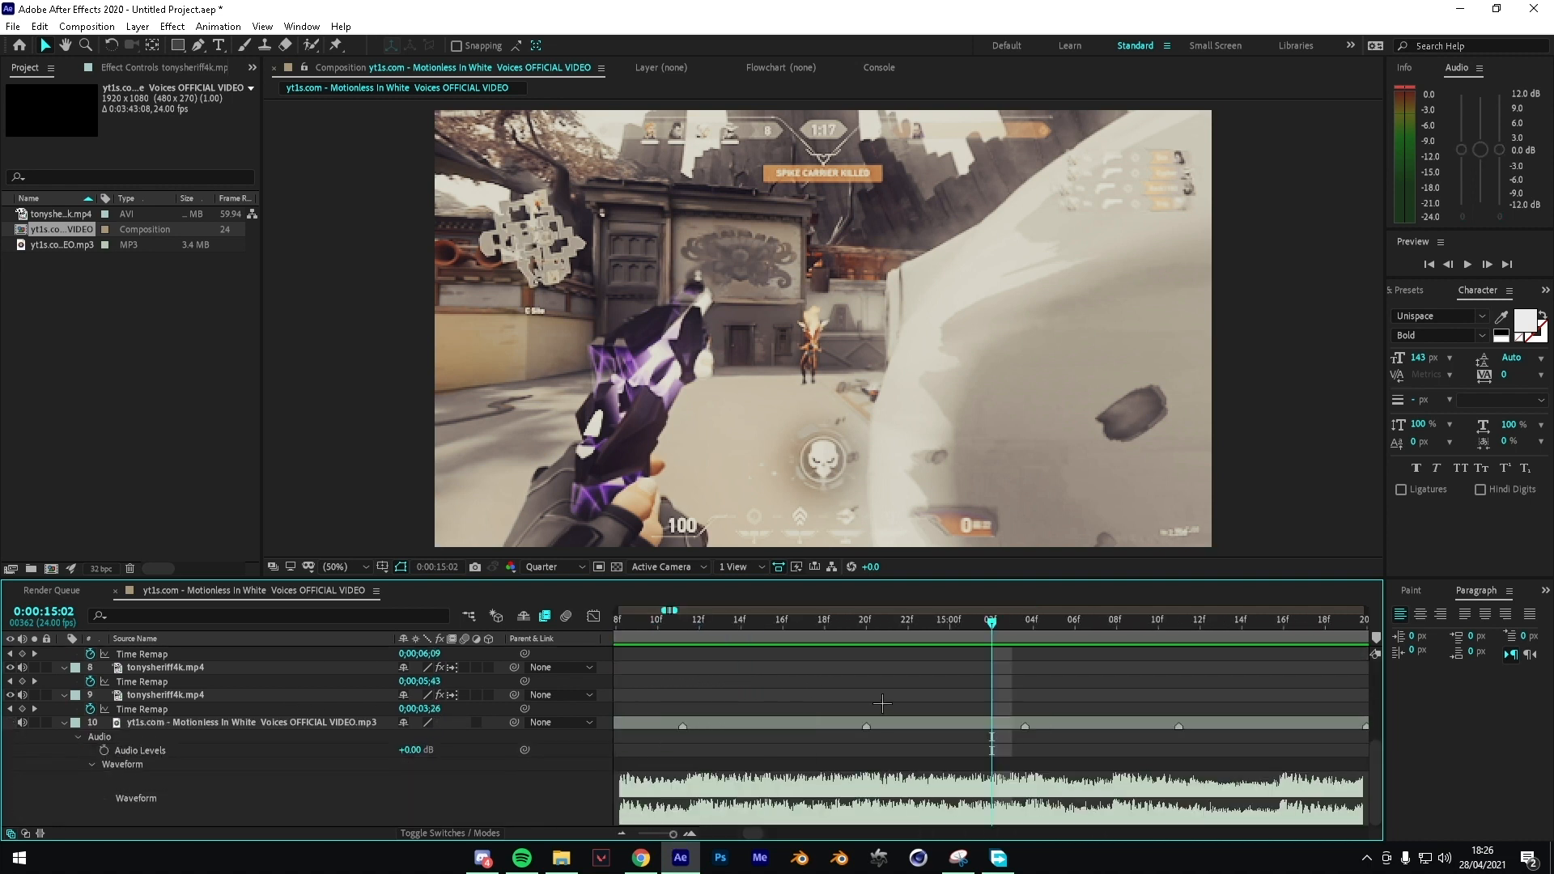
scroll(1068, 720, "up", 5)
key("l")
Step: Play back the passage around 0:00:15:01 to locate the beat within layer 2
key("Page_Up")
key("Page_Up")
key("Page_Up")
key("Page_Up")
key("Page_Up")
key("Page_Up")
key("Page_Up")
key("Page_Up")
key("Page_Up")
key("Page_Up")
key("Page_Up")
key("Page_Up")
key("Page_Up")
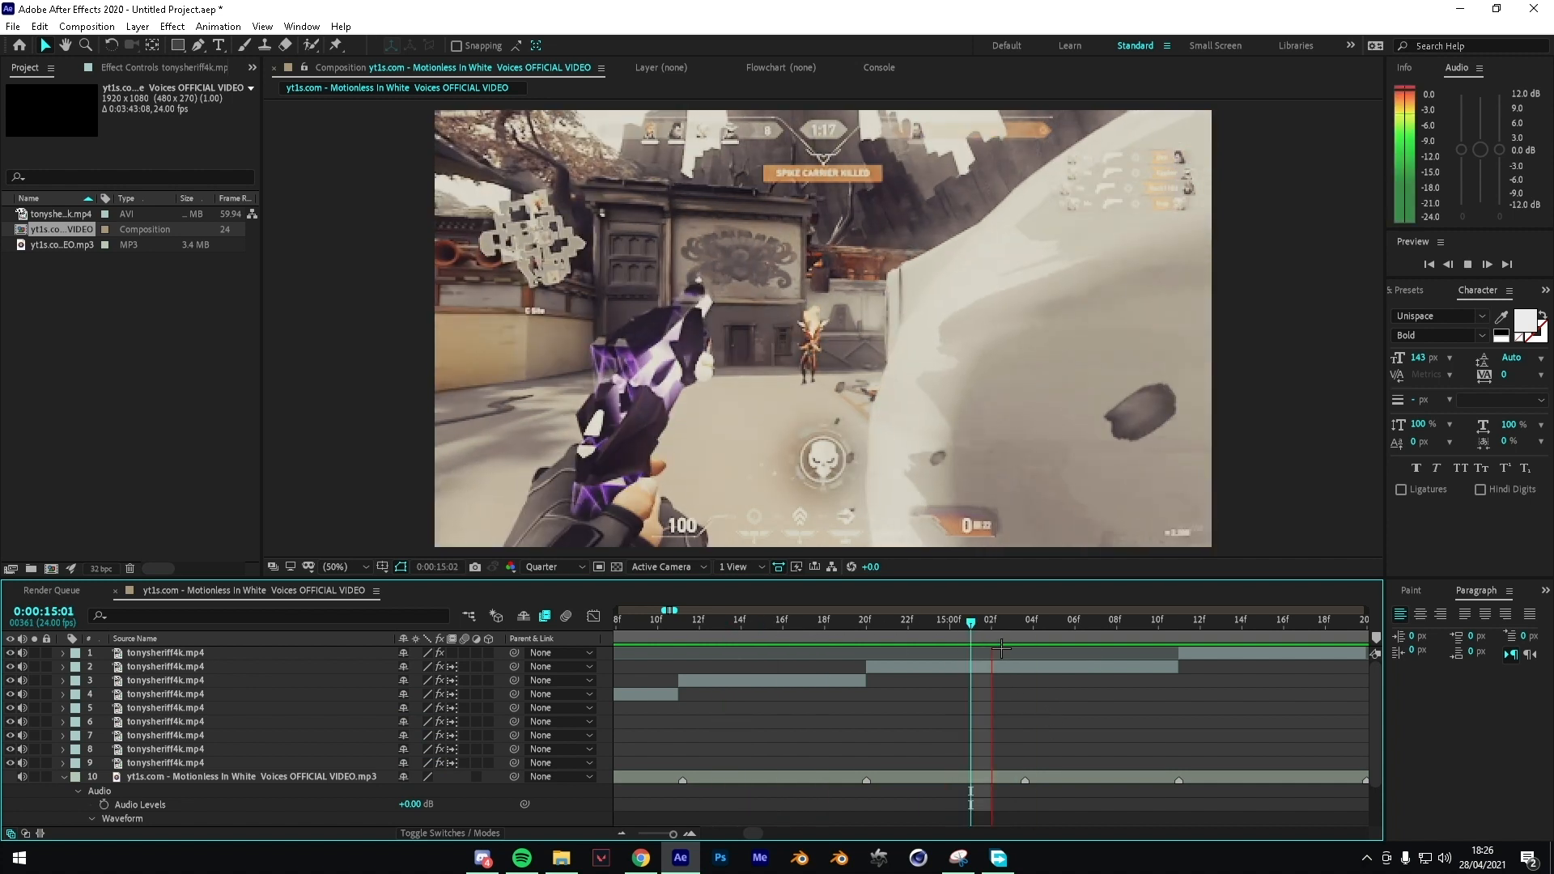
key("space")
key("space")
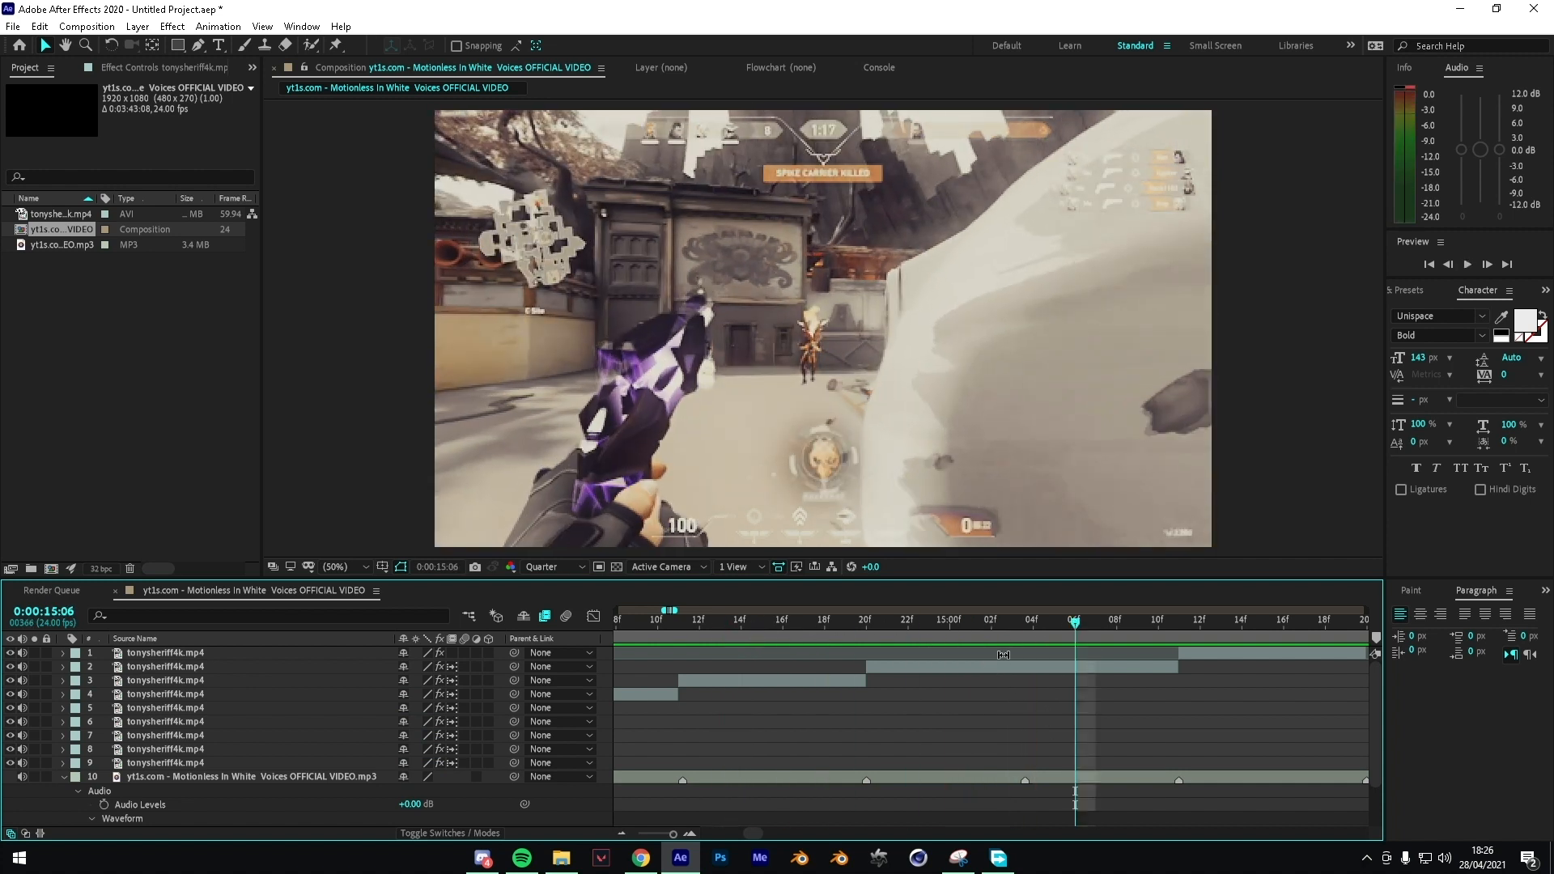
Step: Move layer 1 to start at 0:00:15:04, and cut off the part of layer 2 after that time
mouse_move(1054, 643)
left_mouse_down()
mouse_move(888, 639)
mouse_move(1035, 641)
left_mouse_up()
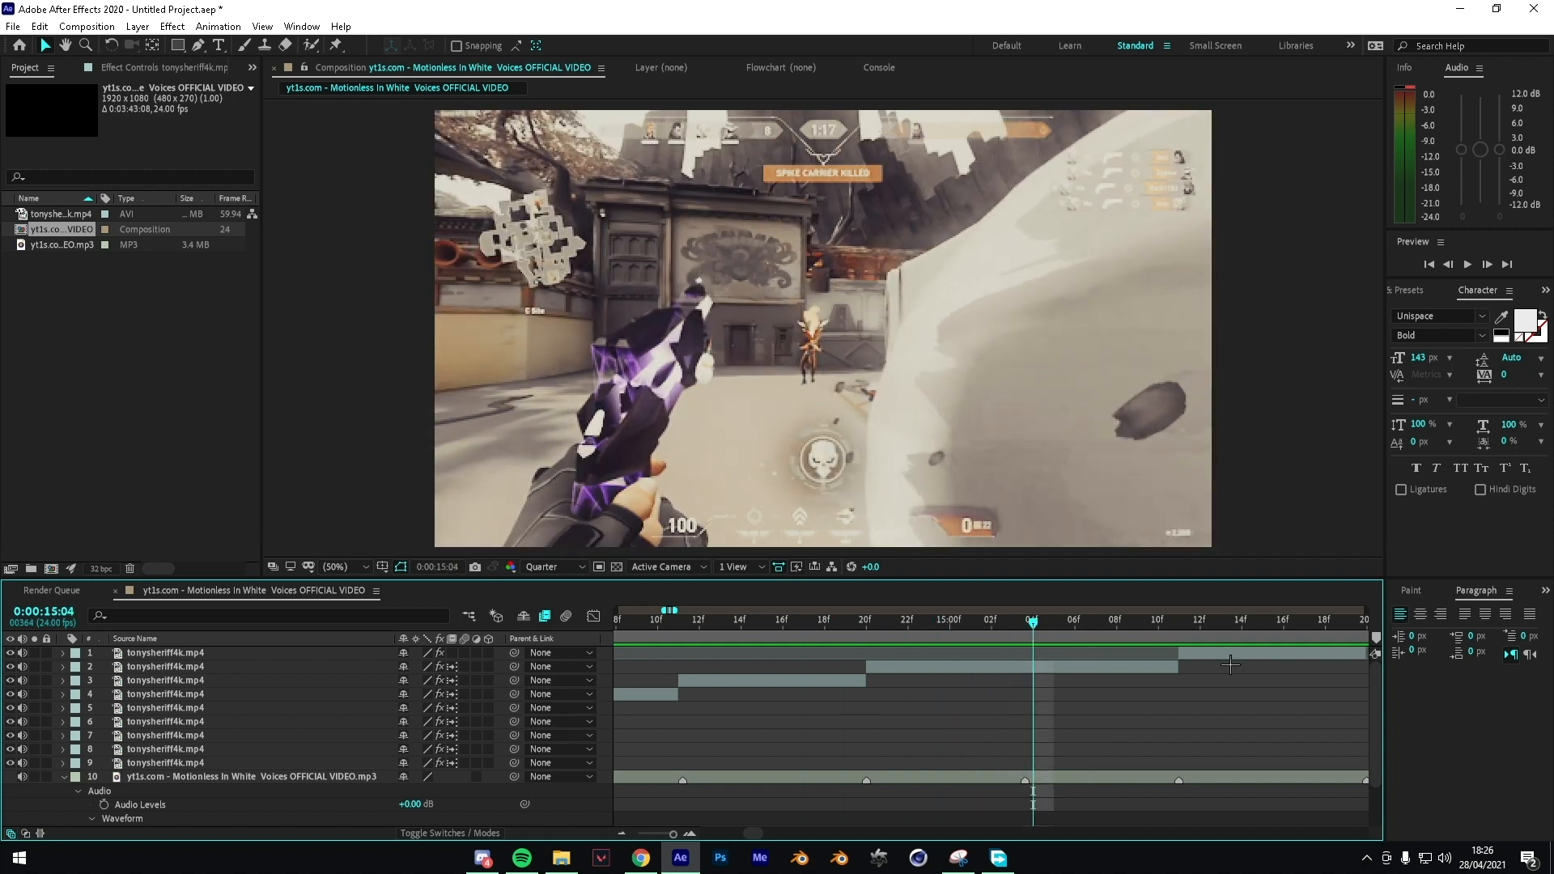
left_click_drag(1230, 664, 1106, 664)
left_click(1091, 670)
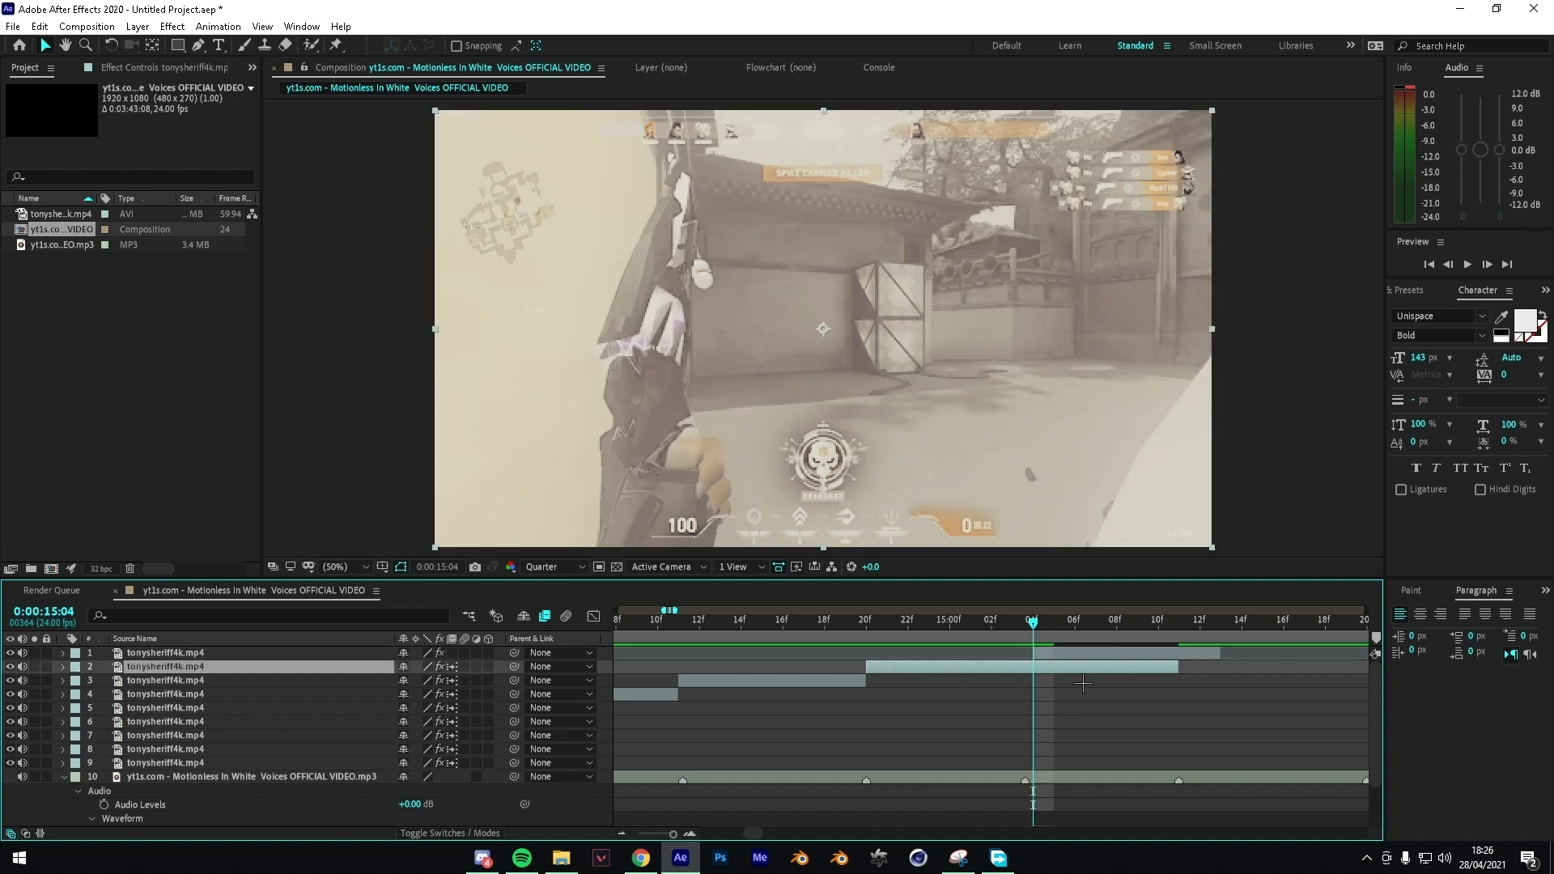
key("ctrl+shift+d")
key("Delete")
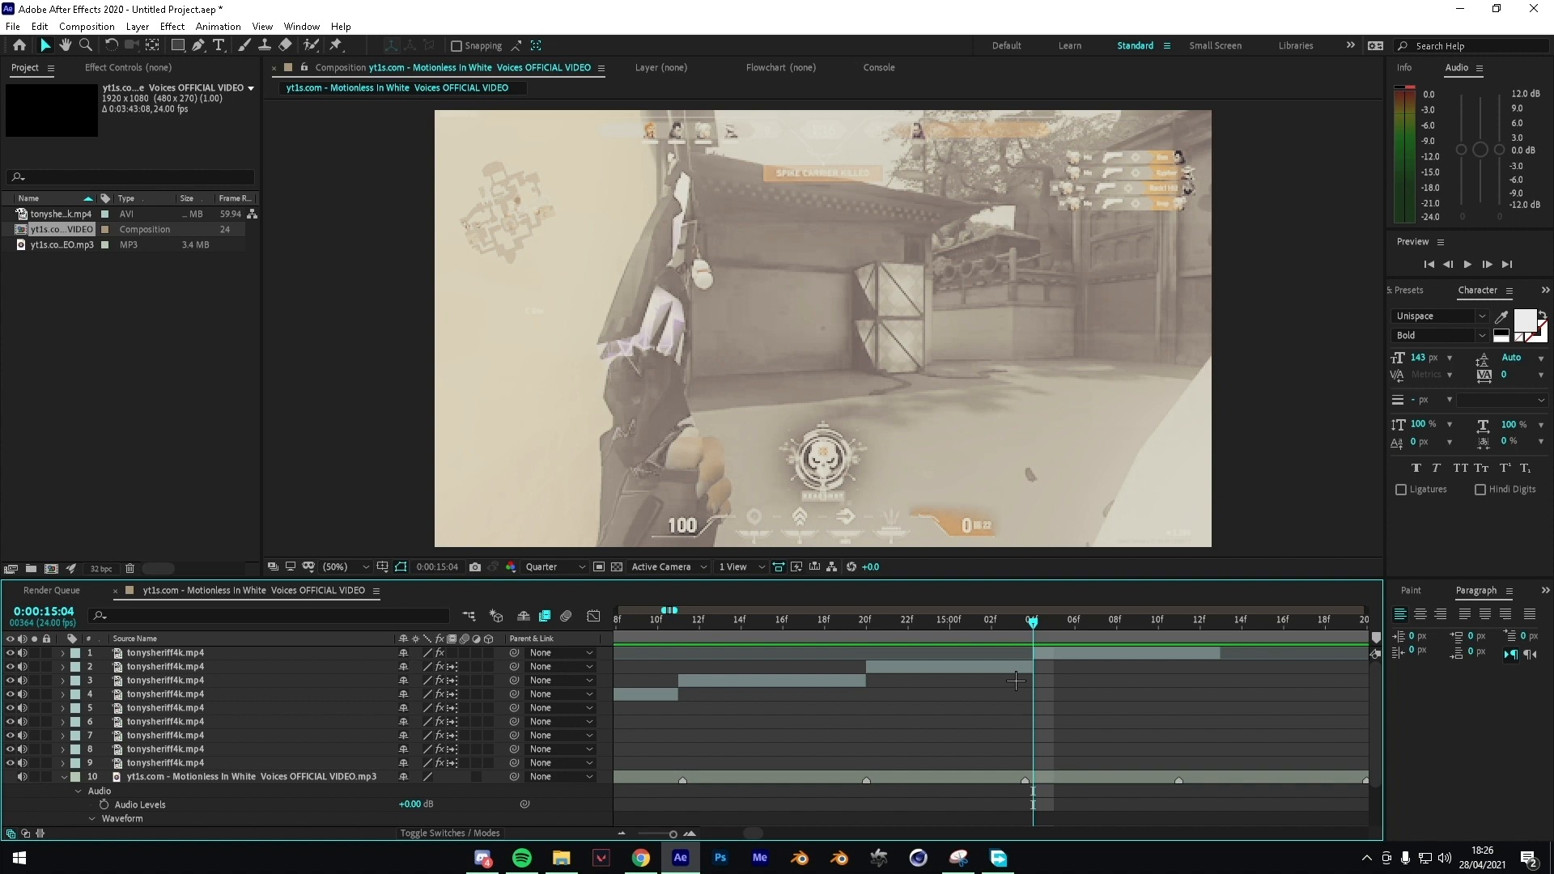
Step: Move layer 2's ending Time Remap keyframe to 0:00:15:03, inside the shortened clip
left_click(1024, 668)
key("ctrl+alt+t")
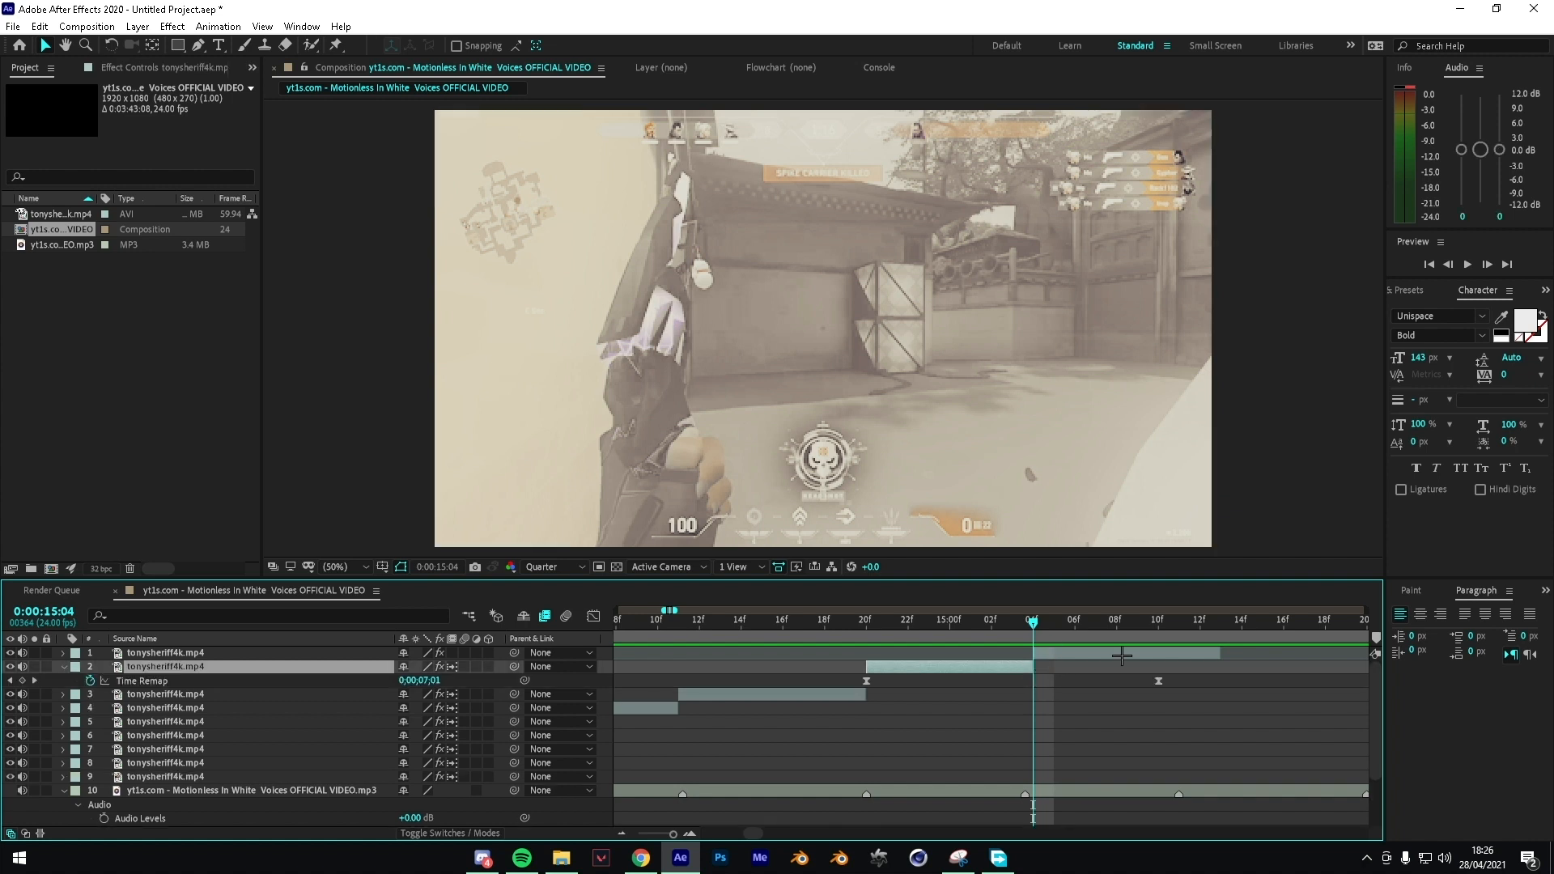
left_click_drag(1158, 680, 1032, 777)
Step: Steepen layer 2's Time Remap curve out of the first keyframe and into the 0:00:15:03 keyframe
left_click(973, 636)
left_click(593, 617)
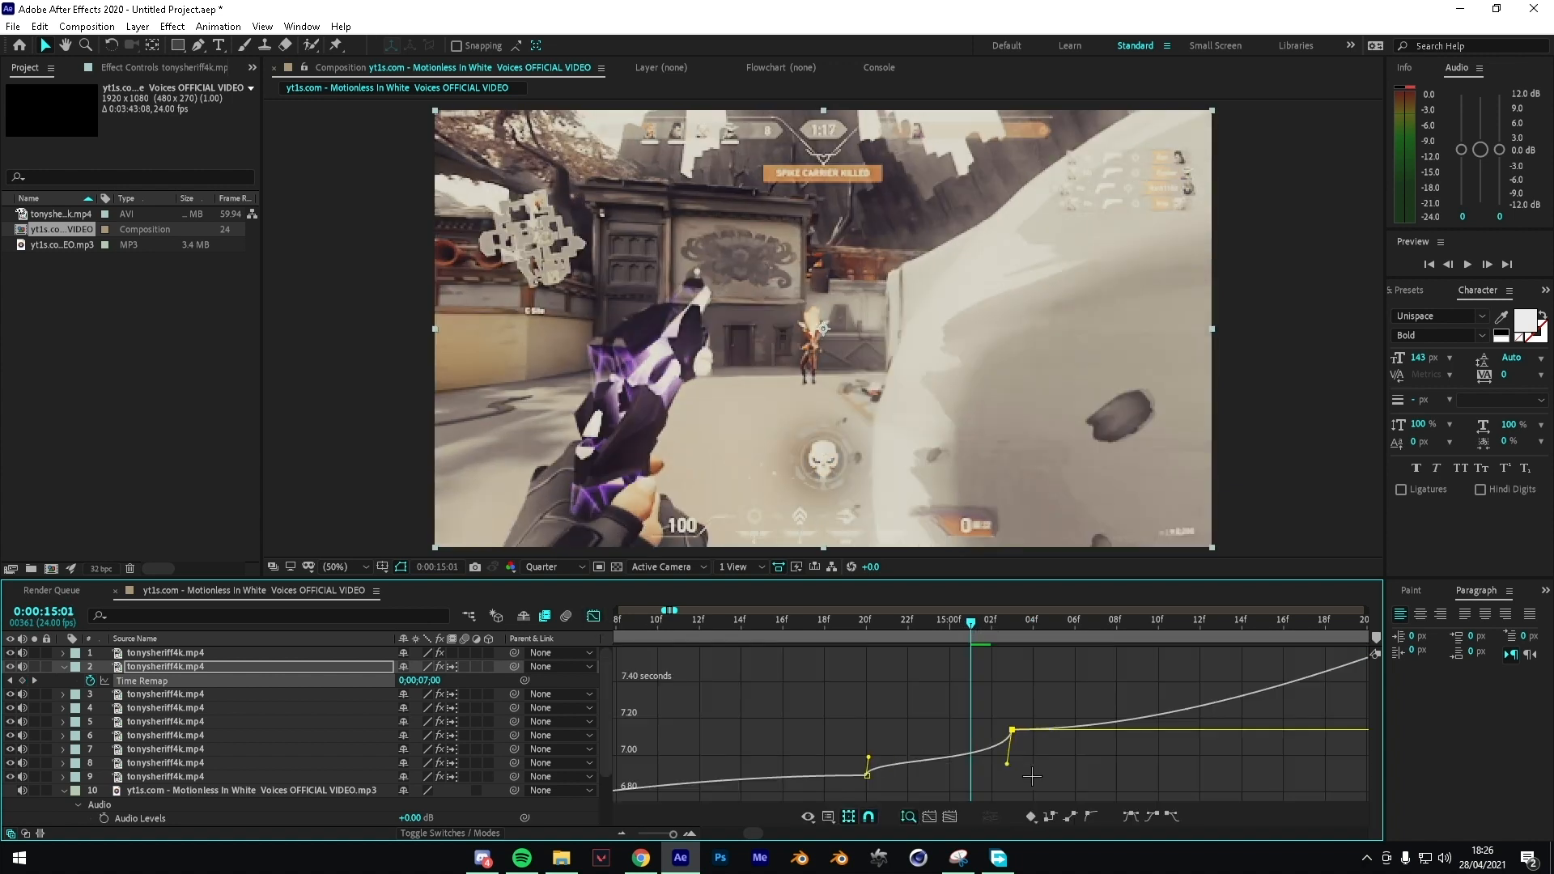
left_click_drag(869, 759, 864, 751)
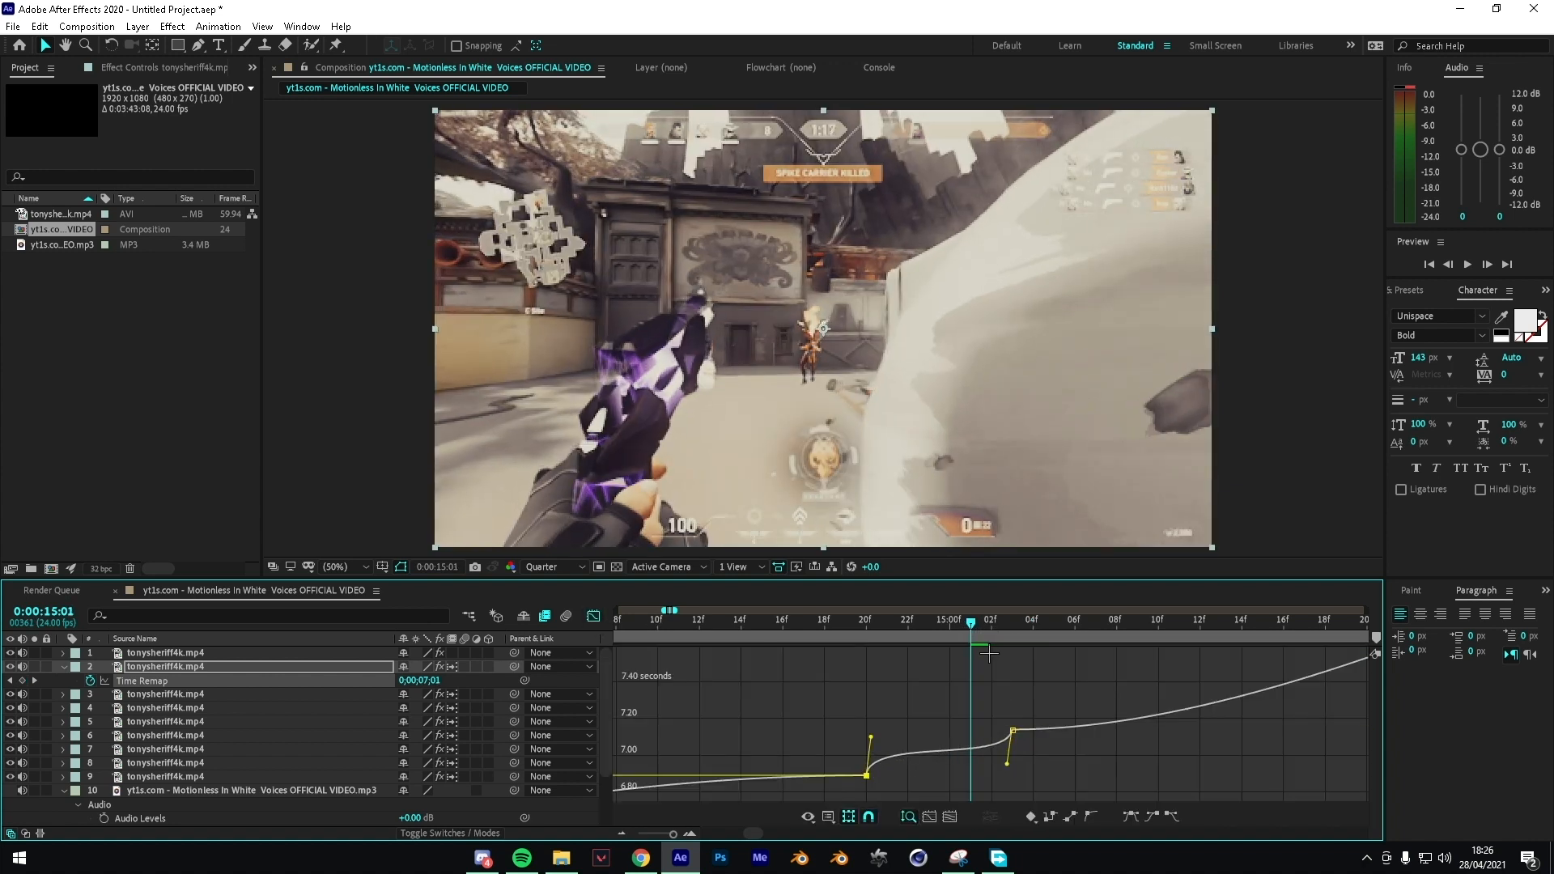
key("space")
left_click(689, 835)
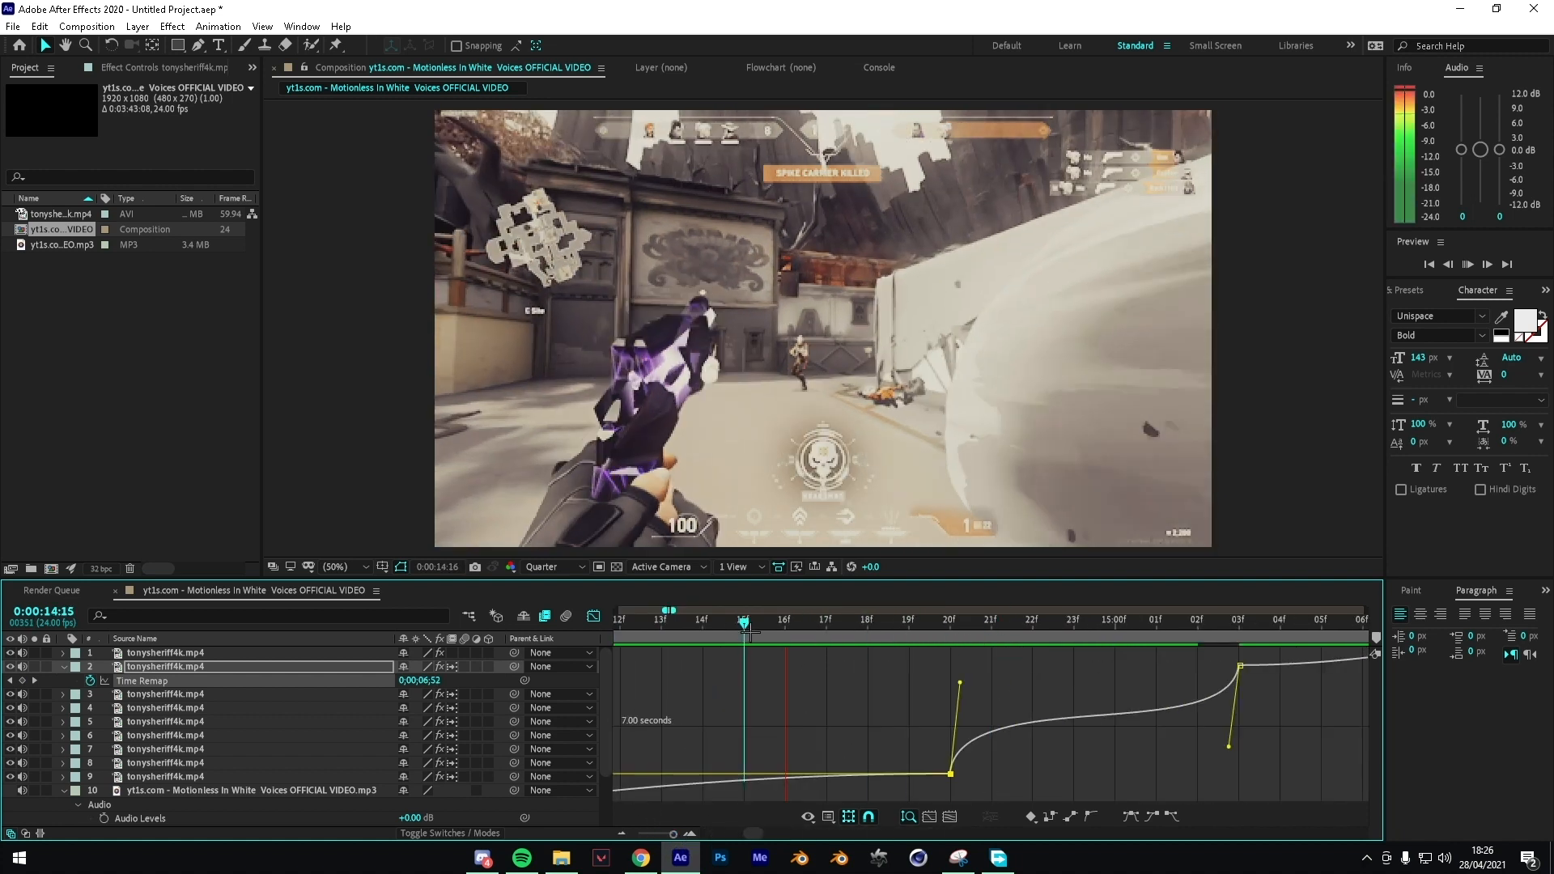
left_click_drag(922, 630, 1213, 616)
left_click_drag(1304, 740, 1304, 750)
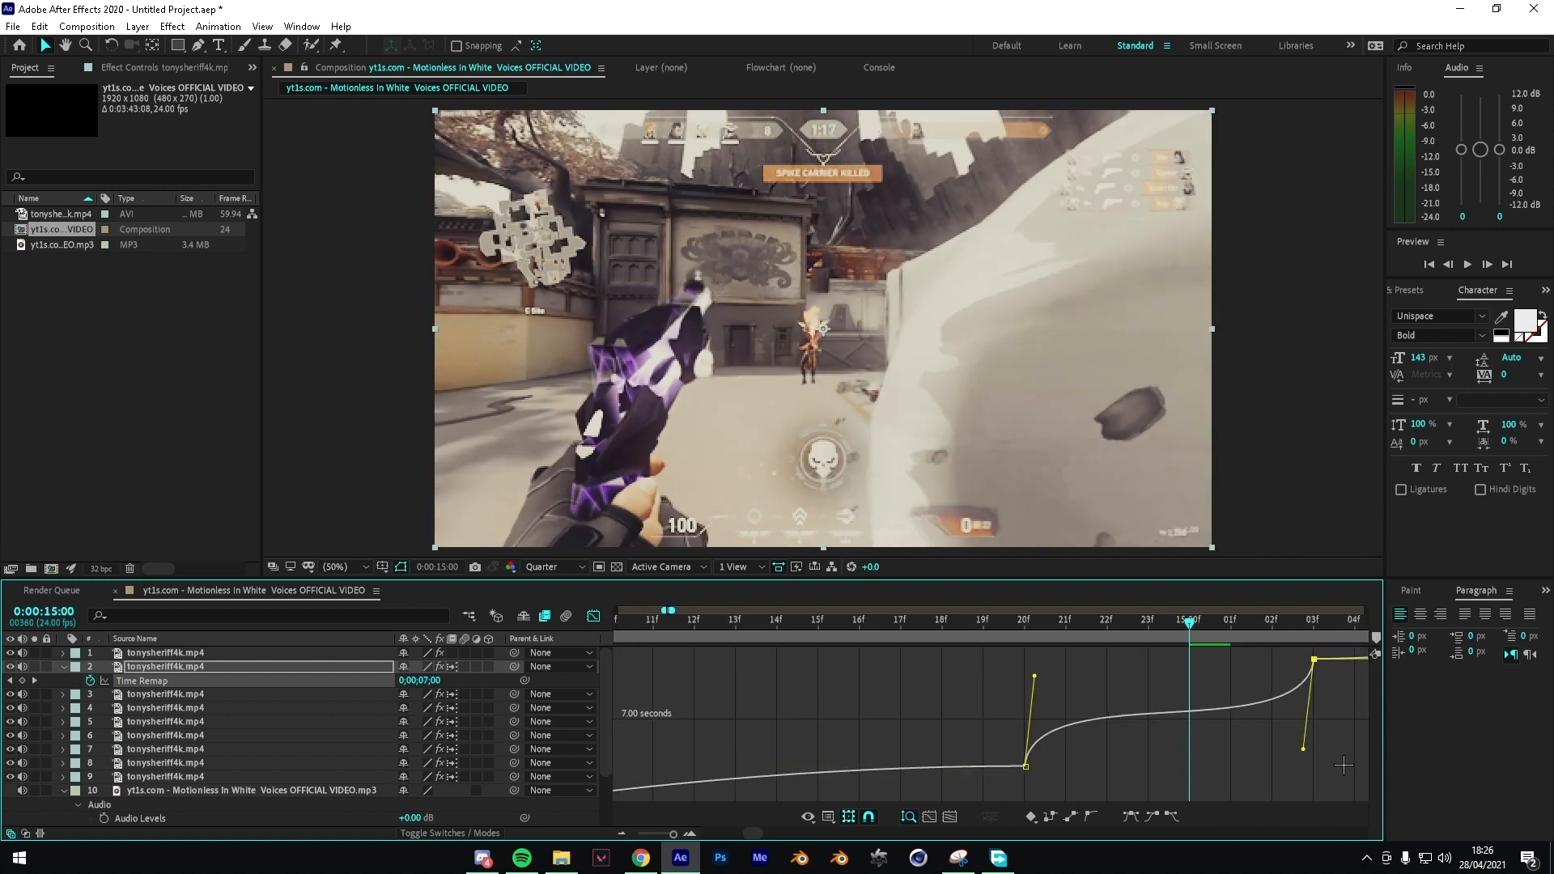
Step: Preview the adjusted clip from about 0:00:14:14 through the cut to layer 1 and close the Graph Editor
key("space")
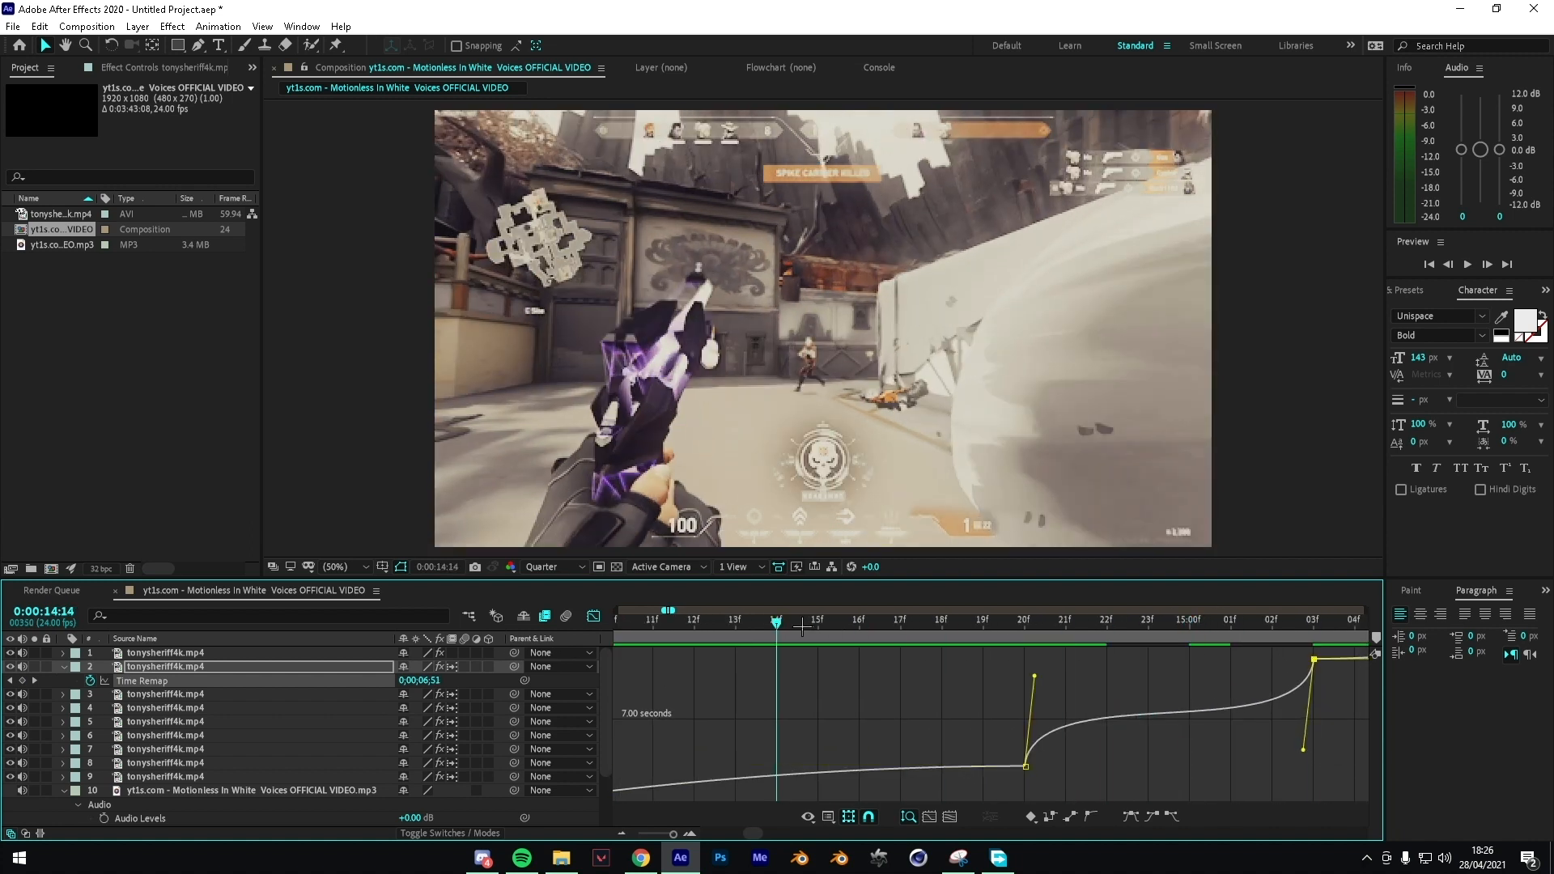
key("space")
key("shift+F3")
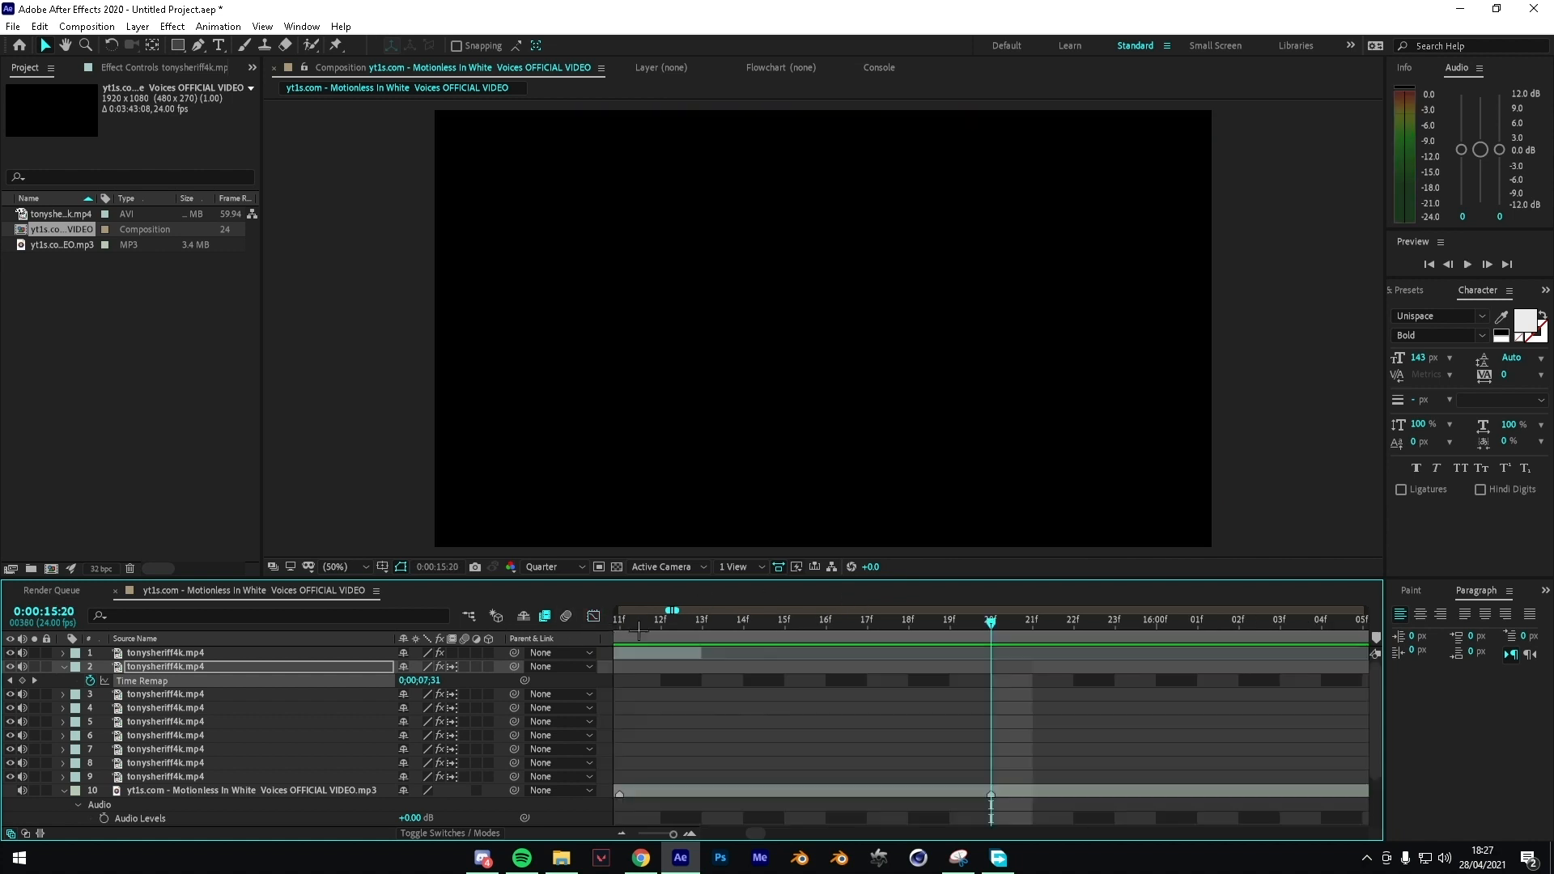
key("space")
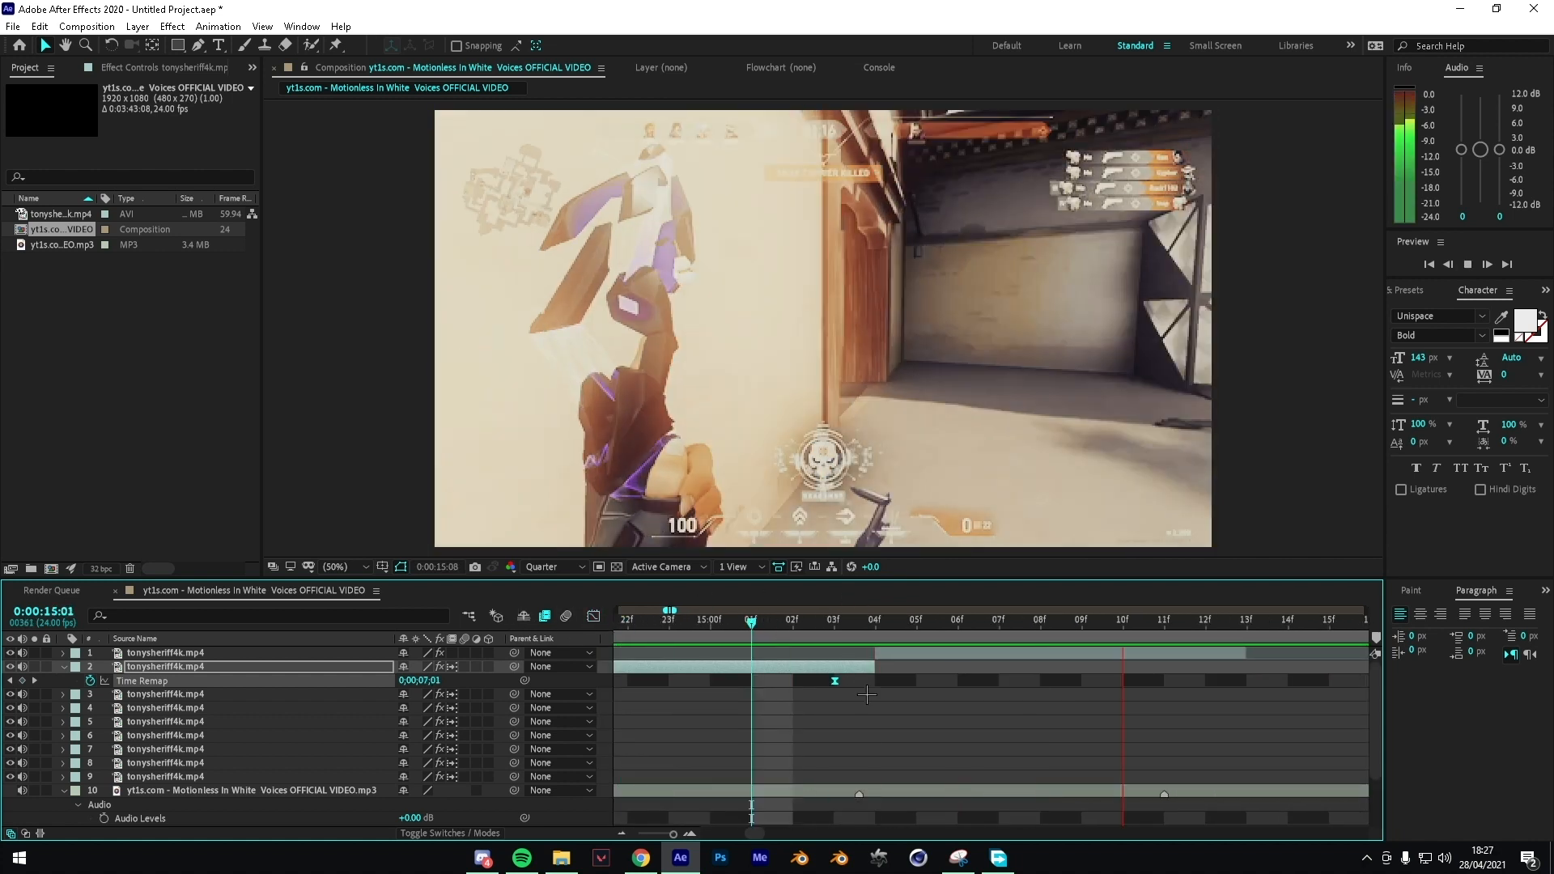
key("space")
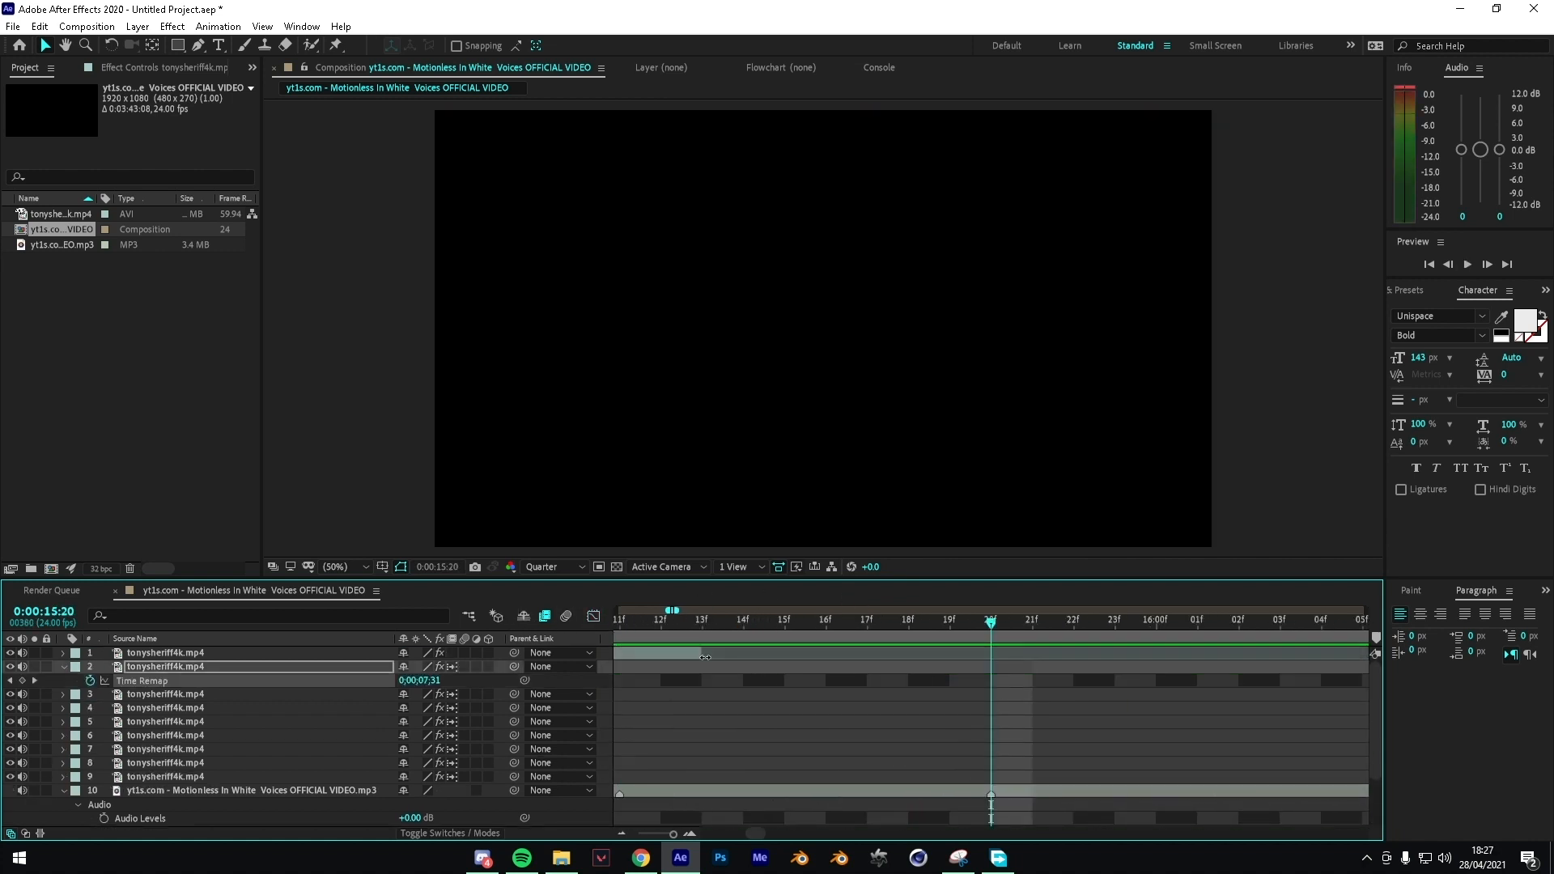
Step: Extend the end of layer 1 to 0:00:15:20 and enable time remapping on it
left_click(705, 658)
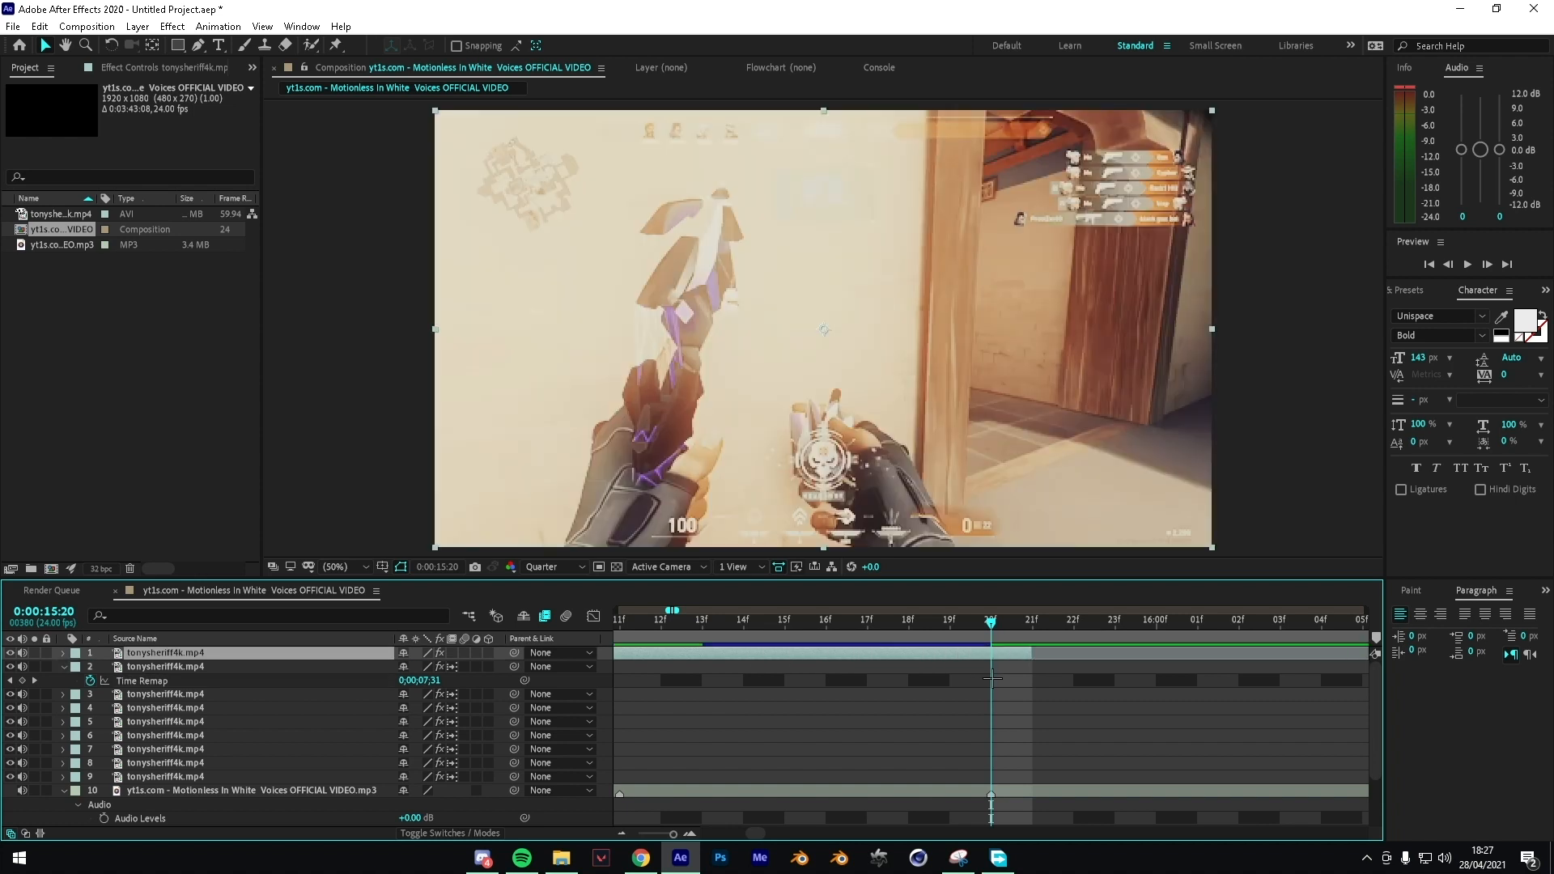
key("minus")
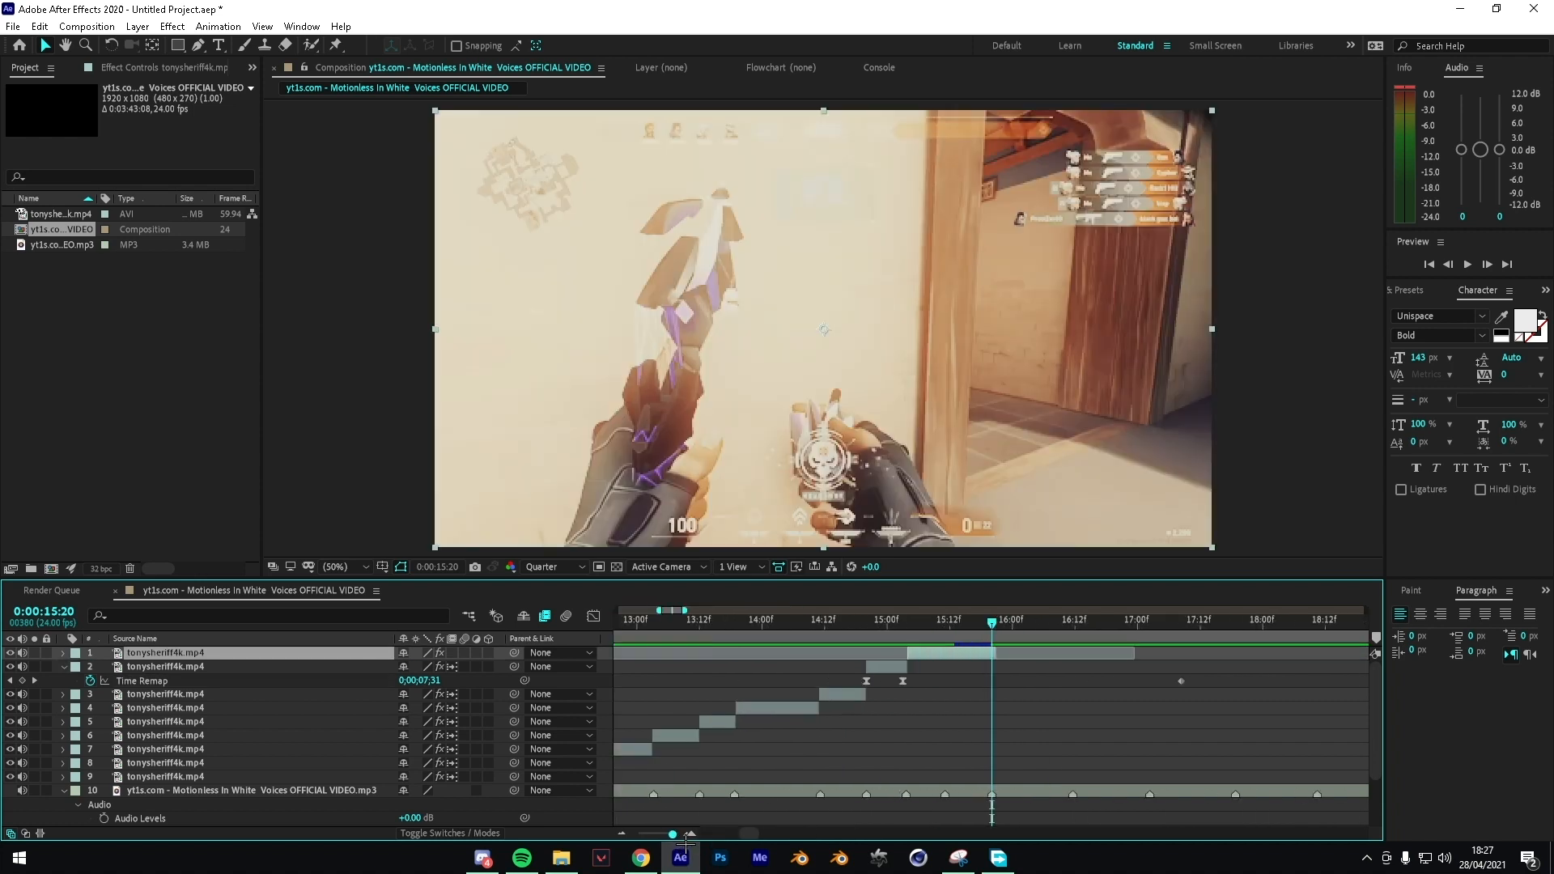
key("ctrl+alt+t")
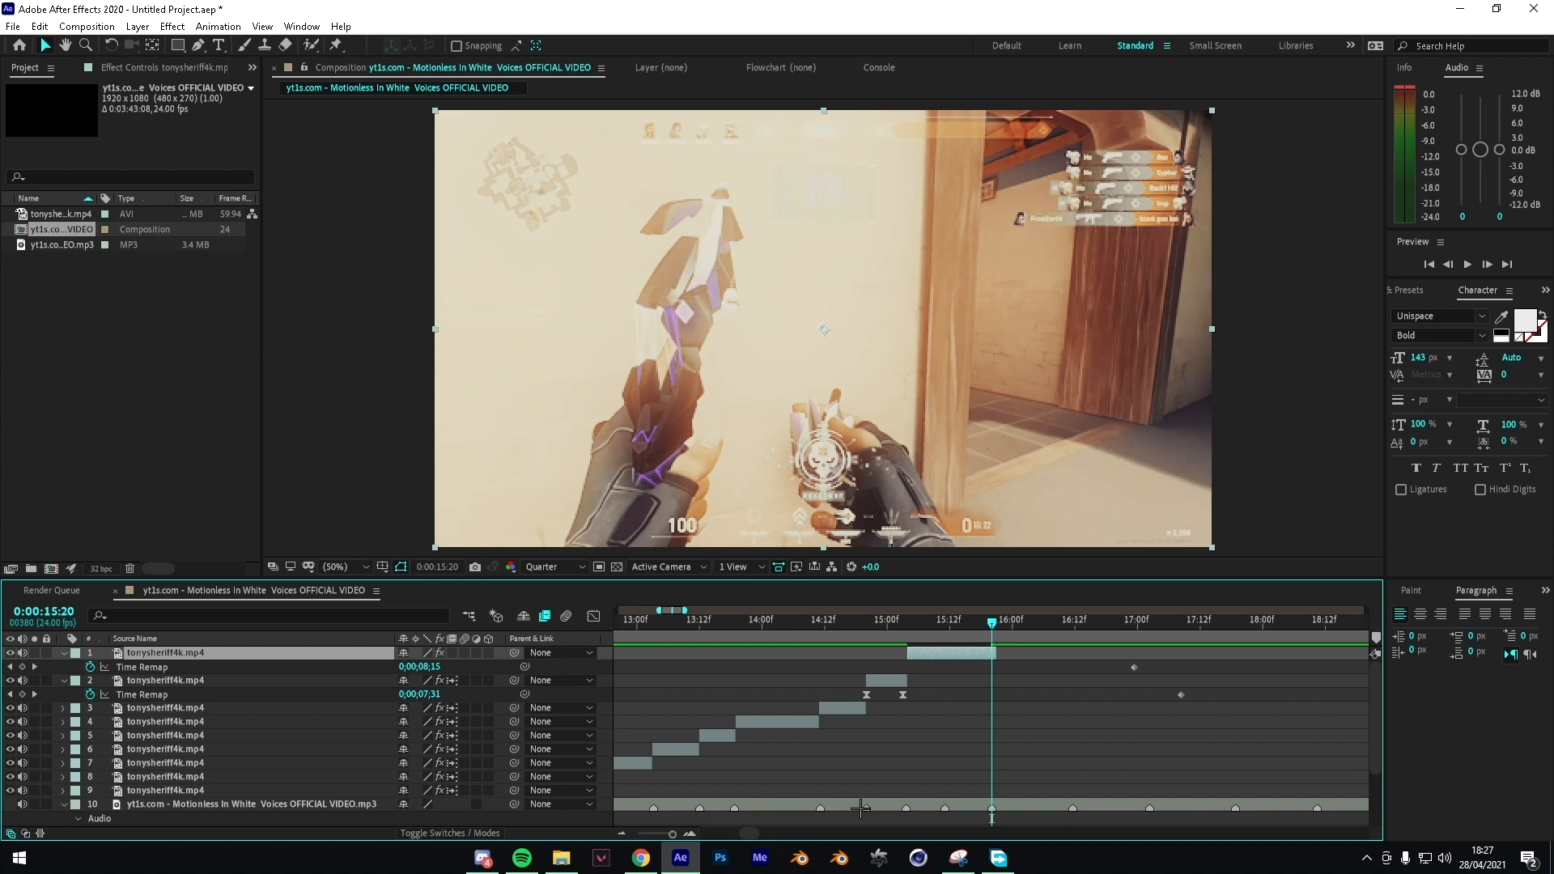
key("i")
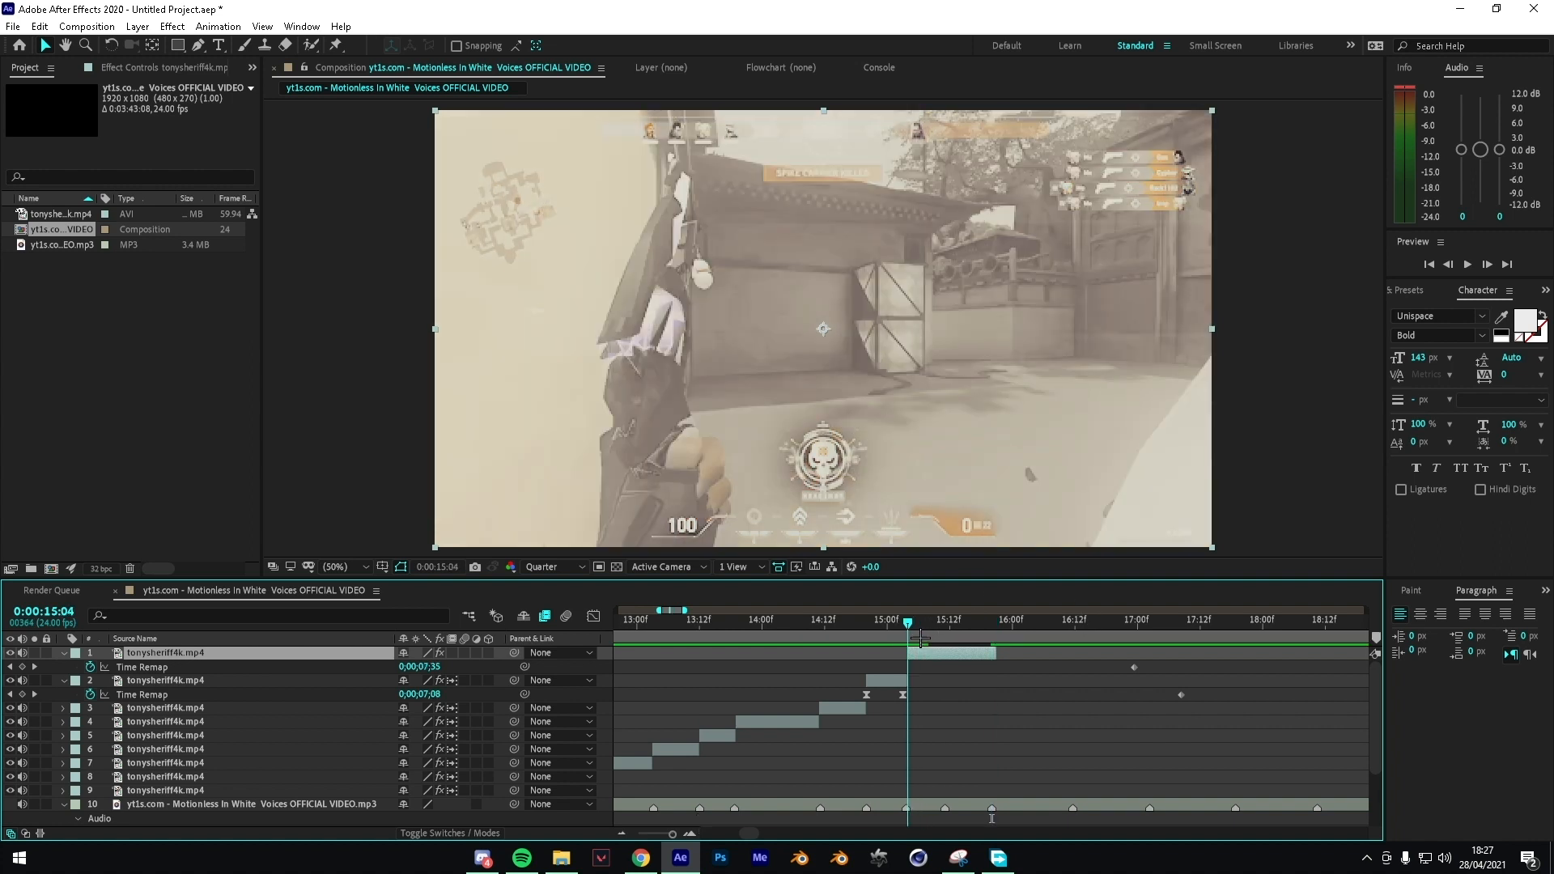
Step: Add layer 1 Time Remap keyframes at 0:00:15:04 and 0:00:15:20, set the second to 0;00;08;42, and Easy Ease both
left_click(22, 667)
left_click_drag(932, 641, 1003, 636)
left_click_drag(436, 668, 461, 642)
left_click_drag(1058, 681, 833, 663)
key("F9")
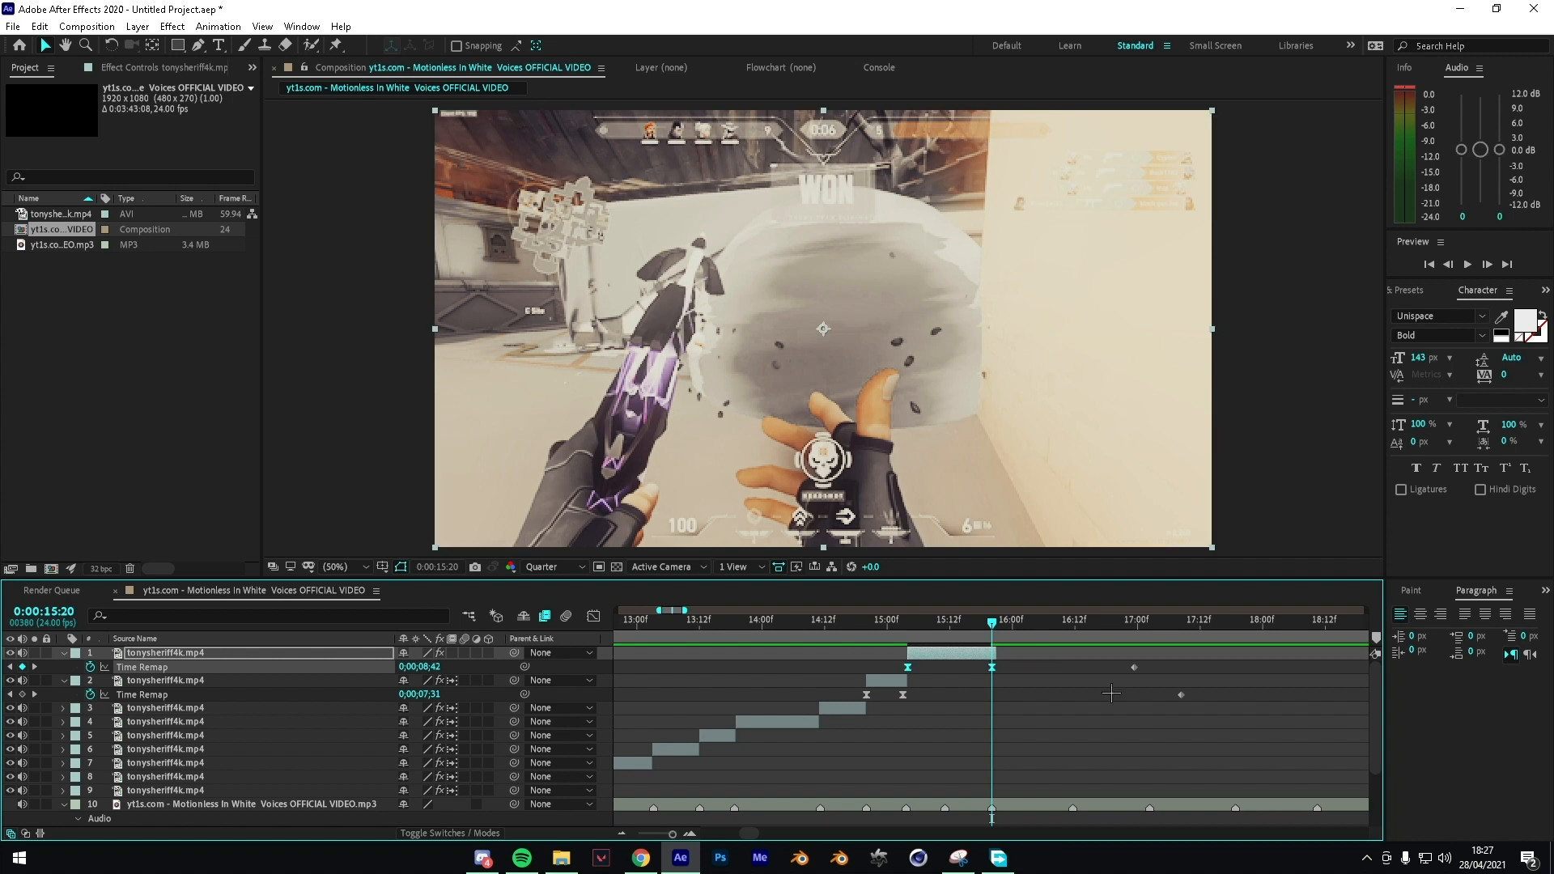
Step: Steepen layer 1's Time Remap curve out of the 0:00:15:04 keyframe and into the 0:00:15:20 keyframe in the Graph Editor
left_click(595, 616)
left_click(1013, 774)
left_click(907, 737)
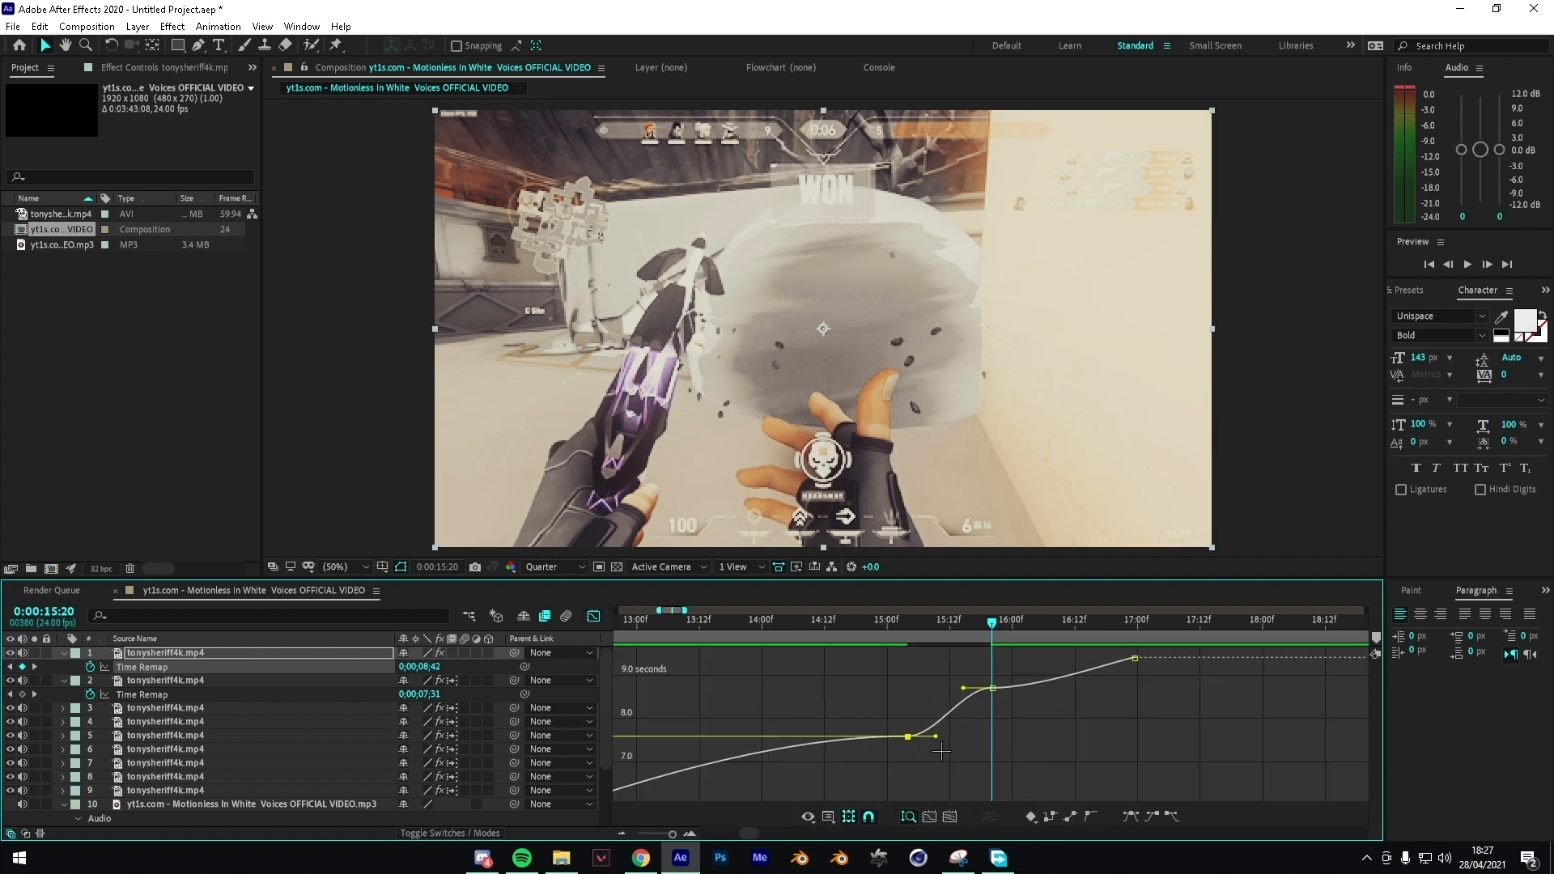
left_click_drag(936, 736, 917, 708)
left_click(992, 688)
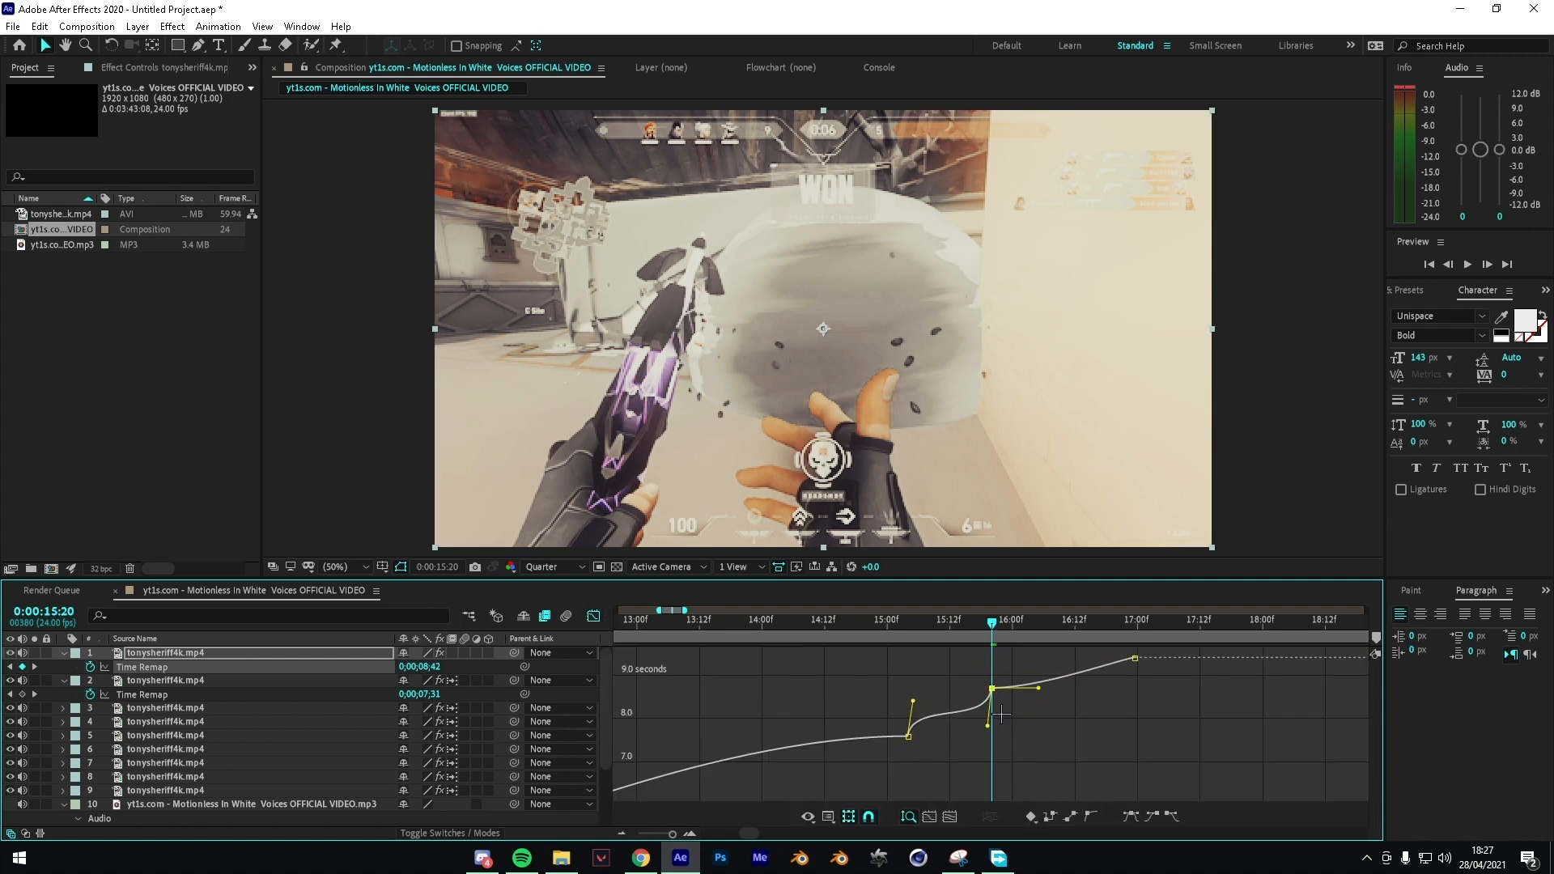
Step: Preview layer 1's speed ramp, replaying it from about 0:00:14:16 through the end of the clip
left_click(894, 645)
key("space")
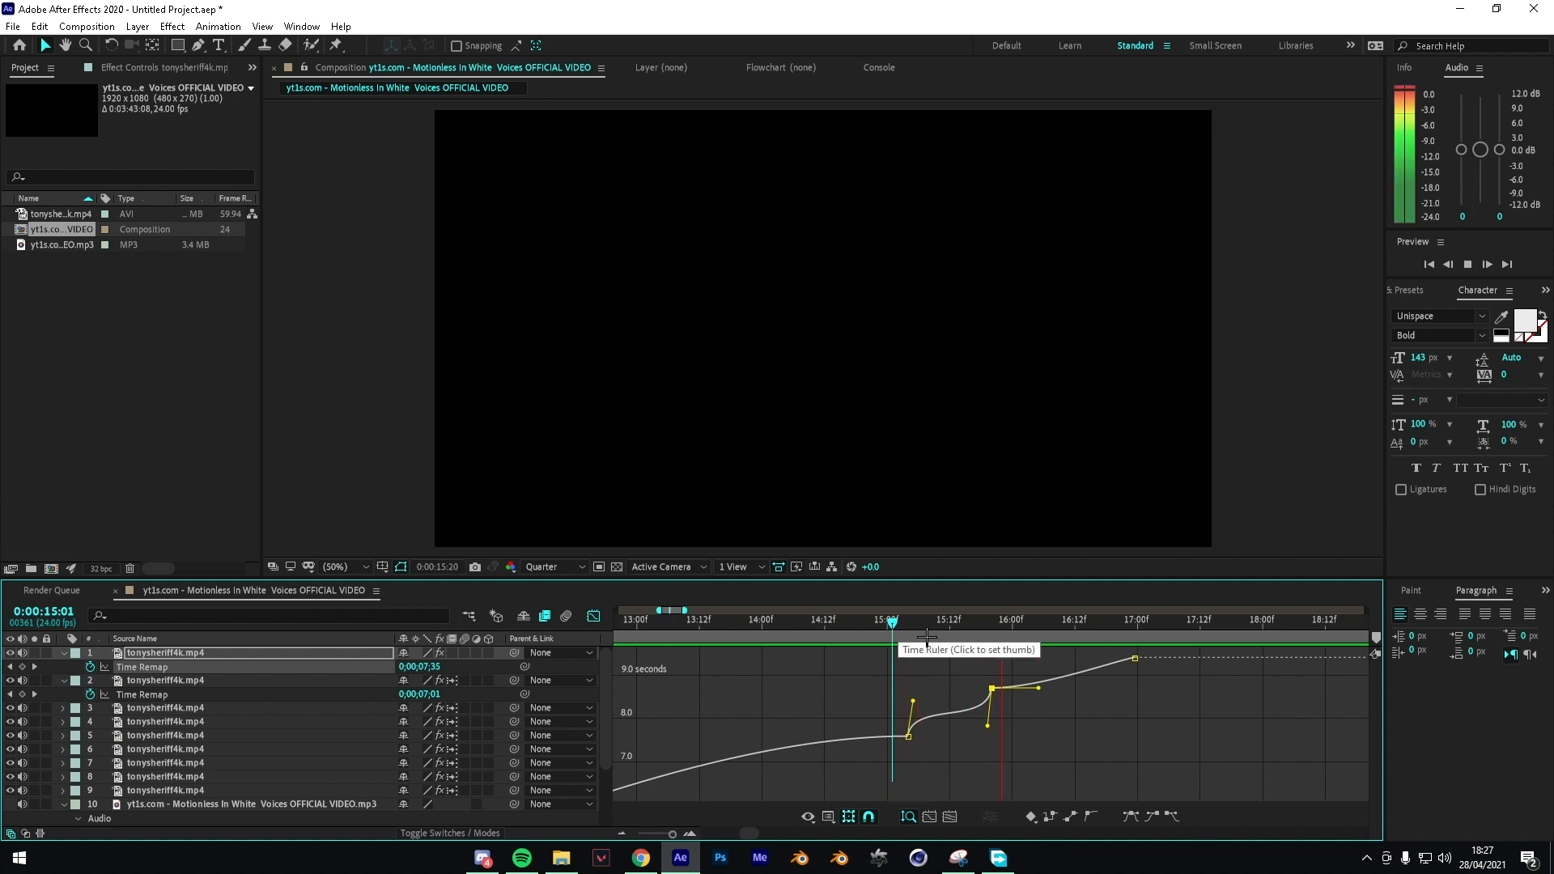
left_click(846, 637)
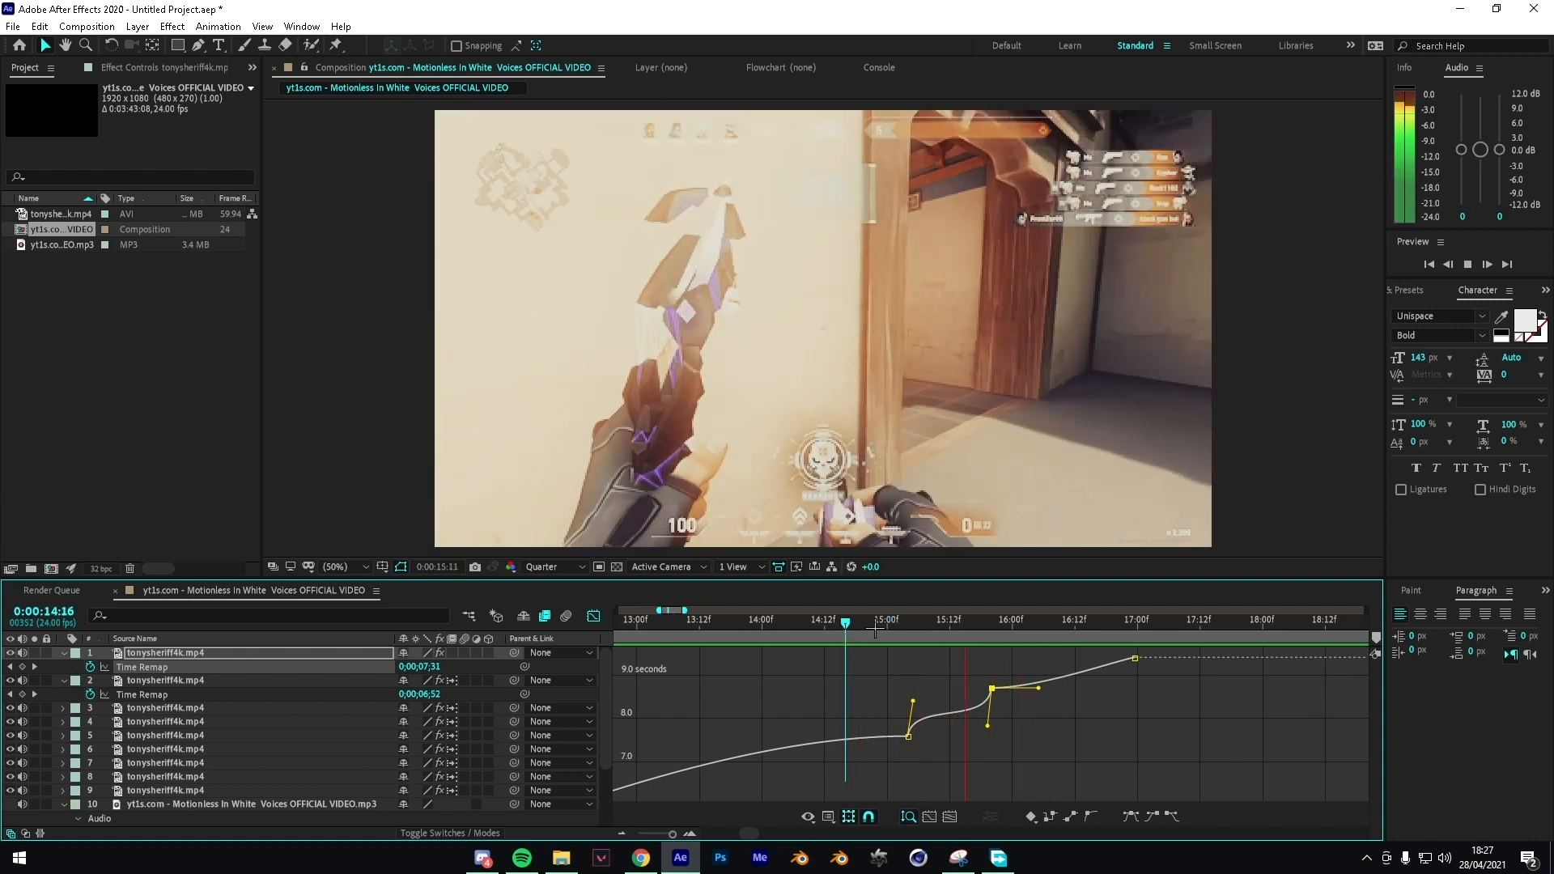
key("space")
left_click_drag(889, 633, 943, 628)
key("space")
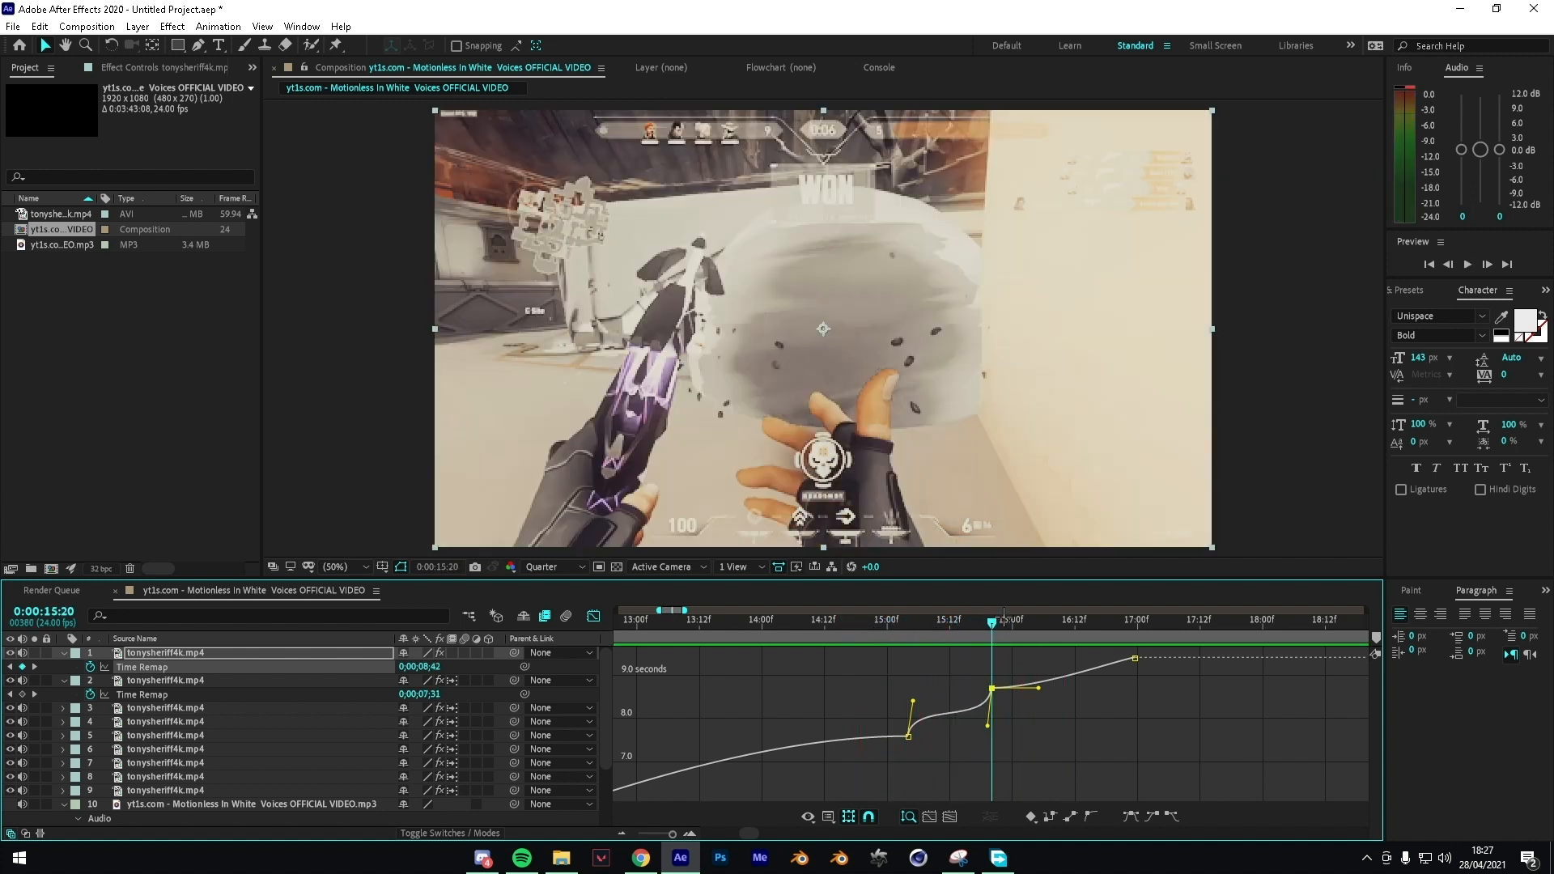
key("space")
Step: Change layer 1's Time Remap value at 0:00:15:20 to 0;00;09;24 and select both clip keyframes
left_click(593, 616)
left_click(993, 637)
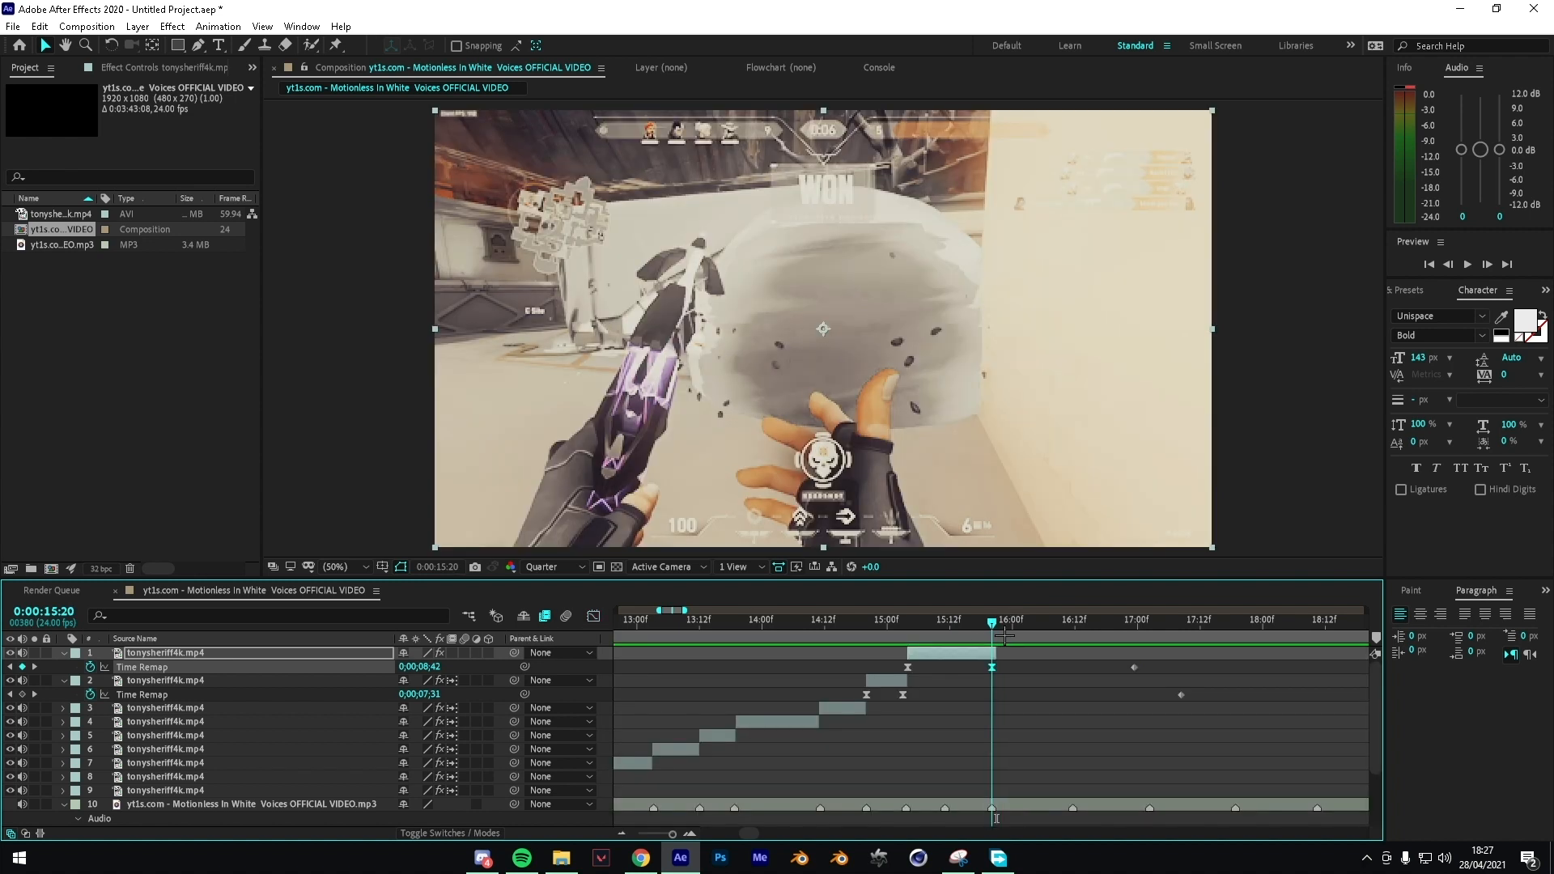
left_click_drag(435, 667, 460, 662)
left_click_drag(1024, 690, 839, 662)
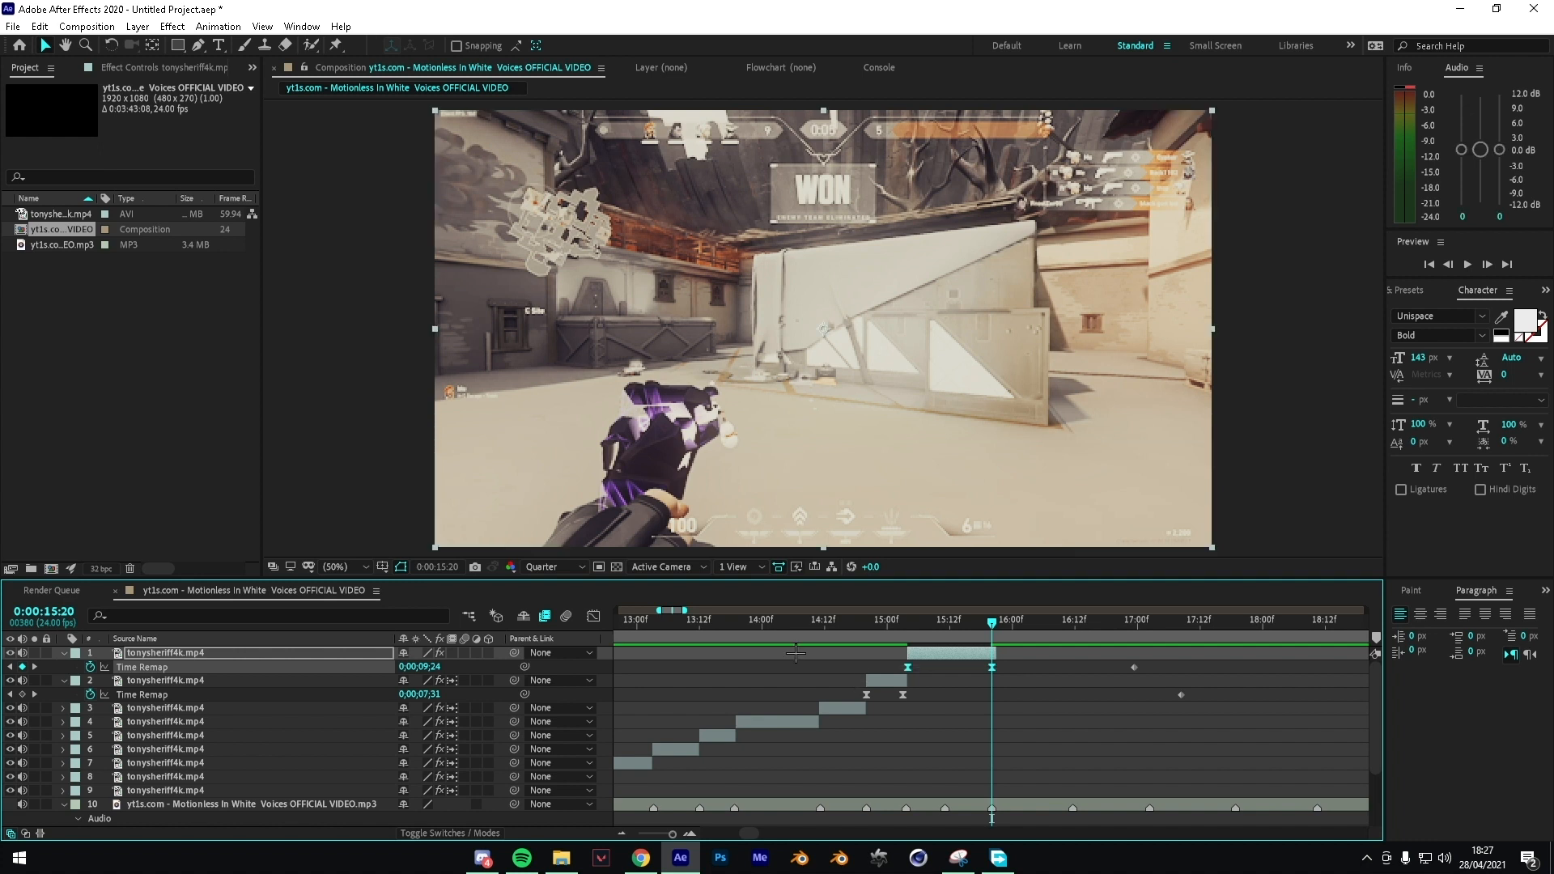
Step: Reshape layer 1's Time Remap curve with longer, near-vertical handles at the 0:00:15:04 and 0:00:15:20 keyframes
left_click(593, 616)
left_click(991, 658)
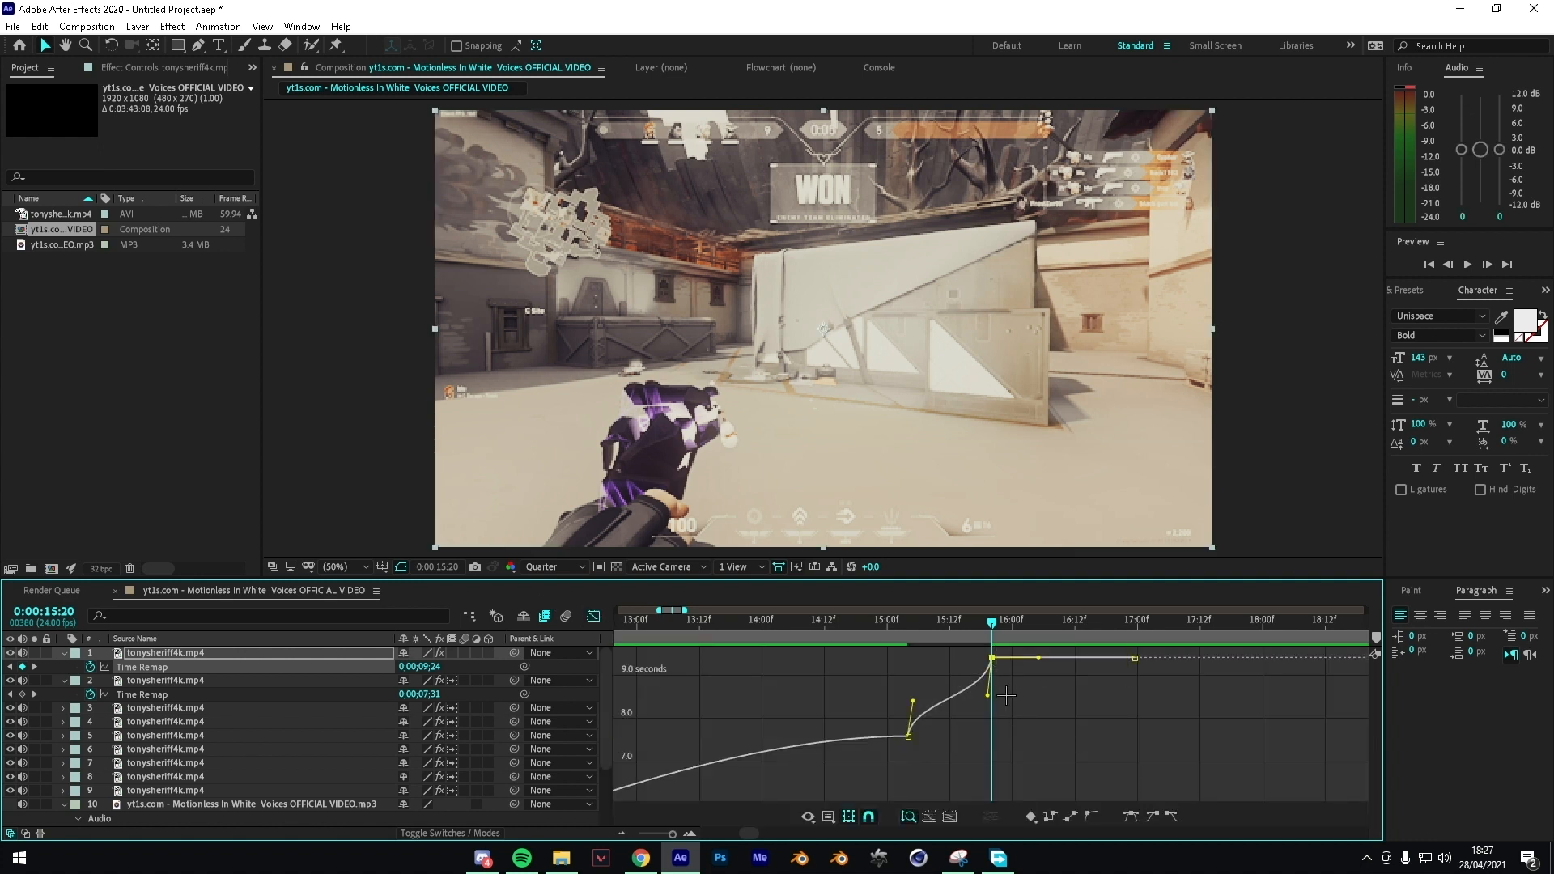
left_click_drag(989, 697, 1024, 735)
left_click_drag(913, 701, 910, 686)
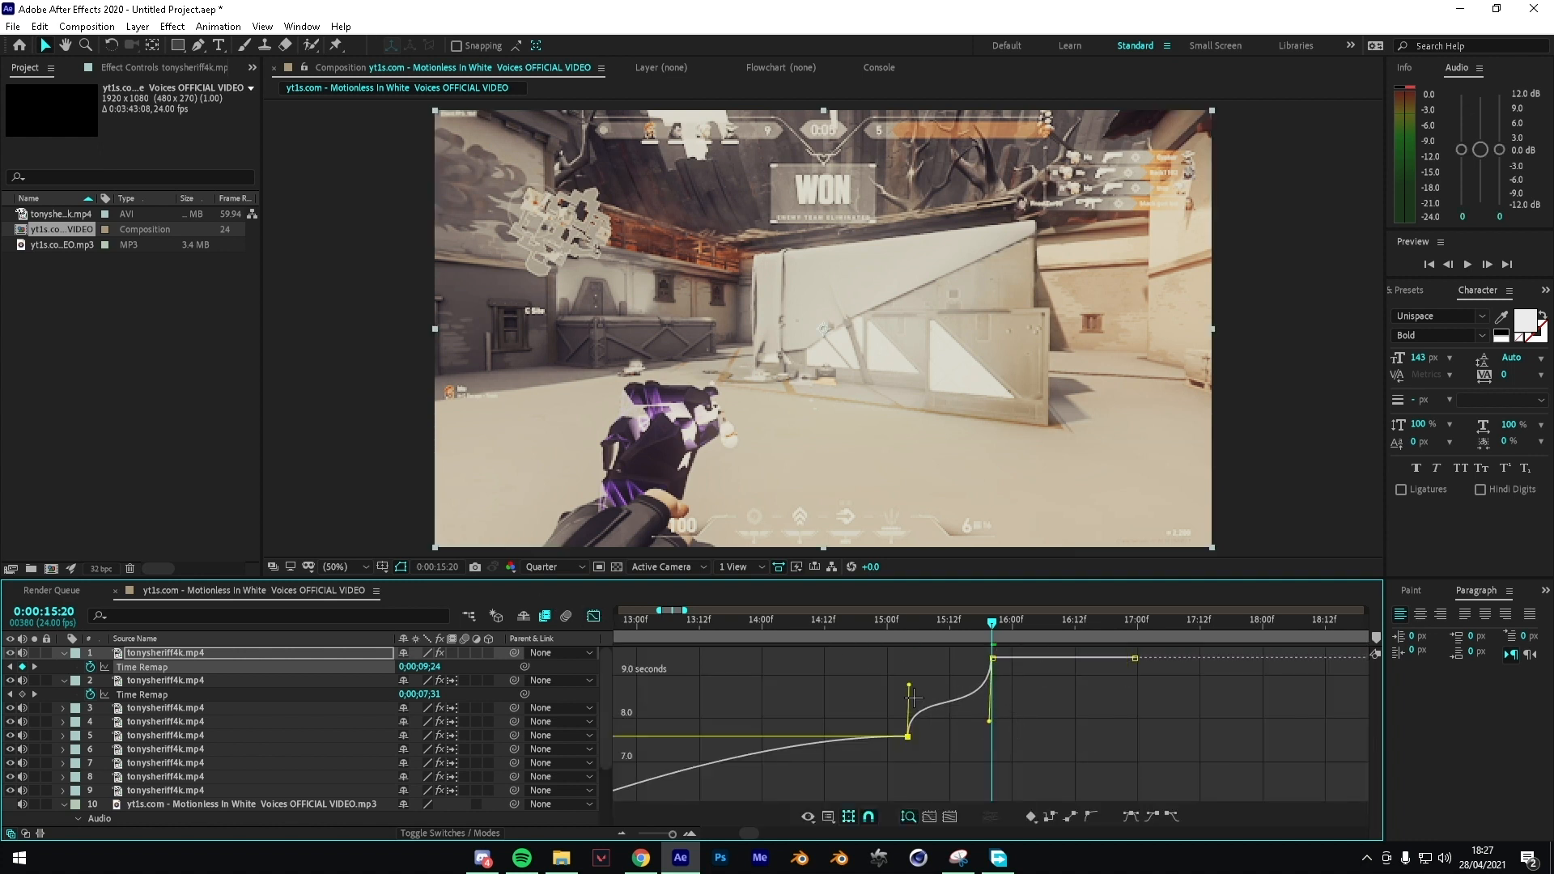
left_click_drag(989, 721, 987, 714)
Step: Preview the reshaped ramp from 0:00:14:15 and inspect the frames around 0:00:15:12 in the middle of layer 1
left_click_drag(860, 623, 840, 623)
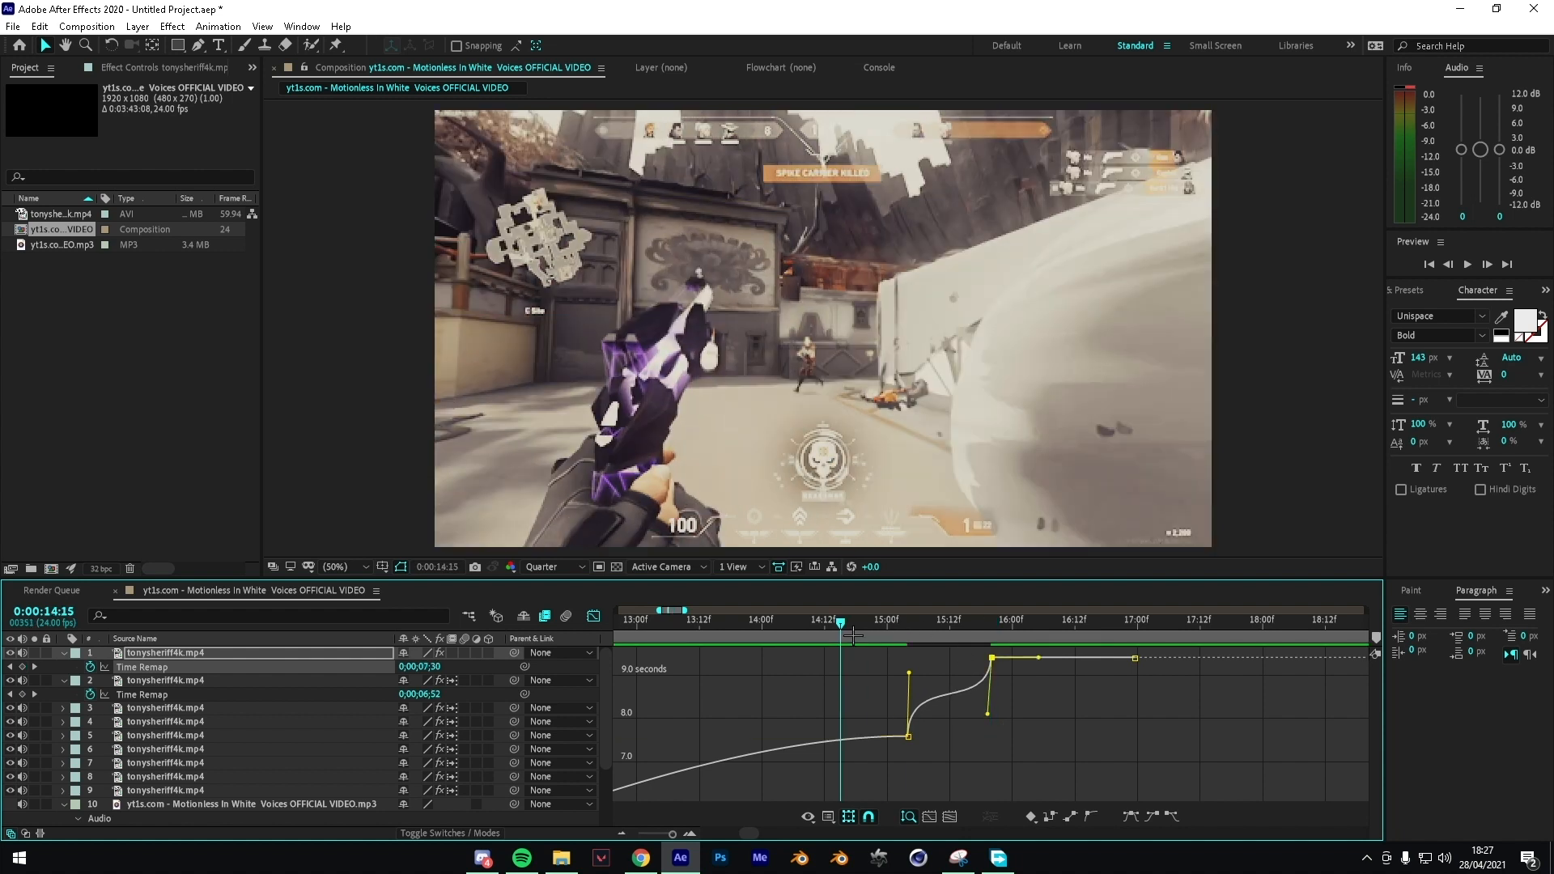
key("space")
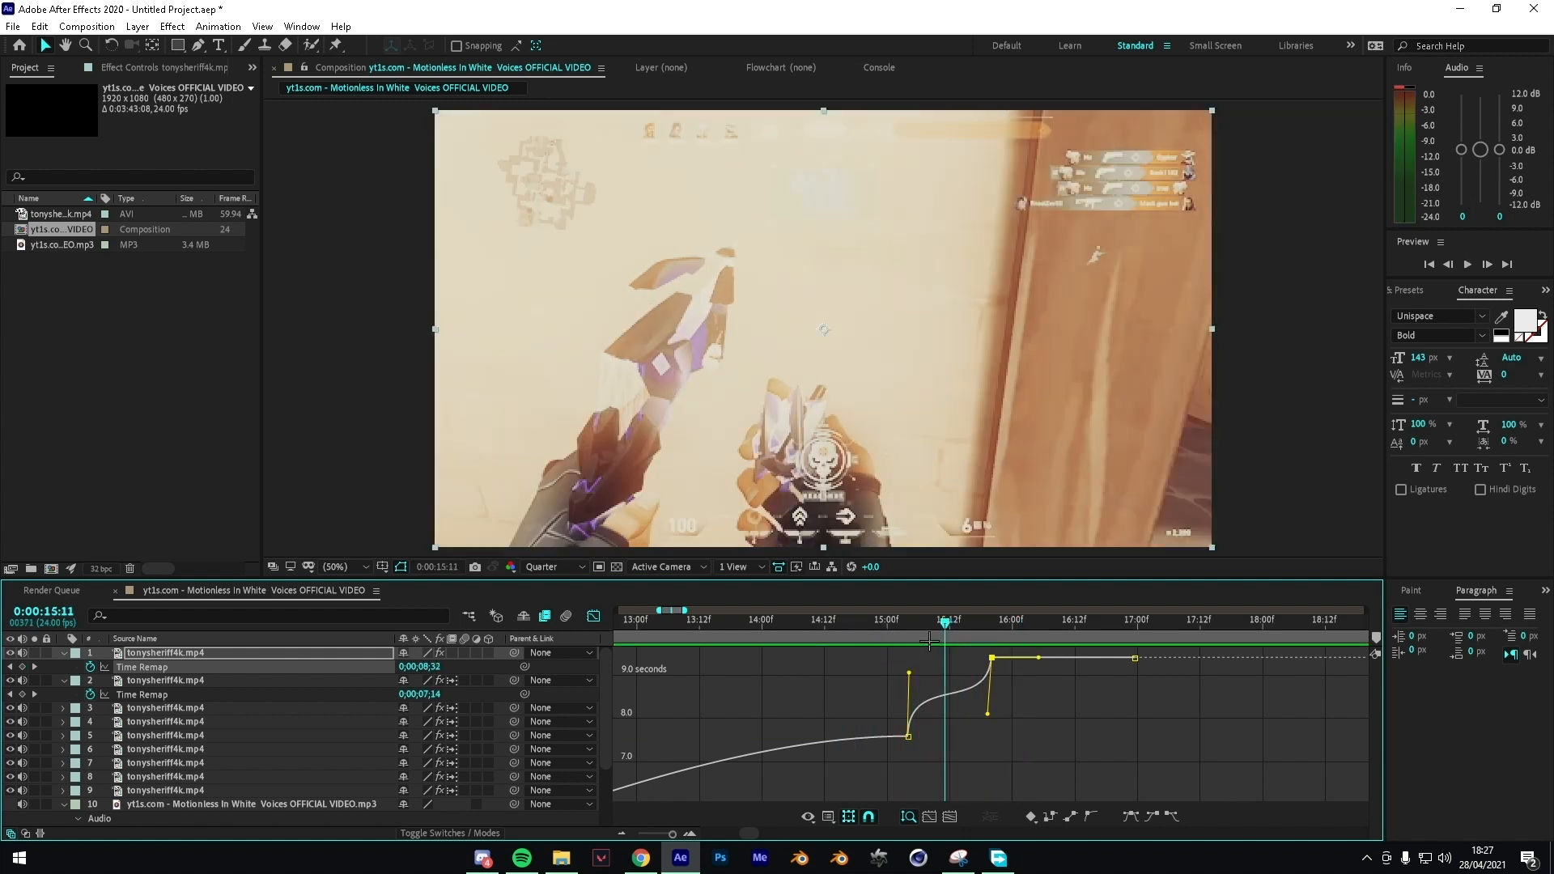
left_click_drag(960, 636, 945, 635)
key("Page_Down")
Step: Fine-tune the handles of layer 1's Time Remap curve to flatten its middle section around 0:00:15:12
left_click(689, 833)
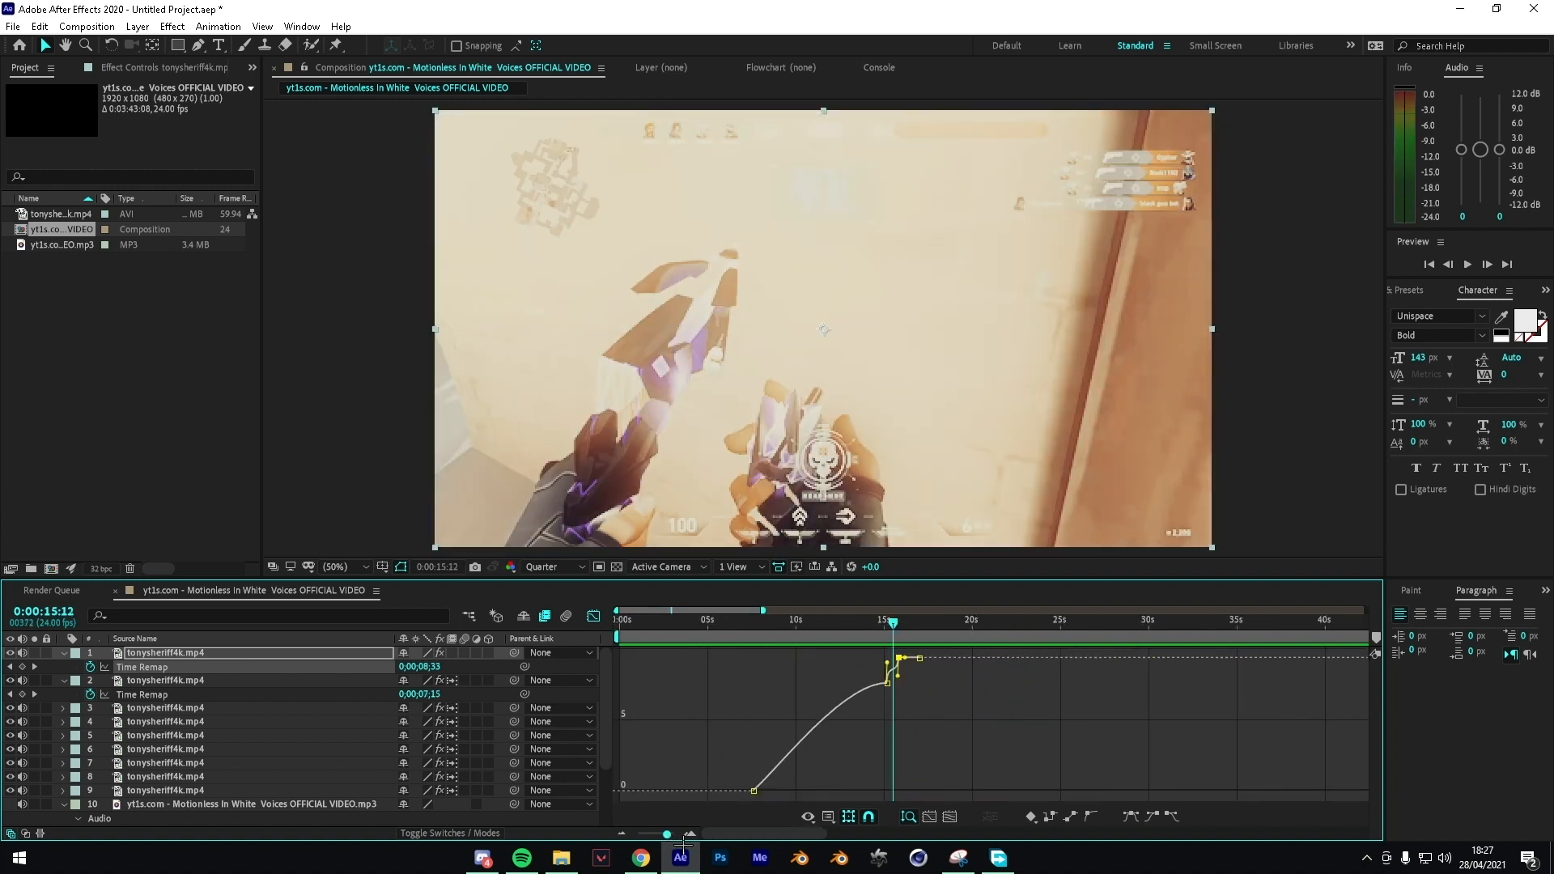
left_click(690, 833)
left_click_drag(673, 834, 673, 834)
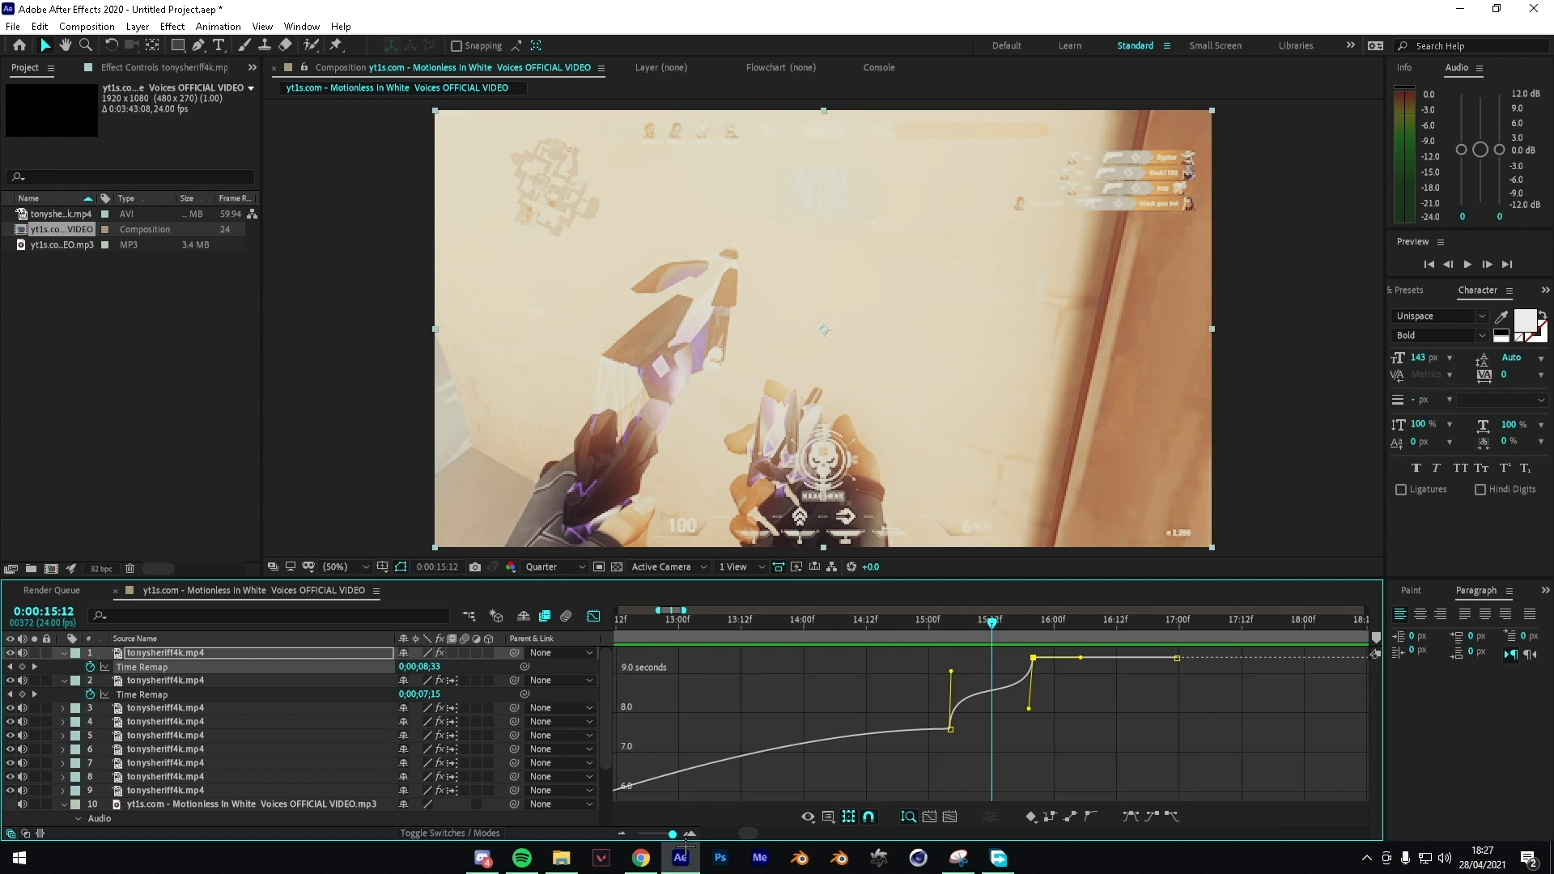
left_click(690, 834)
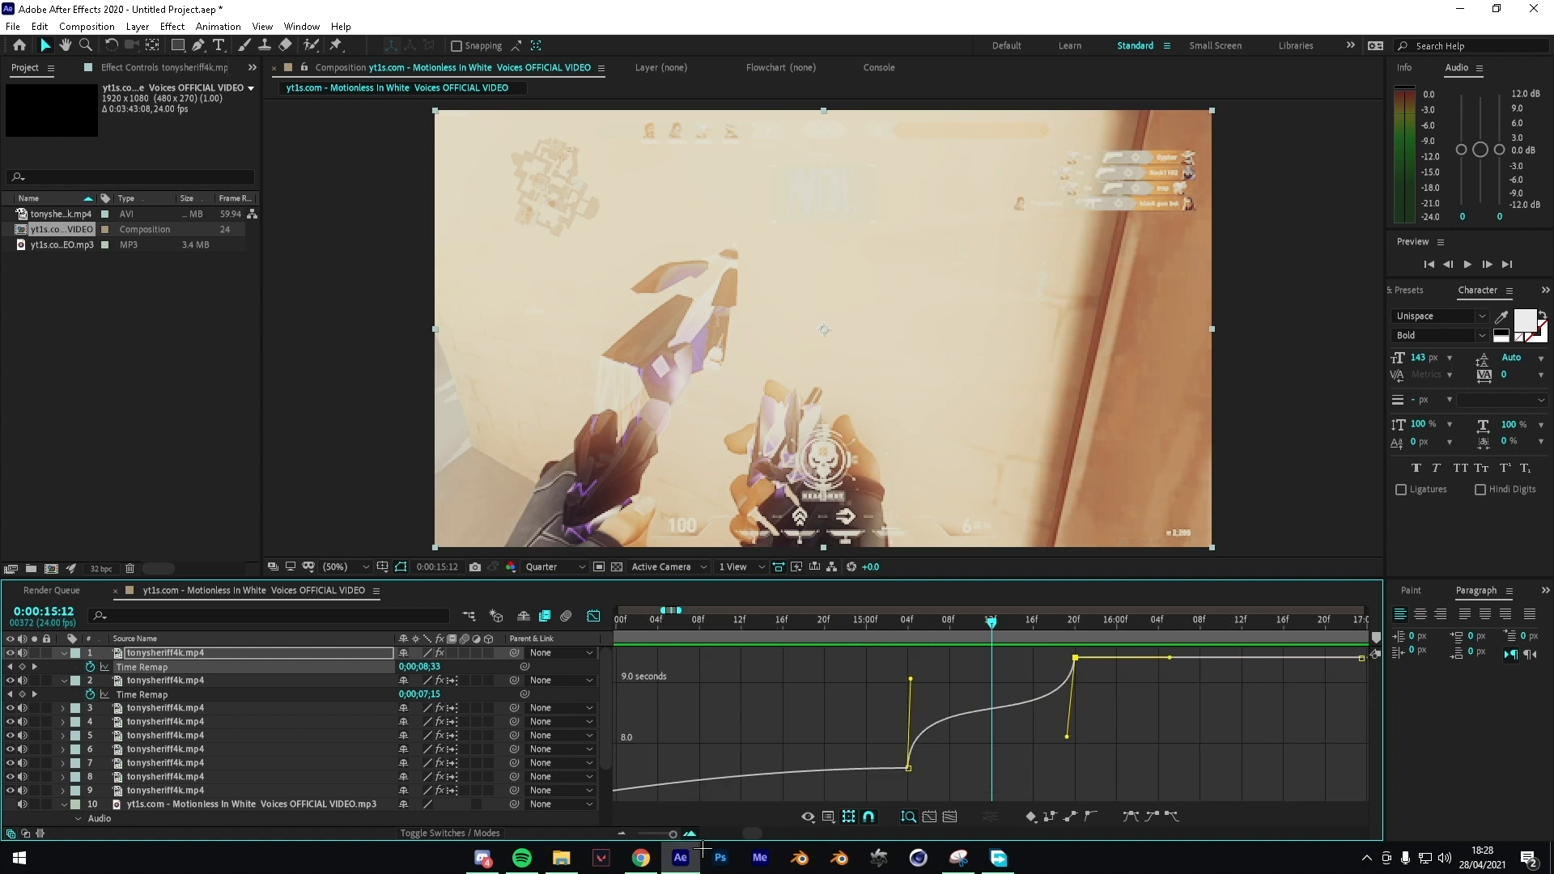
left_click(690, 834)
left_click_drag(1142, 751, 1209, 781)
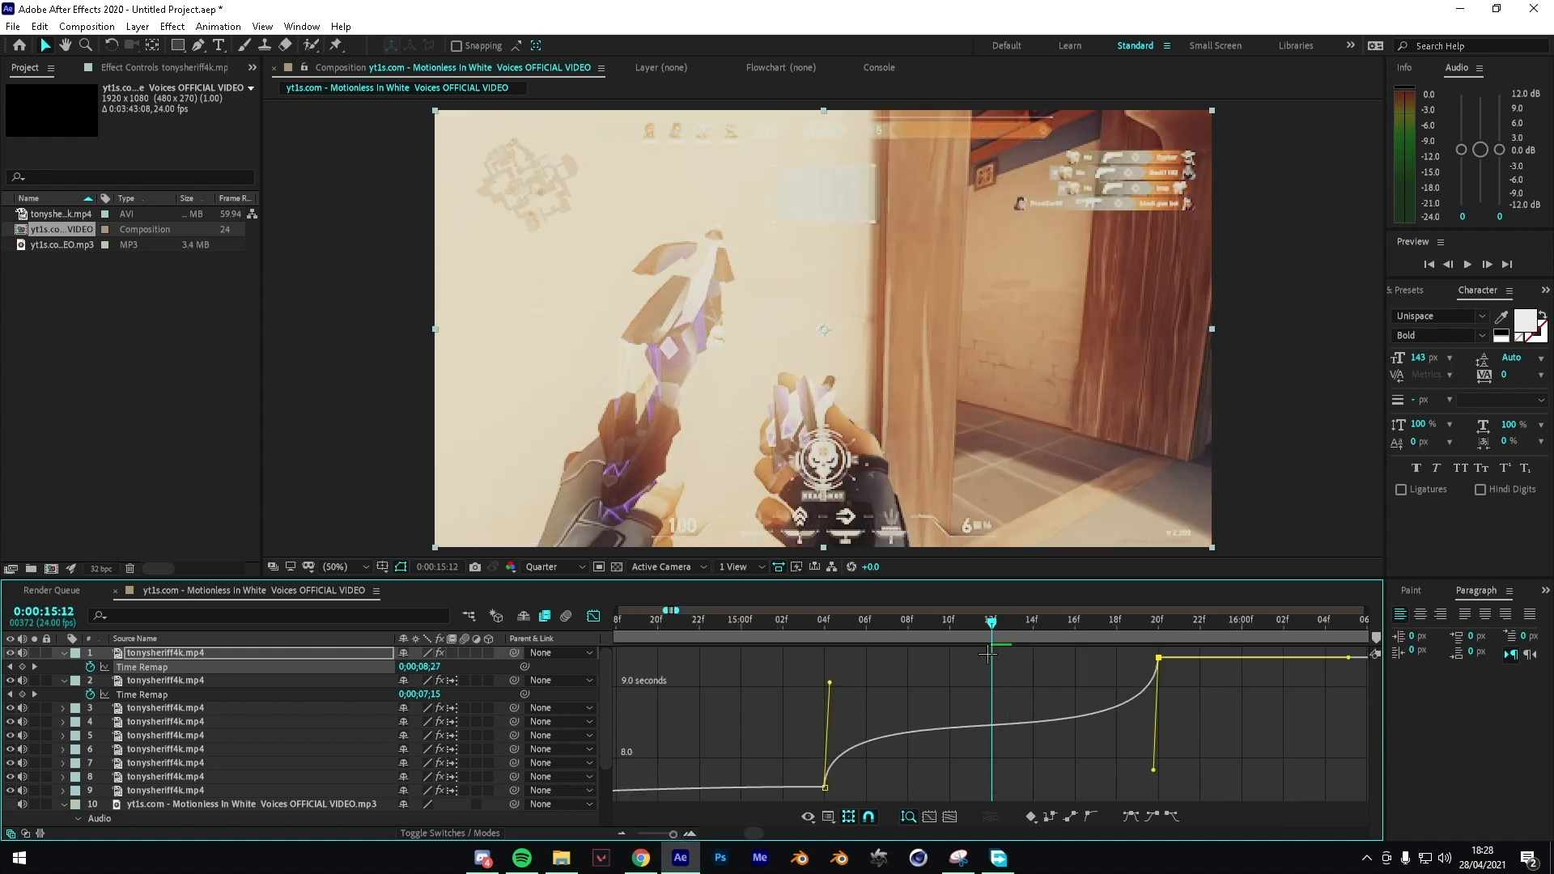
Step: Preview the fine-tuned speed ramp from before layer 1's start through its end
key("space")
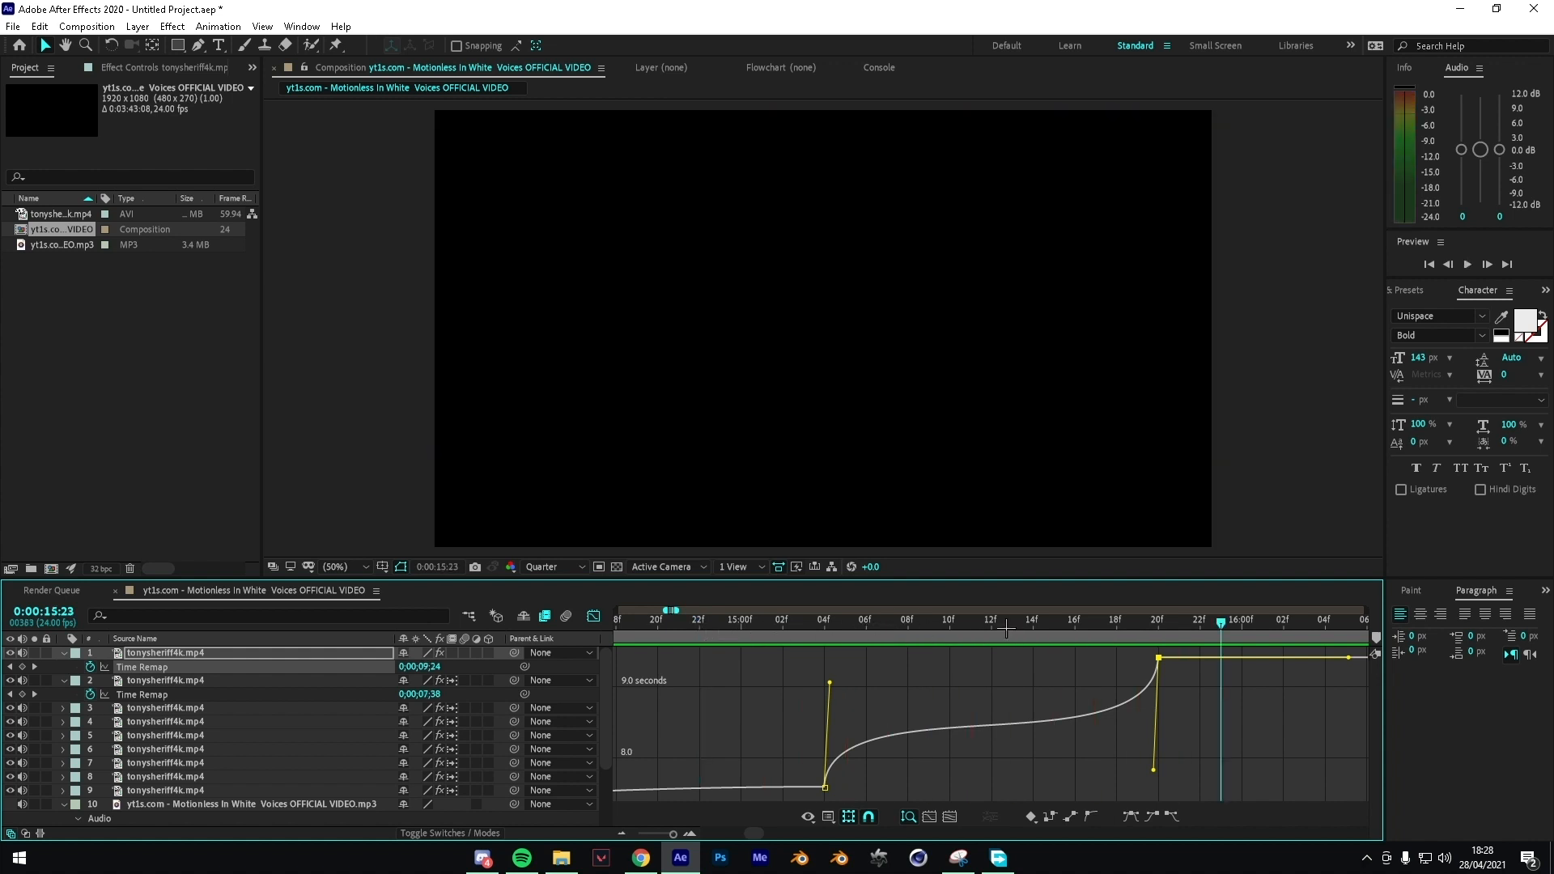
left_click_drag(742, 627, 722, 627)
key("space")
key("space")
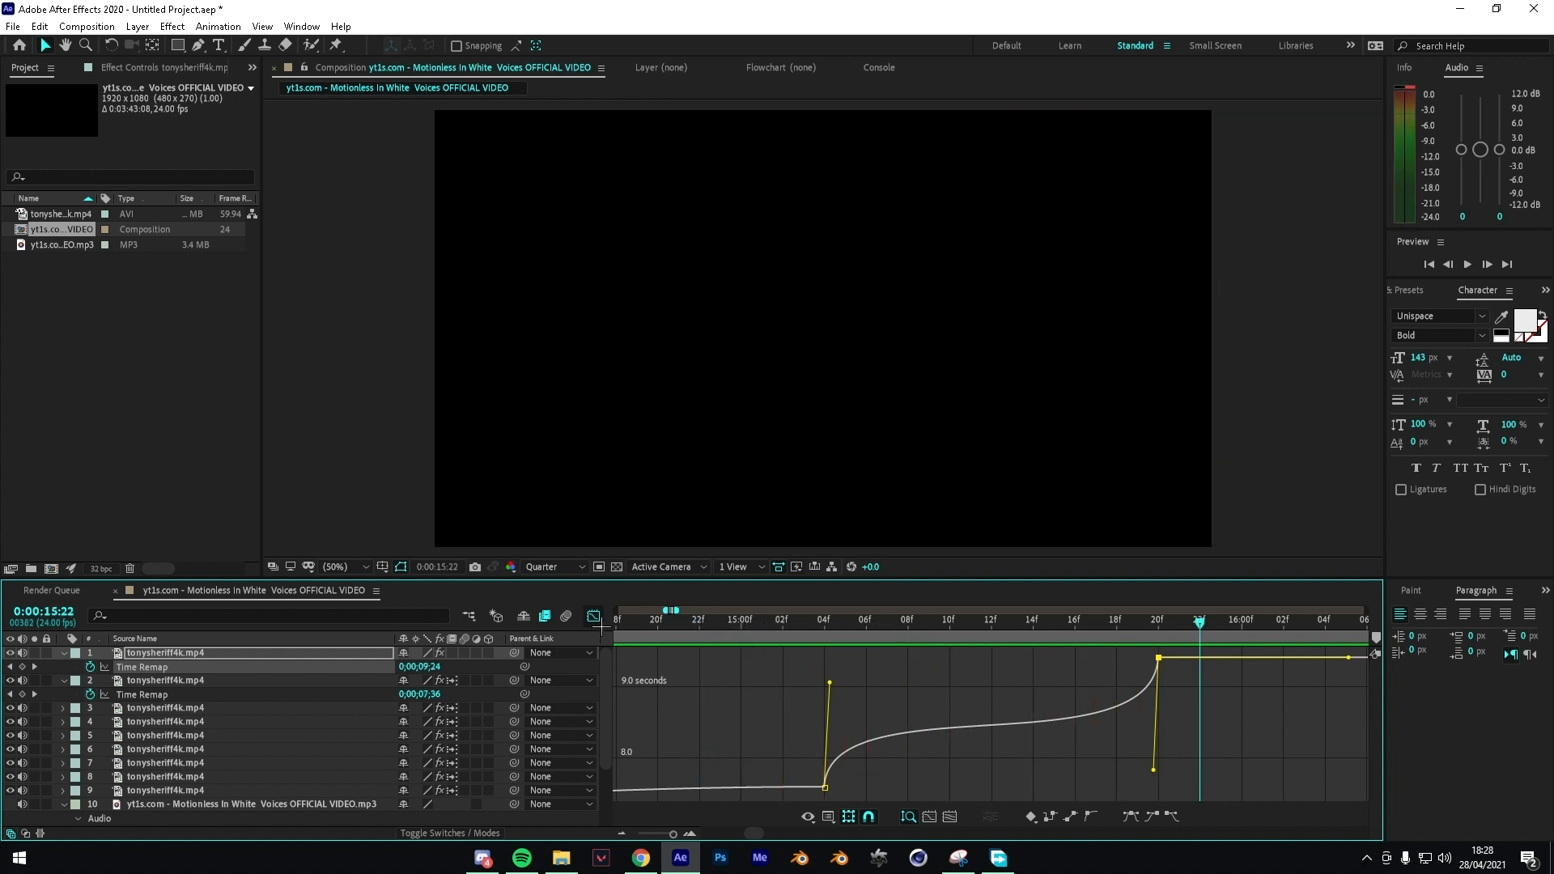
Step: Close the Graph Editor and collapse the Time Remap properties of layers 1 and 2
left_click(593, 617)
left_click_drag(672, 834, 669, 833)
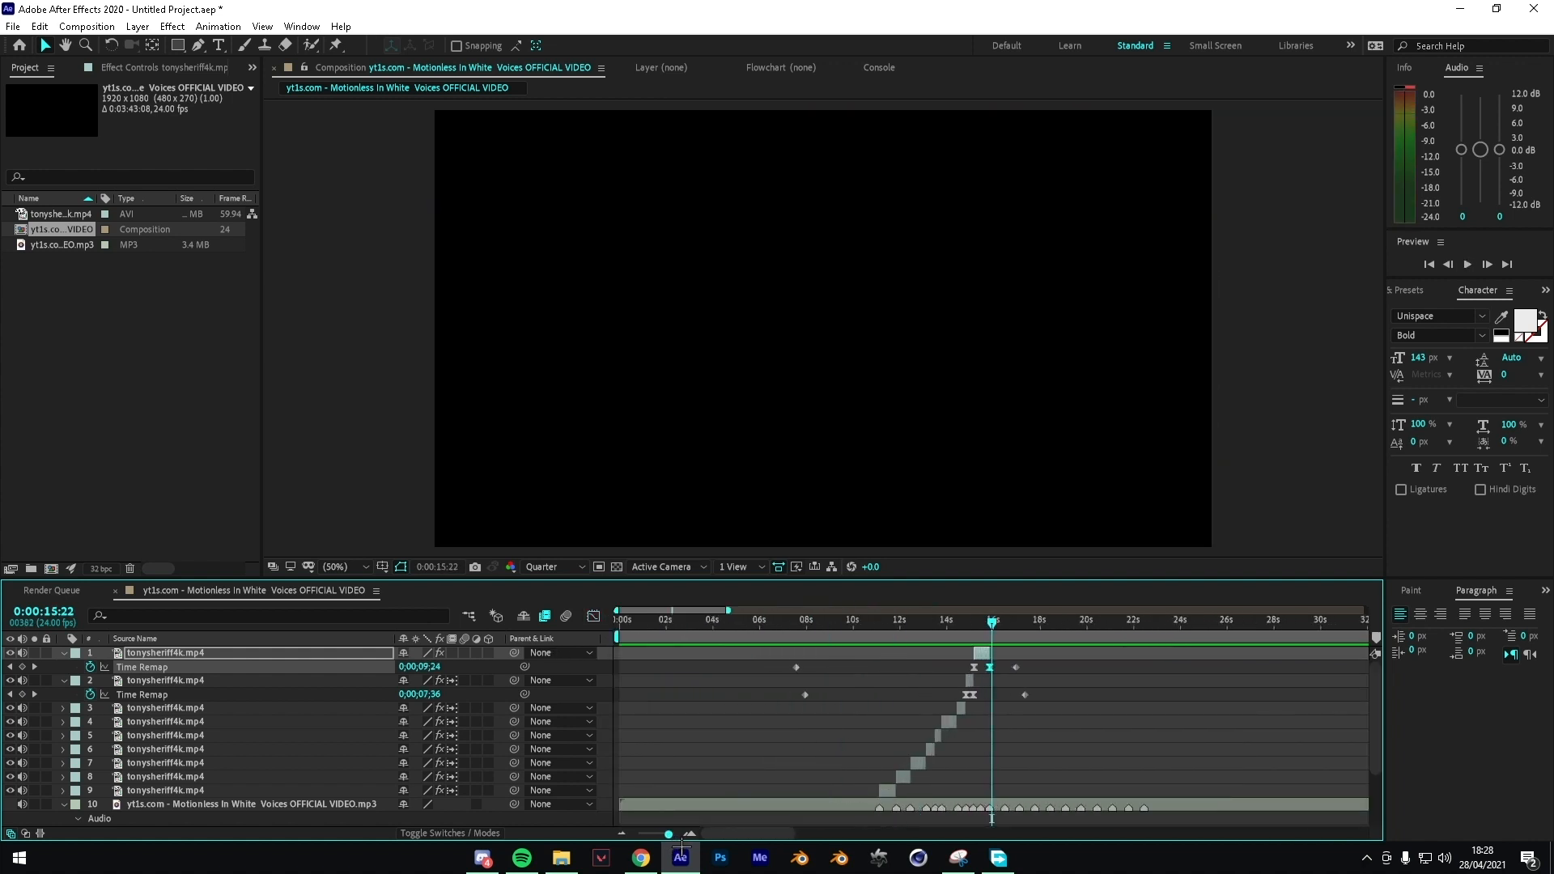
left_click(64, 654)
left_click(64, 667)
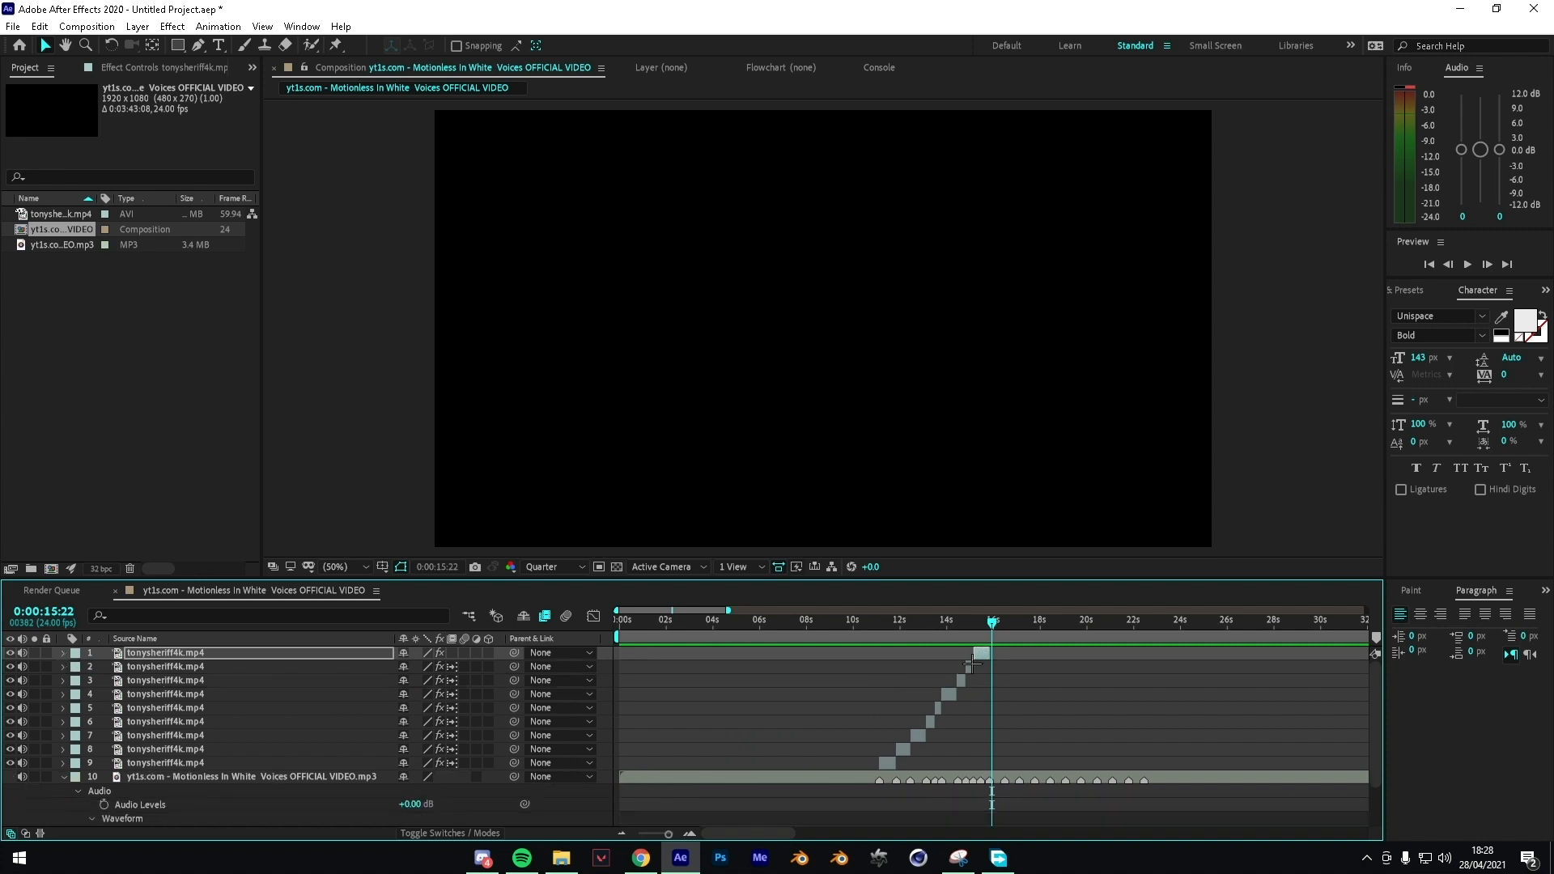
Step: Preview the whole clip sequence from 0:00:09:14 past the last clip, and replay part of it
left_click(843, 627)
key("space")
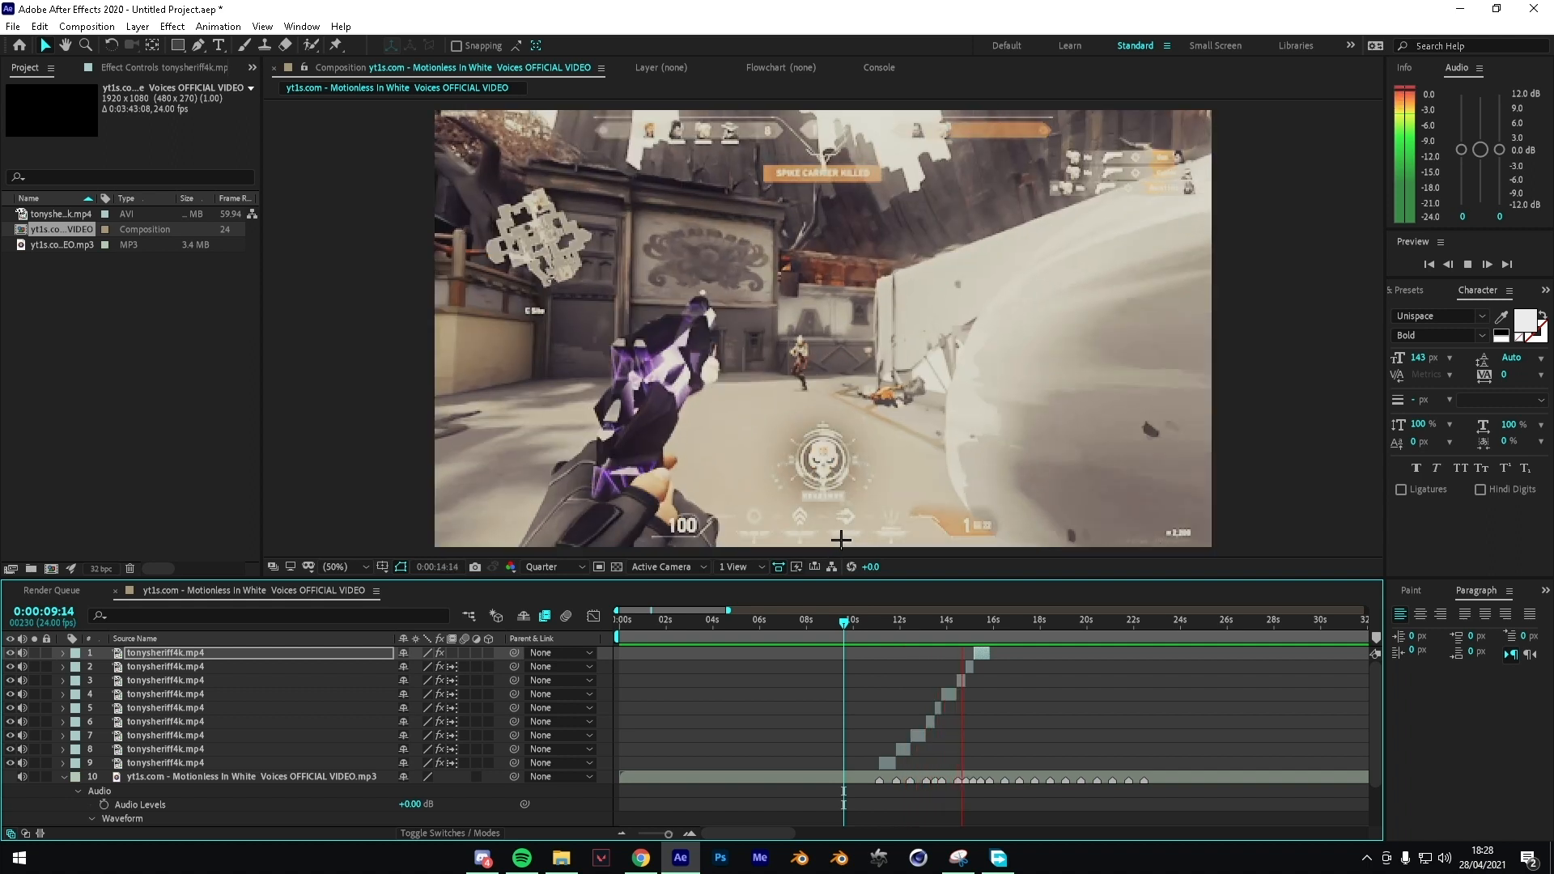
key("space")
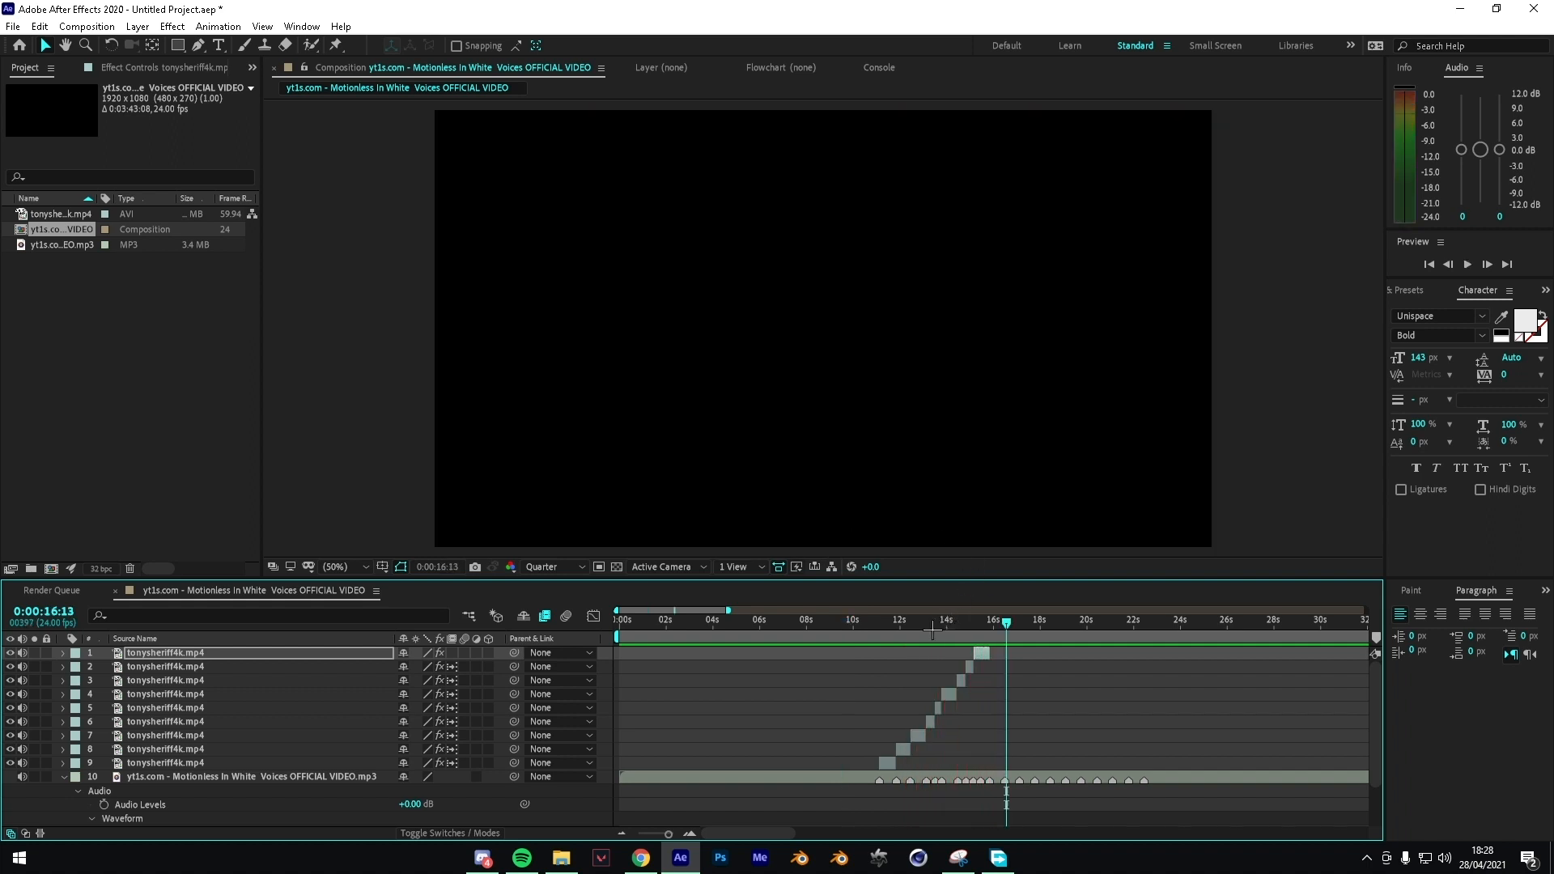
left_click_drag(893, 620, 939, 545)
key("space")
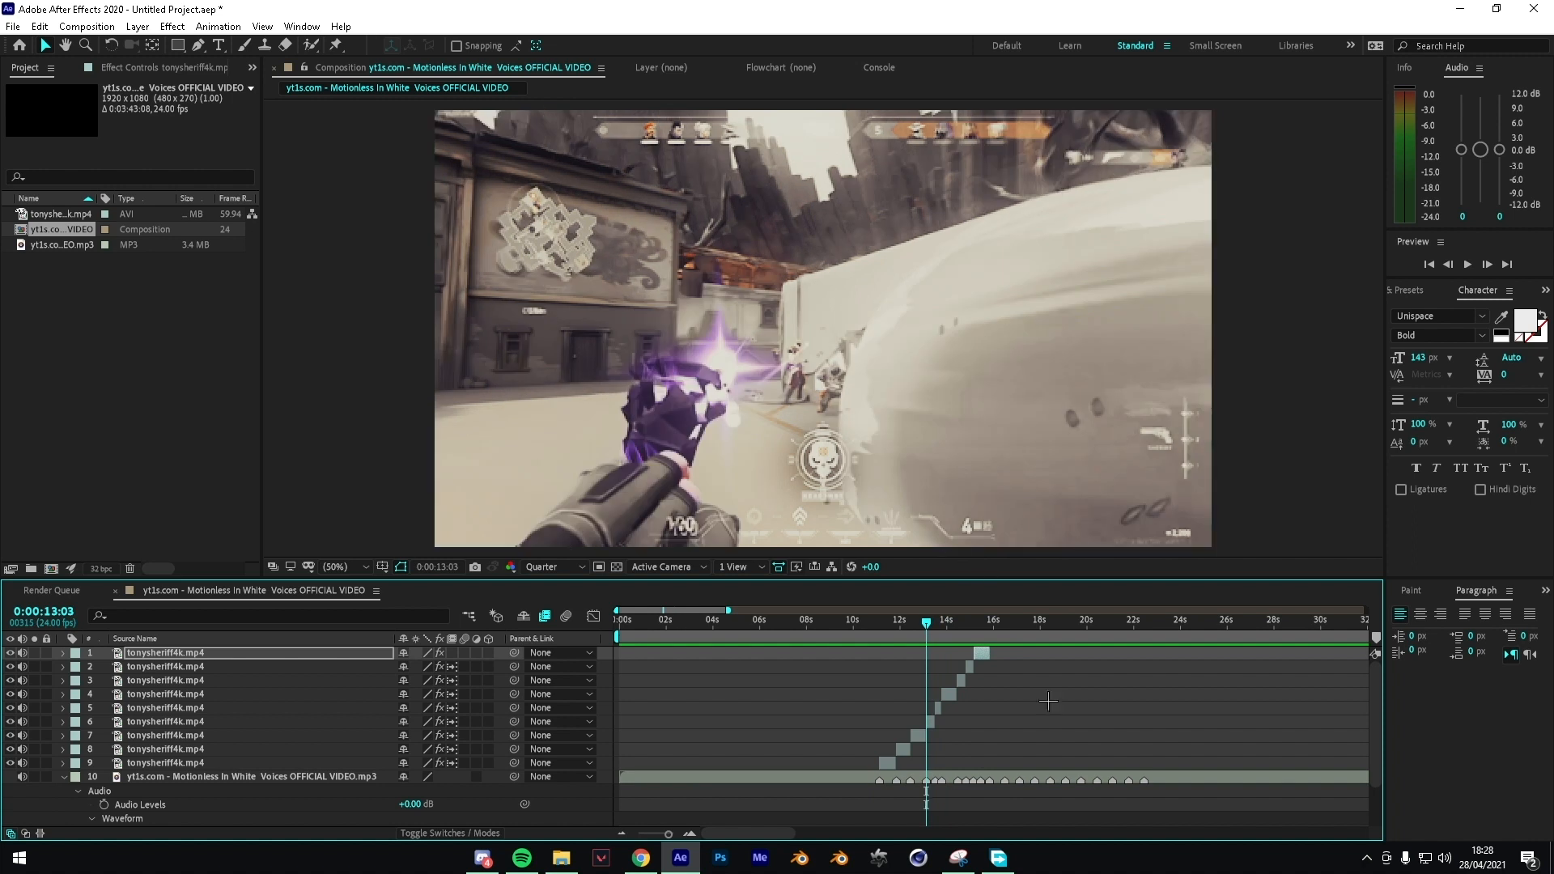
Step: Add an adjustment layer above all the gameplay clips and rename it p/c
left_click(1048, 702)
left_click_drag(914, 625, 941, 626)
left_click(983, 654)
left_click(996, 711)
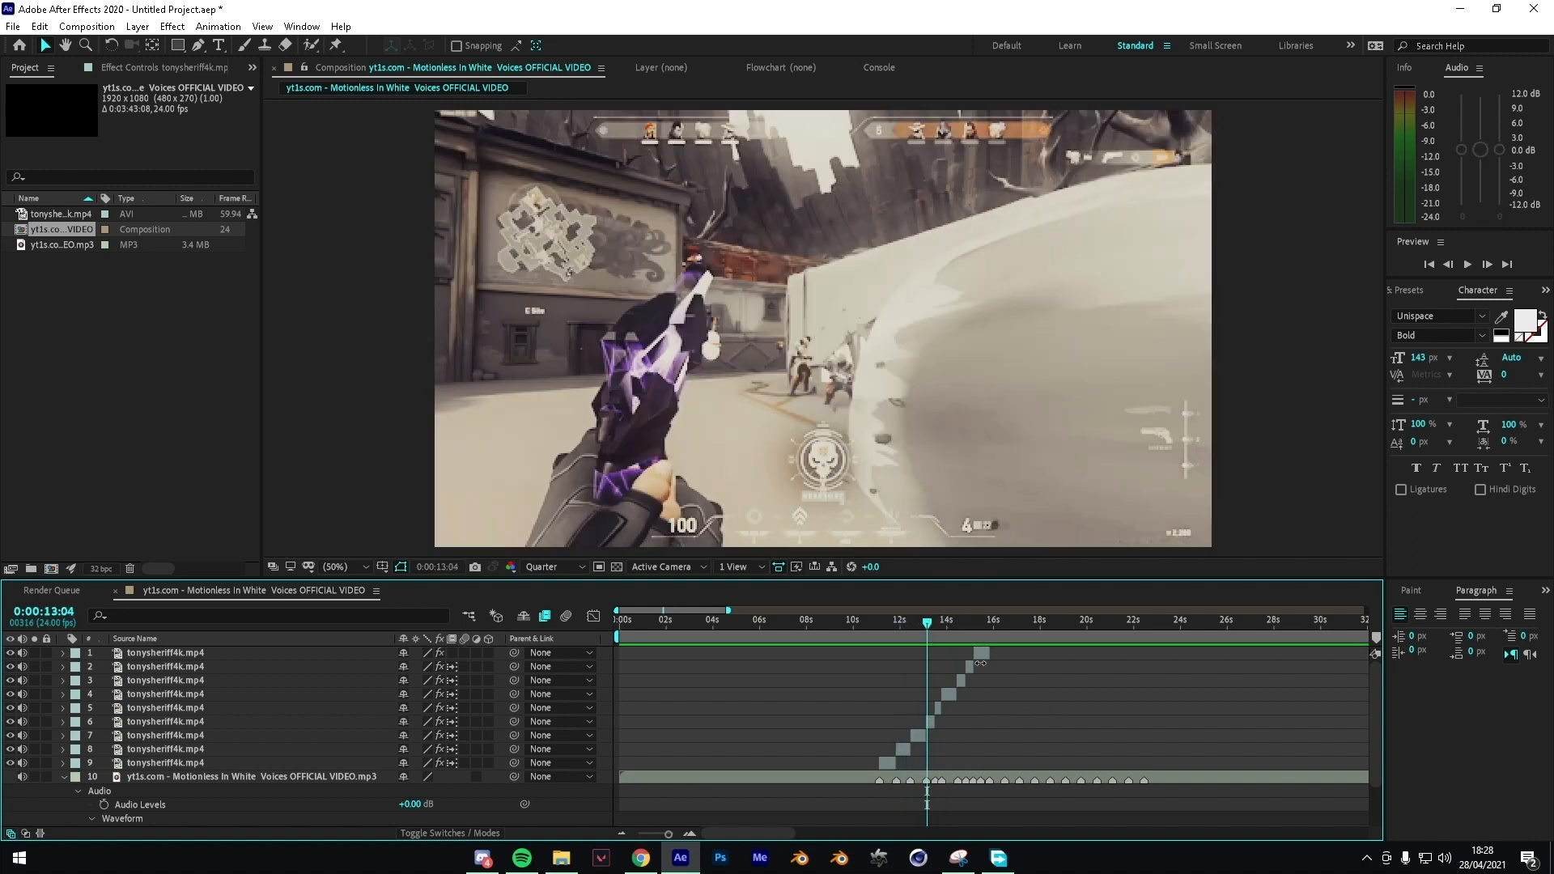
left_click(983, 652)
mouse_move(927, 645)
left_mouse_down()
mouse_move(902, 646)
mouse_move(923, 647)
left_mouse_up()
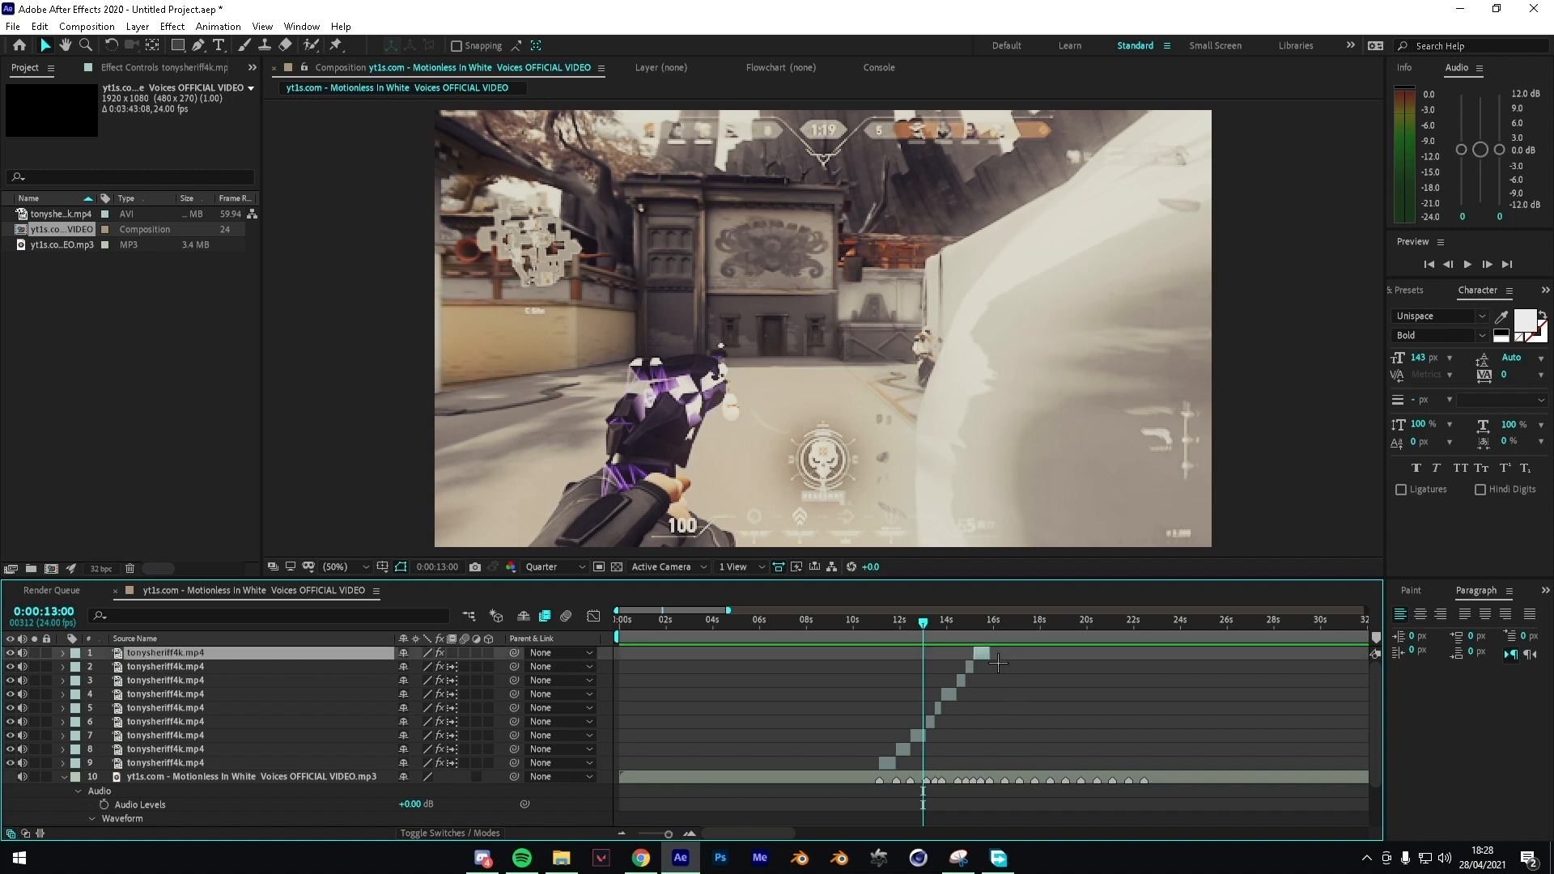
key("ctrl+alt+y")
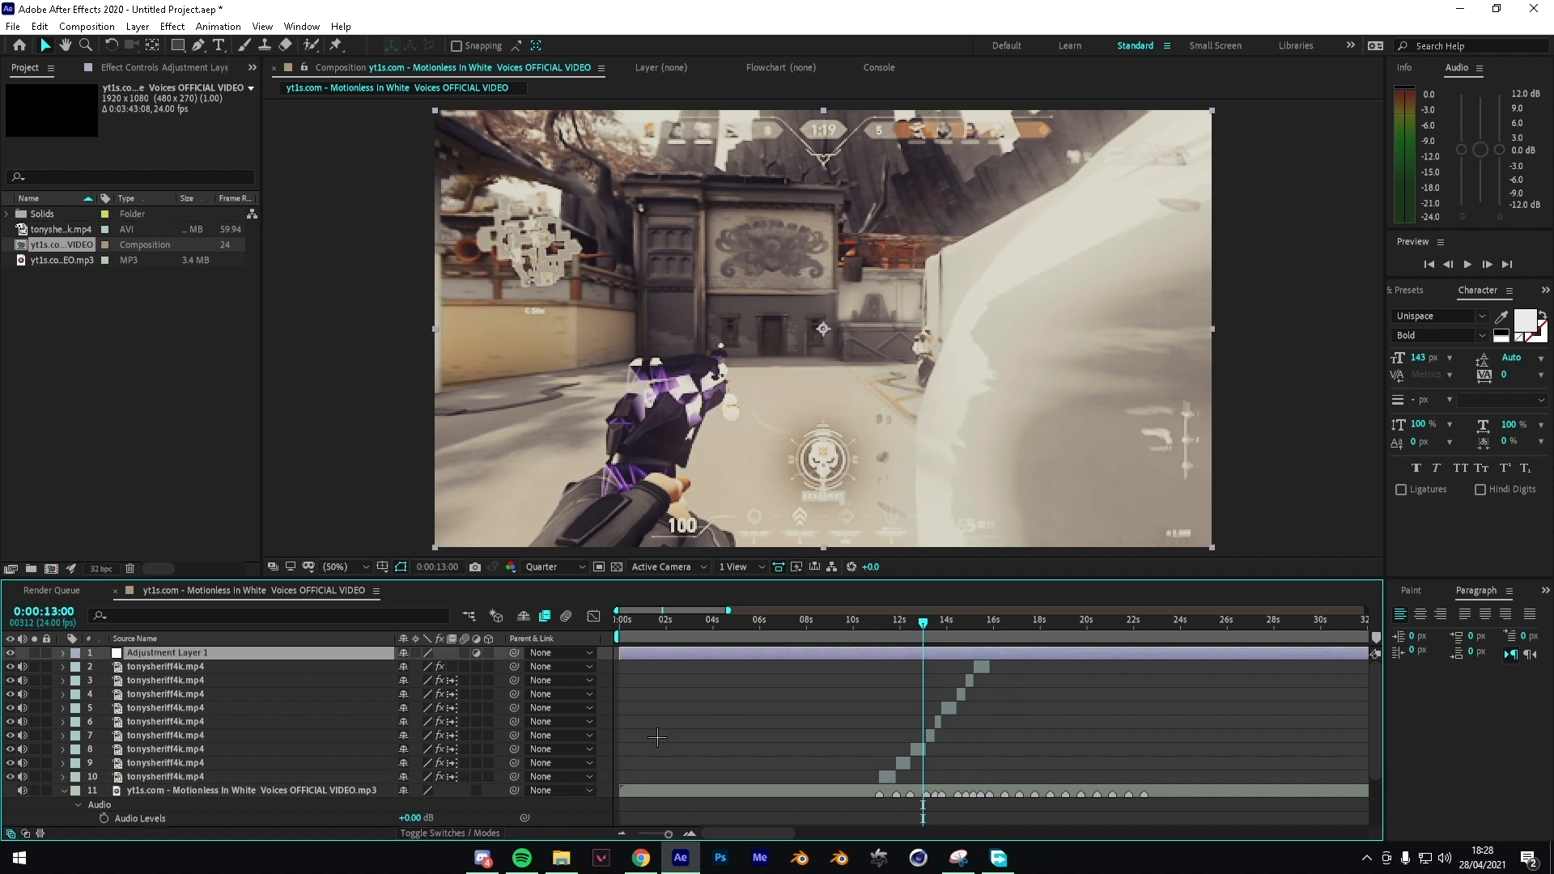
left_click(738, 718)
left_click(771, 658)
key("Return")
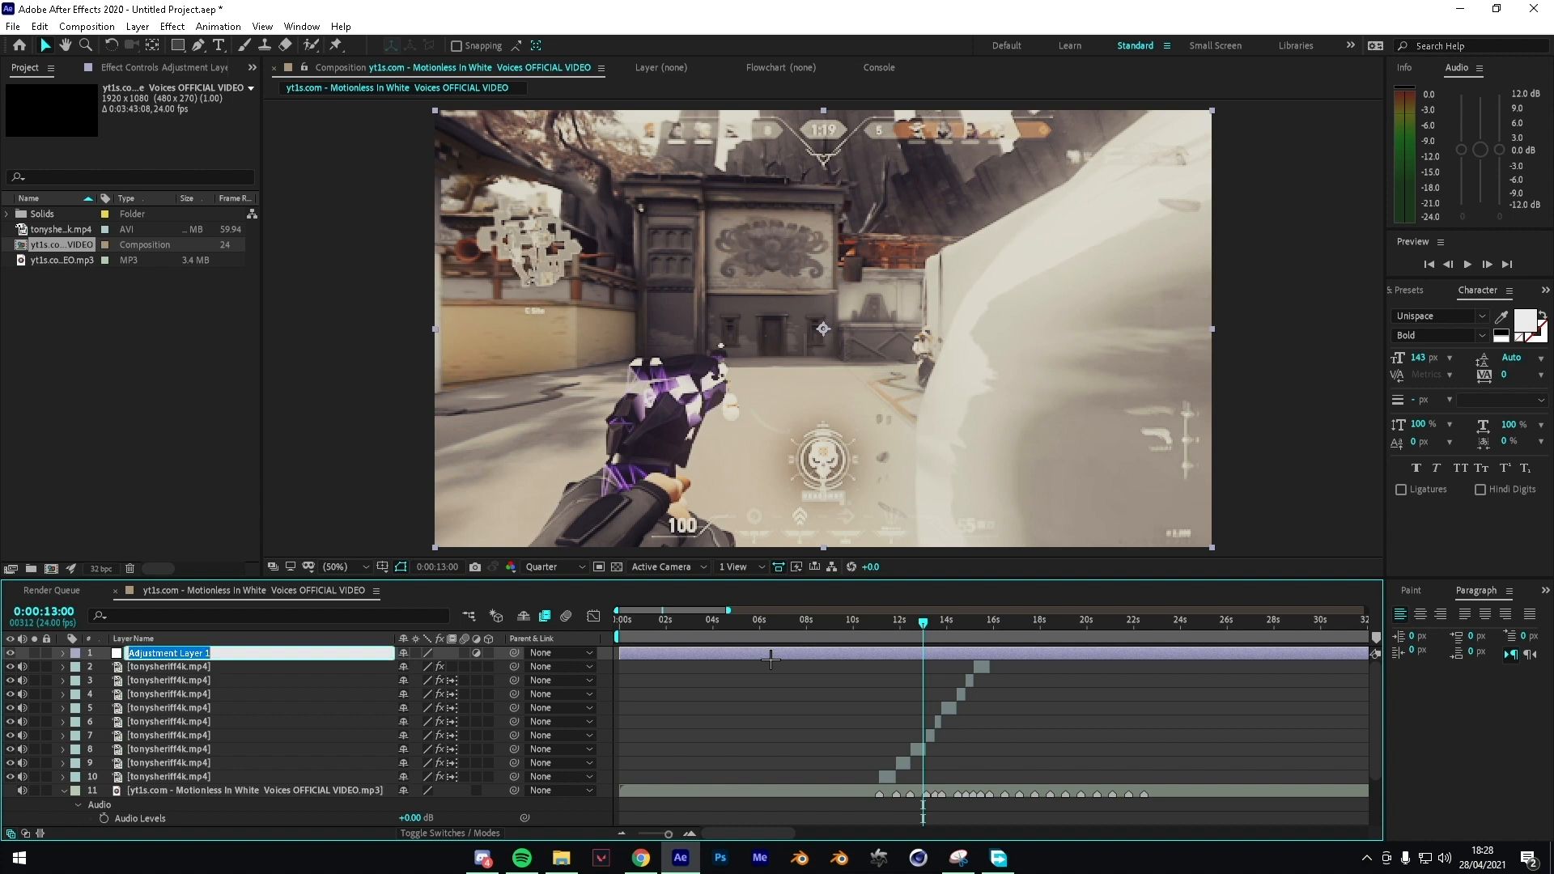
type("c")
key("Return")
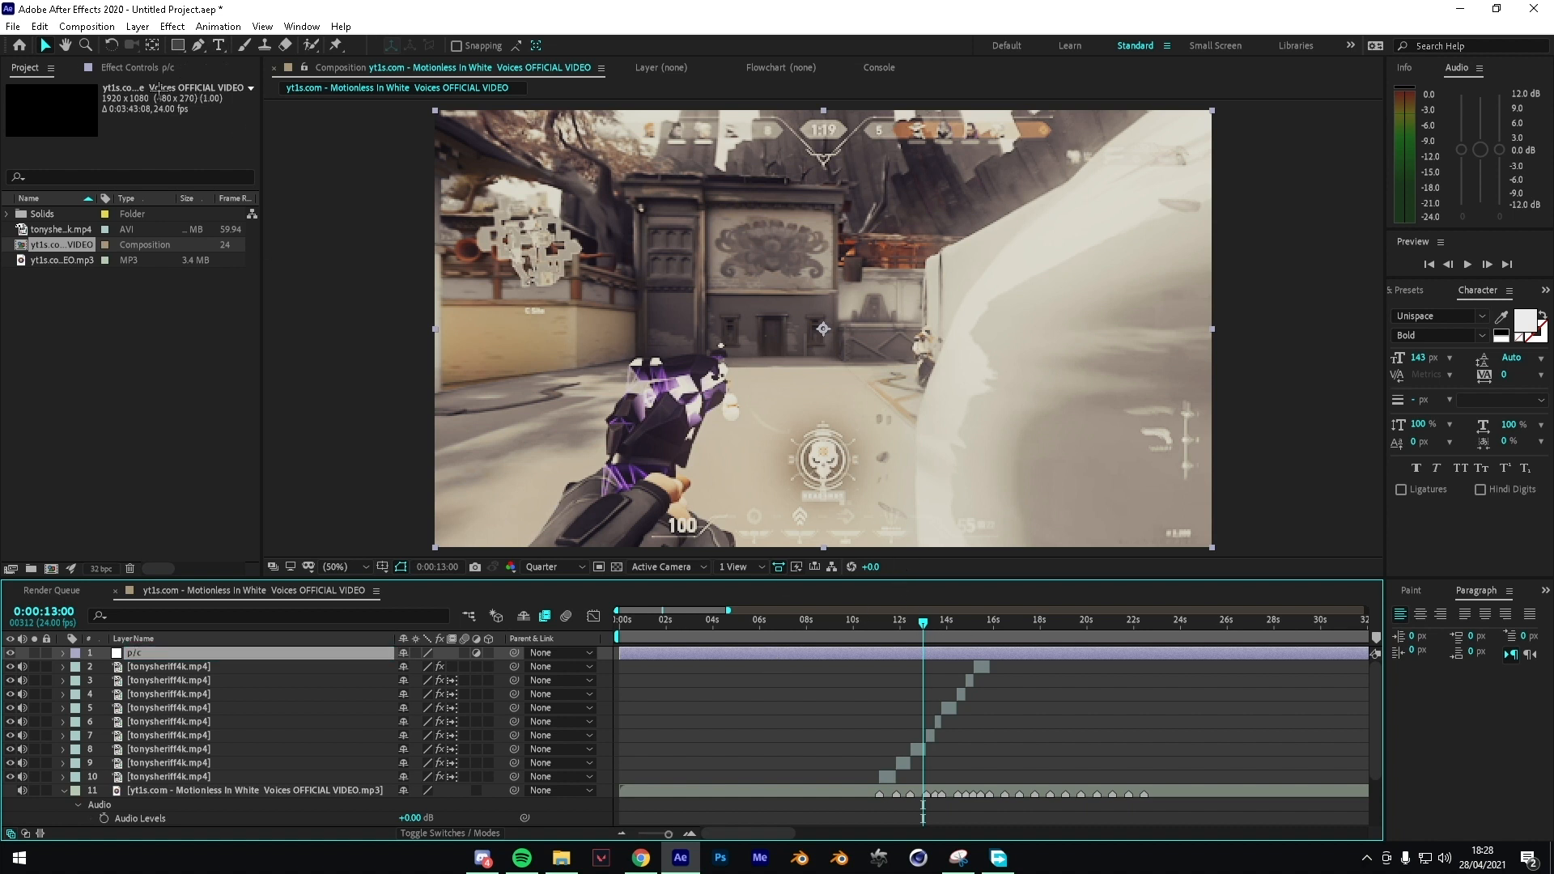
key("ctrl+space")
left_click(1029, 697)
left_click(934, 653)
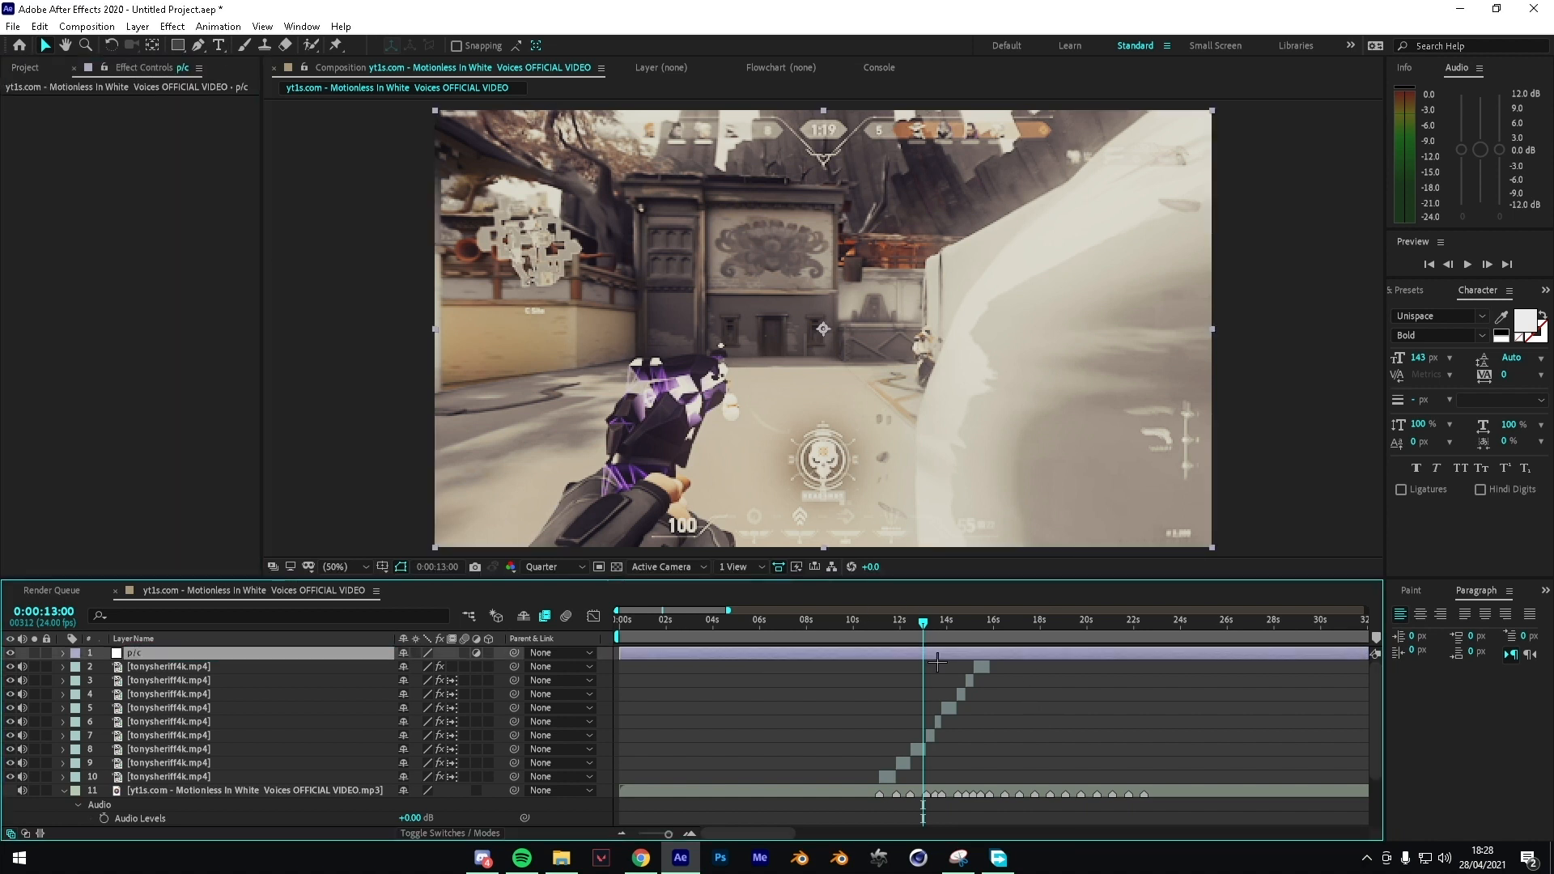
key("ctrl+space")
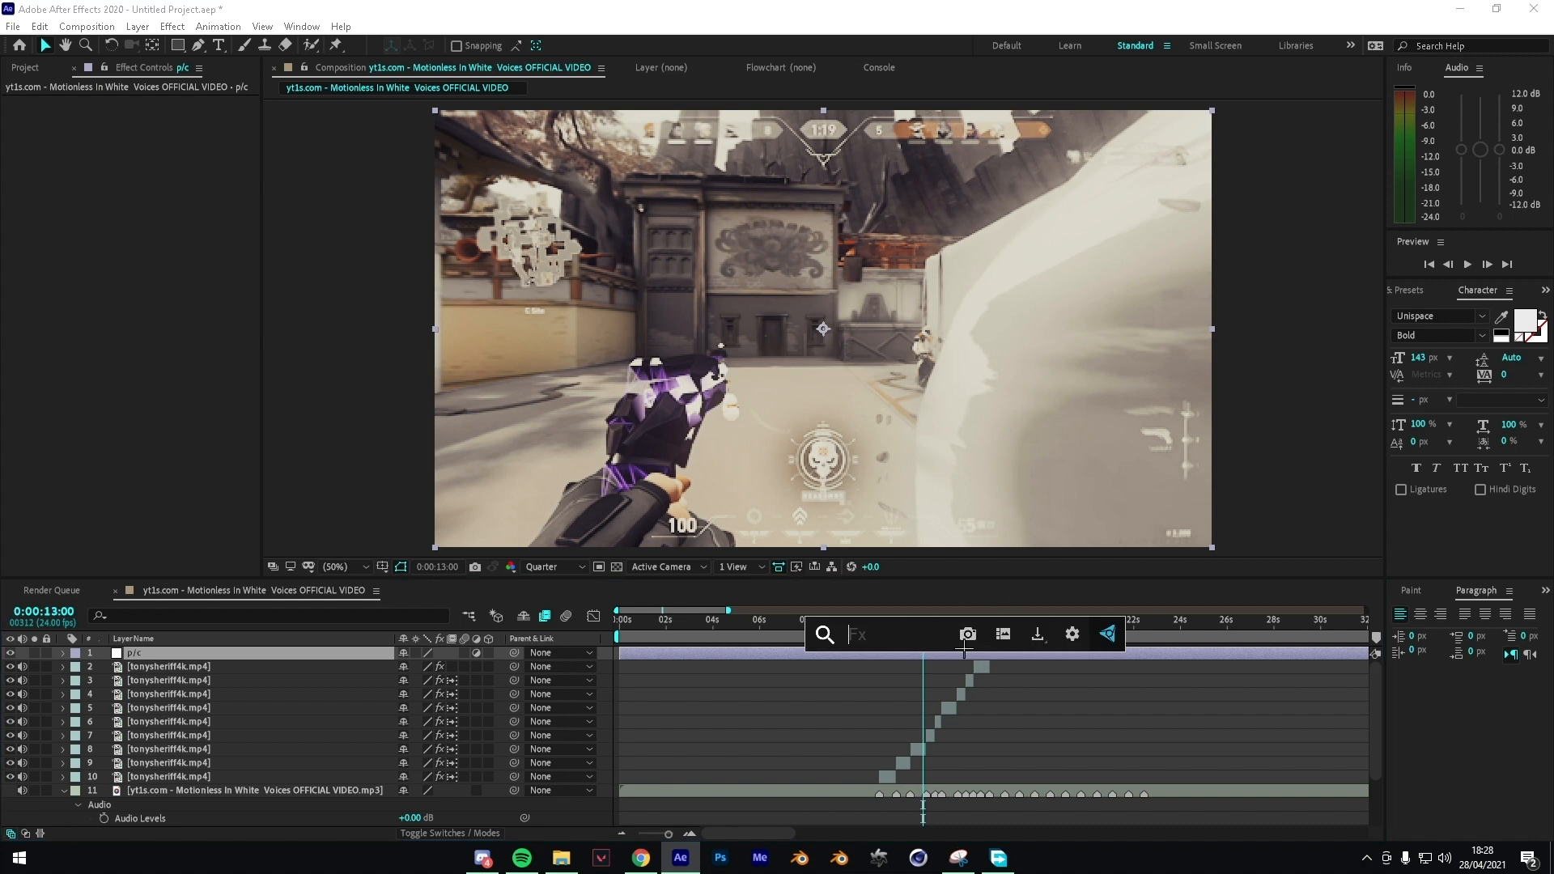
type("tr")
left_click(1290, 693)
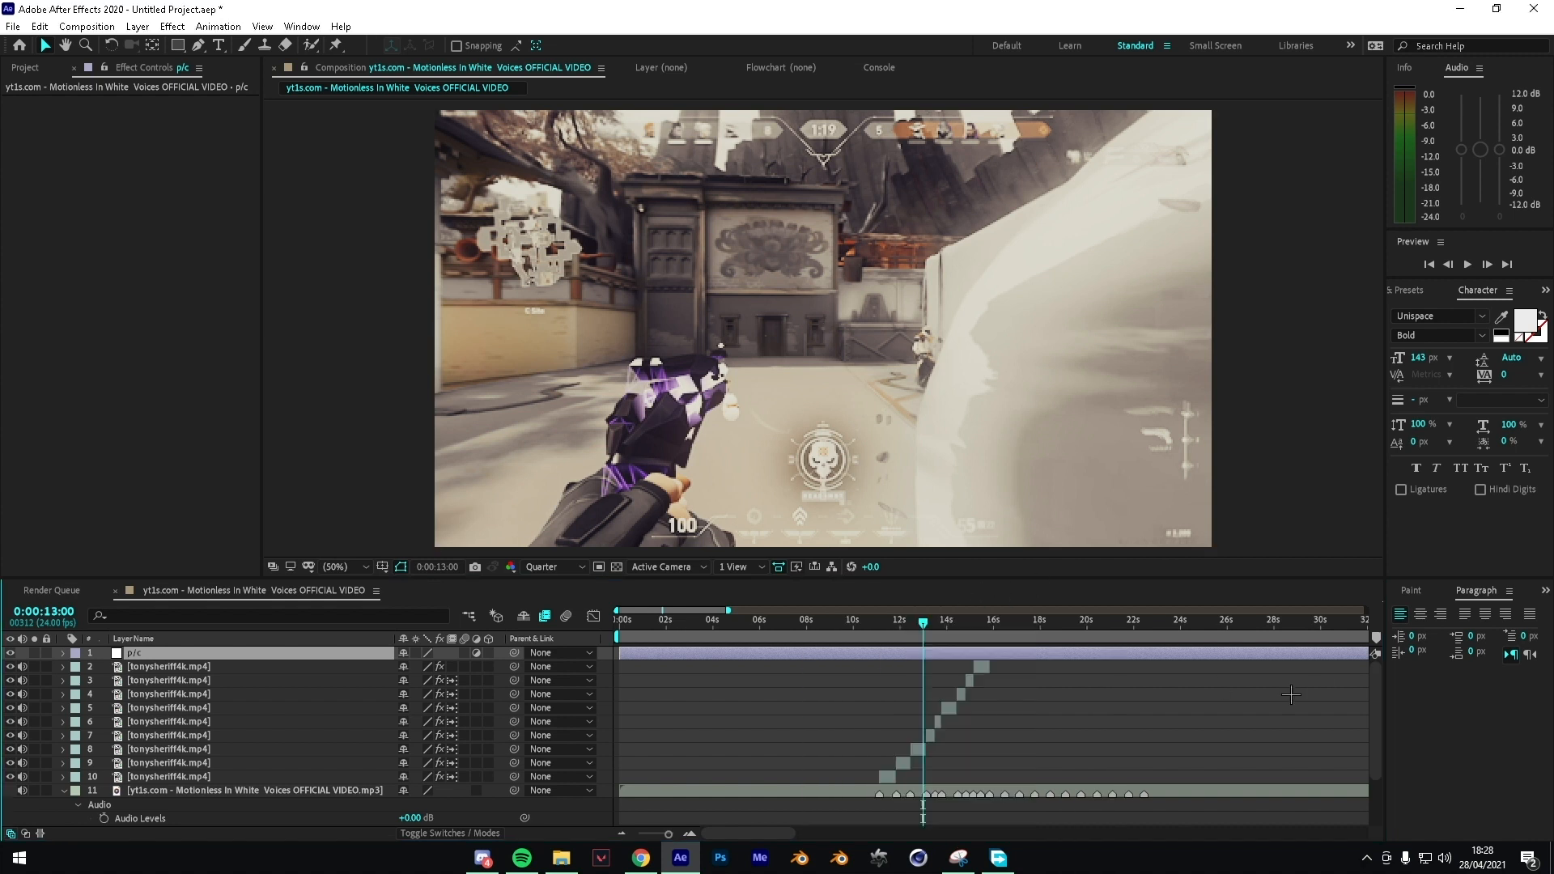
left_click(1437, 289)
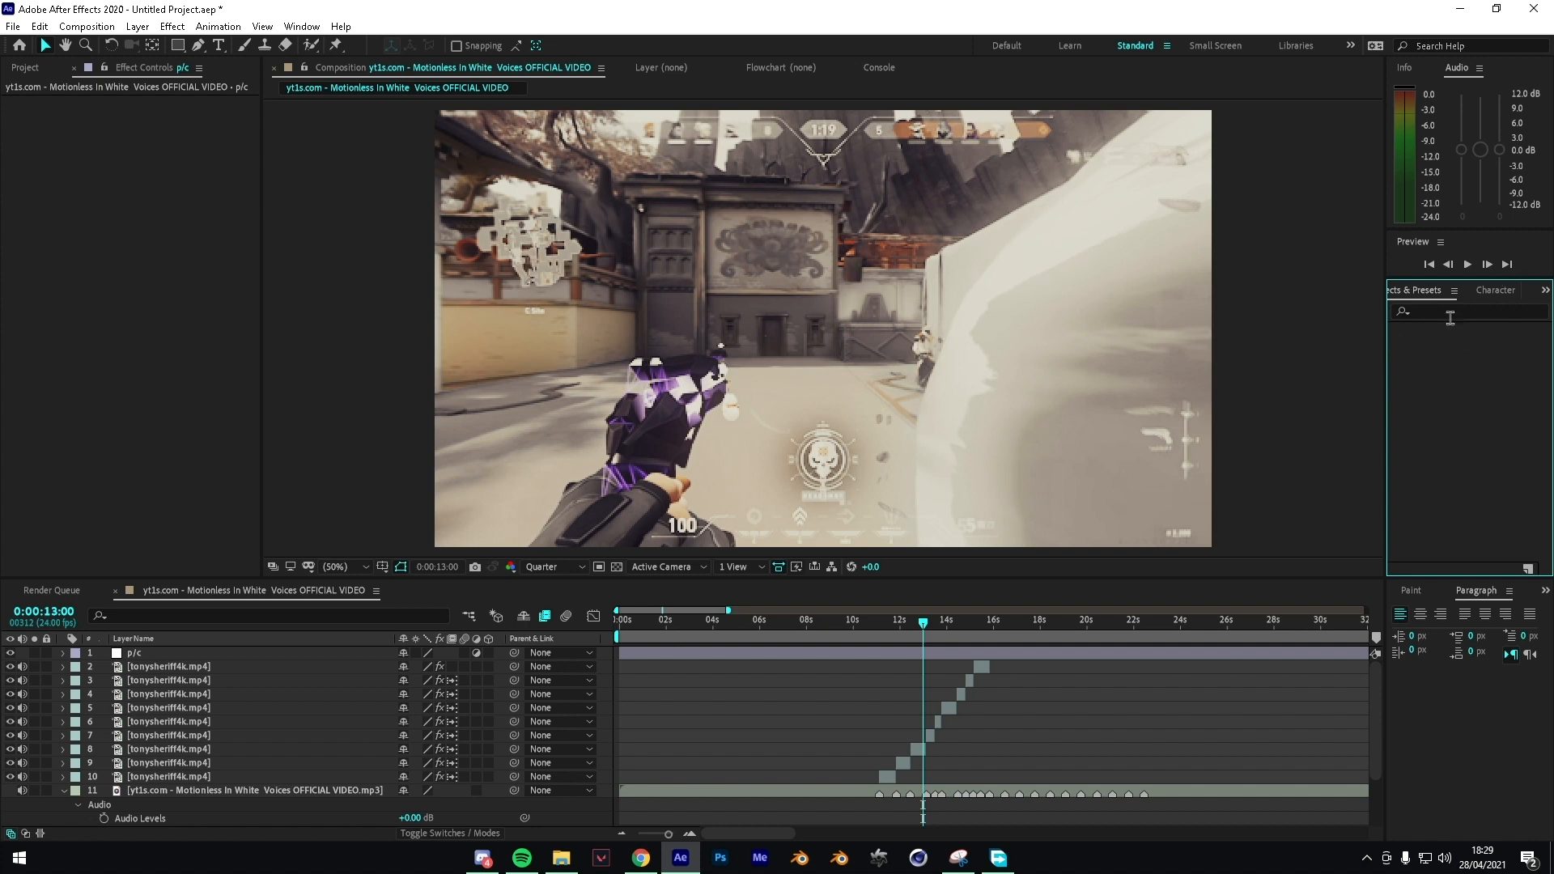
Step: Apply the Transform effect to the p/c adjustment layer and move the playhead to 0:00:11:10 in the first clip
left_click(858, 653)
key("ctrl+space")
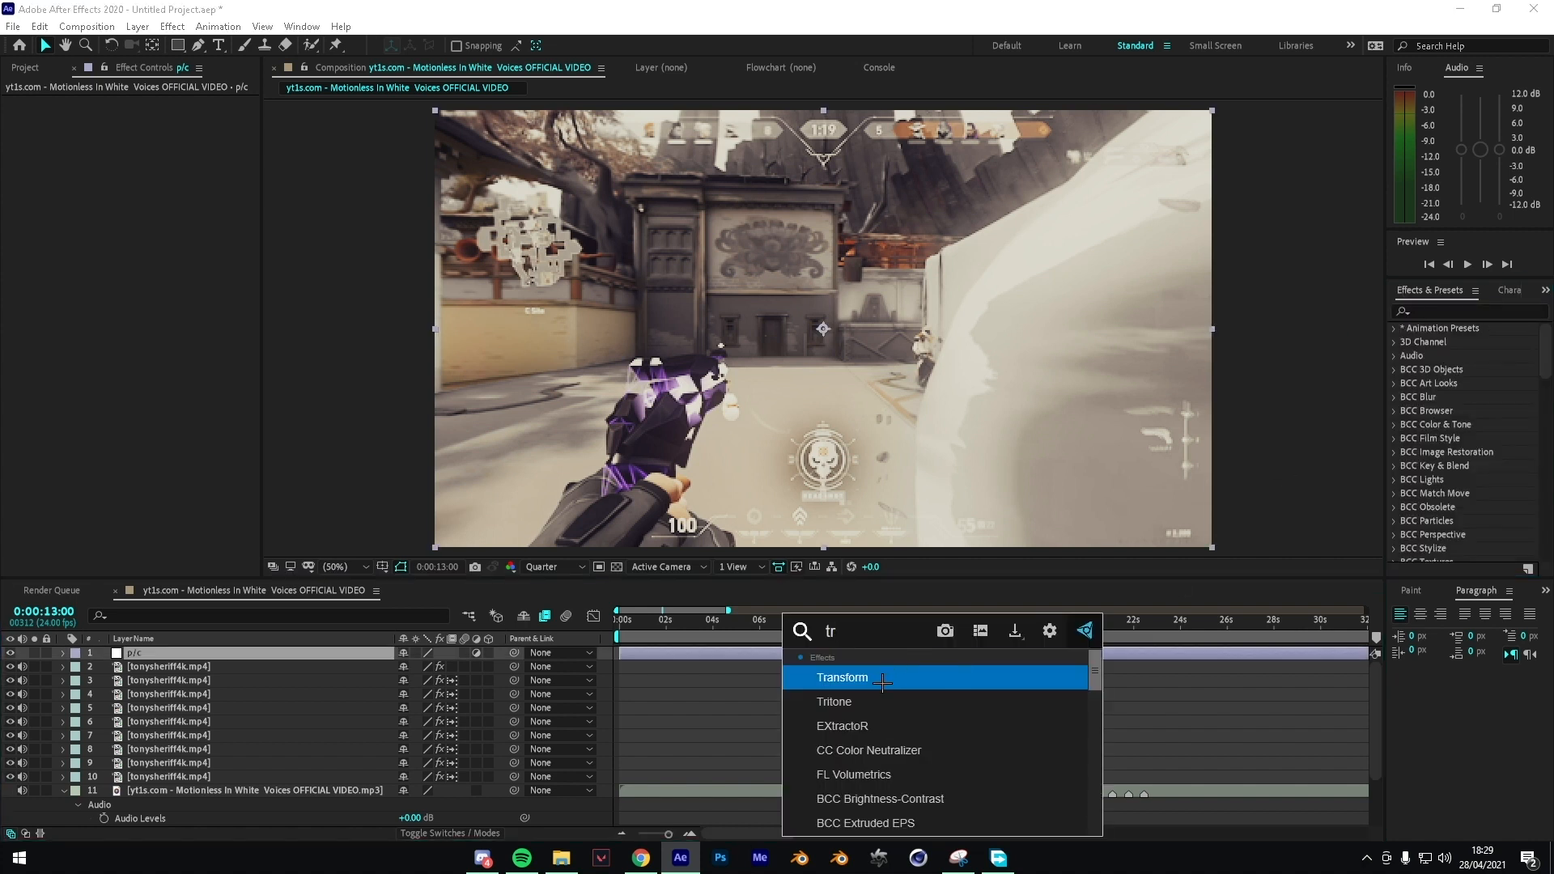
left_click(882, 680)
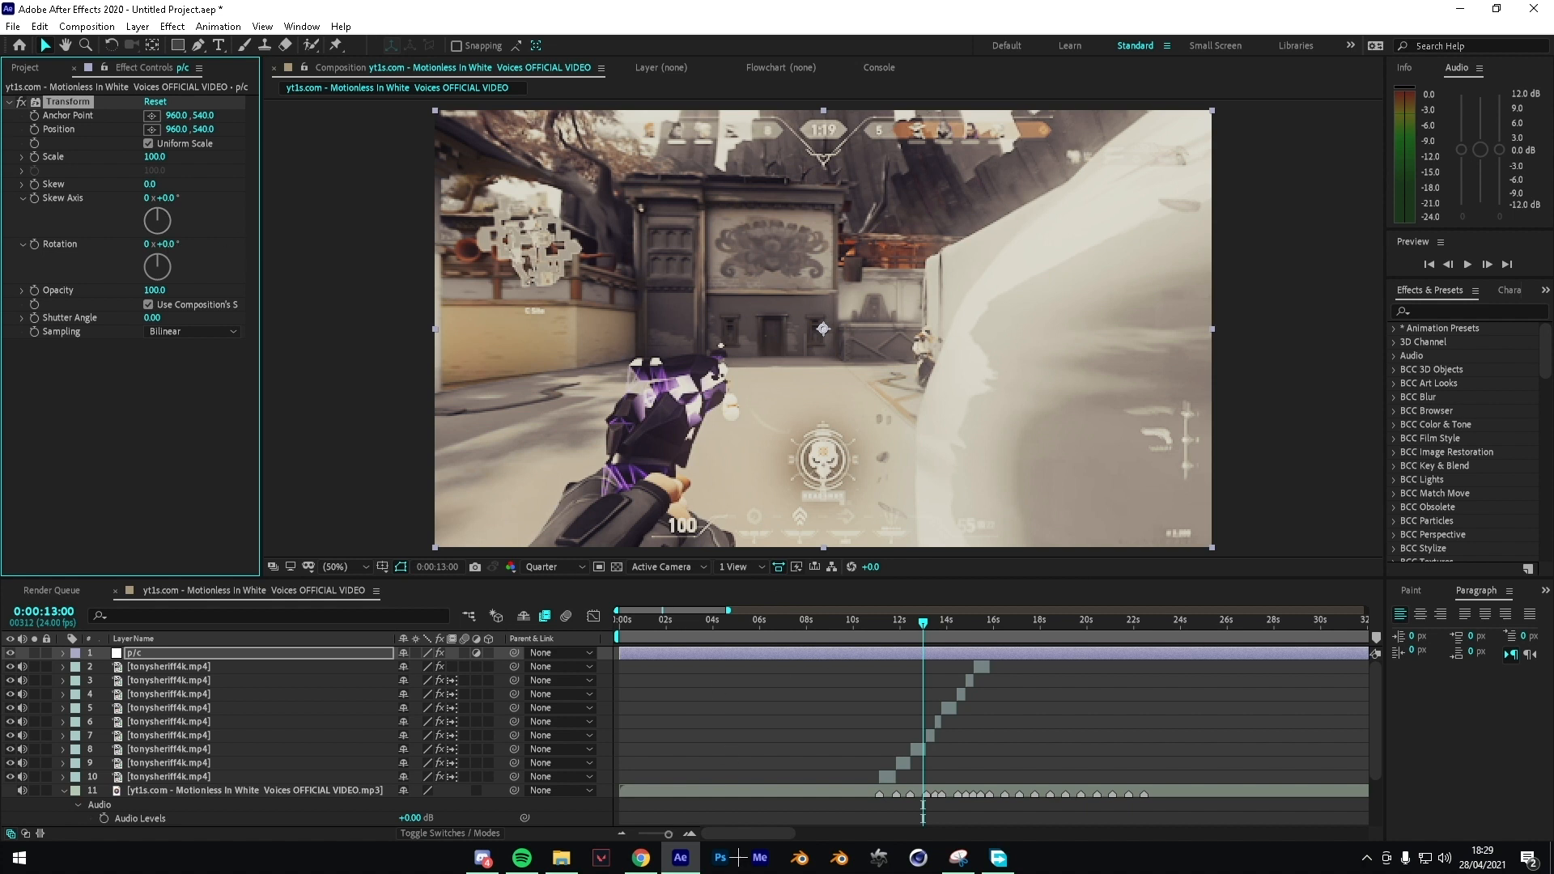
left_click_drag(670, 834, 685, 848)
left_click(793, 623)
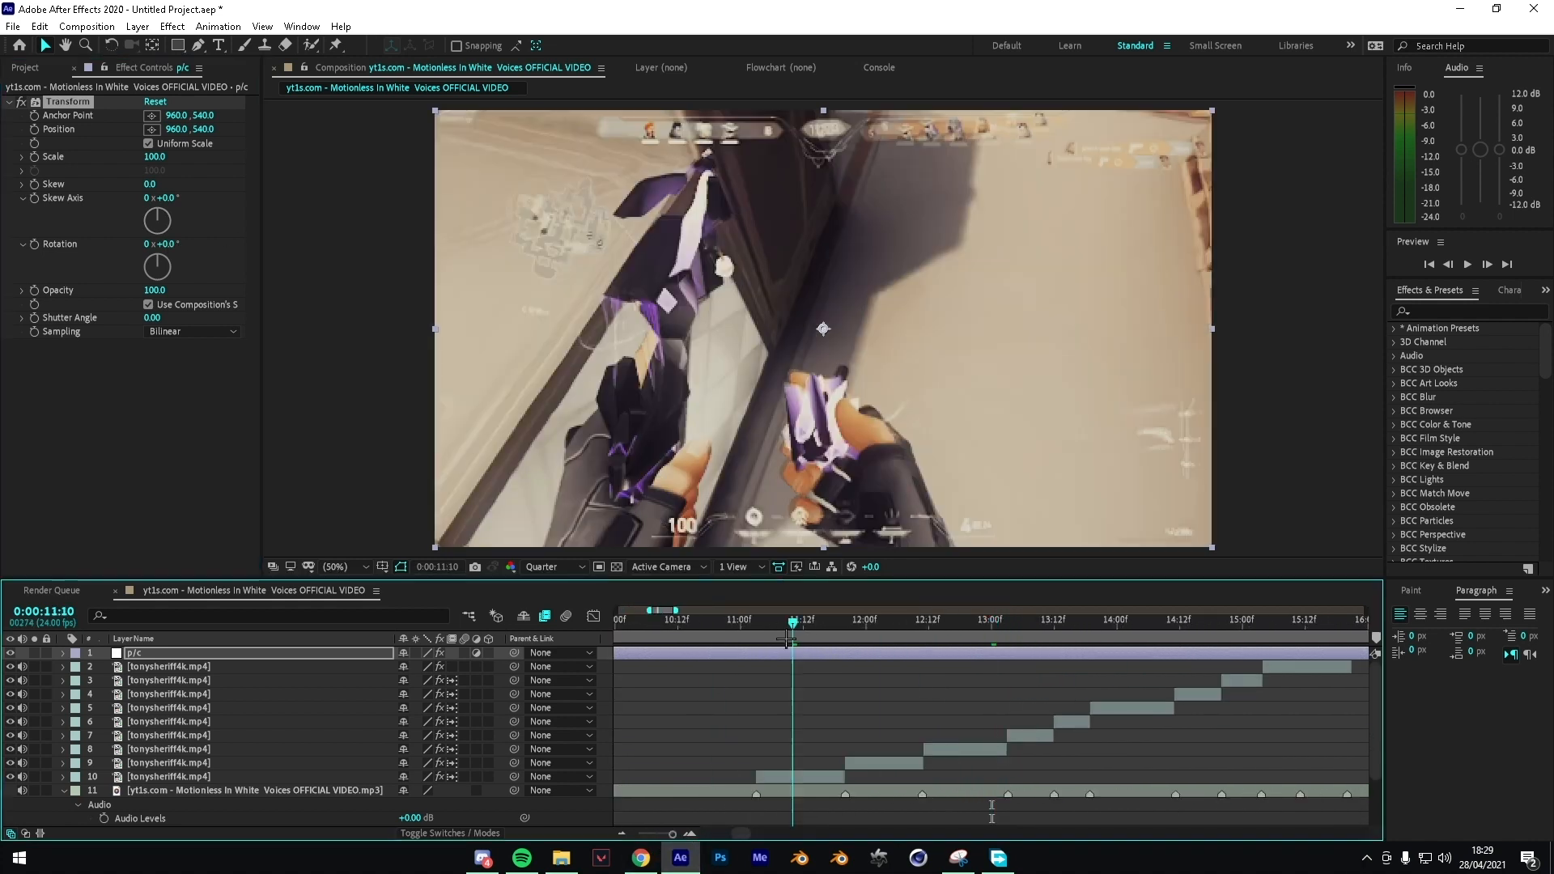
Step: Start keyframing the Transform Scale at 0:00:11:03 on the p/c layer, and add layer markers on it at the clip boundaries
mouse_move(787, 639)
left_mouse_down()
mouse_move(746, 639)
mouse_move(769, 635)
left_mouse_up()
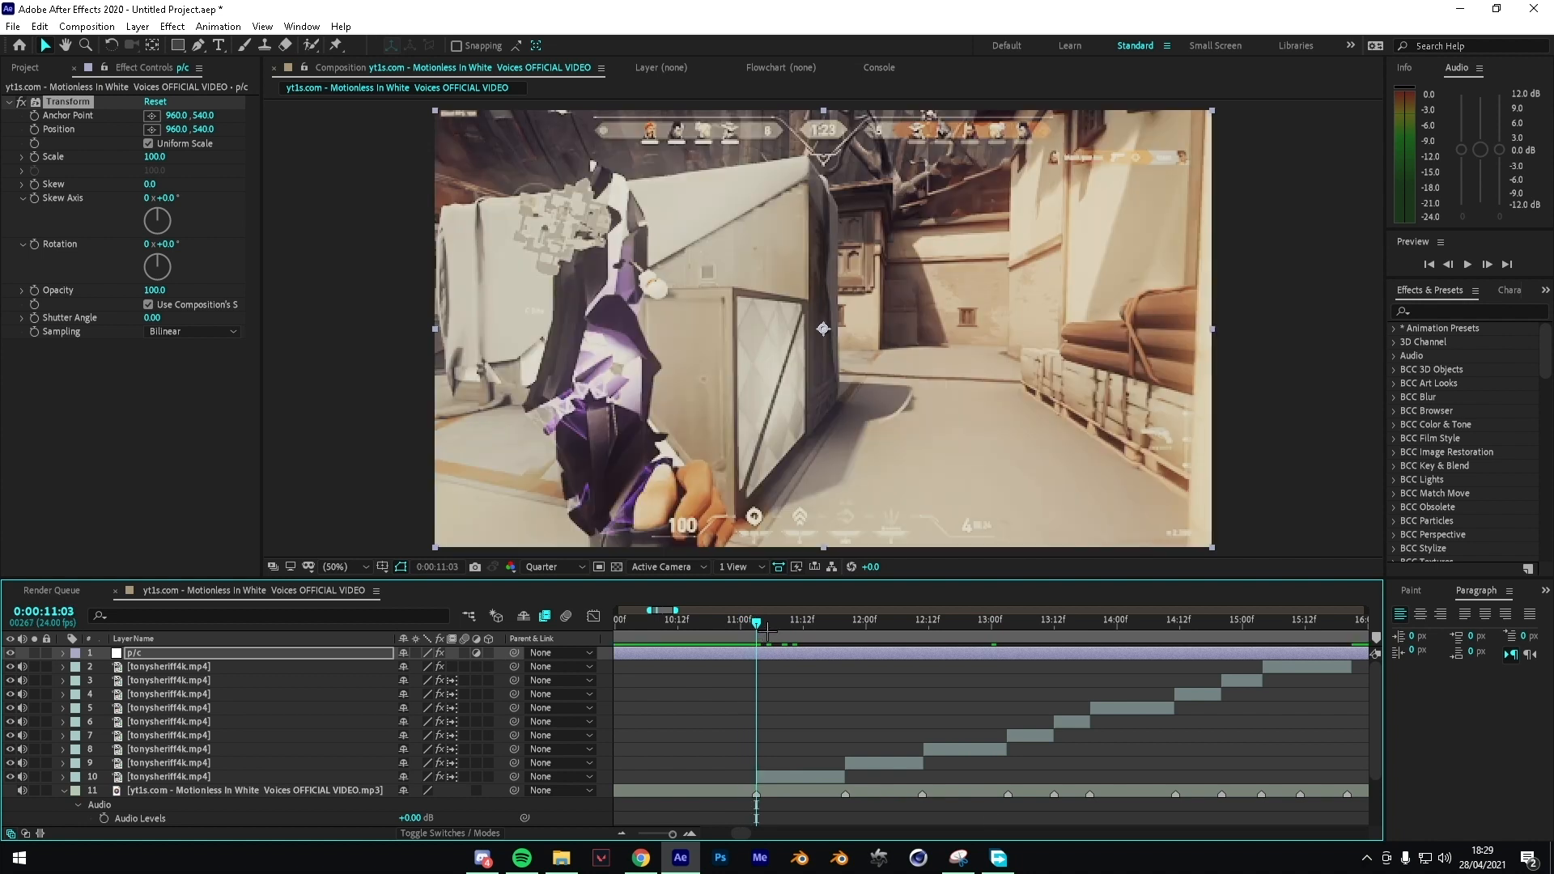
left_click(48, 169)
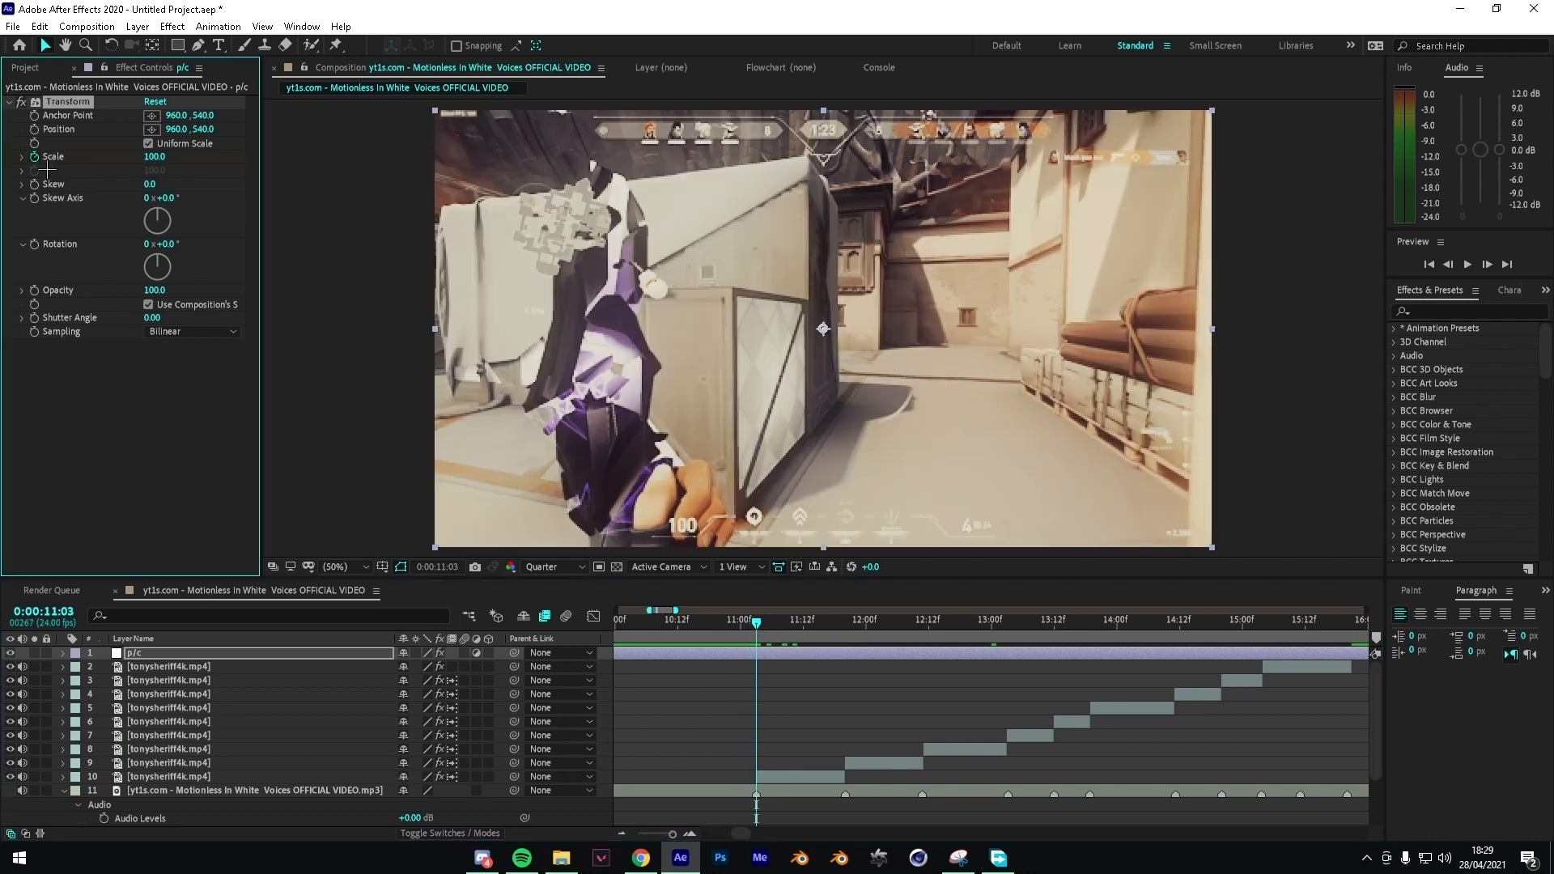
left_click(835, 706)
left_click_drag(769, 634, 1267, 642)
key("KP_Multiply")
key("KP_Multiply")
left_click_drag(1275, 642, 771, 621)
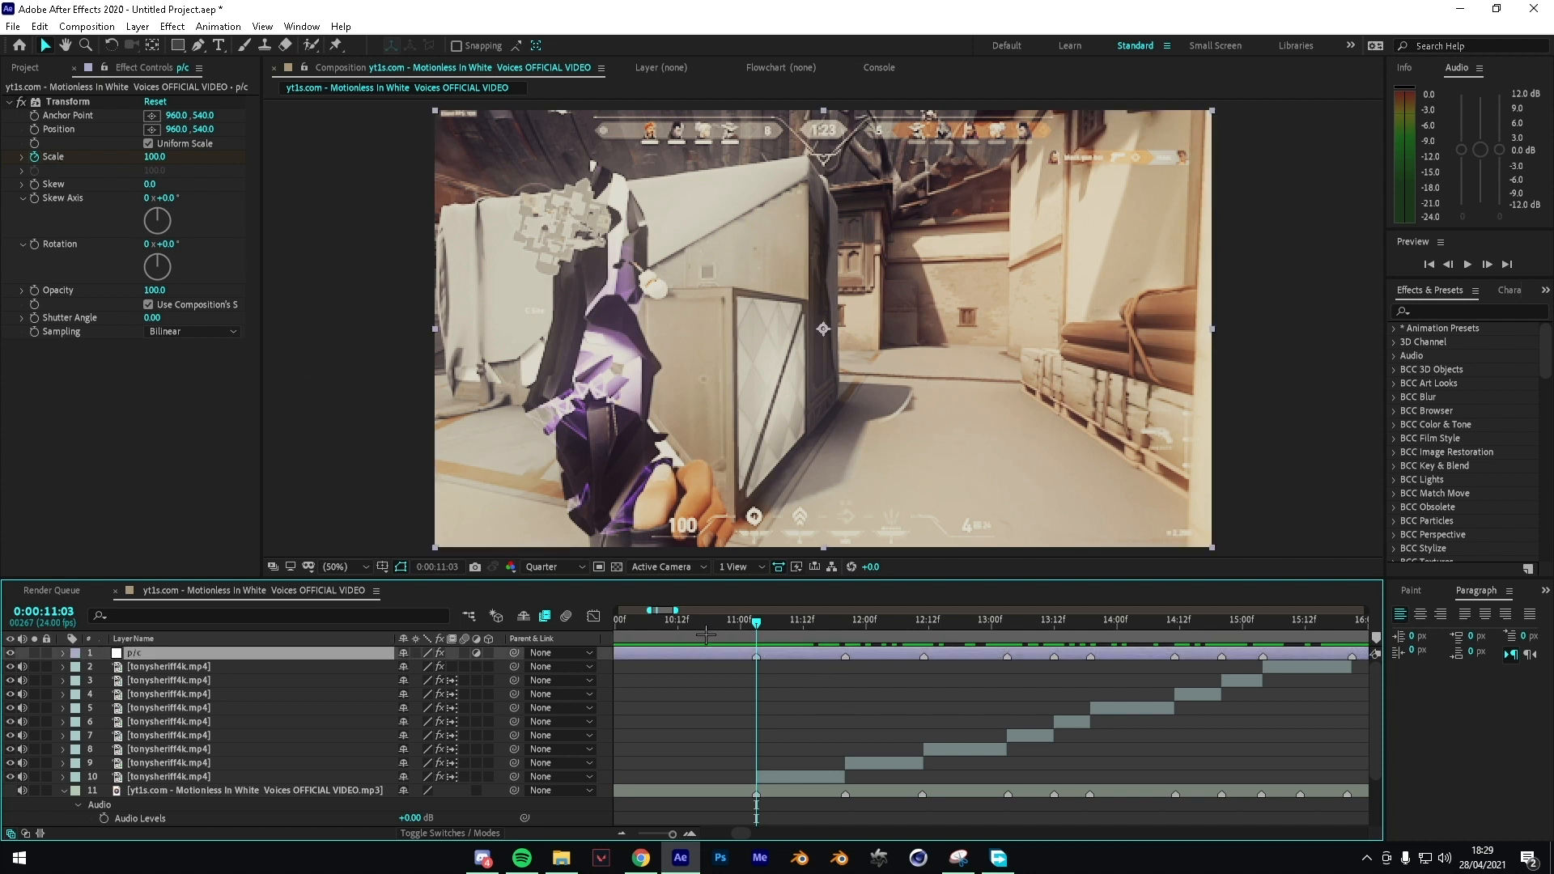
Step: Reveal the p/c layer's Scale keyframes and add a Scale keyframe of 135 at 0:00:11:20, the start of the second clip
key("s")
left_click_drag(888, 694, 698, 677)
left_click_drag(801, 701, 722, 677)
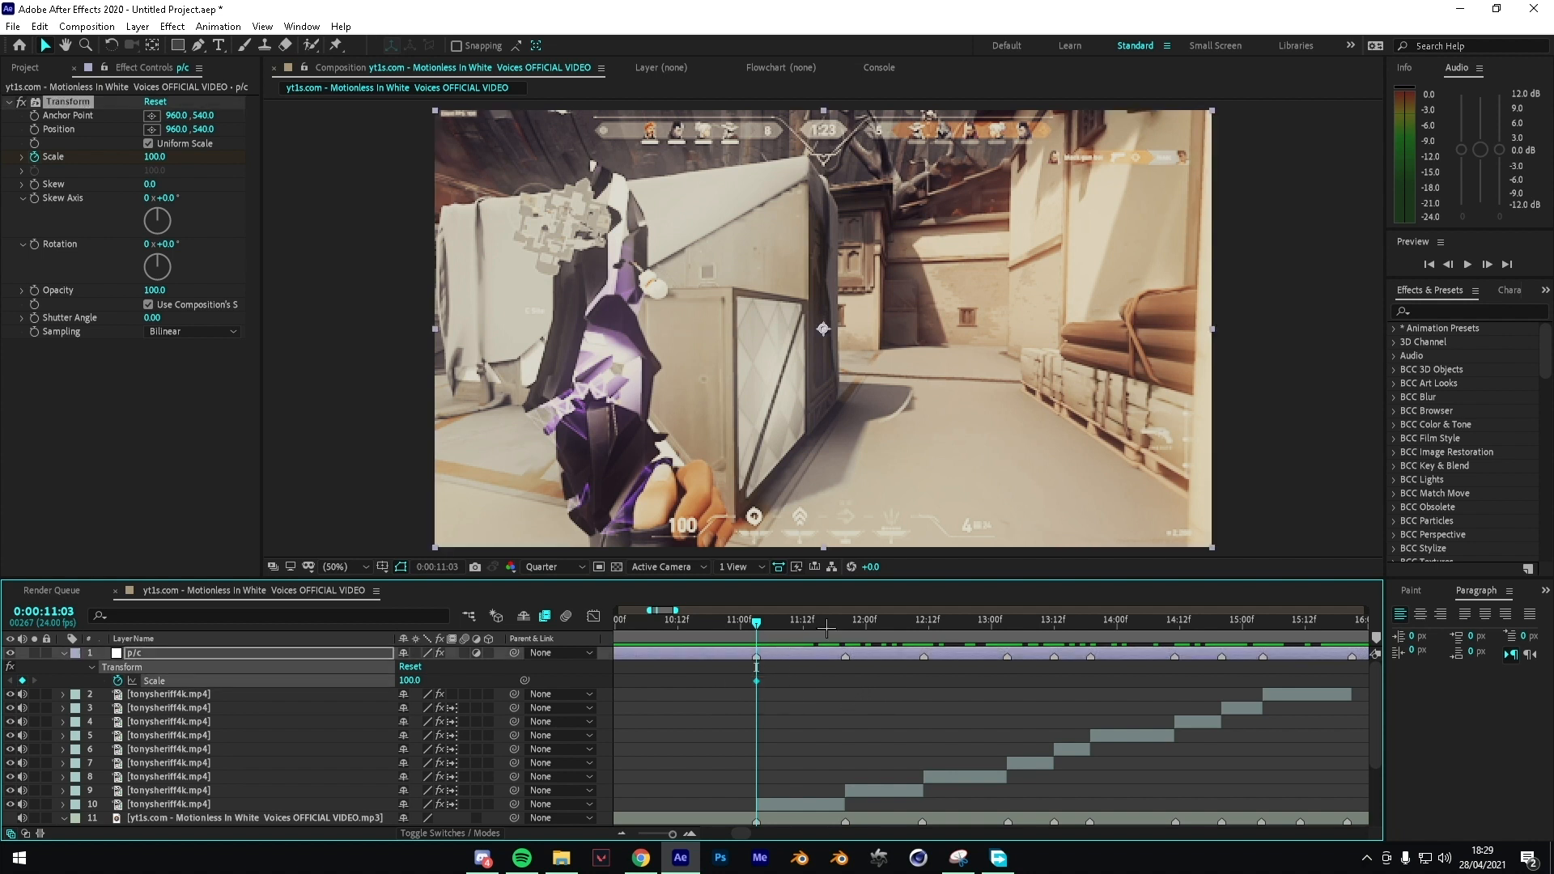
left_click_drag(765, 628, 855, 617)
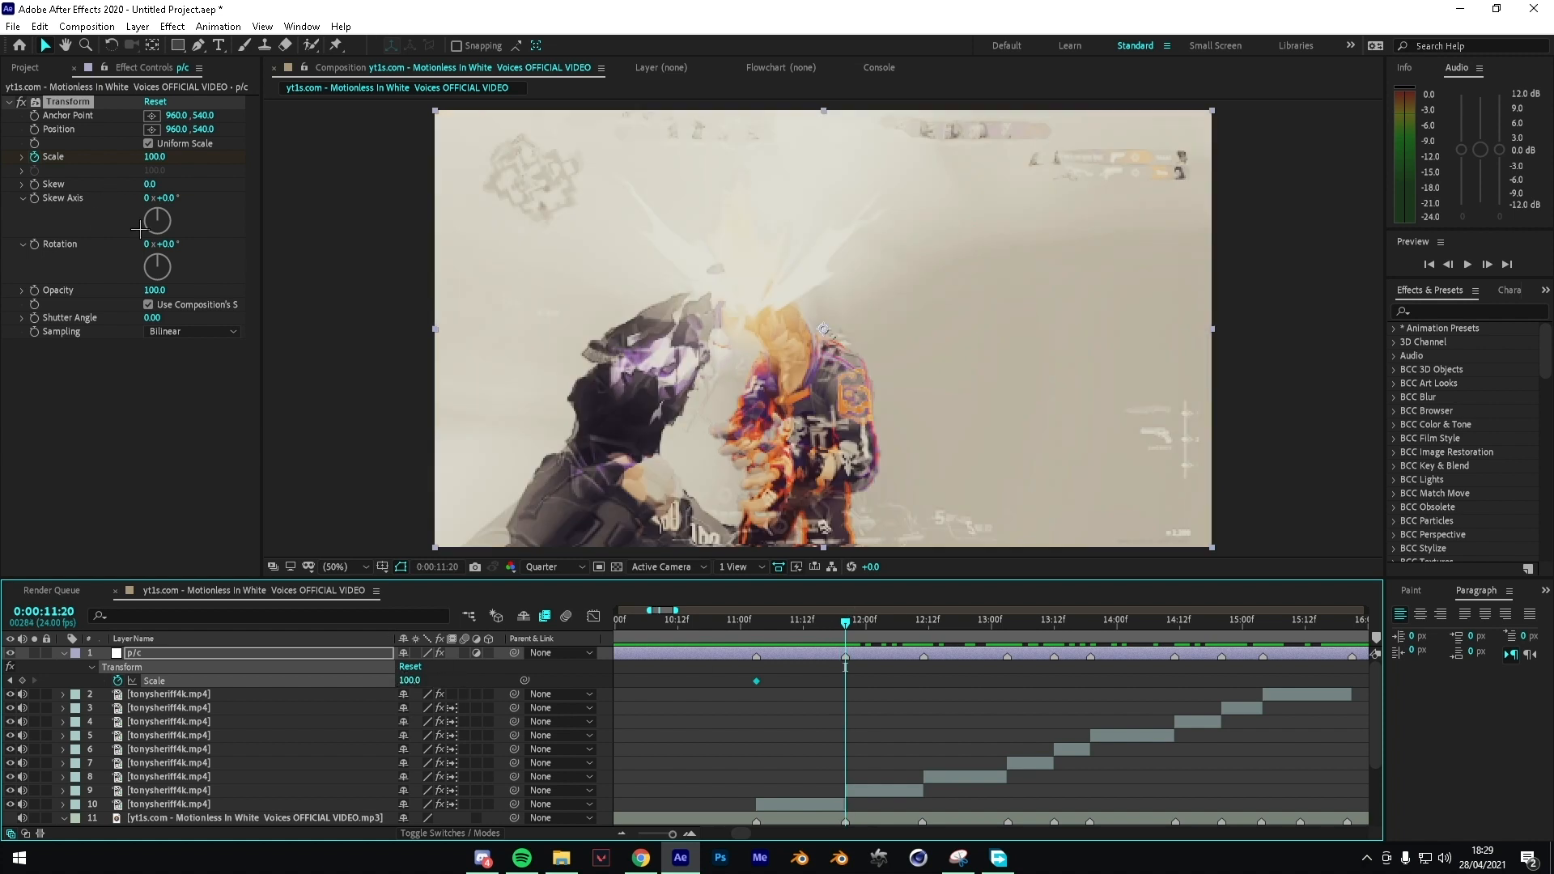
left_click(158, 161)
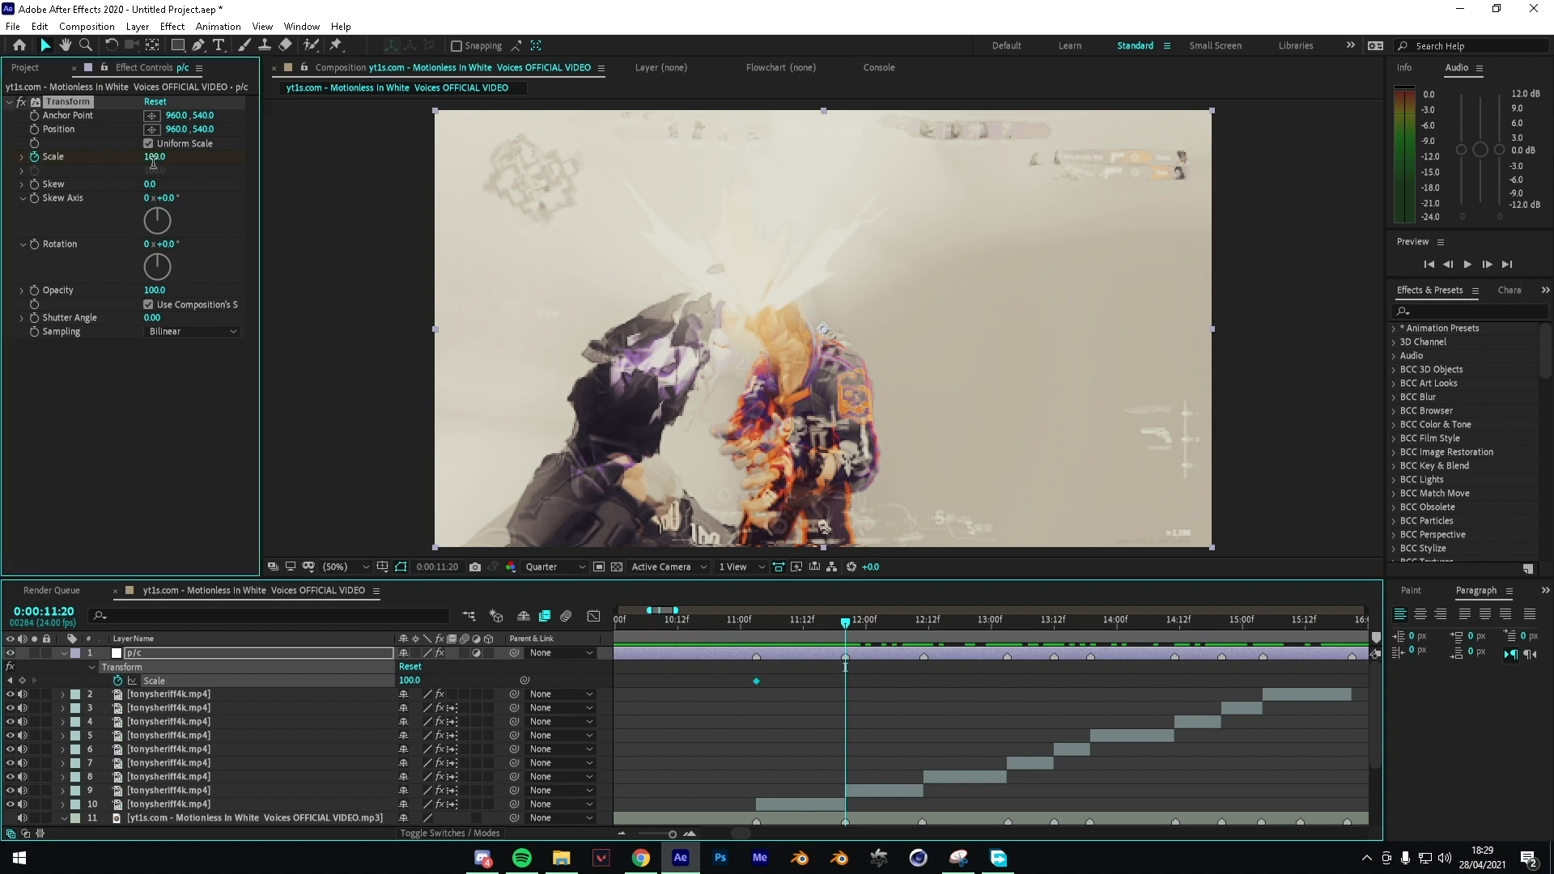
left_click(181, 171)
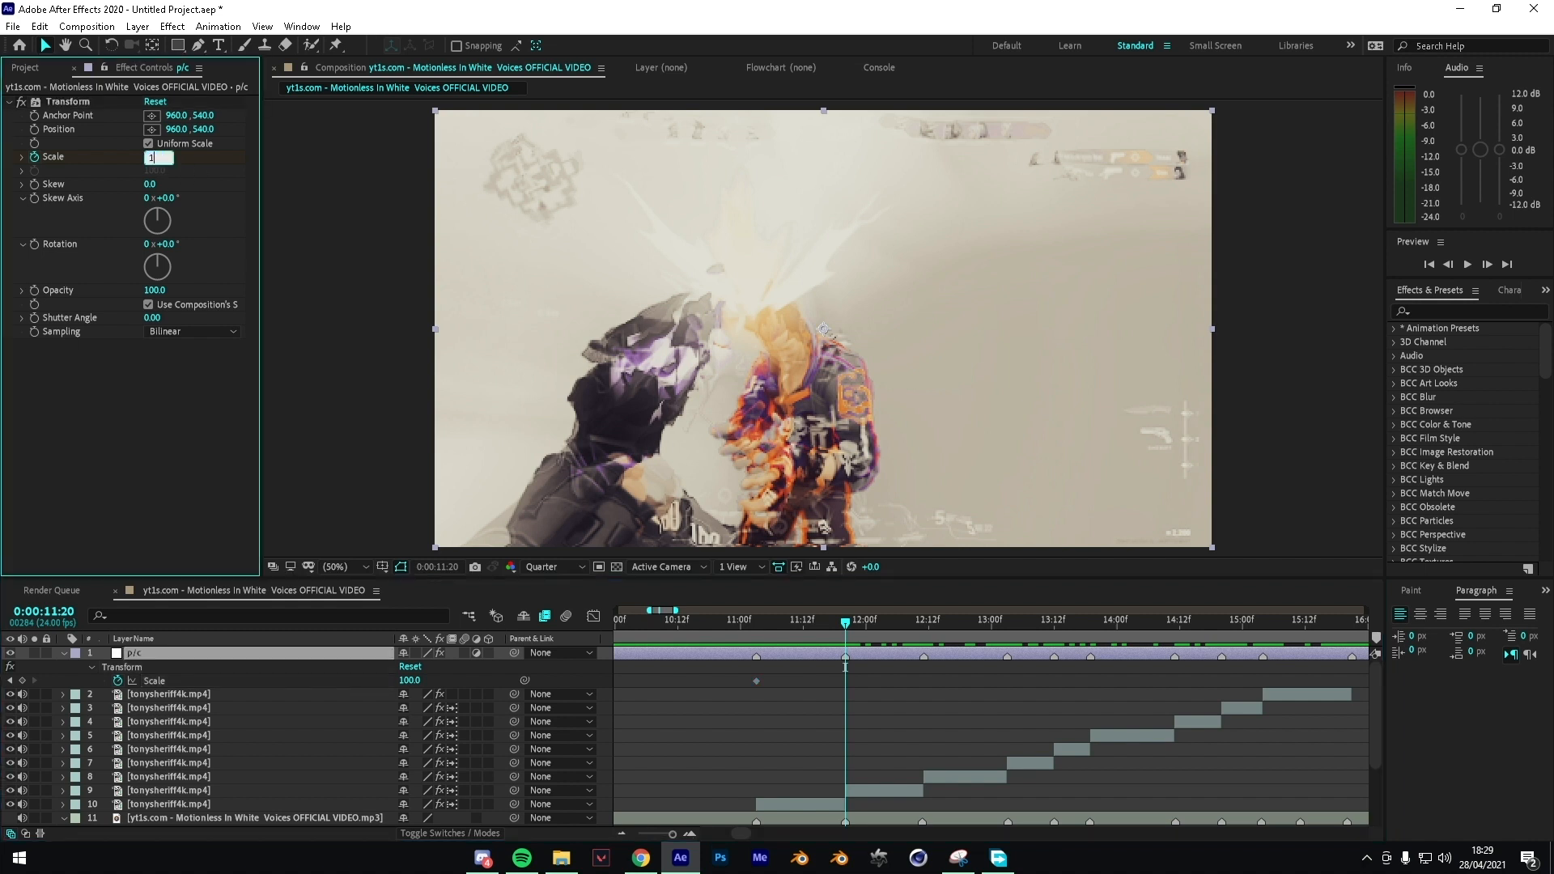
type("135")
key("Return")
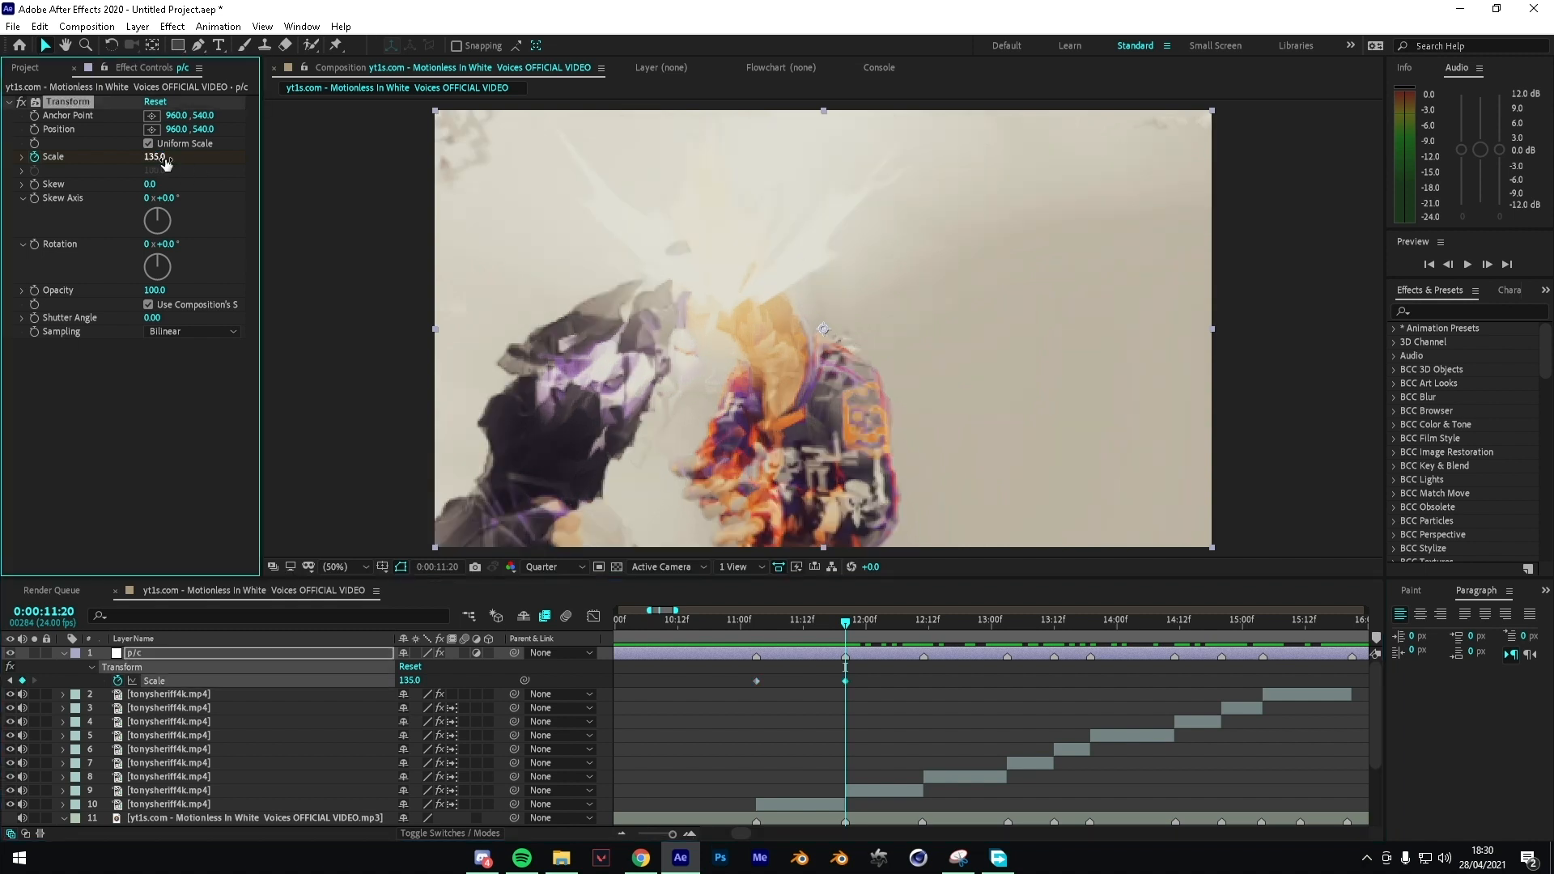
Step: Add p/c Scale keyframes of 105 at 0:00:12:11 and 110 at 0:00:13:03, on the next two clip cuts
key("space")
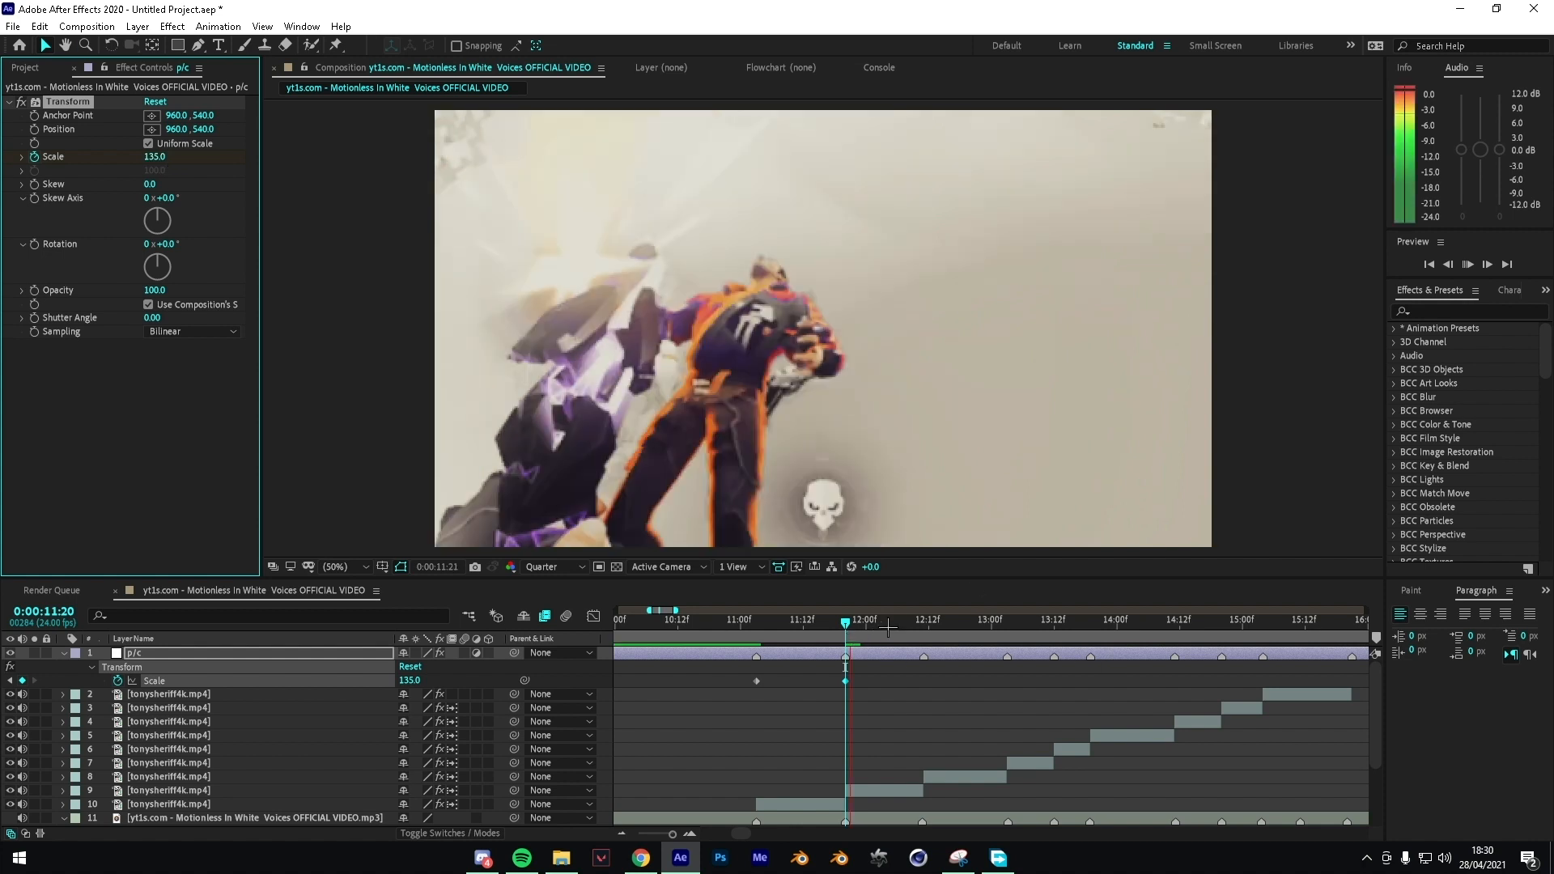
key("space")
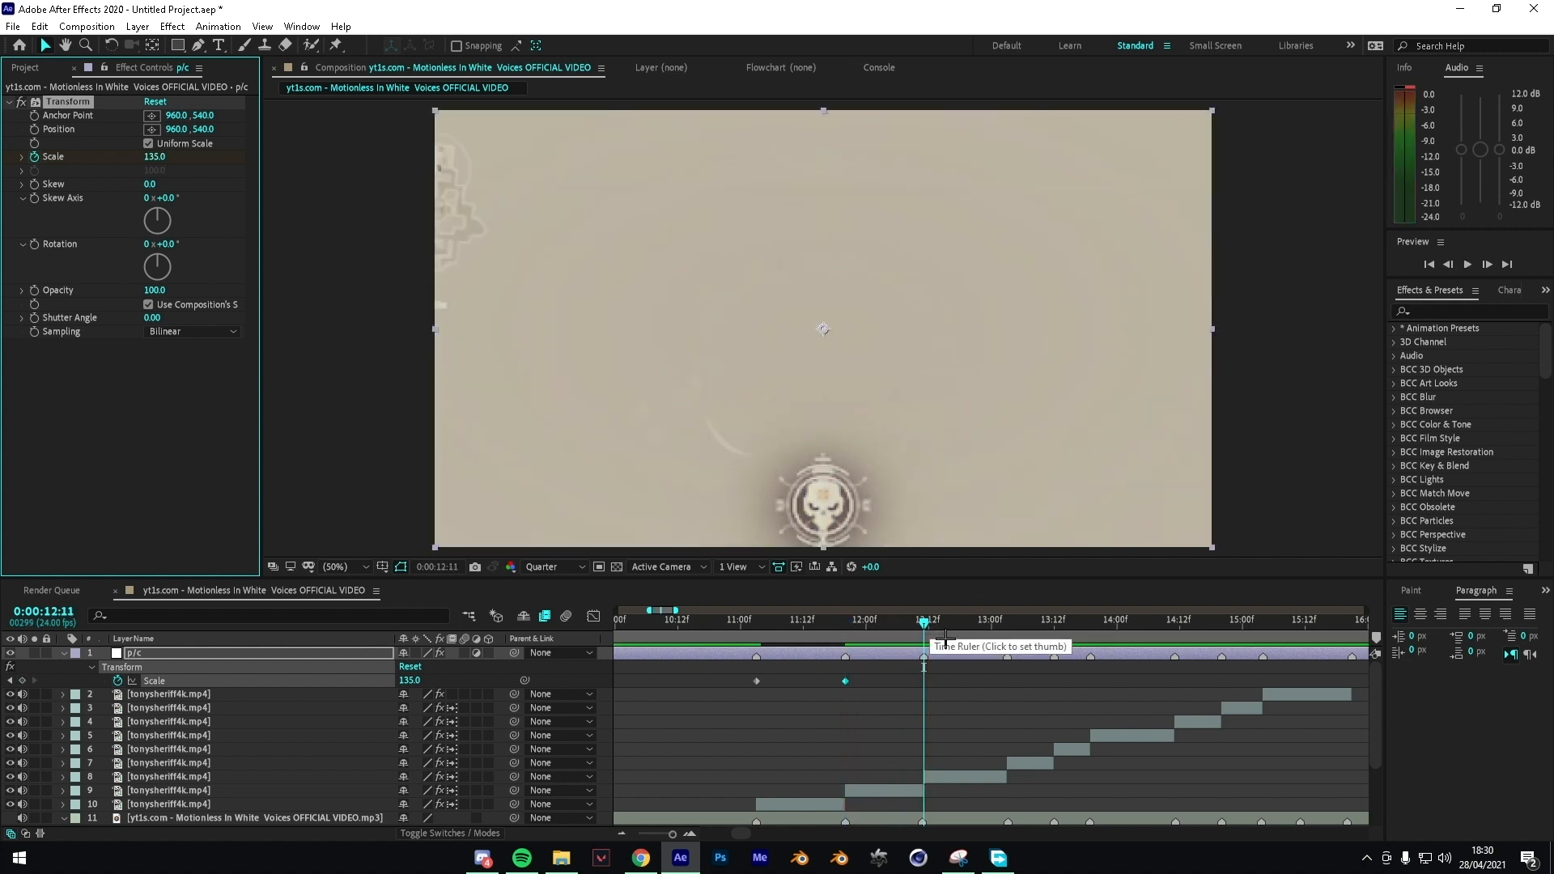
left_click_drag(169, 165, 146, 169)
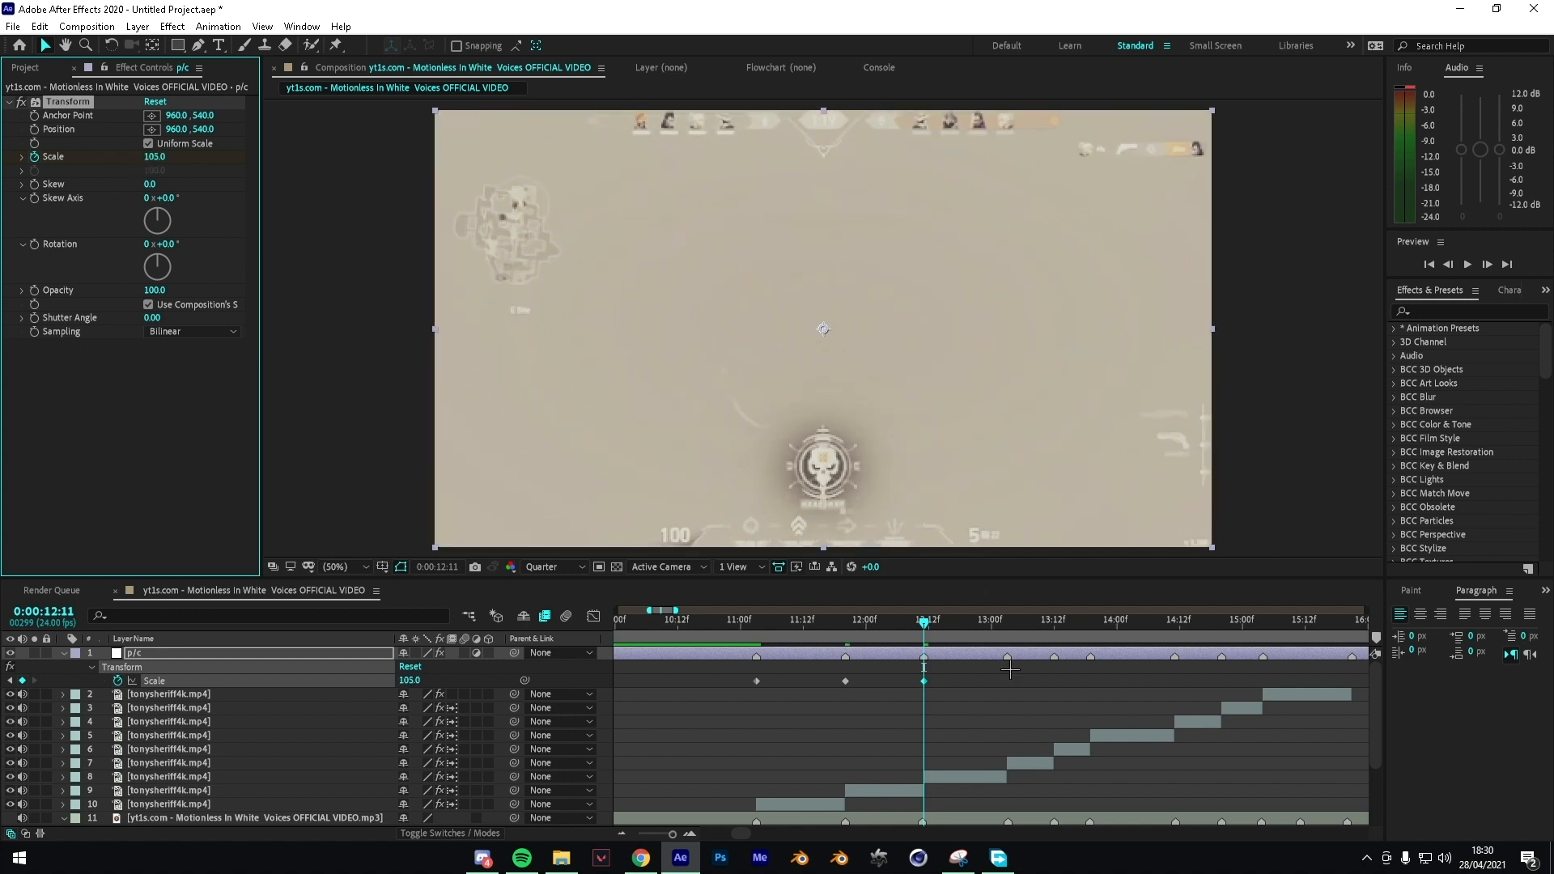
left_click_drag(935, 633, 1018, 624)
left_click(171, 176)
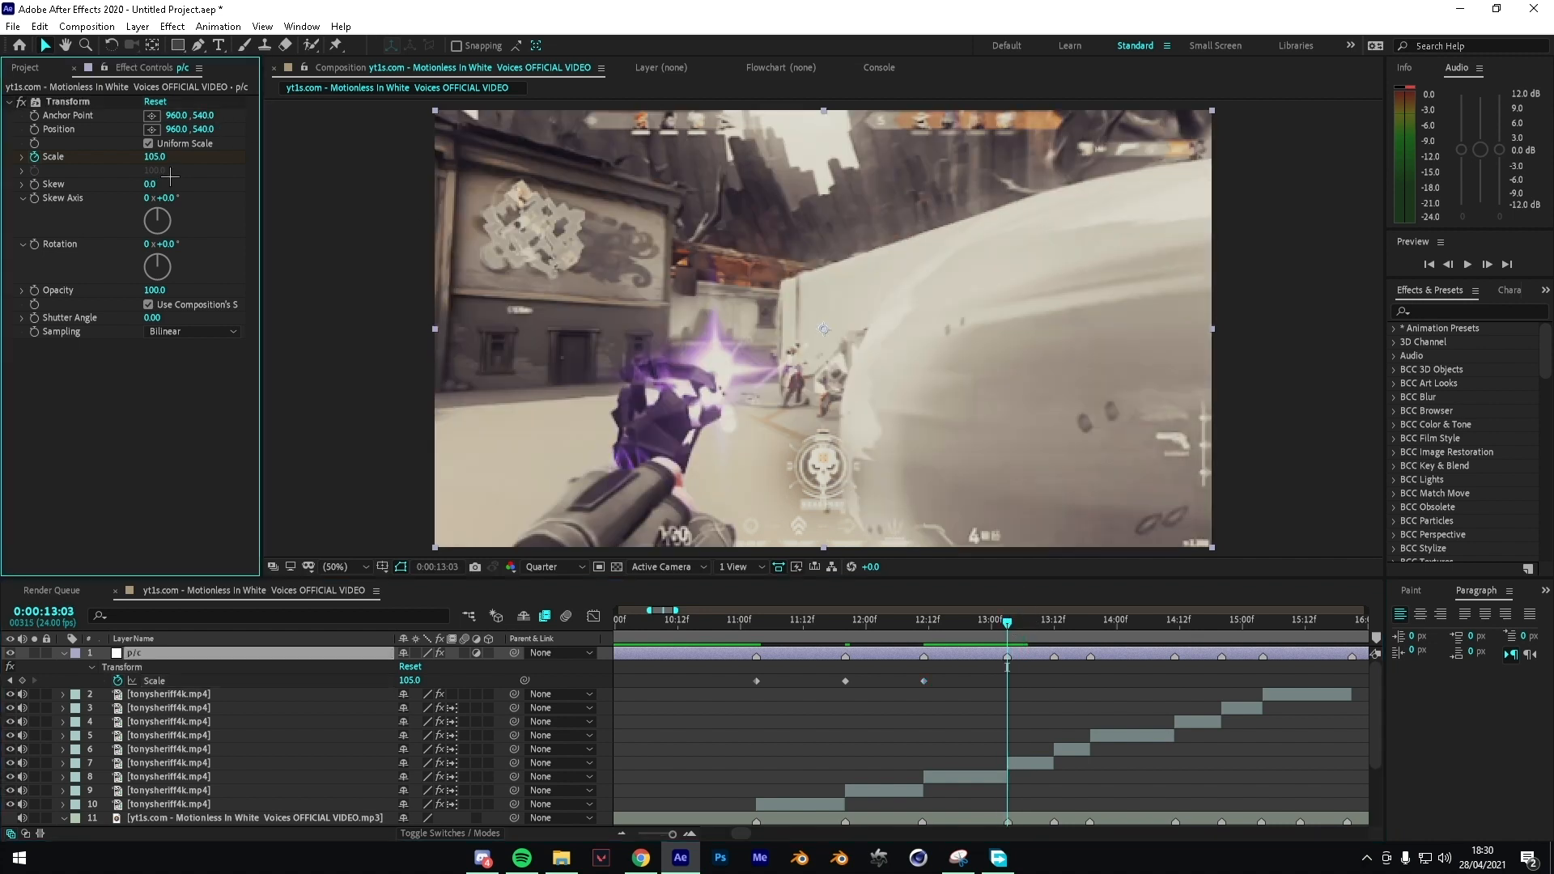
type("110")
key("Return")
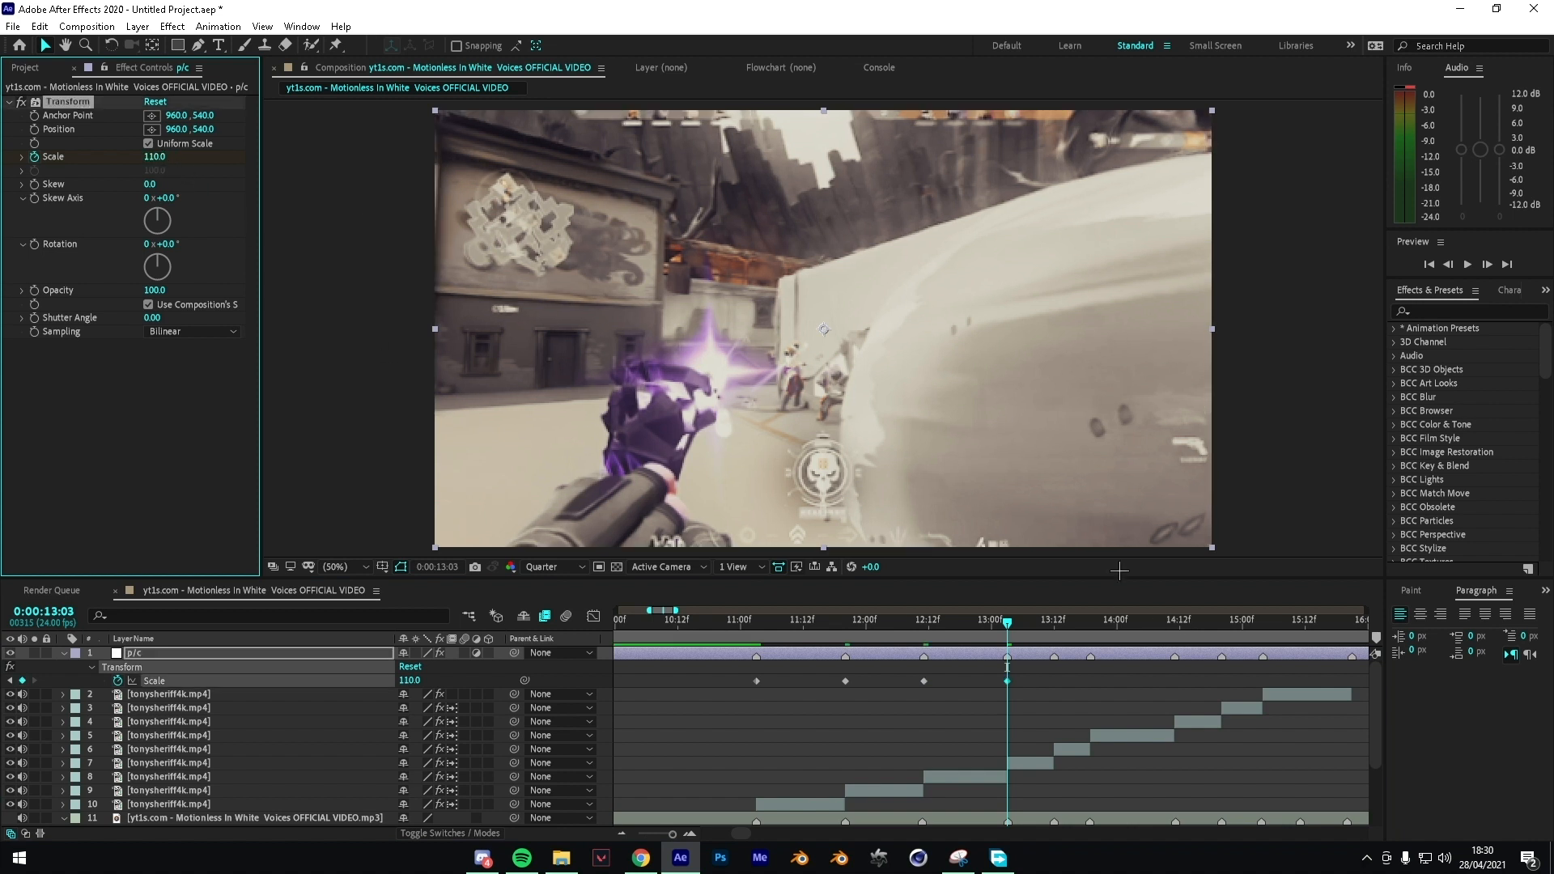
Step: Add a p/c Scale keyframe of 142 at the 0:00:13:12 cut, checking the frame at Full resolution before returning to Quarter
key("space")
key("space")
key("Page_Up")
key("Page_Up")
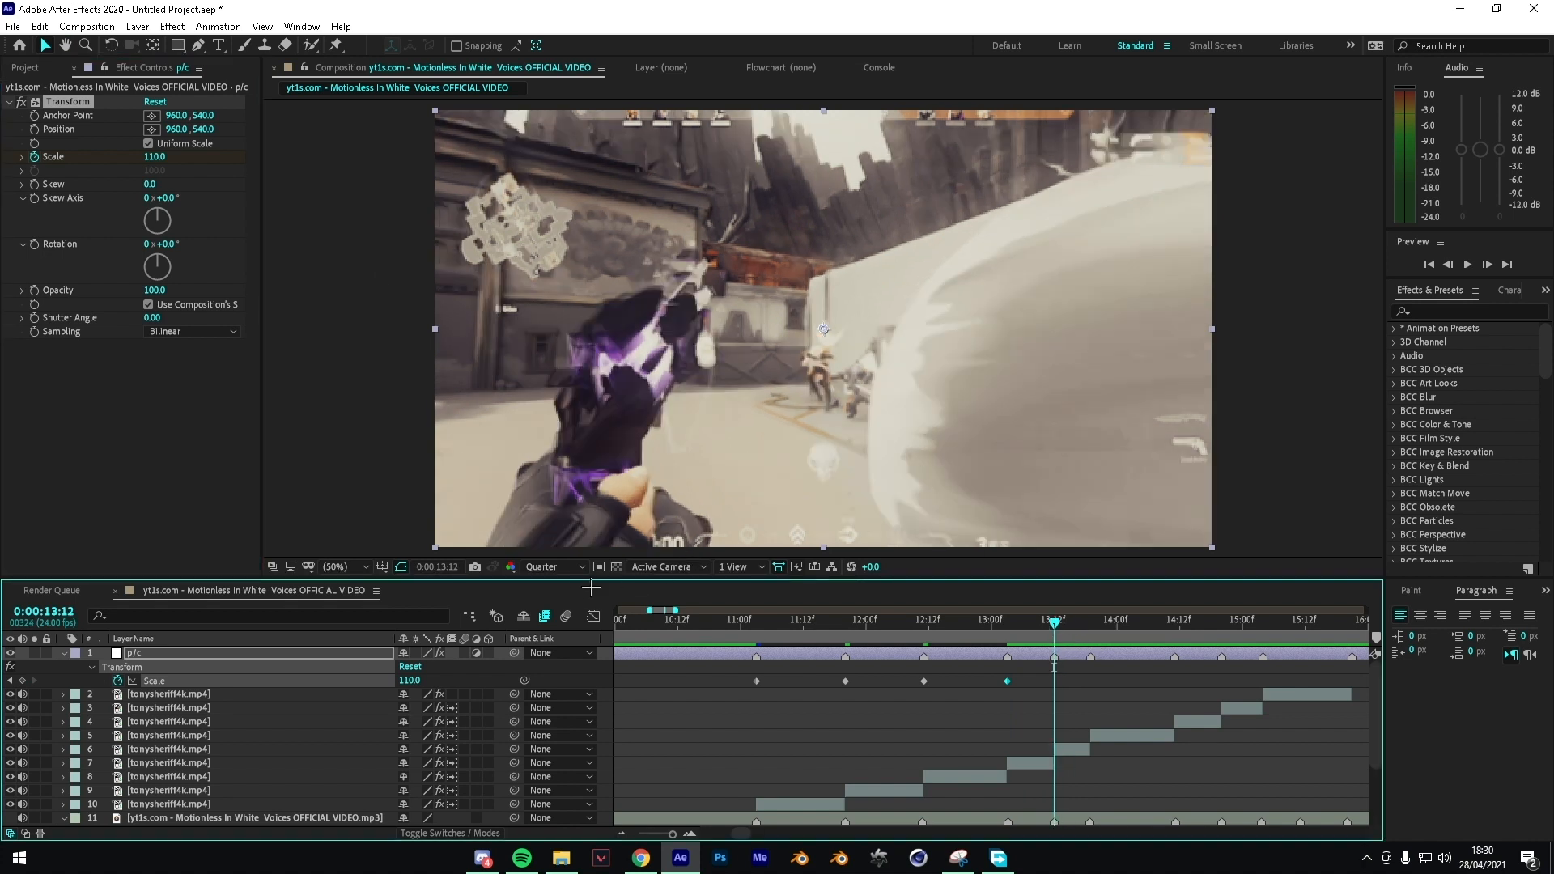
left_click_drag(157, 164, 267, 266)
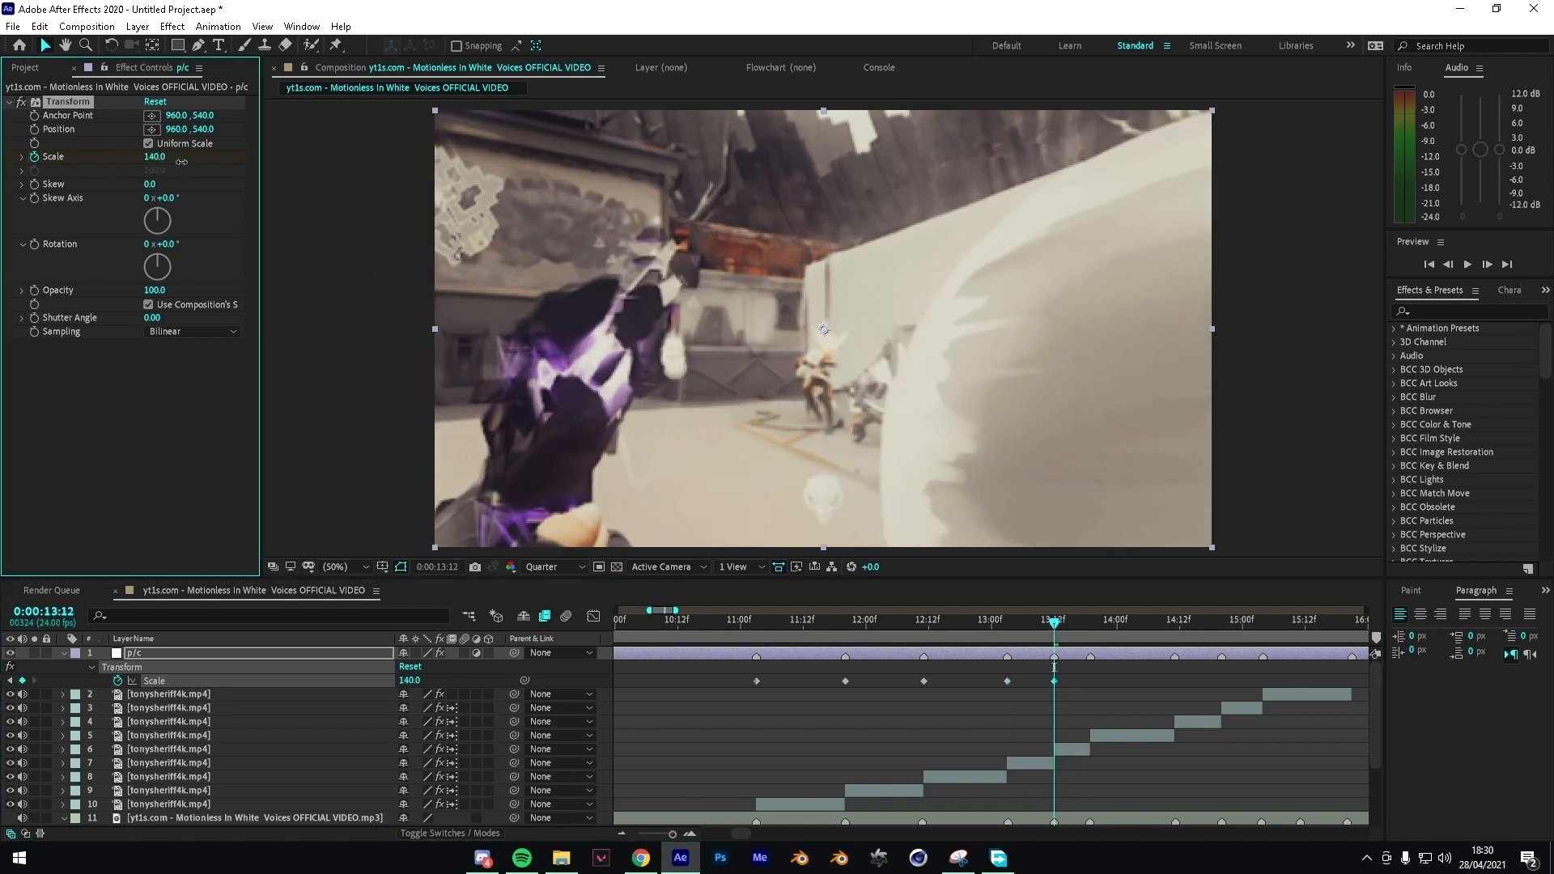
left_click(582, 567)
left_click(567, 601)
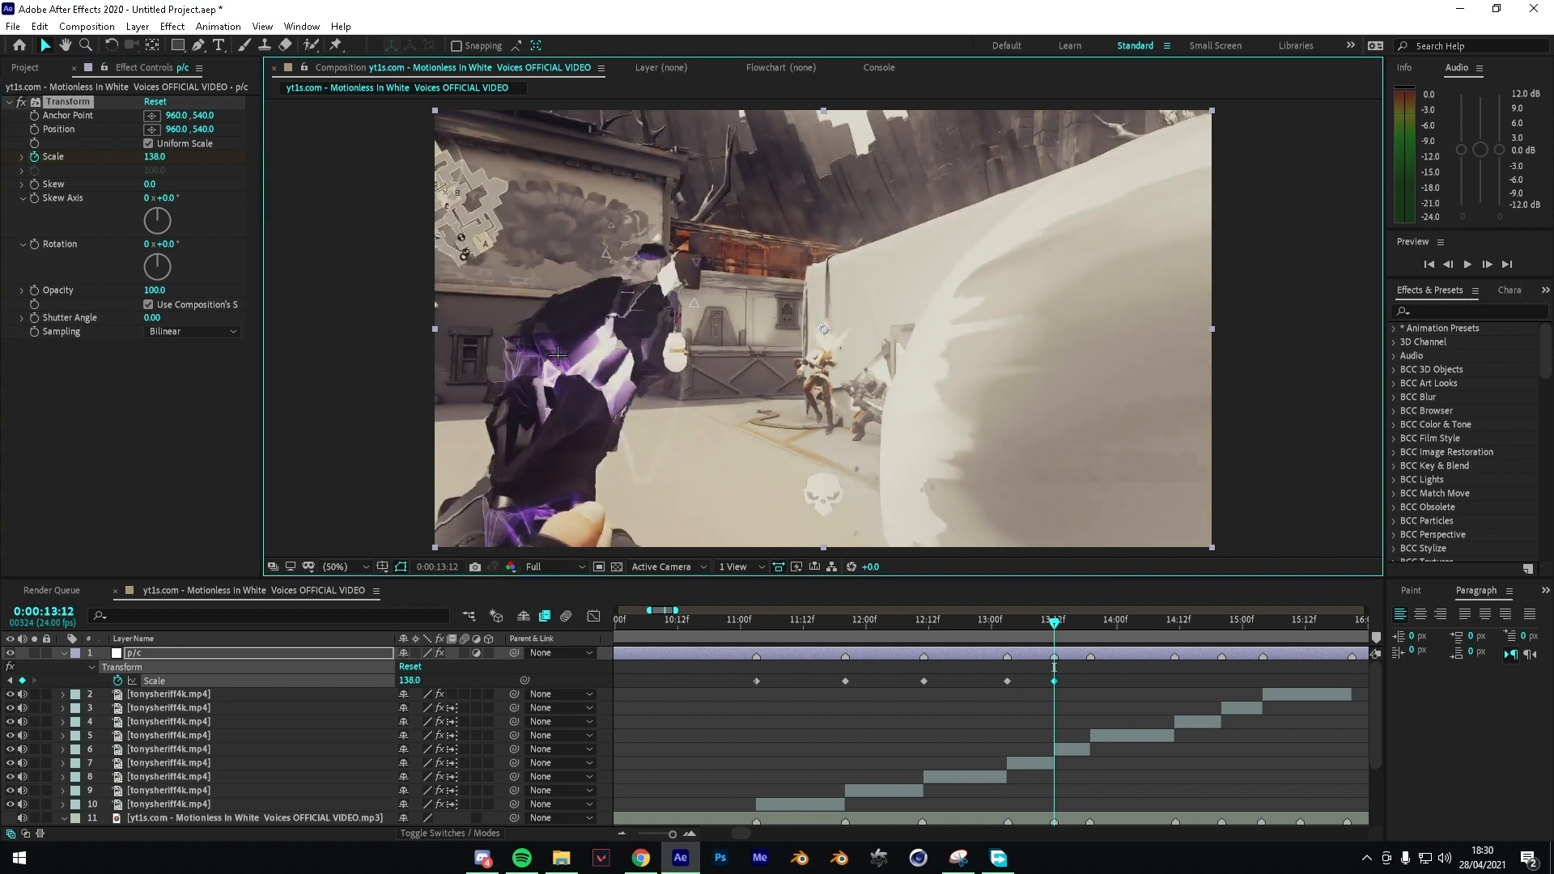
left_click_drag(157, 157, 168, 159)
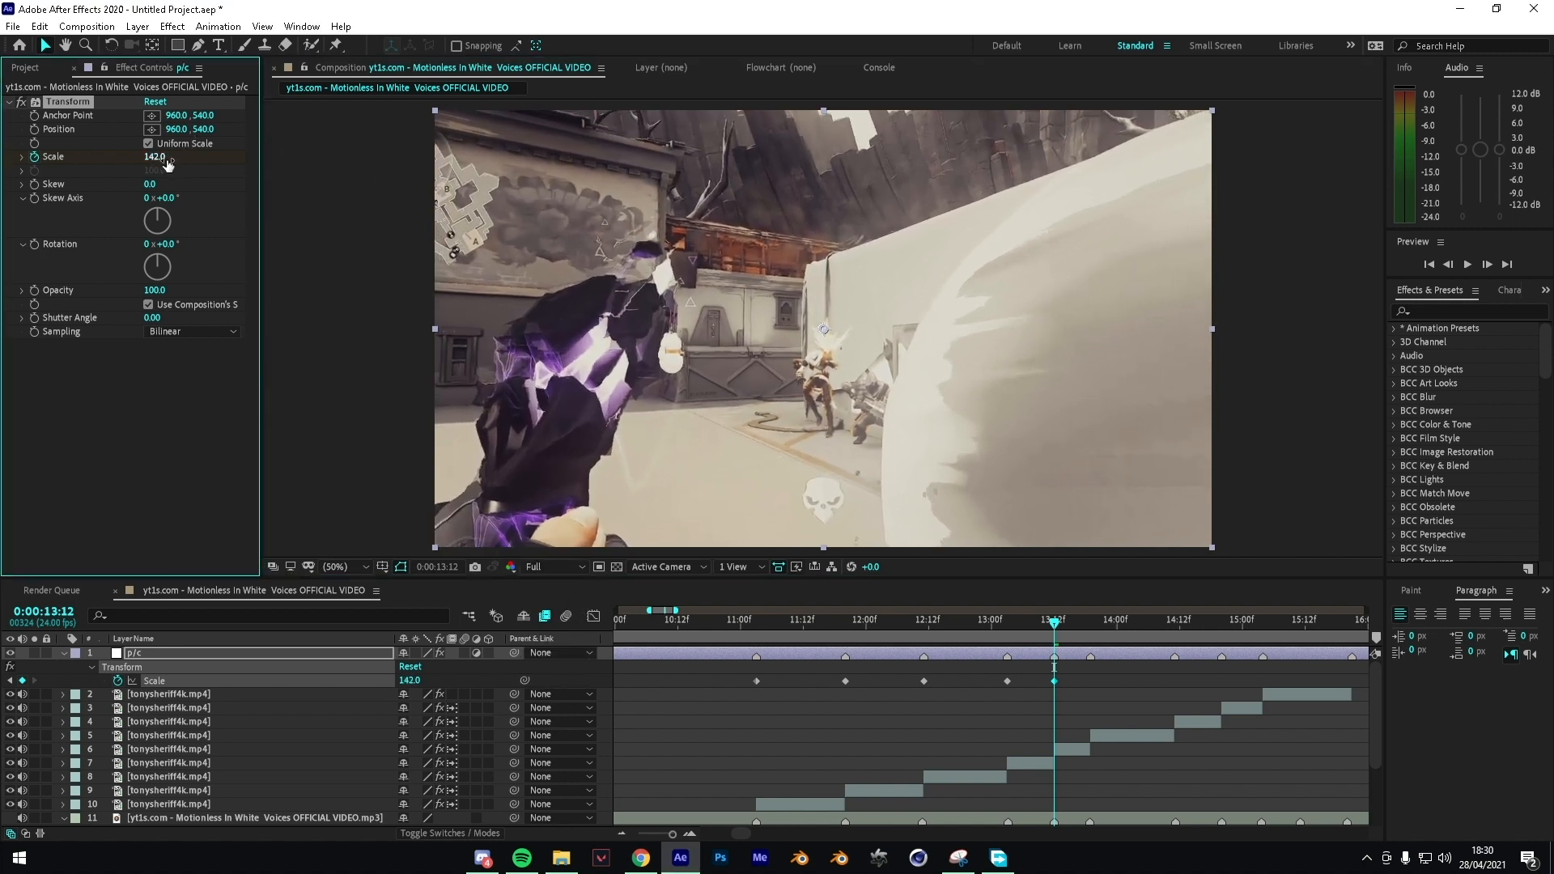
left_click(581, 567)
left_click(558, 641)
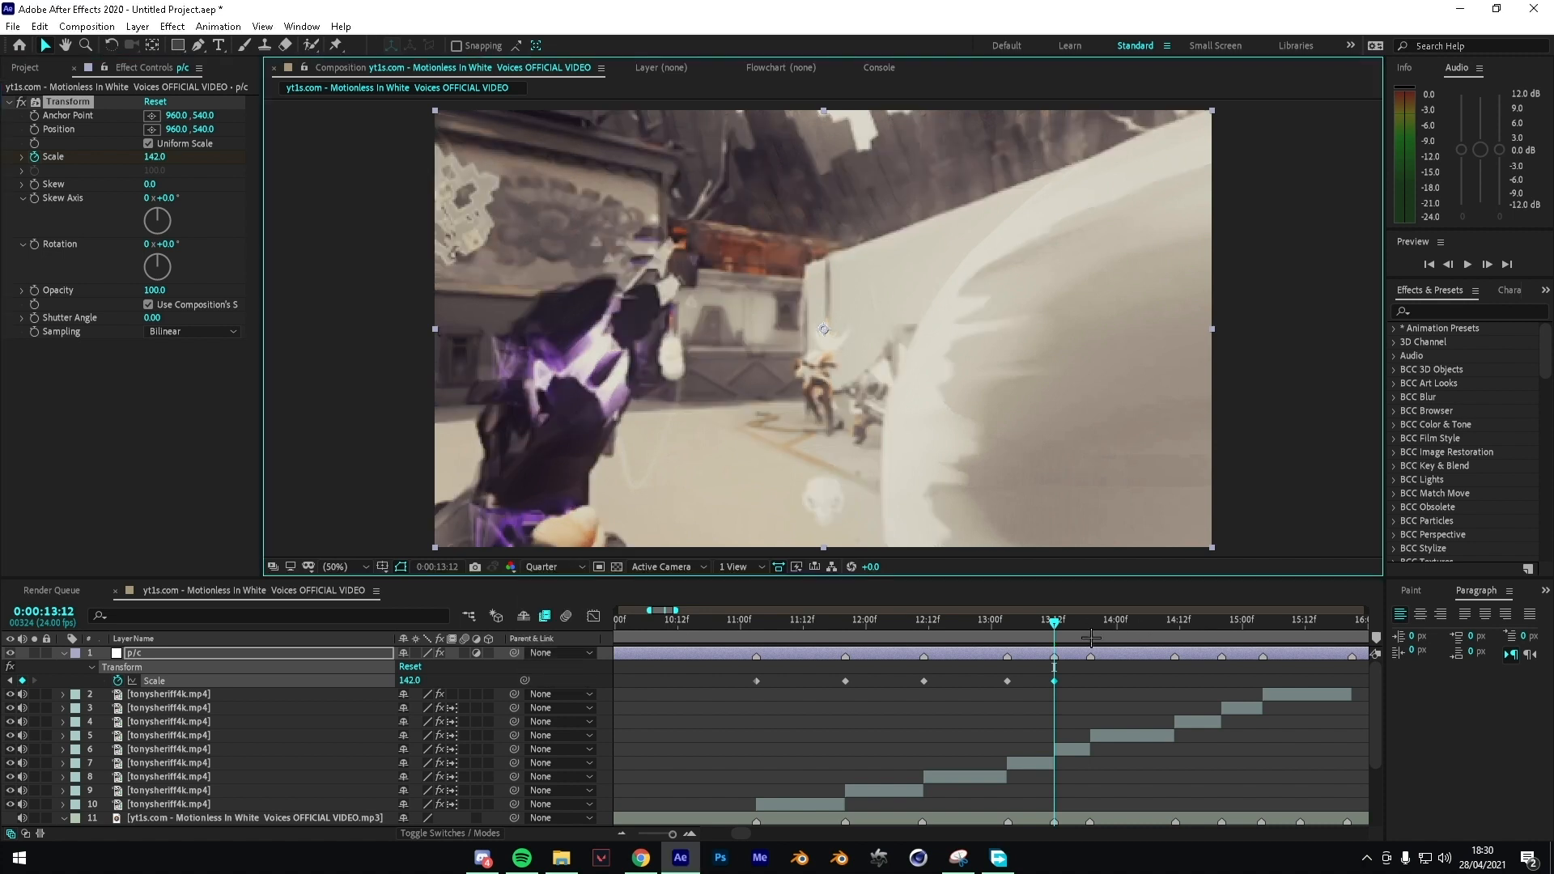
Step: Add a p/c Scale keyframe of 110 at the 0:00:13:19 cut
key("space")
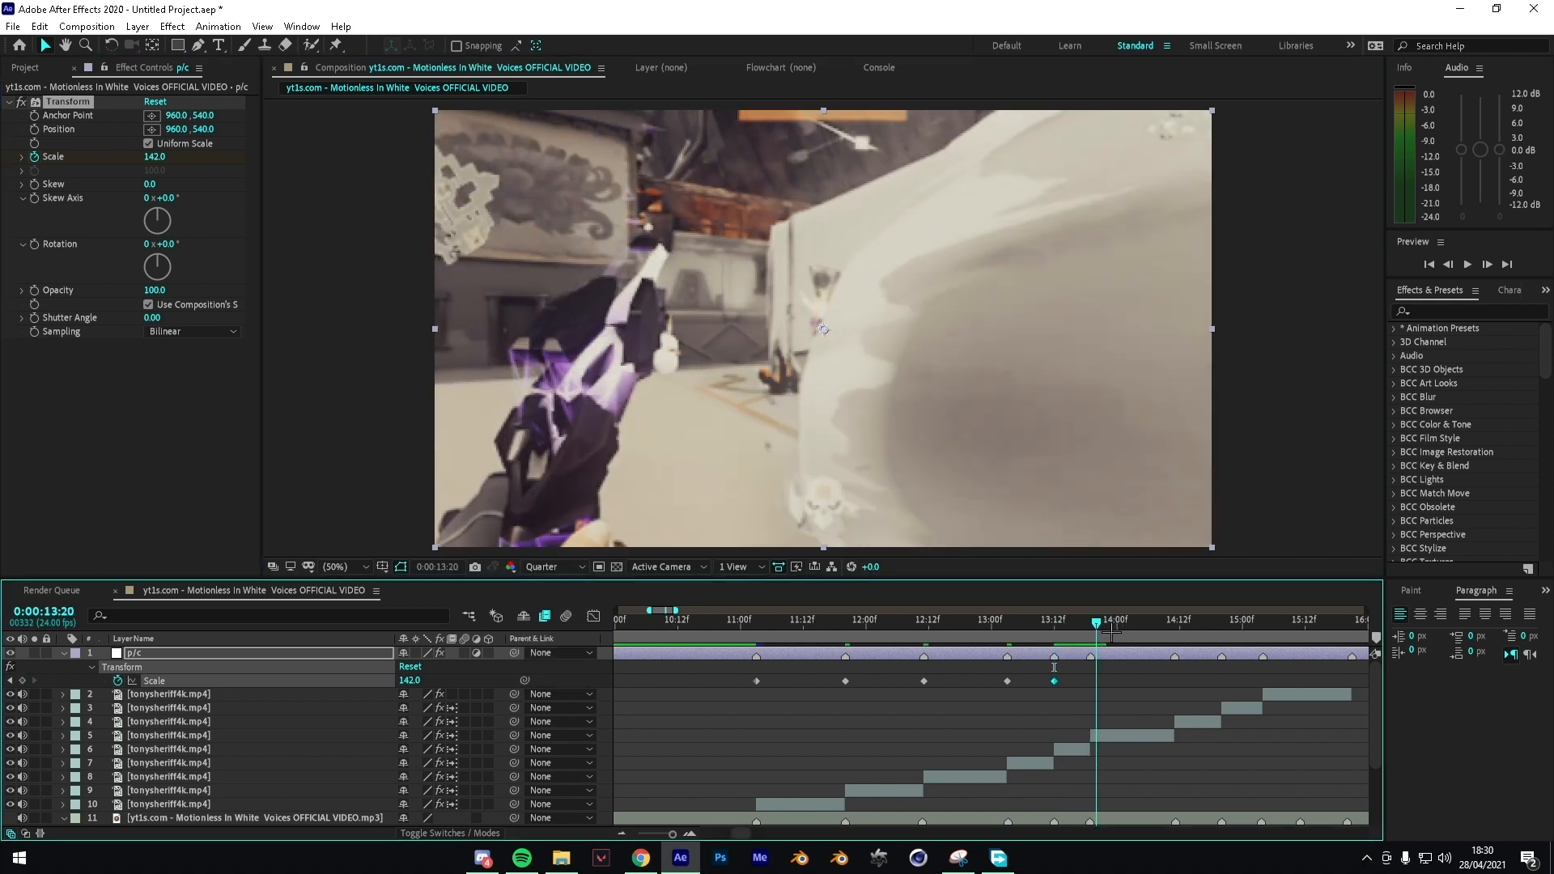
mouse_move(1111, 632)
left_mouse_down()
mouse_move(1095, 630)
mouse_move(1121, 630)
mouse_move(1107, 631)
left_mouse_up()
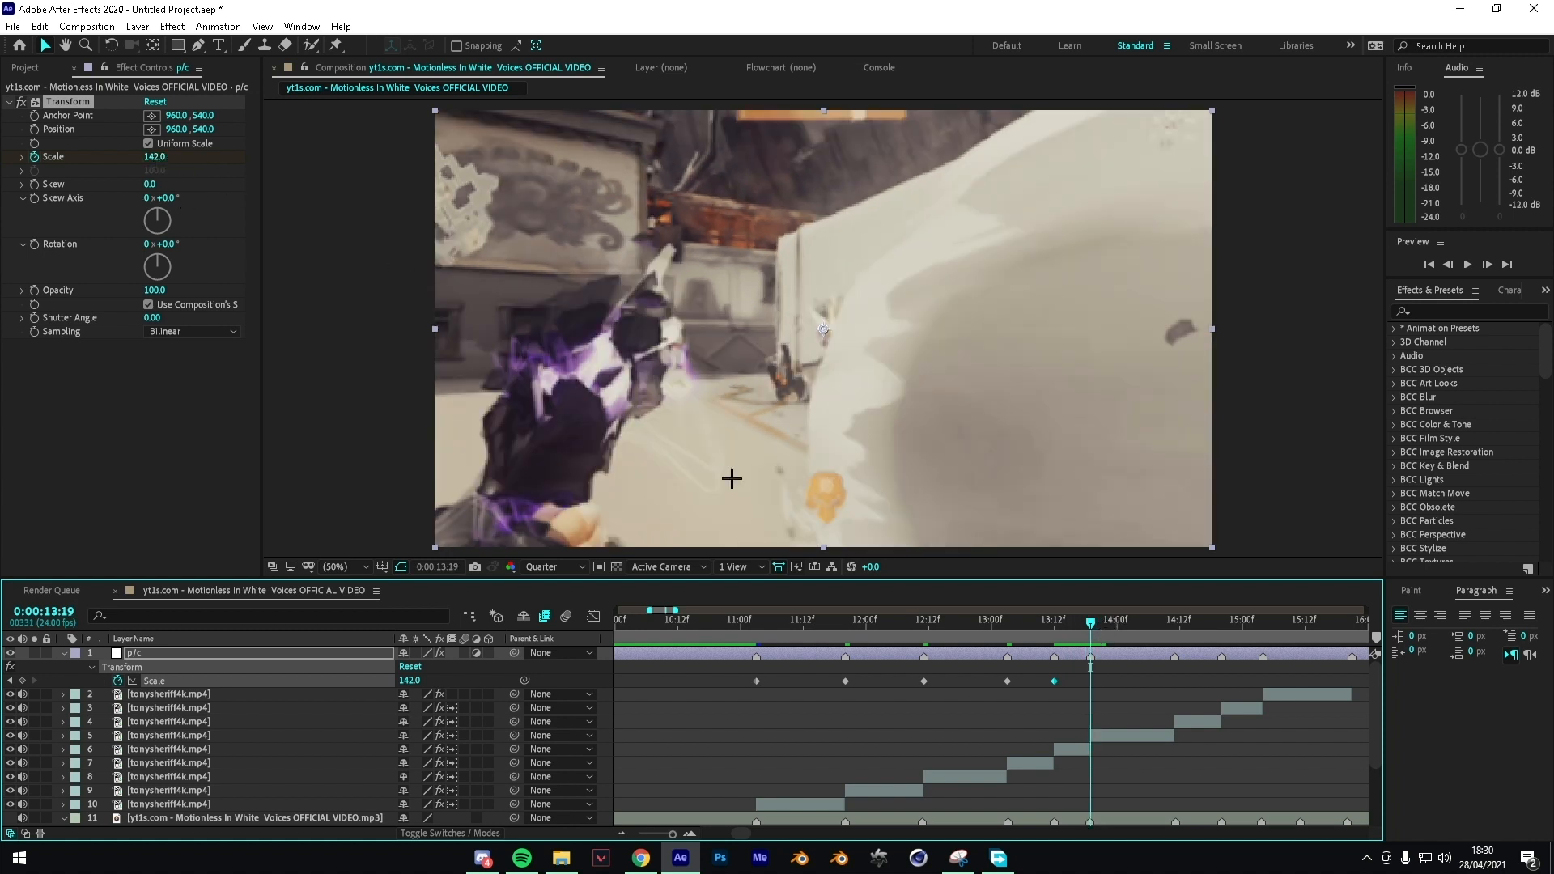
left_click(152, 164)
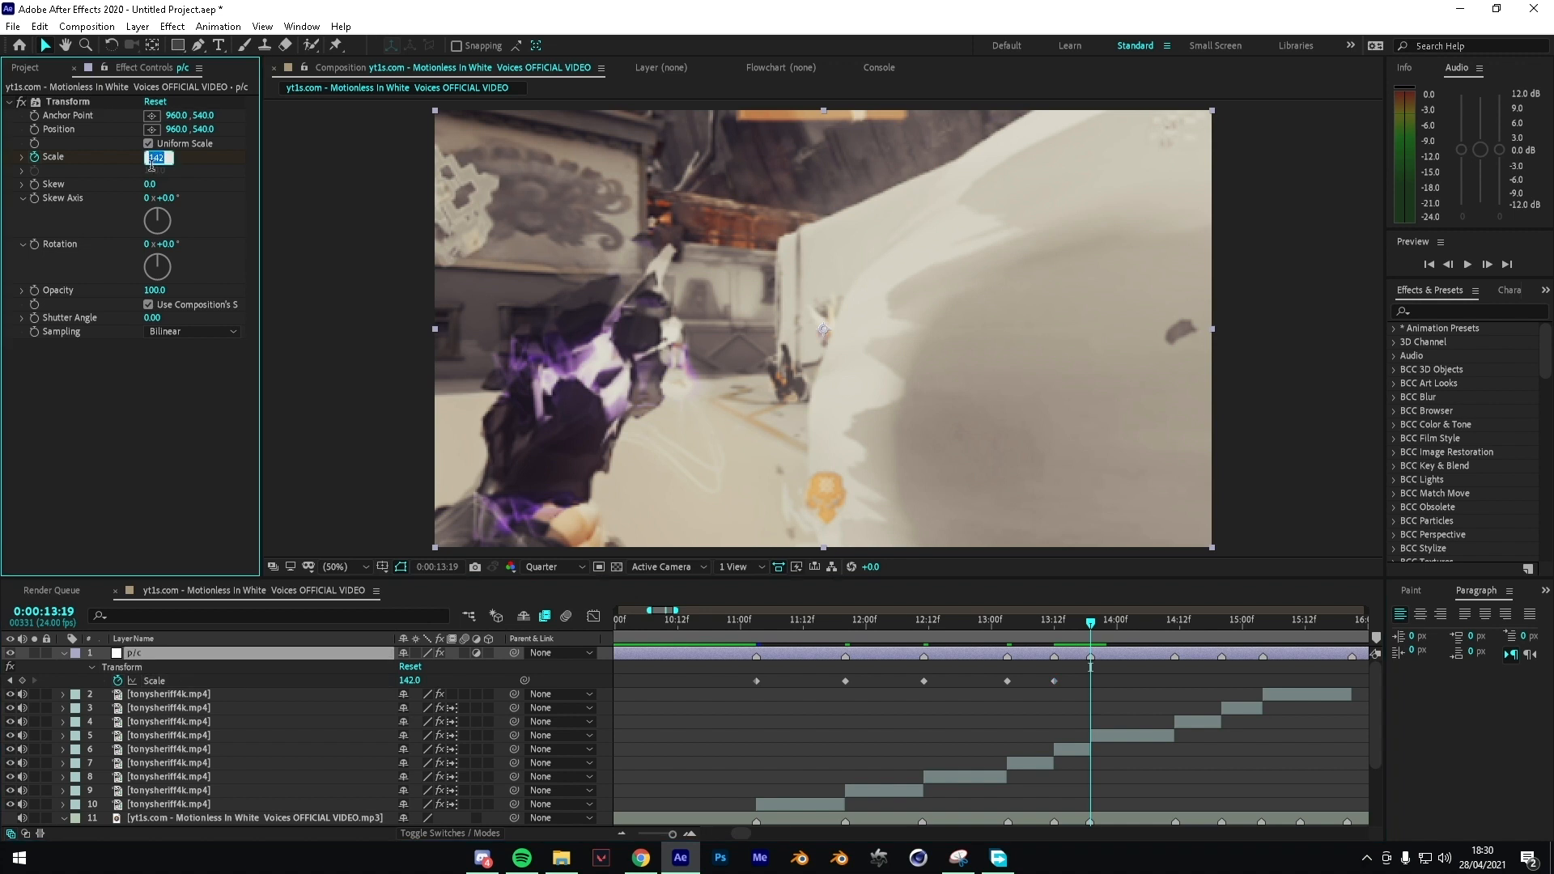
type("110")
key("Return")
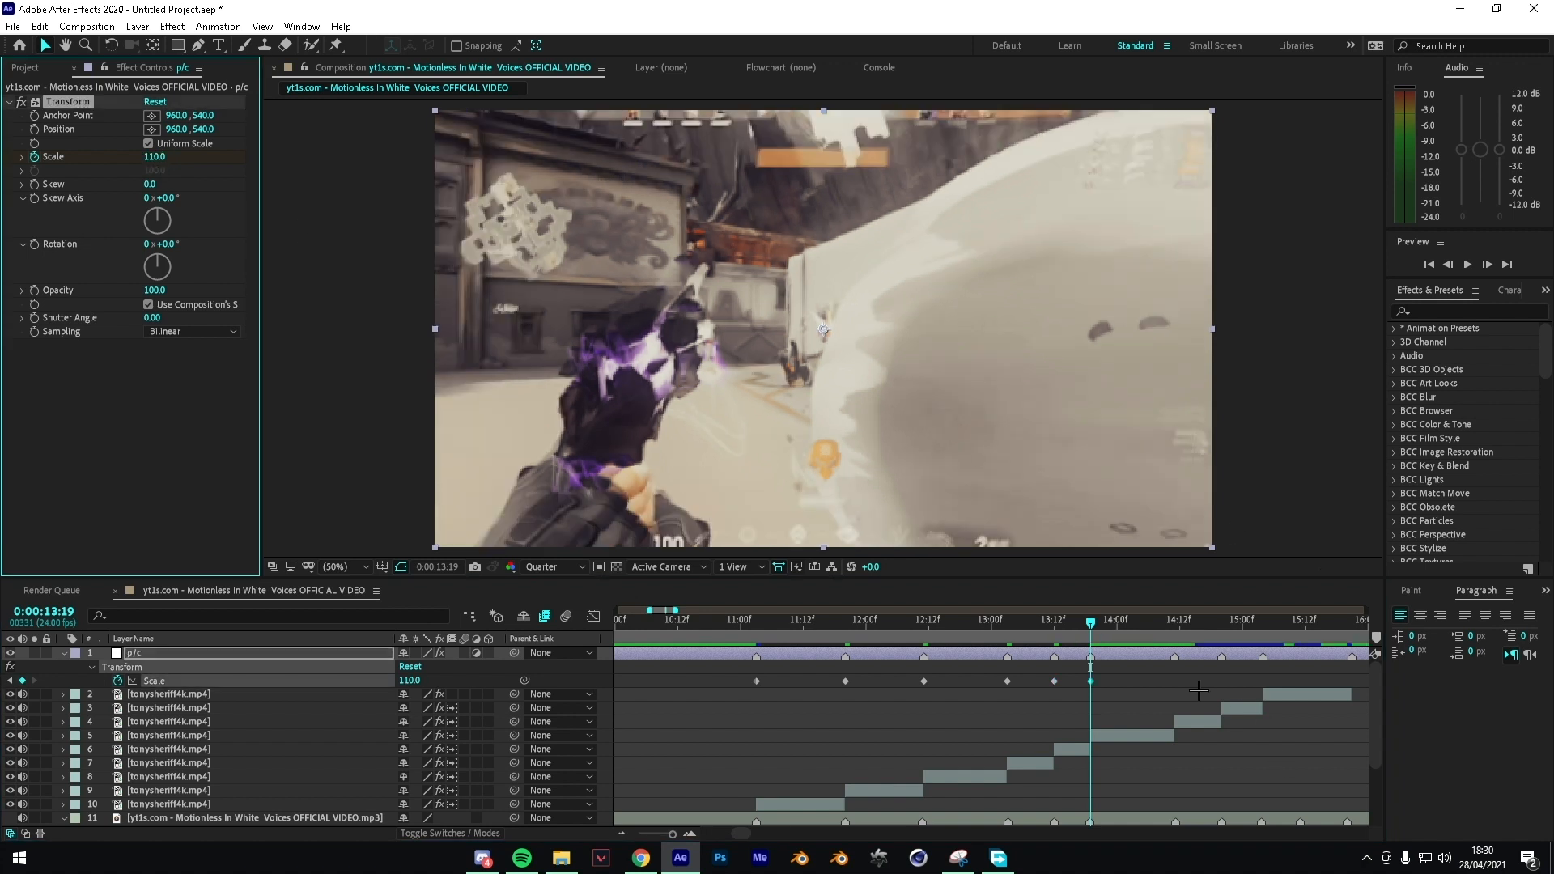
Step: Preview the zoom from 0:00:13:08 and add a p/c Scale keyframe of 100 at the 0:00:14:11 cut
left_click_drag(1098, 637, 1034, 637)
key("space")
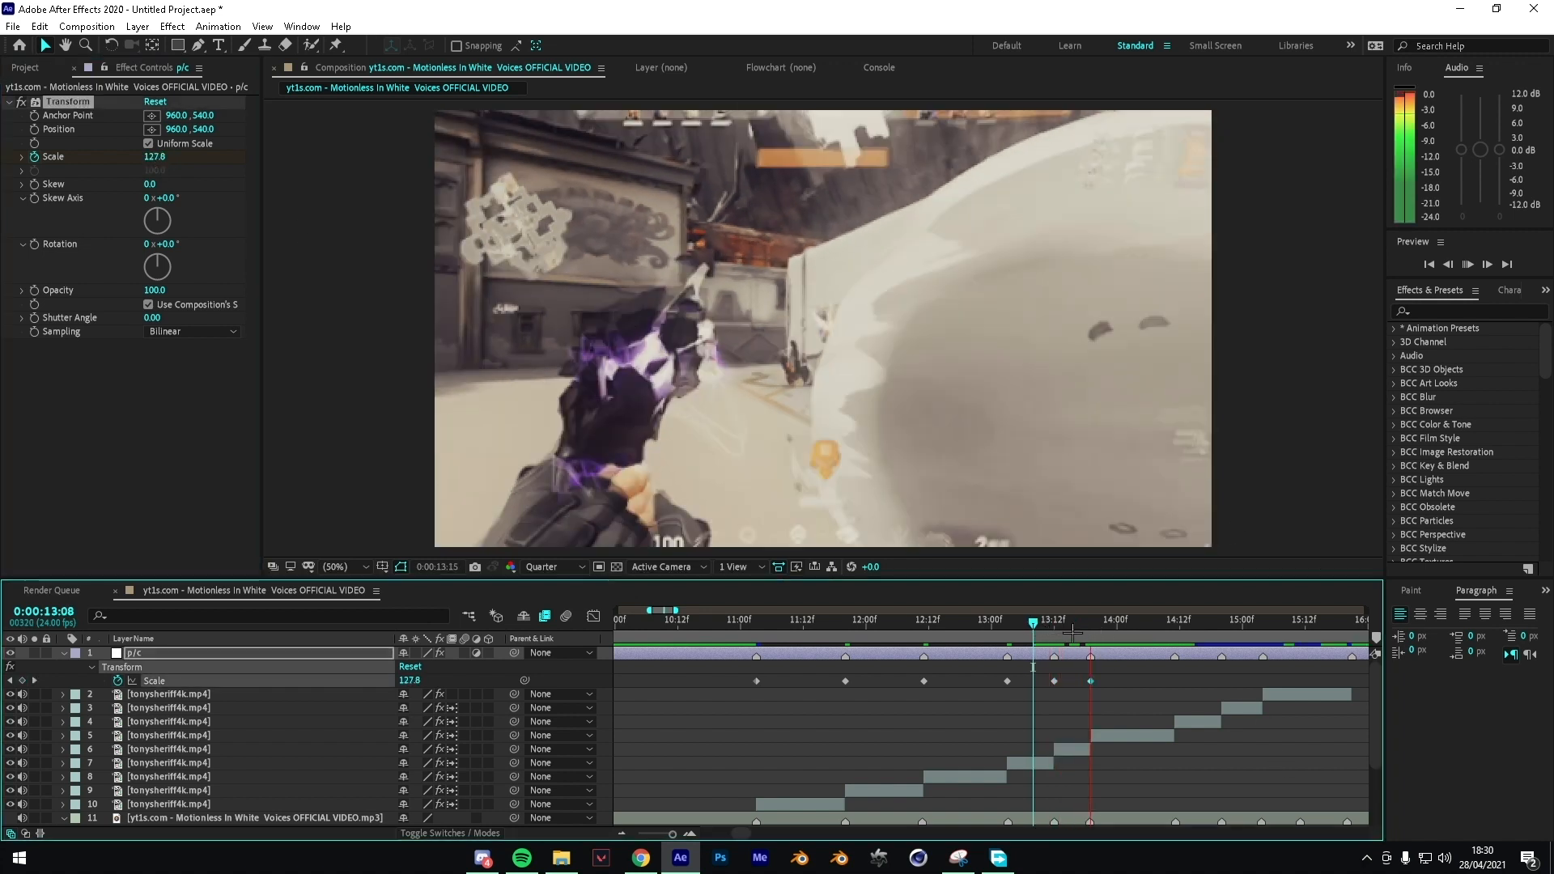
key("space")
key("space")
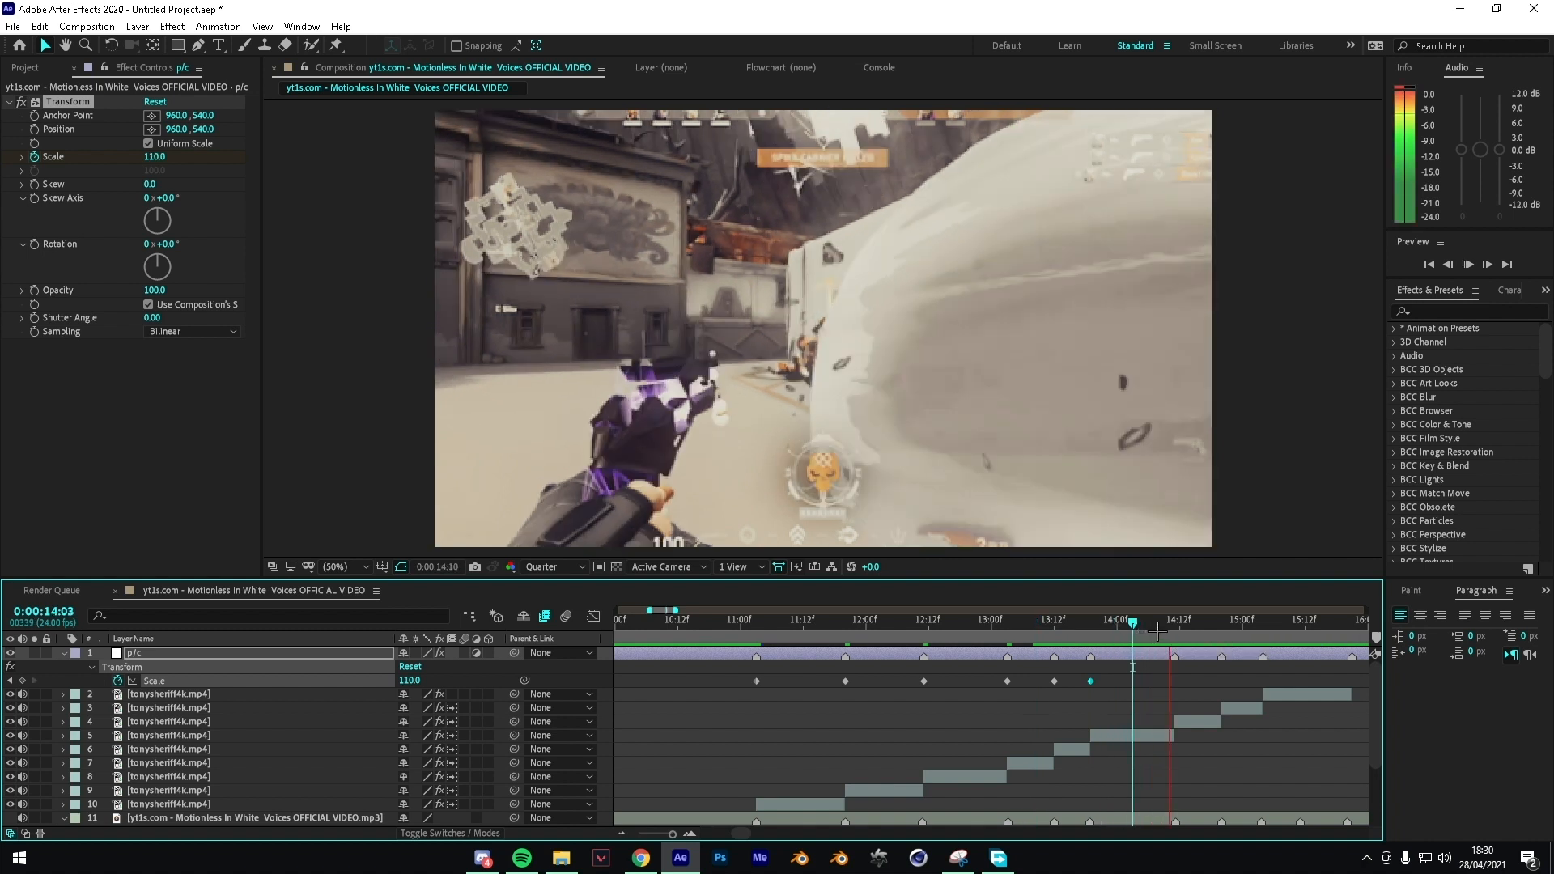
key("space")
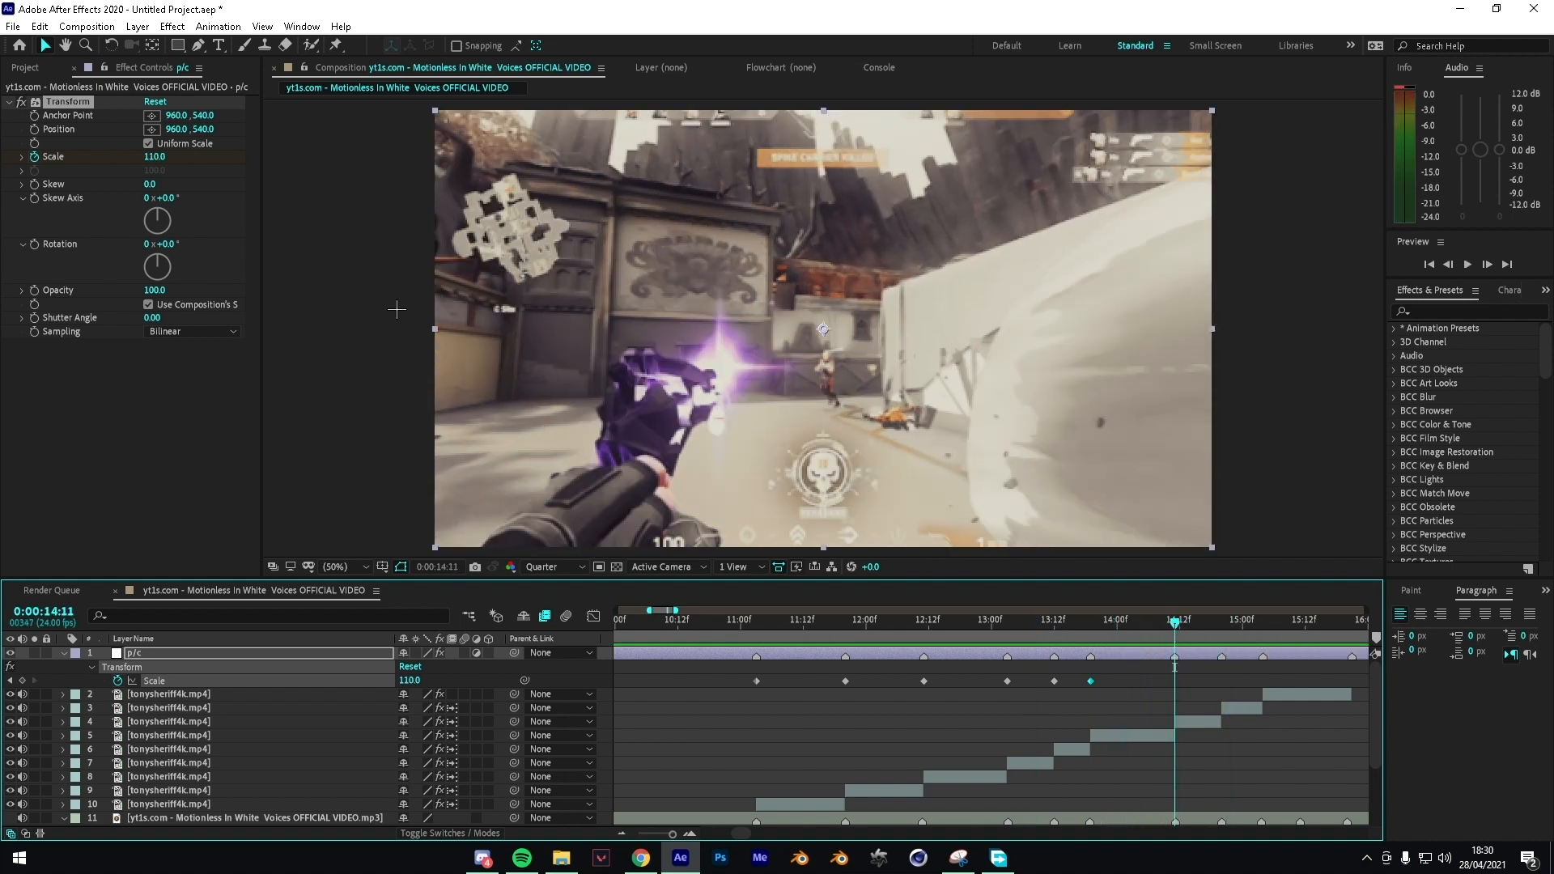
left_click(164, 159)
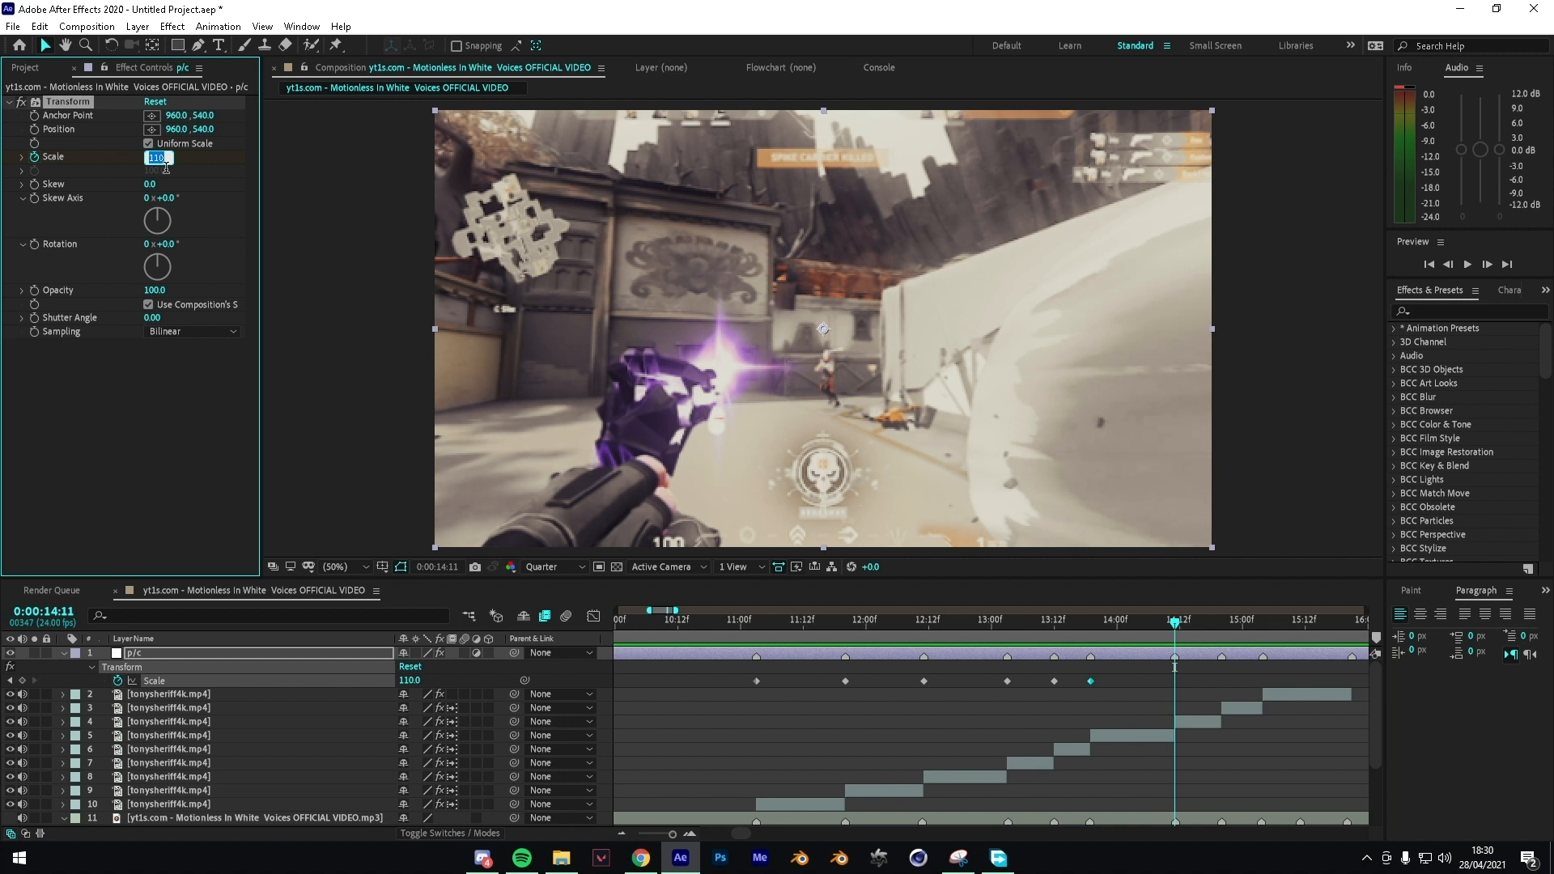
key("Return")
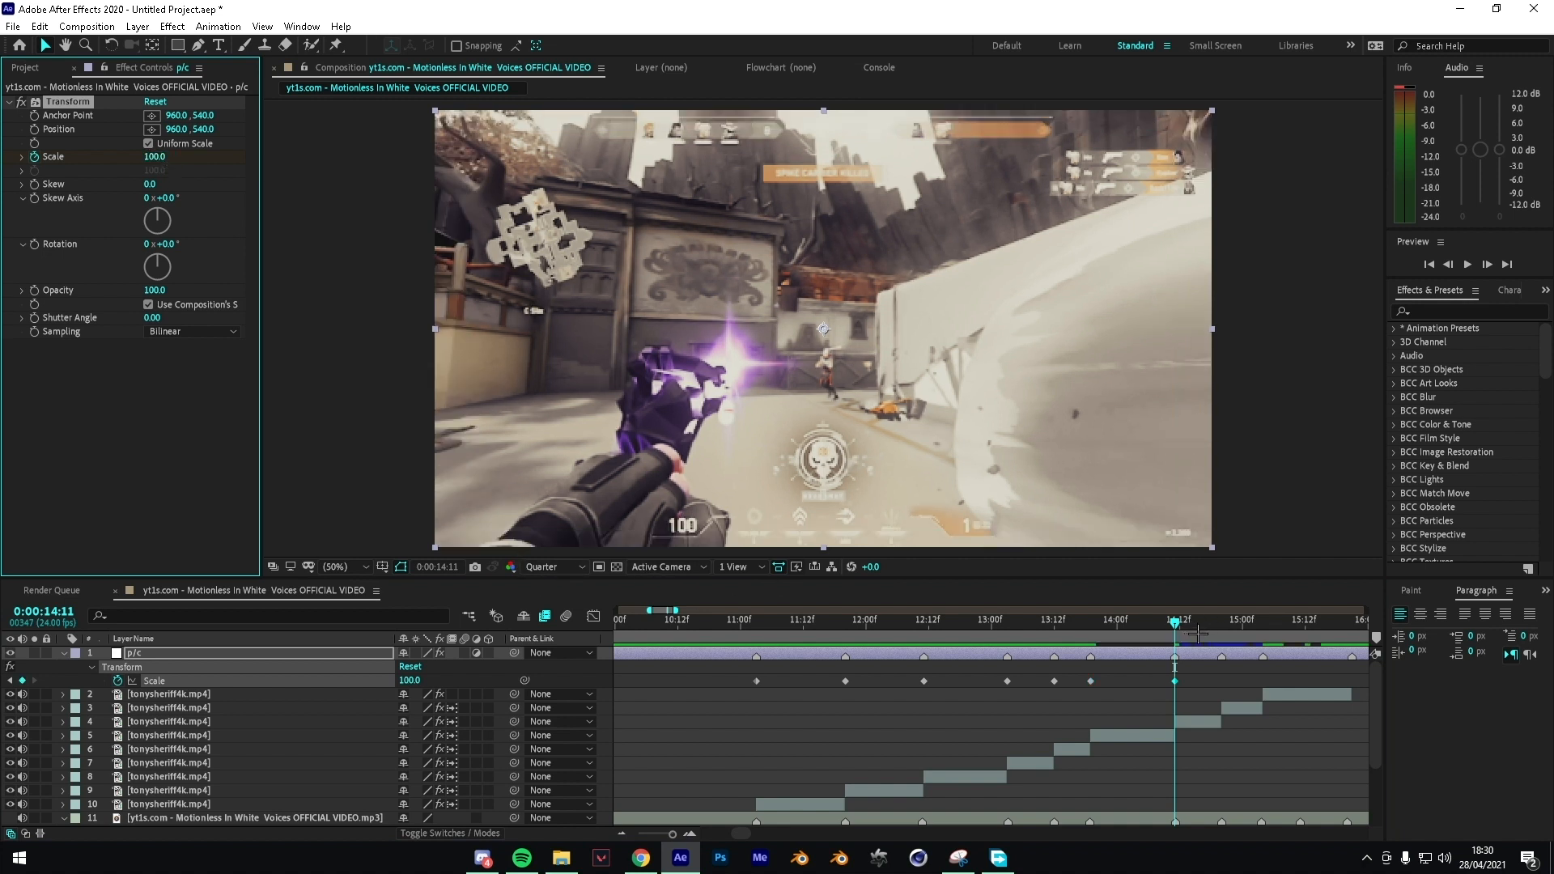
Step: Add a p/c Scale keyframe of 115 at the 0:00:14:20 cut
left_click_drag(1198, 633, 1232, 629)
mouse_move(159, 165)
left_mouse_down()
mouse_move(175, 163)
mouse_move(161, 164)
left_mouse_up()
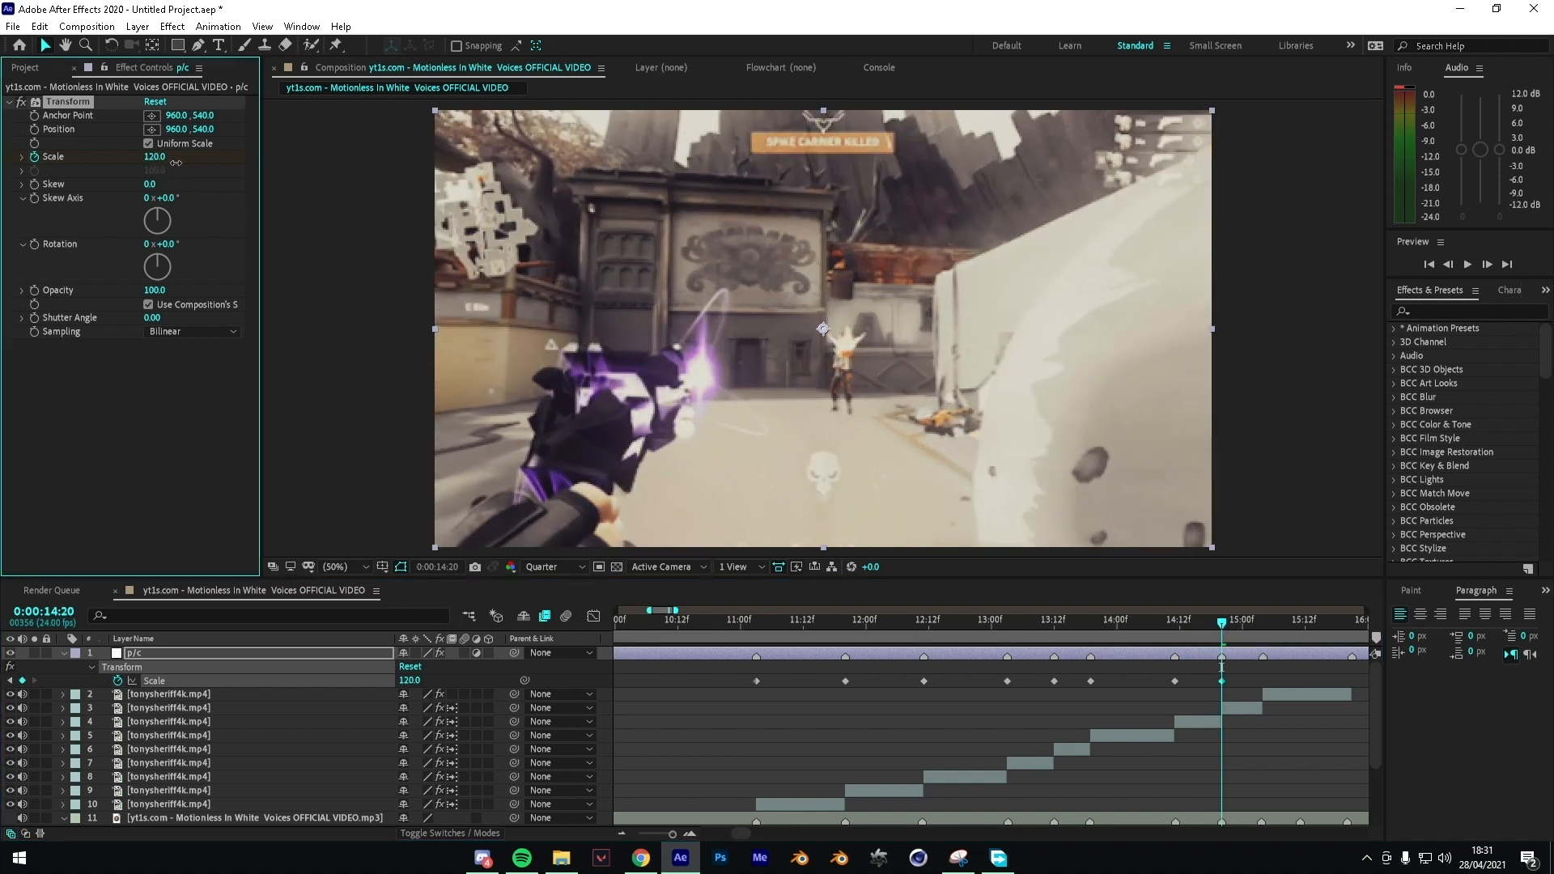
left_click(161, 164)
type("1")
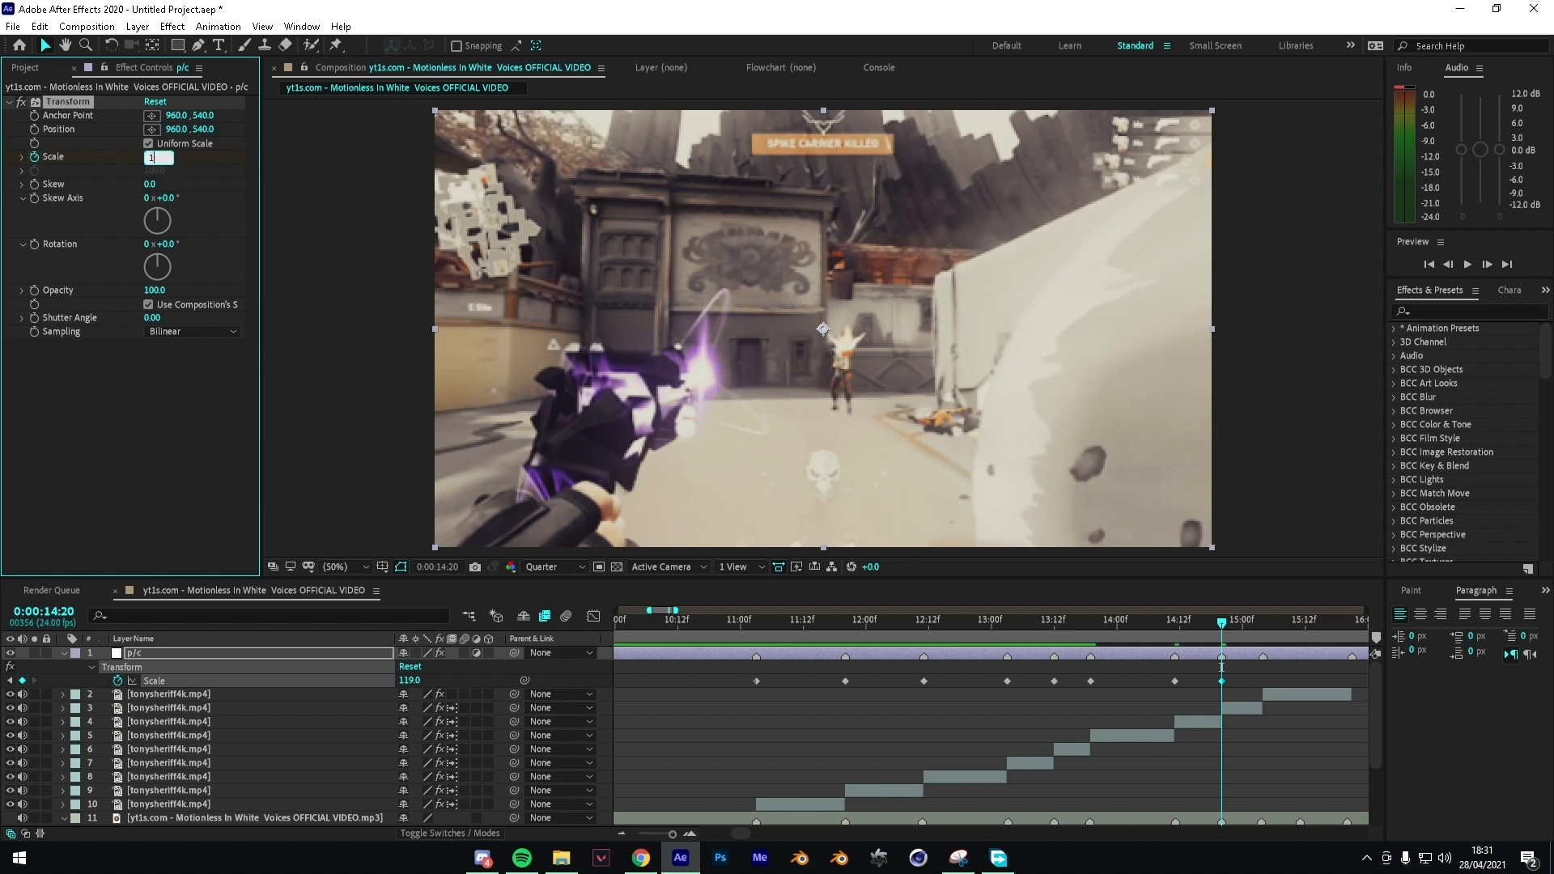
type("15")
key("Return")
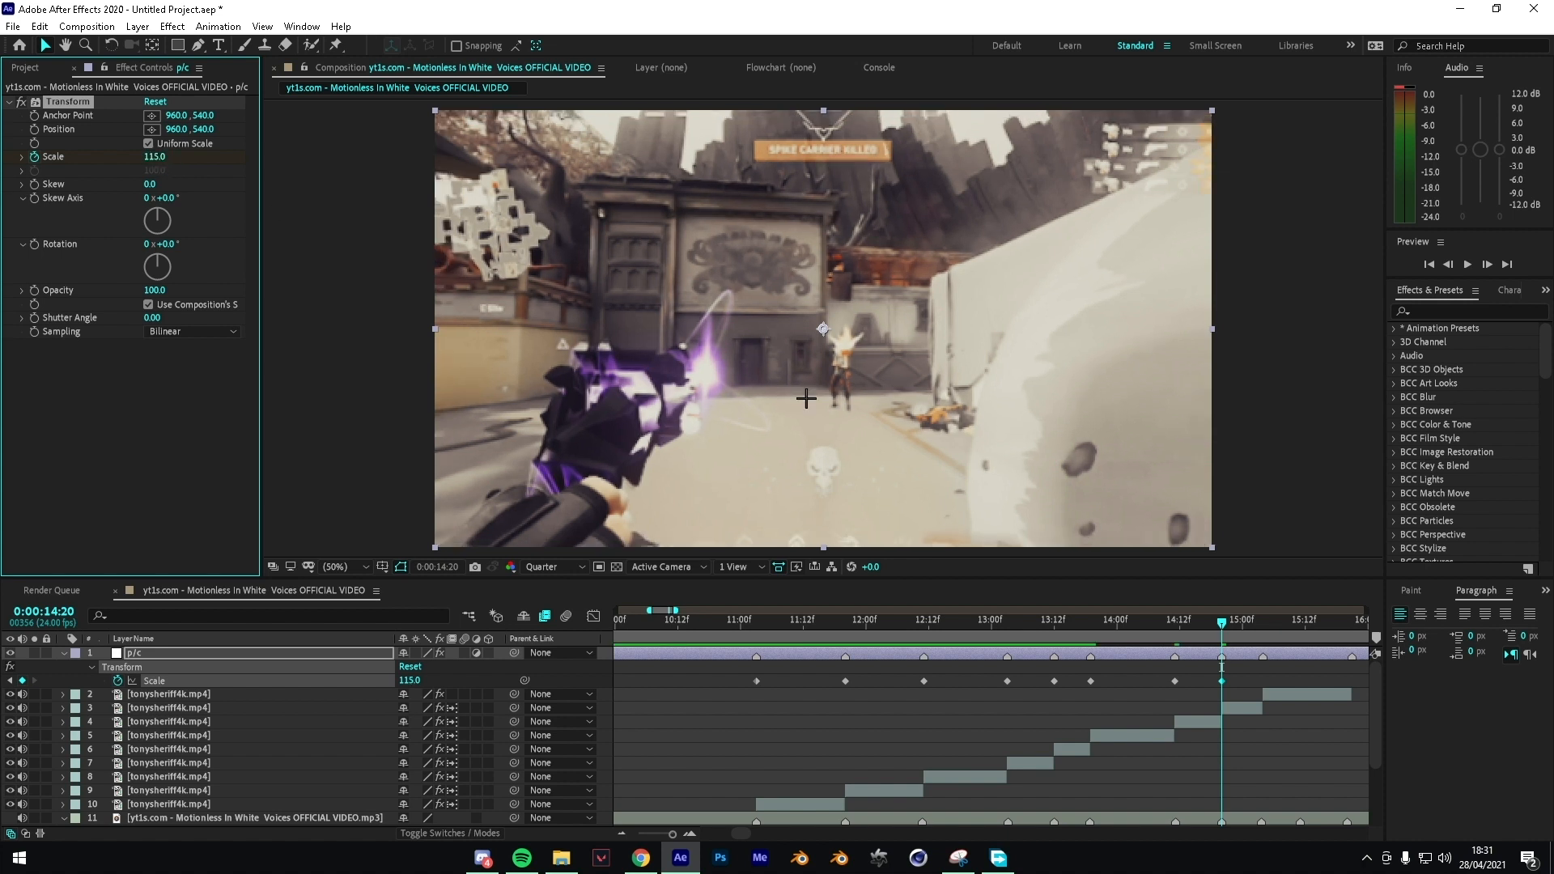
Step: Add p/c Scale keyframes of 105 at 0:00:15:04 and 100 at 0:00:15:21, the start and end of the last clip
left_click_drag(1218, 603, 1278, 602)
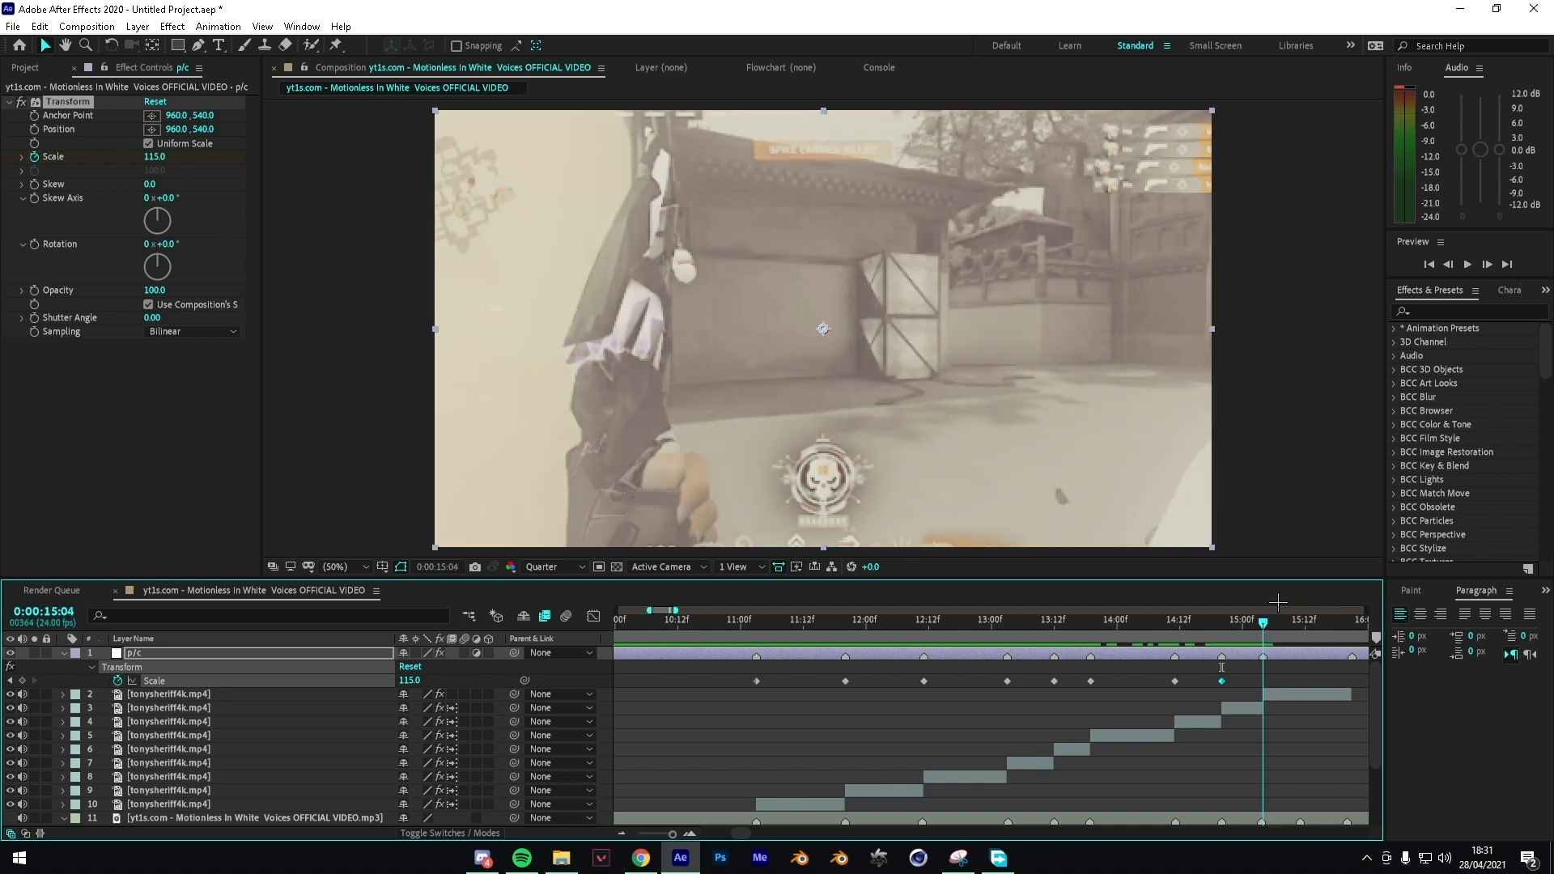
left_click(156, 166)
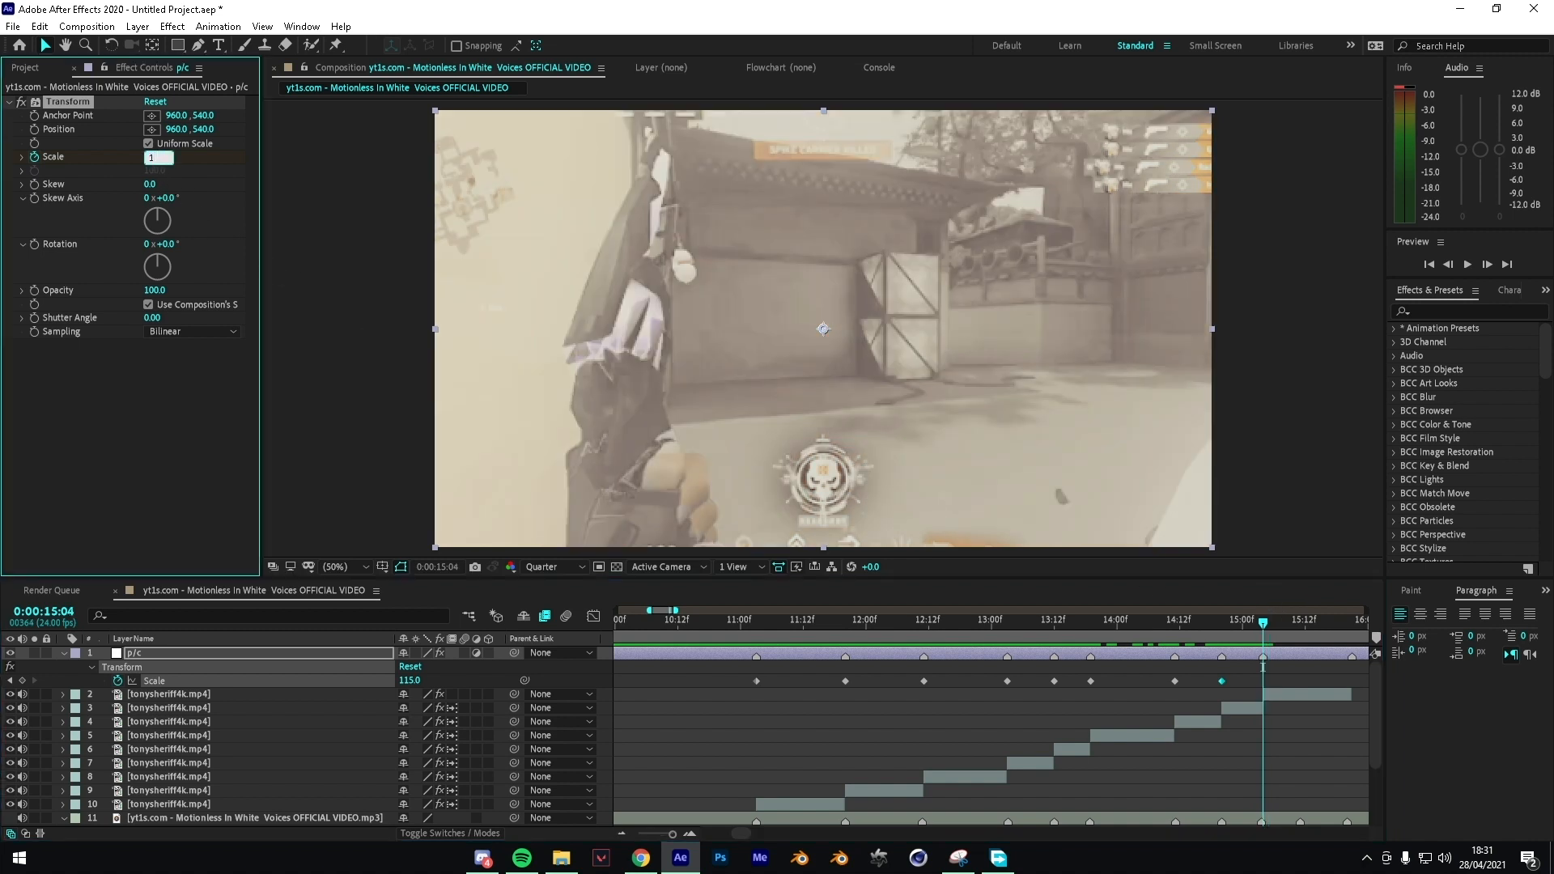
type("105")
key("Return")
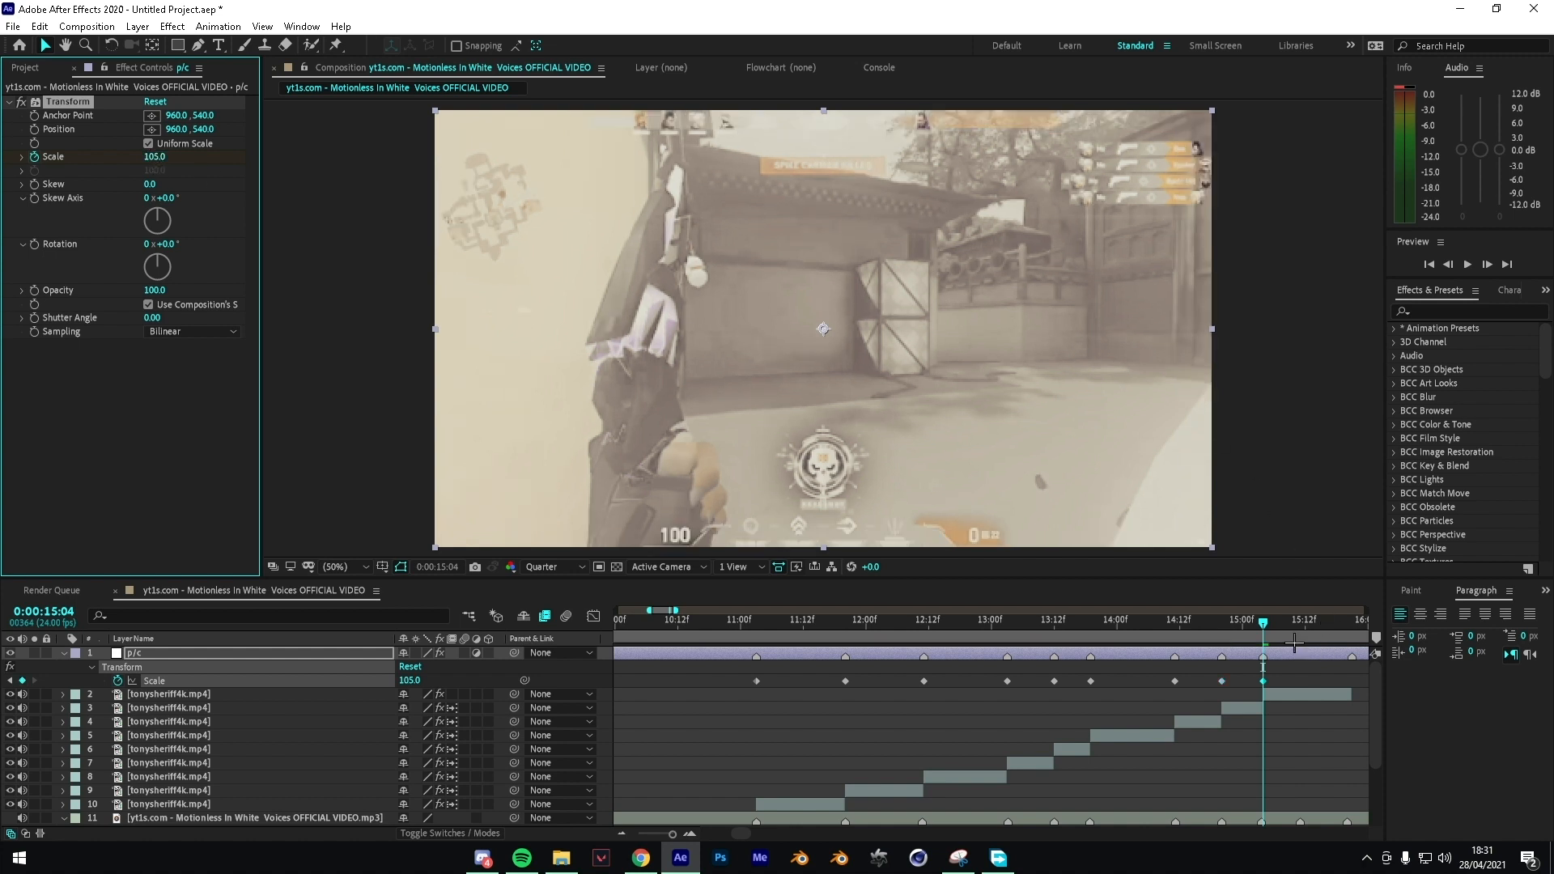
left_click_drag(1294, 644, 1367, 629)
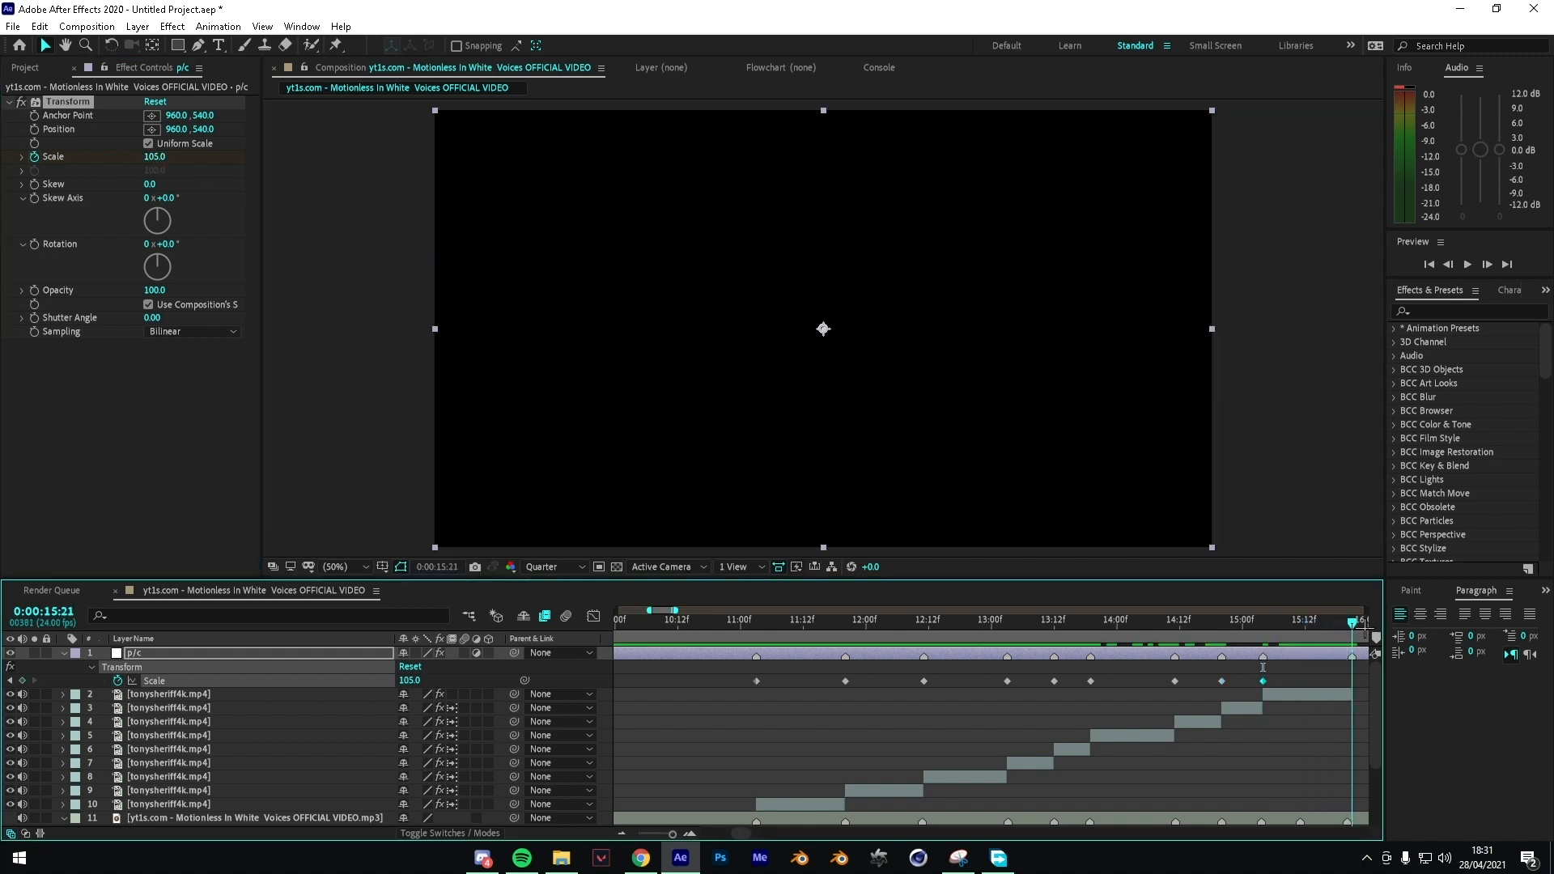
left_click(156, 157)
type("100")
key("Return")
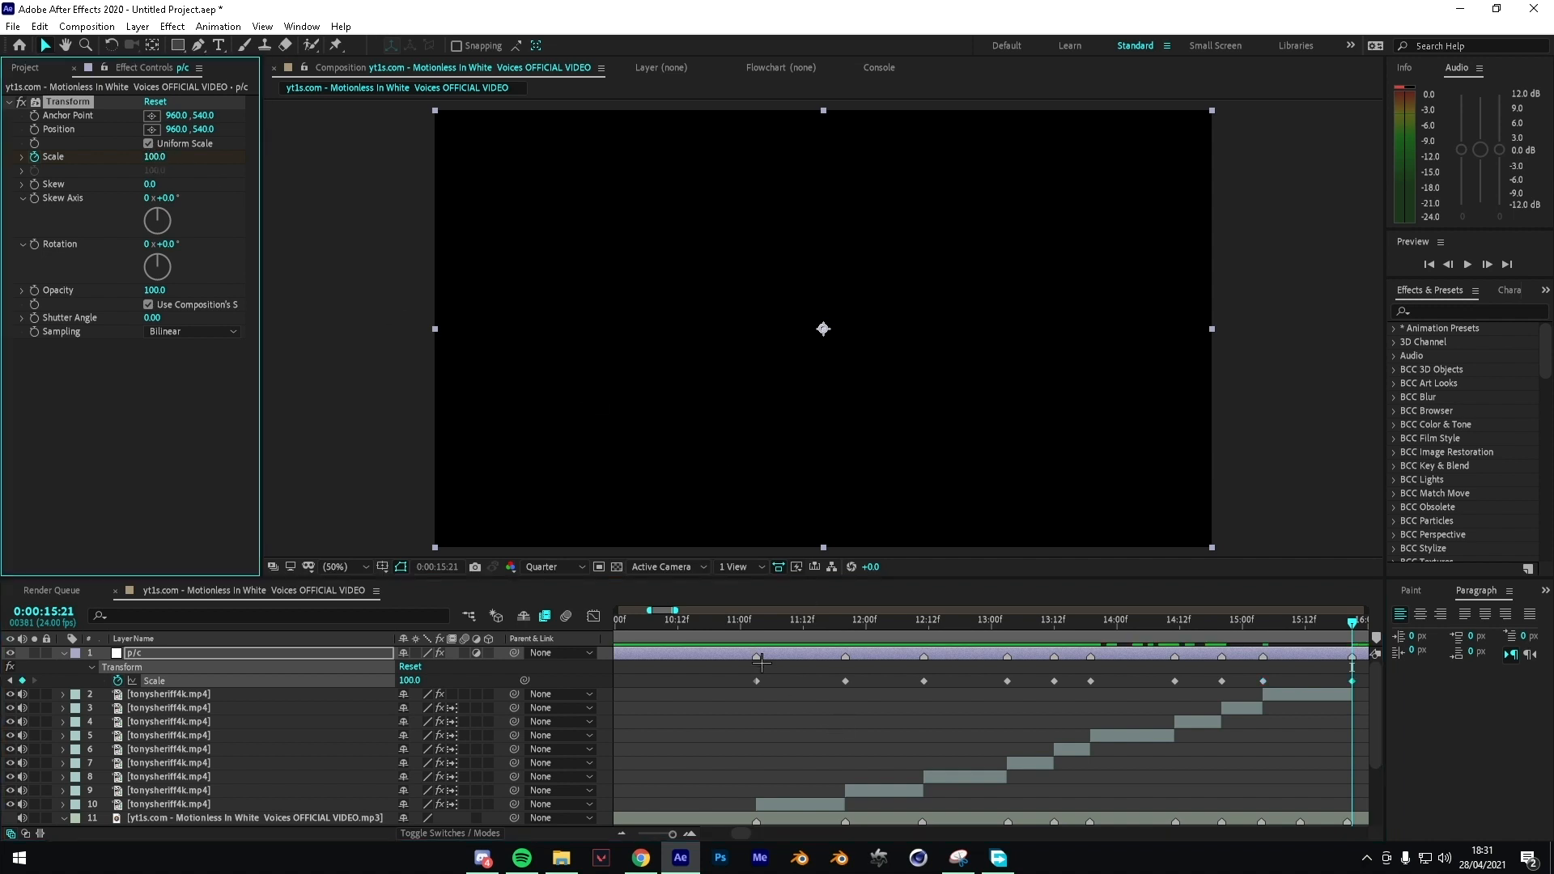
Step: Preview the finished zoom sequence from 0:00:10:19
mouse_move(728, 620)
left_mouse_down()
mouse_move(910, 620)
mouse_move(625, 620)
mouse_move(783, 620)
mouse_move(725, 623)
mouse_move(726, 639)
left_mouse_up()
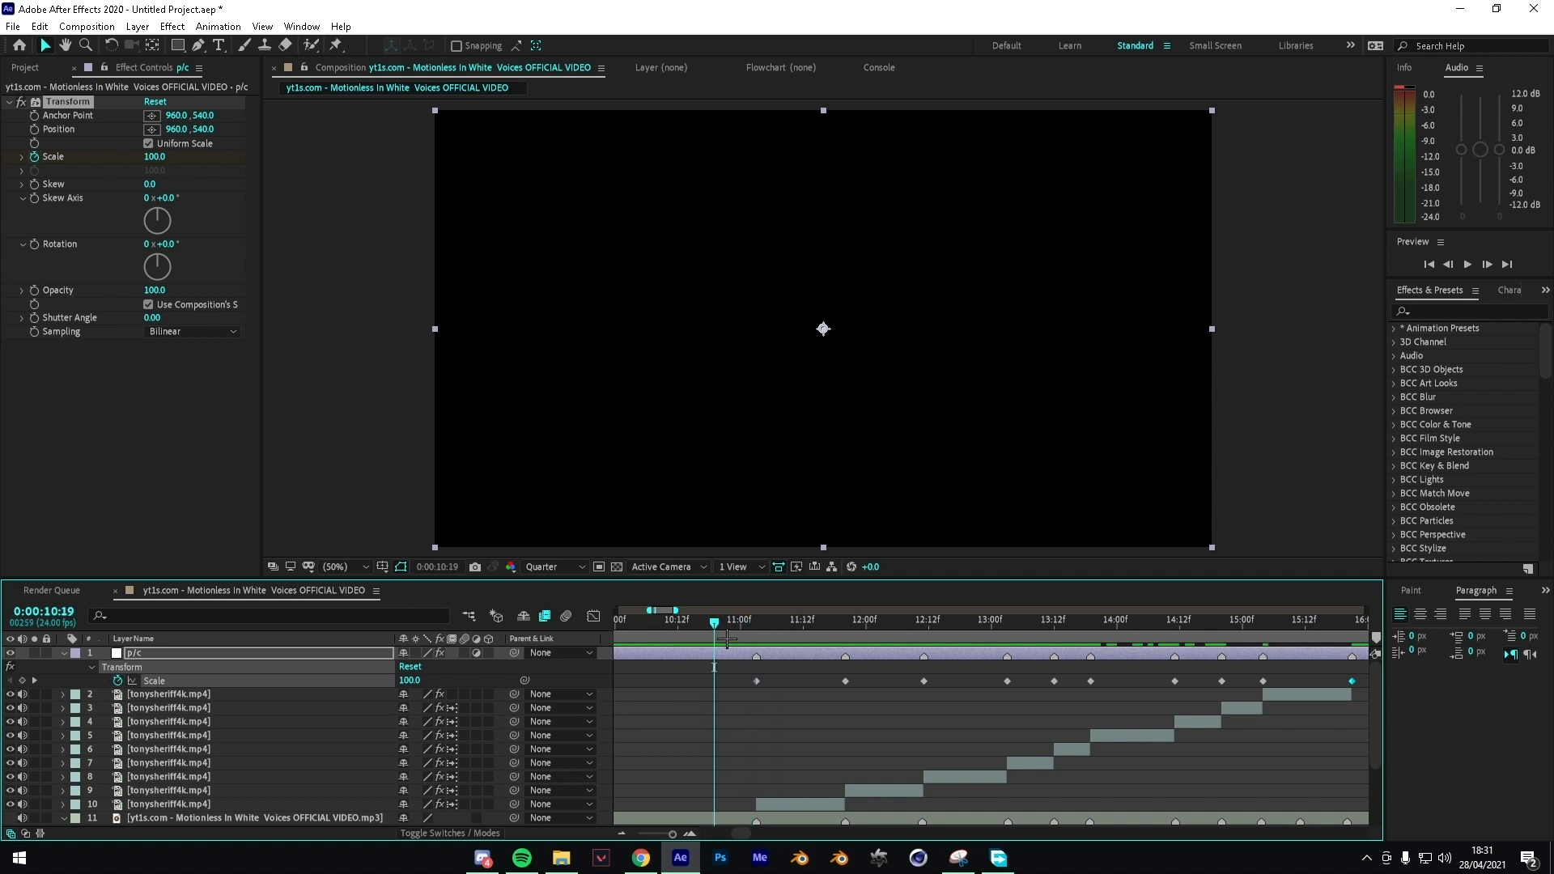
key("space")
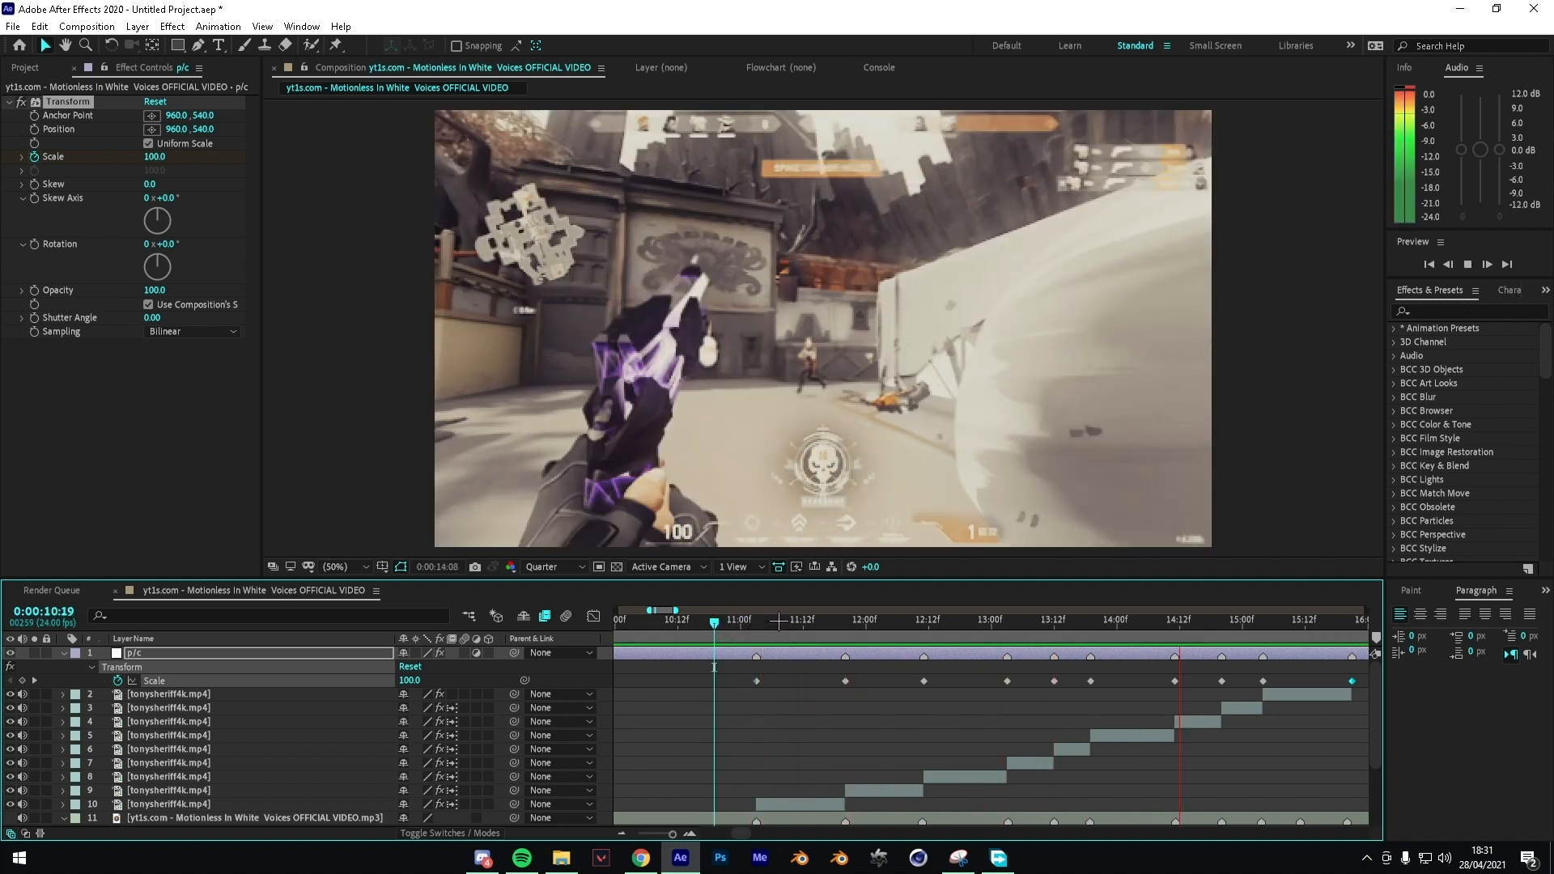
key("space")
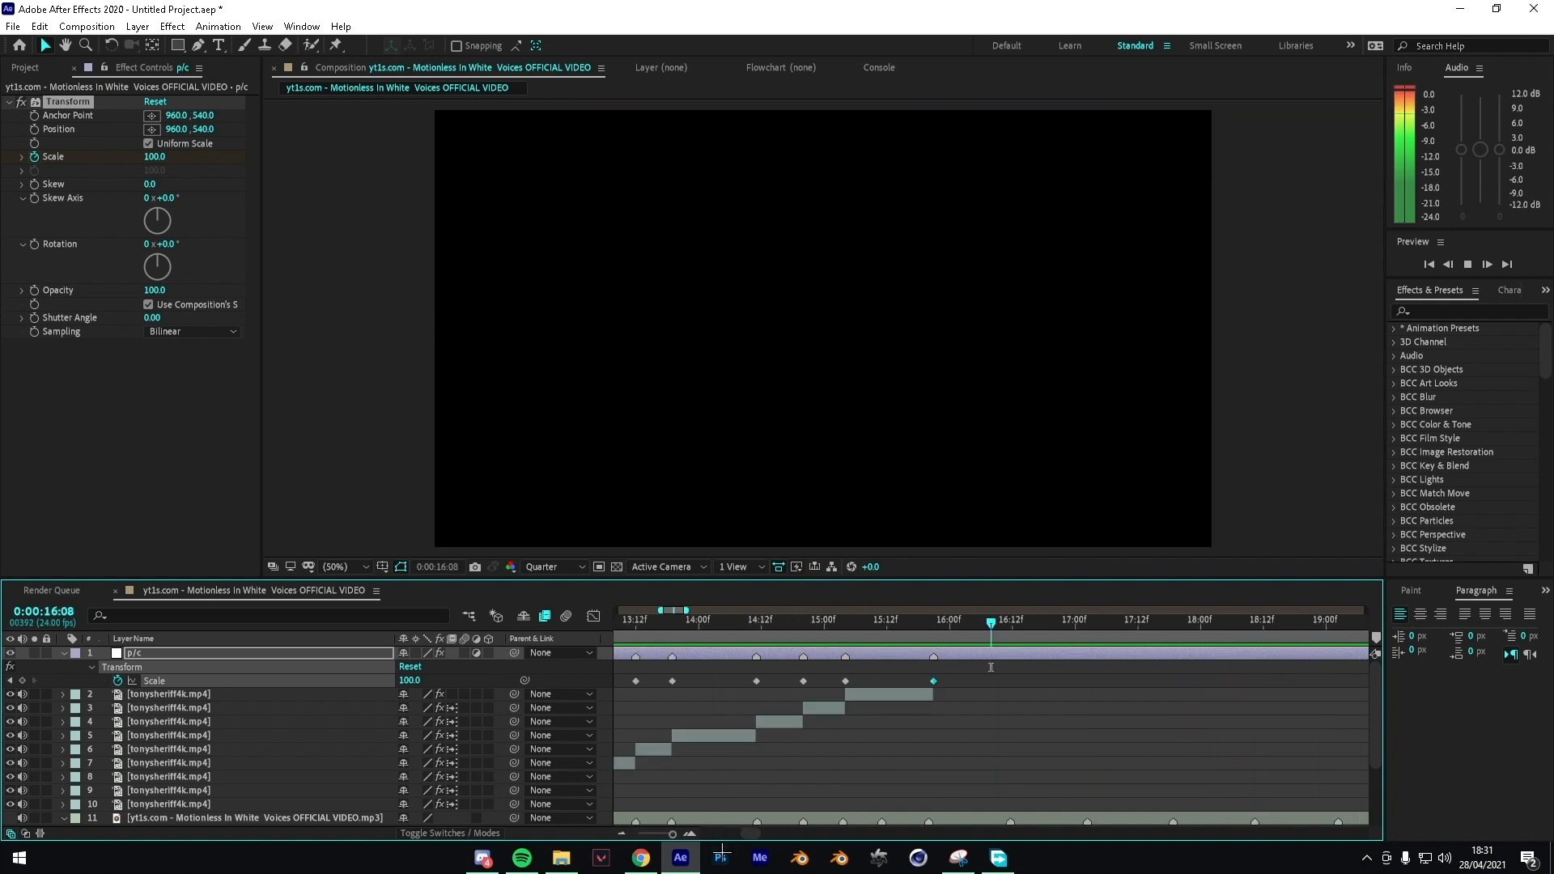
Step: Apply Easy Ease to all p/c Scale keyframes
mouse_move(673, 835)
left_mouse_down()
mouse_move(656, 835)
mouse_move(671, 834)
left_mouse_up()
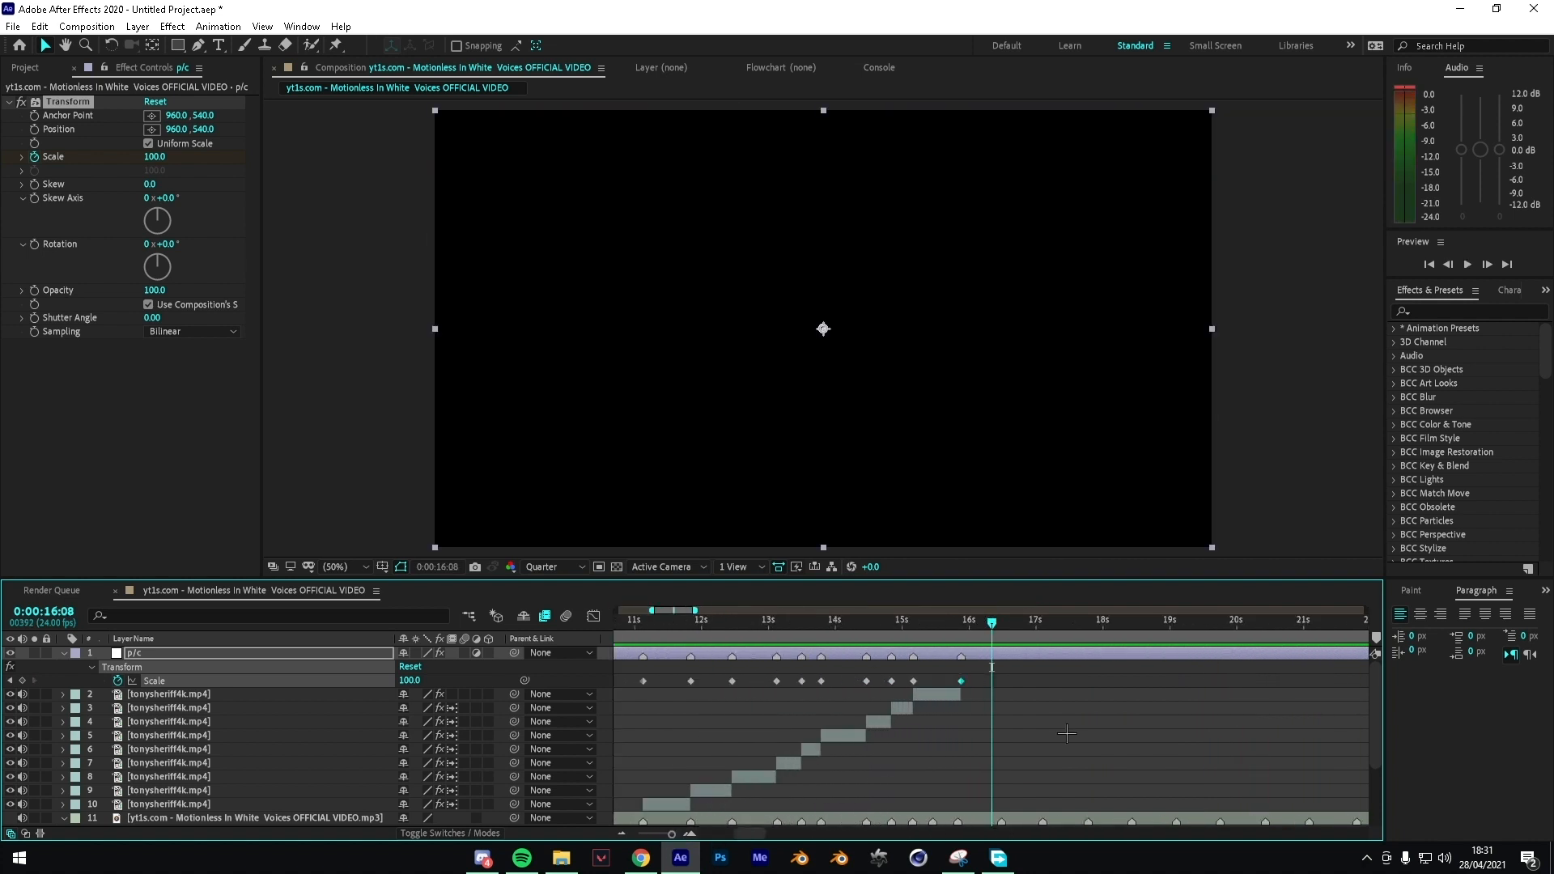
left_click_drag(1267, 679, 847, 687)
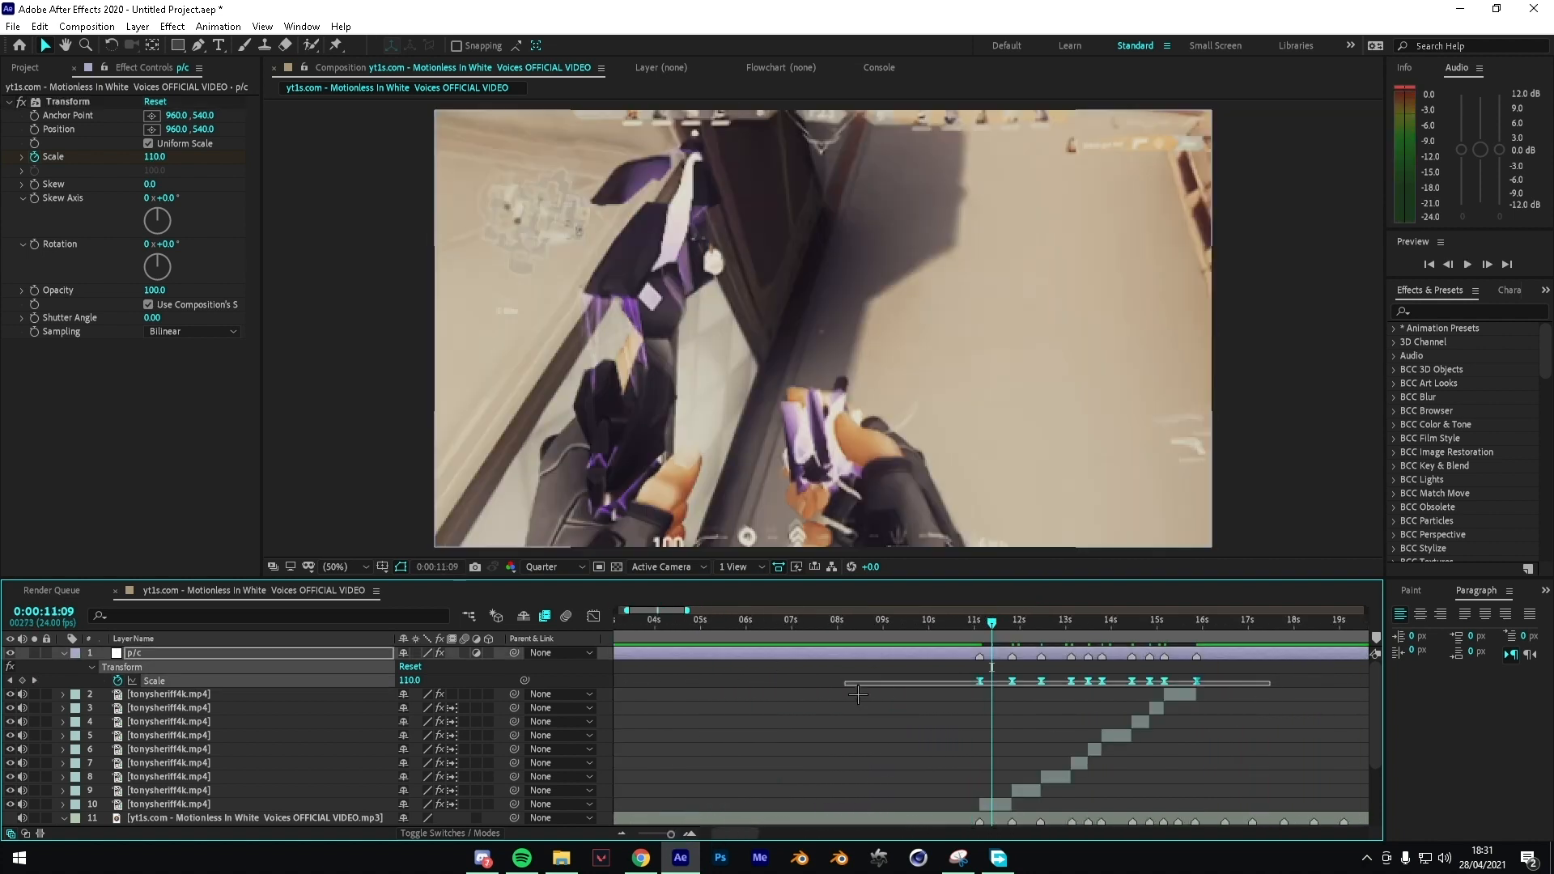
key("F9")
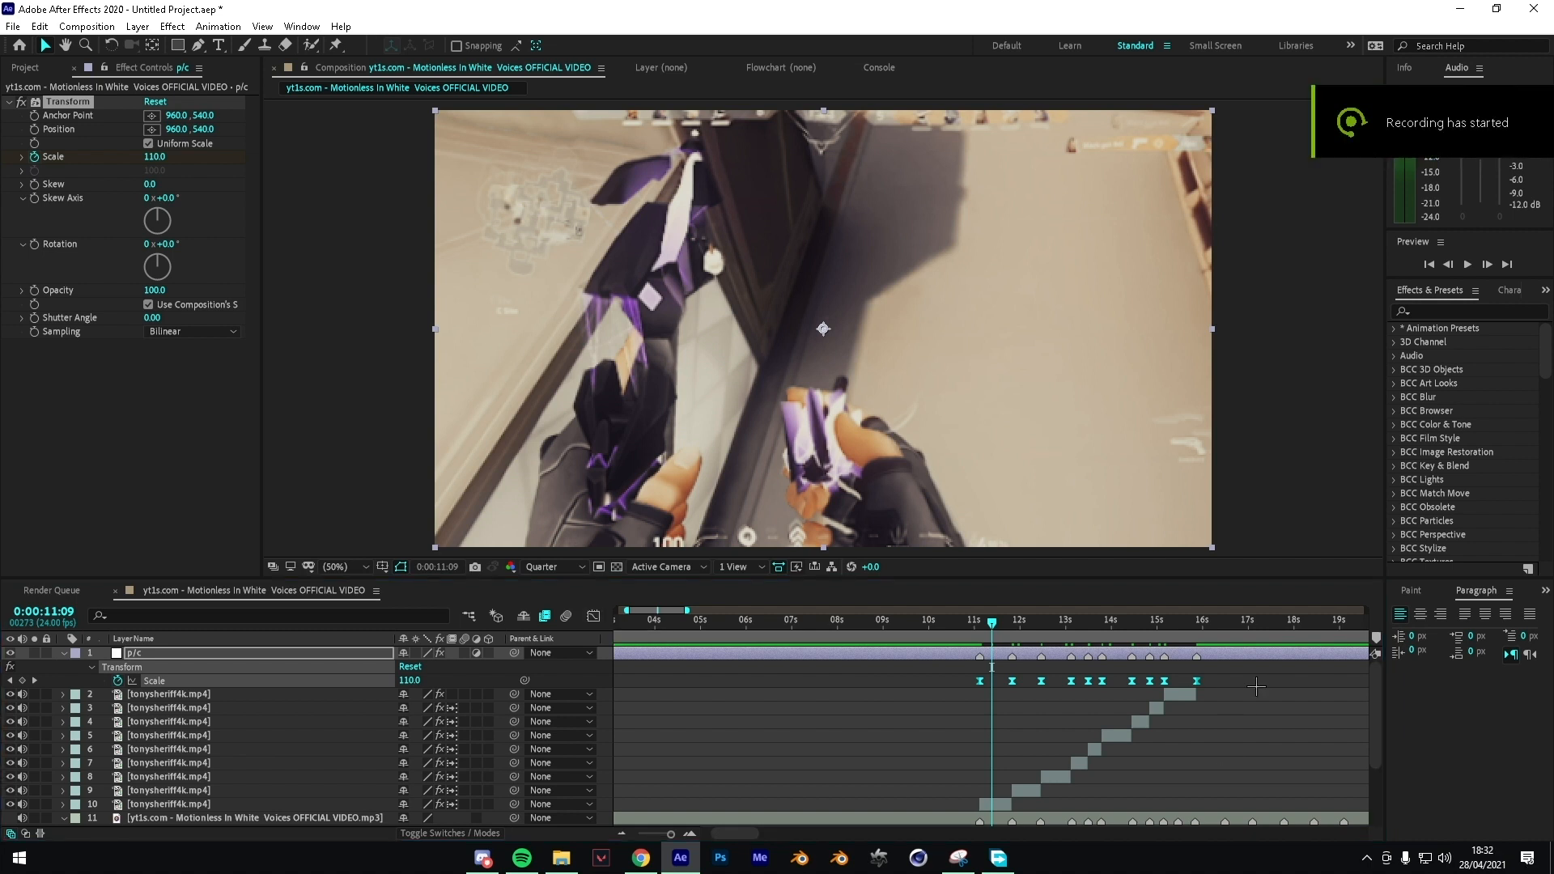
Step: Show the eased p/c Scale keyframes as a value curve in the Graph Editor, zoomed in around the zooms
left_click_drag(1239, 676, 966, 704)
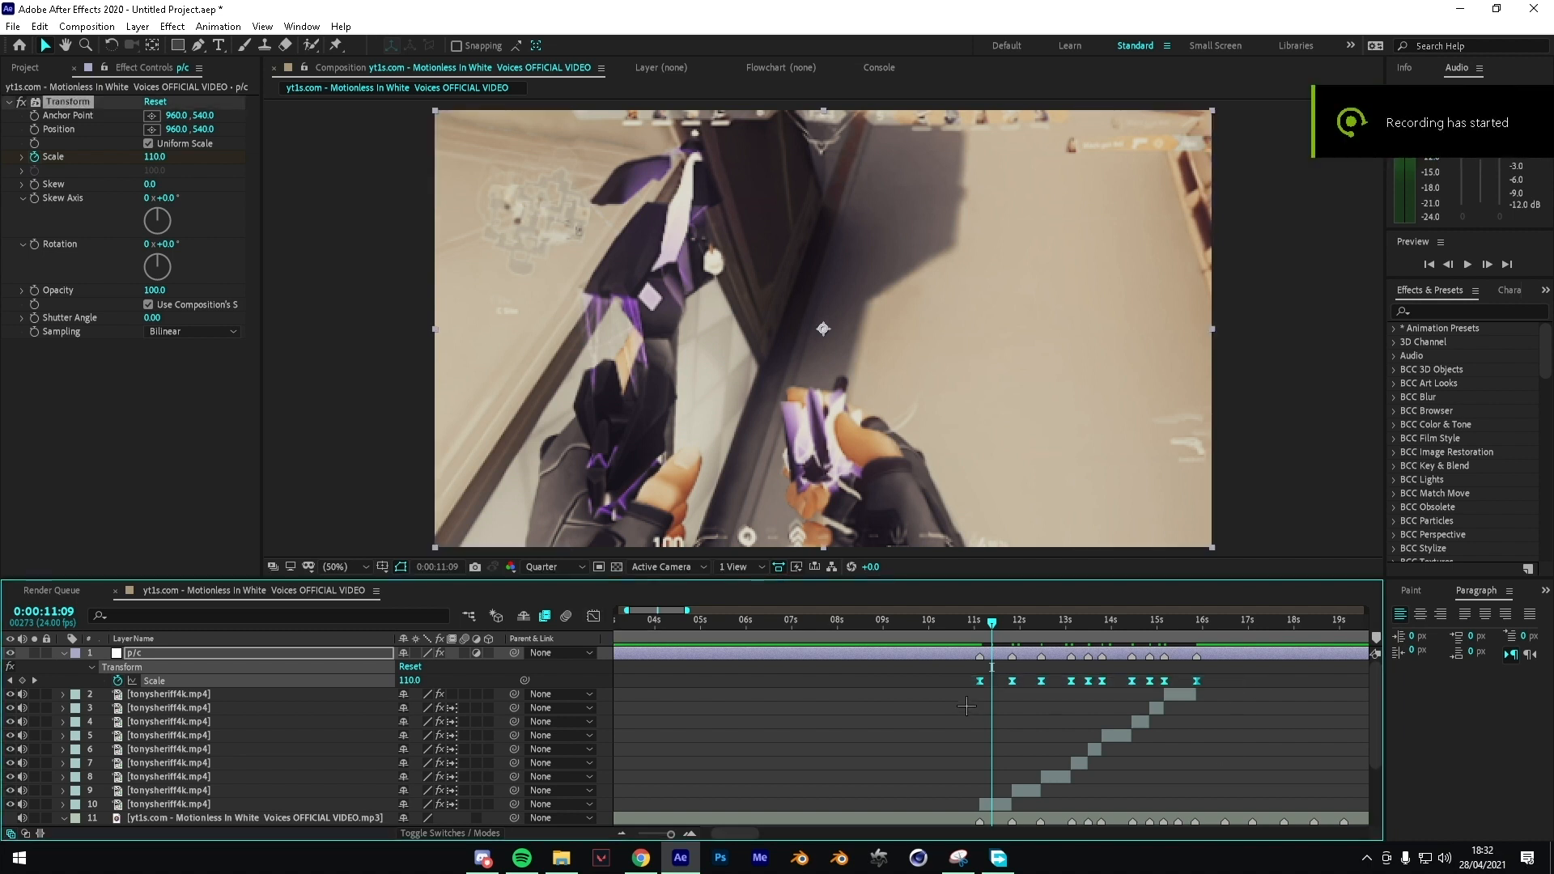
left_click(593, 616)
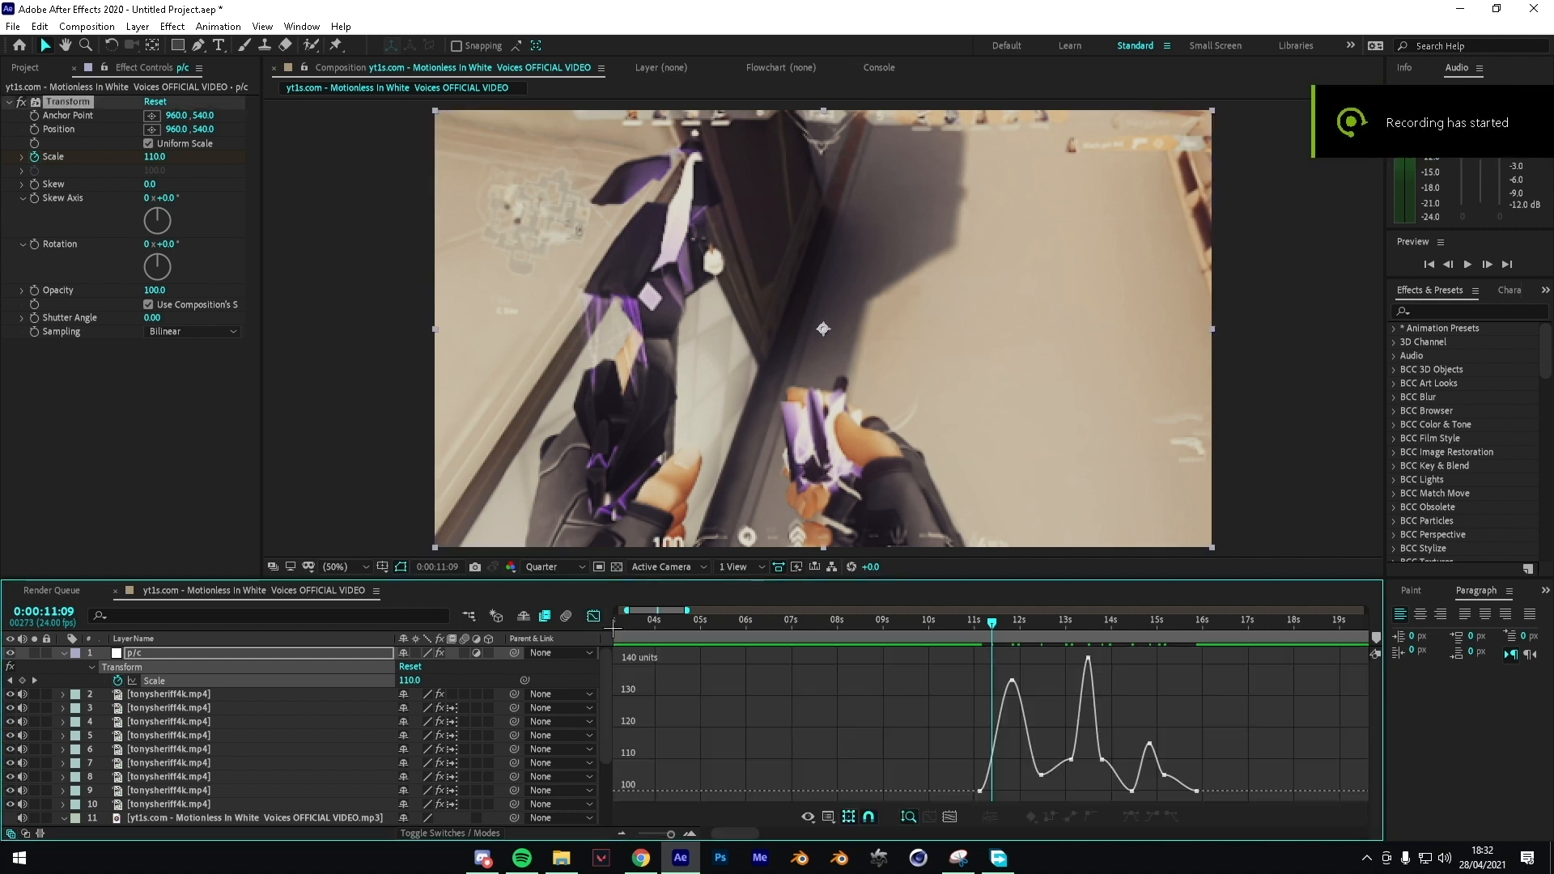
left_click(1024, 640)
left_click_drag(1025, 639, 999, 659)
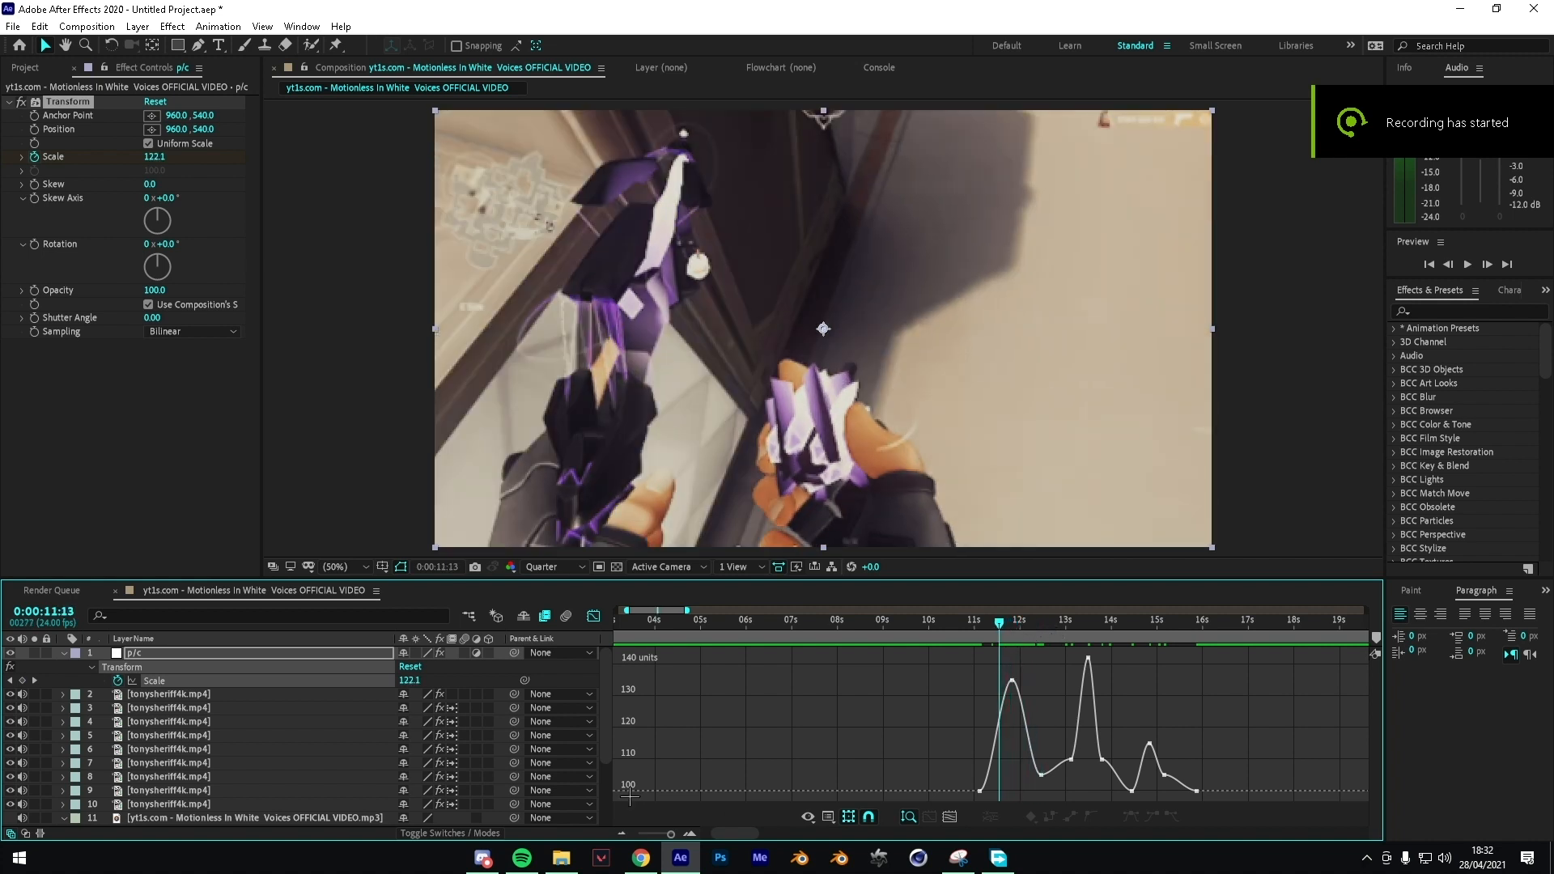
left_click_drag(680, 850, 684, 848)
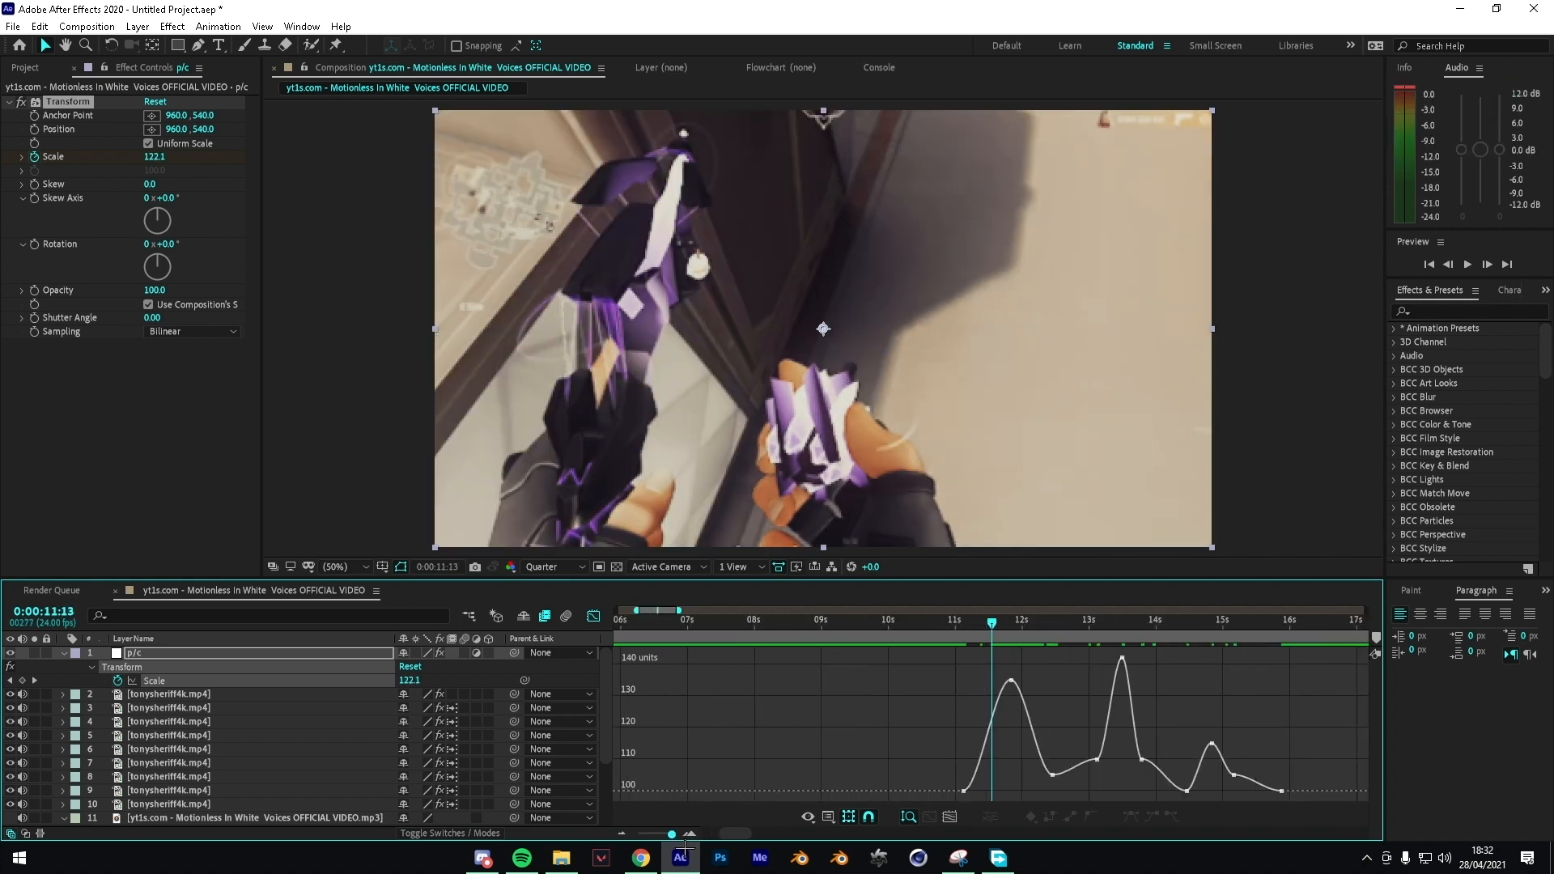
left_click_drag(995, 645, 996, 647)
Step: Reshape the Scale curve between the 0:00:11:03 keyframe and the 135 peak into a slow start with a steep final rise
left_click_drag(981, 769, 958, 816)
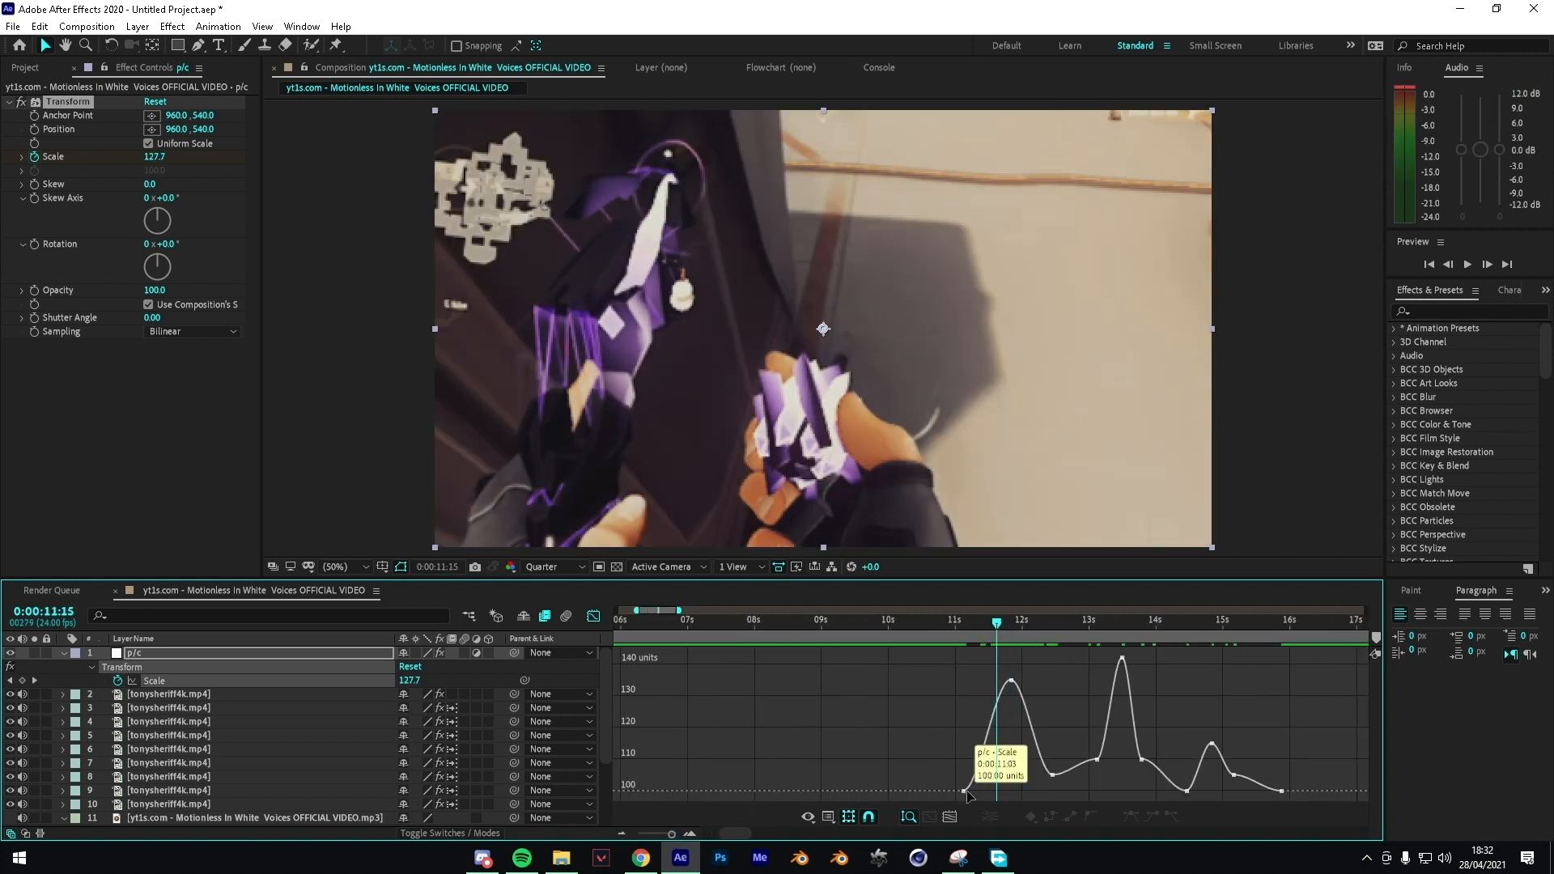
key("space")
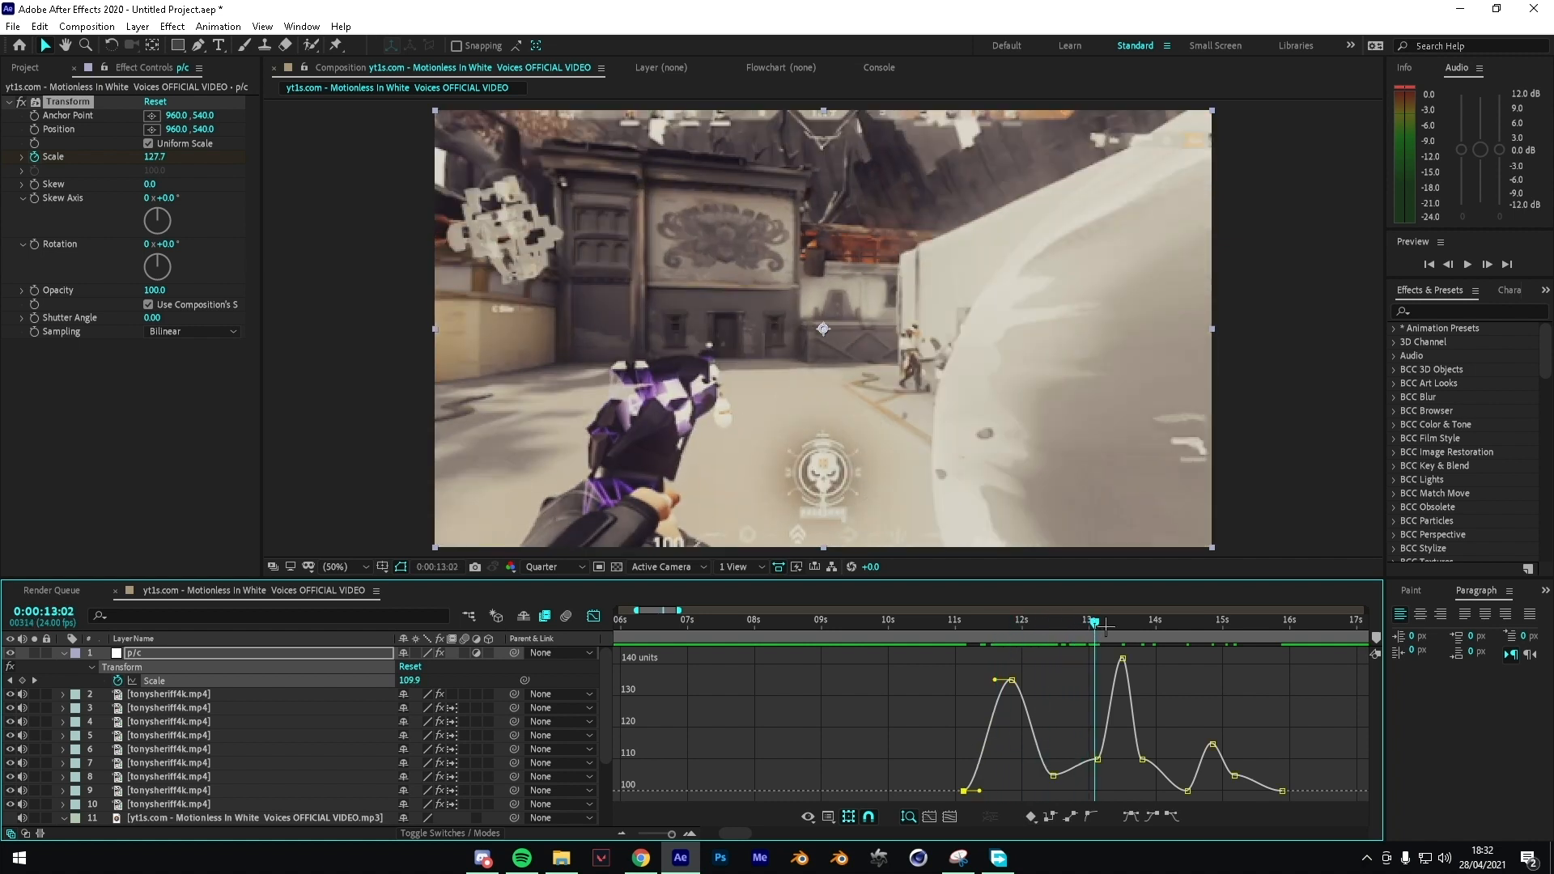
left_click_drag(1136, 621, 1064, 621)
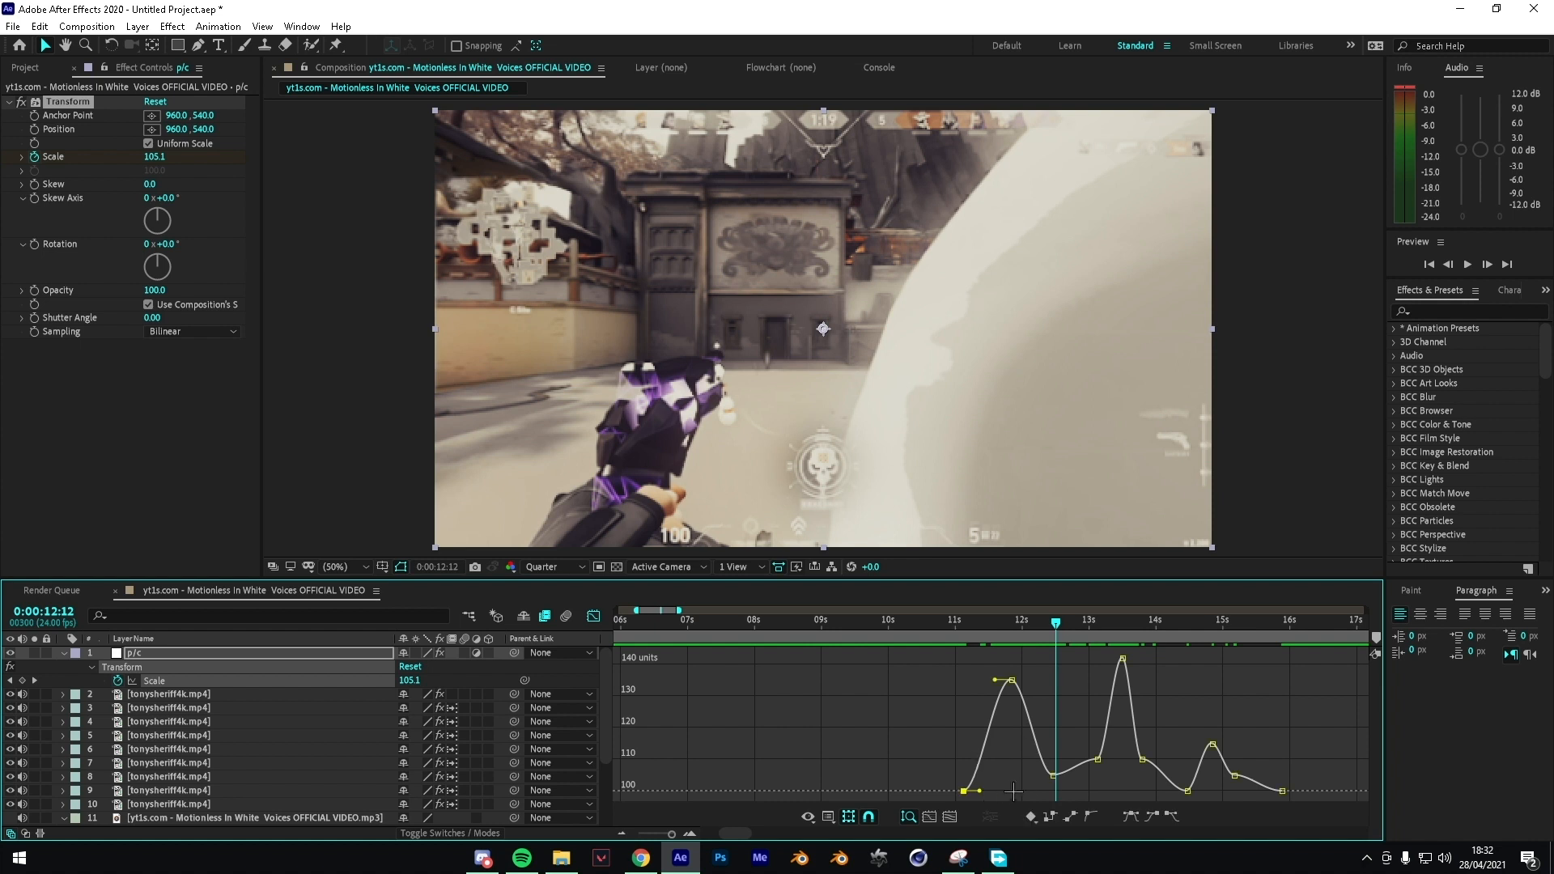
left_click_drag(979, 791, 1011, 793)
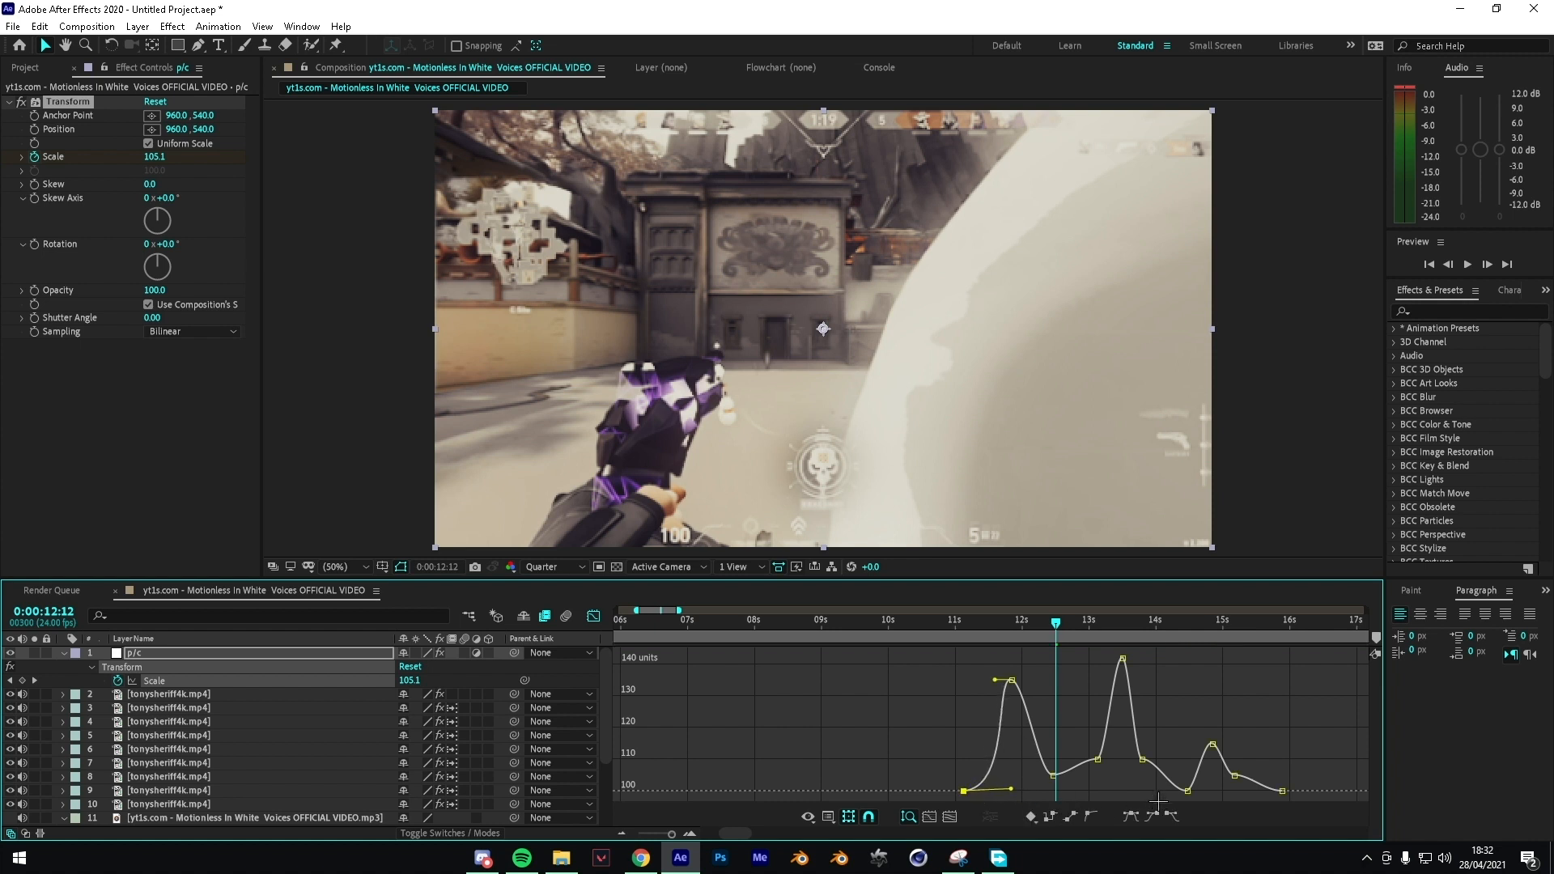
left_click_drag(995, 679, 1006, 783)
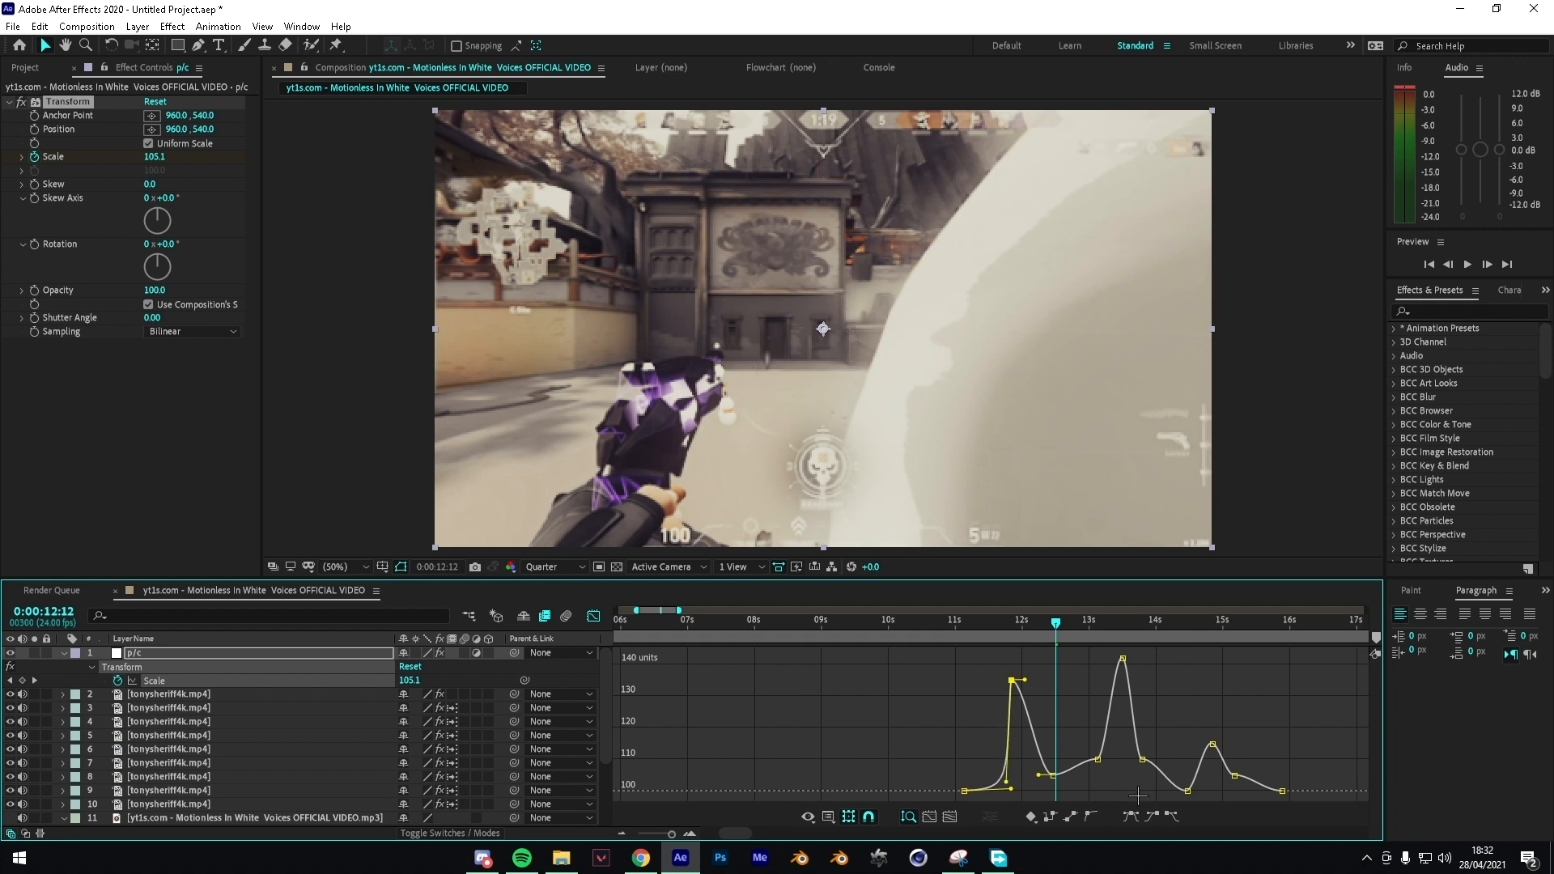
Step: Preview the reshaped first zoom from 0:00:10:18
left_click(1032, 797)
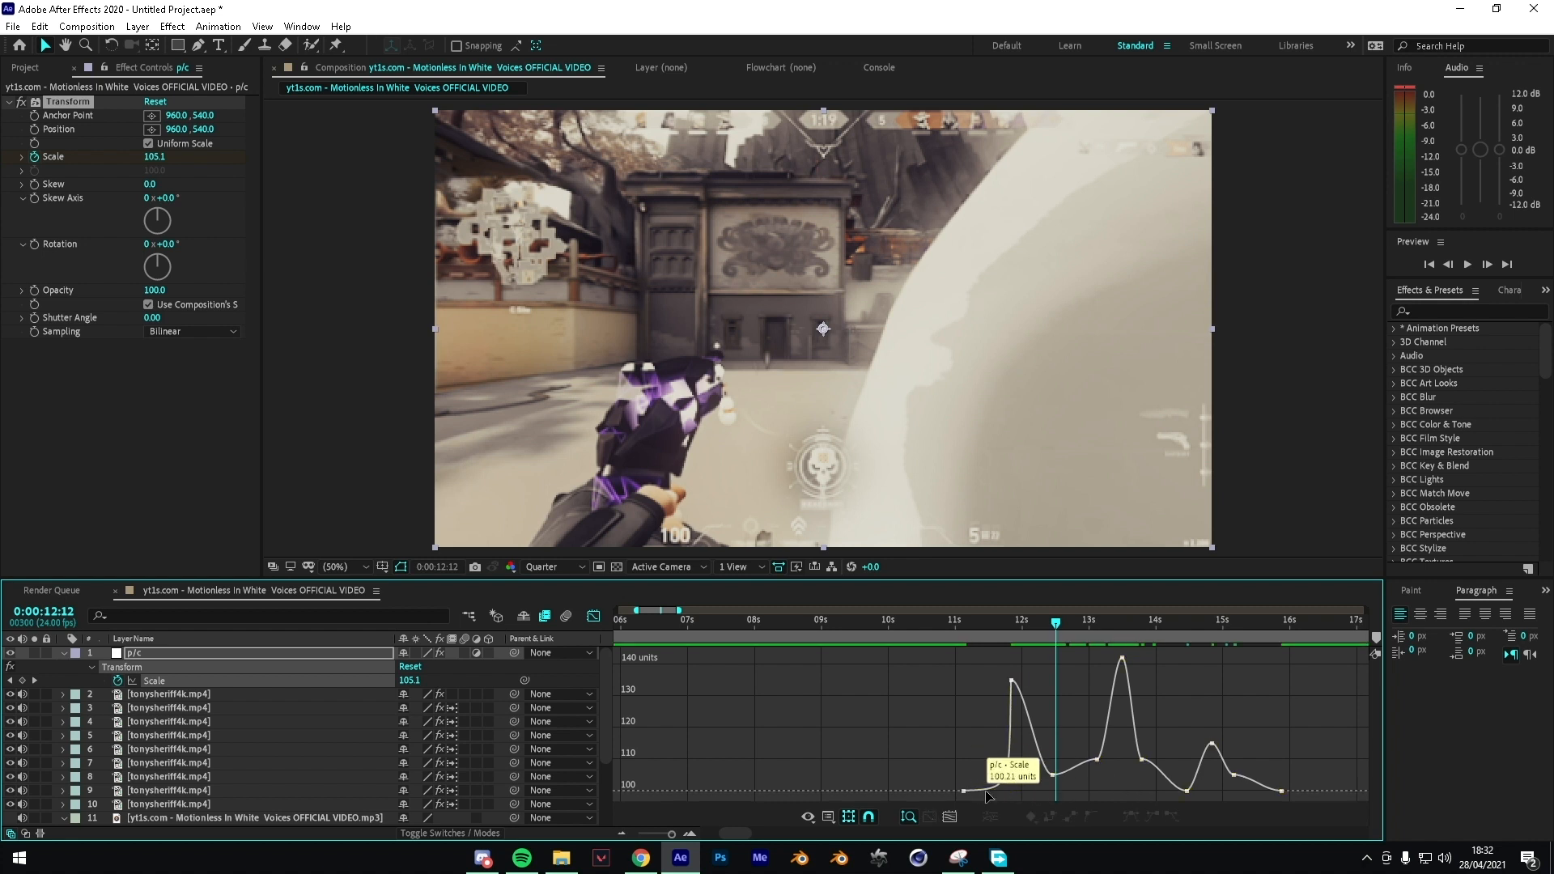
left_click(938, 623)
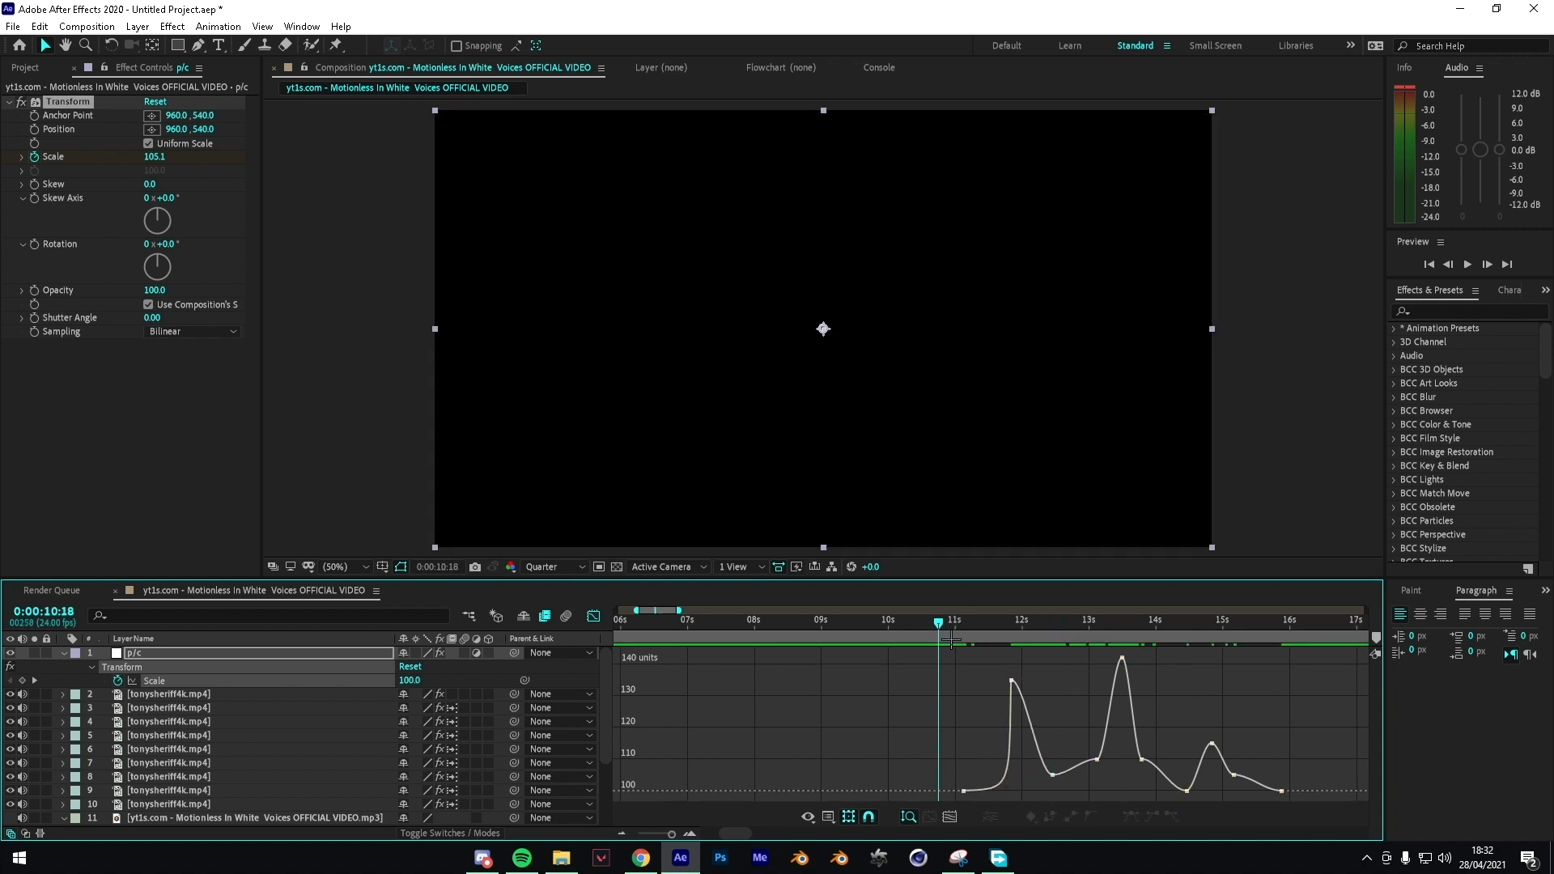
key("space")
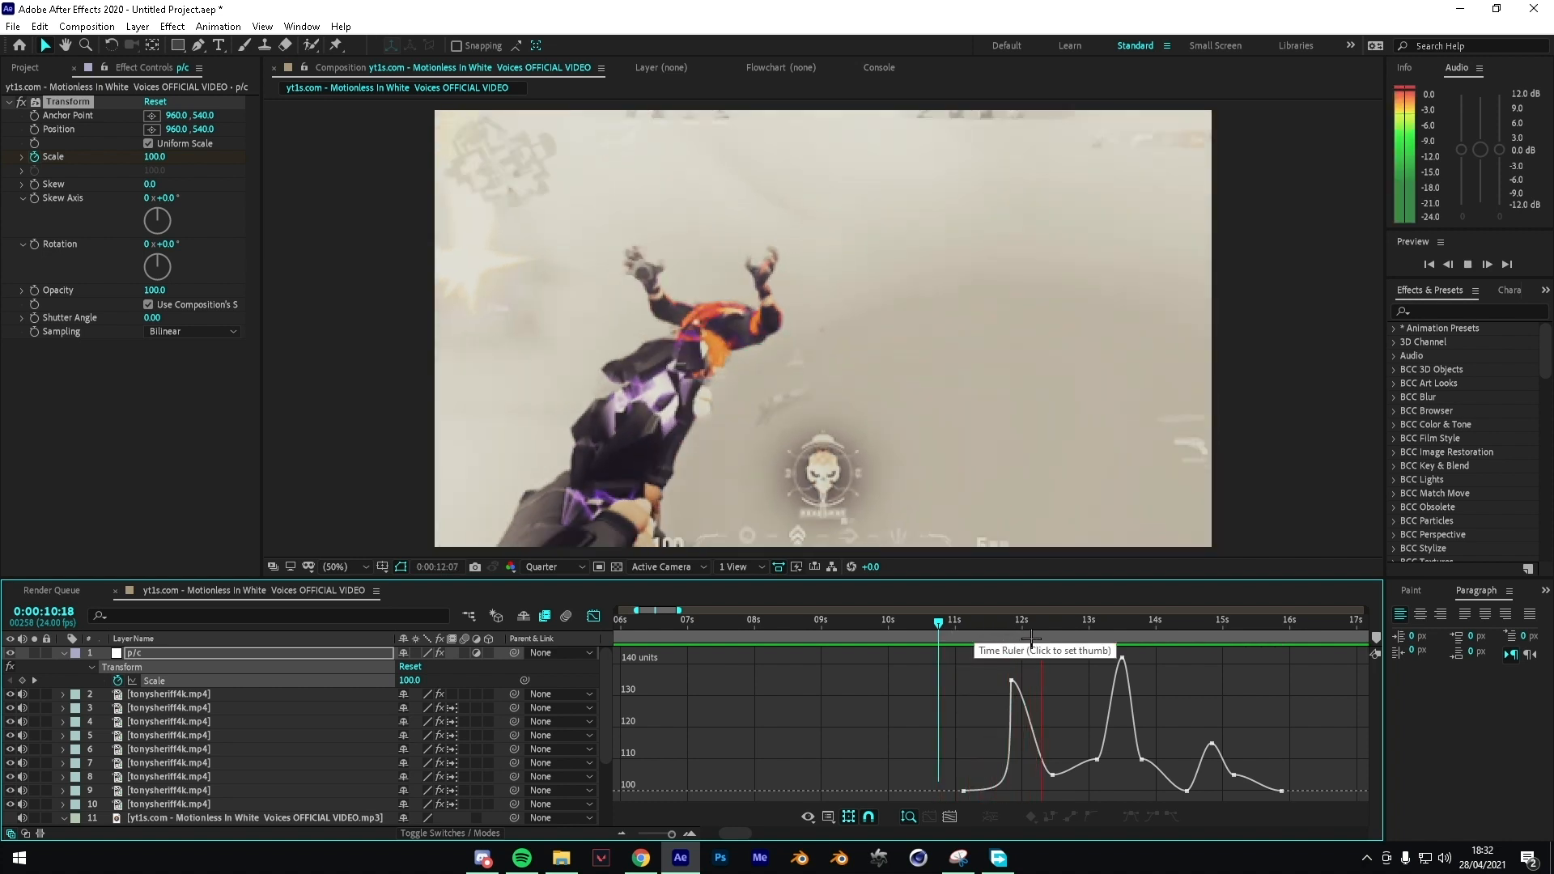
Step: Adjust the Scale curve handles from the 135 peak through the 105 and 110 keyframes to the tallest peak, making each change late and steep
left_click(1012, 680)
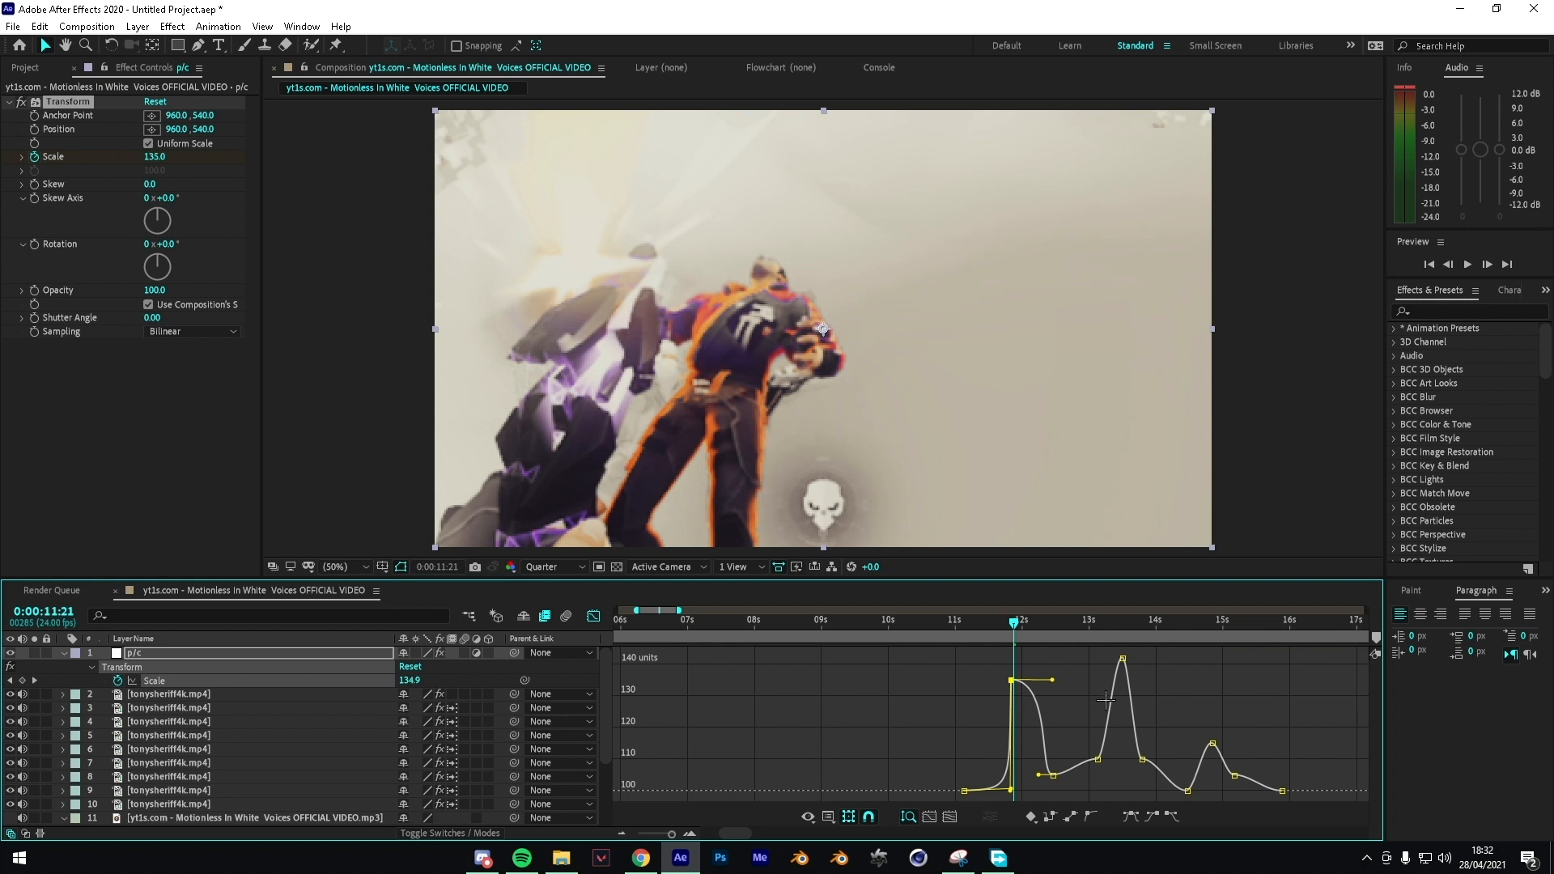
left_click_drag(1039, 774, 1051, 692)
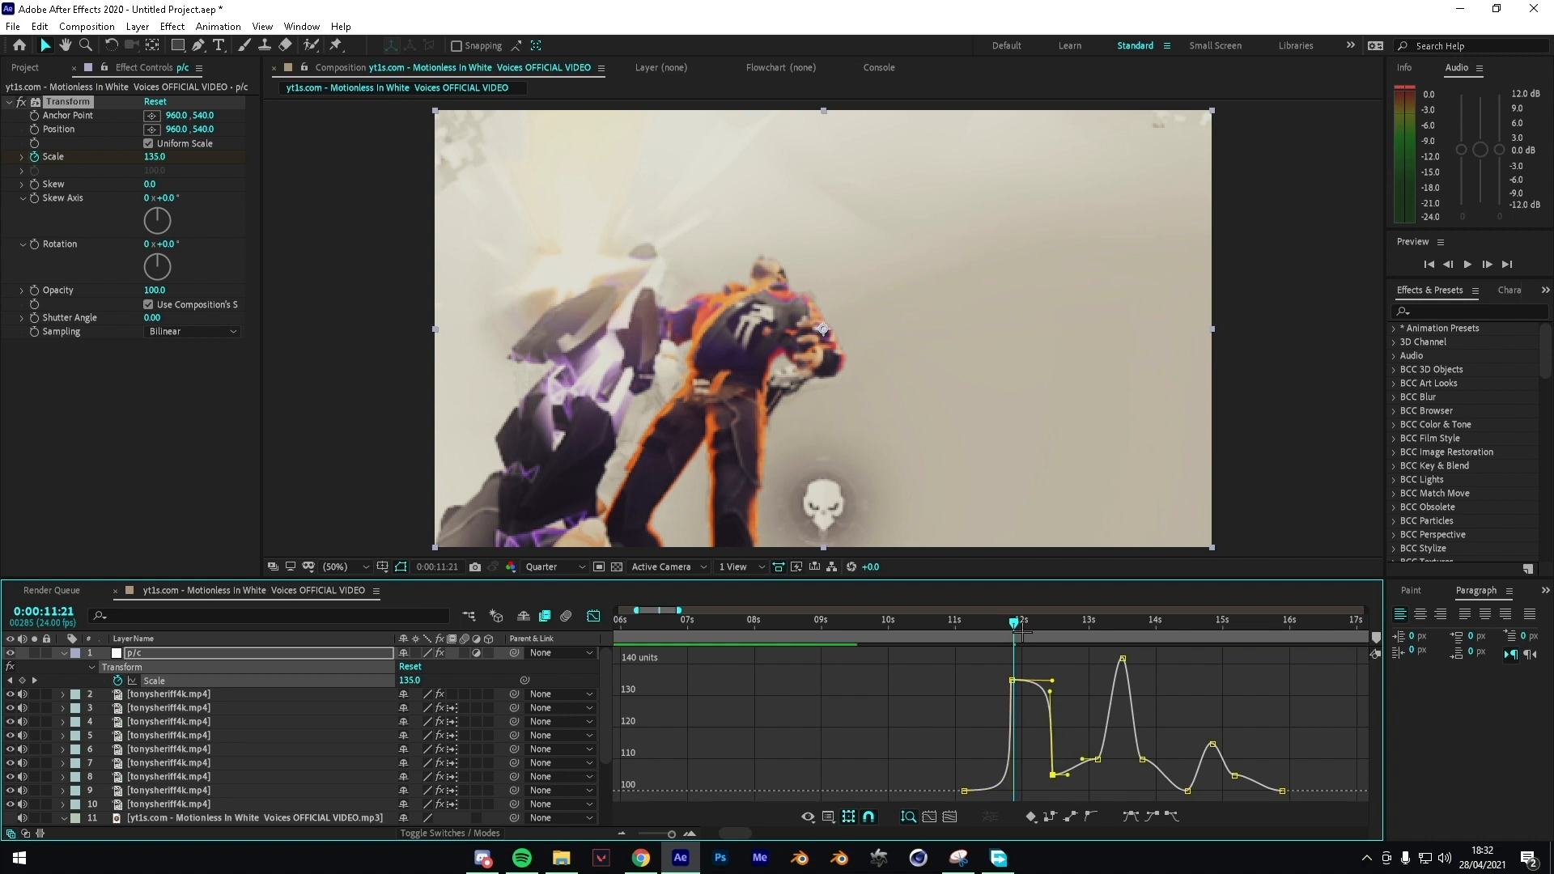
left_click_drag(1014, 623, 1075, 637)
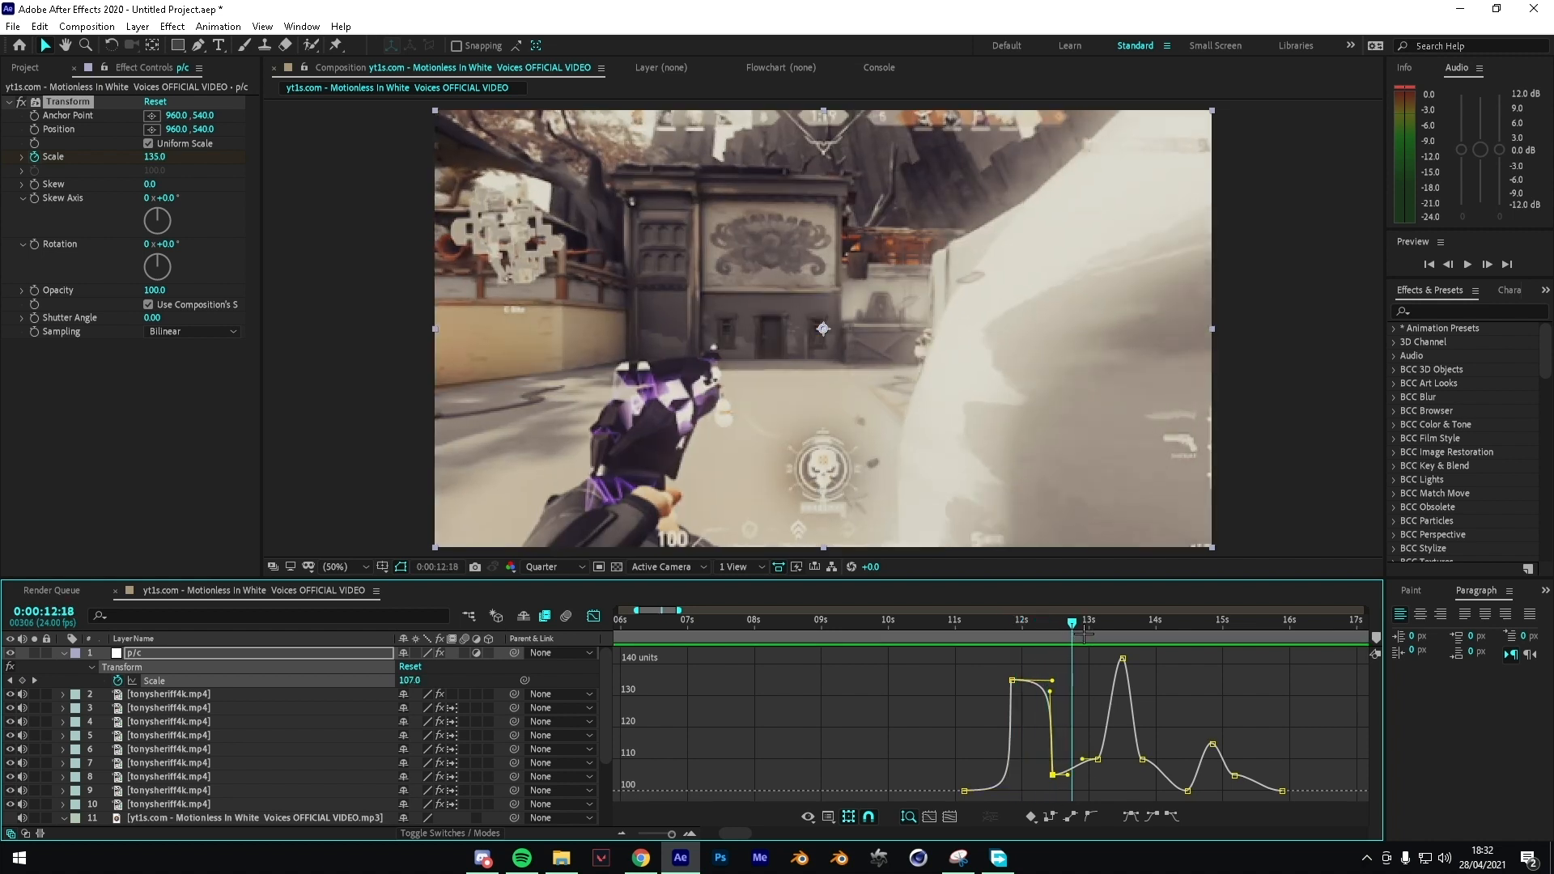
mouse_move(1067, 775)
left_mouse_down()
mouse_move(1115, 775)
mouse_move(1088, 768)
left_mouse_up()
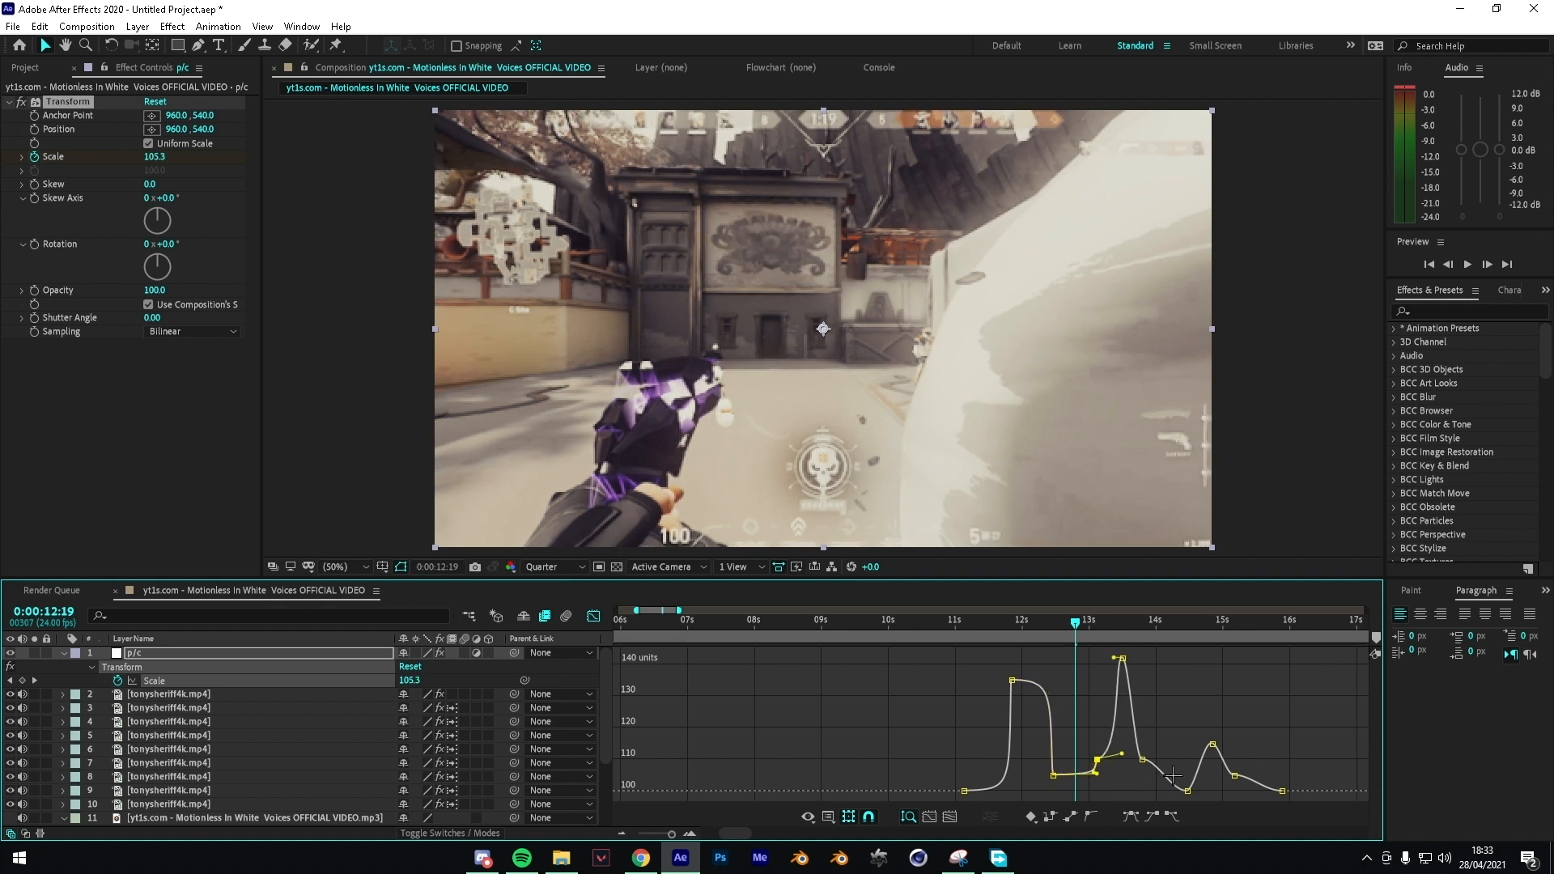
left_click_drag(1114, 657, 1121, 756)
Step: Try an immediate steep drop after the 135 peak at 0:00:11:20, flattening toward the 105 keyframe, and preview it
left_click_drag(1105, 622, 1025, 652)
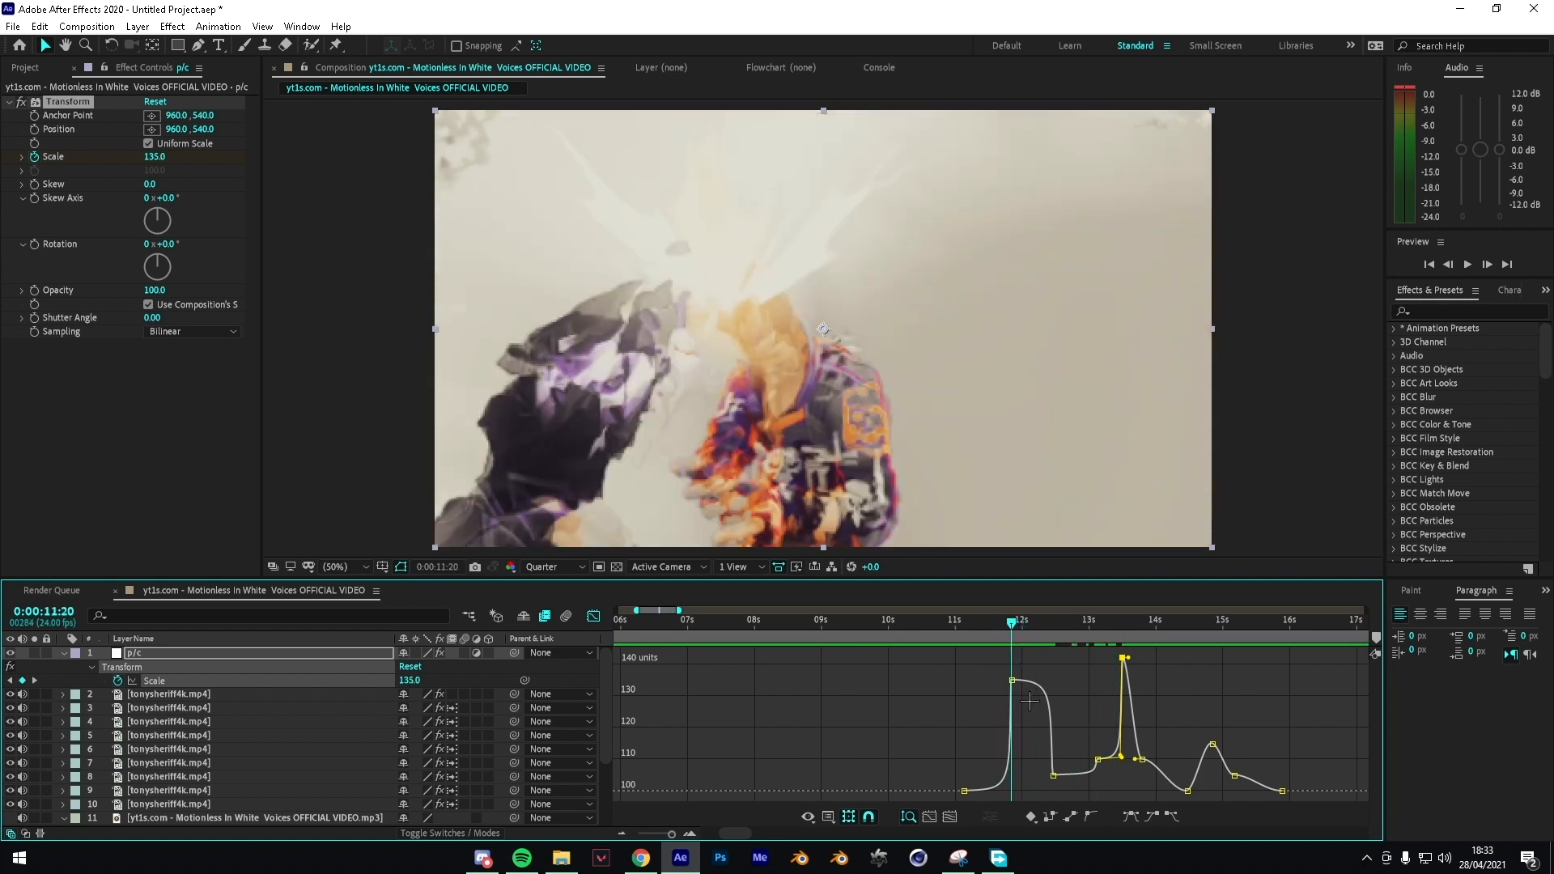
left_click(1030, 682)
left_click(1012, 680)
left_click_drag(1052, 689, 1003, 773)
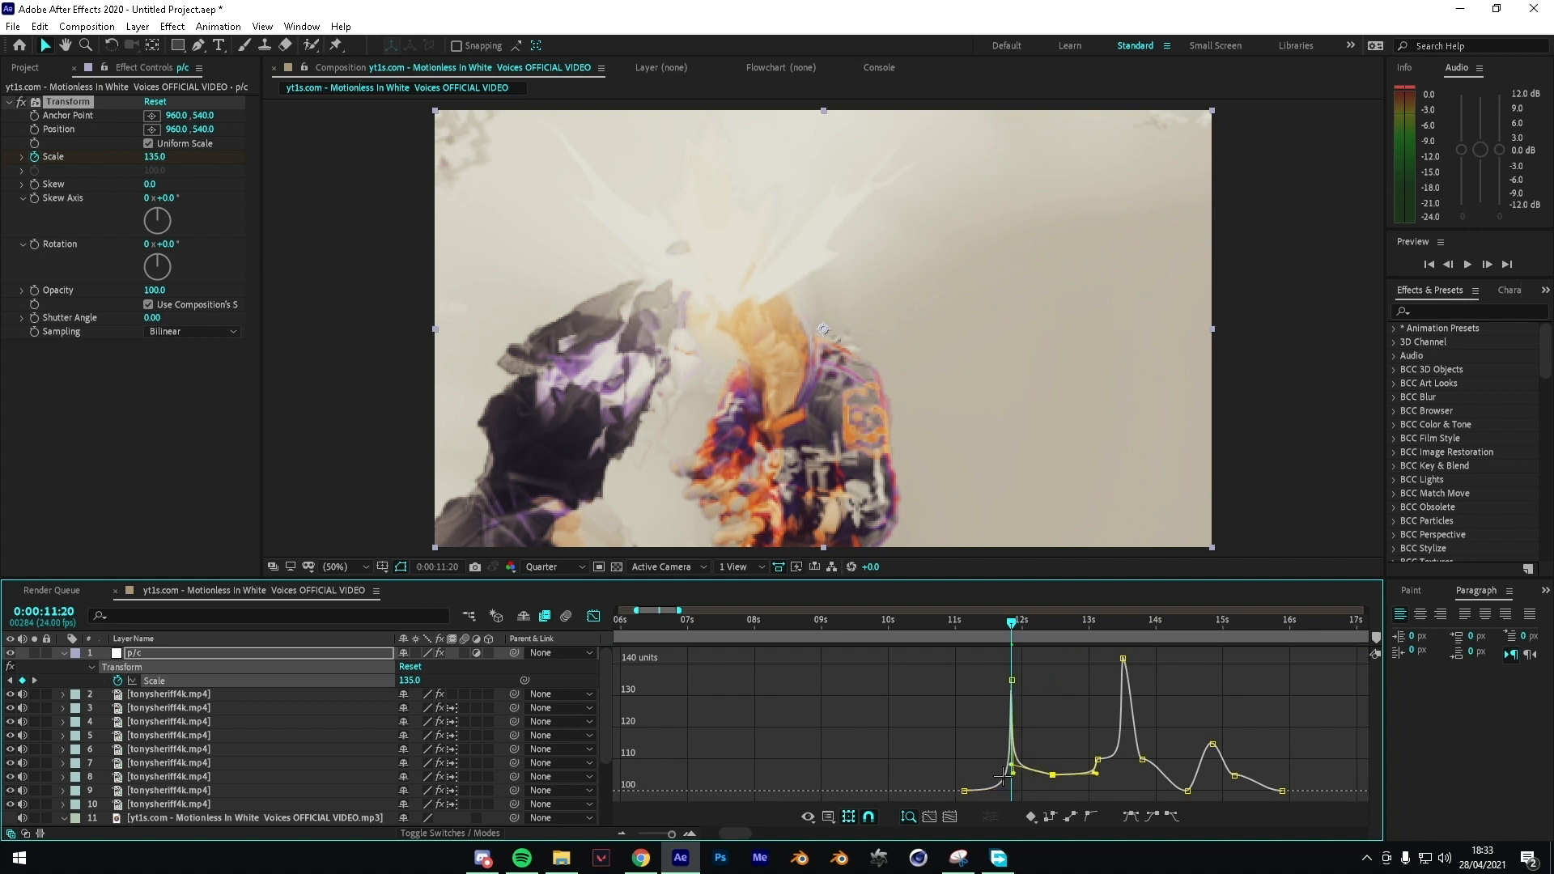
key("space")
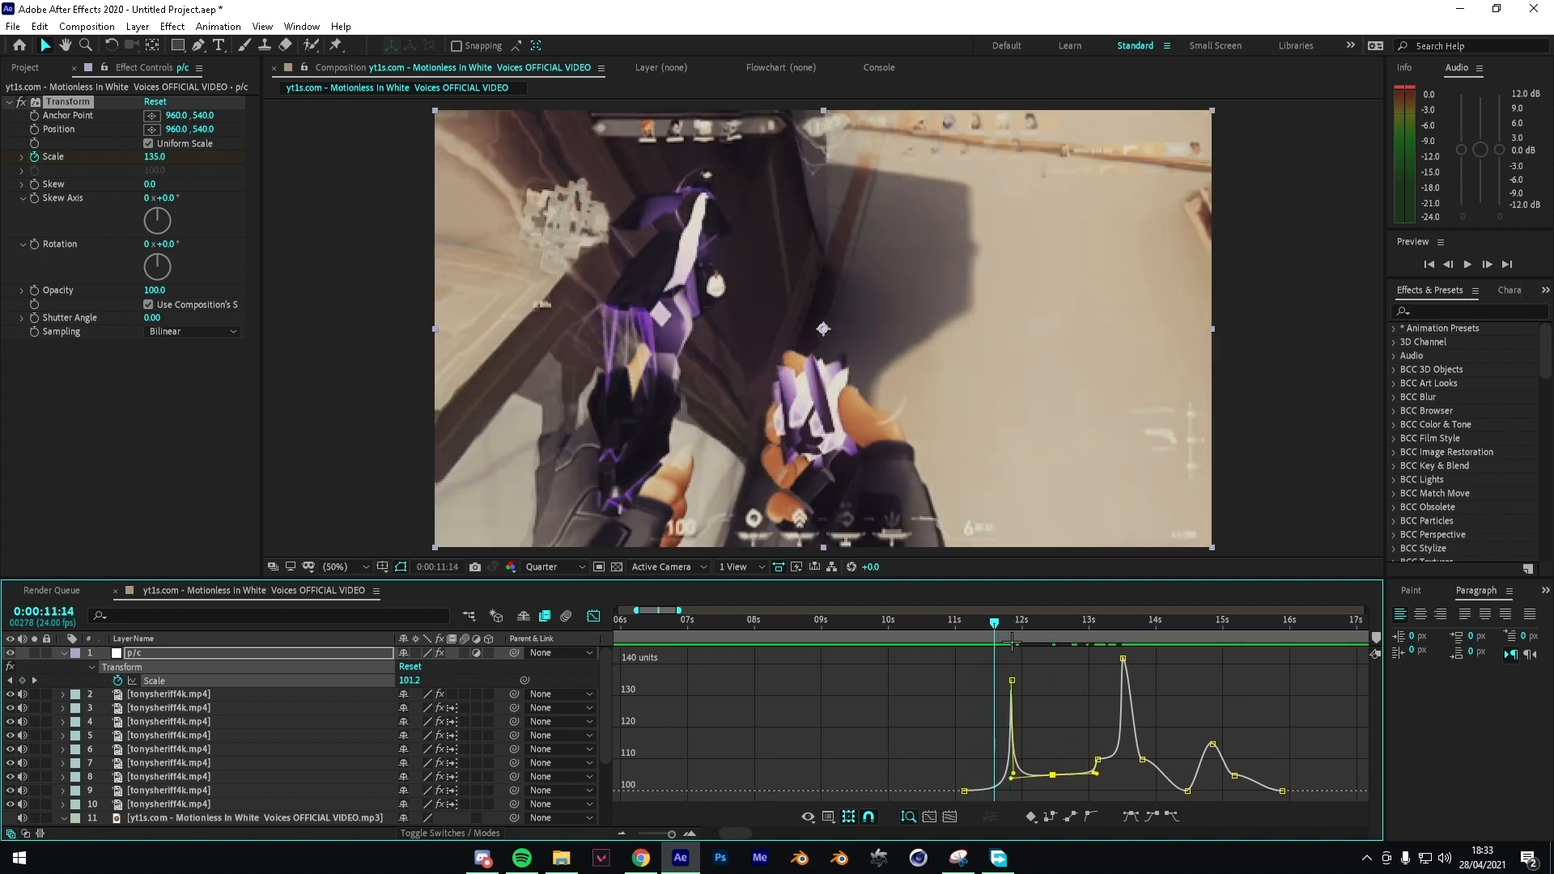
key("space")
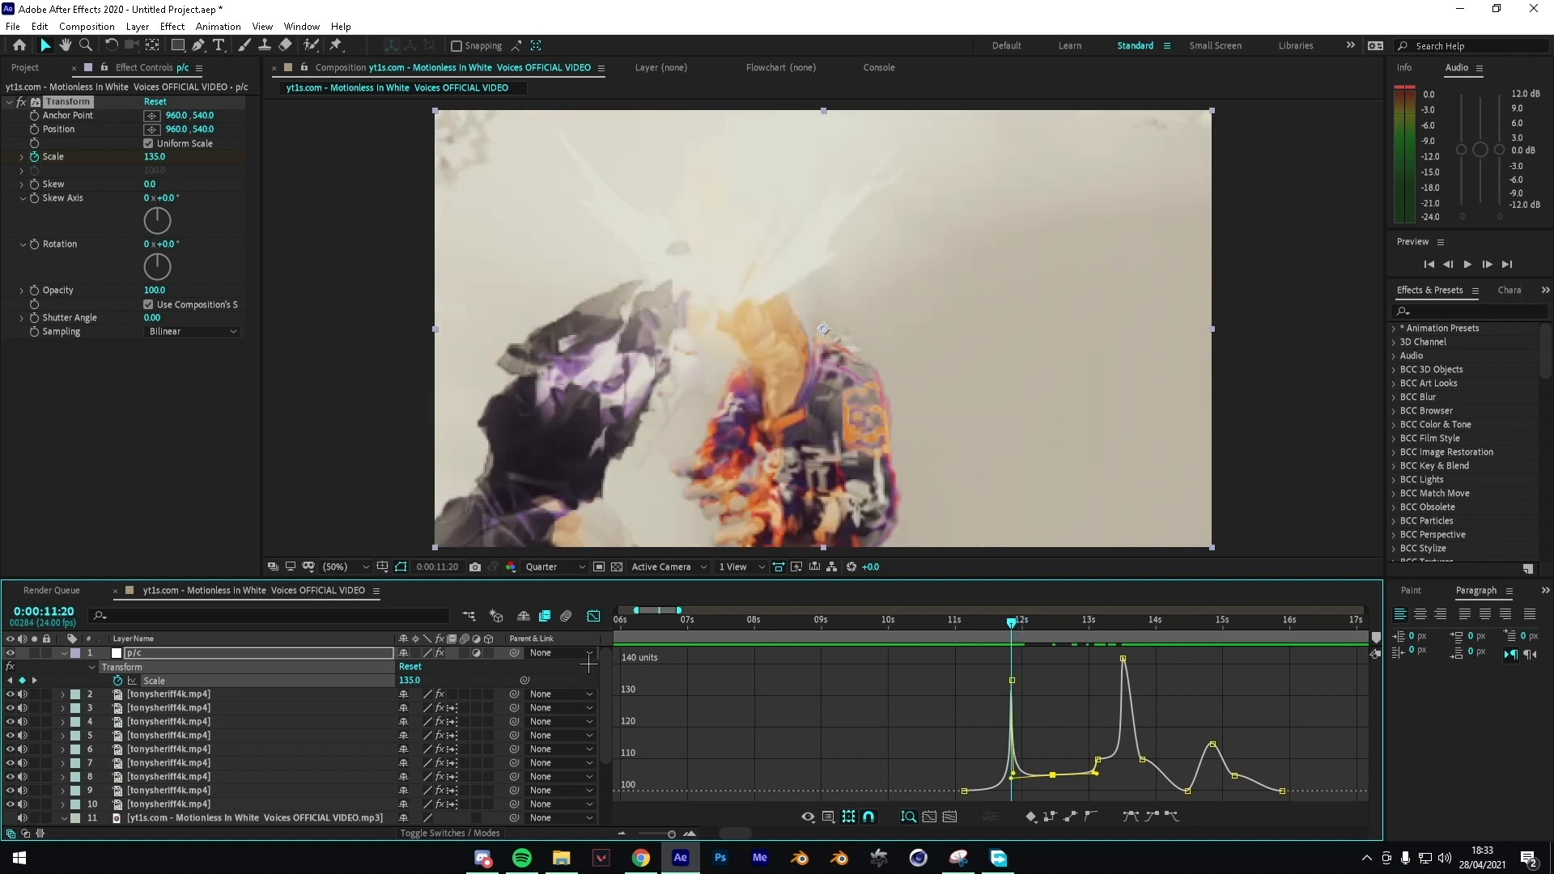
key("space")
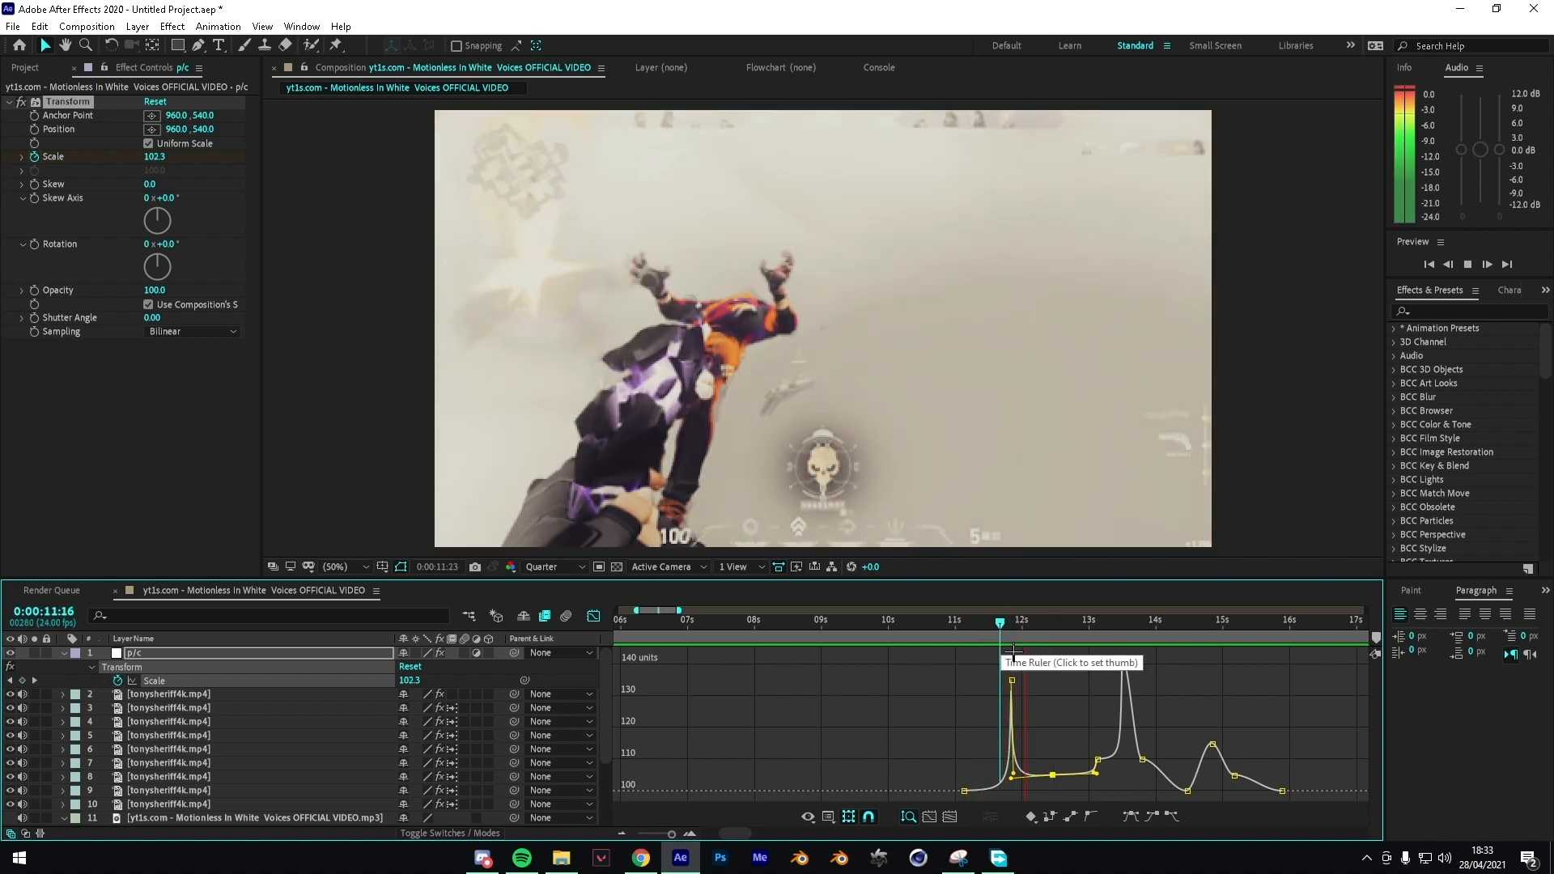
key("space")
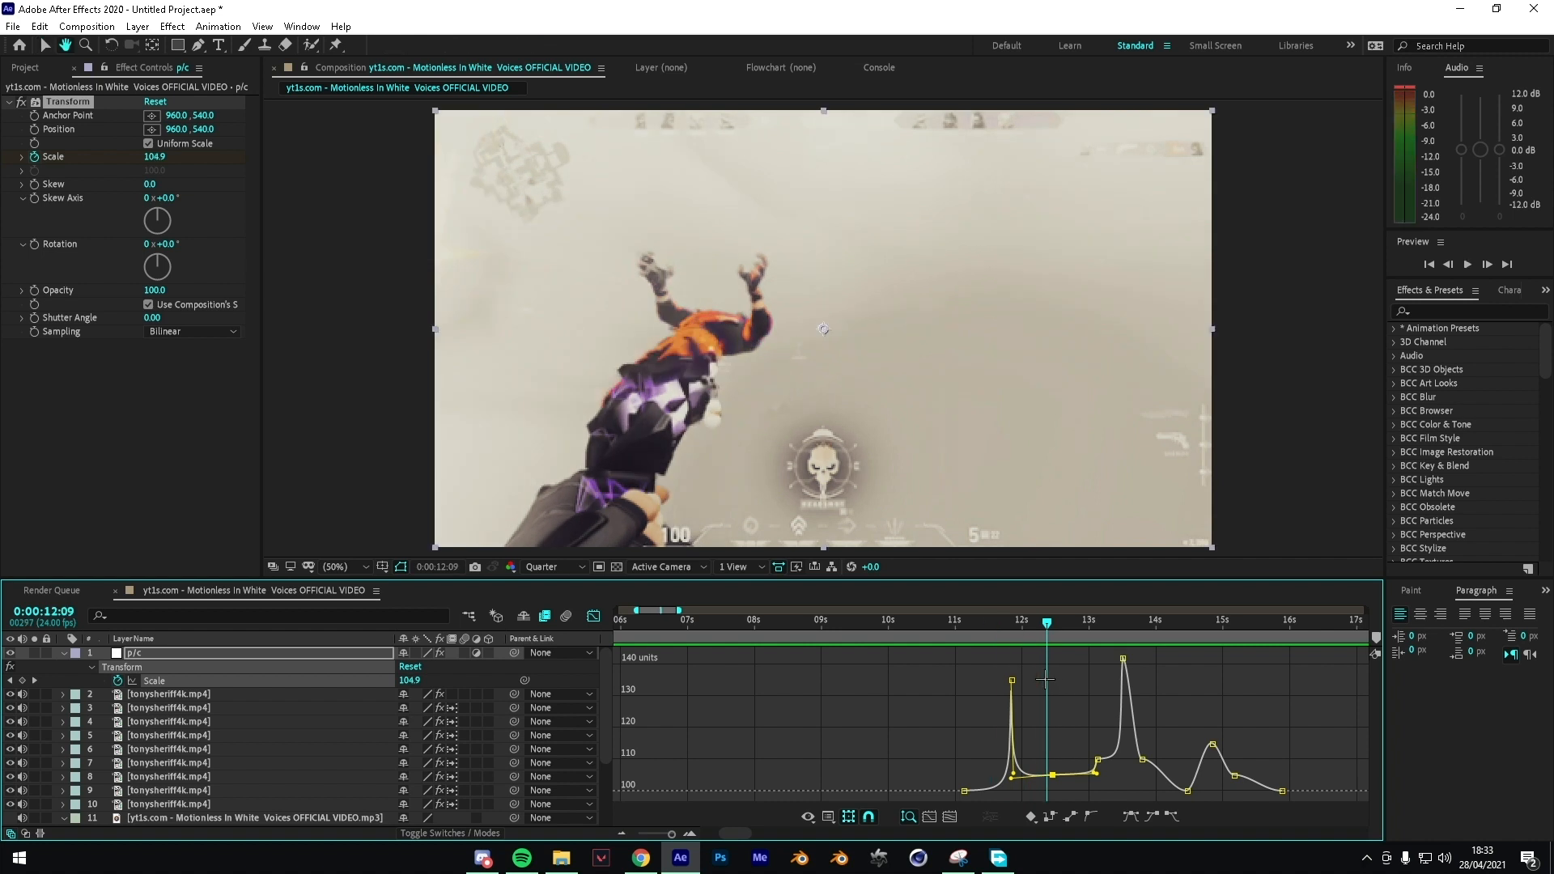
Step: Hold the Scale curve near the 135 peak until a late, steep drop to 105, and preview from 0:00:12:09
left_click_drag(1013, 774, 1077, 681)
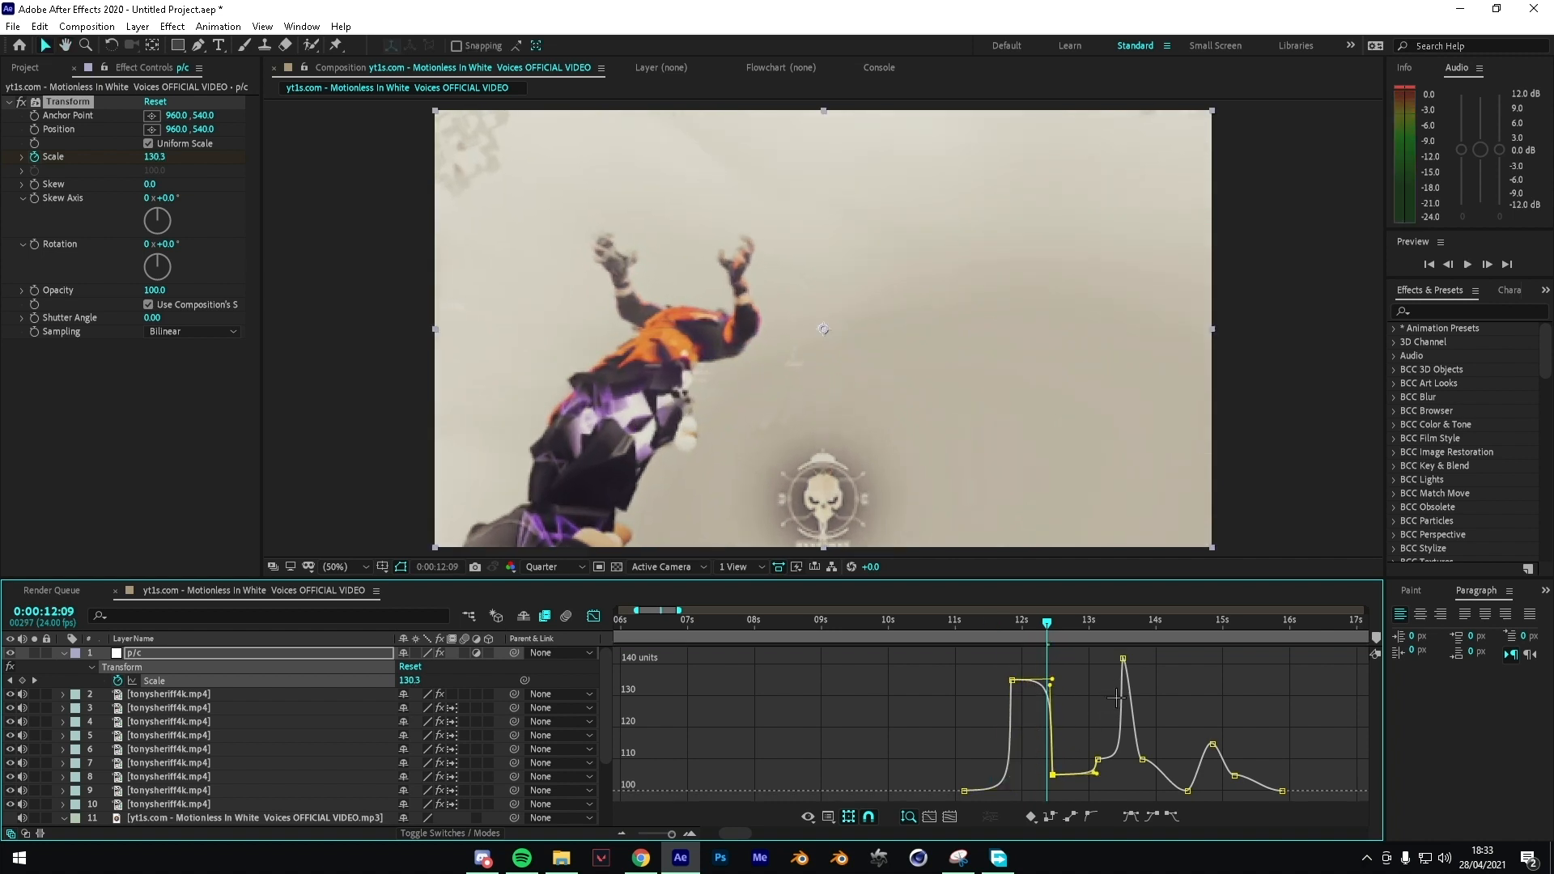
key("space")
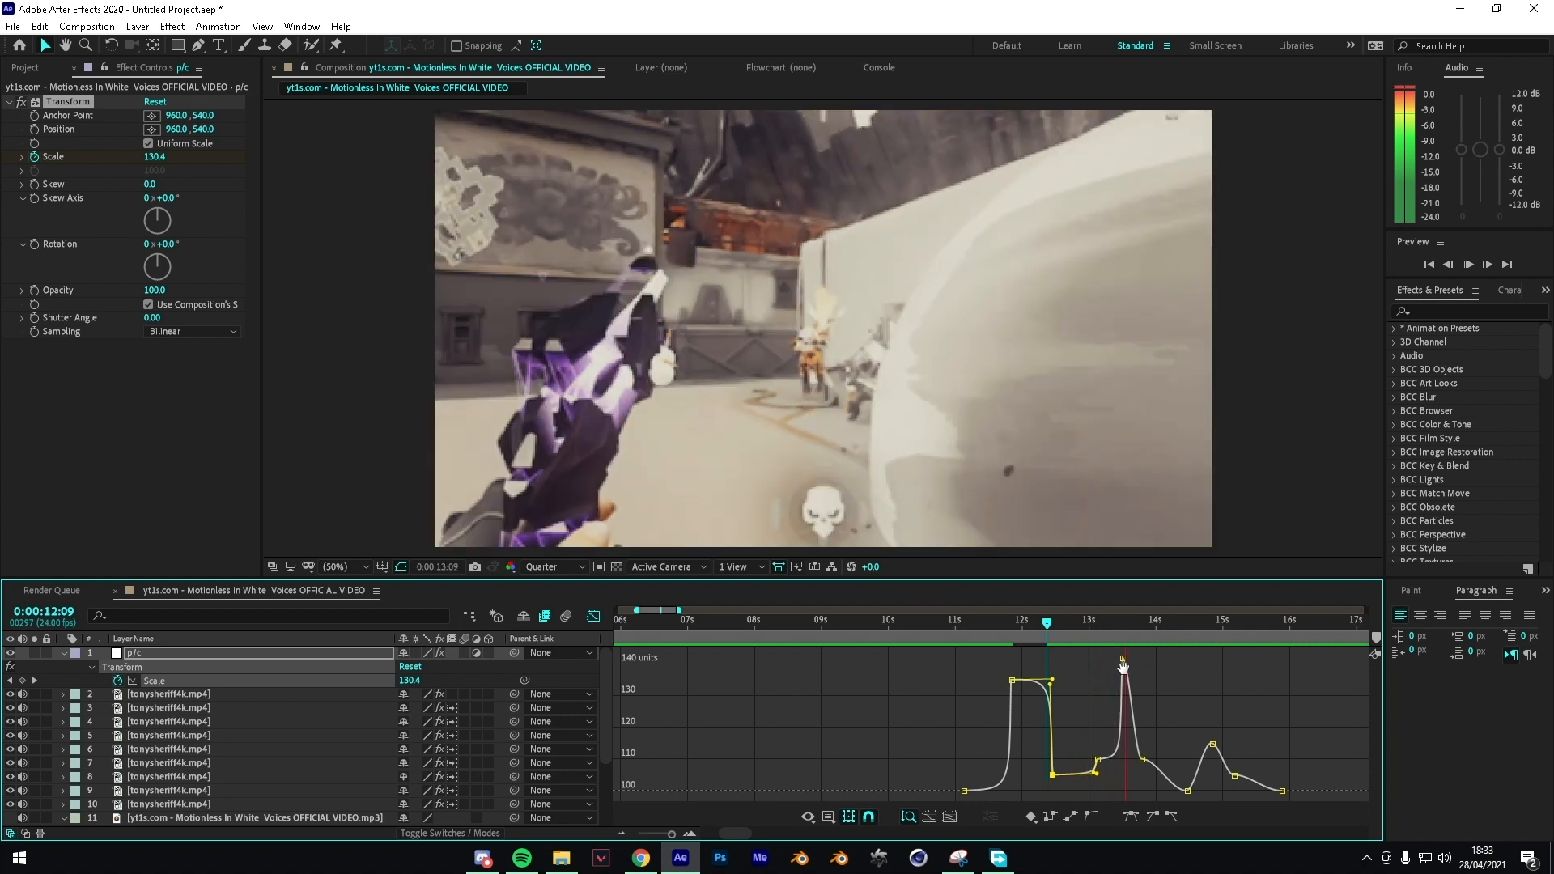
key("space")
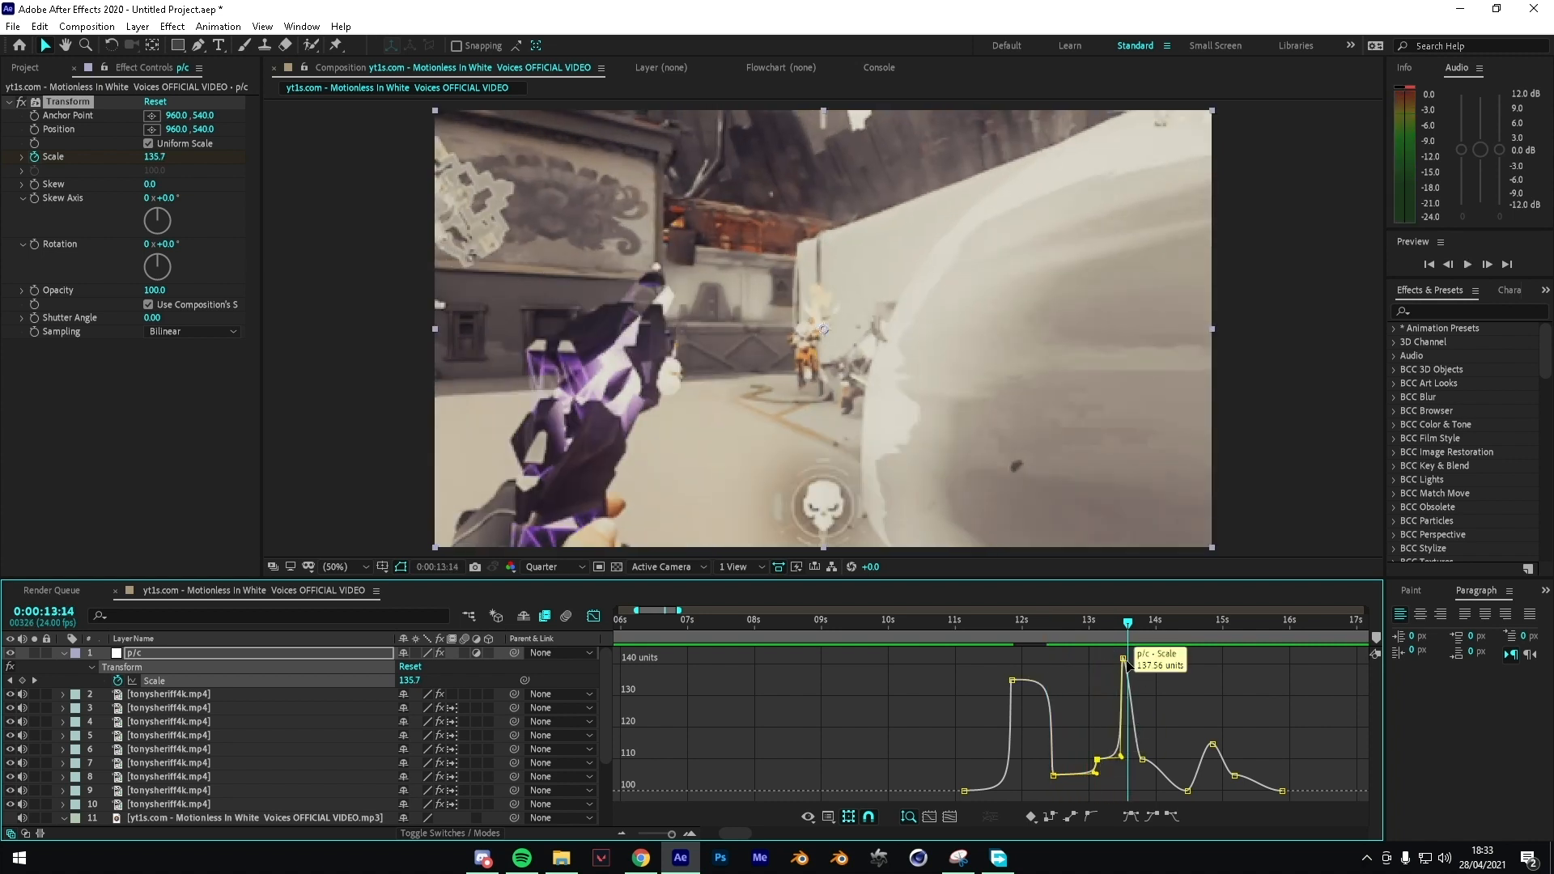
Step: Shape late, steep transitions in the Scale curve from the tallest peak to 110, down to 100, and up to the 115 peak
left_click(1124, 659)
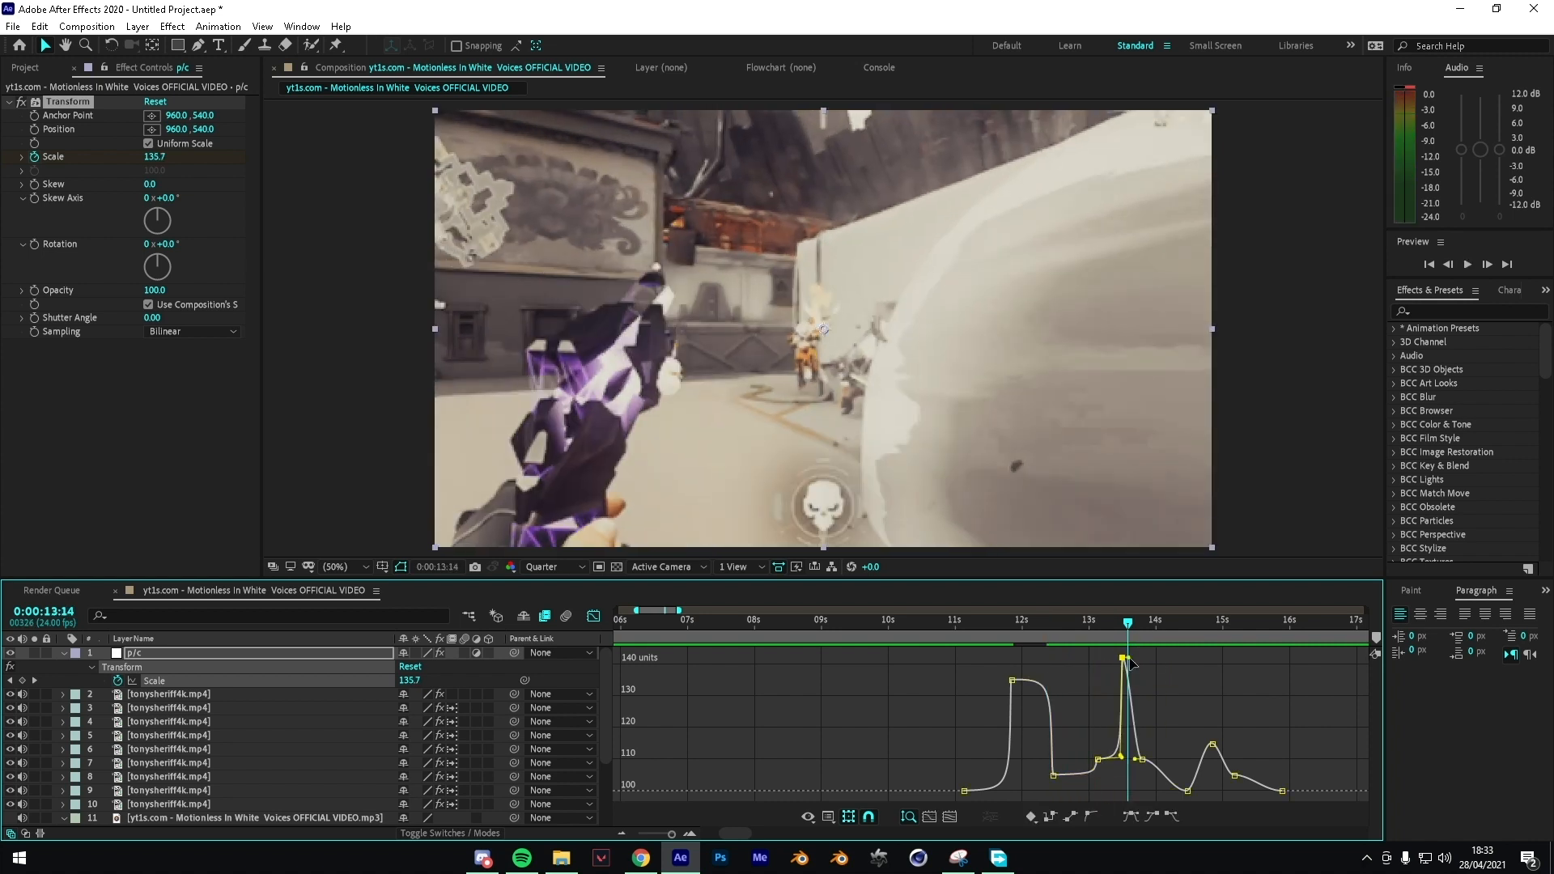
left_click(1140, 759)
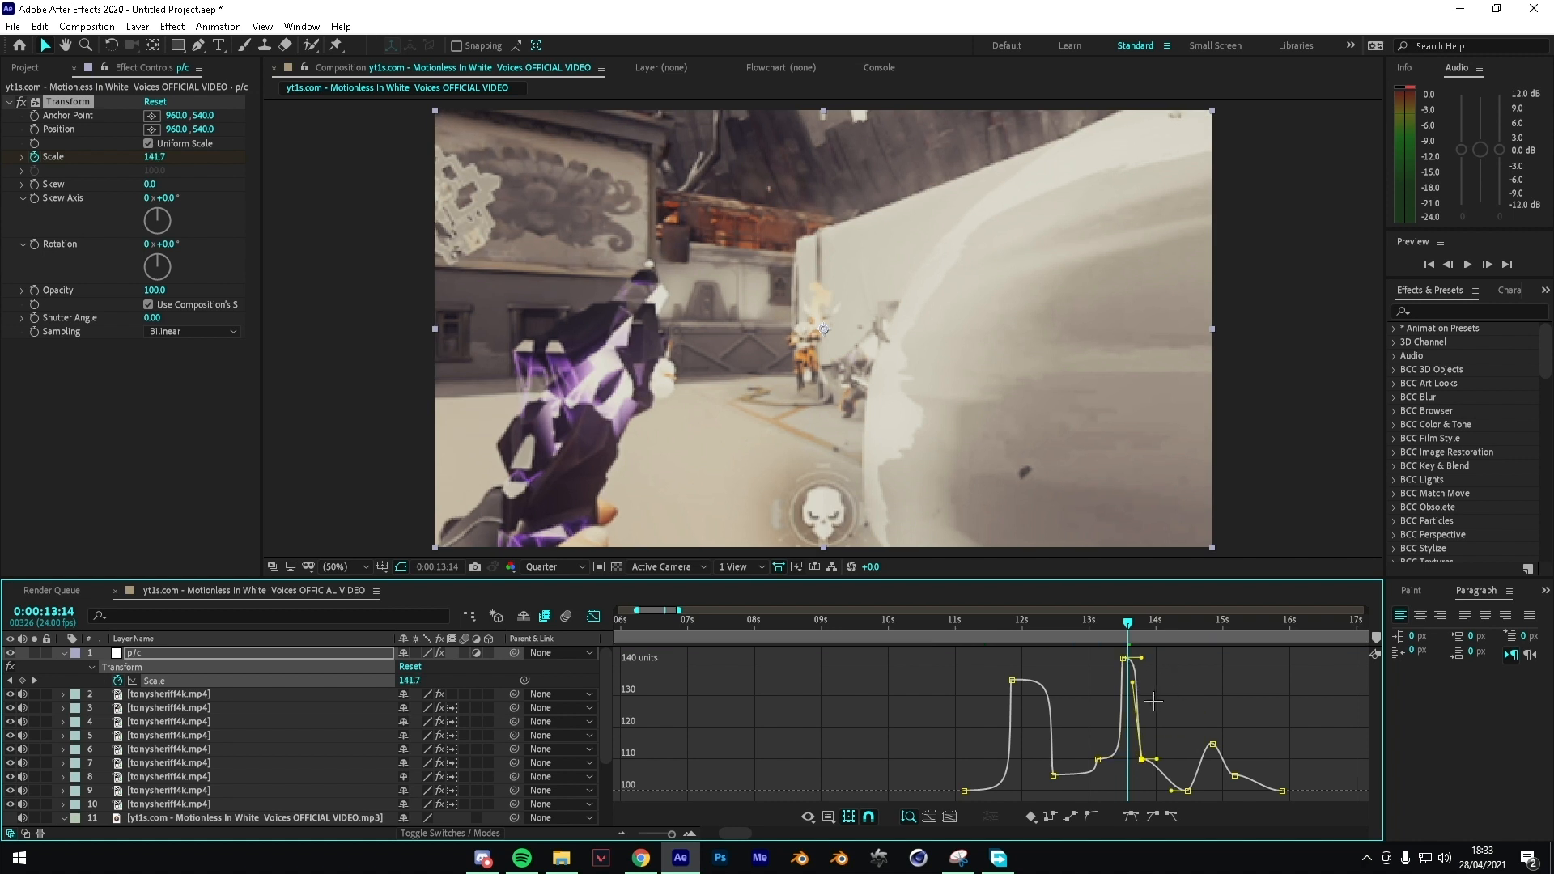
left_click_drag(1156, 758, 1186, 758)
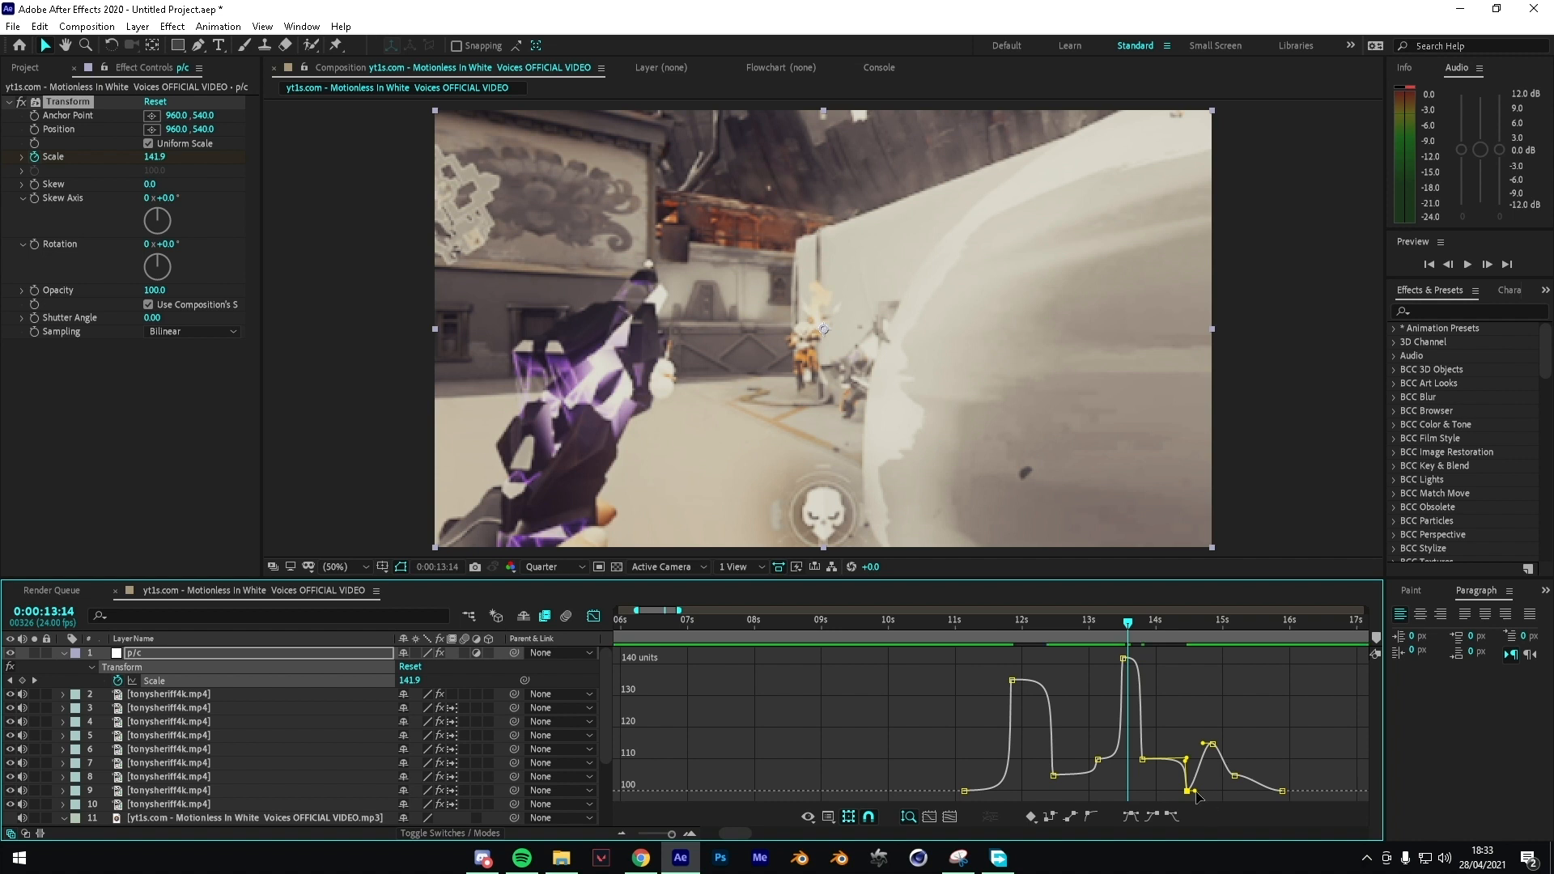
key("ctrl+z")
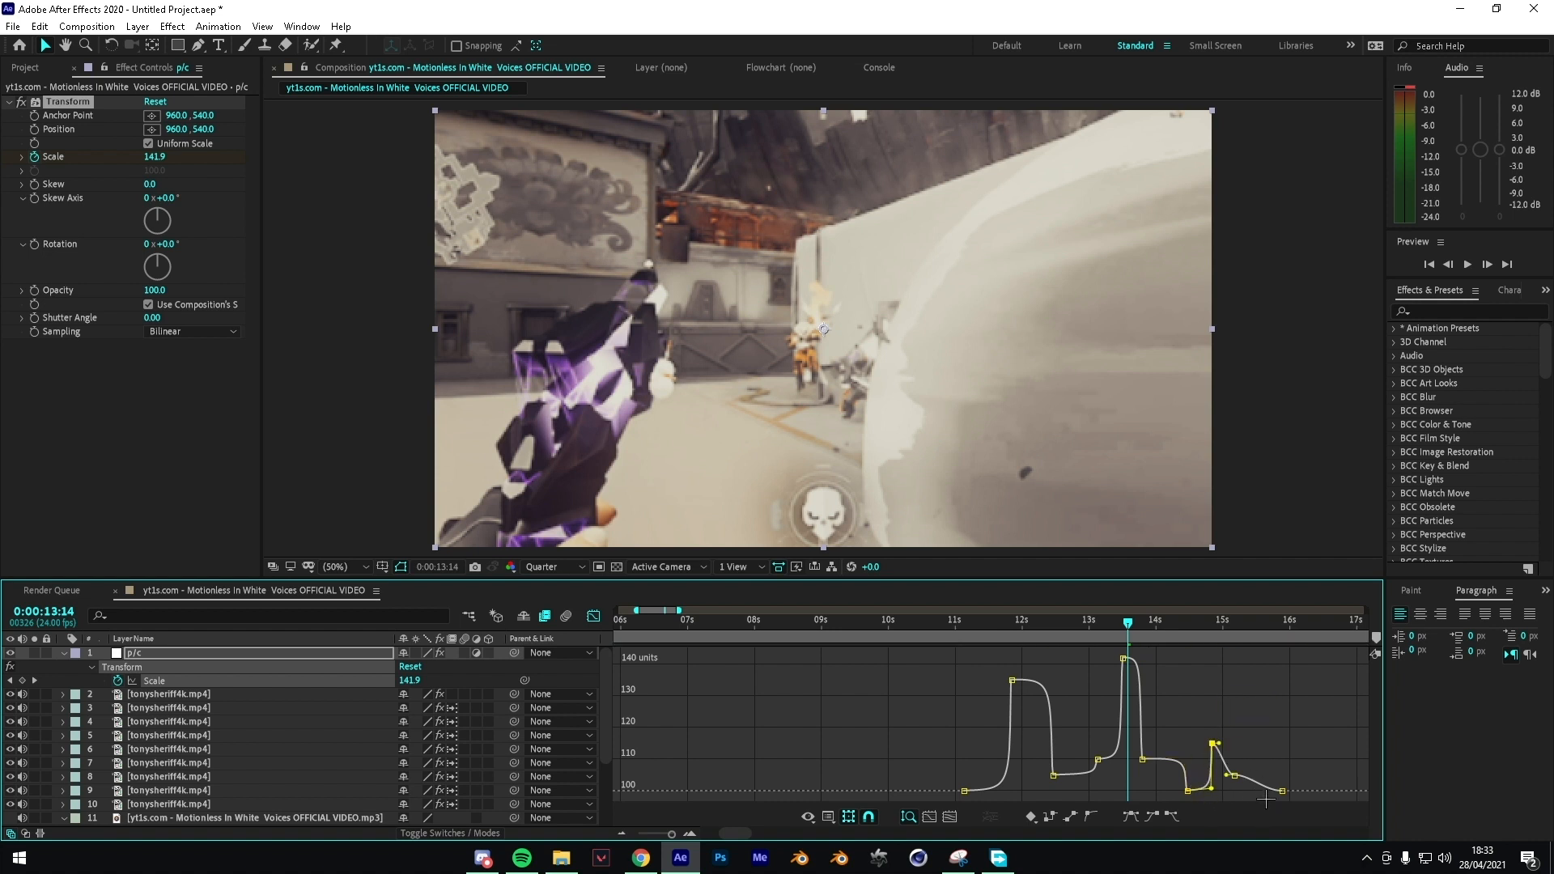
Step: Shape late, steep drops in the Scale curve from the 115 peak through 105 to 100, and preview from 0:00:09:18
left_click_drag(1218, 744, 1310, 770)
left_click(1321, 789)
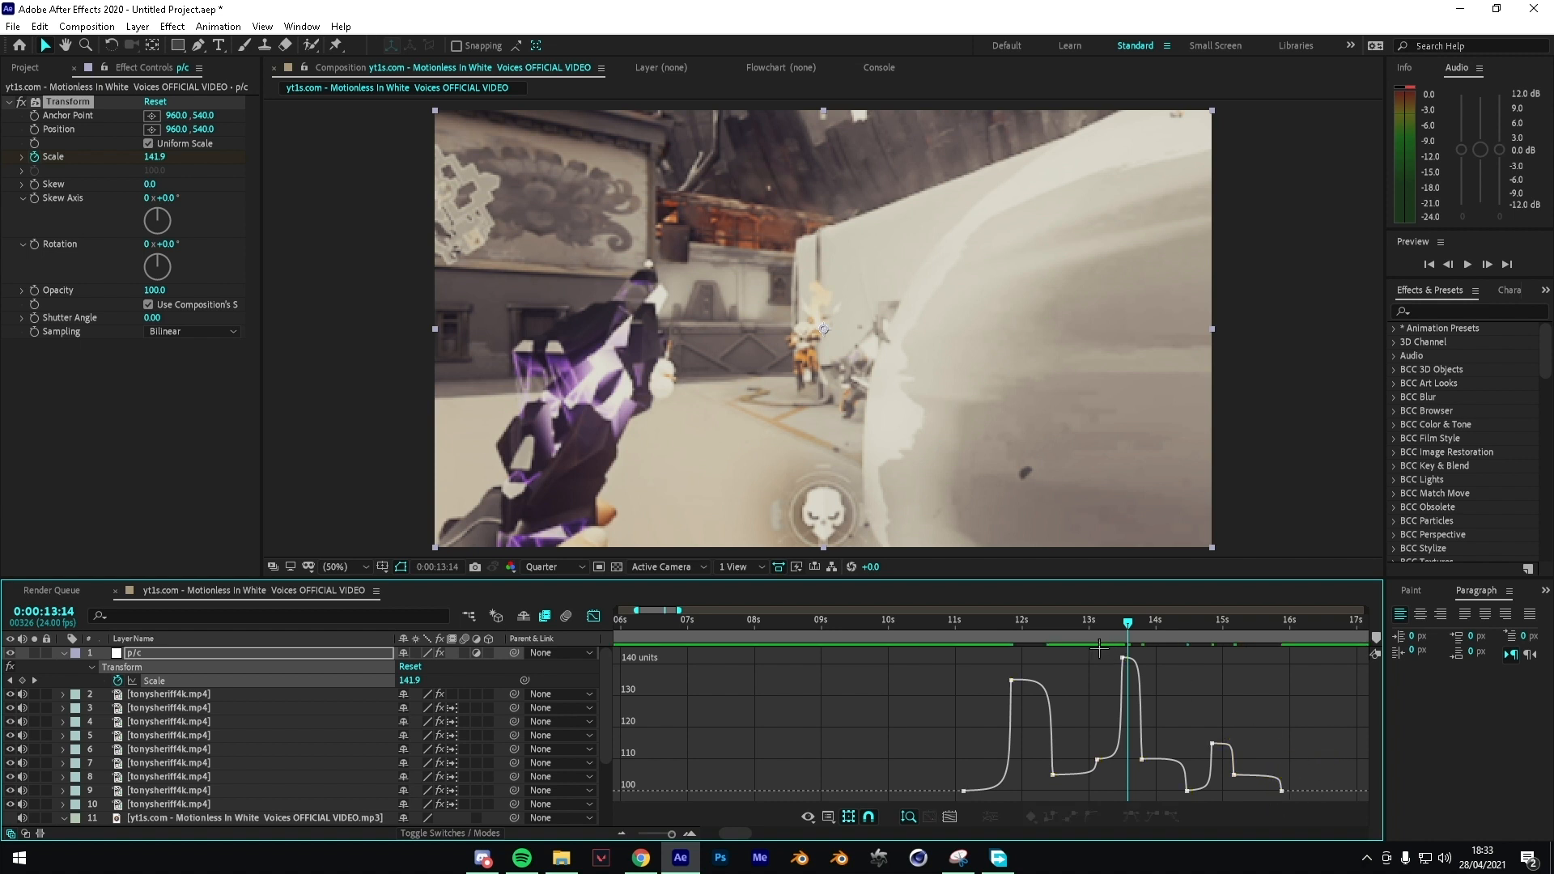
left_click_drag(1133, 639, 882, 639)
key("space")
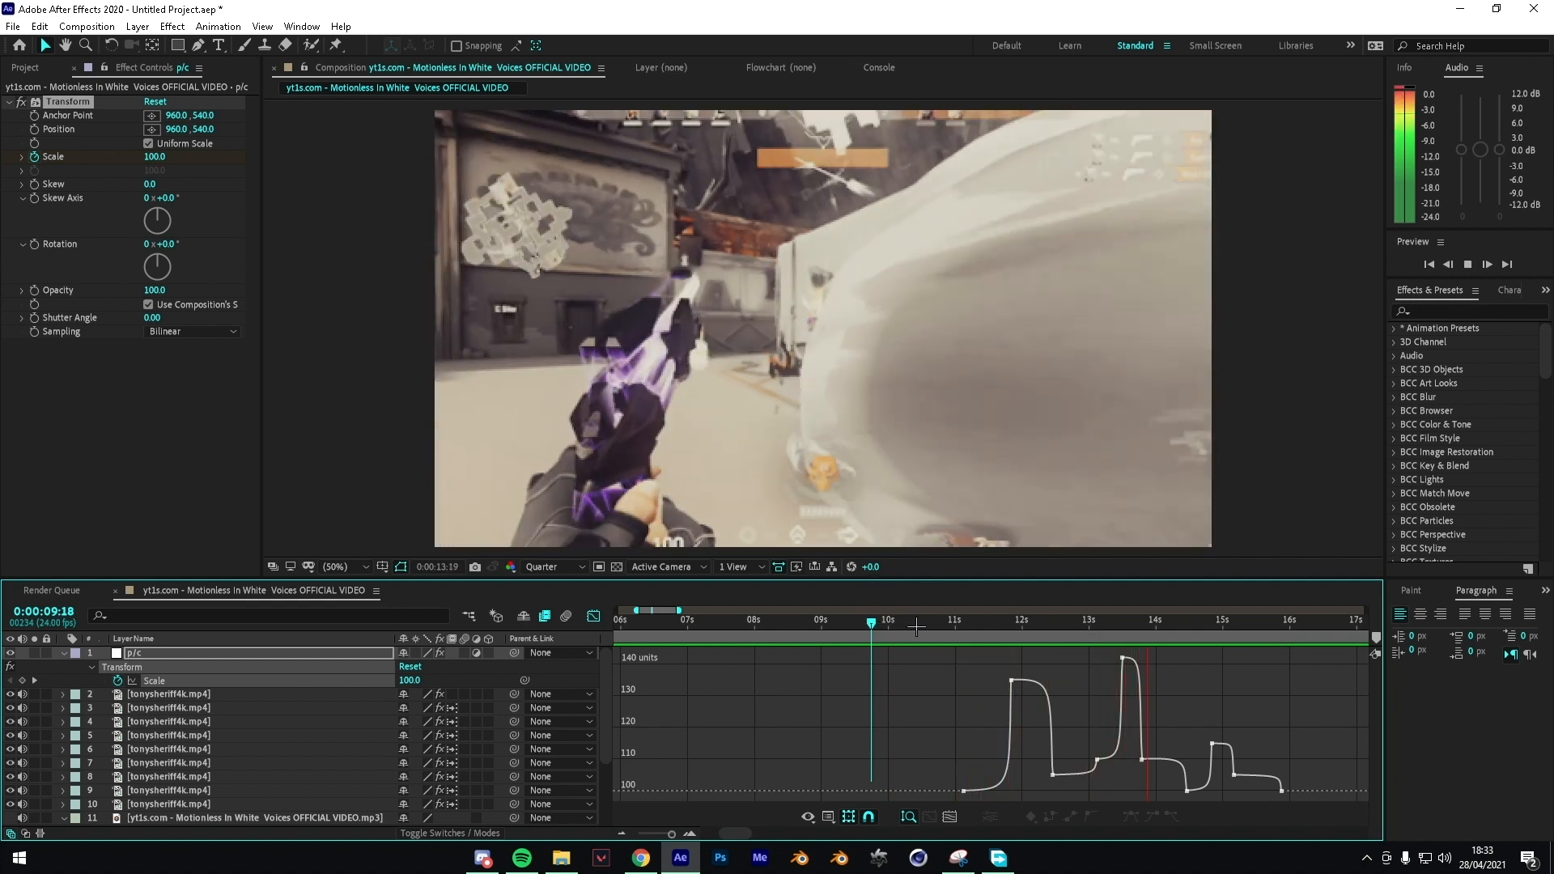
Step: Replay the zooms from several points, including 0:00:11:21, 0:00:10:22 and 0:00:13:16, and switch from the graph back to the layer keyframes
left_click(1238, 632)
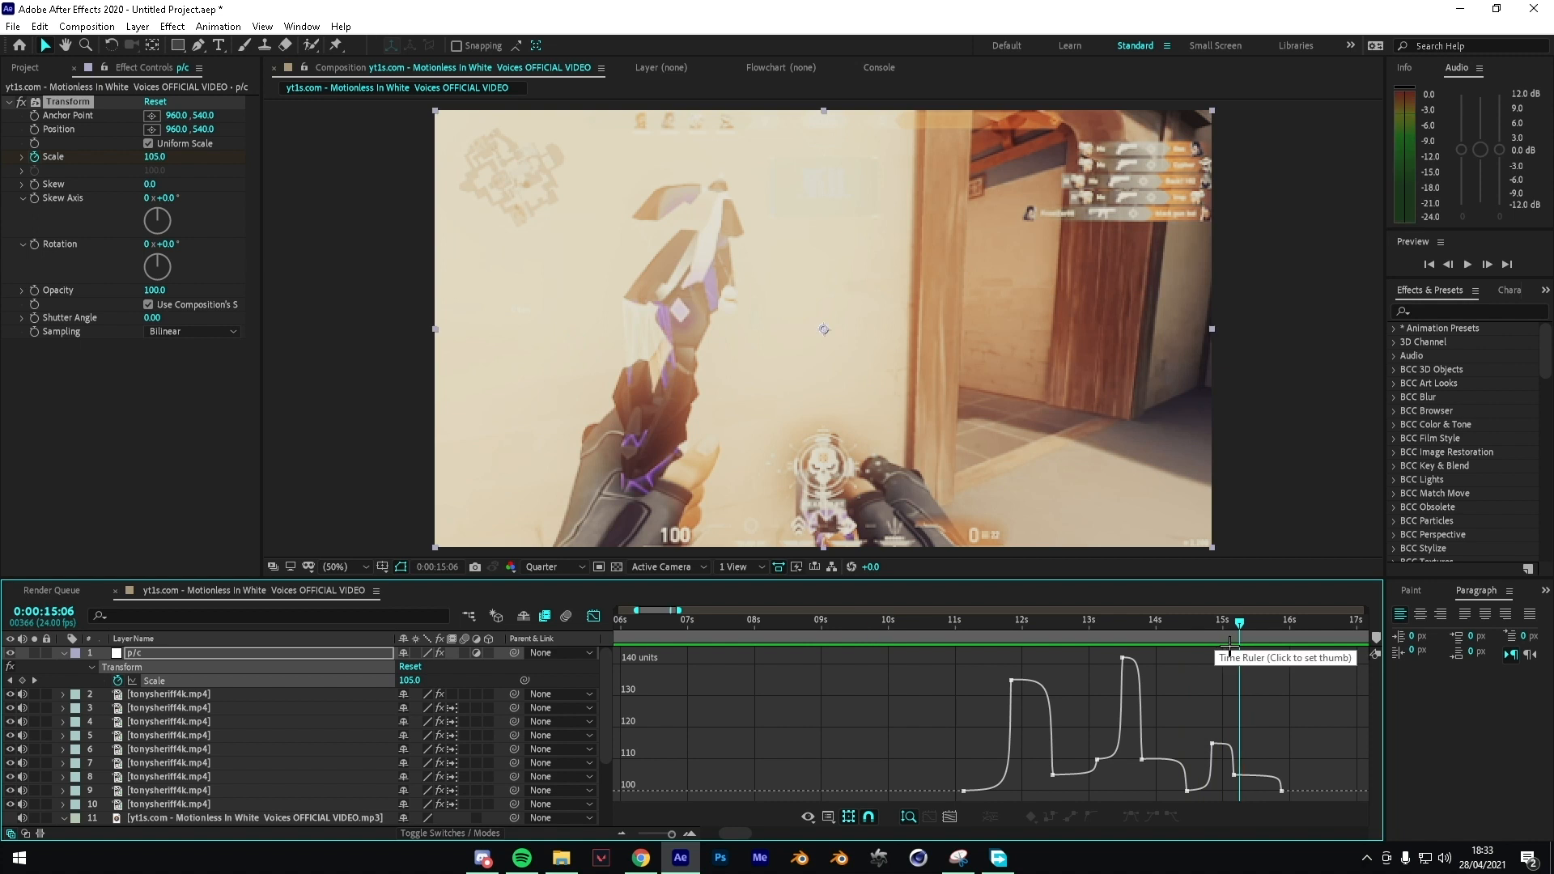
left_click_drag(1231, 643, 1028, 637)
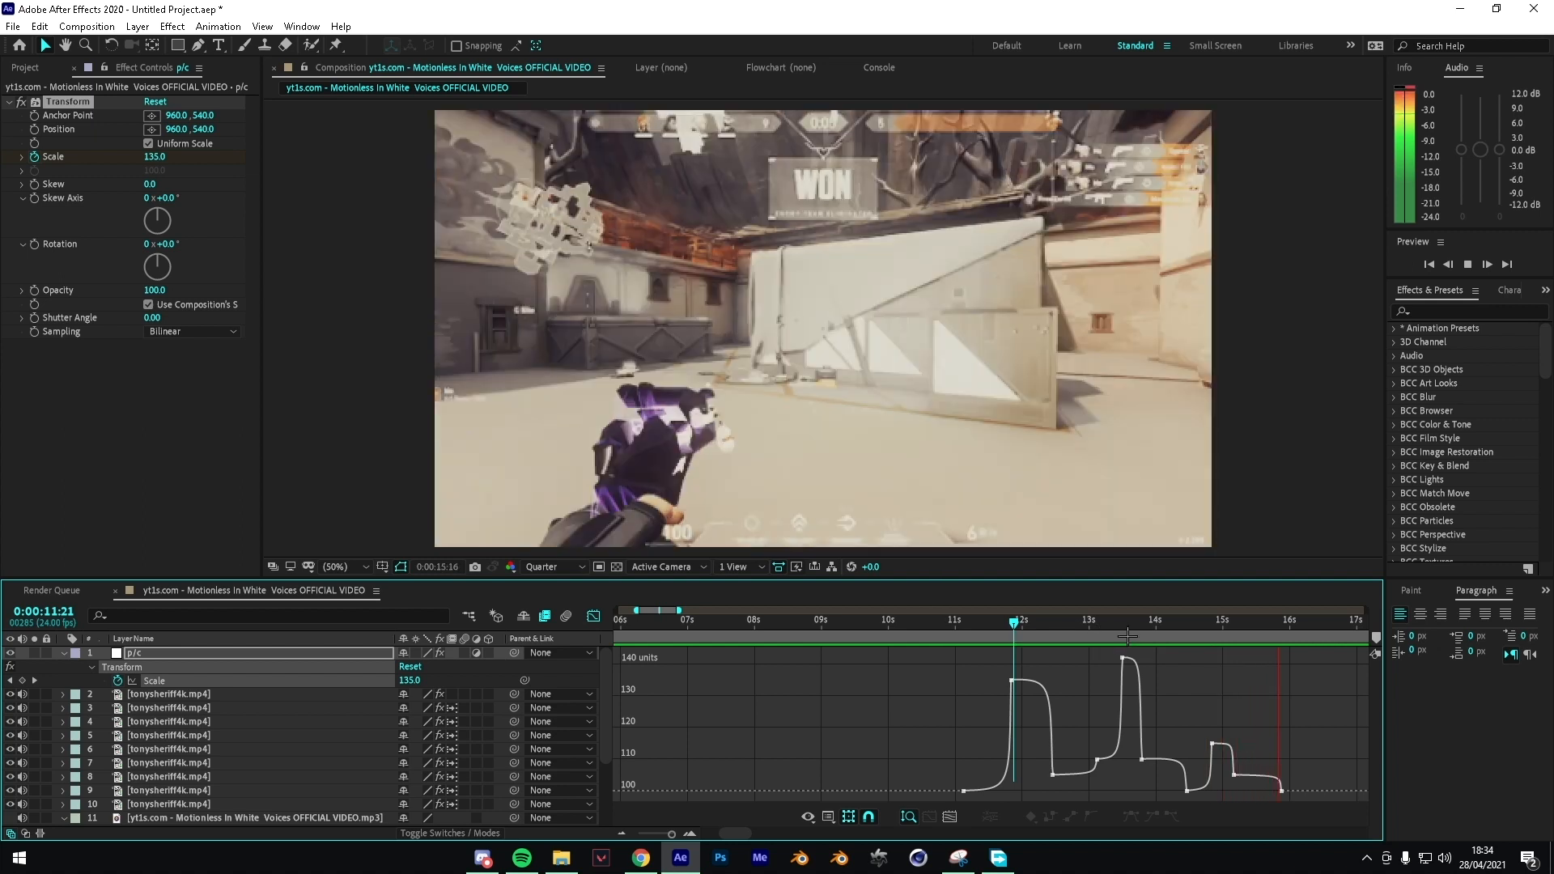
left_click(951, 631)
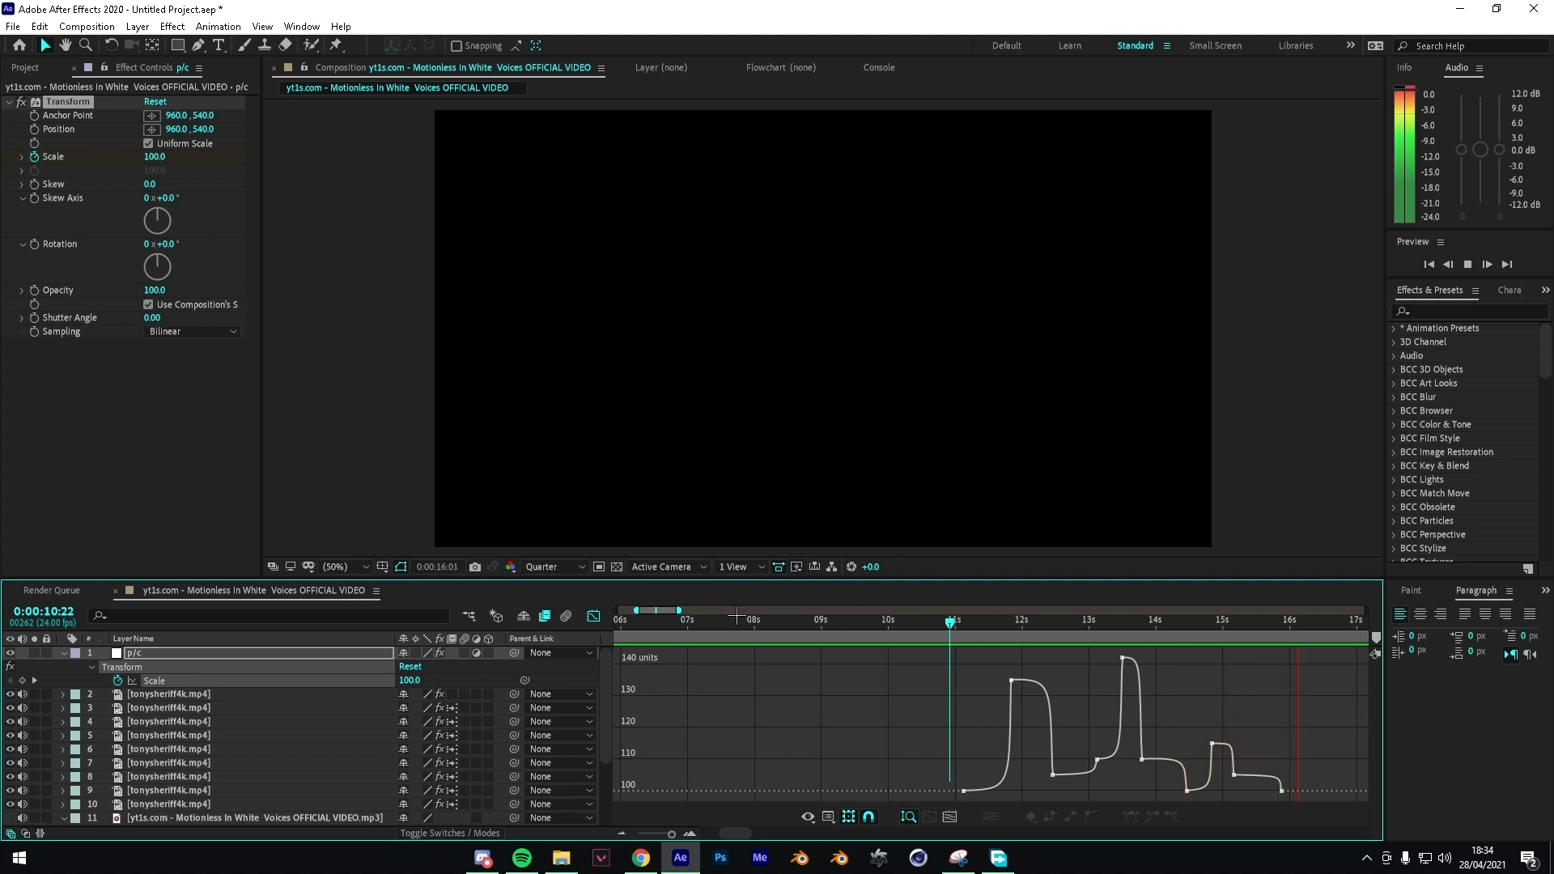
key("space")
key("shift+F3")
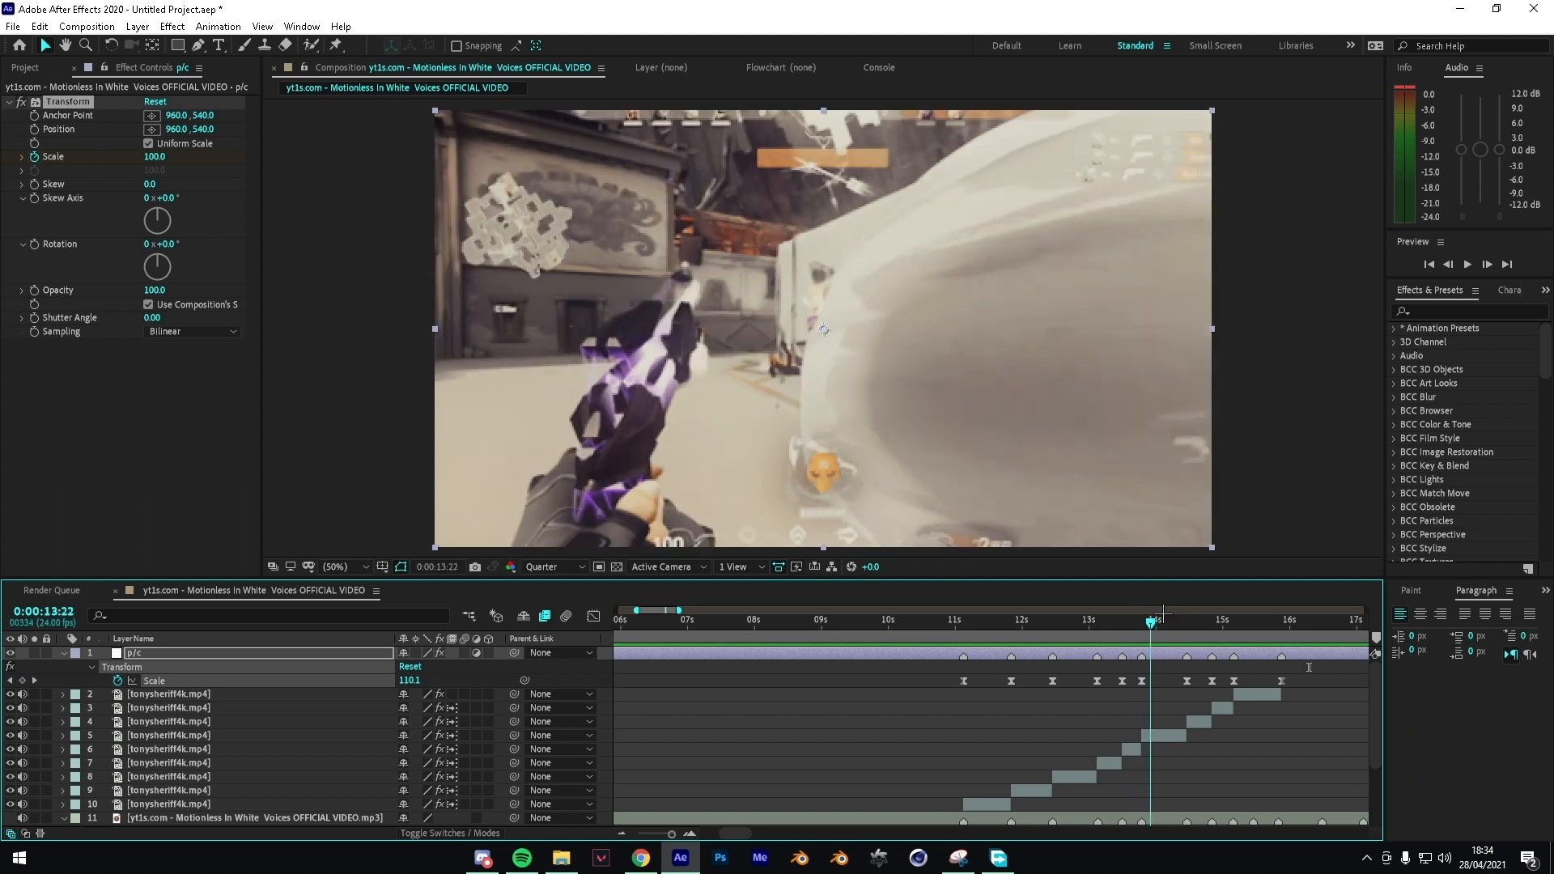
key("space")
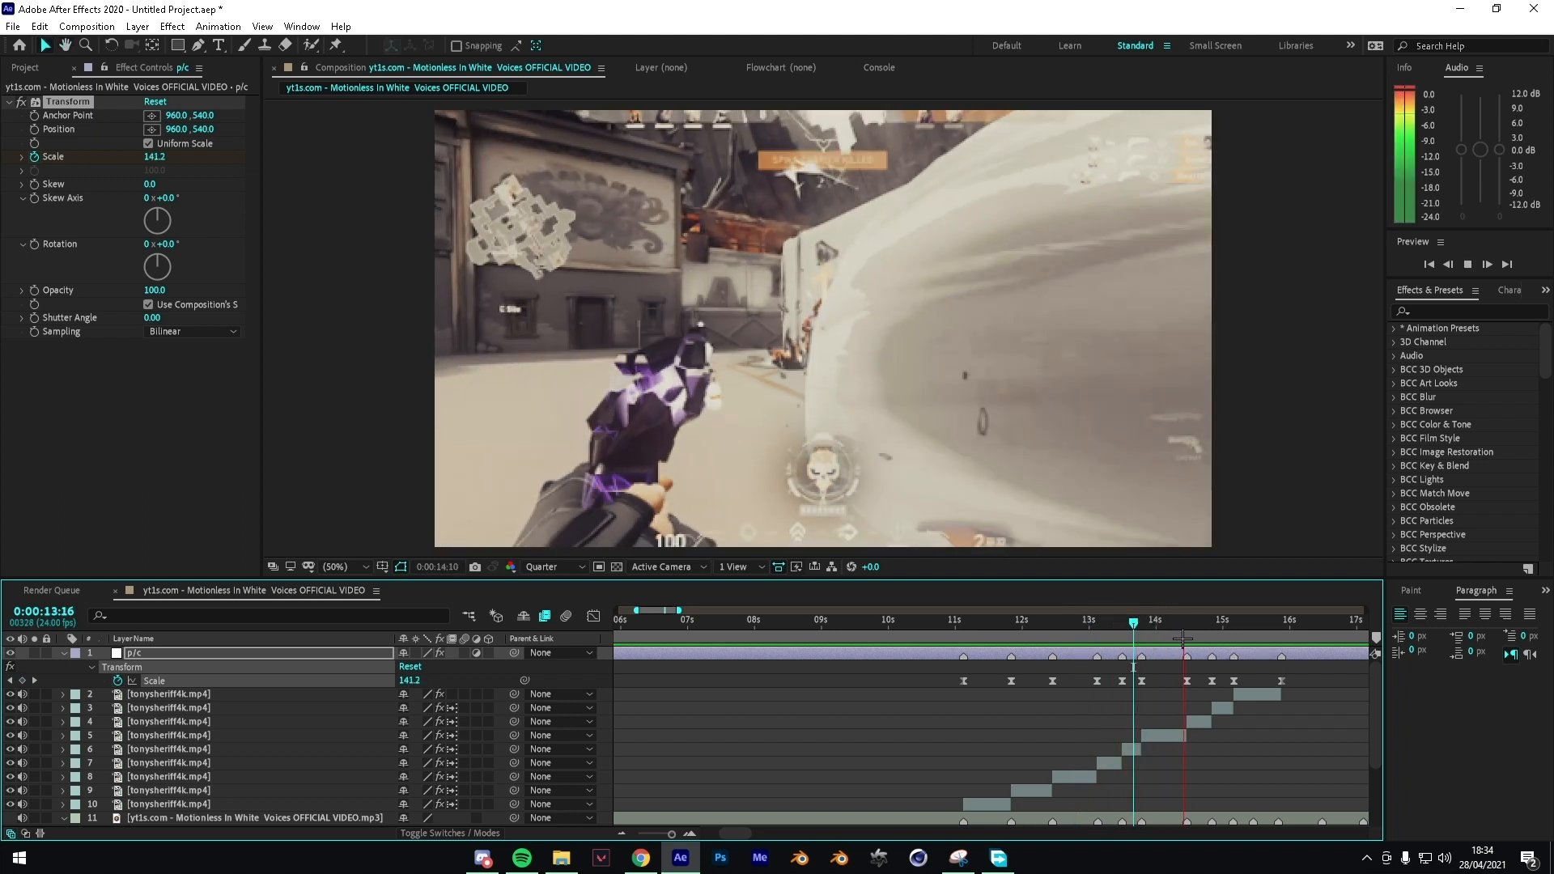
key("space")
key("space")
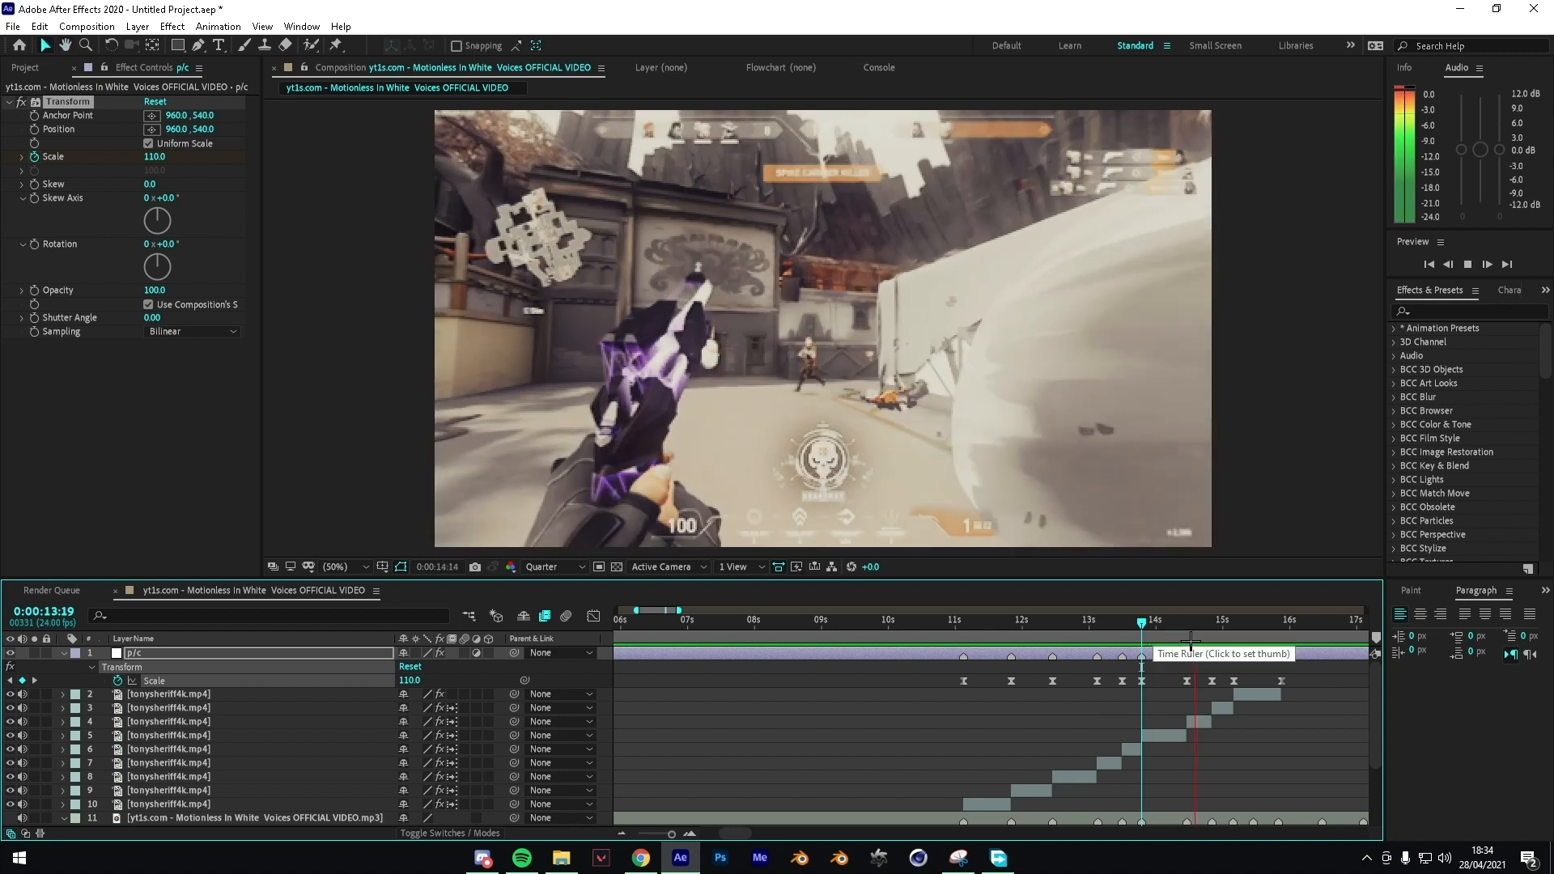
key("space")
Step: Raise the p/c layer's Transform Scale keyframes to about 140 at 0:00:14:11 and 134 at 0:00:15:04
key("Page_Up")
key("Page_Up")
key("Page_Up")
key("j")
key("k")
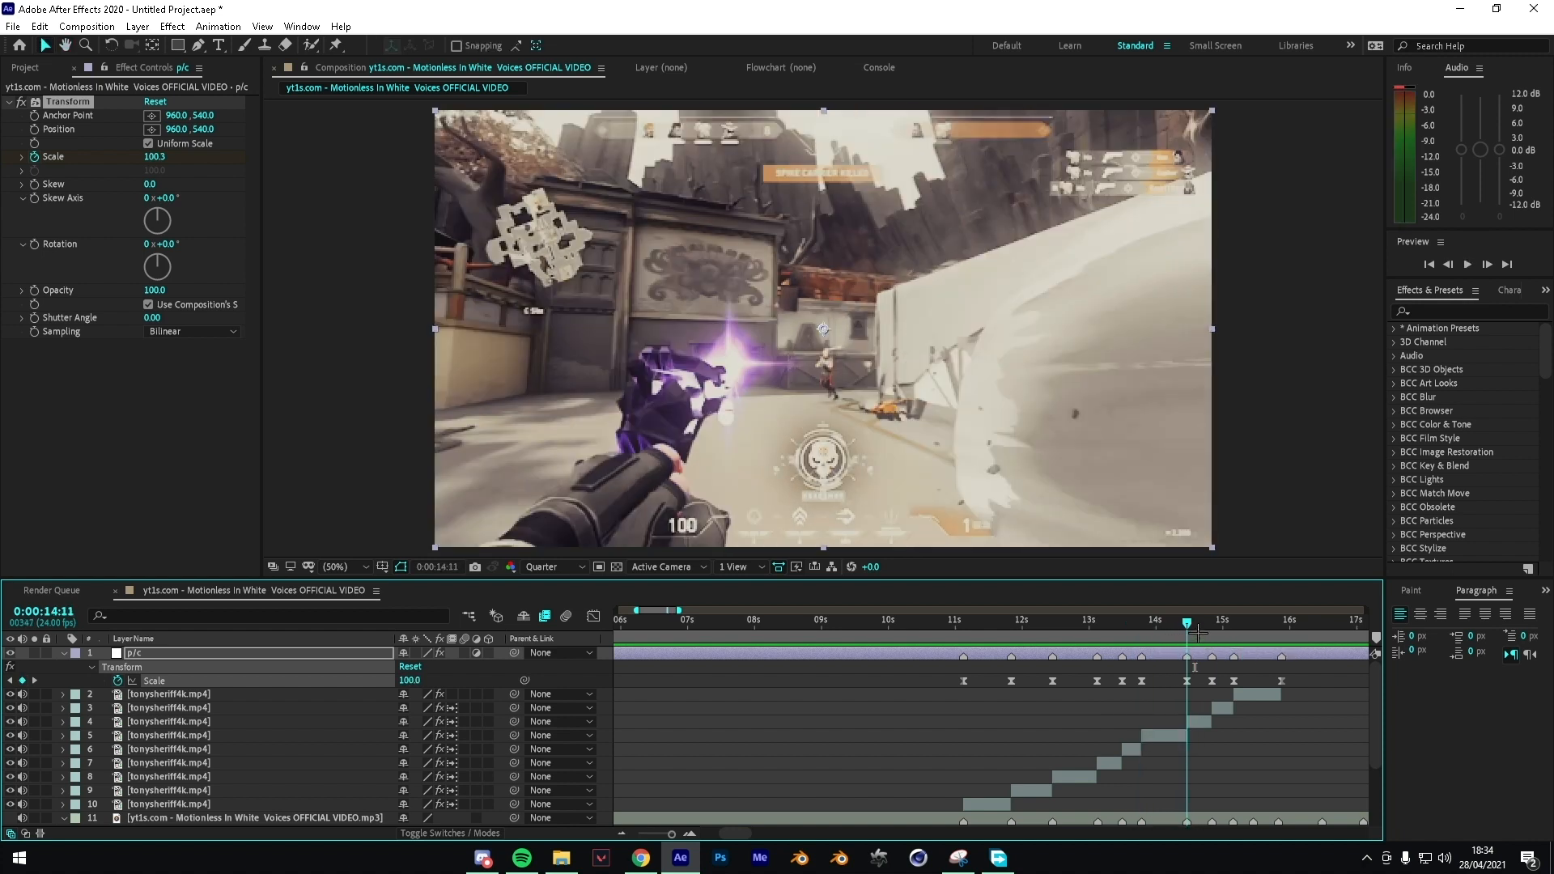
left_click_drag(411, 684, 443, 681)
key("Page_Up")
key("Page_Up")
key("Page_Up")
key("Page_Up")
key("Page_Up")
key("Page_Up")
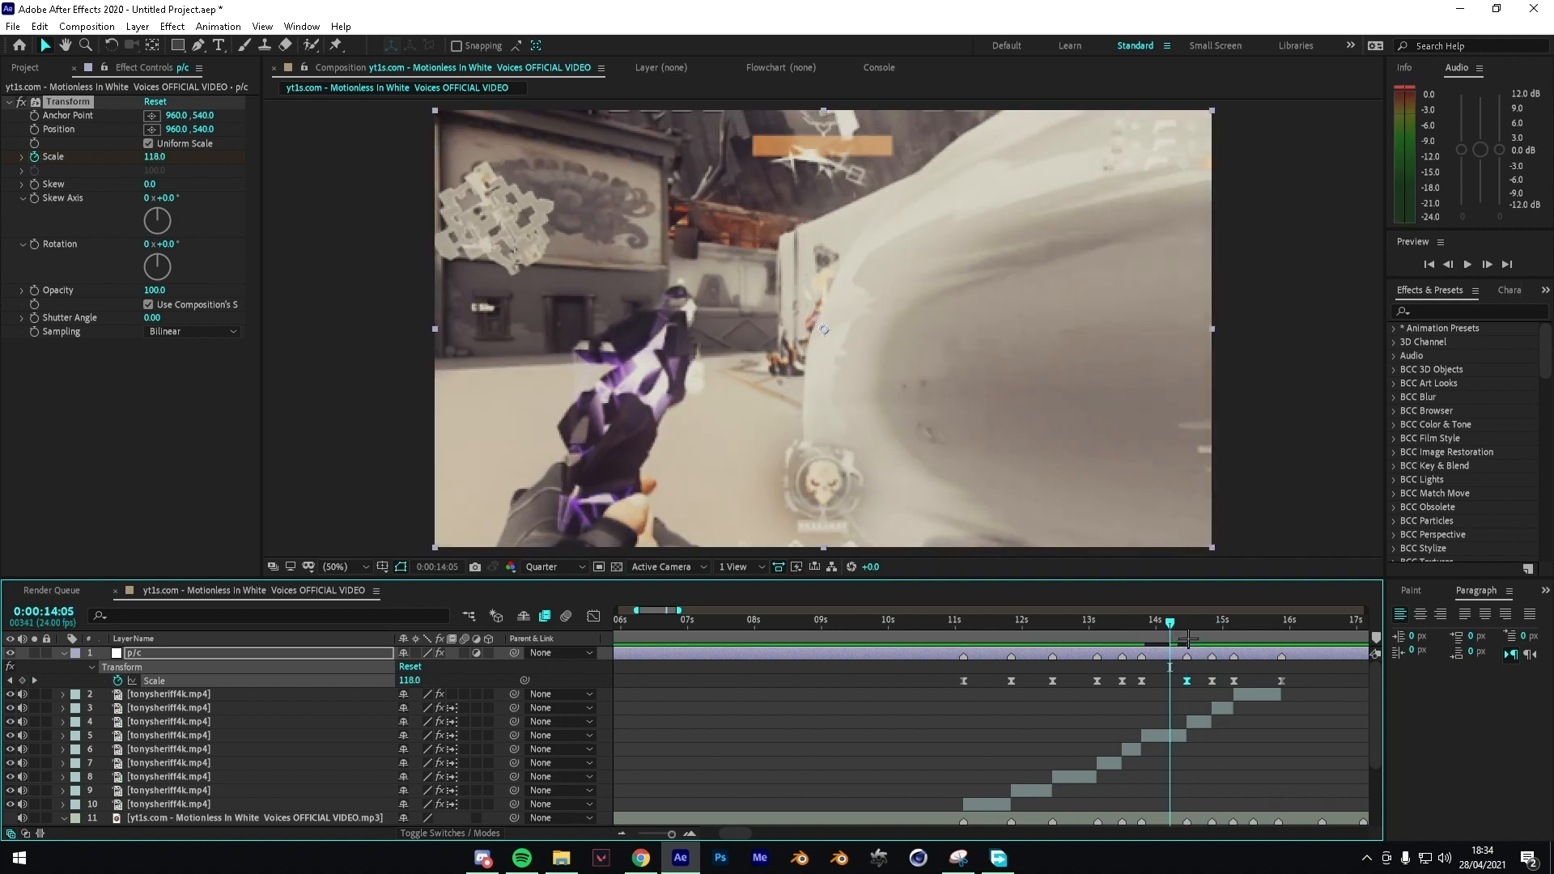
left_click_drag(1187, 640, 1249, 638)
left_click_drag(410, 681, 446, 683)
Step: Reshape the Scale graph around the raised 140 and 134 peaks so each rise and drop is late and steep, ending at 100
left_click(593, 616)
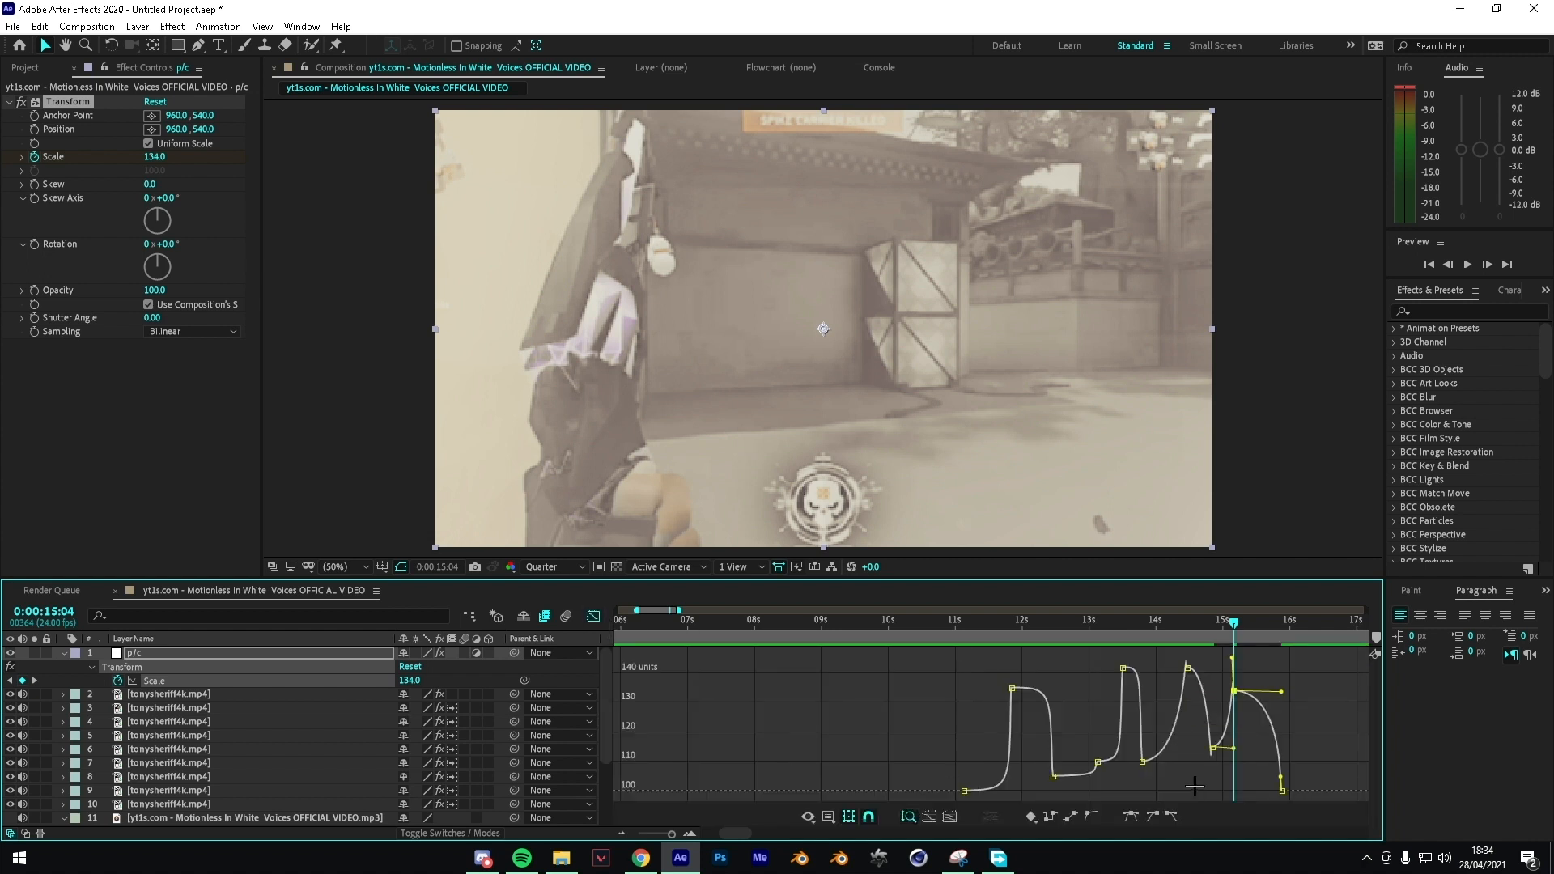
left_click(1141, 762)
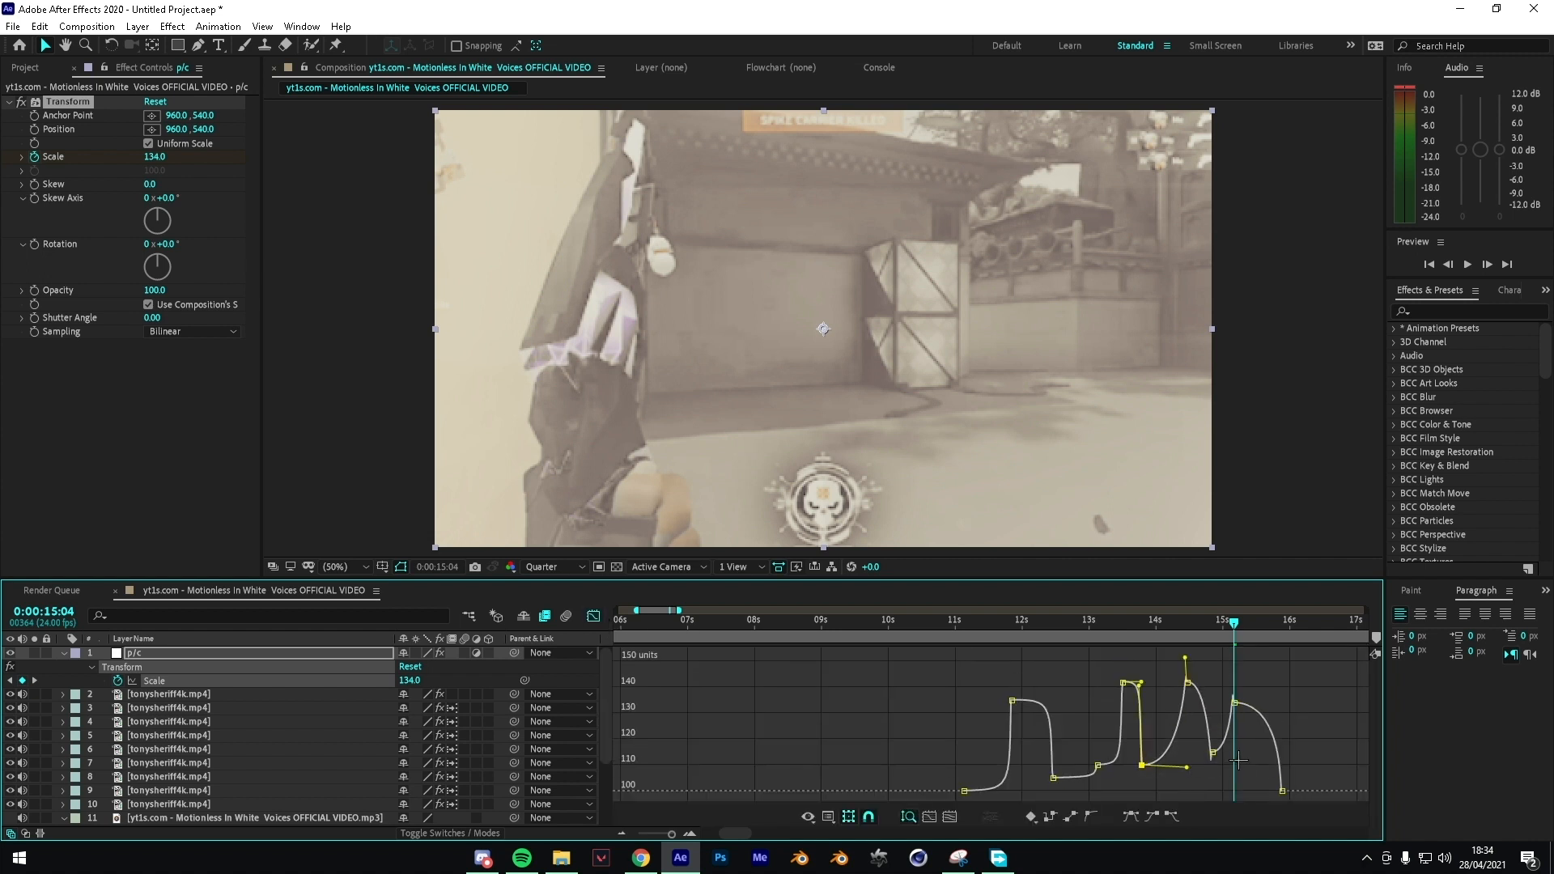
left_click(1187, 680)
left_click_drag(1211, 657, 1212, 664)
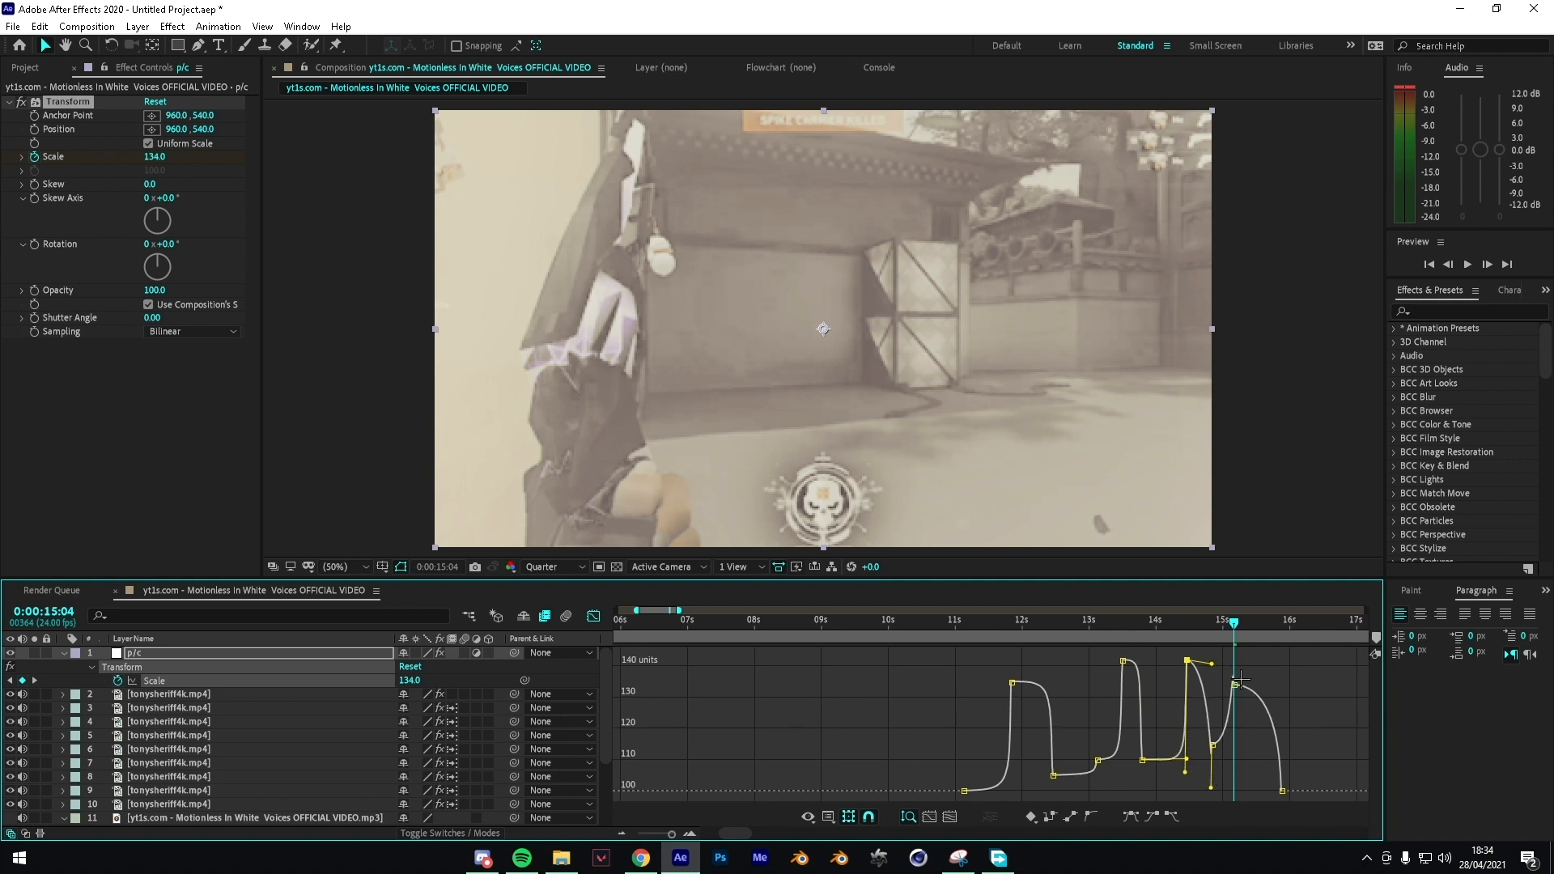
left_click_drag(1212, 787, 1212, 713)
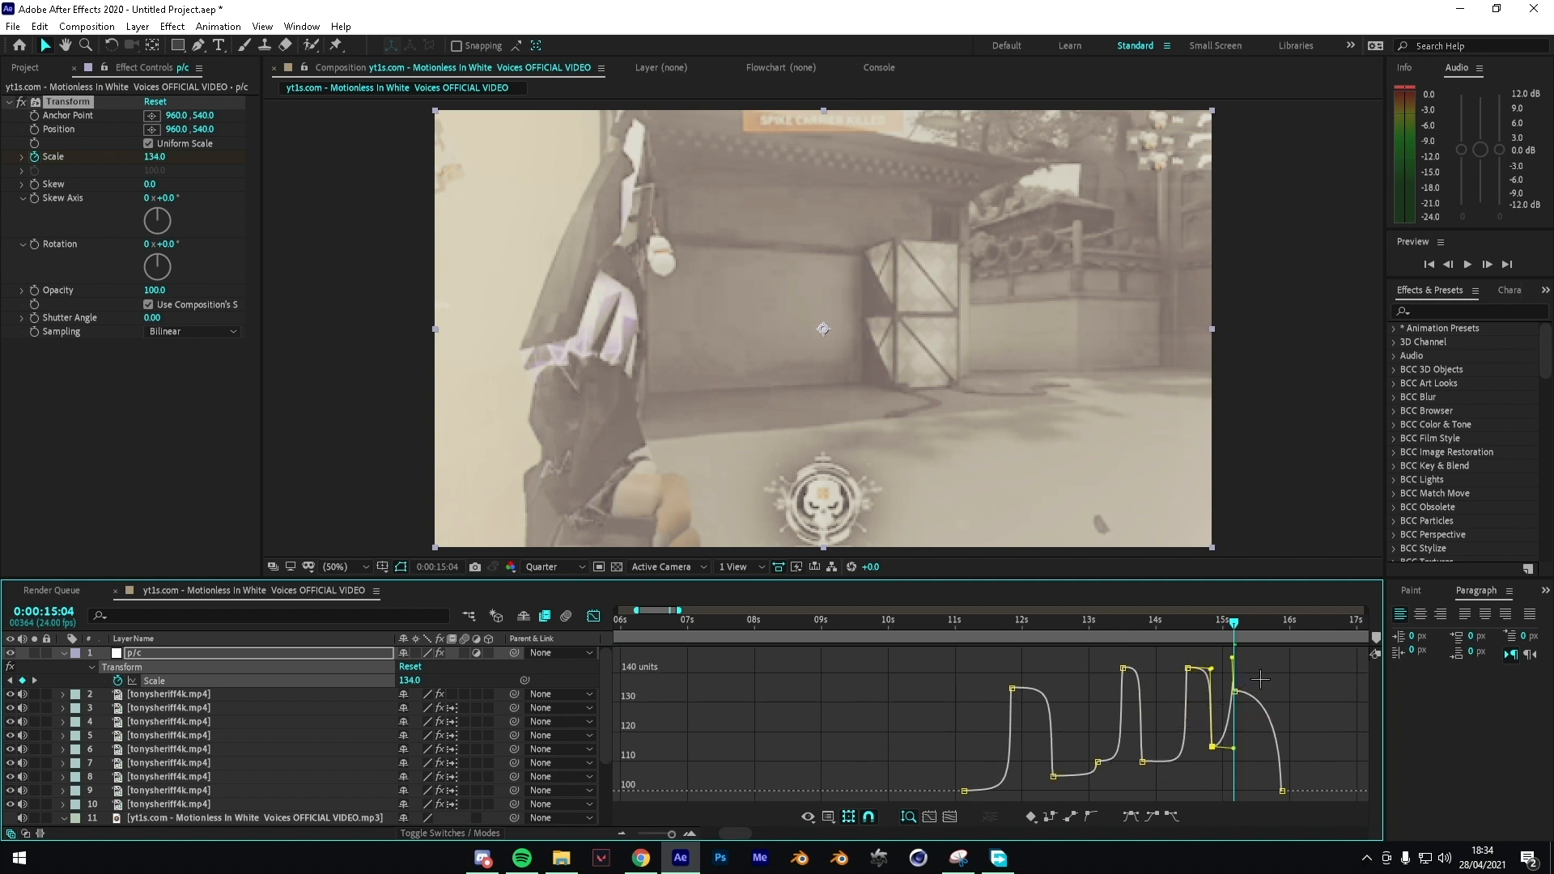
left_click_drag(1234, 657, 1231, 745)
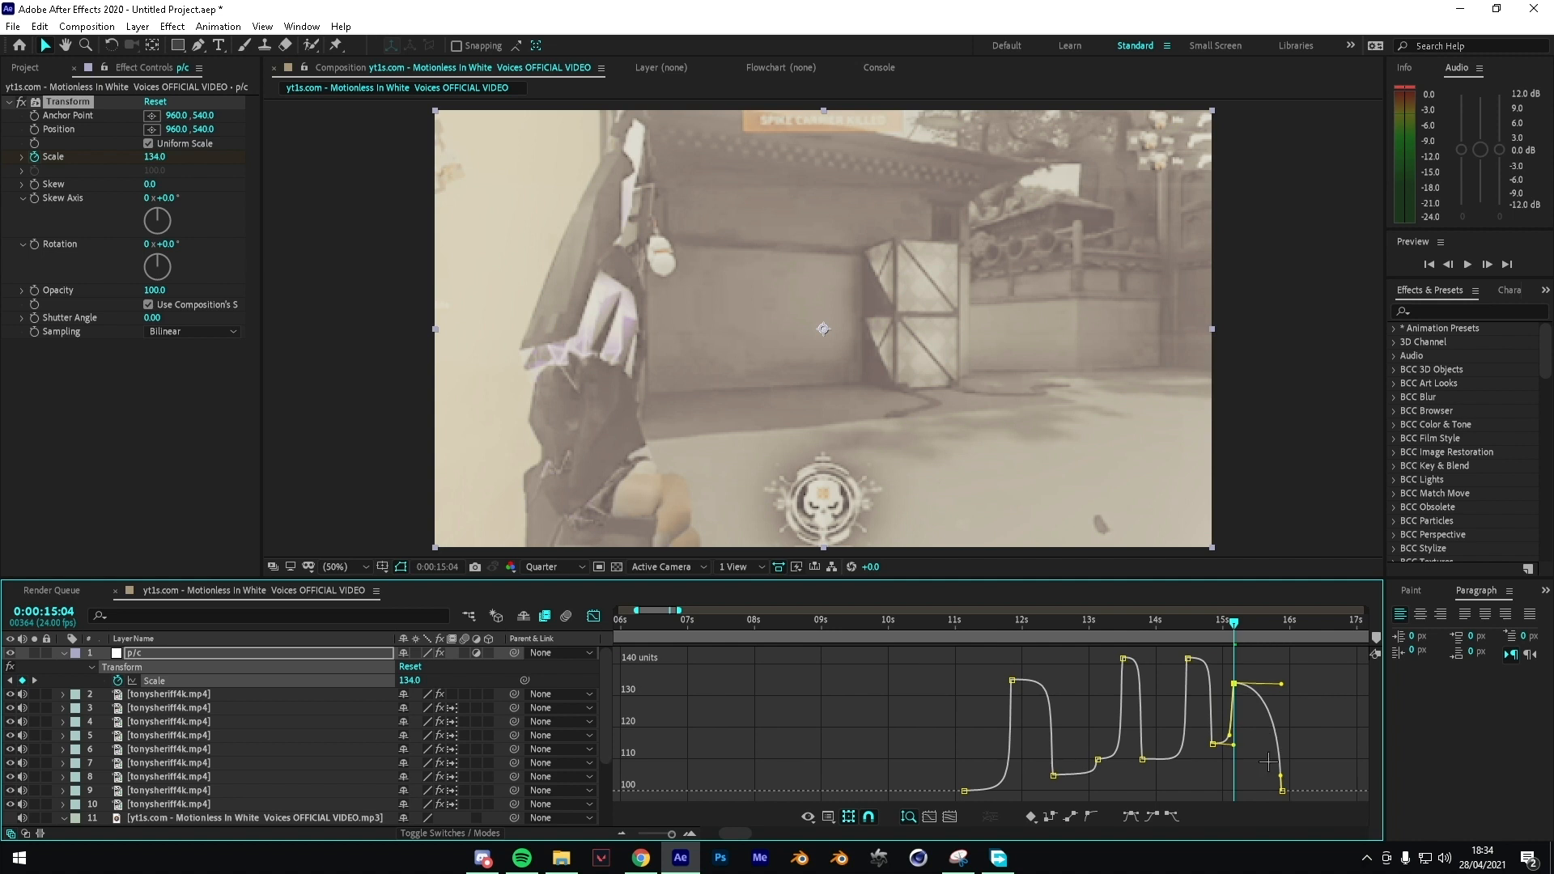
left_click(1233, 684)
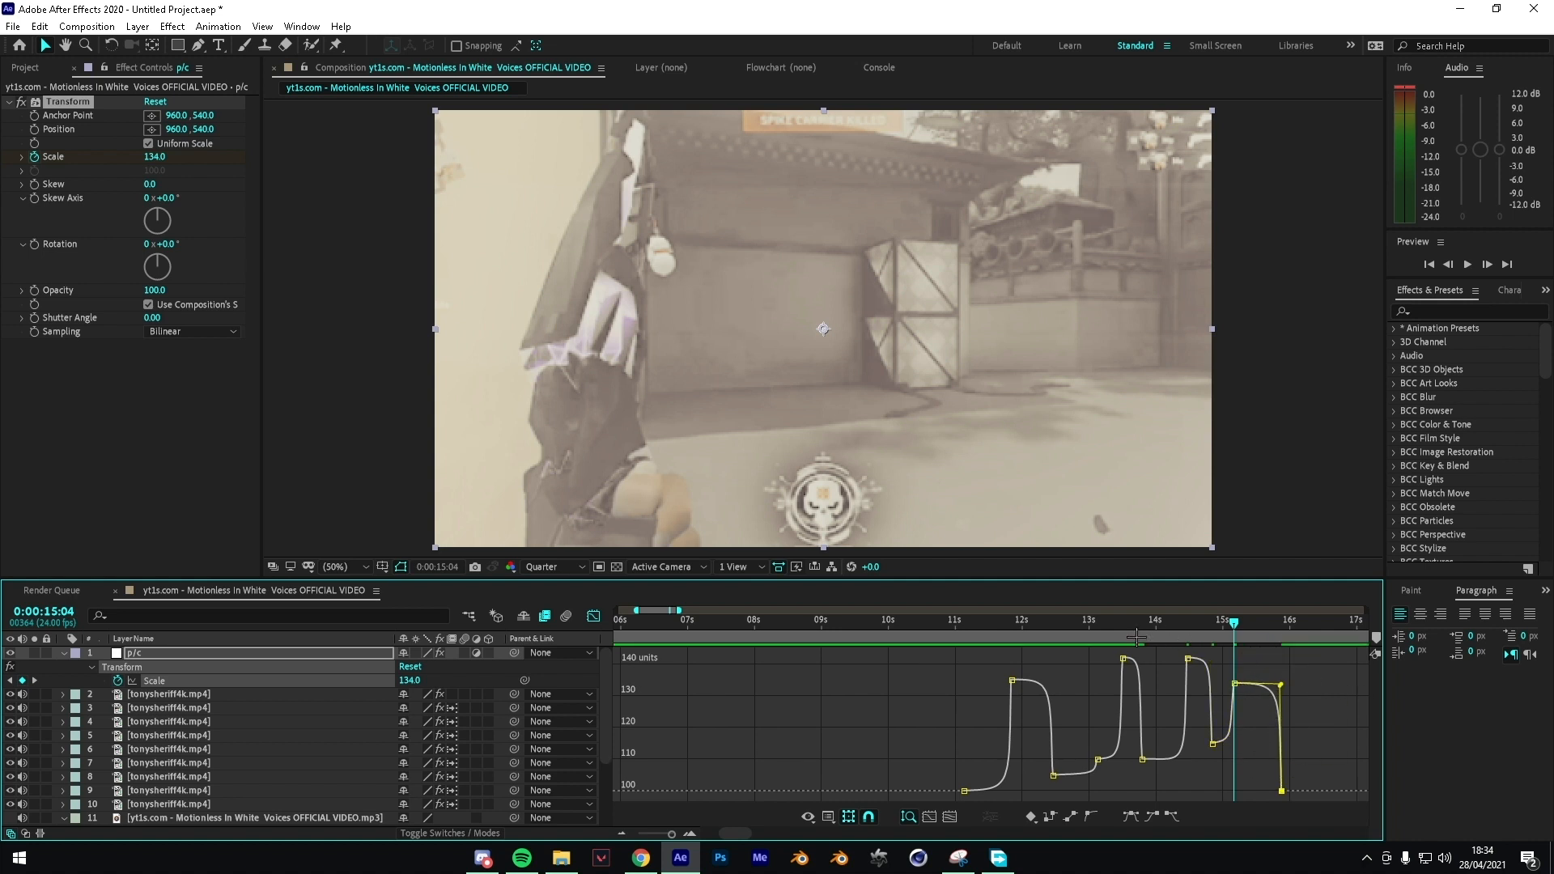
Step: Preview the reshaped zooms from 0:00:10:21, 0:00:11:04 and 0:00:12:05, and return to the layer keyframe view
left_click(949, 623)
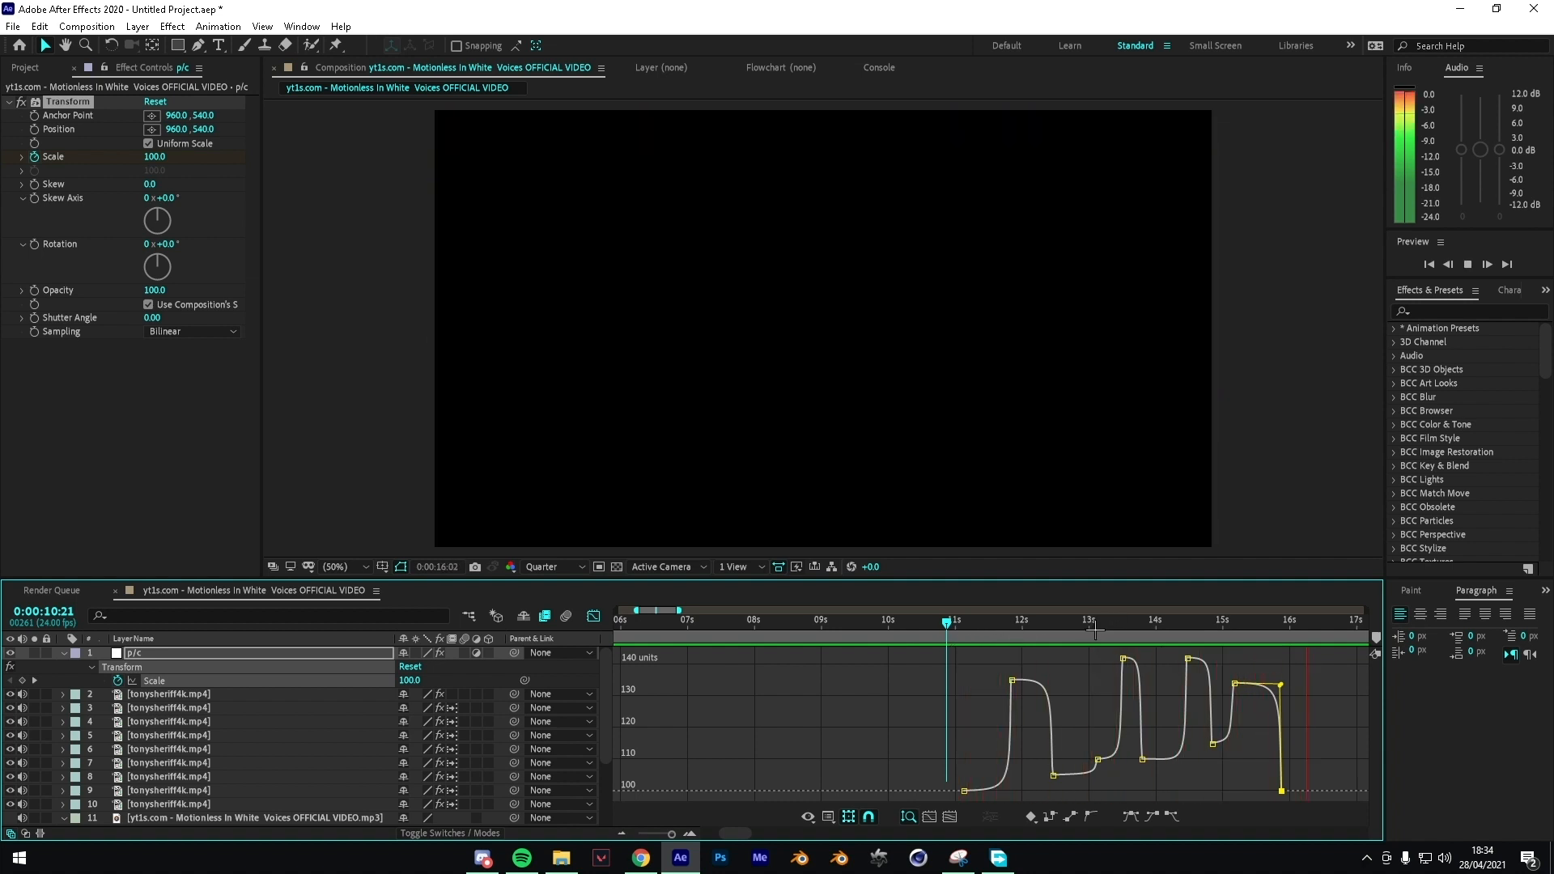
left_click_drag(989, 630, 968, 652)
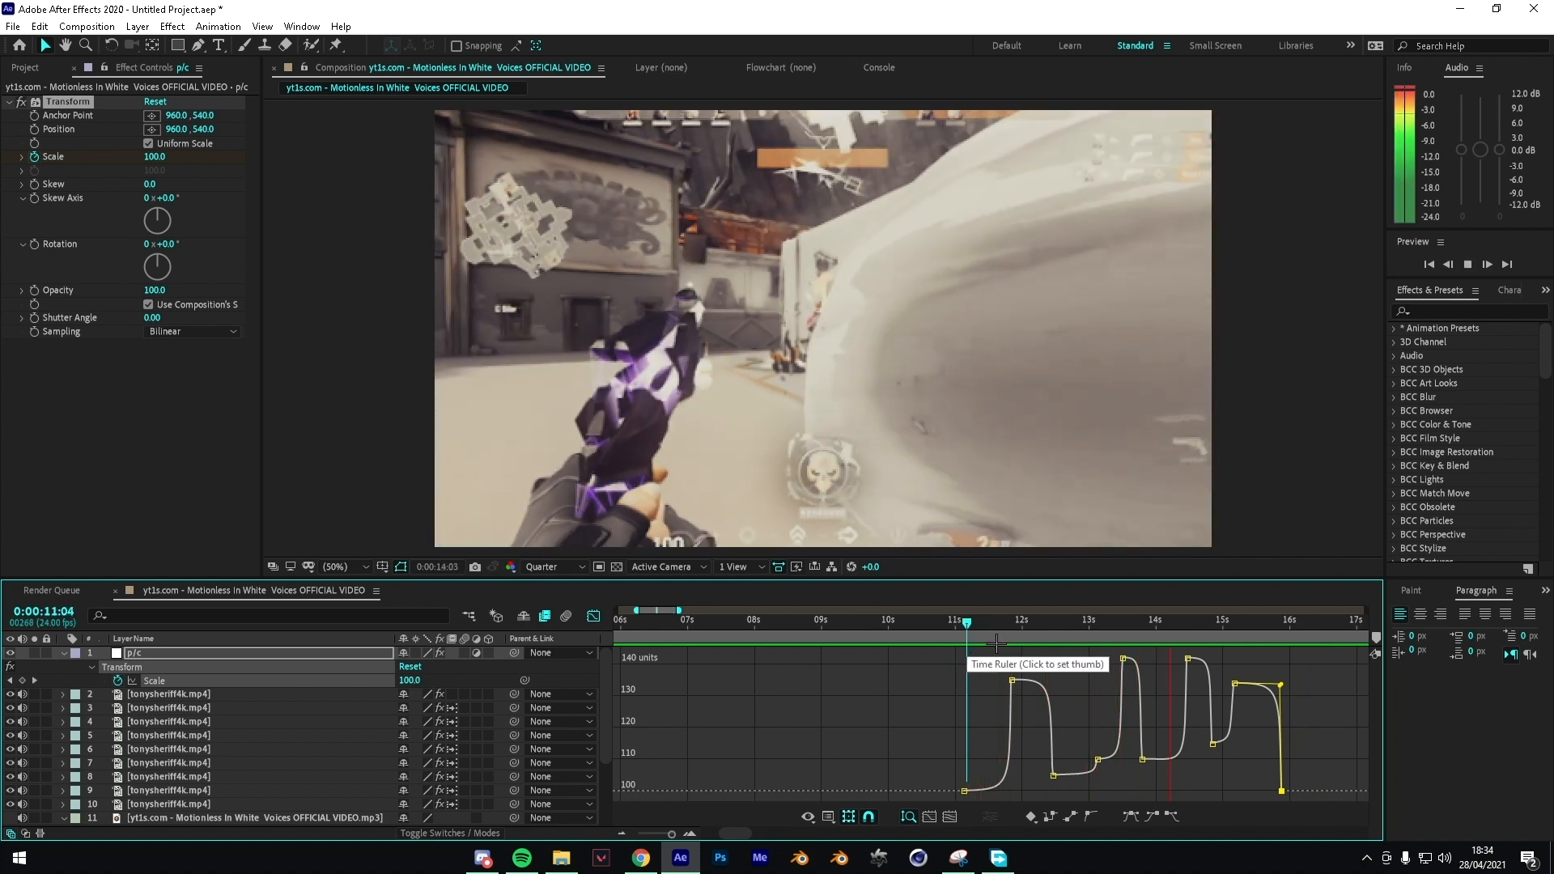
left_click(1037, 641)
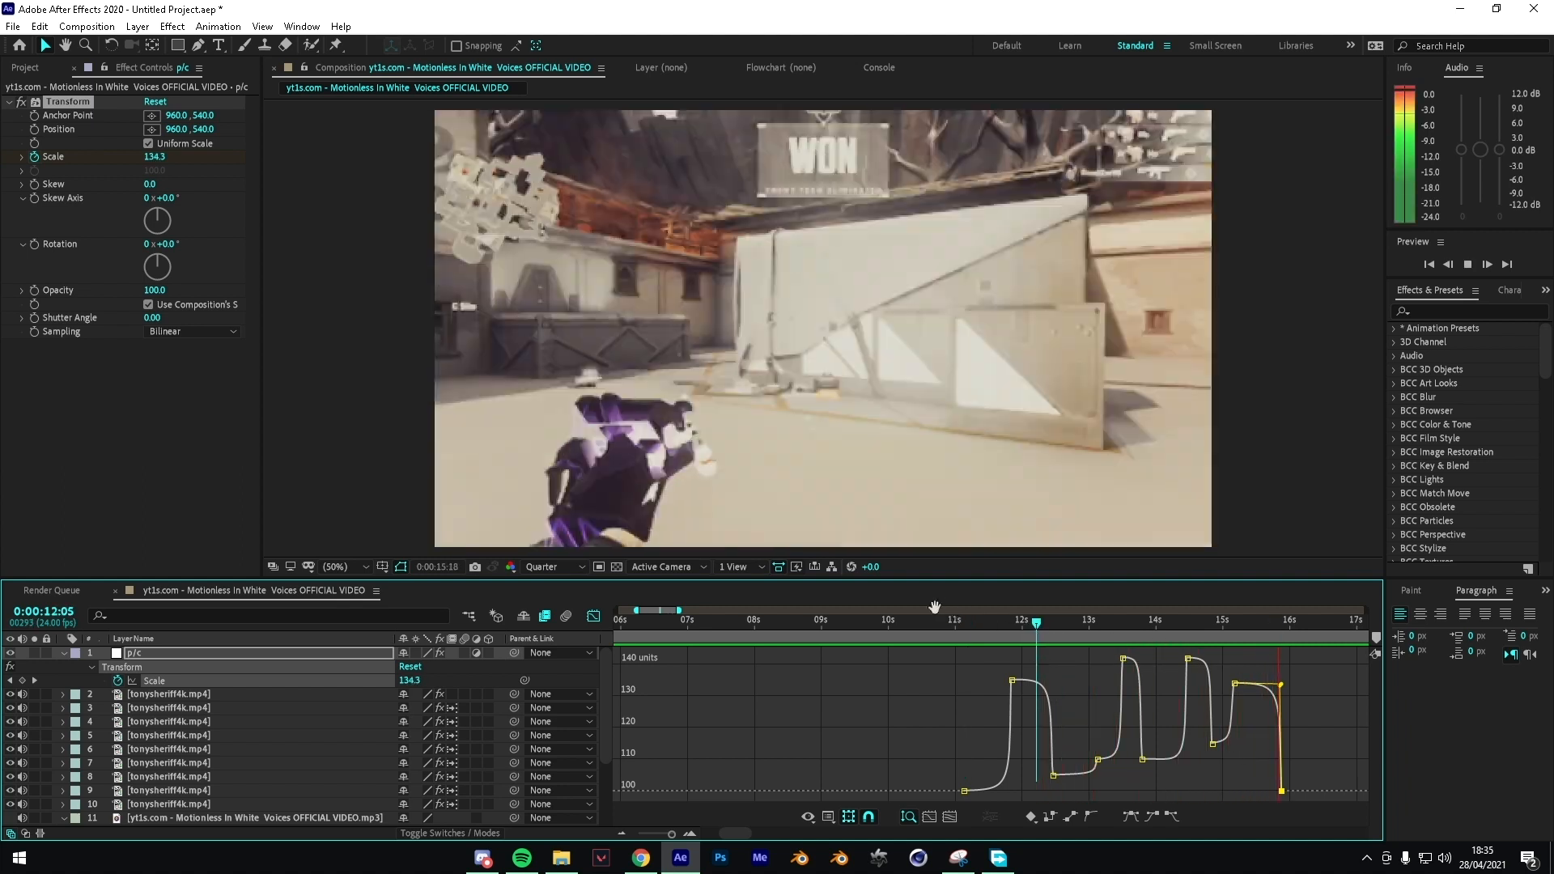
key("space")
key("shift+F3")
Step: Park at 0:00:11:03, collapse the p/c layer's properties, and add a new adjustment layer between p/c and the gameplay clips
left_click_drag(949, 642, 974, 637)
left_click(974, 667)
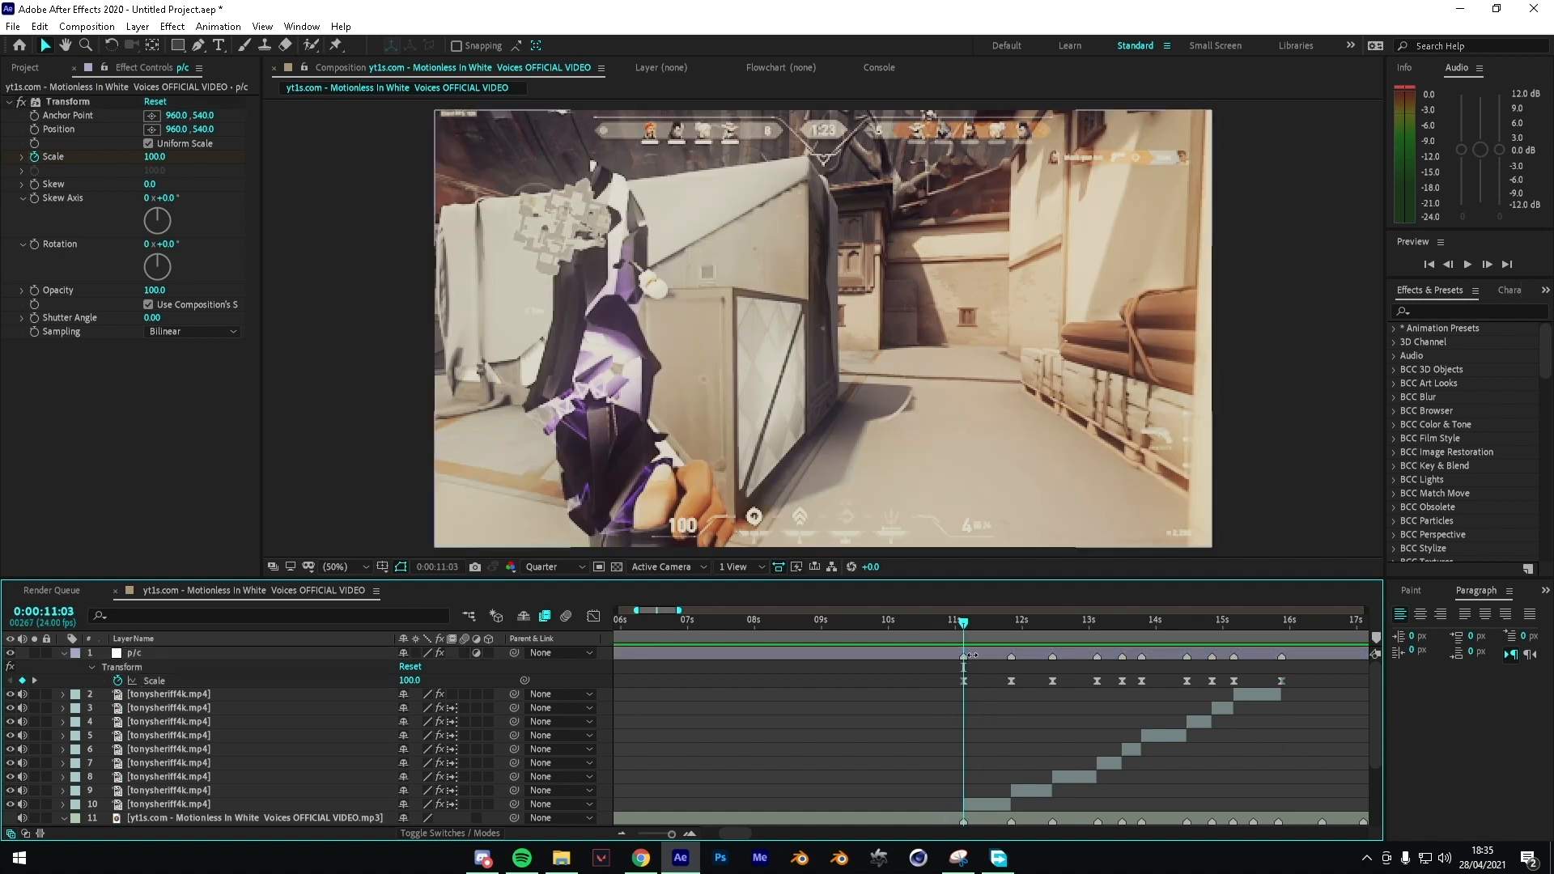
key("l")
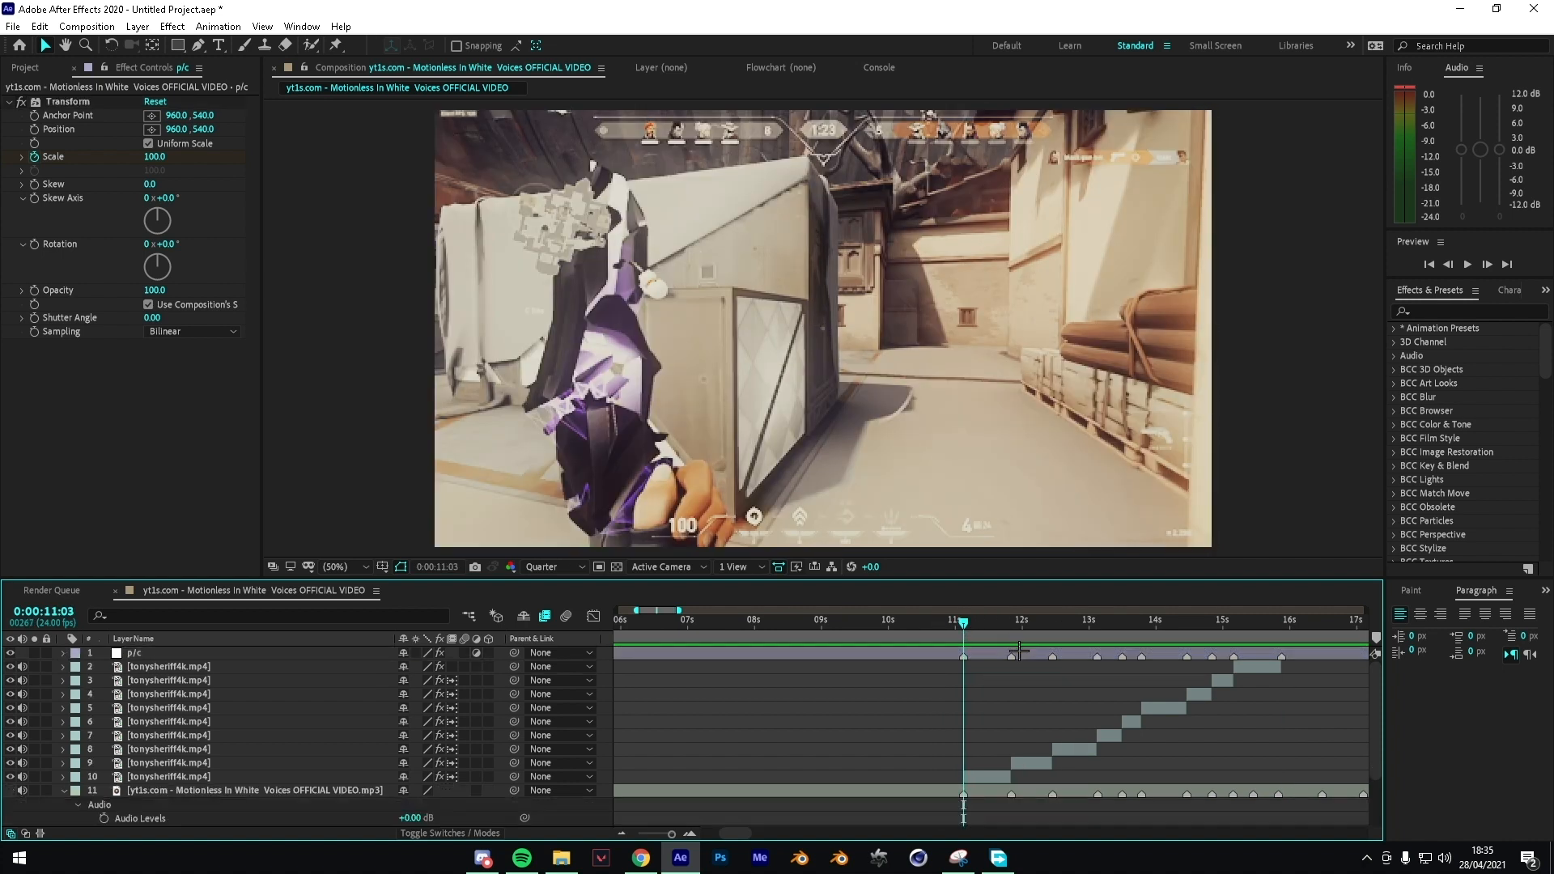
left_click(1000, 778)
left_click(997, 752)
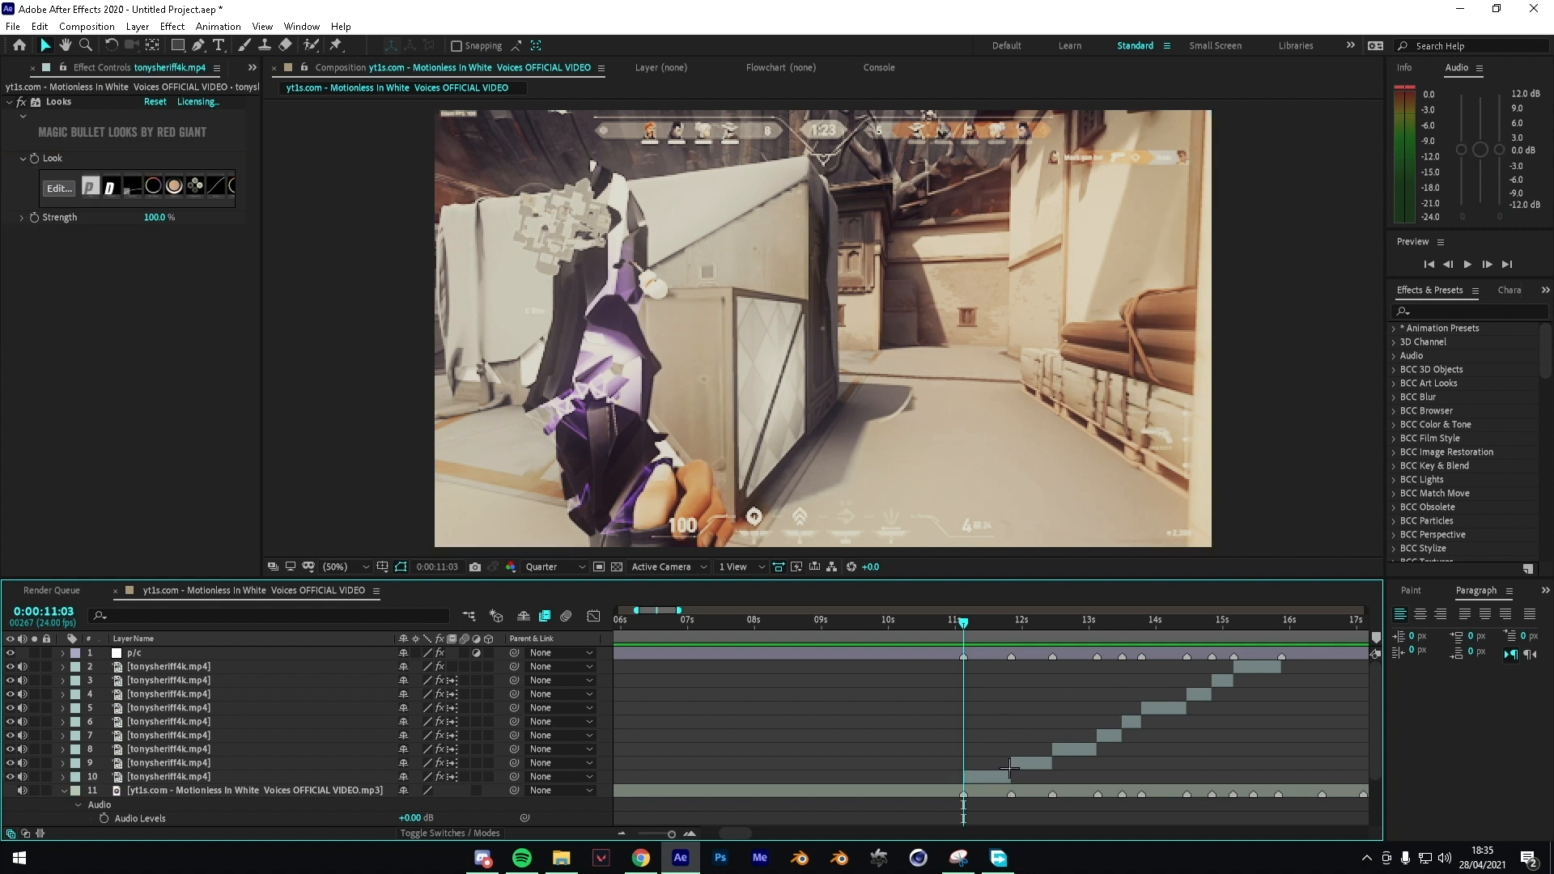
left_click(268, 669)
left_click(930, 777)
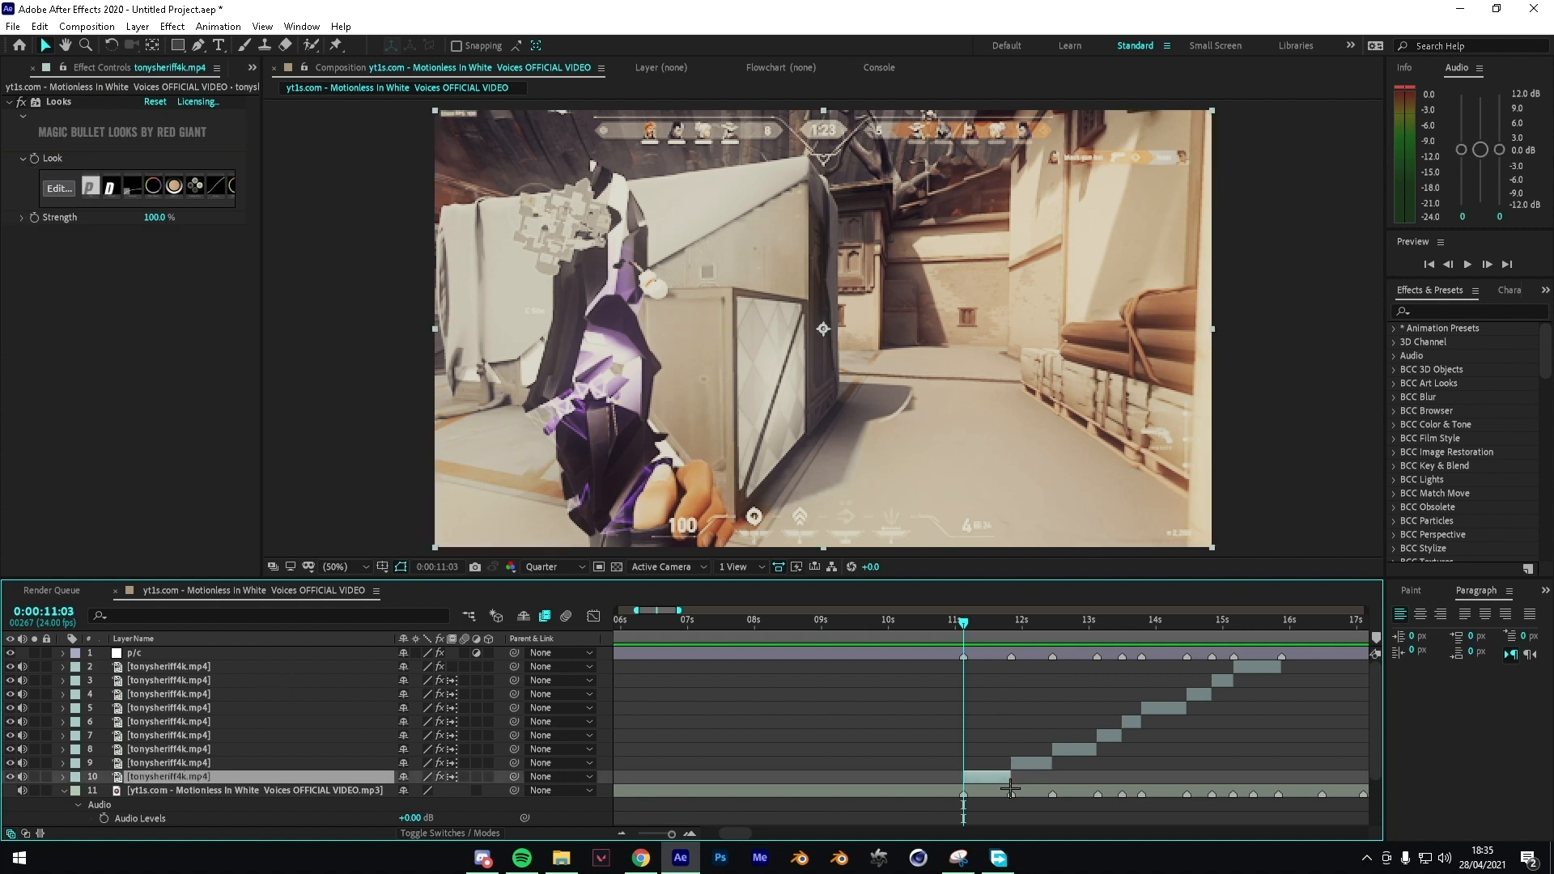
left_click(991, 727)
left_click(993, 779)
left_click(989, 759)
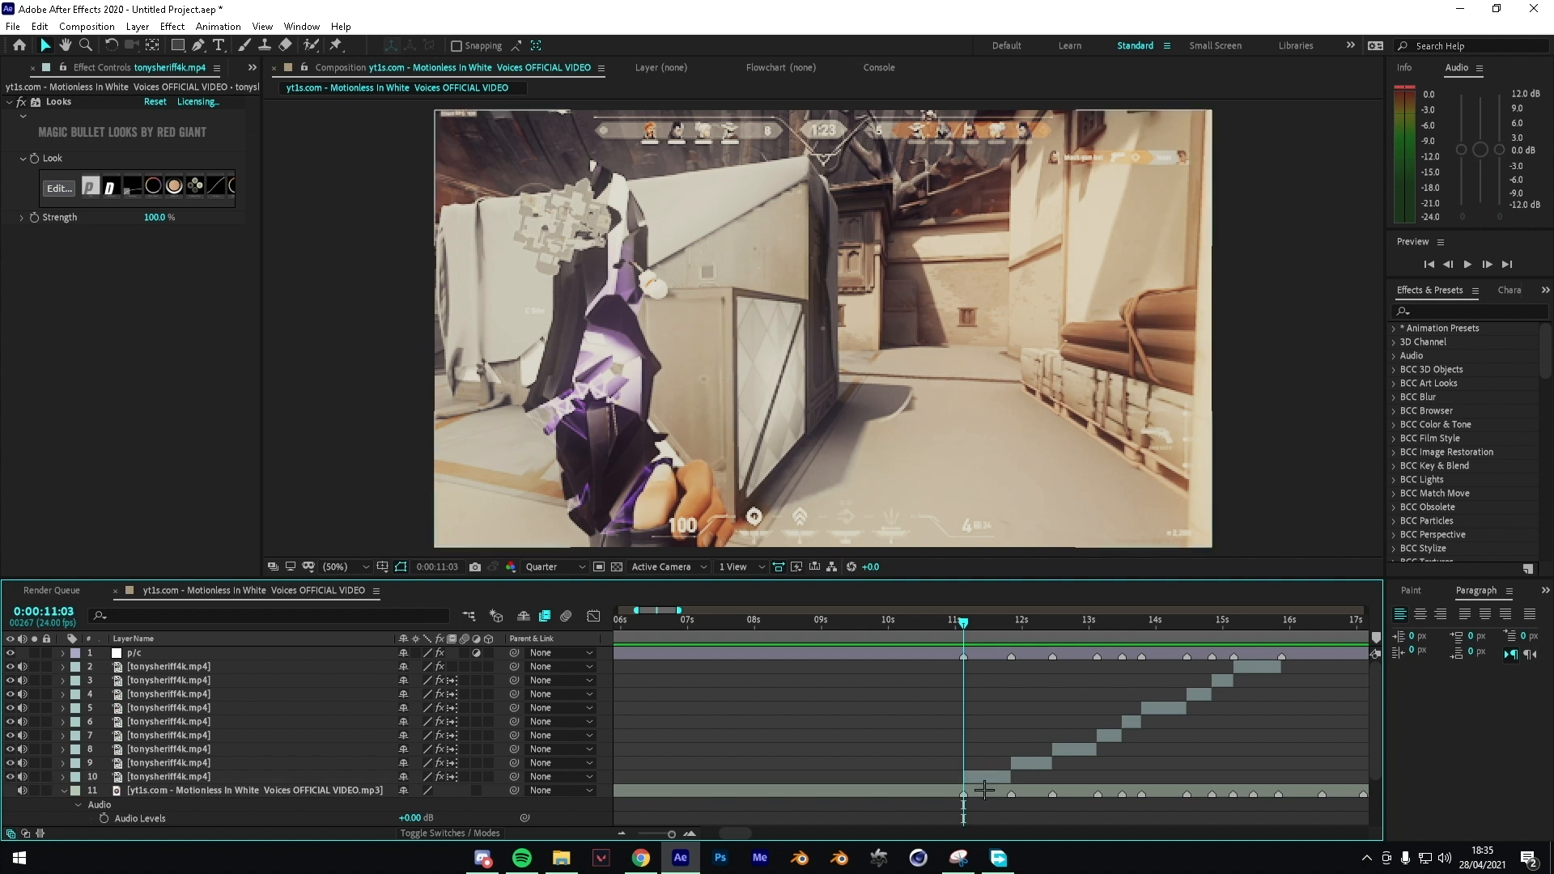
left_click(989, 778)
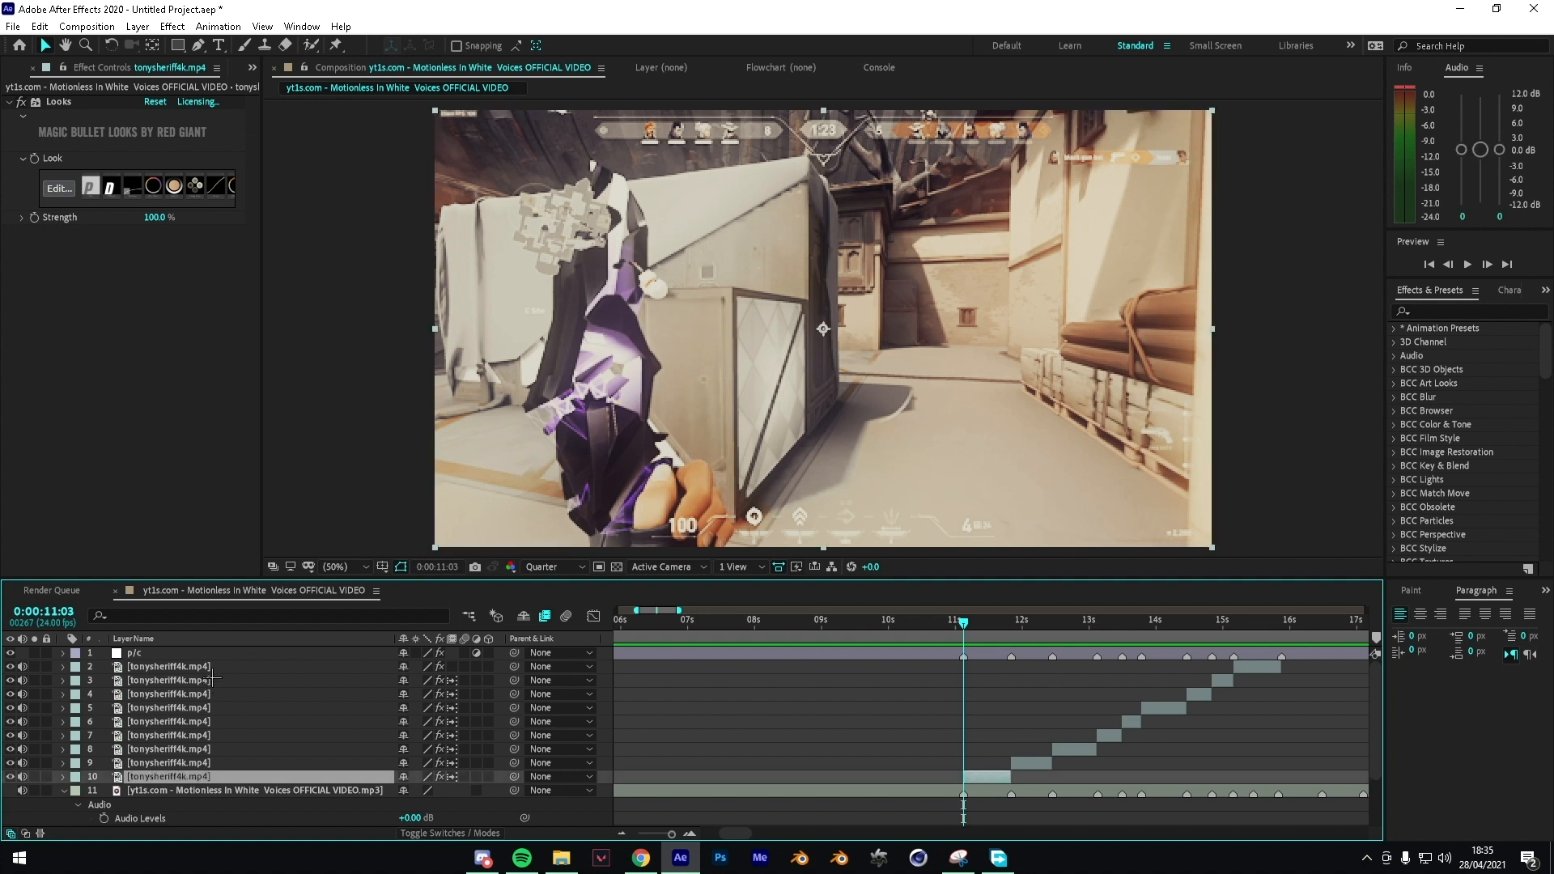
left_click(267, 666)
key("ctrl+alt+y")
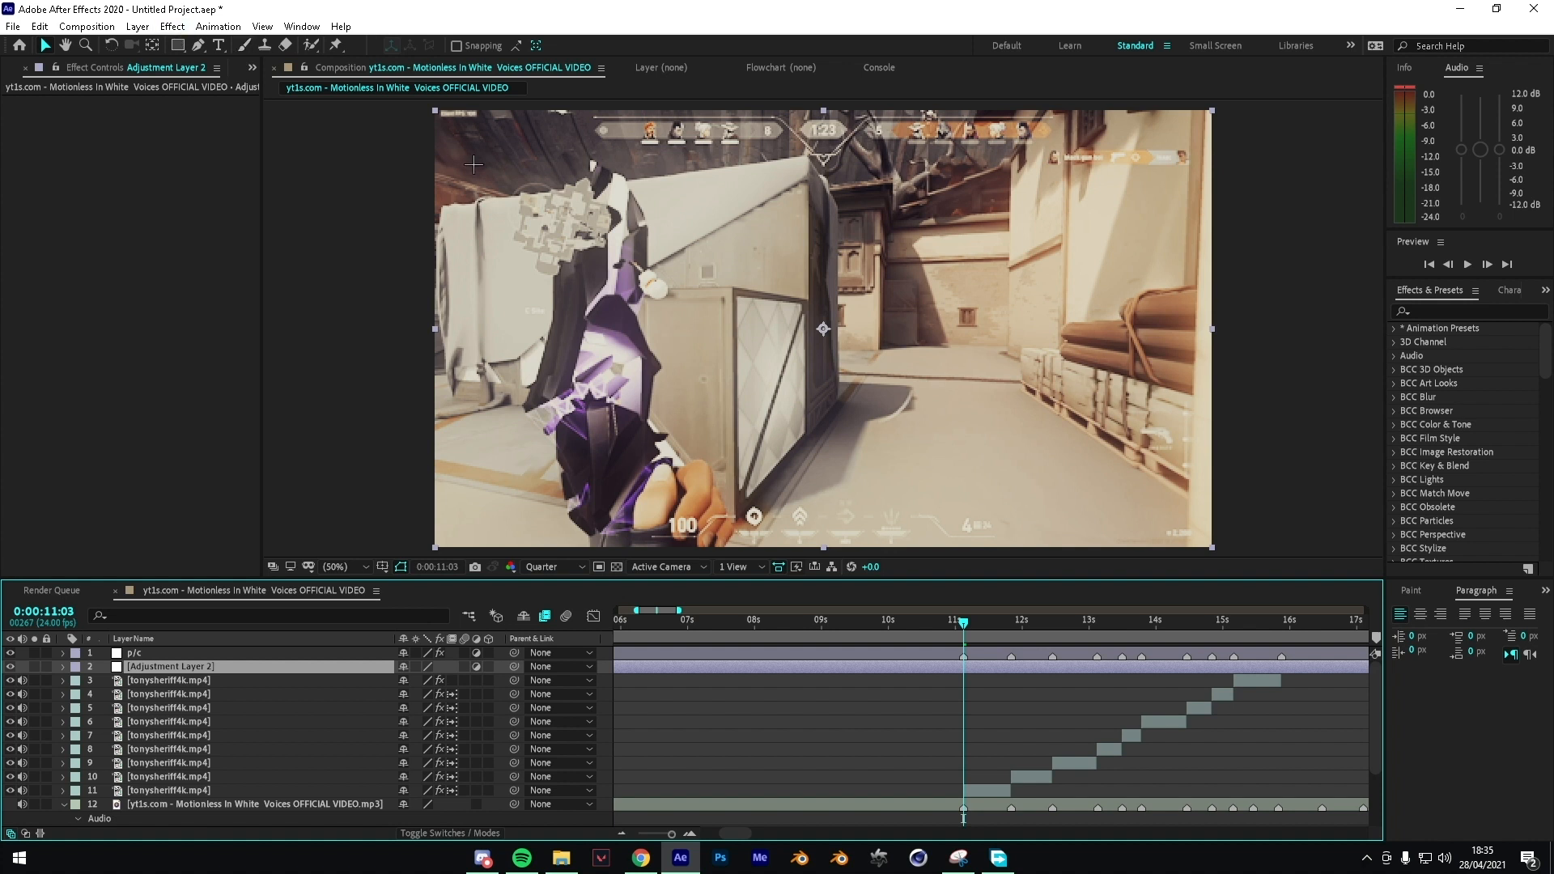
Step: Examine the clip cuts between 0:00:11:03 and 0:00:12:14
mouse_move(965, 623)
left_mouse_down()
mouse_move(985, 623)
mouse_move(963, 623)
left_mouse_up()
left_click(1008, 622)
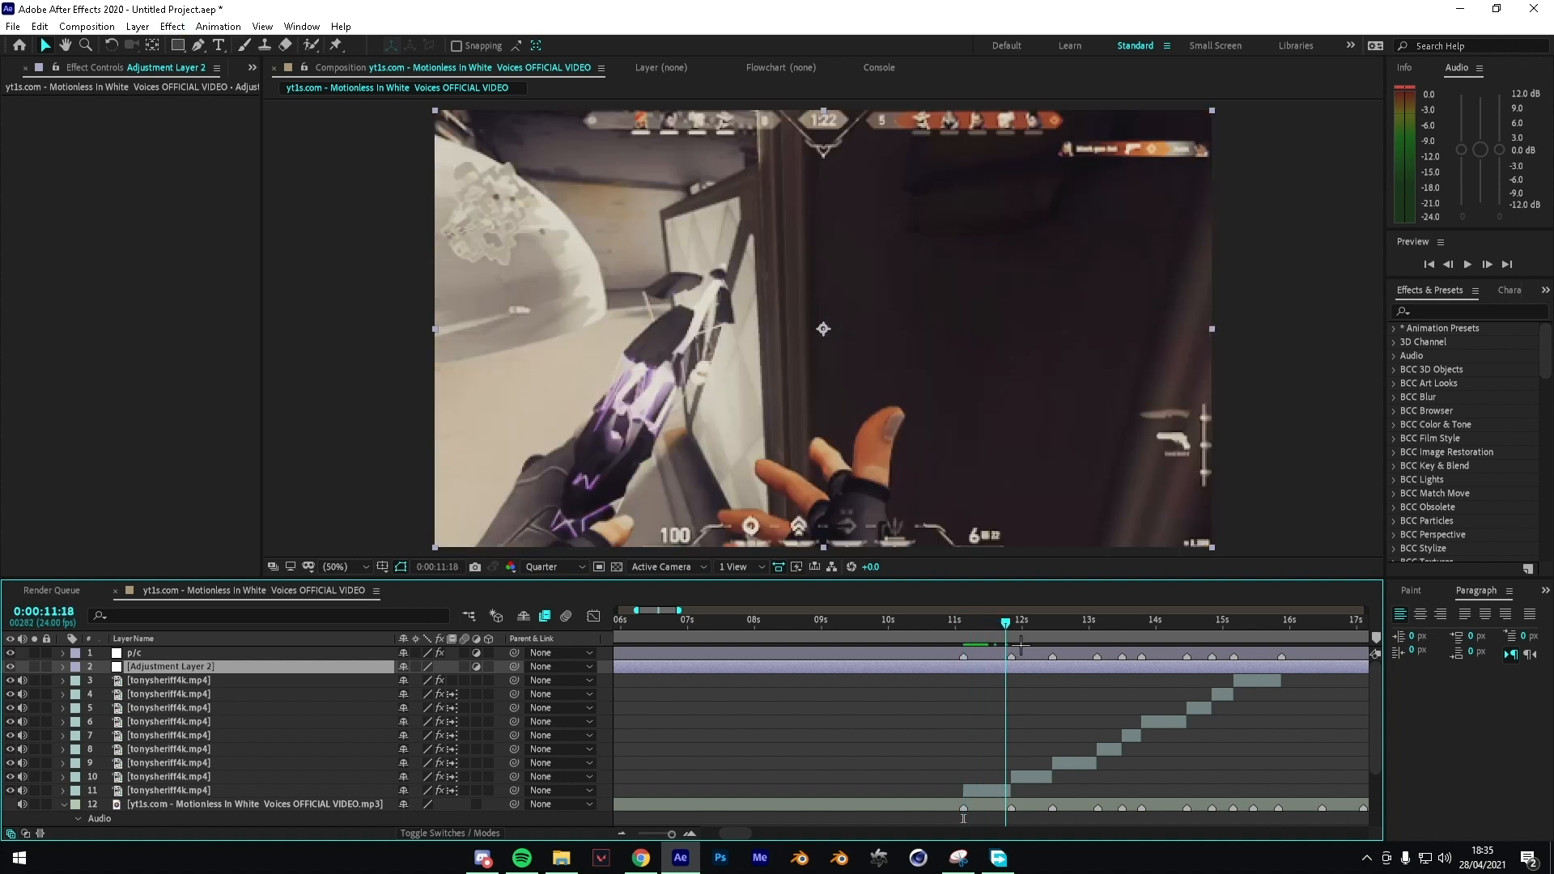
left_click(989, 791)
key("ctrl+Up")
key("ctrl+Up")
key("ctrl+Up")
key("ctrl+Up")
key("ctrl+Up")
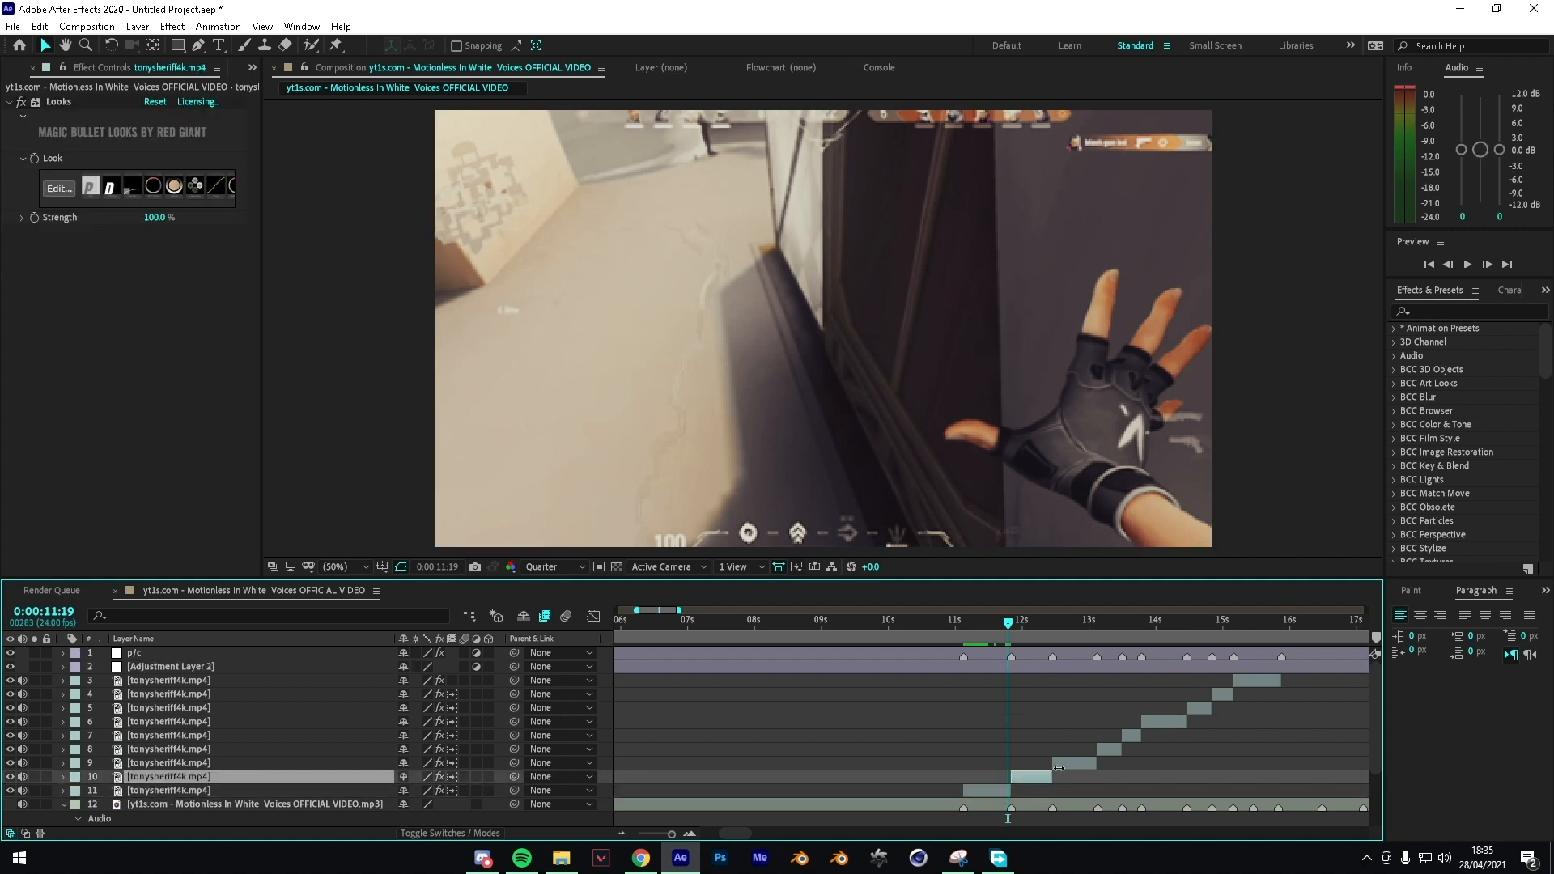
key("space")
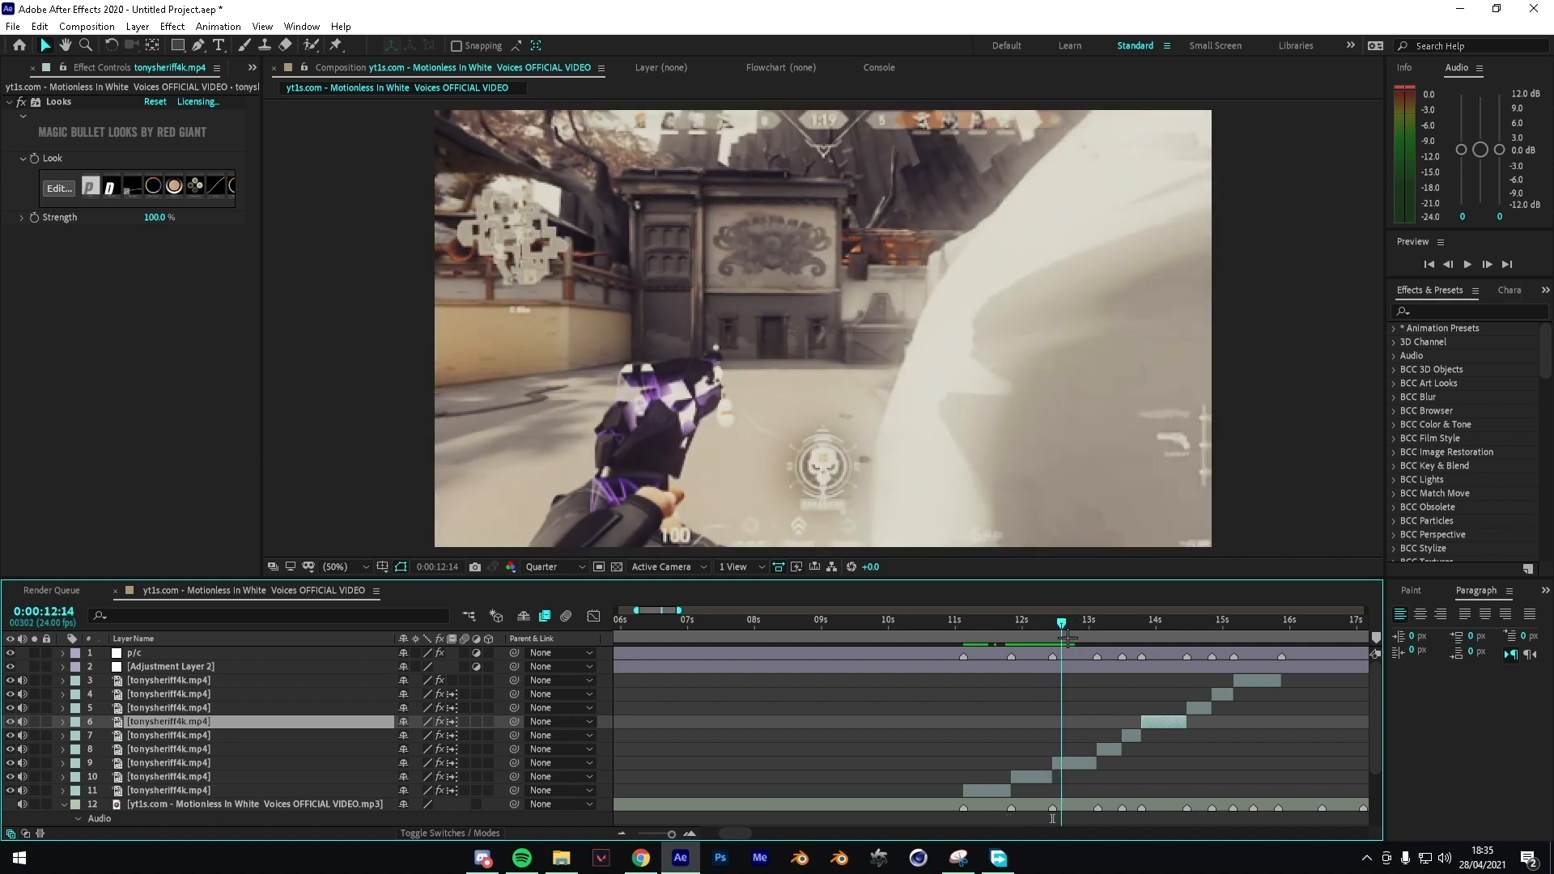
Step: Apply the 1 shake.ffx preset from the Impact > Pan crop folder to Adjustment Layer 2 at 0:00:11:03
left_click_drag(1054, 624, 964, 628)
left_click(970, 670)
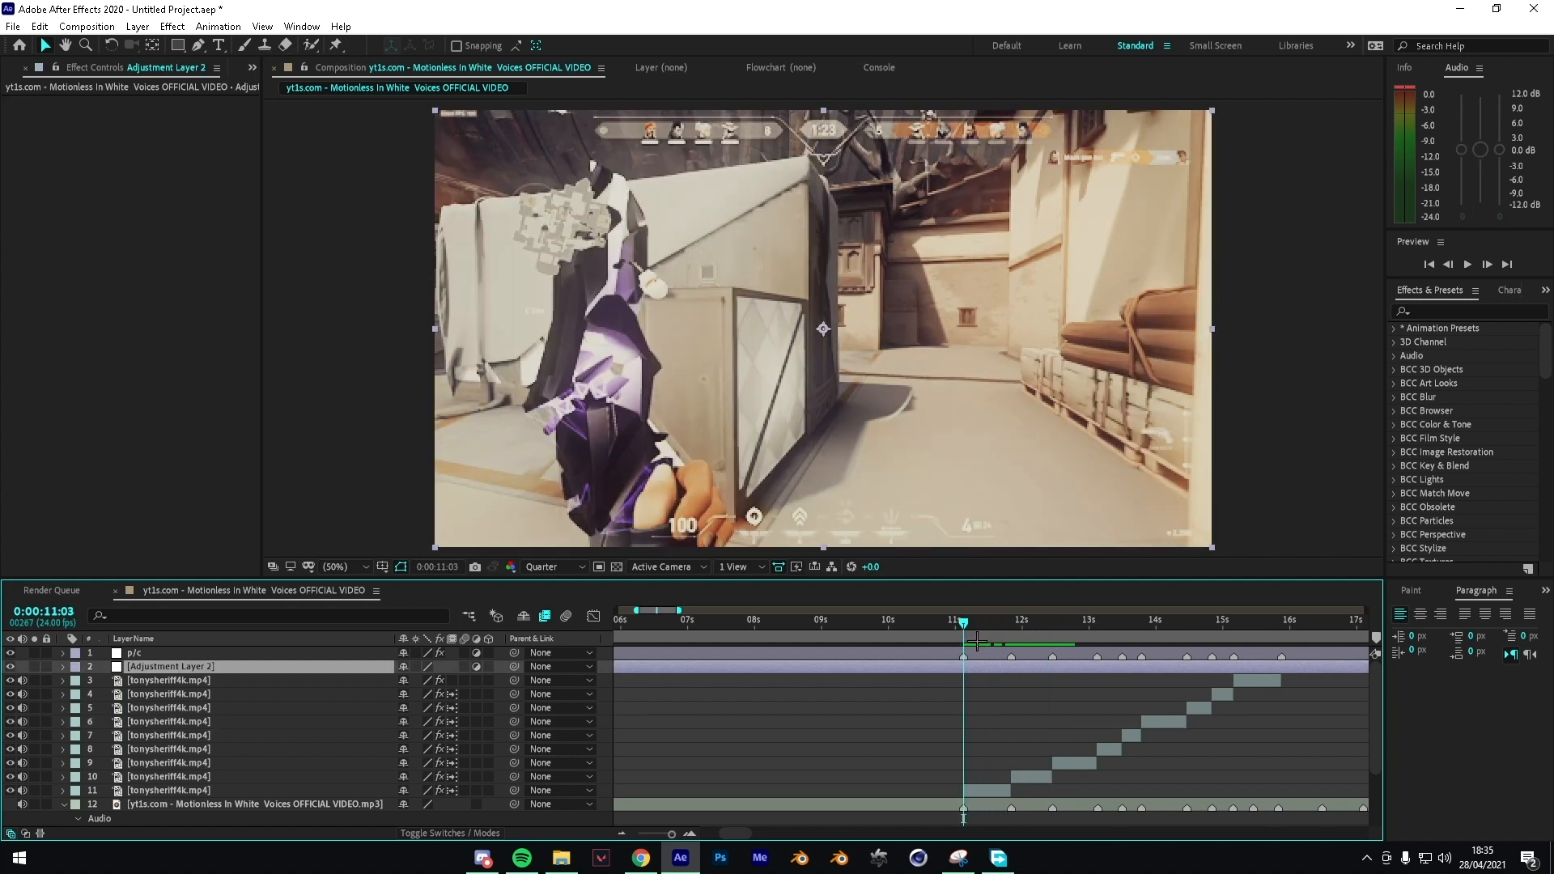
left_click(256, 26)
mouse_move(219, 27)
left_click(930, 684)
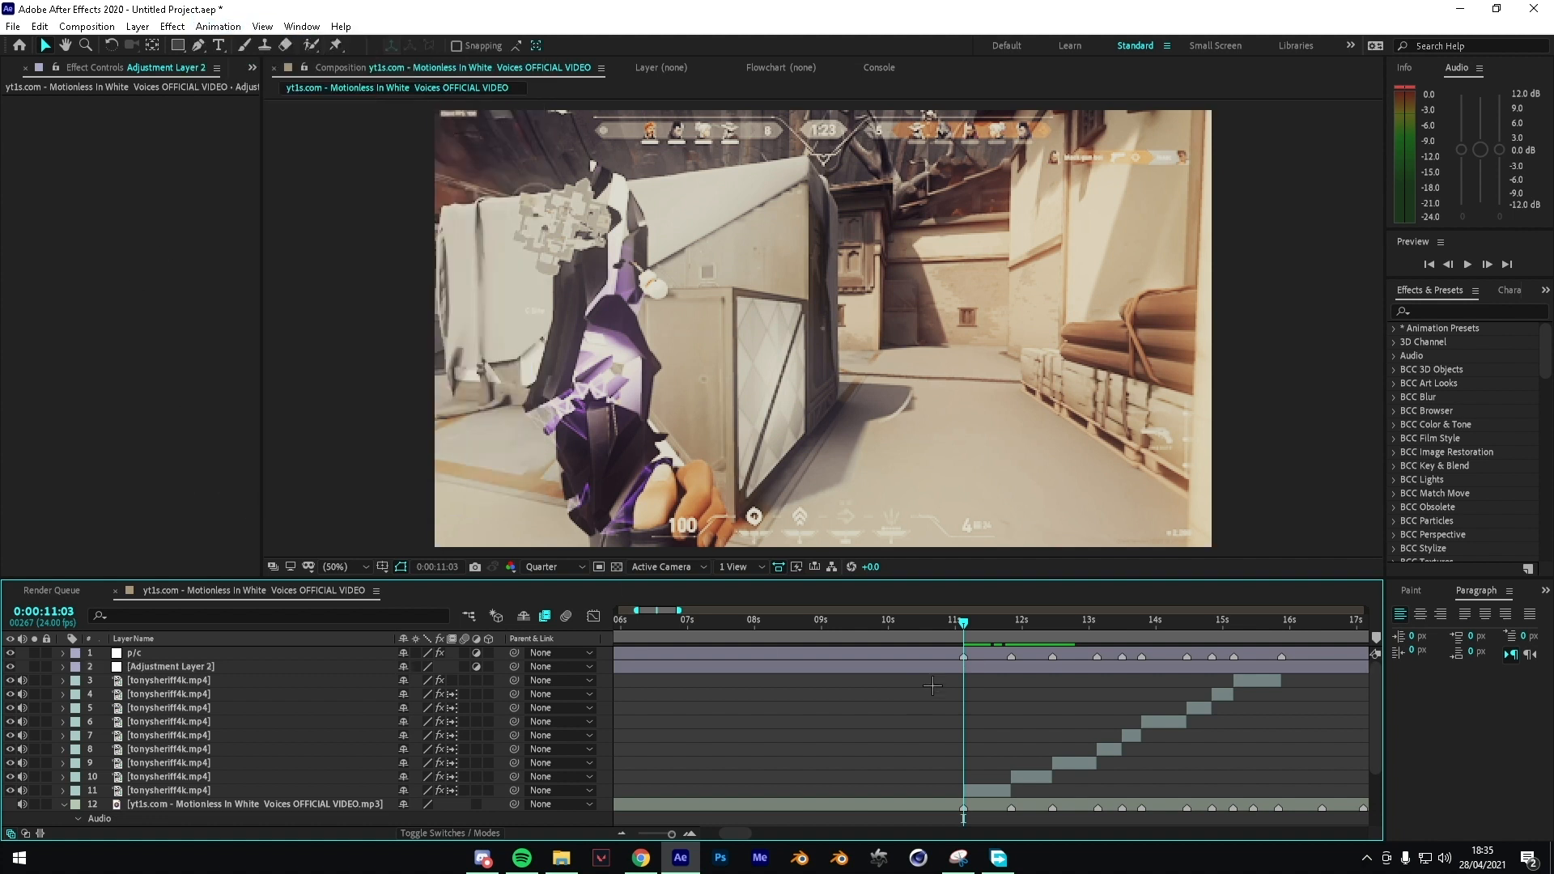
left_click(959, 670)
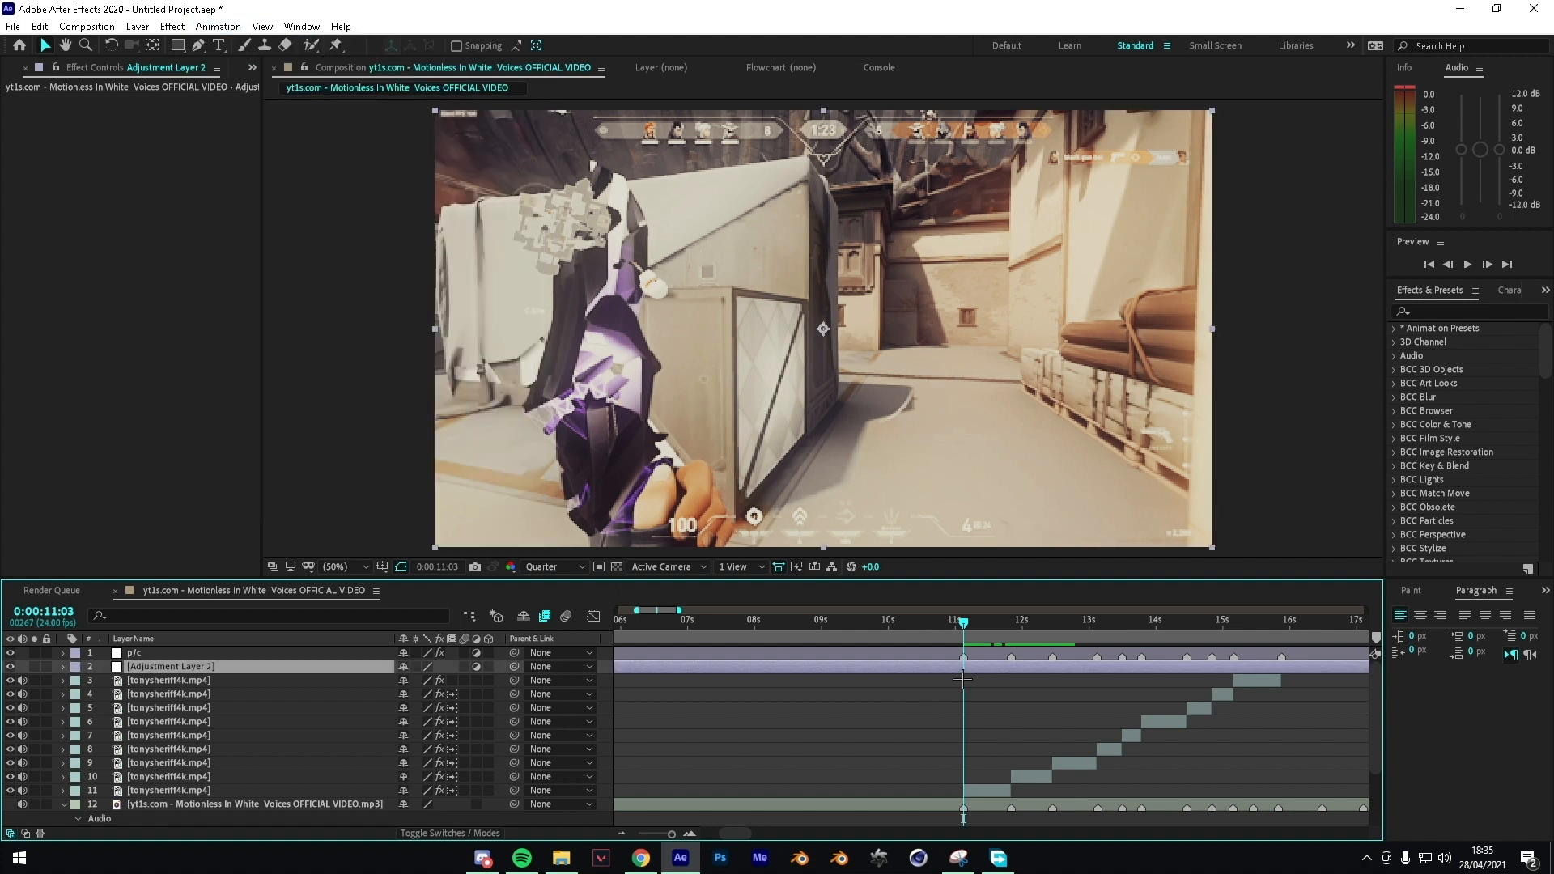
left_click(228, 30)
left_click(242, 56)
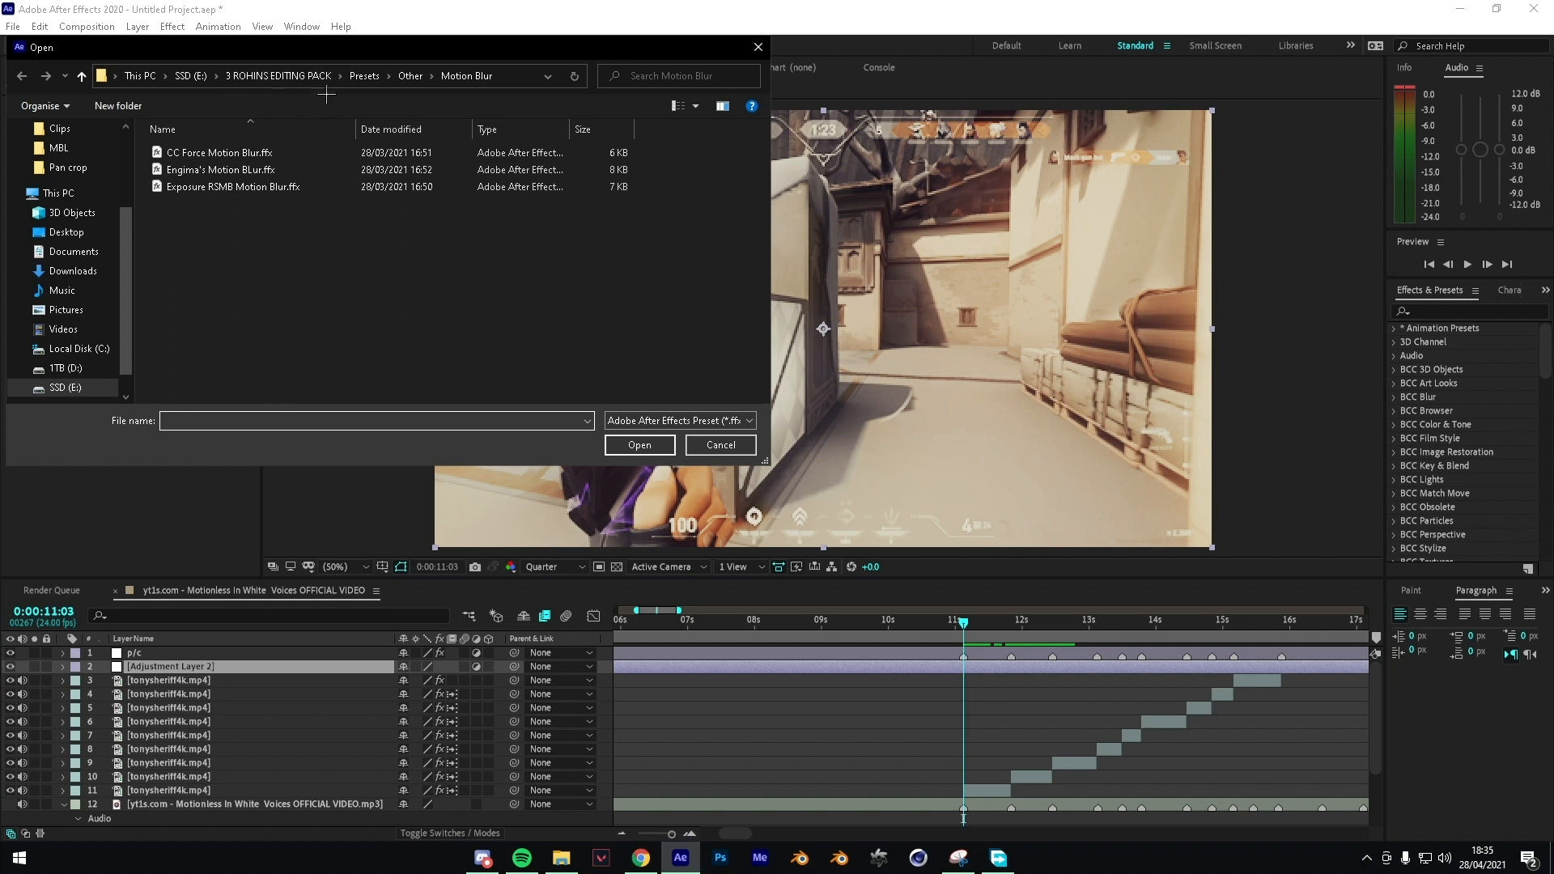
left_click(364, 75)
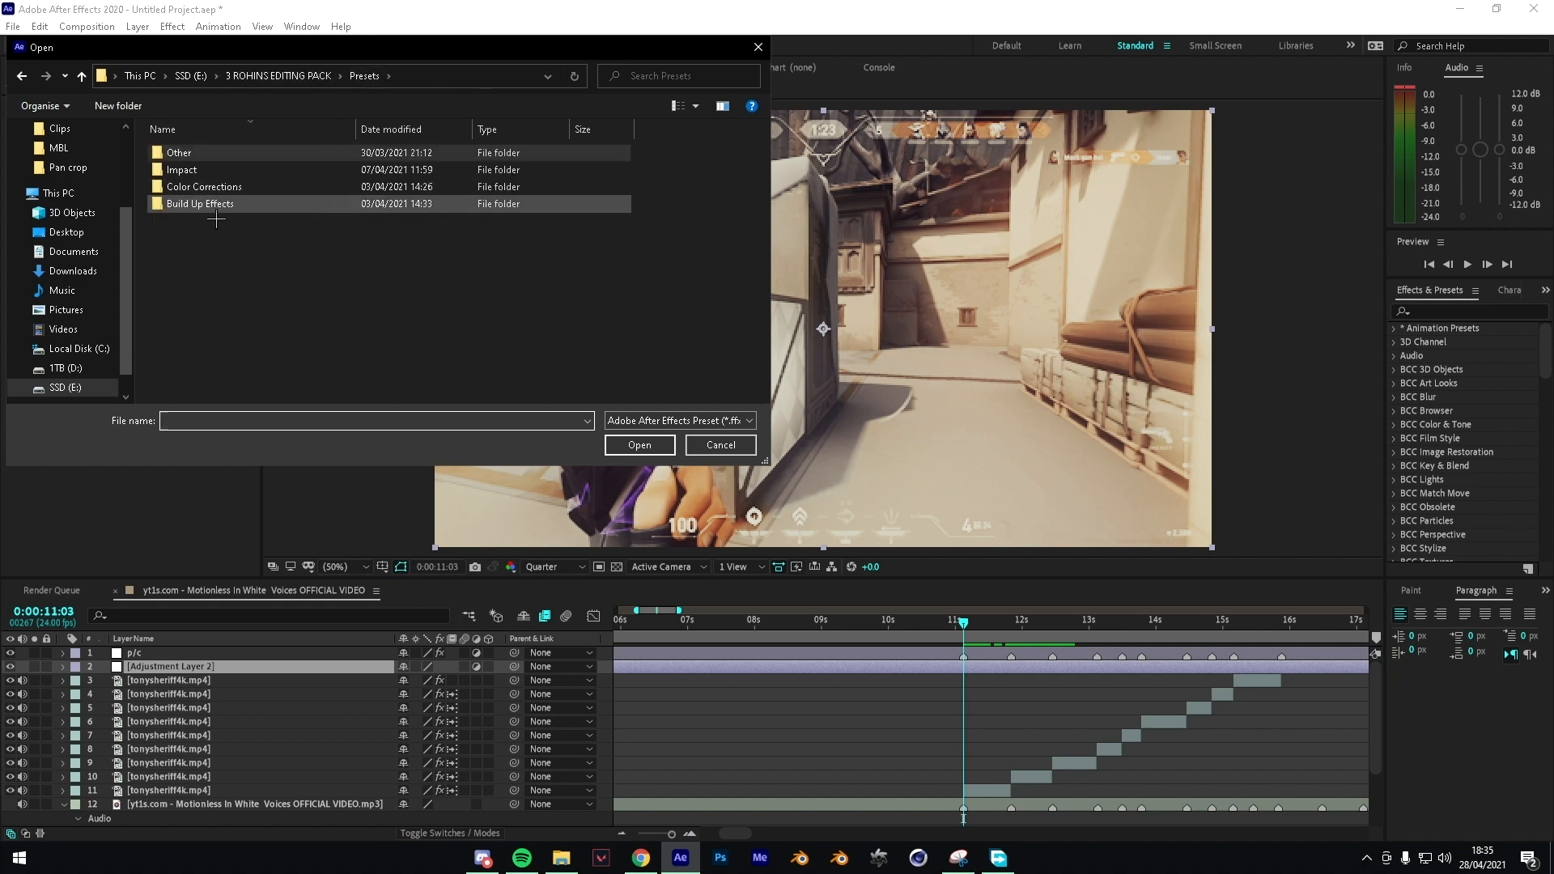
double_click(194, 170)
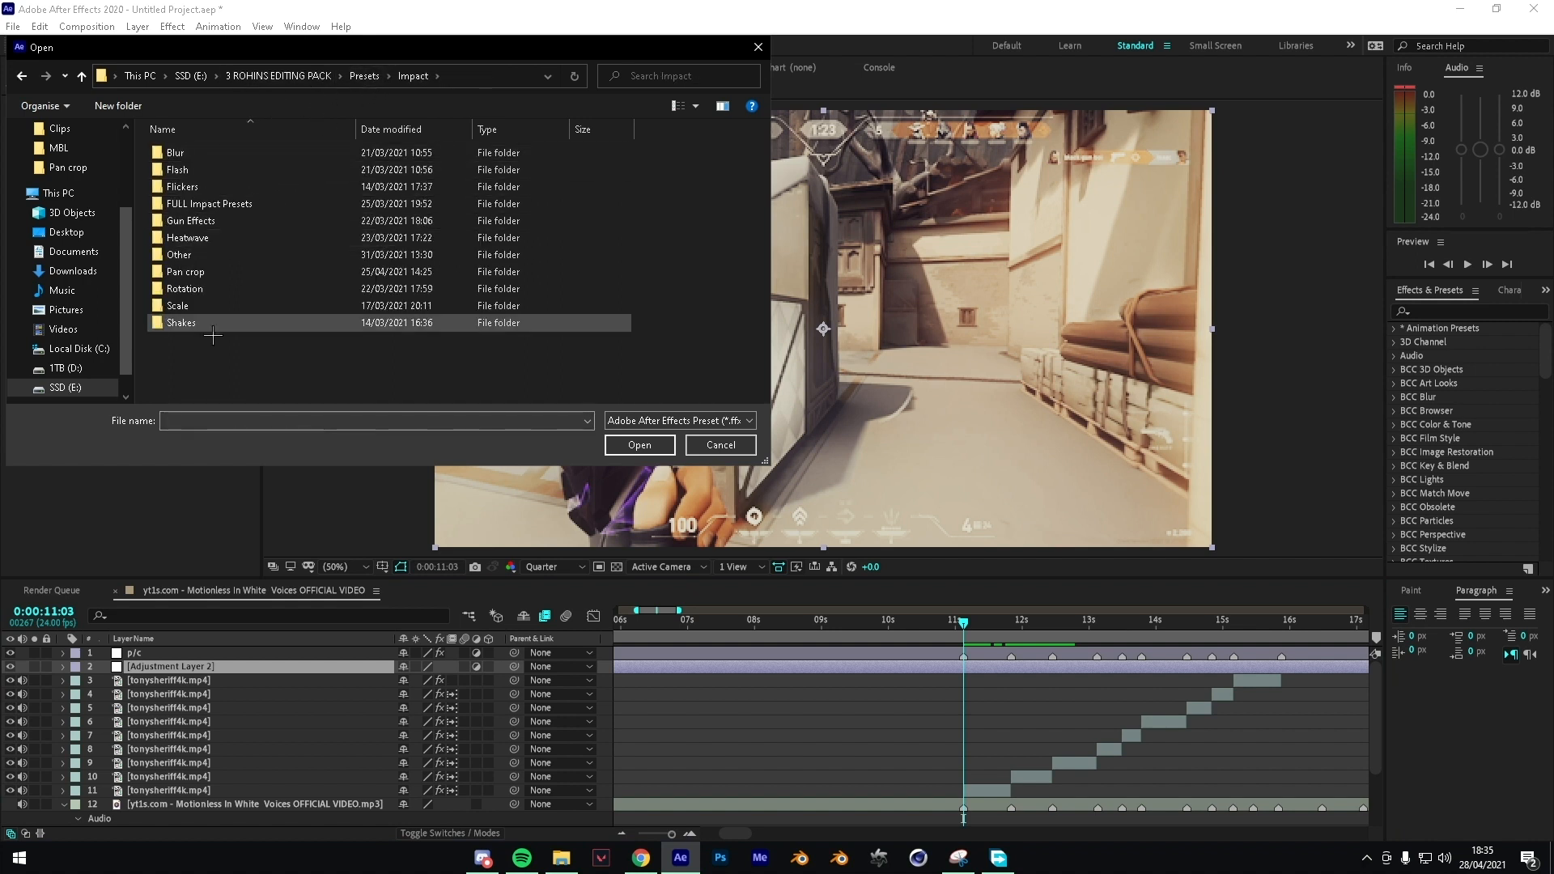
double_click(223, 274)
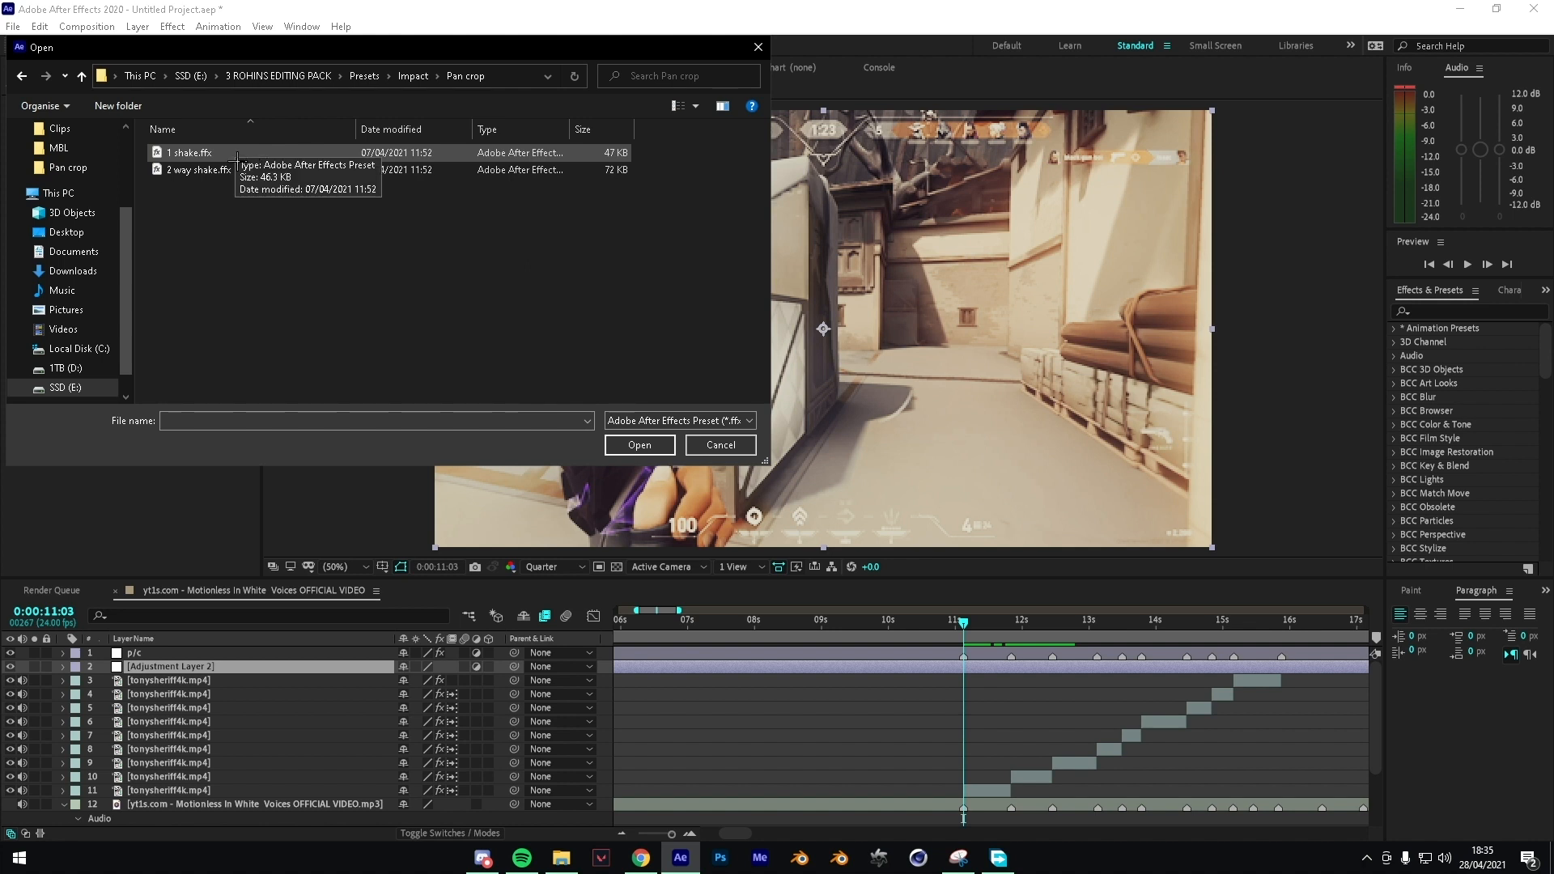
left_click(227, 153)
double_click(239, 159)
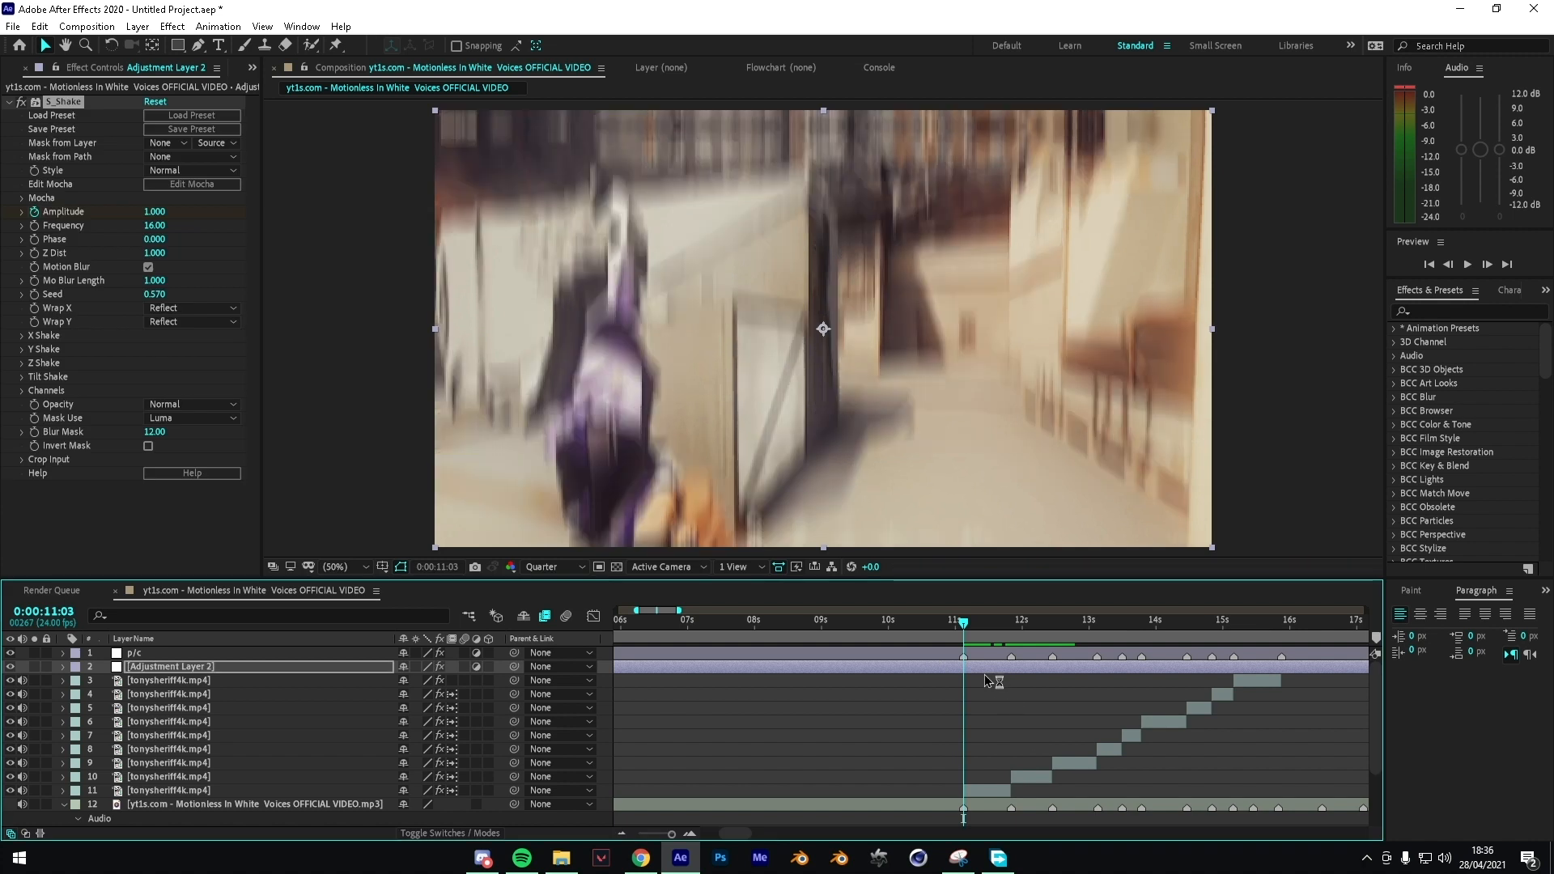
Step: Trim Adjustment Layer 2 to its shake keyframes by splitting at 0:00:11:03 and 0:00:11:13 and deleting the outer pieces
key("u")
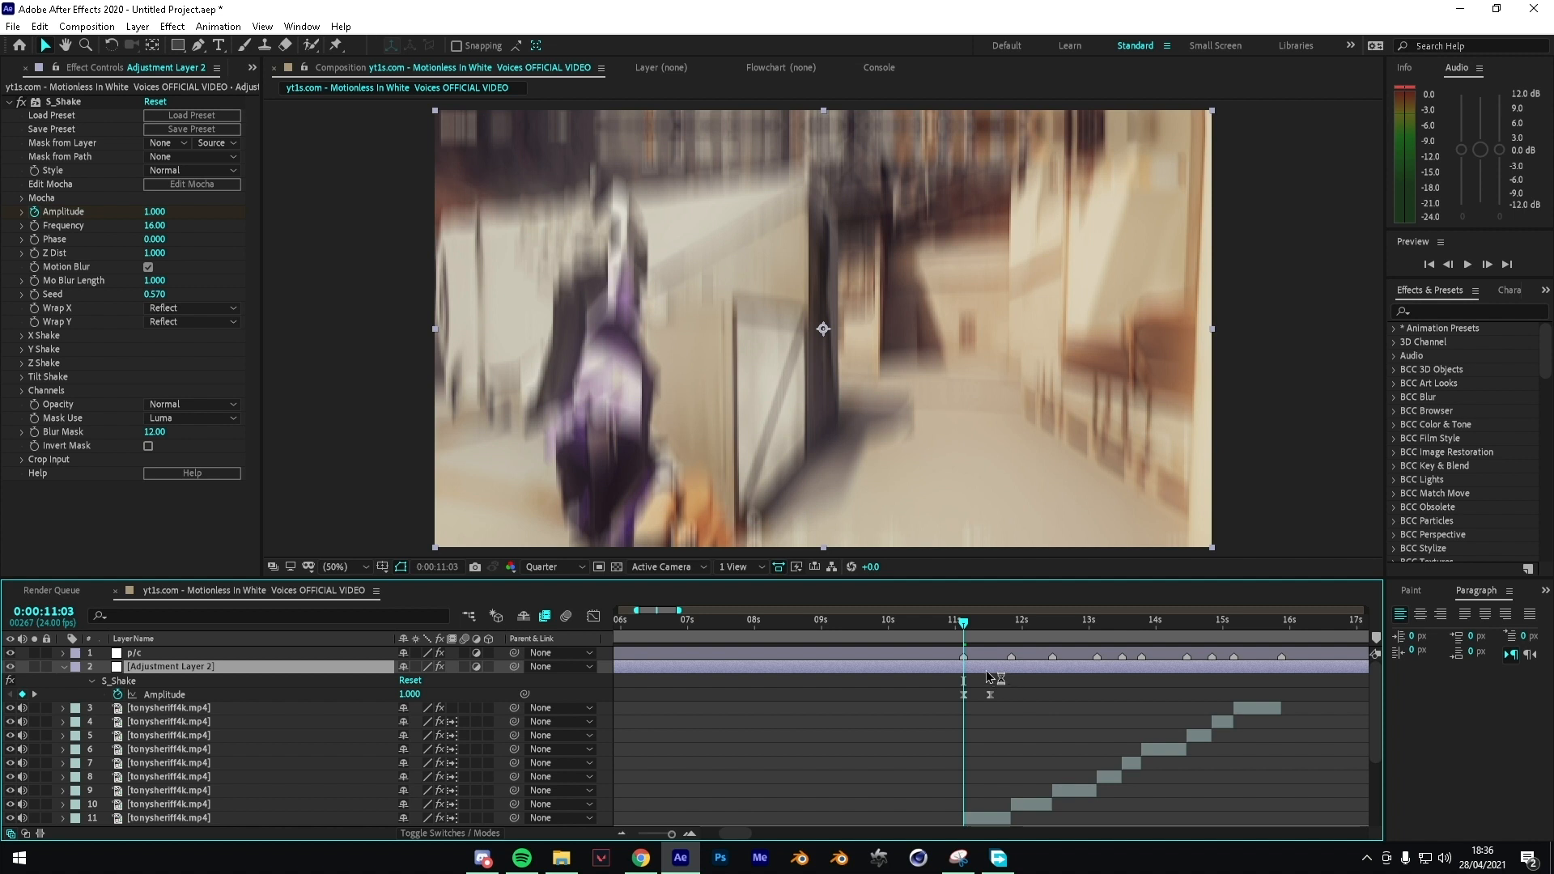
key("ctrl+shift+d")
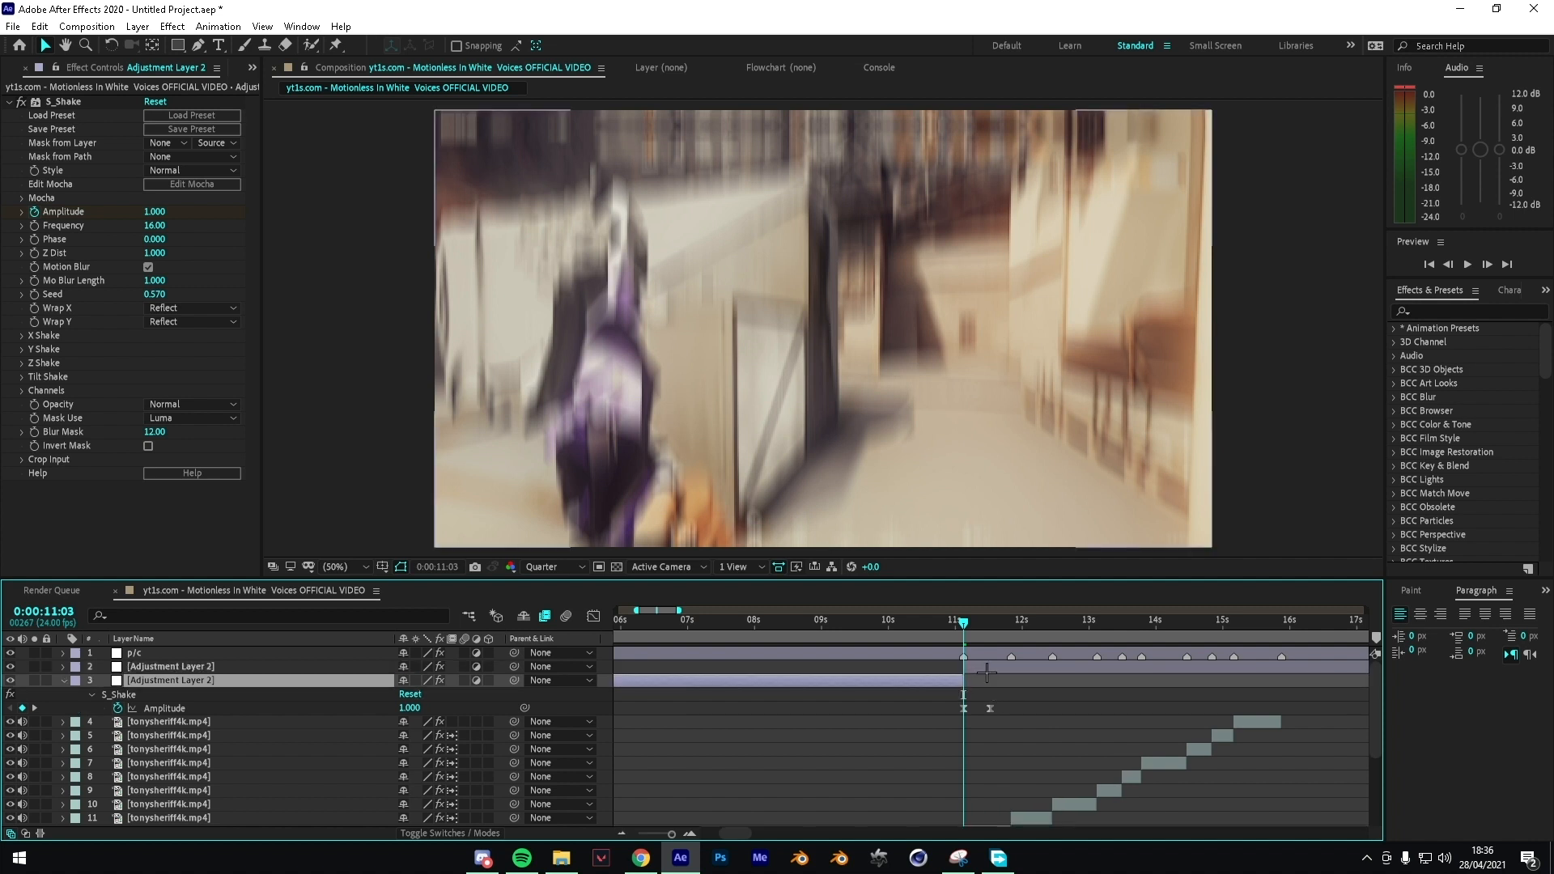
key("Delete")
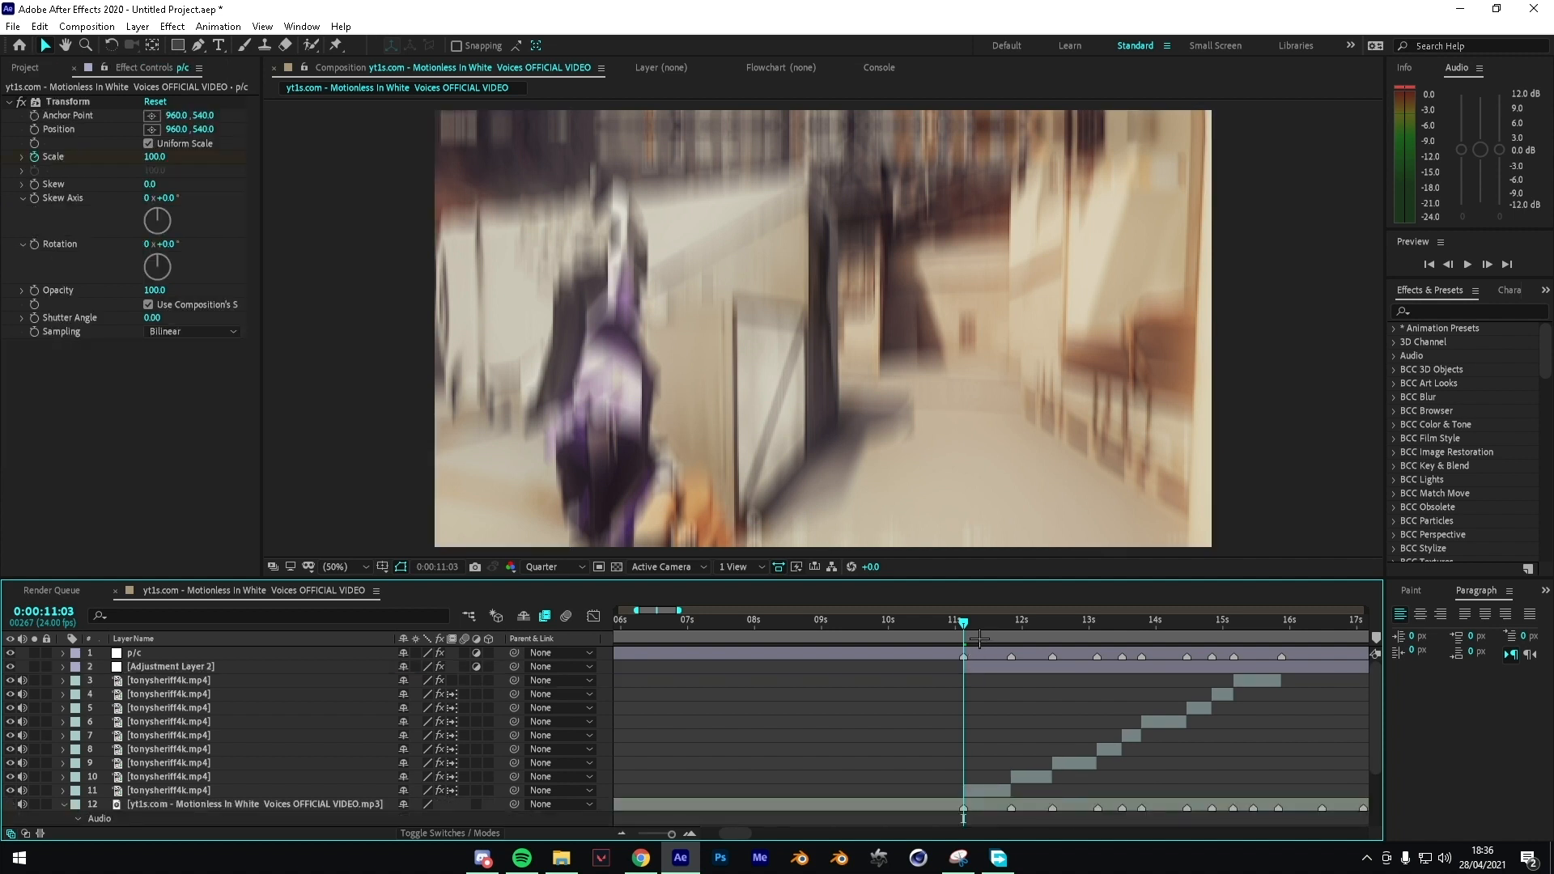
left_click(980, 640)
left_click(1002, 666)
key("u")
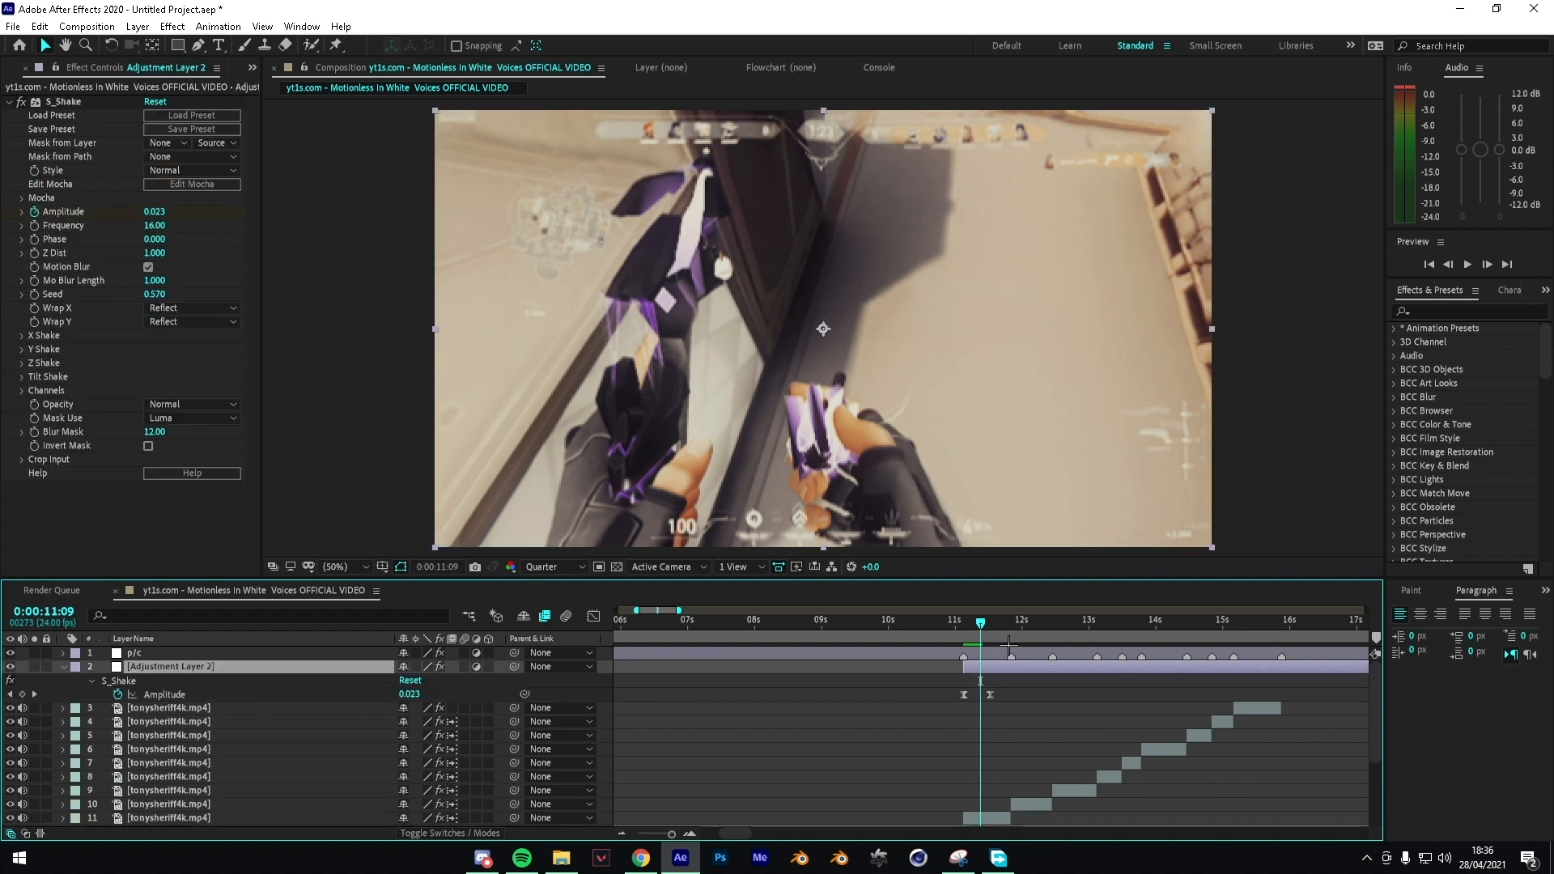
key("k")
key("ctrl+shift+d")
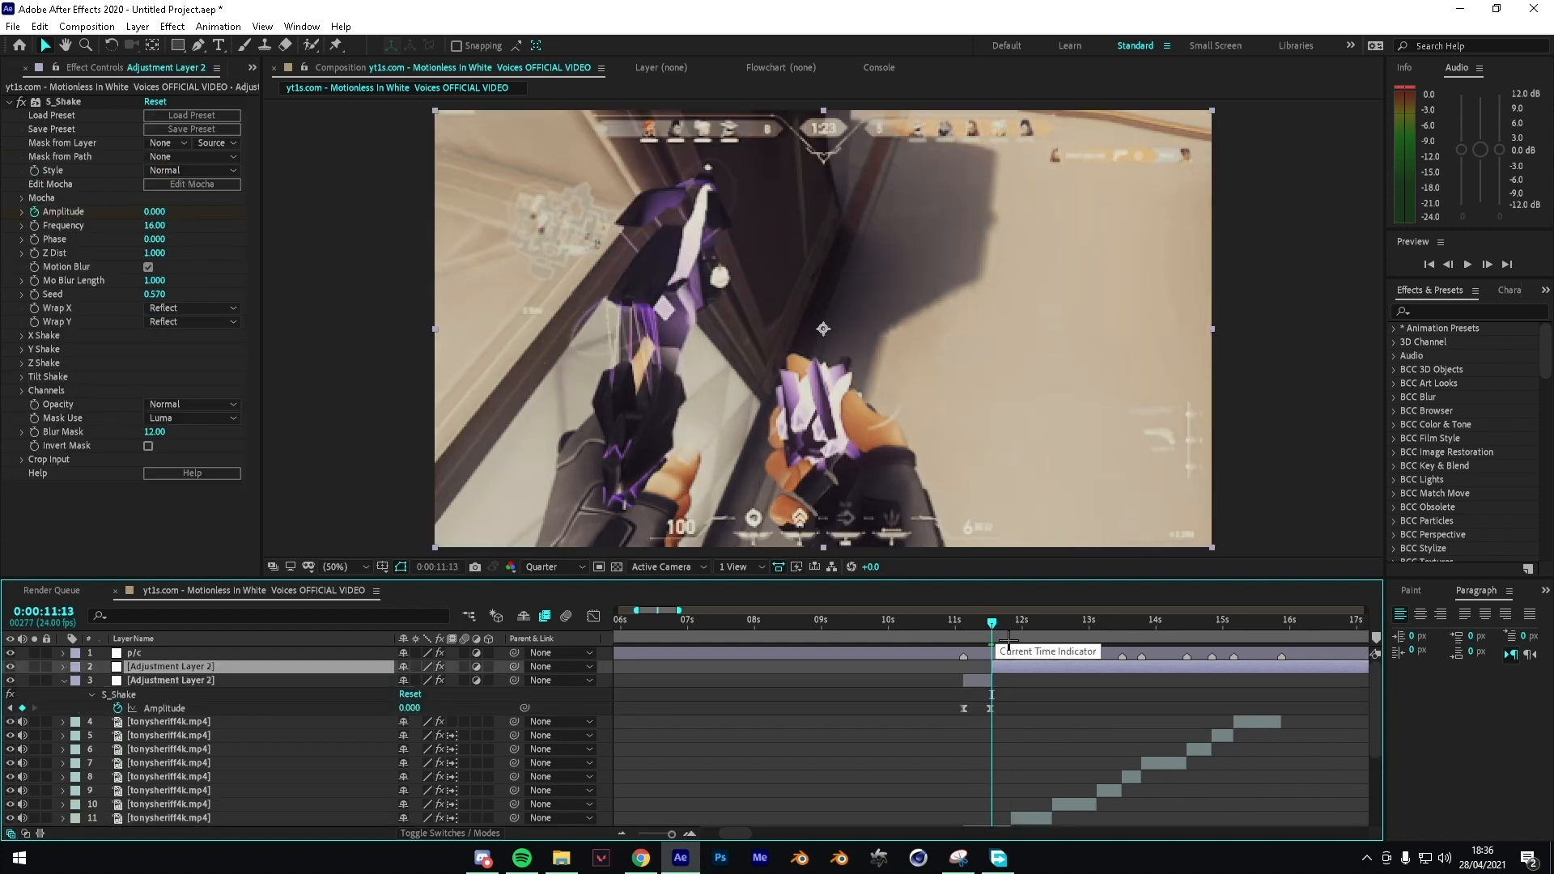
key("Delete")
left_click(977, 641)
left_click(972, 640)
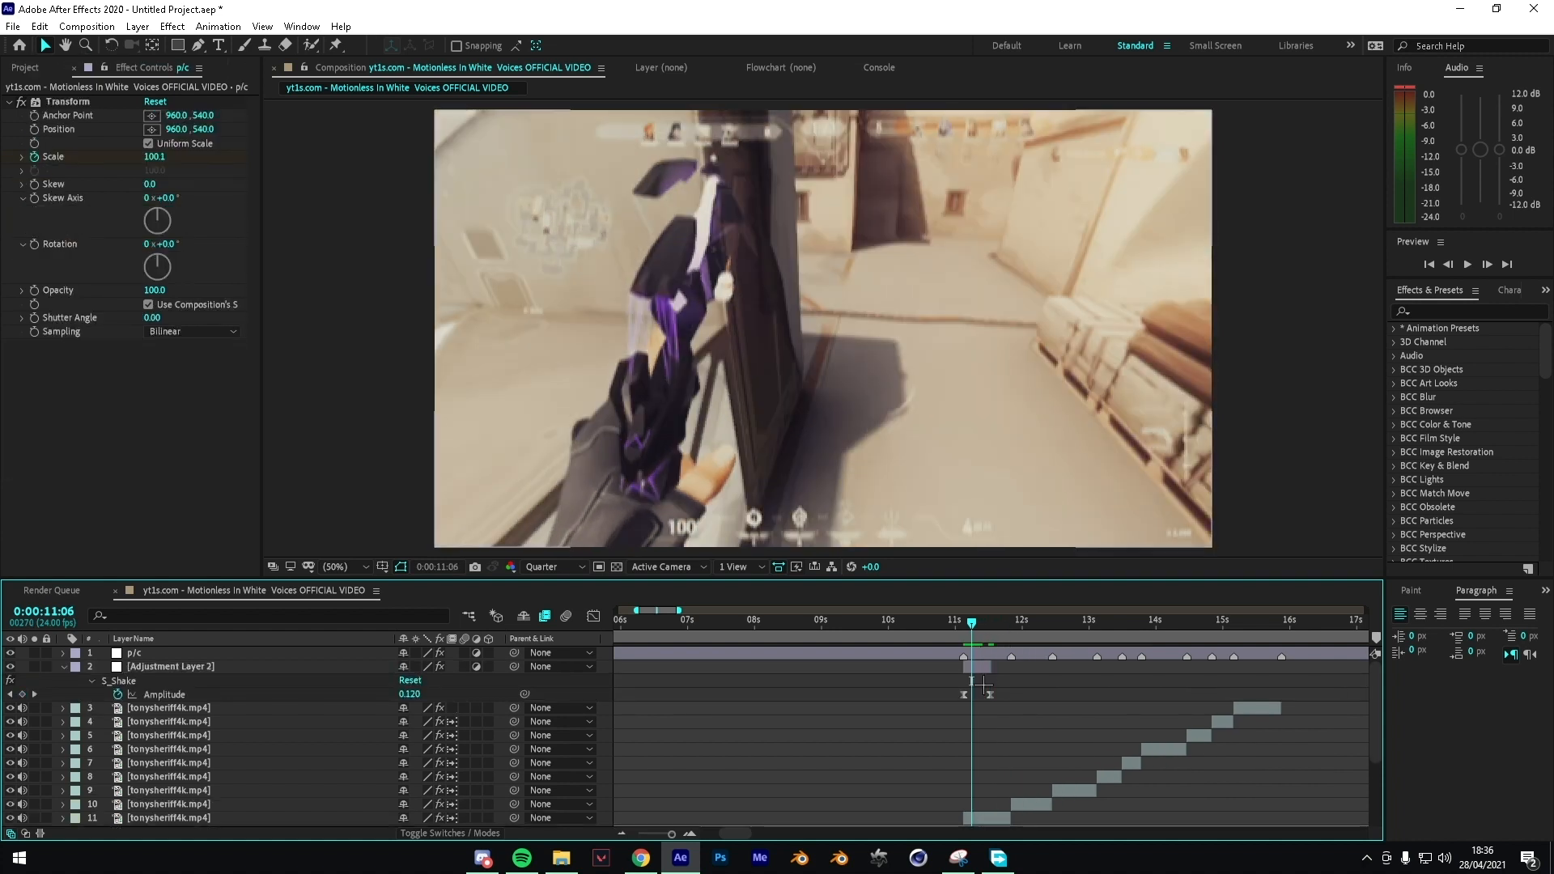
Step: Rename the trimmed shake adjustment layer as shake
left_click(982, 668)
key("Delete")
key("ctrl+z")
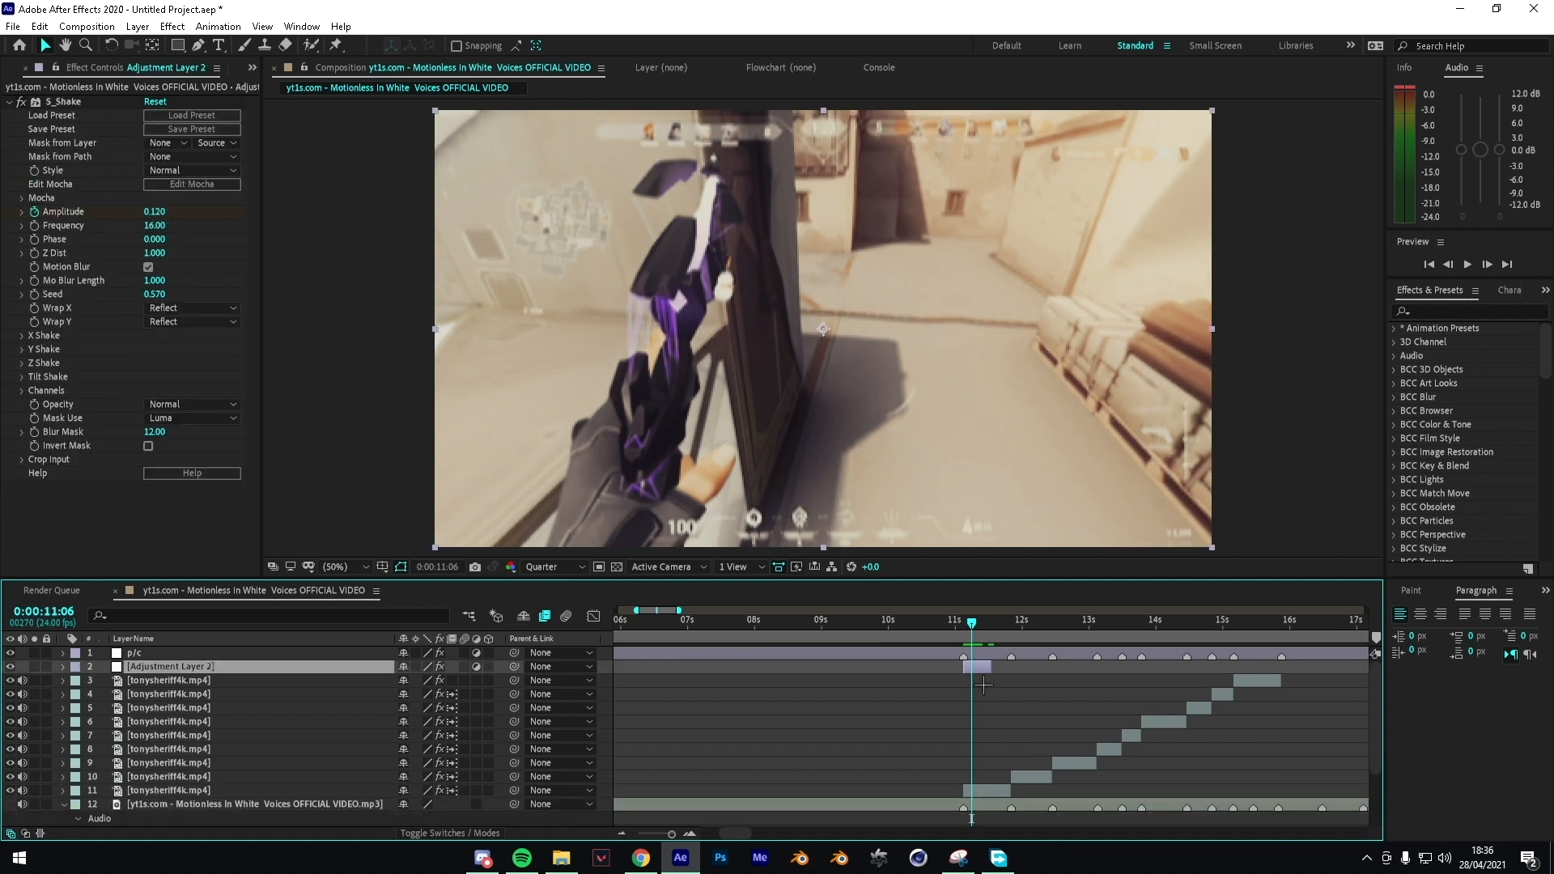
key("Return")
type("shake")
key("Return")
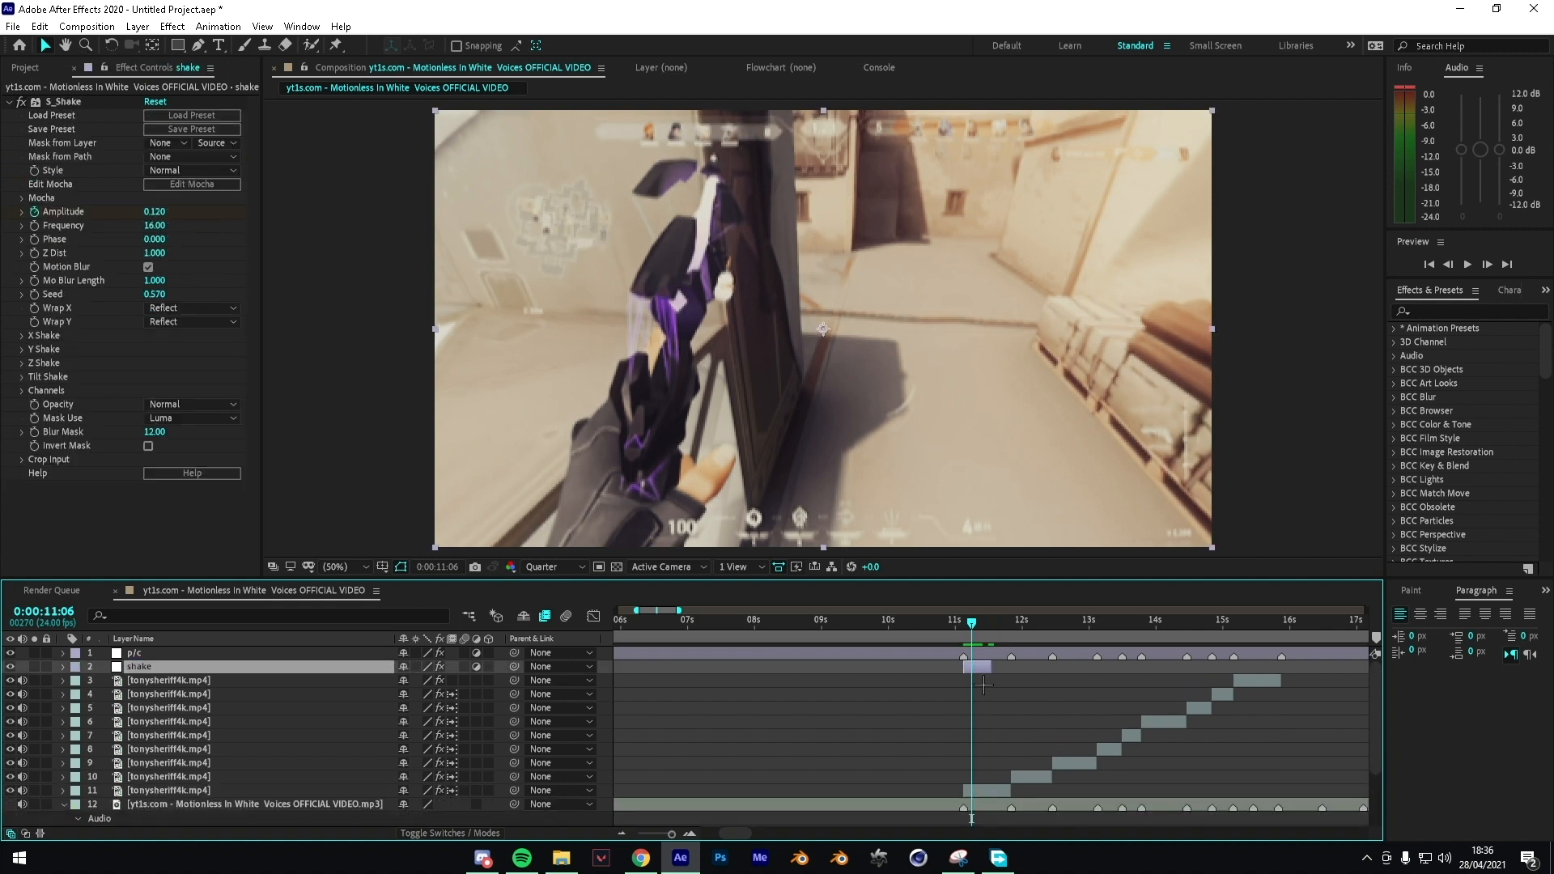
Step: Duplicate the shake layer twice, starting one copy at the 0:00:12:11 cut and the other at the following clip cut
key("u")
left_click_drag(973, 629, 1023, 637)
key("space")
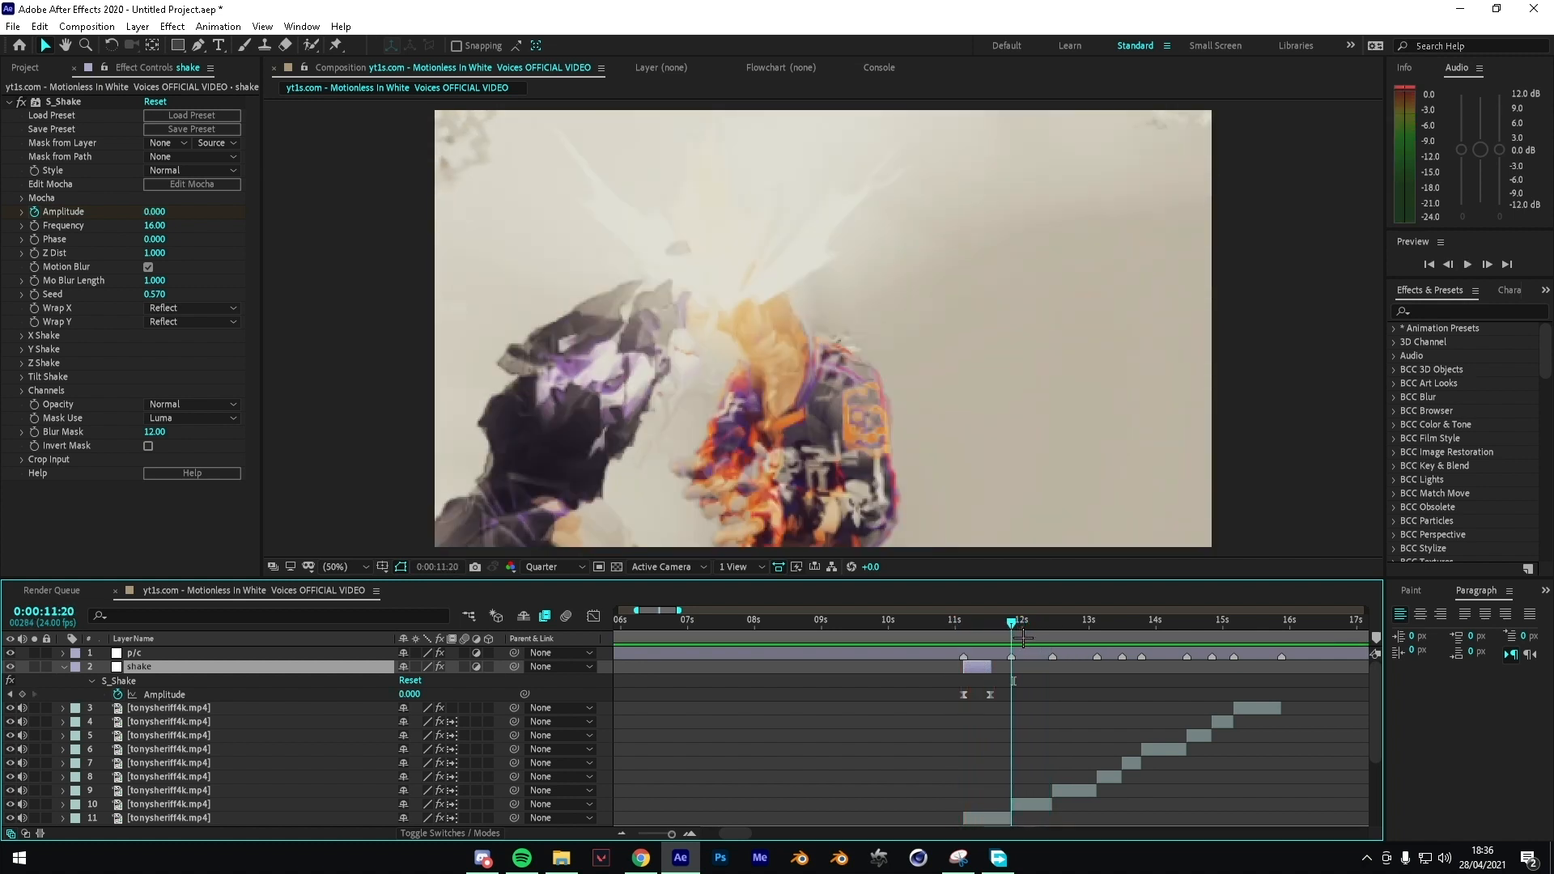
left_click(1049, 701)
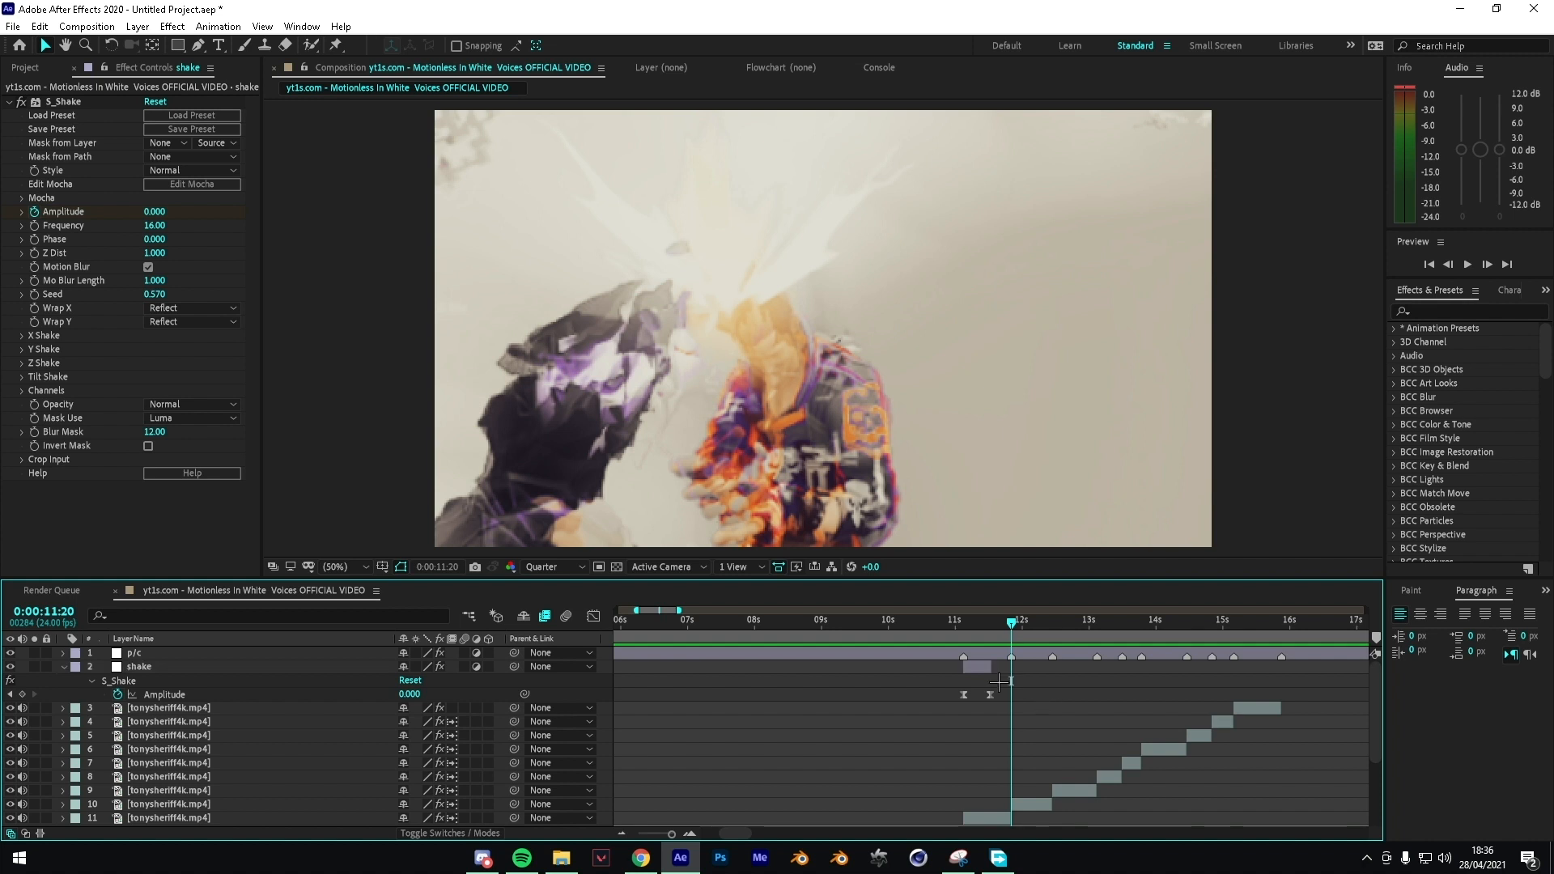
left_click(1036, 633)
key("space")
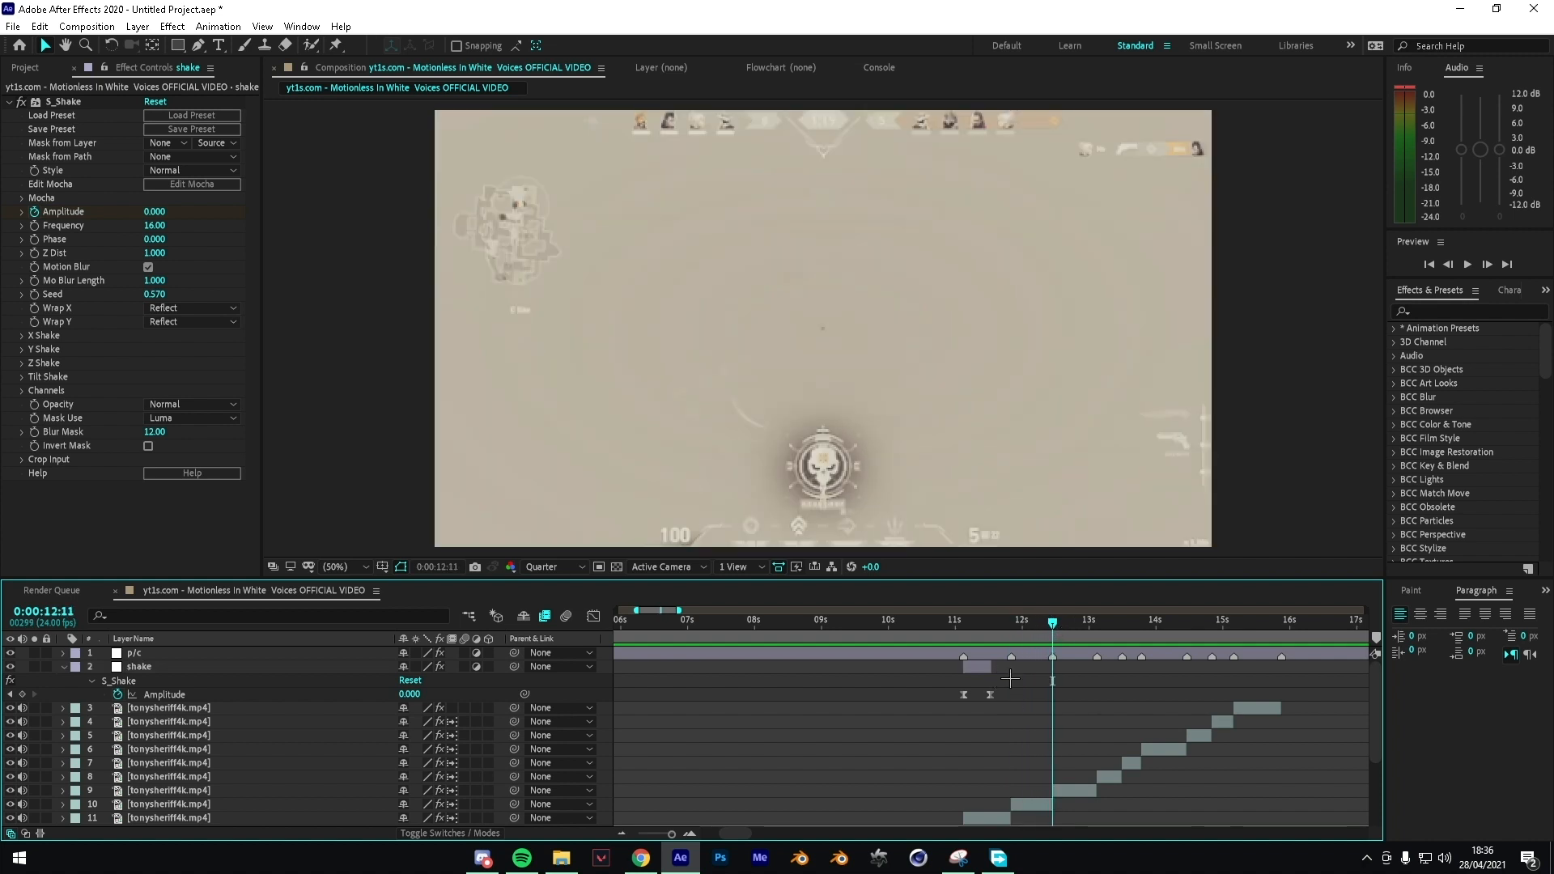
left_click(989, 668)
key("ctrl+d")
left_click_drag(990, 668, 1097, 620)
key("ctrl+d")
left_click_drag(1085, 678, 1121, 680)
Step: Duplicate shake 3 twice, starting the copies at the 0:00:14:11 cut and at the start of the last gameplay clip
key("space")
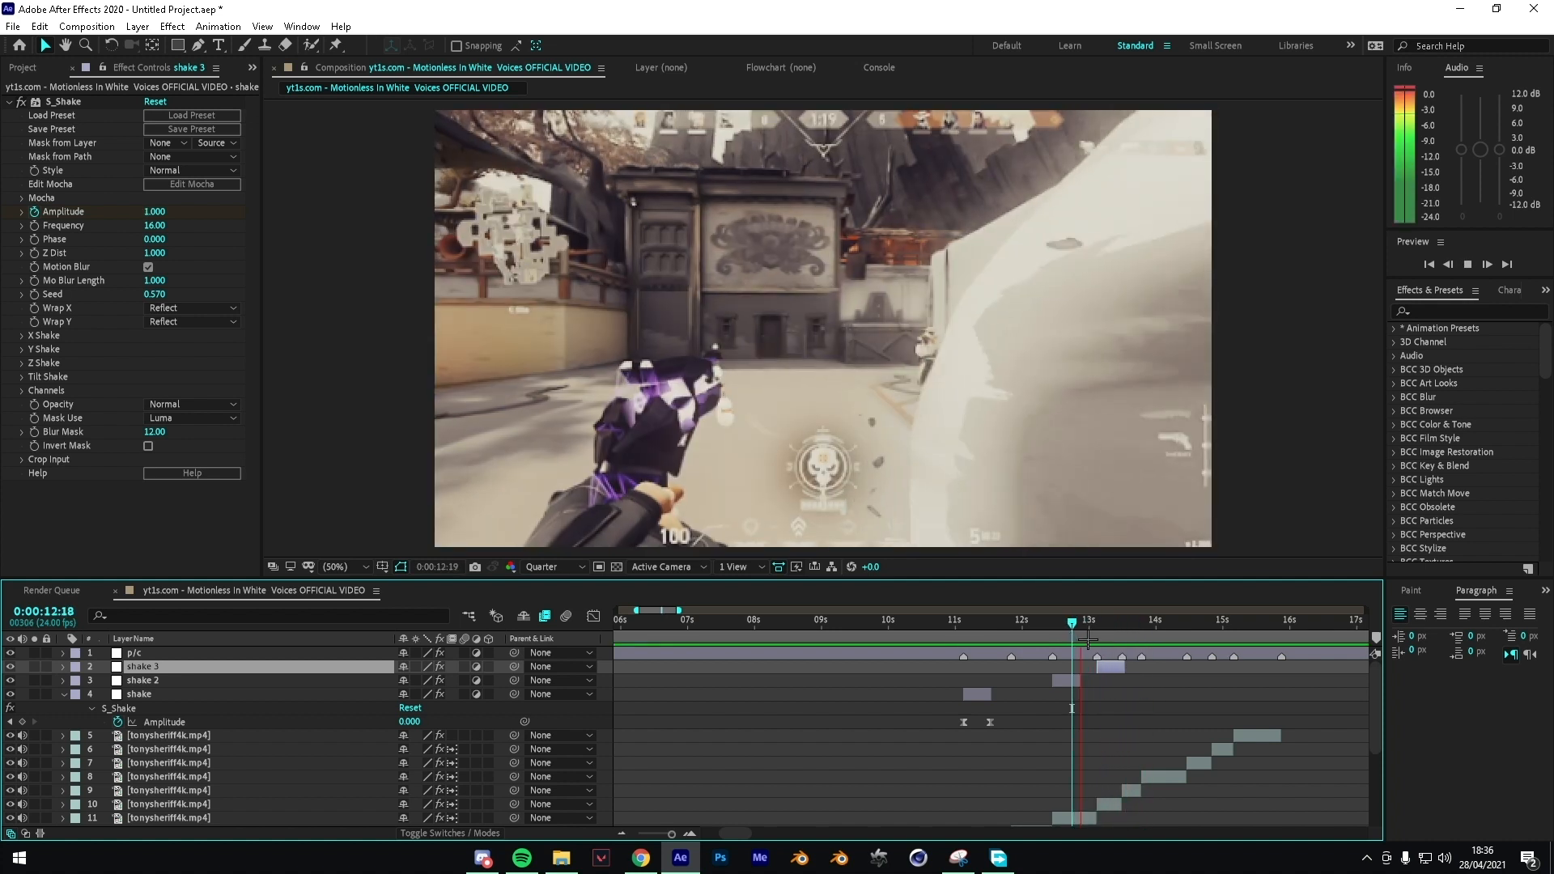
left_click_drag(1132, 643, 1137, 642)
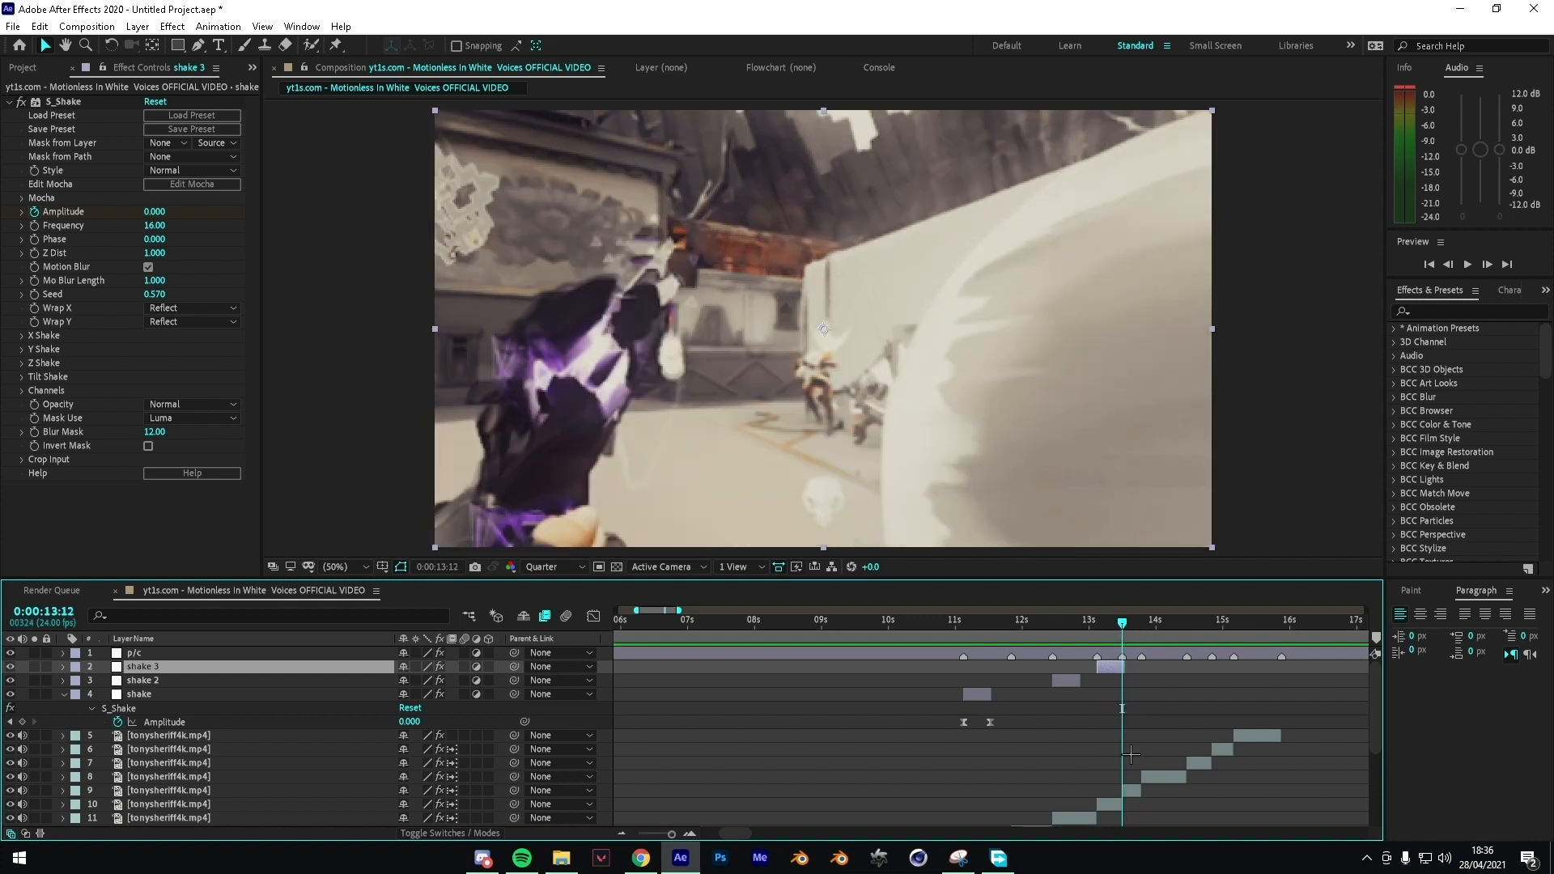
left_click(1131, 754)
left_click(1132, 790)
left_click_drag(1142, 633, 1199, 638)
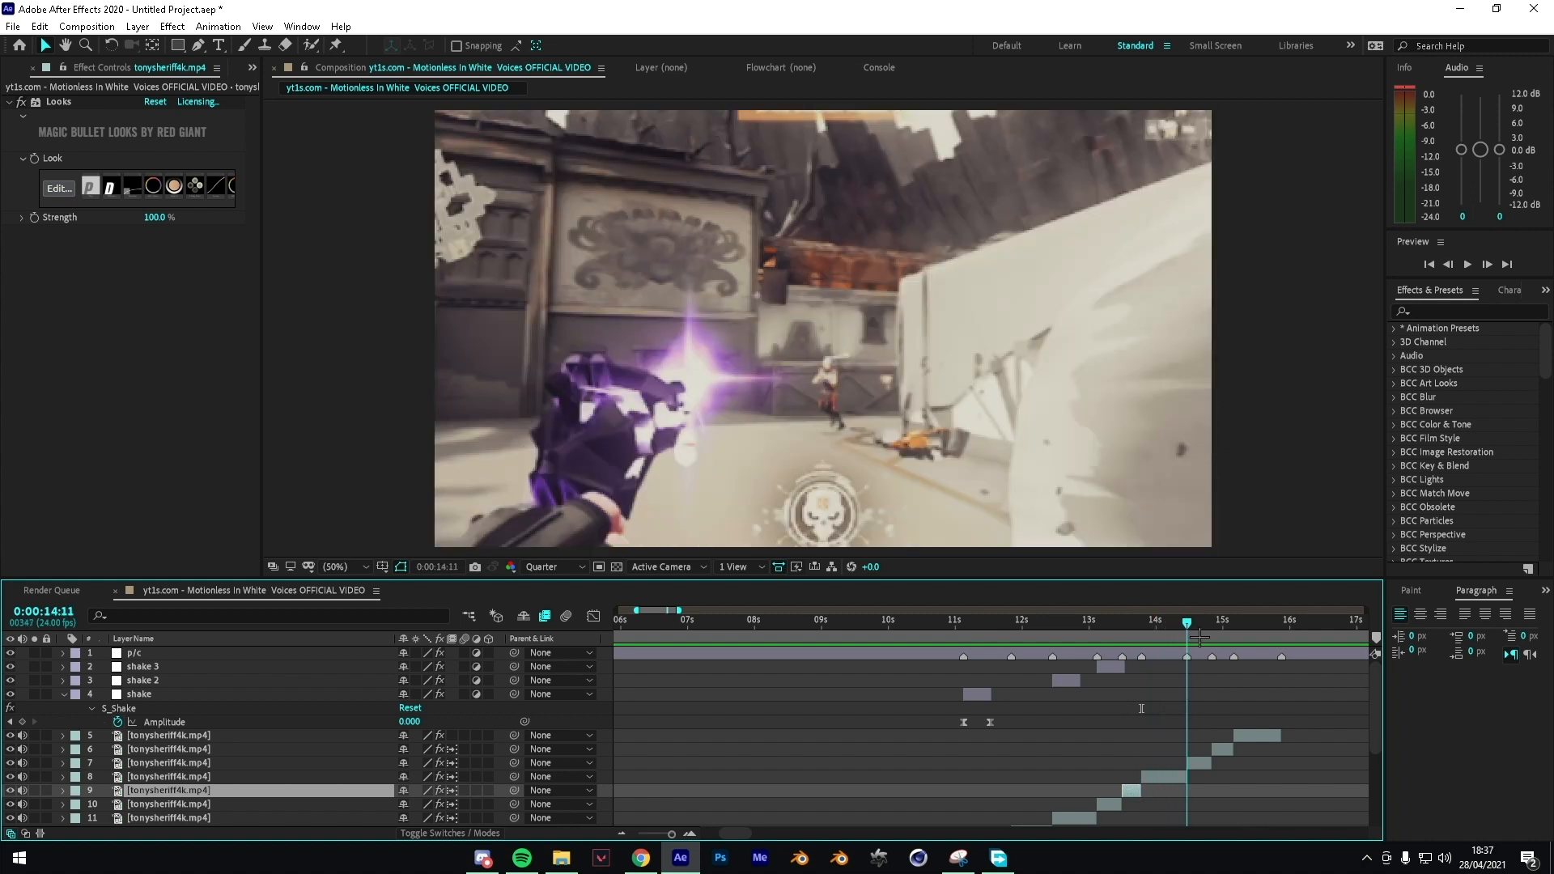
left_click(1121, 668)
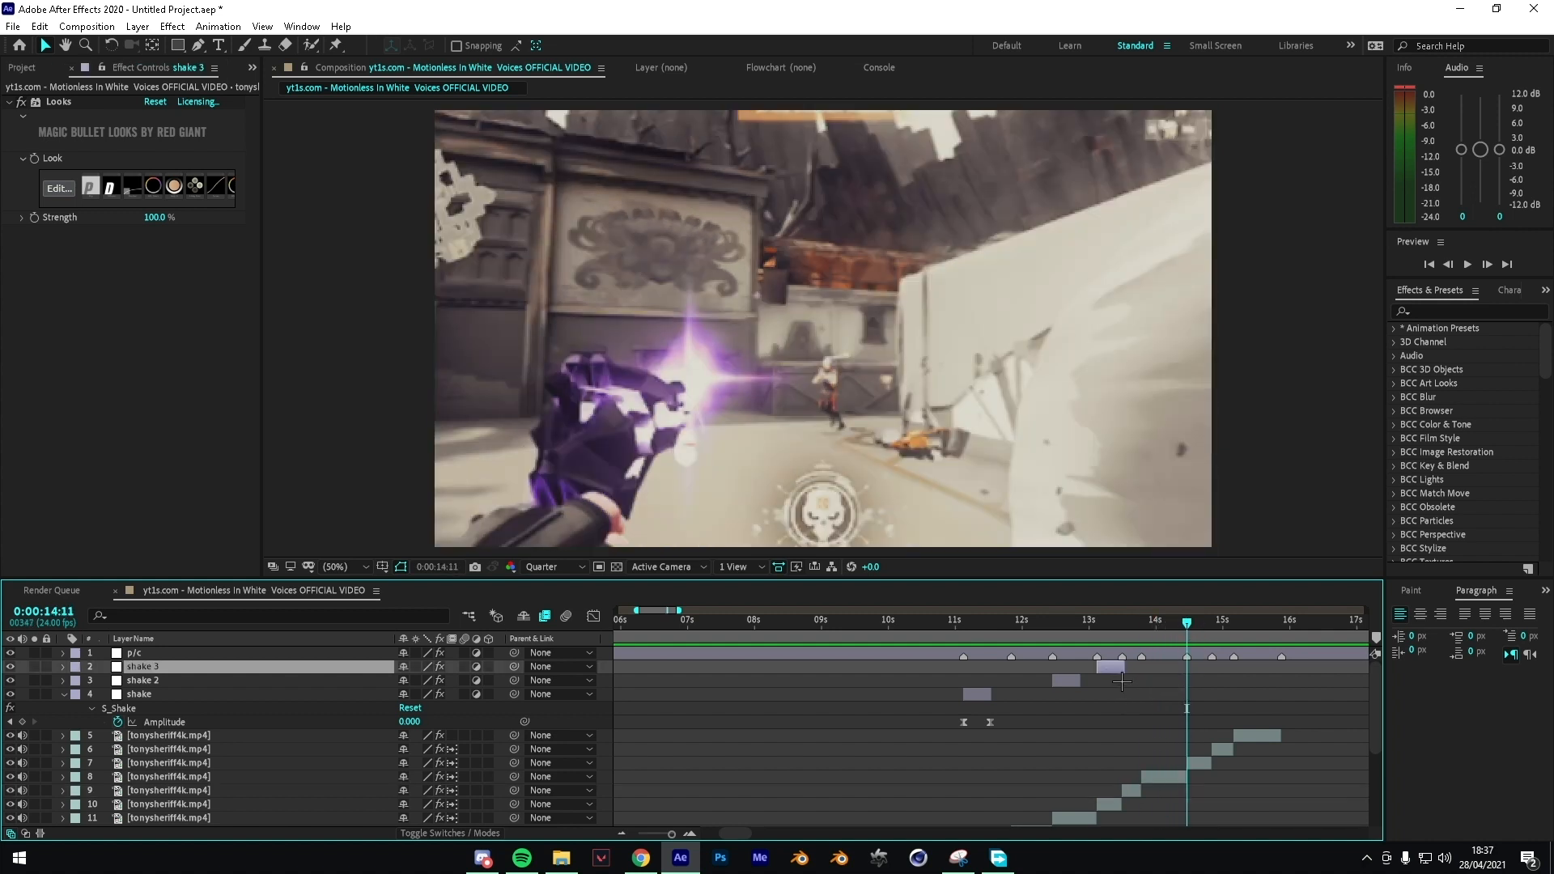
key("ctrl+d")
mouse_move(1121, 668)
left_mouse_down()
mouse_move(1209, 667)
mouse_move(1211, 635)
mouse_move(1230, 633)
mouse_move(1259, 671)
mouse_move(1134, 654)
left_mouse_up()
key("ctrl+d")
Step: Collapse the original shake layer's keyframes and add a new adjustment layer directly above it, with the time at 0:00:11:03
left_click(987, 722)
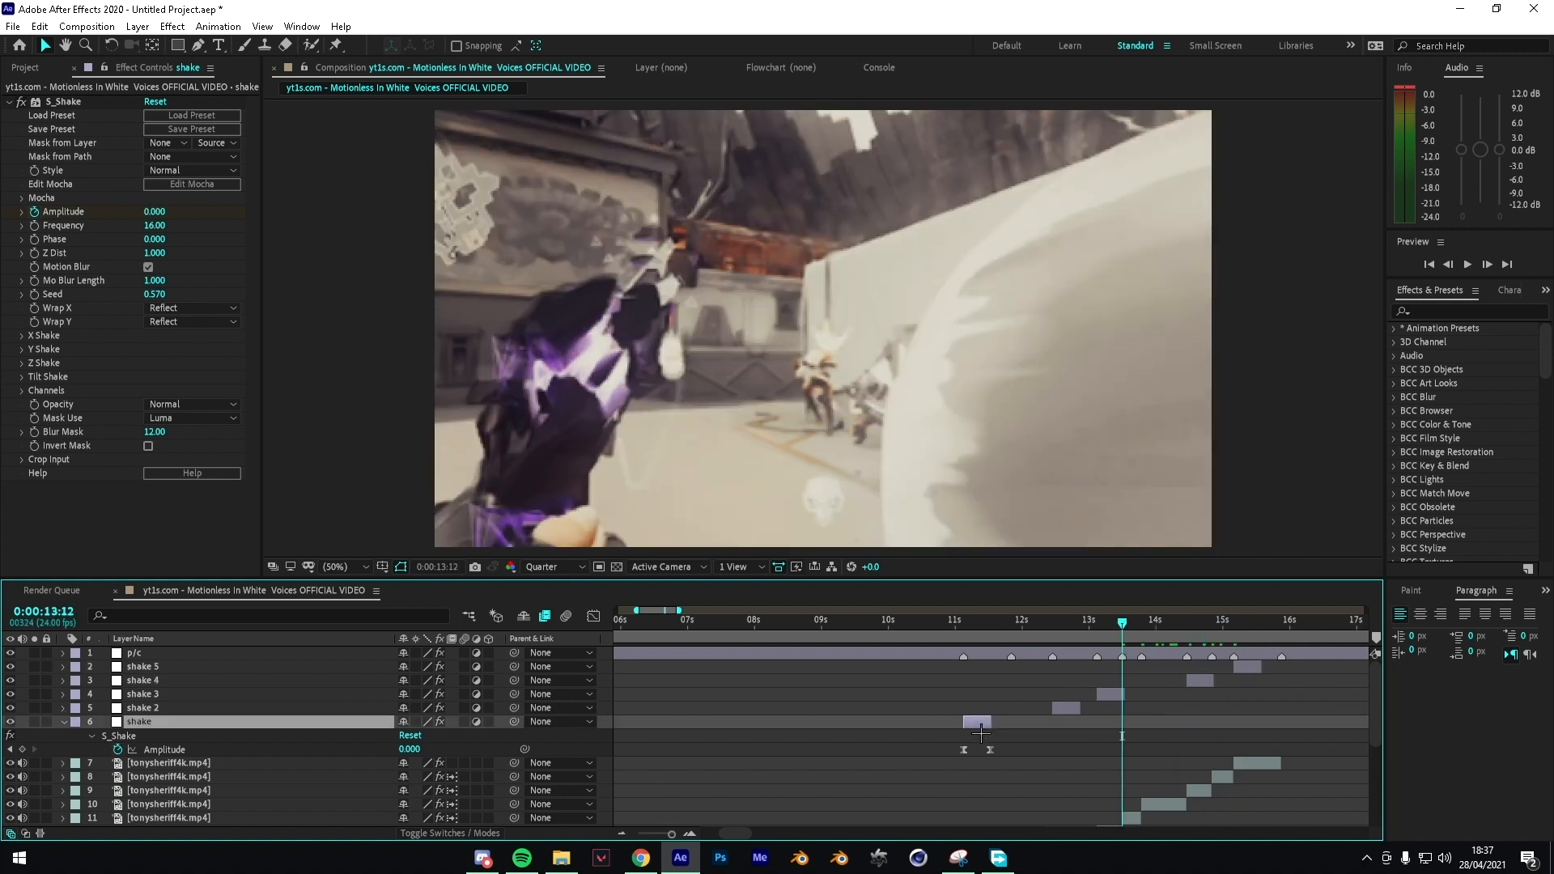
key("u")
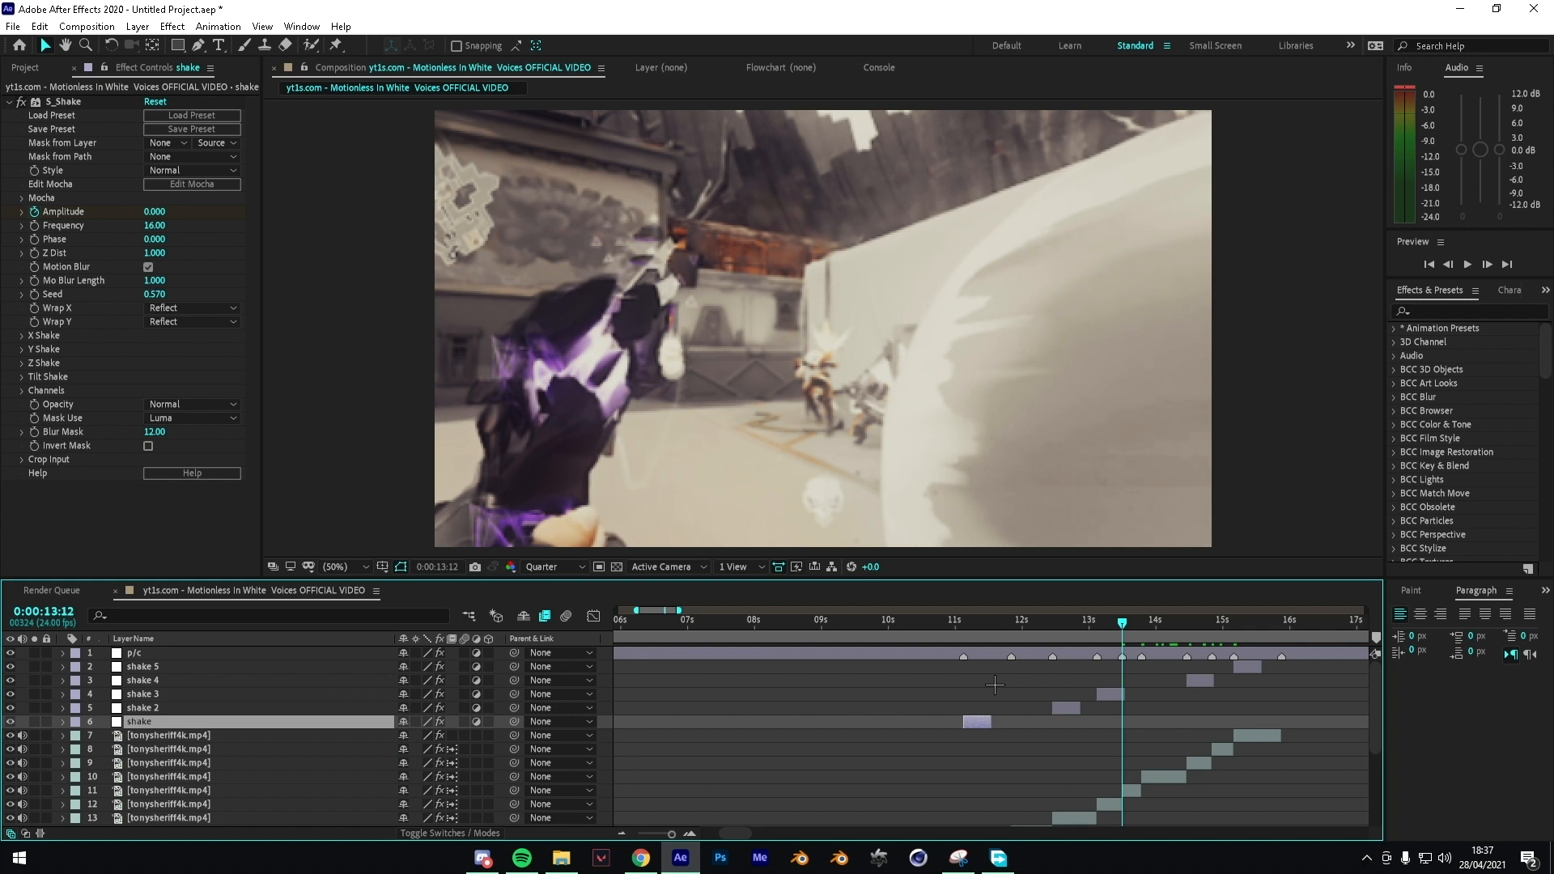
key("j")
key("j")
key("j")
key("j")
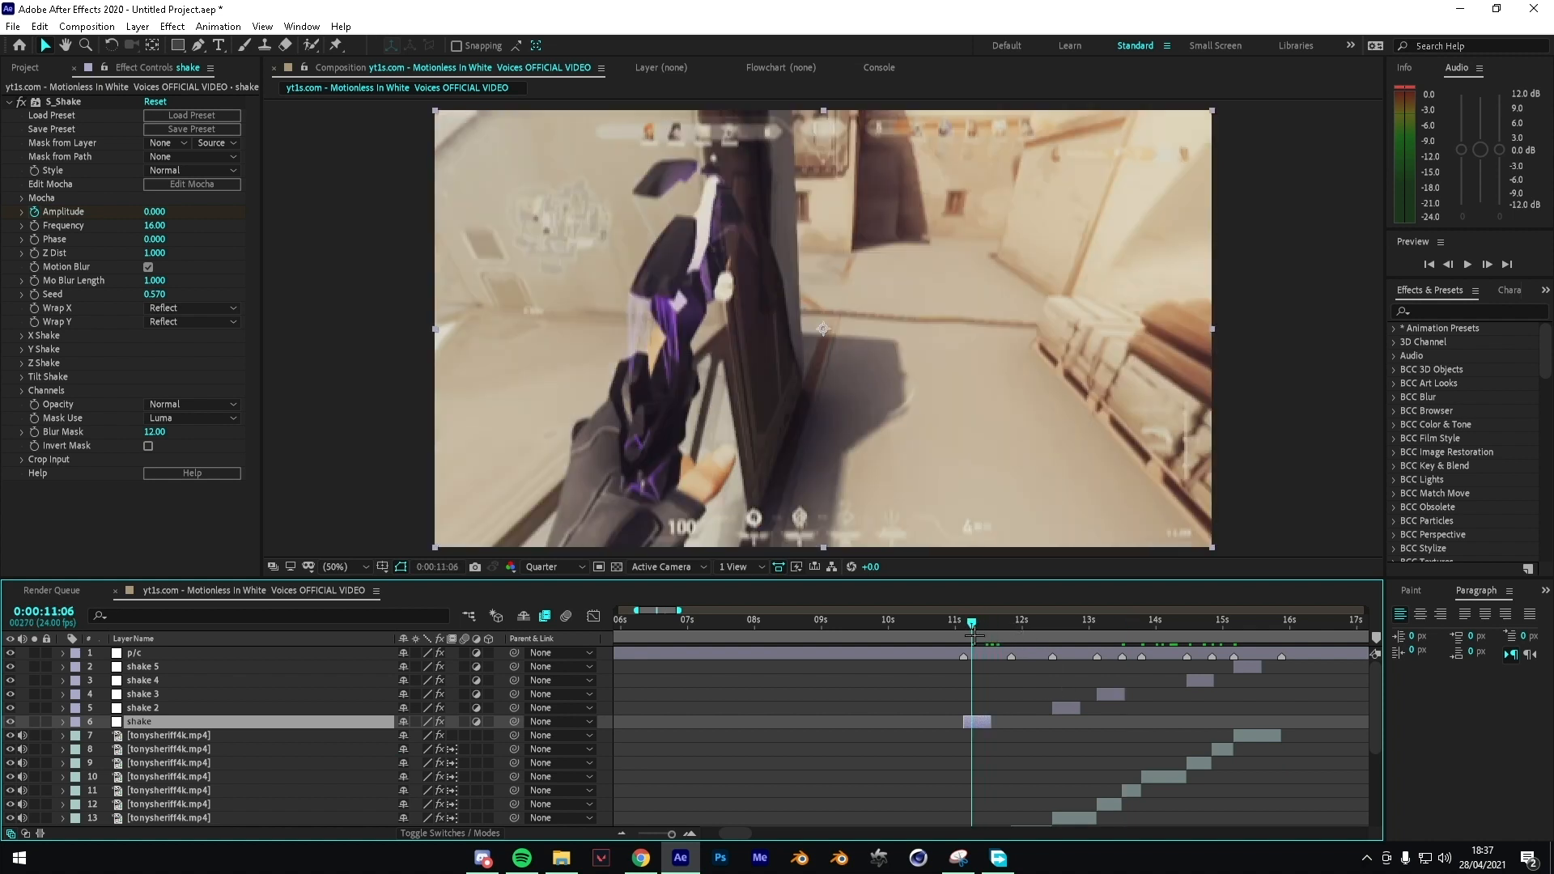
key("ctrl+alt+y")
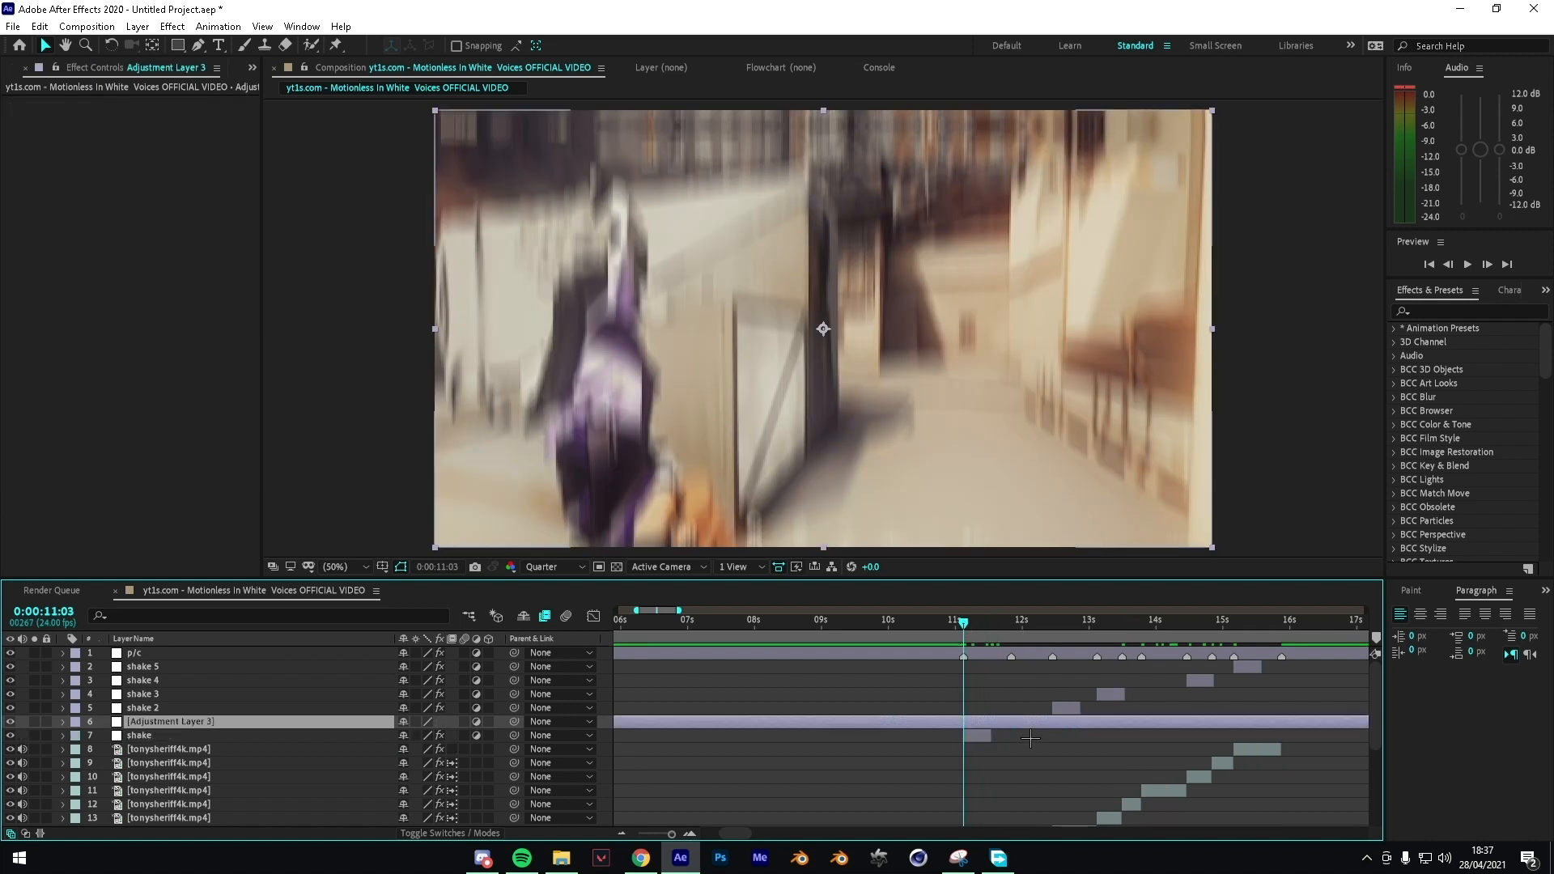
Step: Apply the 2 way shake.ffx preset to Adjustment Layer 3 and reveal its Amplitude keyframes
left_click(237, 27)
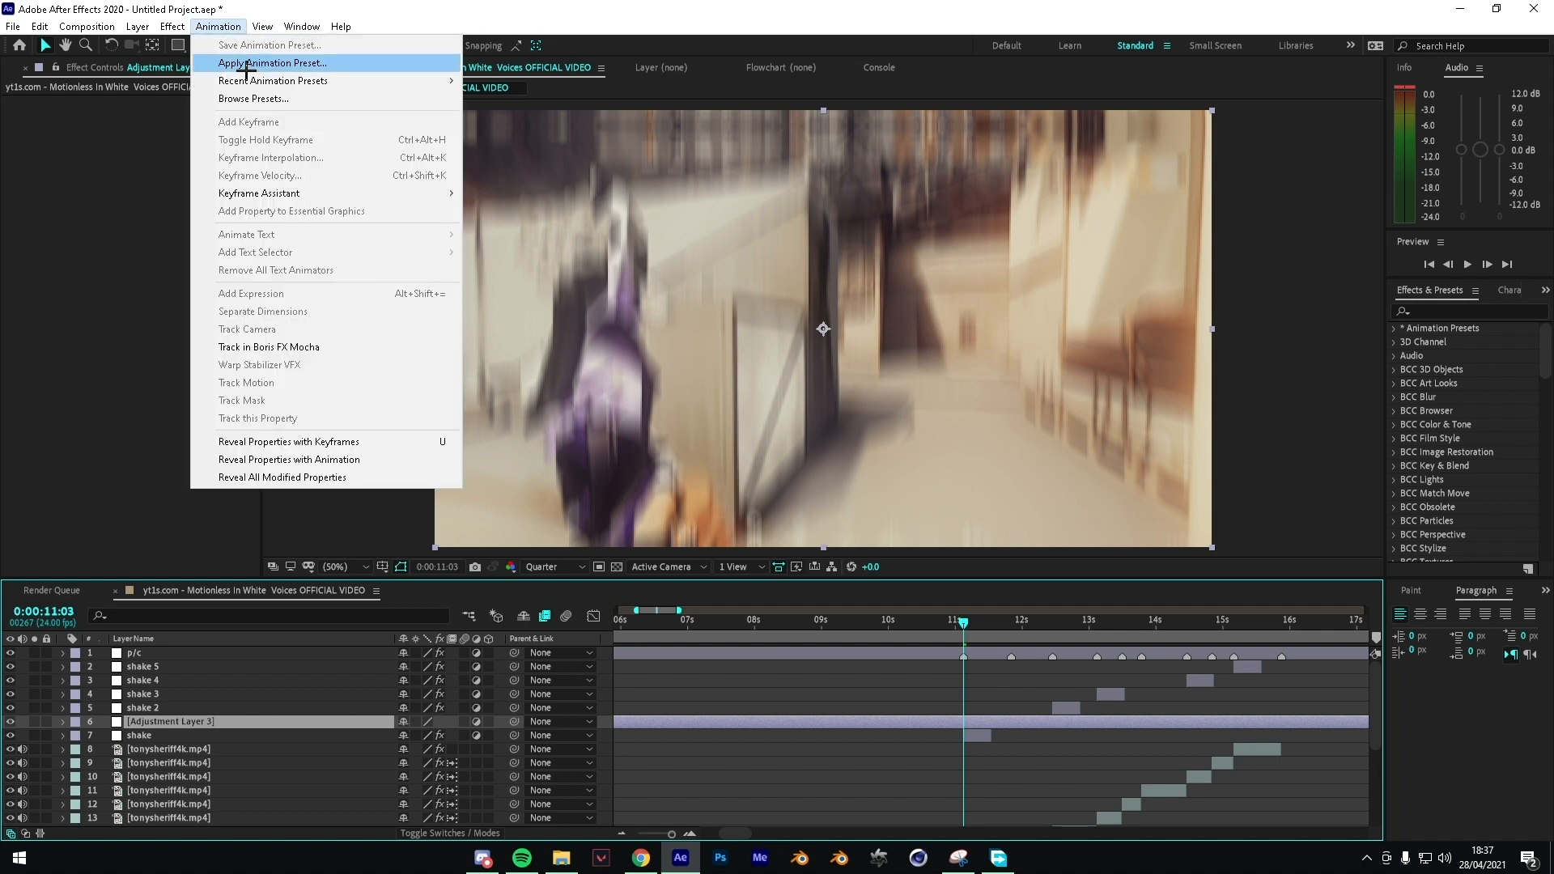
left_click(247, 62)
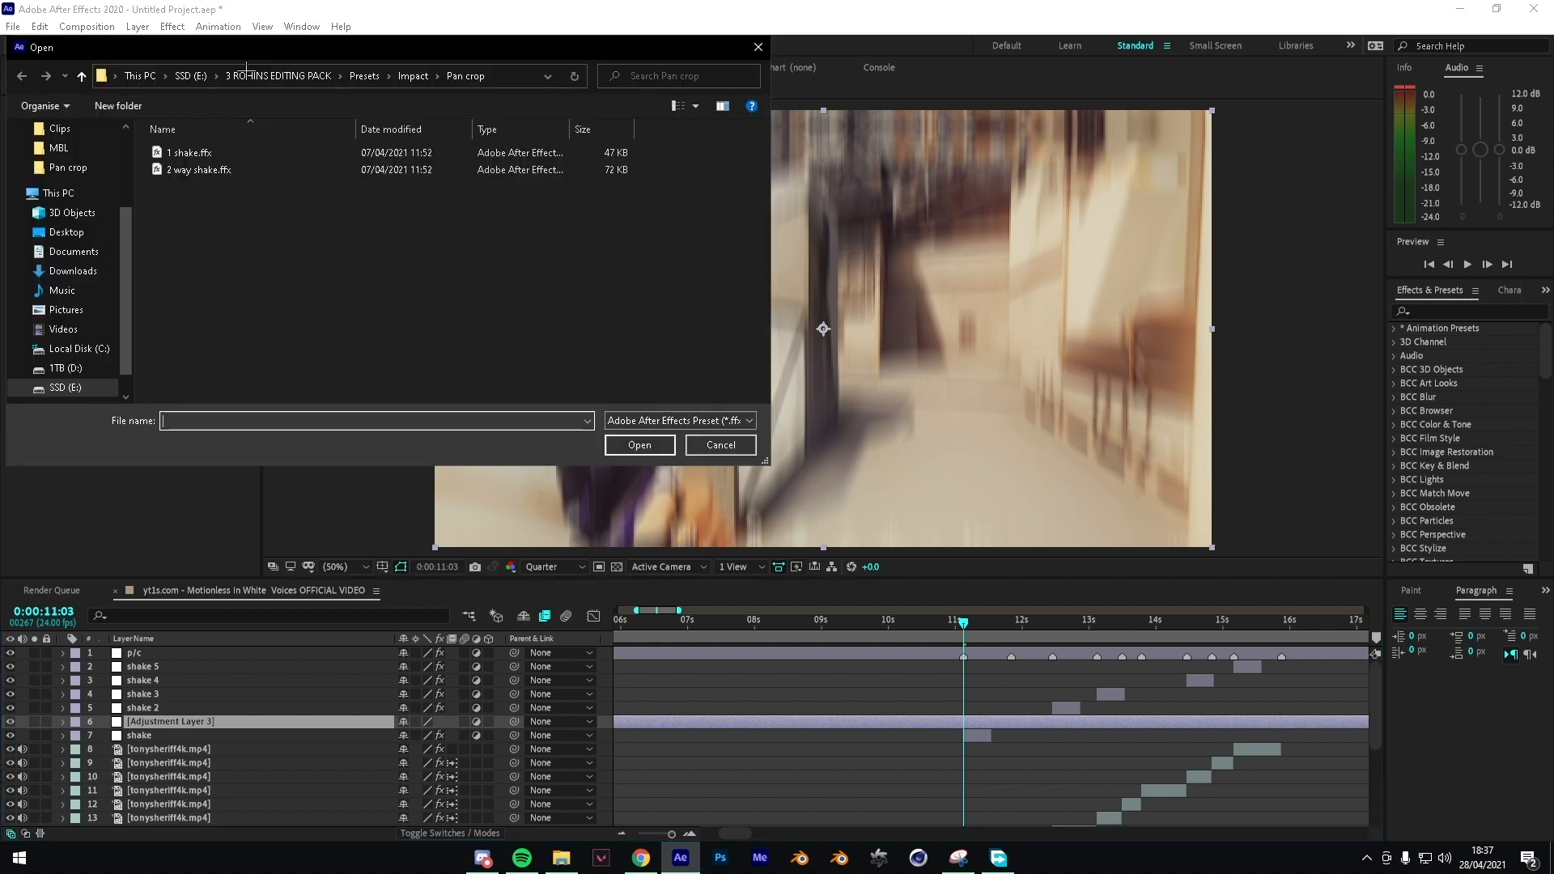
double_click(222, 171)
key("u")
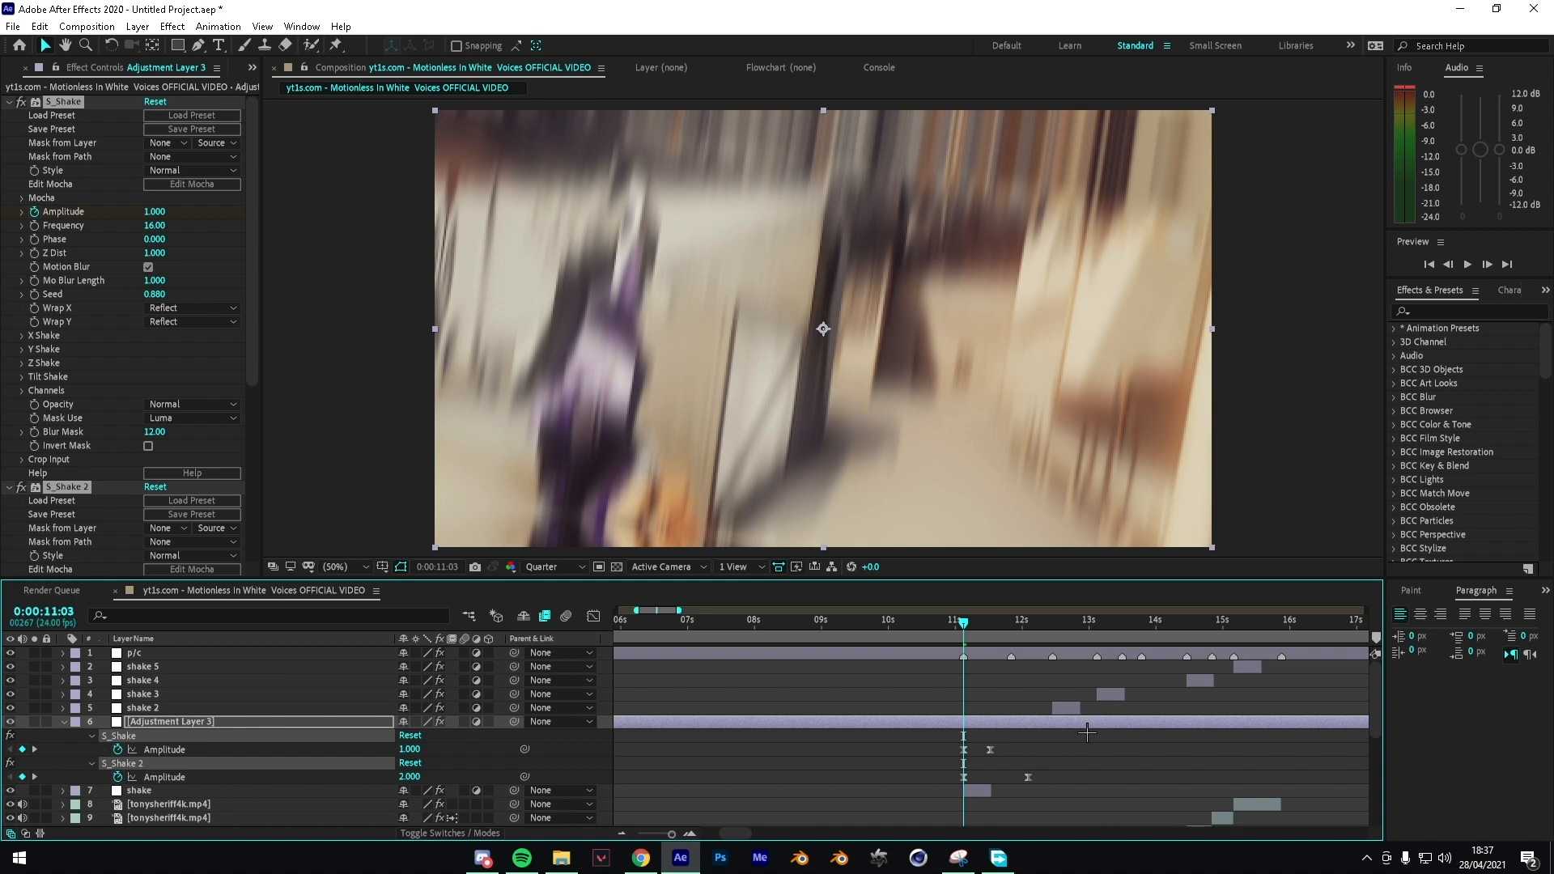
Step: Trim Adjustment Layer 3 to run from 0:00:11:03 to 0:00:12:02 and delete the leftover pieces
key("ctrl+shift+d")
key("space")
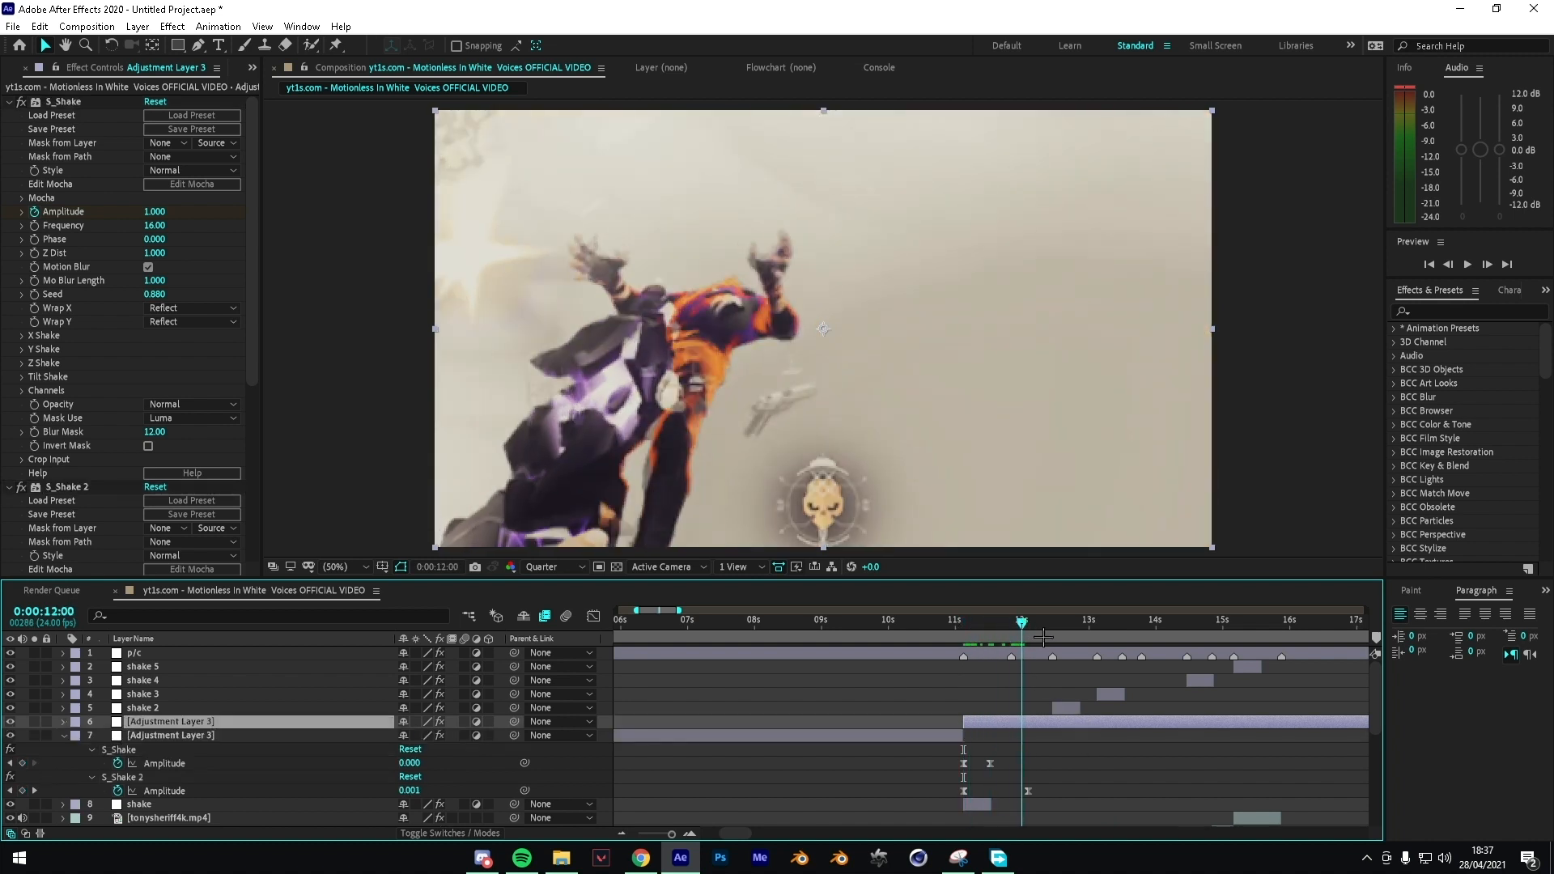
key("space")
key("ctrl+shift+d")
left_click(945, 753)
key("Delete")
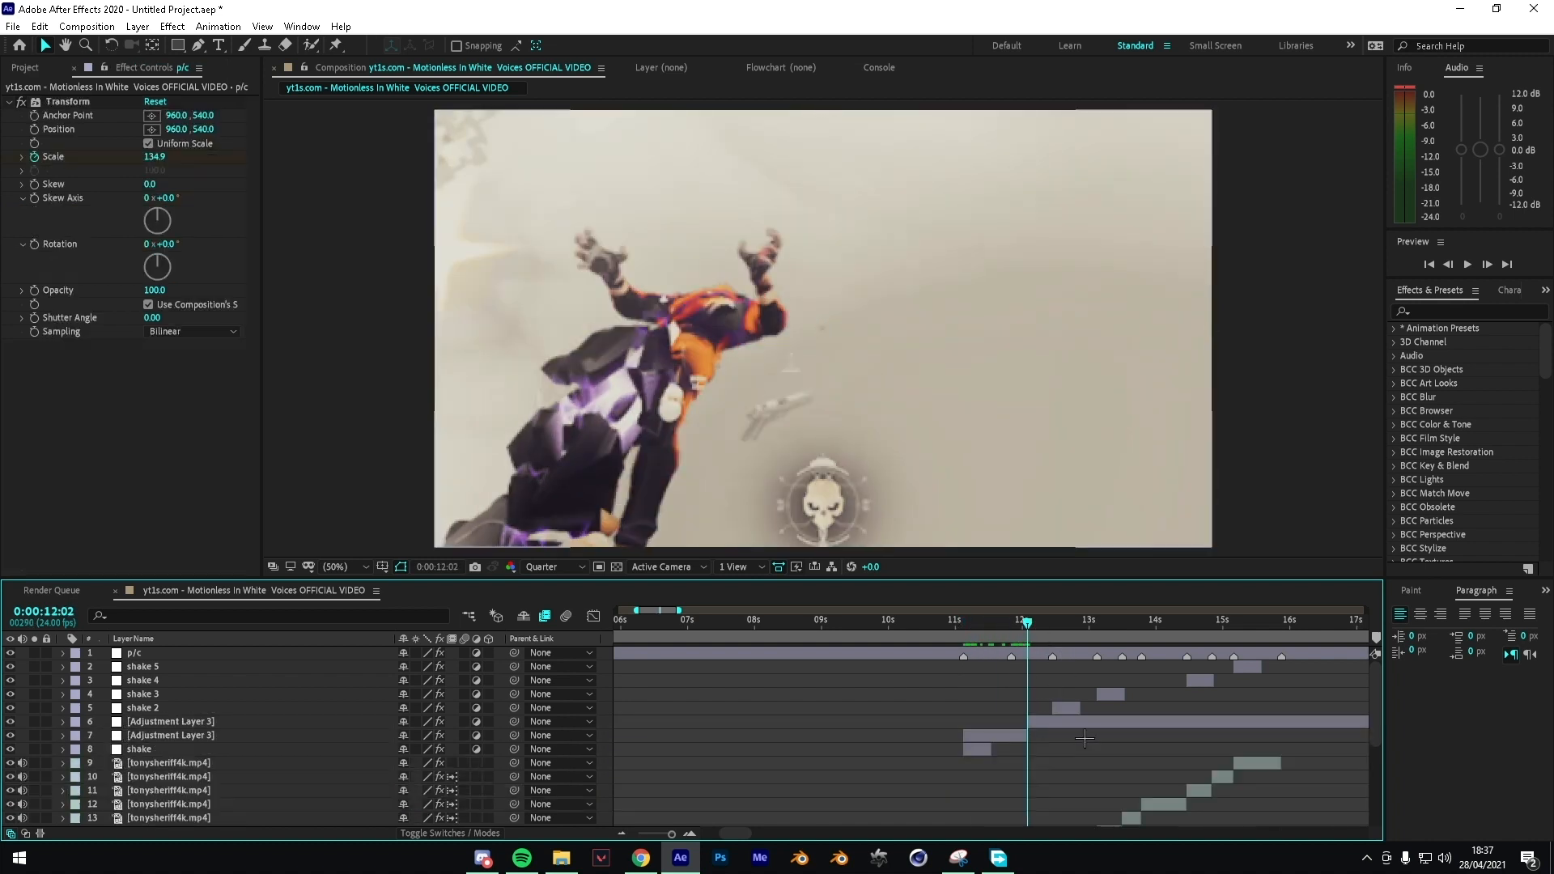
left_click(1083, 724)
key("Delete")
left_click_drag(1027, 621, 966, 621)
Step: Rename the trimmed two-way shake adjustment layer as kill shake
left_click(994, 722)
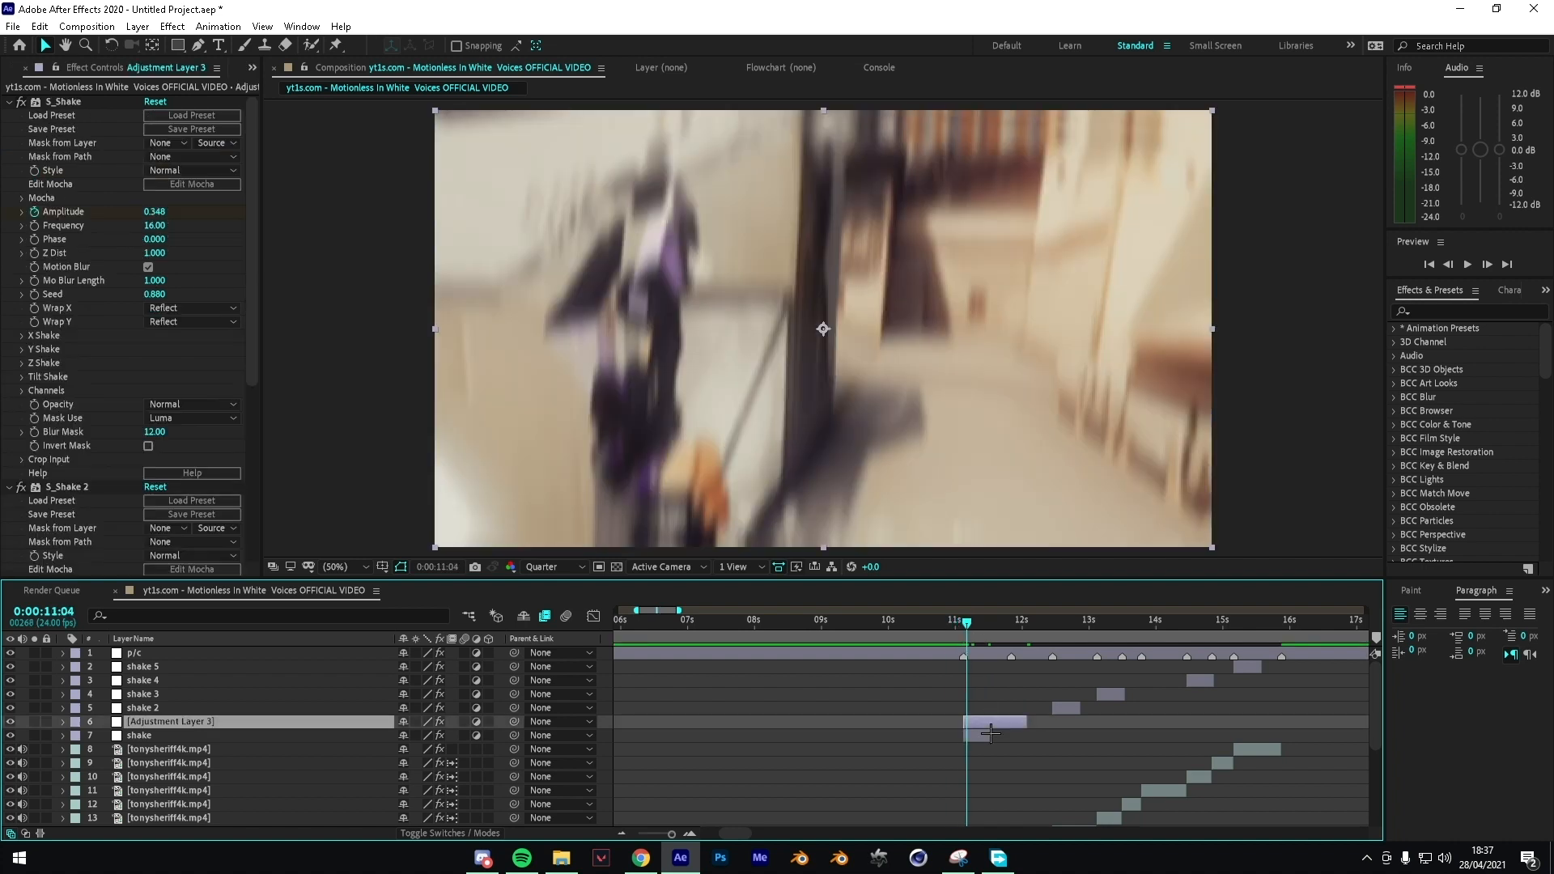
key("Return")
type("kill shake")
key("Return")
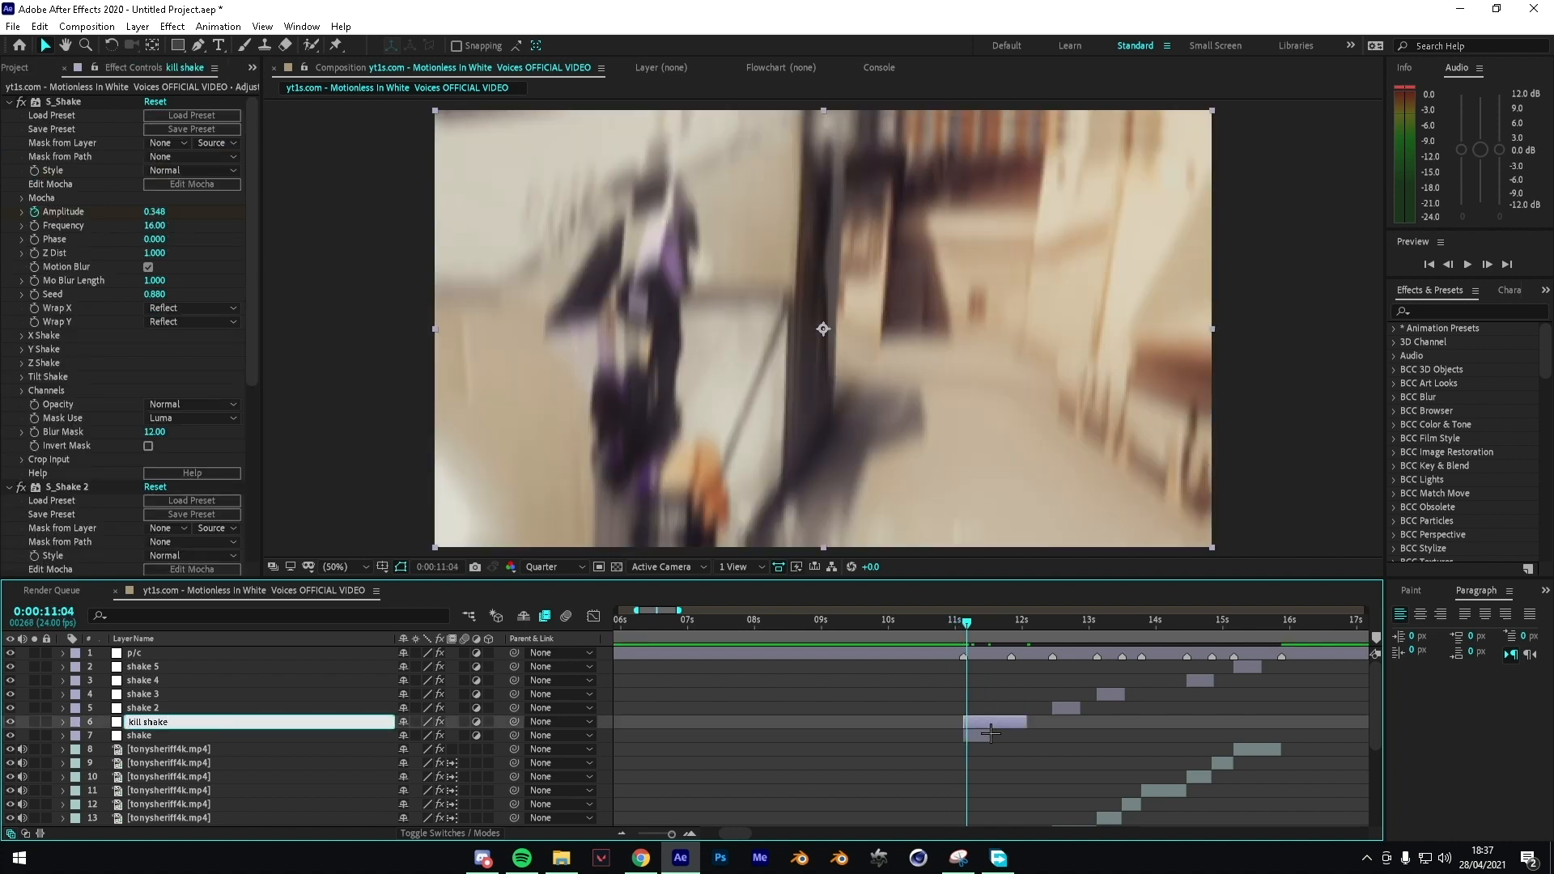
scroll(1021, 674, "down", 2)
scroll(1021, 678, "up", 1)
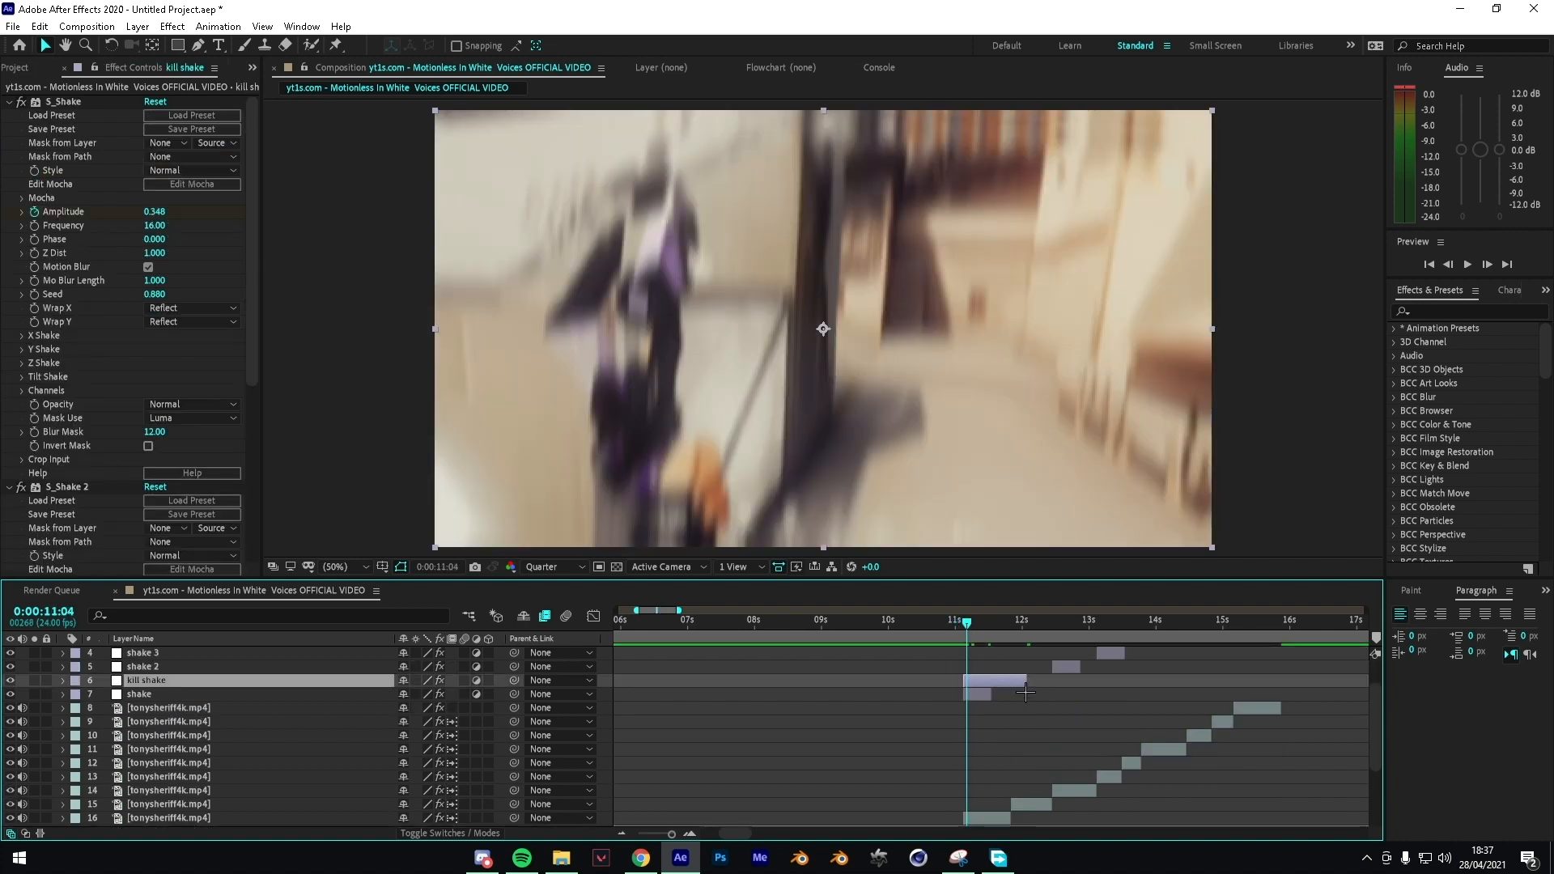
Step: Move the kill shake layer to start at 0:00:11:20 and set its S_Shake 2 Seed to 2.420
left_click_drag(1016, 682, 1047, 690)
left_click(988, 622)
key("space")
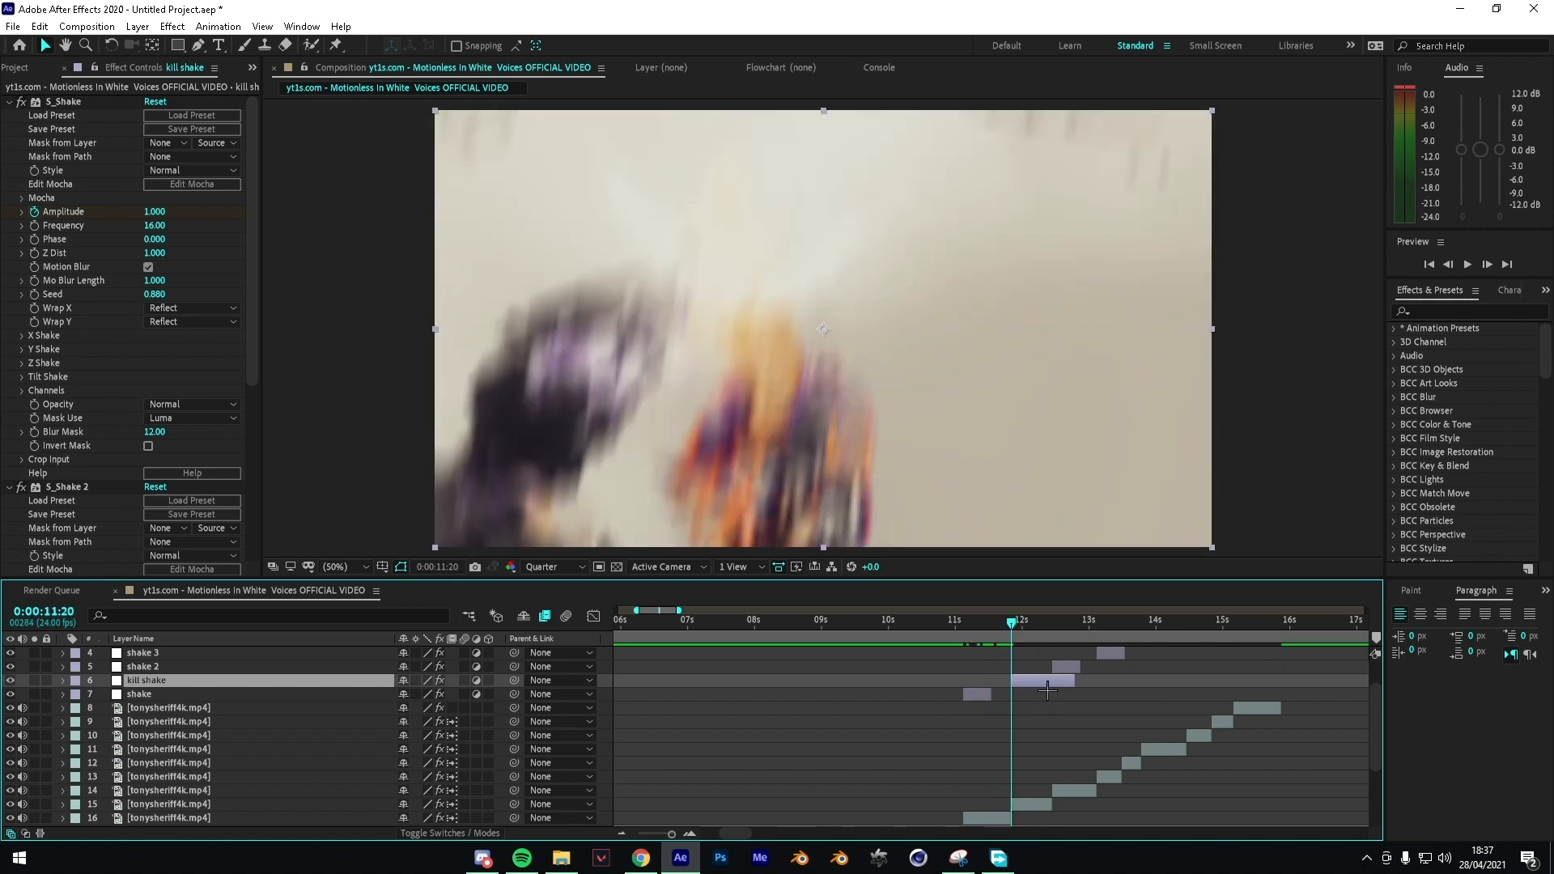
scroll(1053, 710, "up", 1)
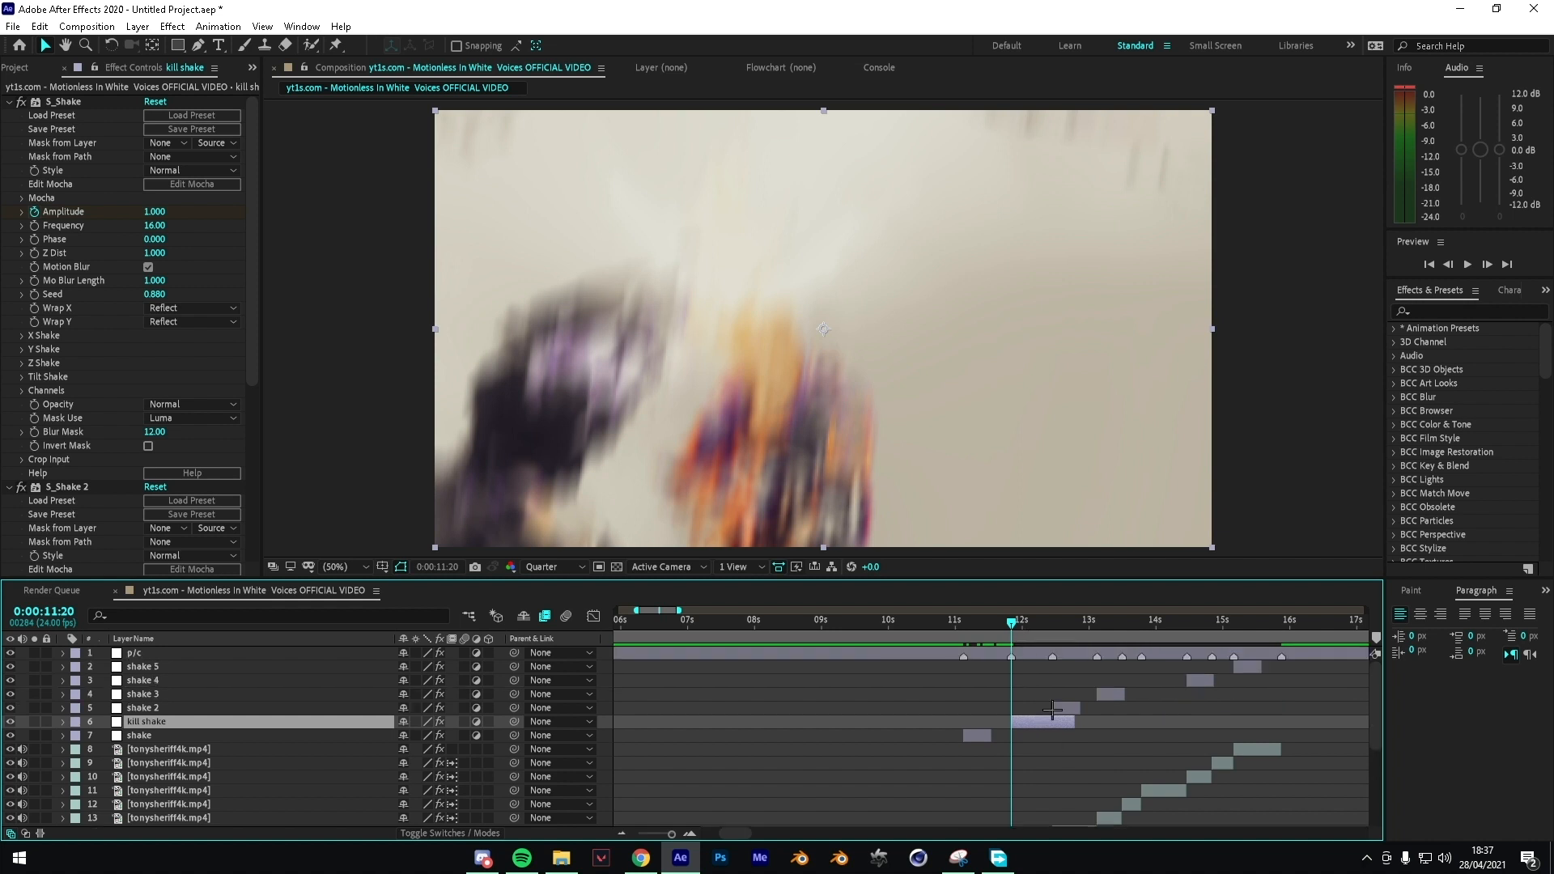
scroll(170, 347, "down", 7)
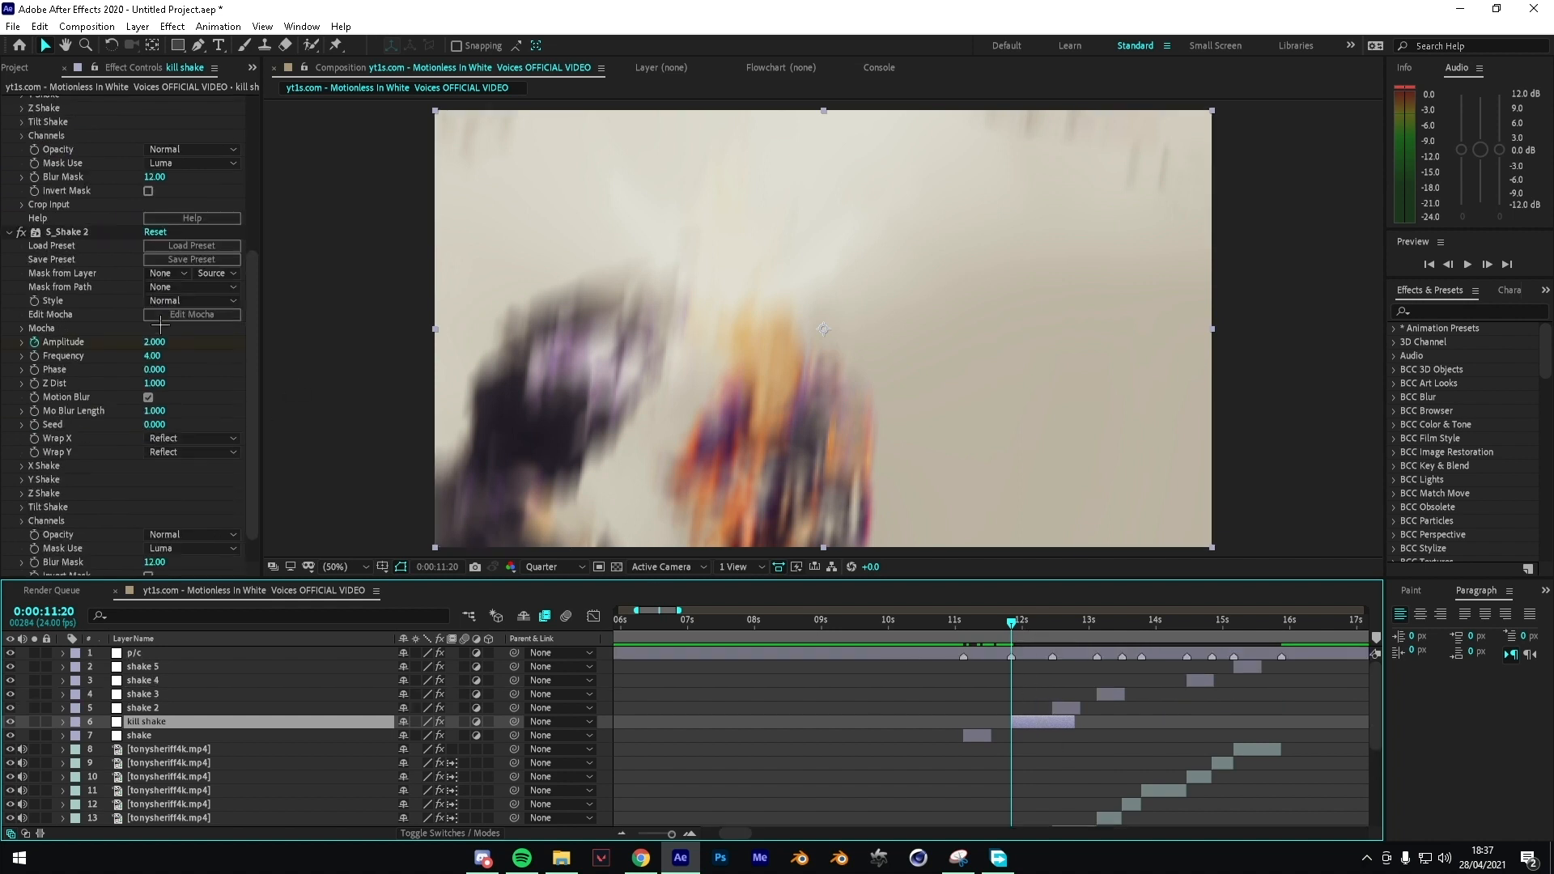
left_click_drag(159, 390, 389, 421)
scroll(1014, 717, "down", 3)
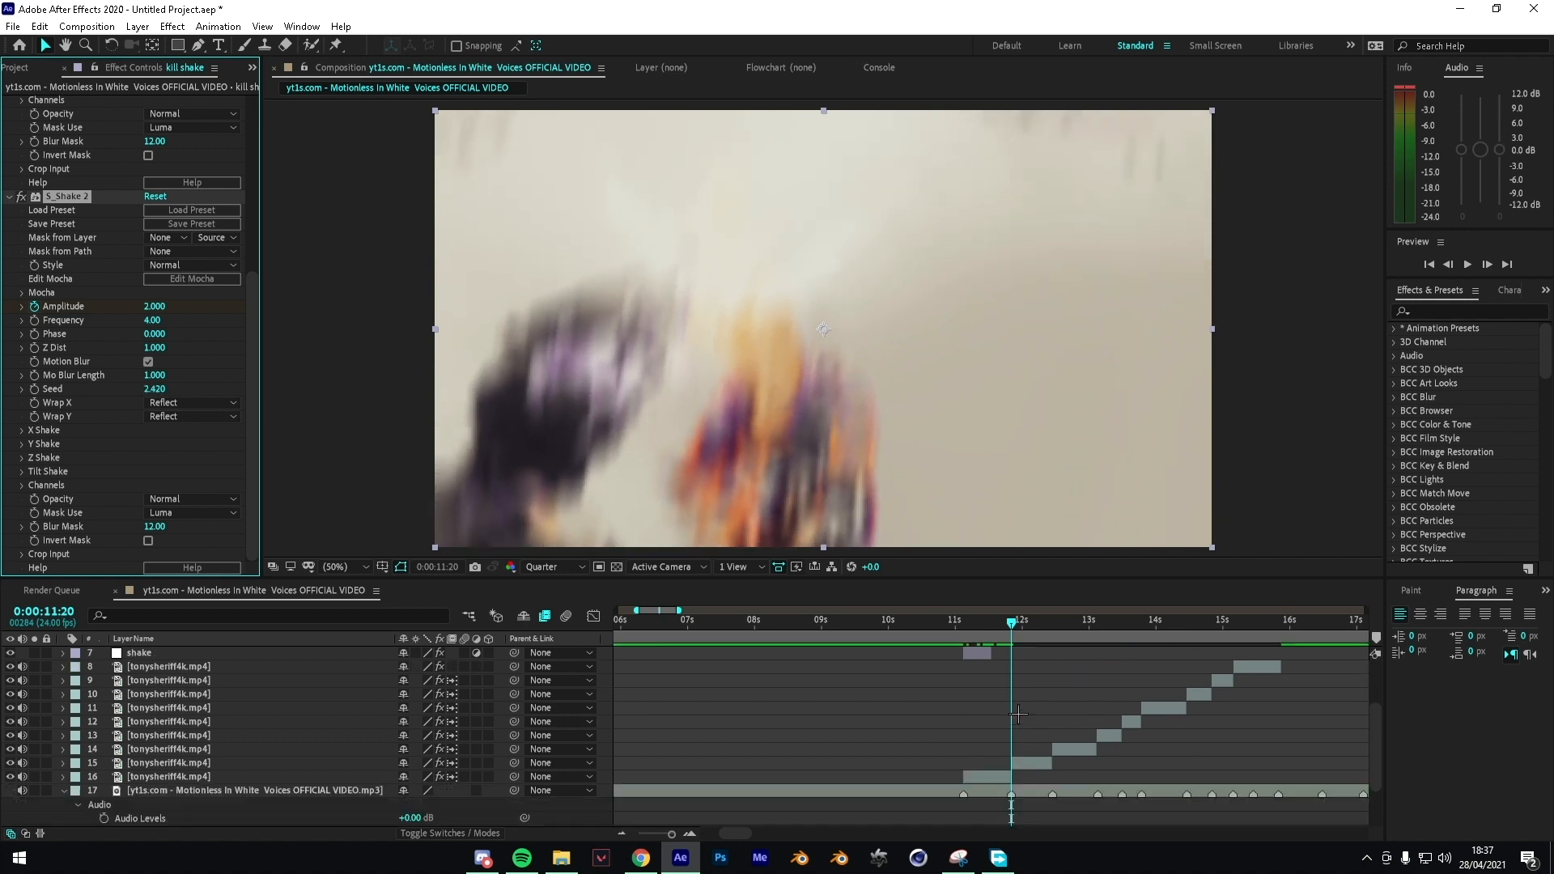
Step: Duplicate the kill shake layer and move the copy to start at 0:00:13:12
scroll(1046, 688, "up", 1)
left_click_drag(1019, 628, 1135, 620)
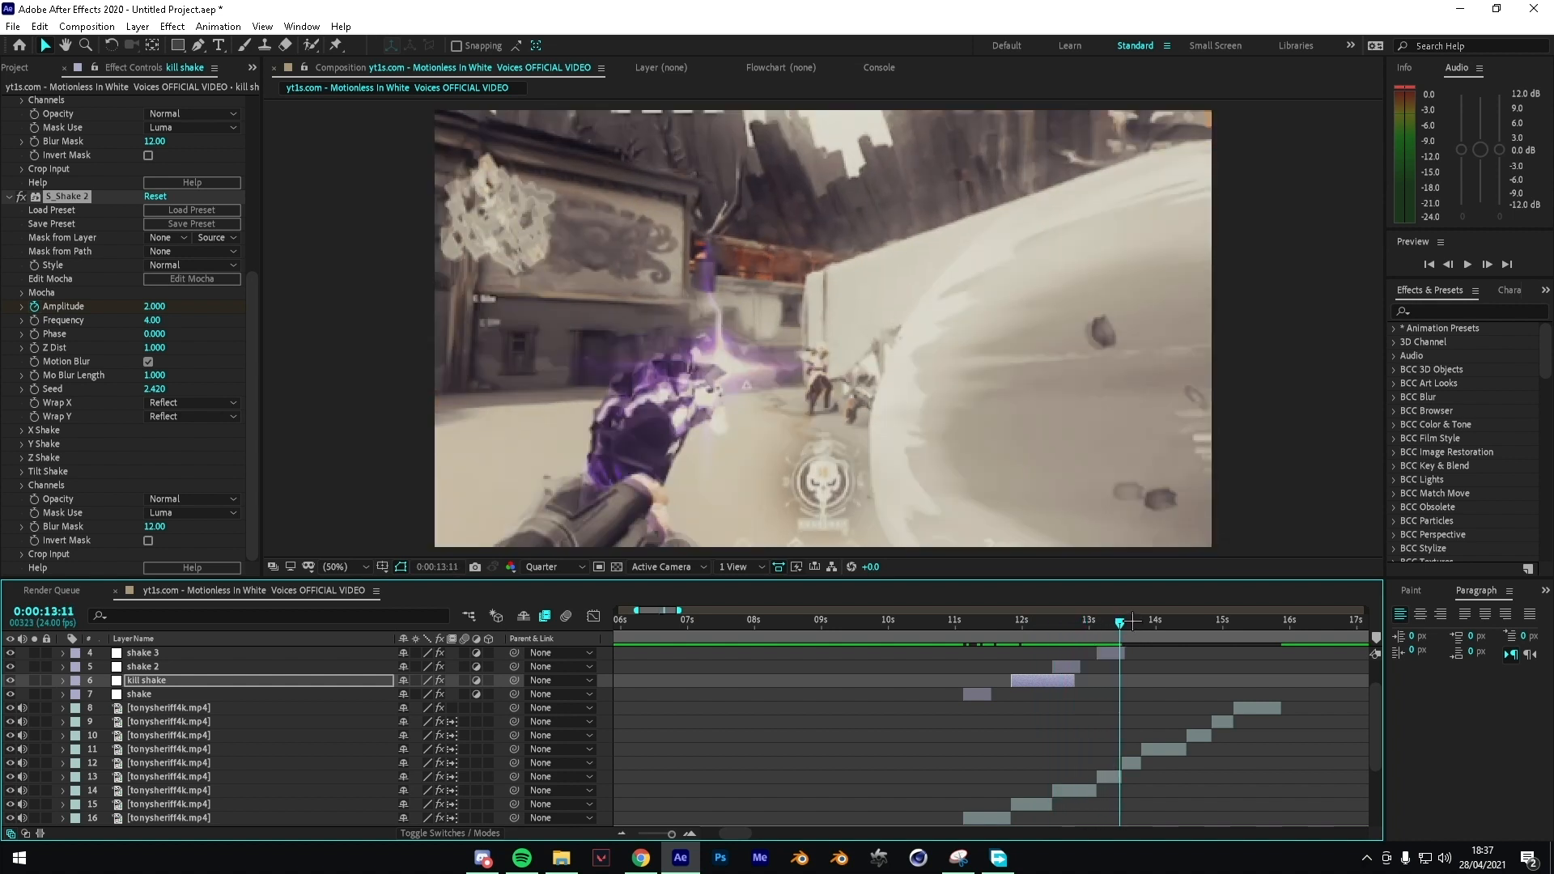
scroll(1138, 715, "up", 3)
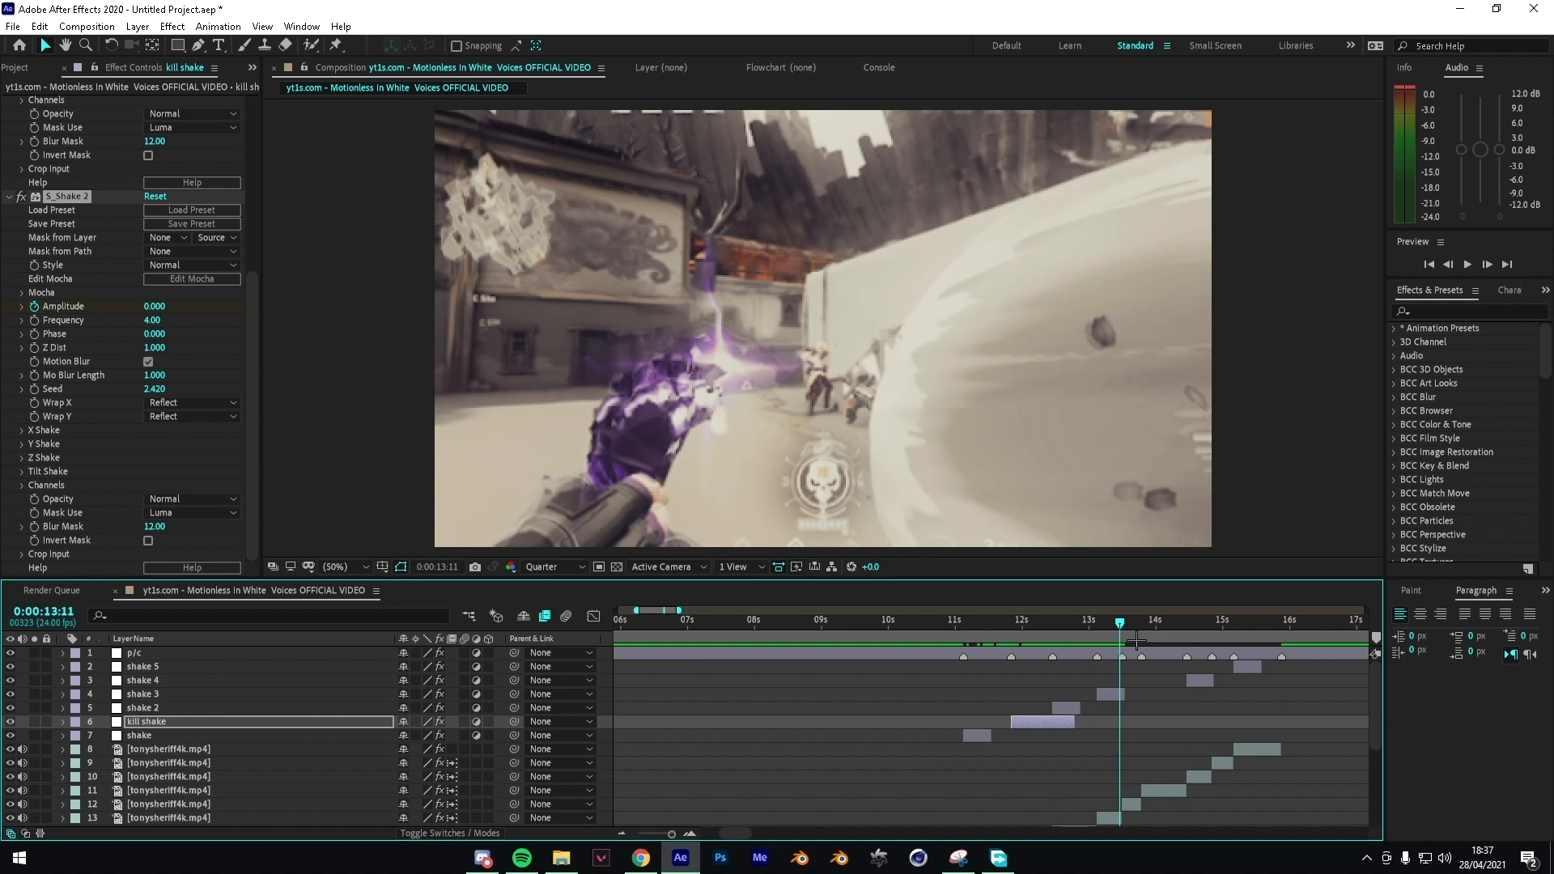
key("Page_Down")
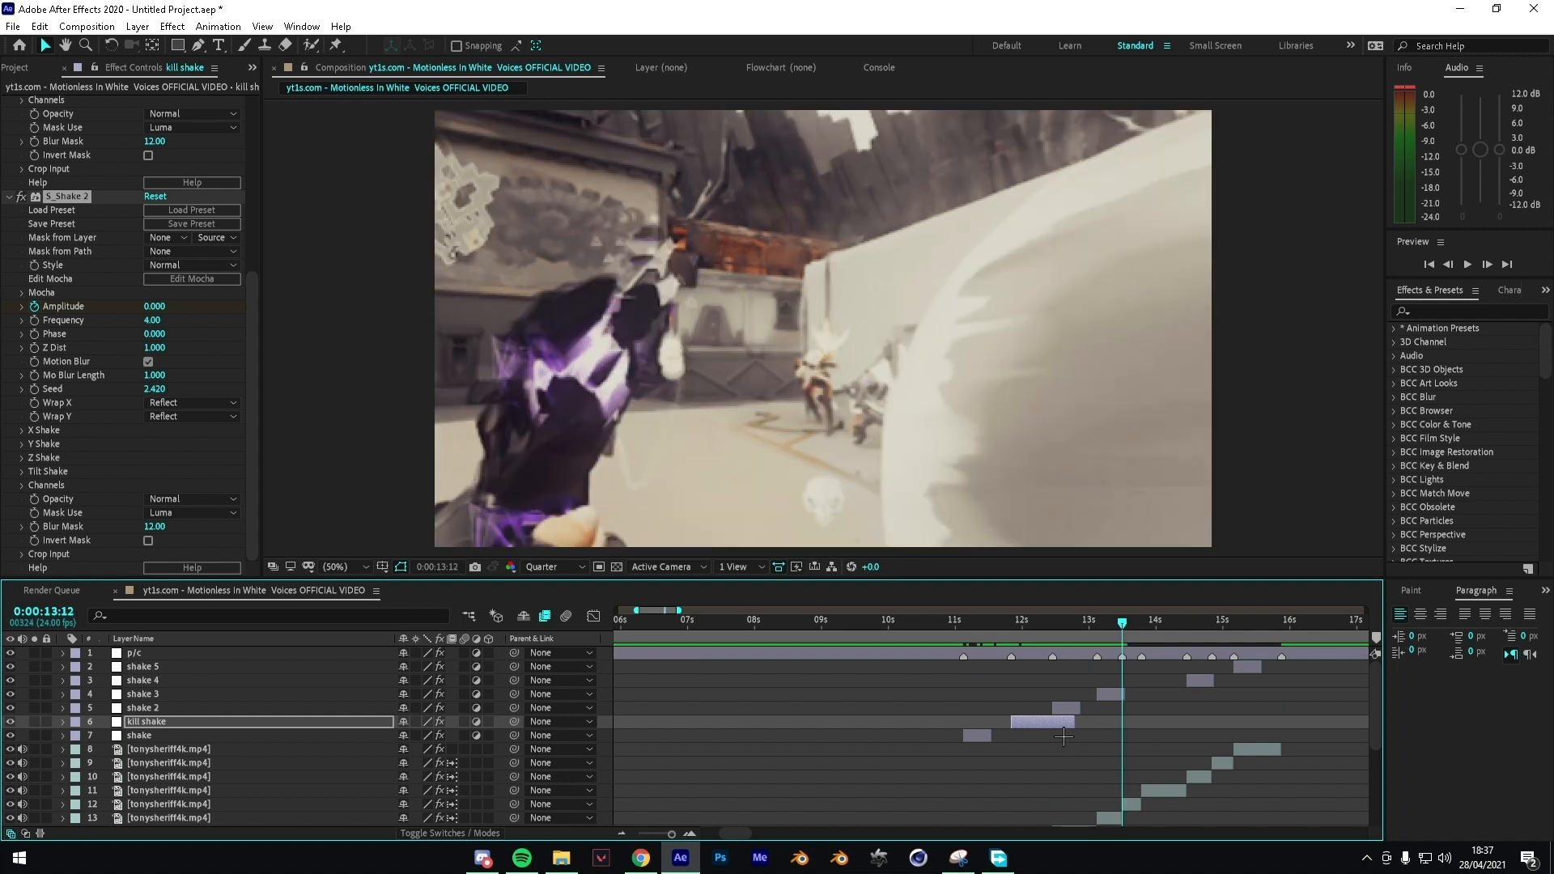
key("ctrl+d")
left_click_drag(1066, 722, 1175, 722)
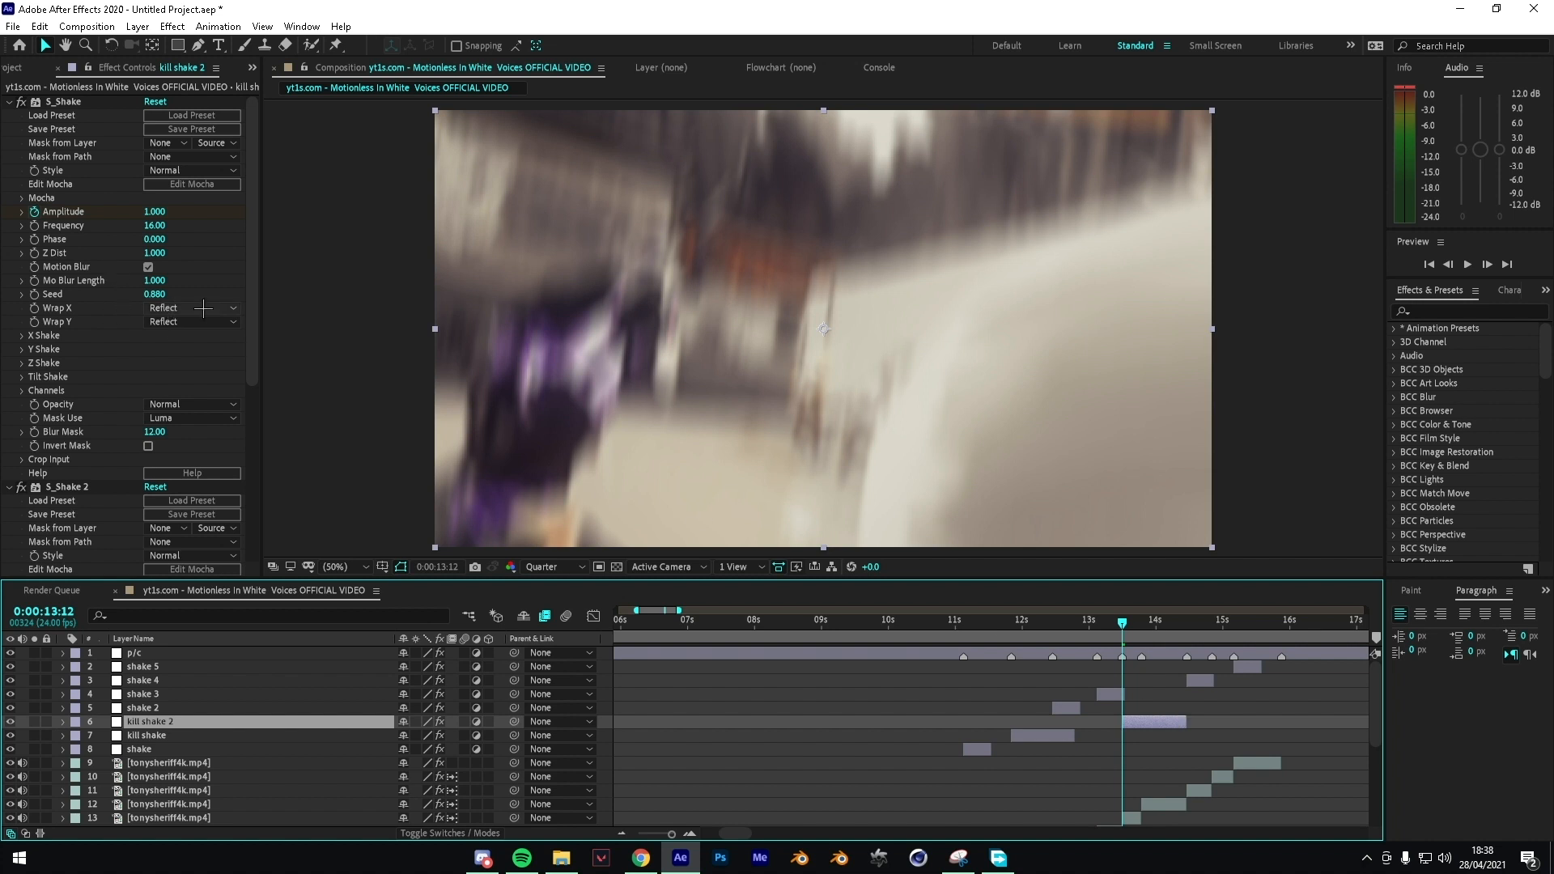
scroll(194, 355, "down", 5)
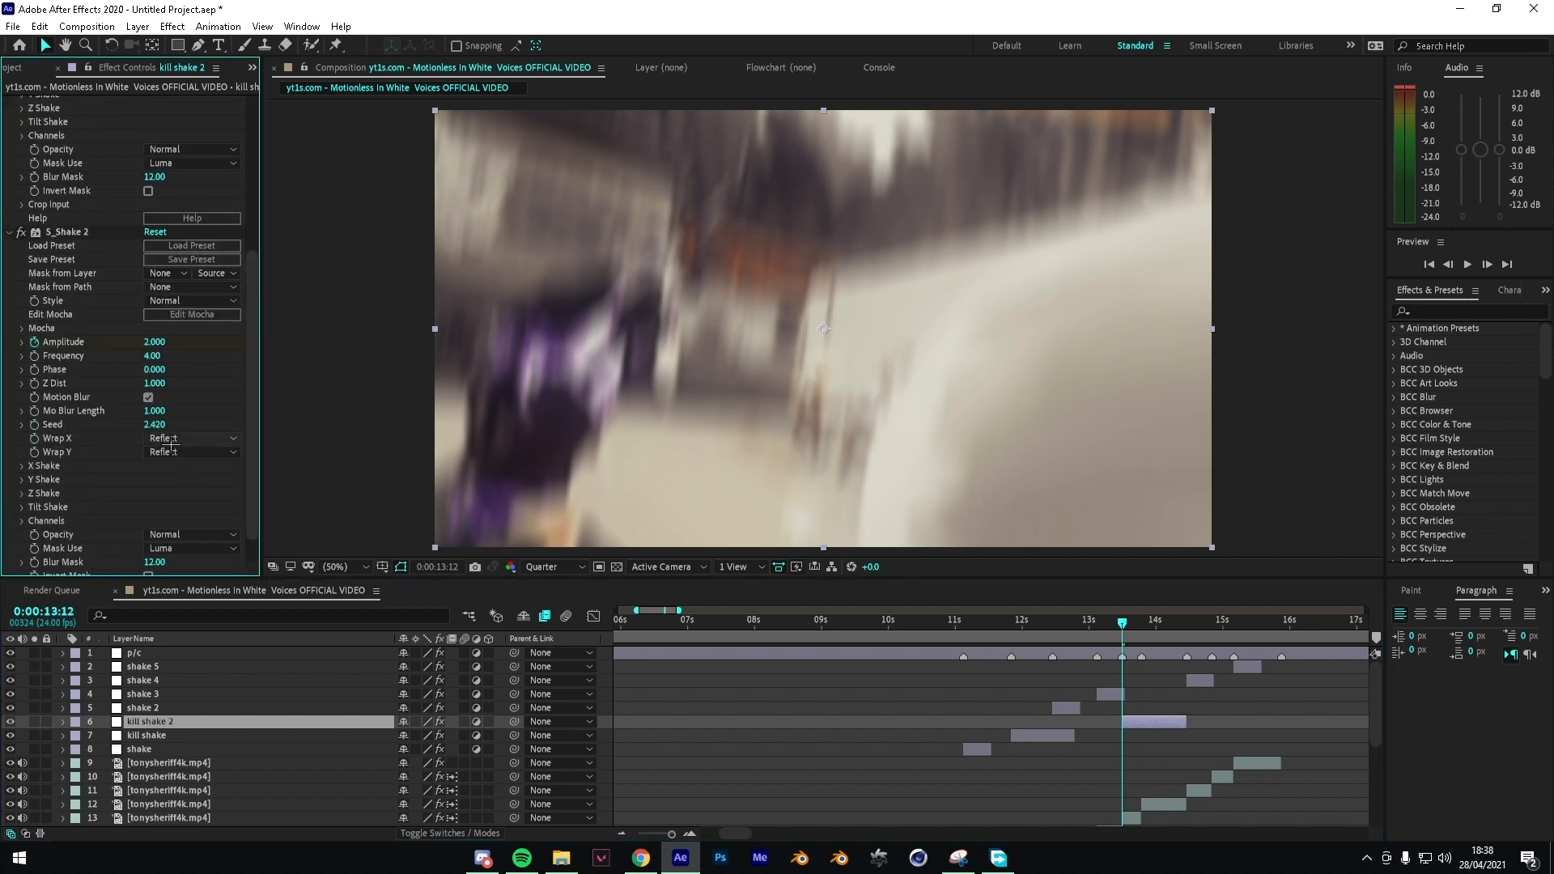
left_click_drag(155, 425, 326, 423)
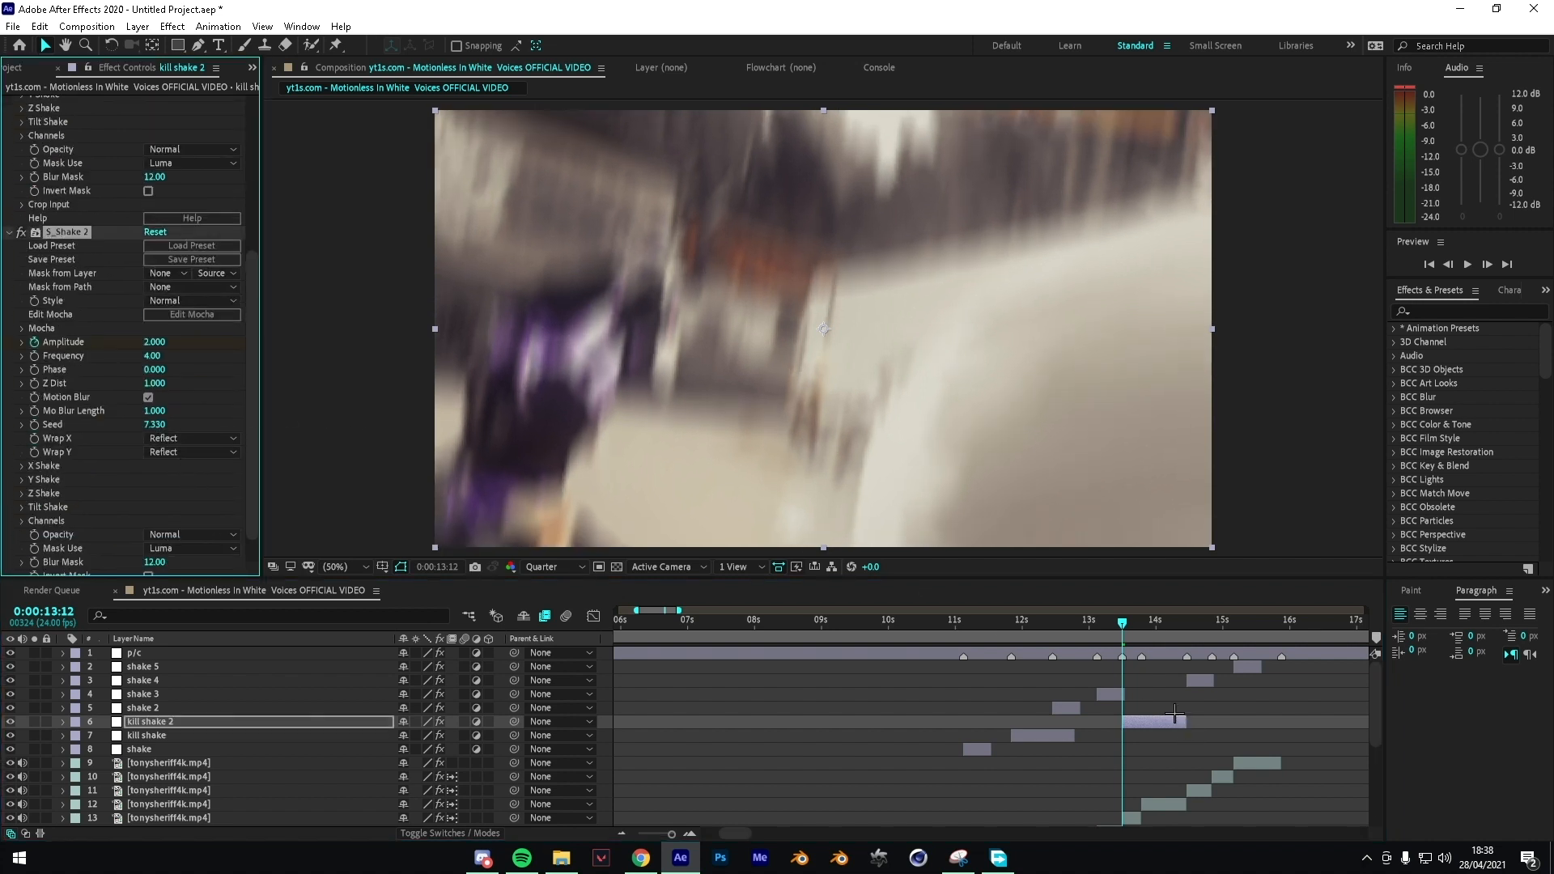
left_click(1174, 716)
left_click(1190, 759)
key("ctrl+z")
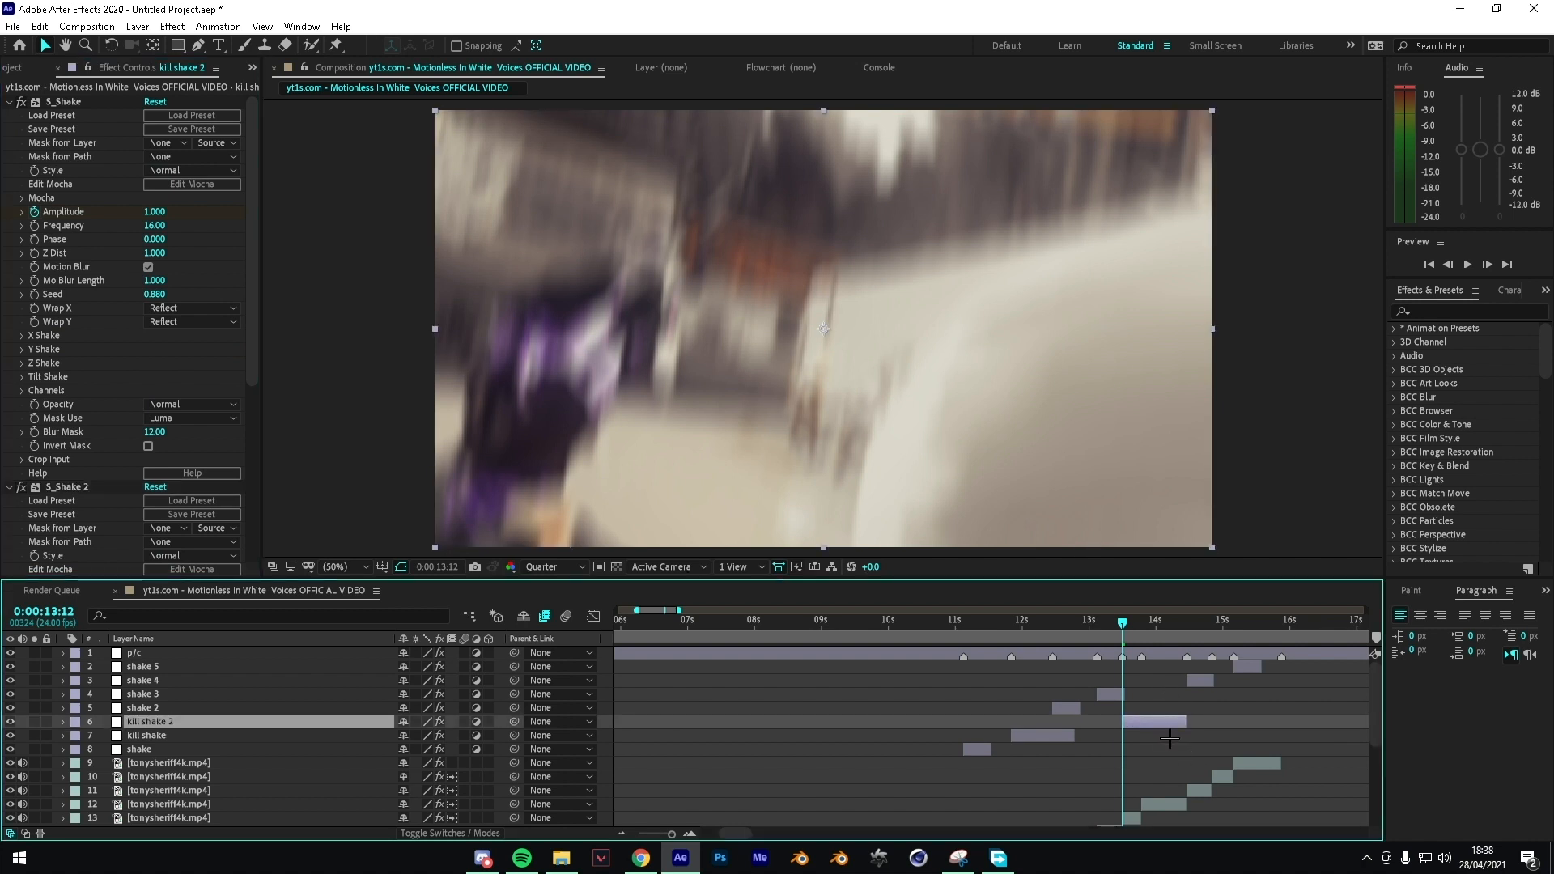
key("ctrl+z")
key("ctrl+z")
scroll(226, 404, "down", 6)
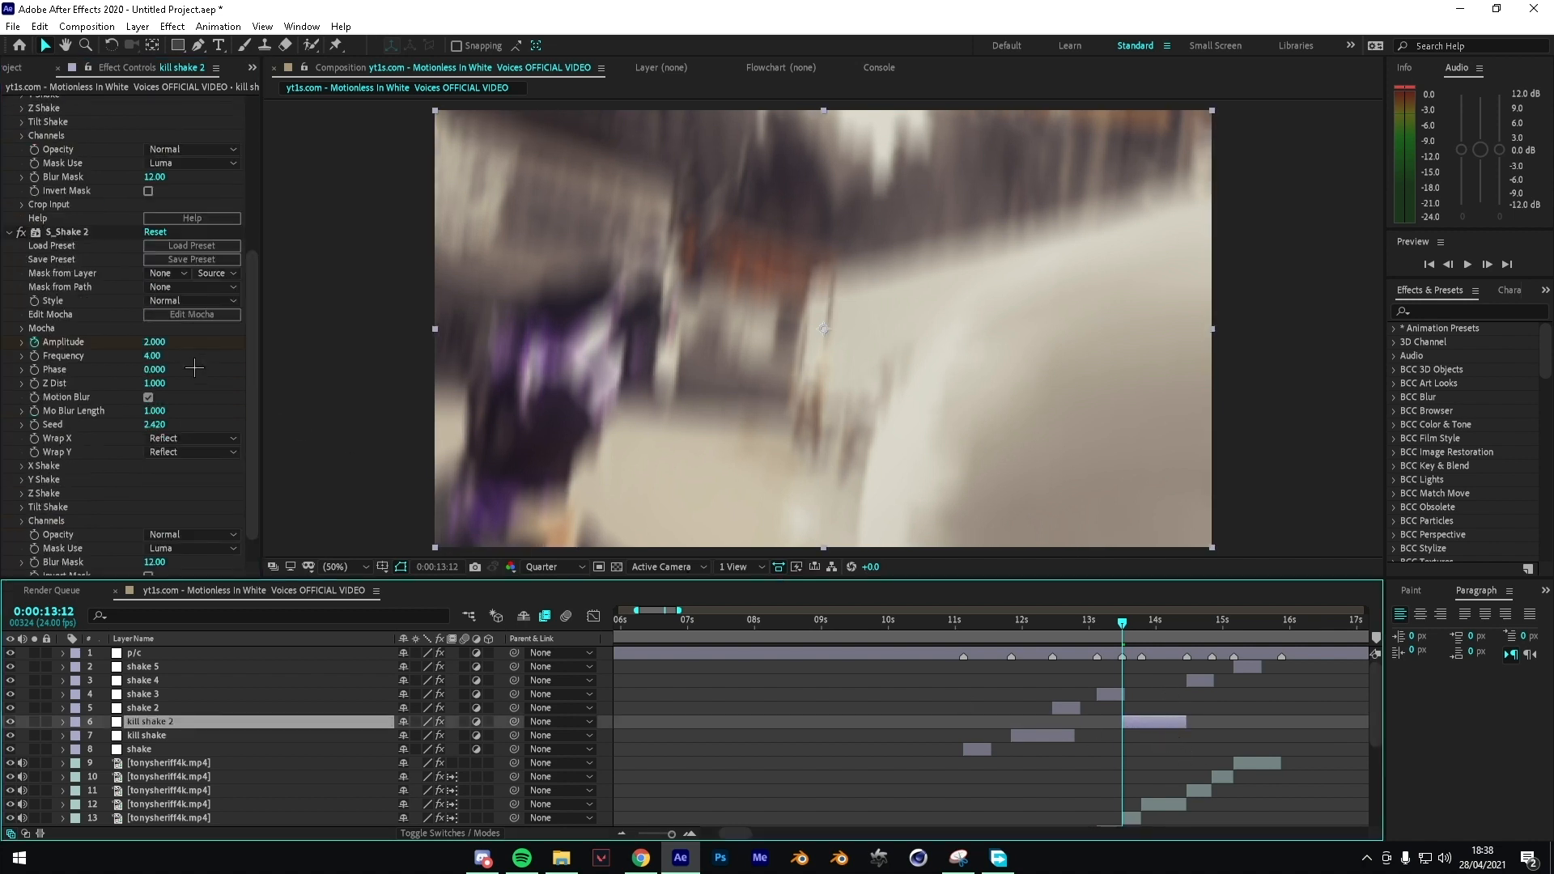
Step: Duplicate kill shake 2 further along the timeline and set the S_Shake 2 Seed of kill shake 2 to 7.140
key("ctrl+d")
left_click_drag(1164, 722, 1222, 723)
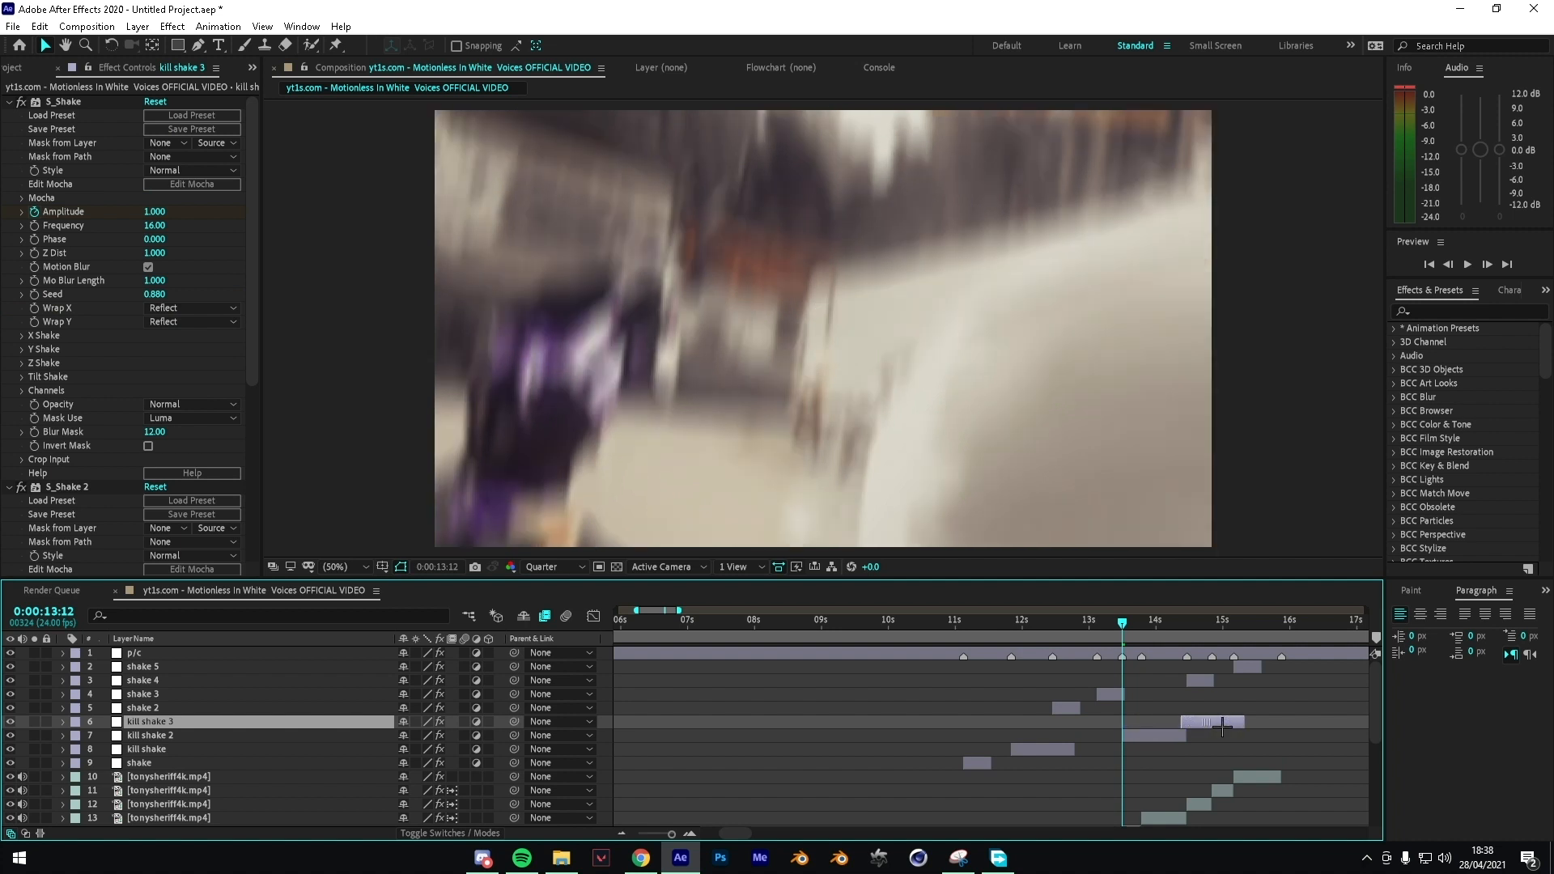
left_click(1140, 736)
scroll(104, 340, "down", 5)
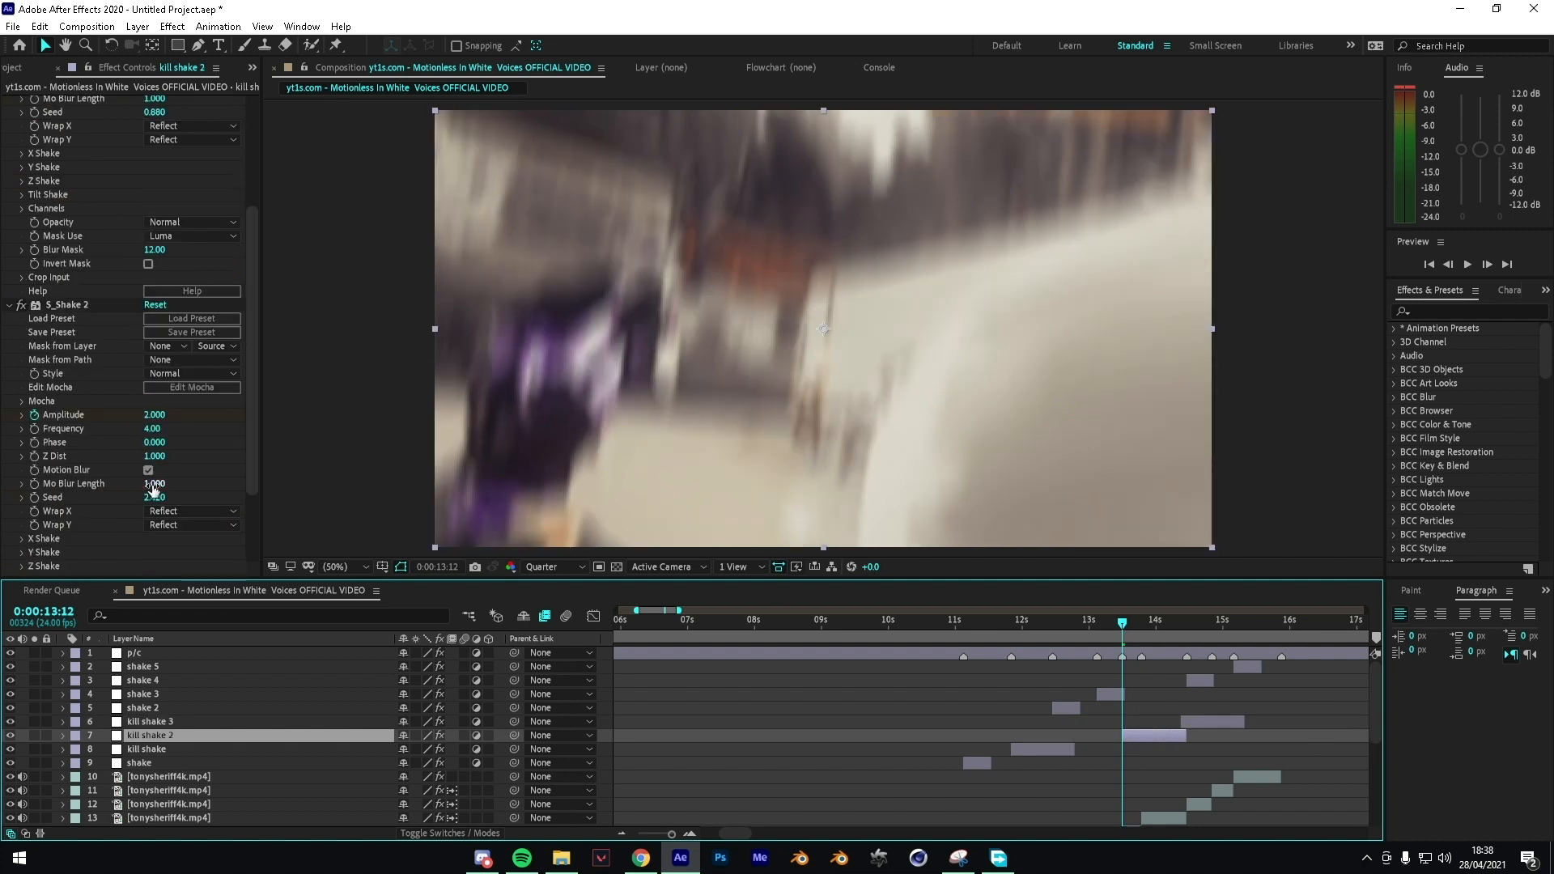
left_click_drag(153, 497, 203, 496)
scroll(1195, 718, "down", 1)
Step: Move kill shake 3 to start at the clip cut at 0:00:13:19
key("space")
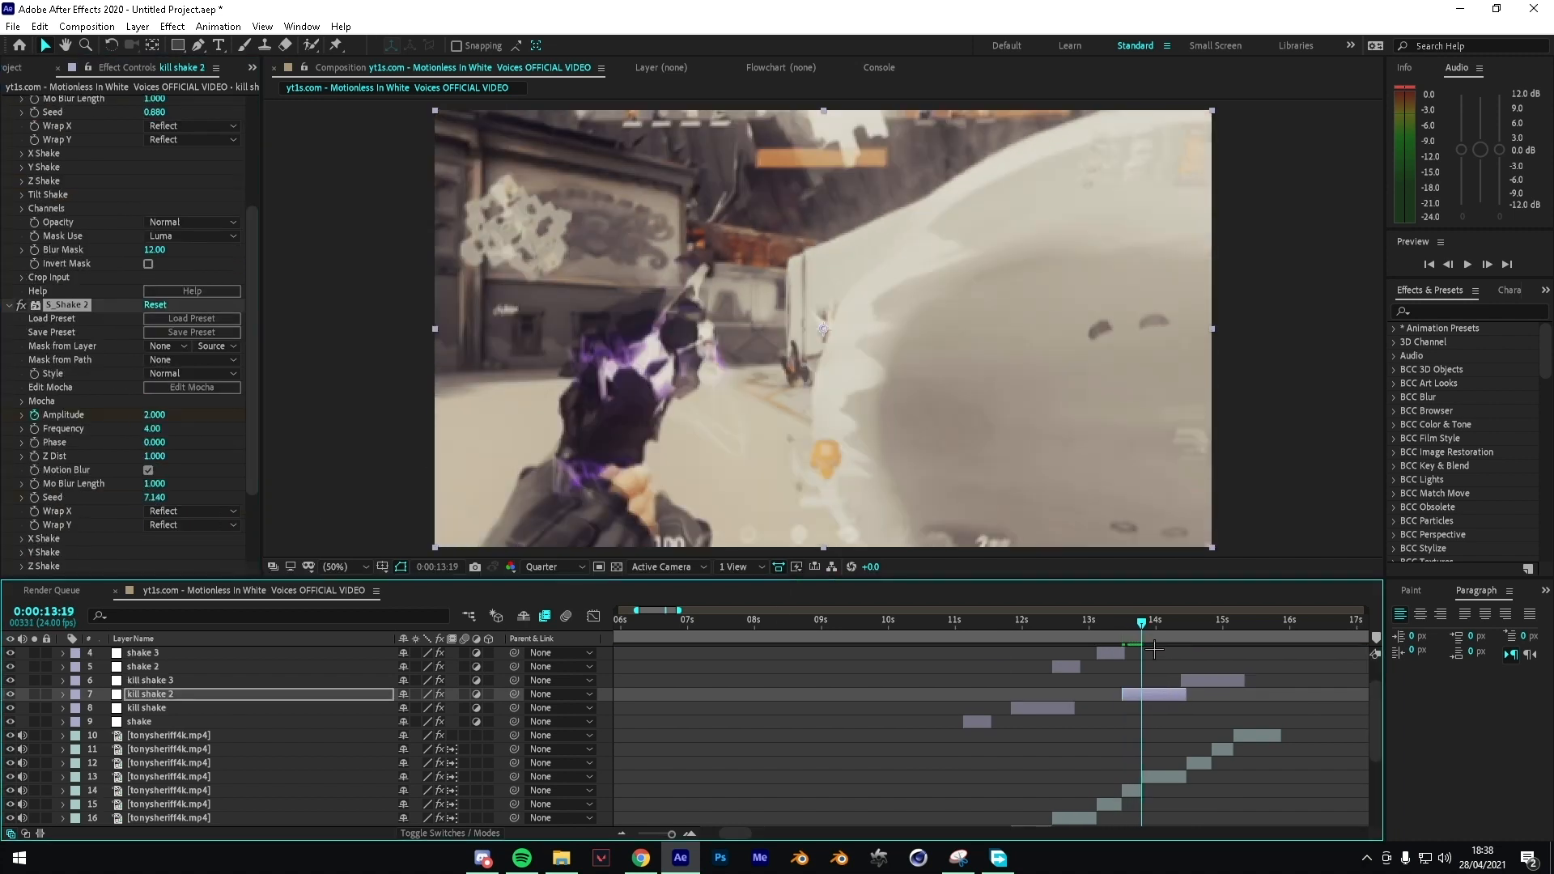
double_click(1212, 687)
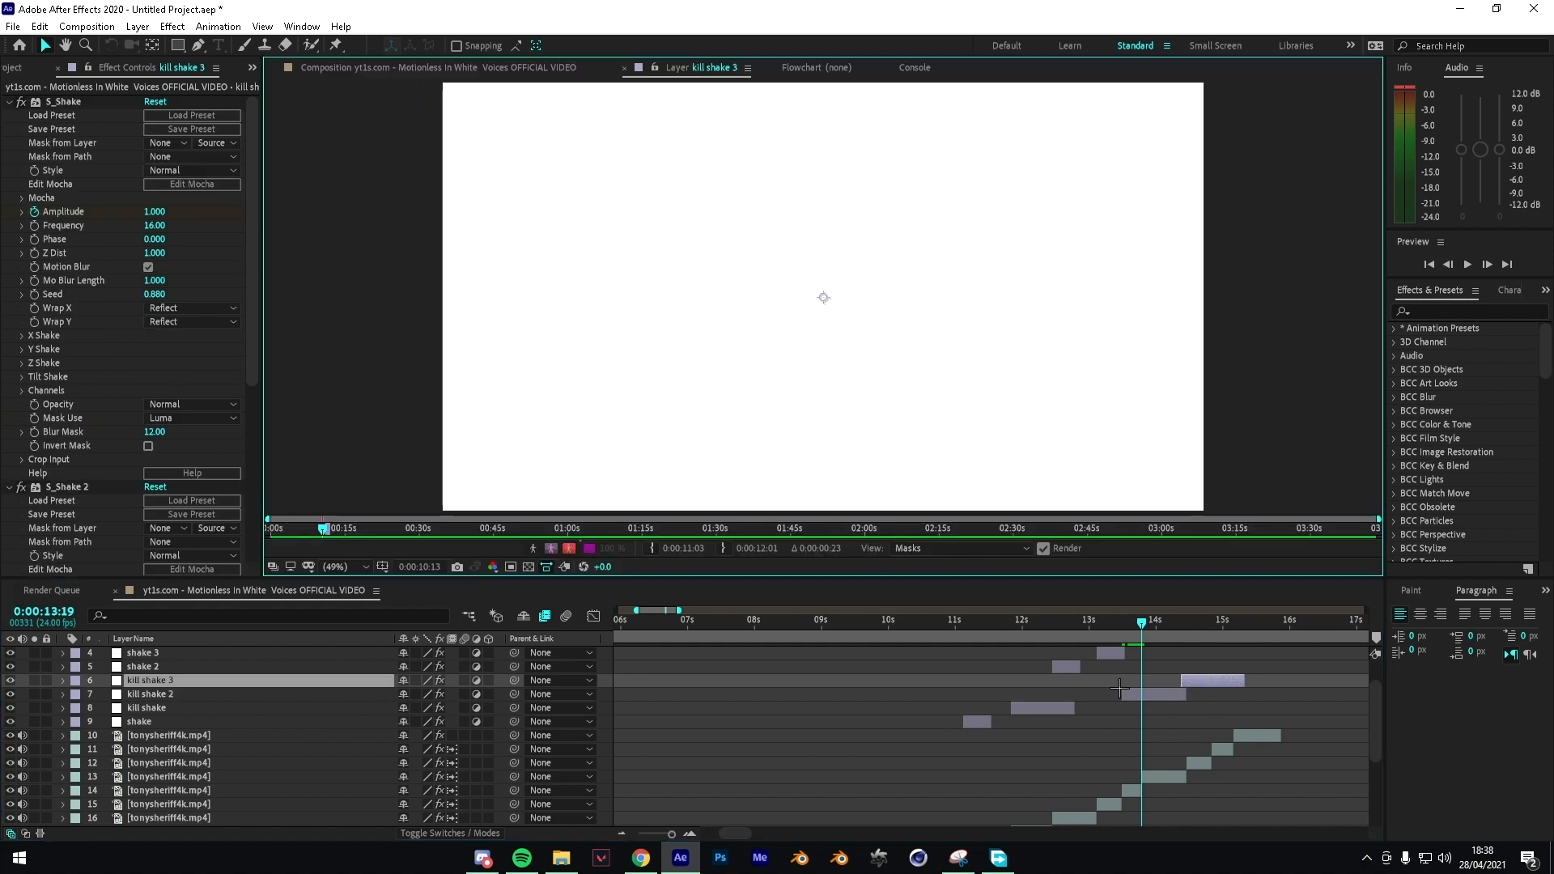
left_click(364, 69)
left_click_drag(1204, 688, 1178, 693)
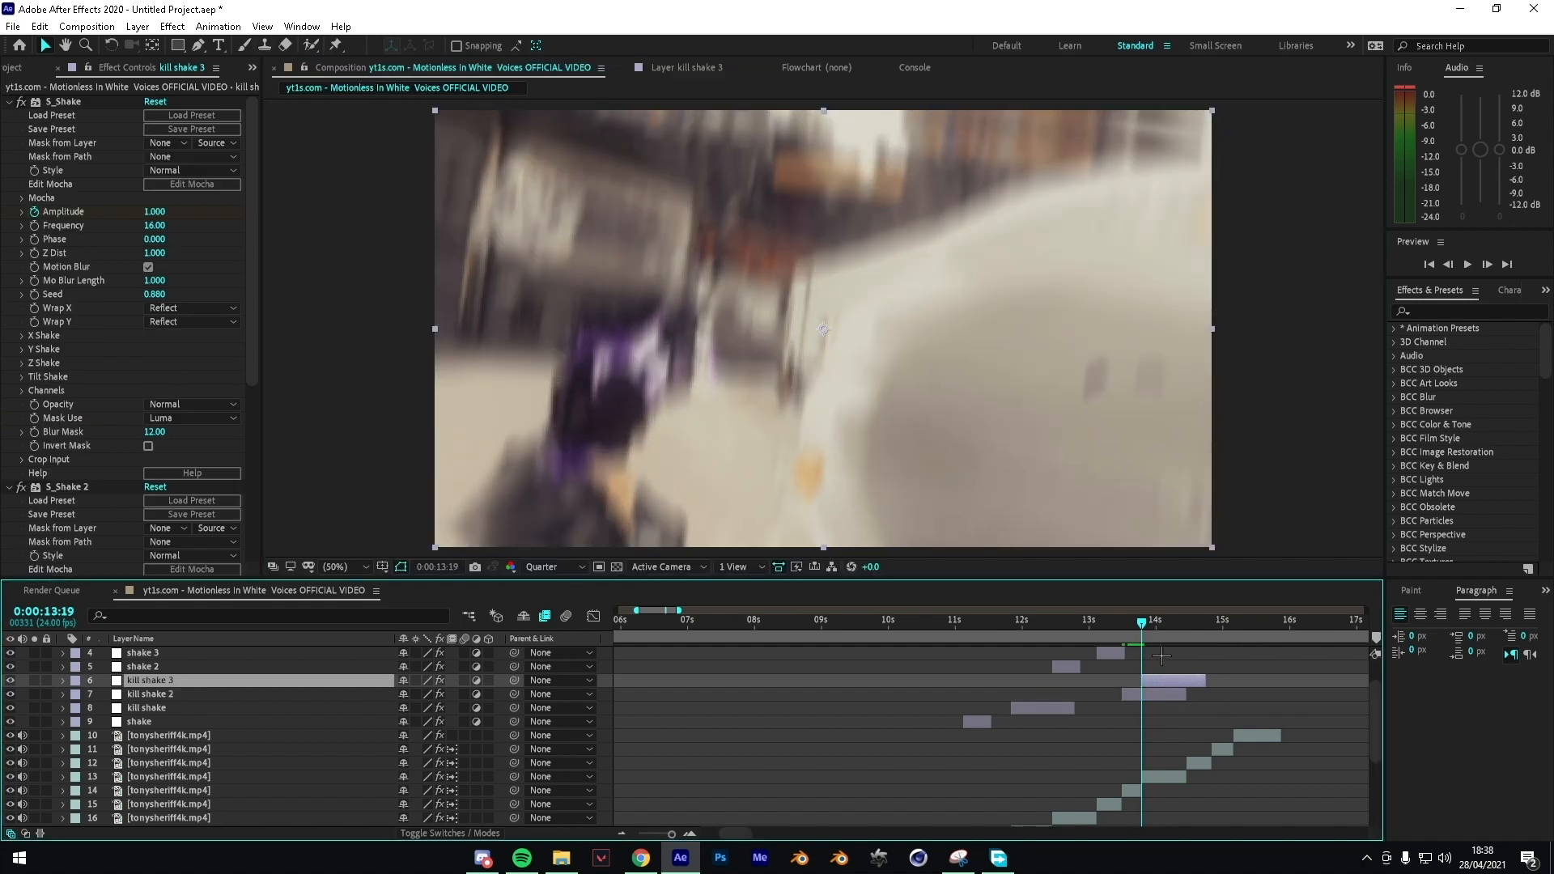
Step: Step through the frames before 0:00:13:19 to examine the transition into kill shake 3
scroll(1162, 656, "up", 1)
key("Page_Up")
key("Page_Up")
key("Page_Up")
key("Page_Up")
key("Page_Up")
key("Page_Up")
key("Page_Up")
key("Page_Down")
key("Page_Down")
key("Page_Down")
key("Page_Down")
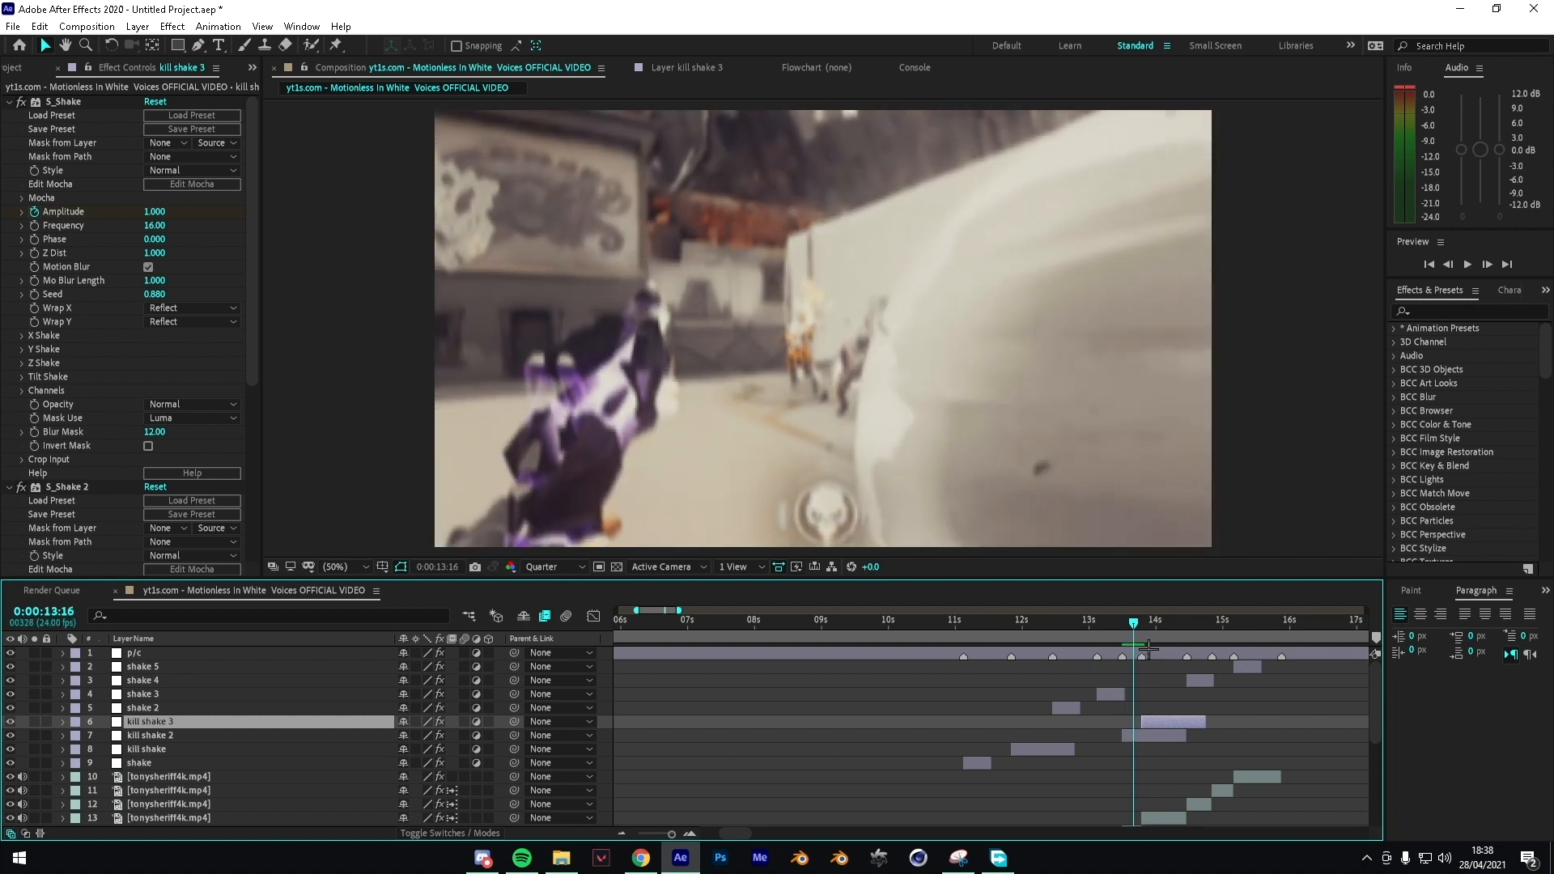
Step: Duplicate kill shake 3 so the copy starts at 0:00:14:20 and set the copy's S_Shake 2 Seed to 3.090
left_click_drag(1148, 647, 1212, 639)
key("ctrl+d")
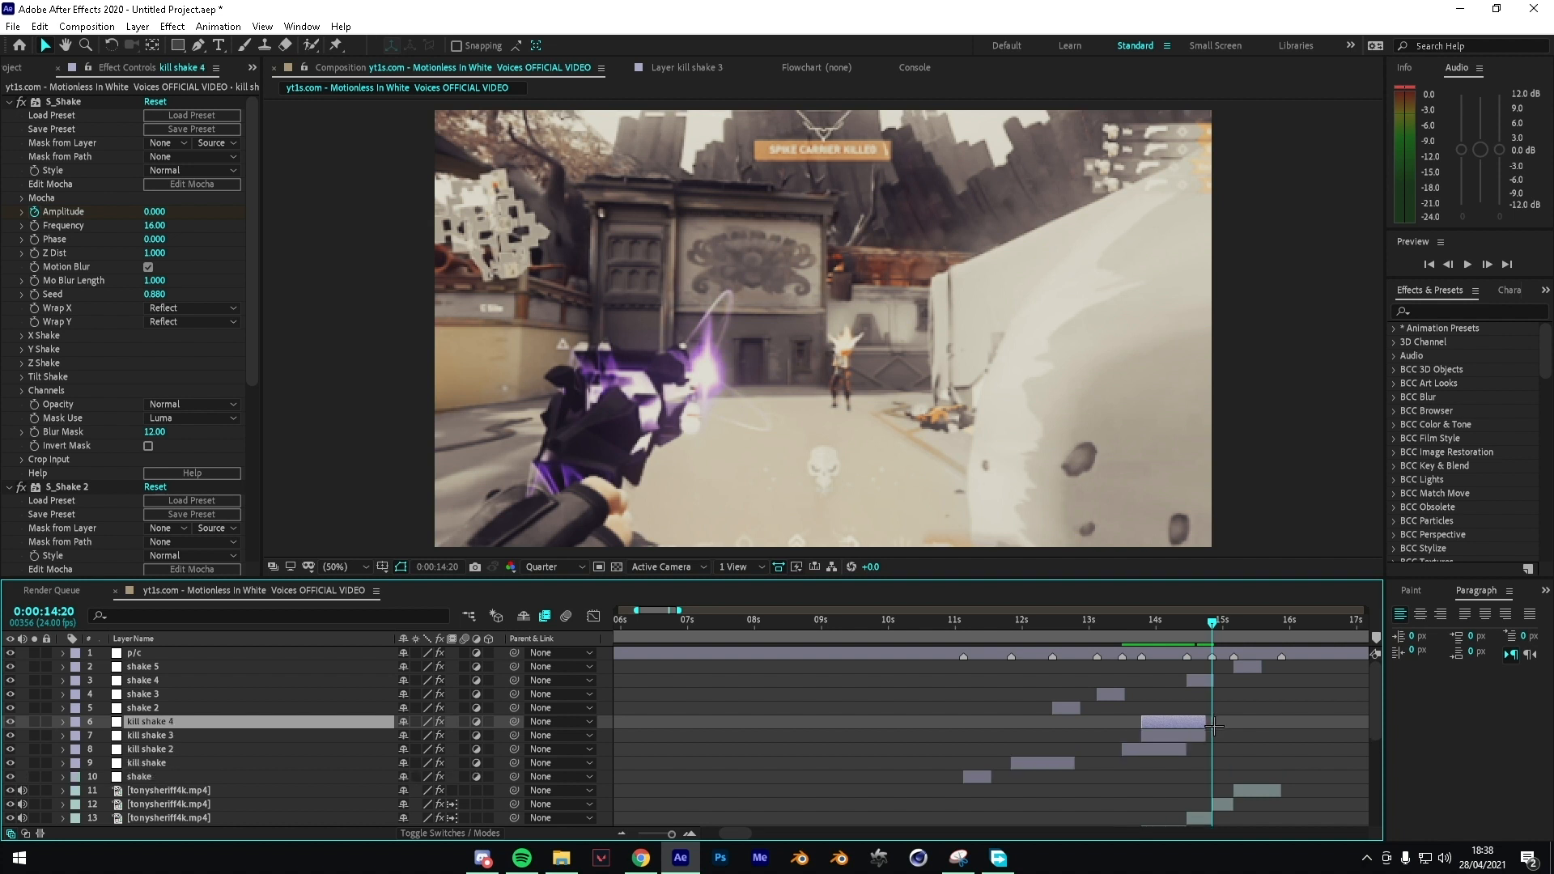
left_click_drag(1190, 723, 1262, 729)
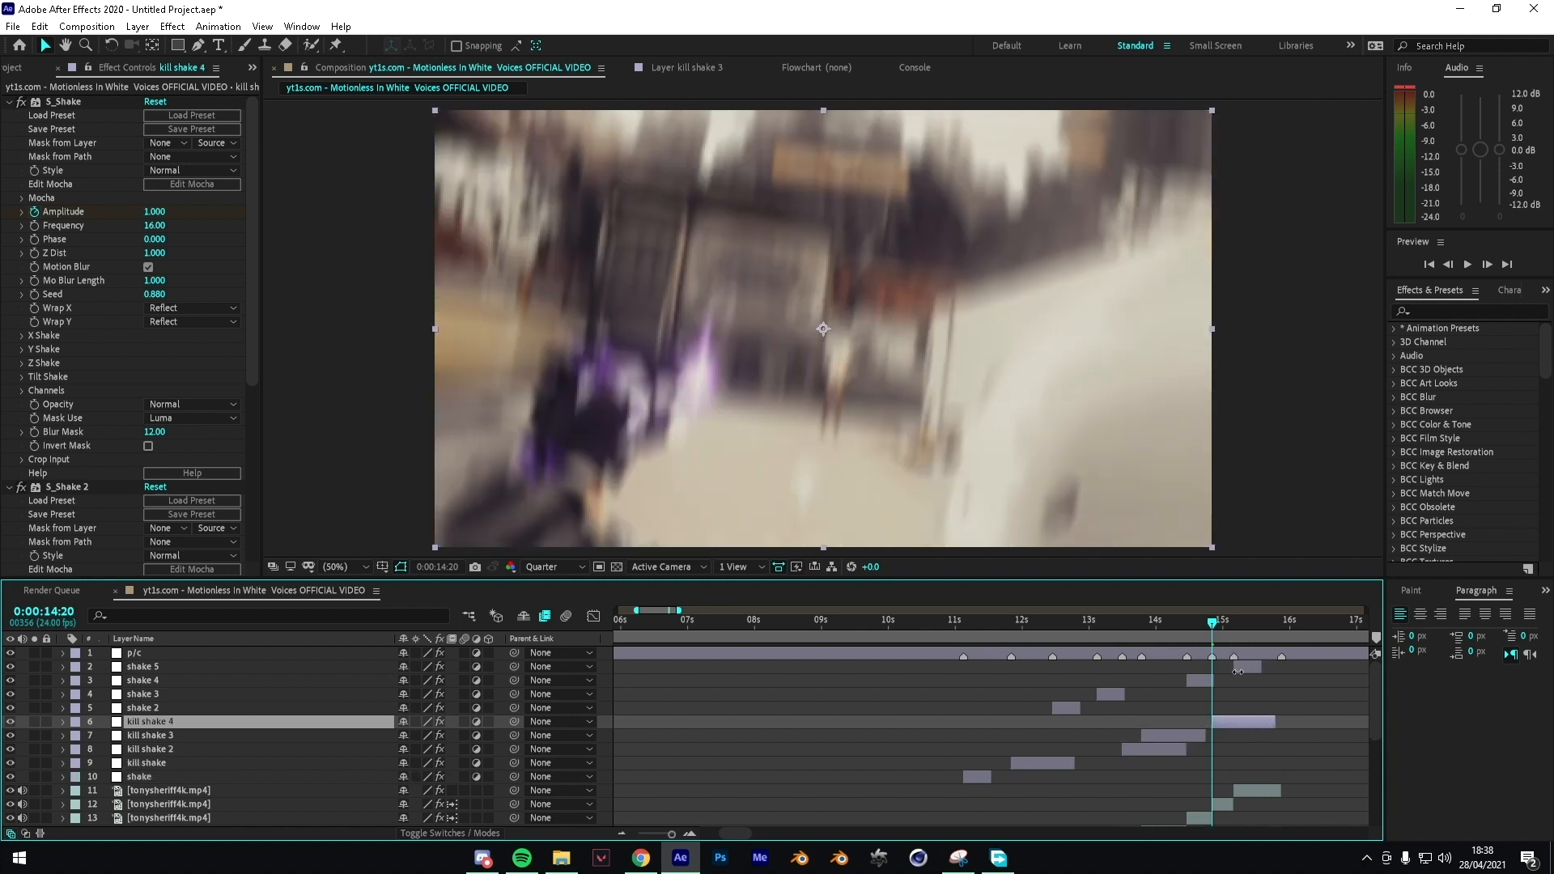
mouse_move(1220, 637)
left_mouse_down()
mouse_move(1104, 645)
mouse_move(1213, 654)
left_mouse_up()
scroll(198, 446, "down", 6)
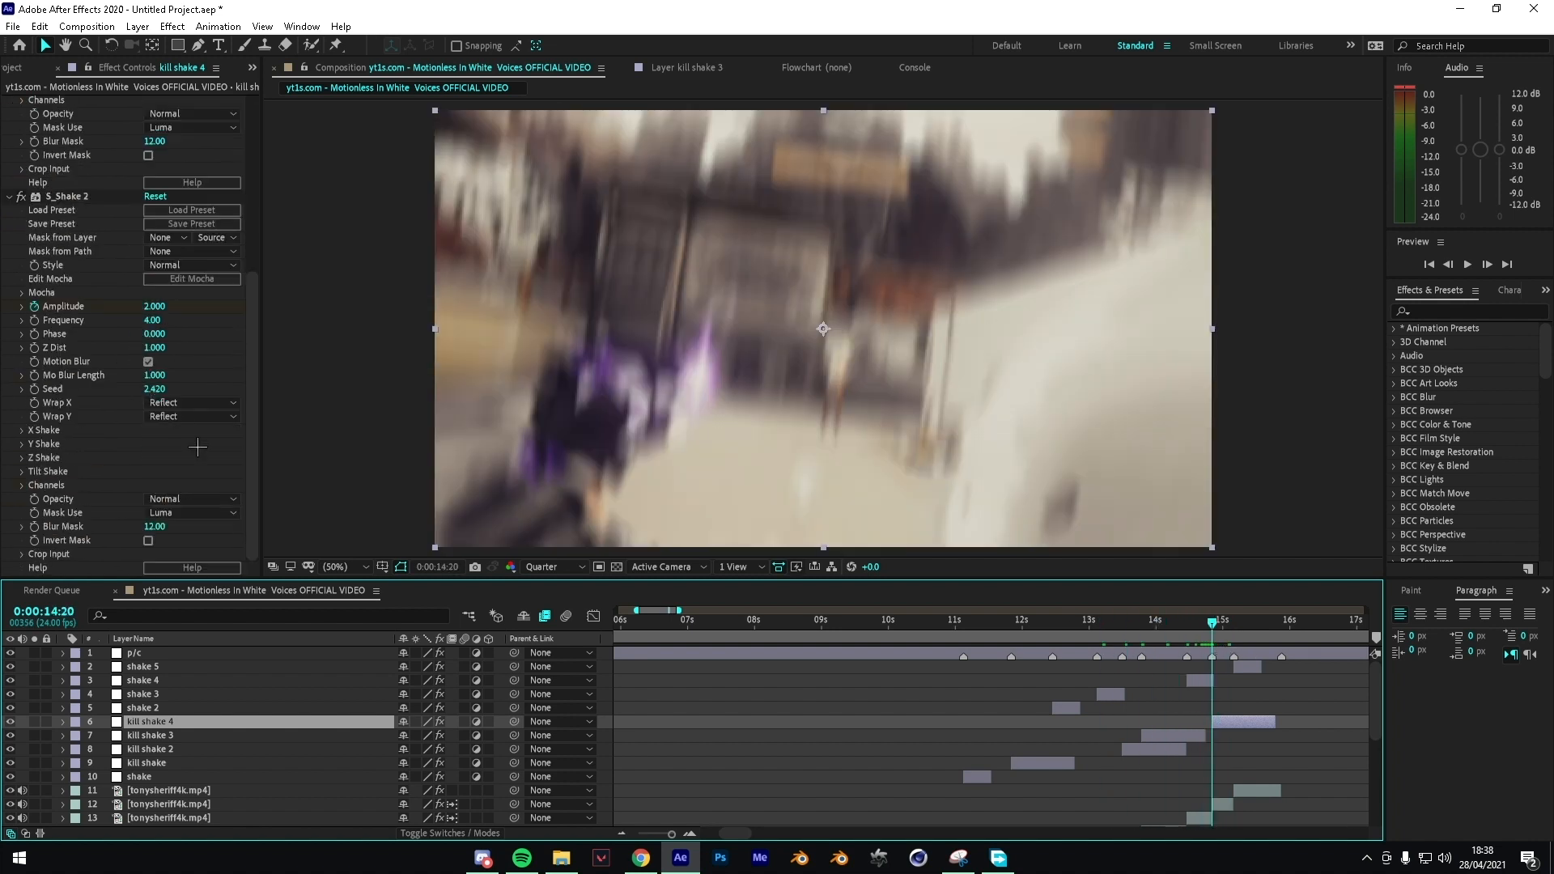
left_click_drag(159, 391, 191, 395)
Step: Play back the montage from 0:00:10:08, 0:00:11:19 and 0:00:13:00 to review the kill shakes on the cuts
scroll(1077, 688, "down", 2)
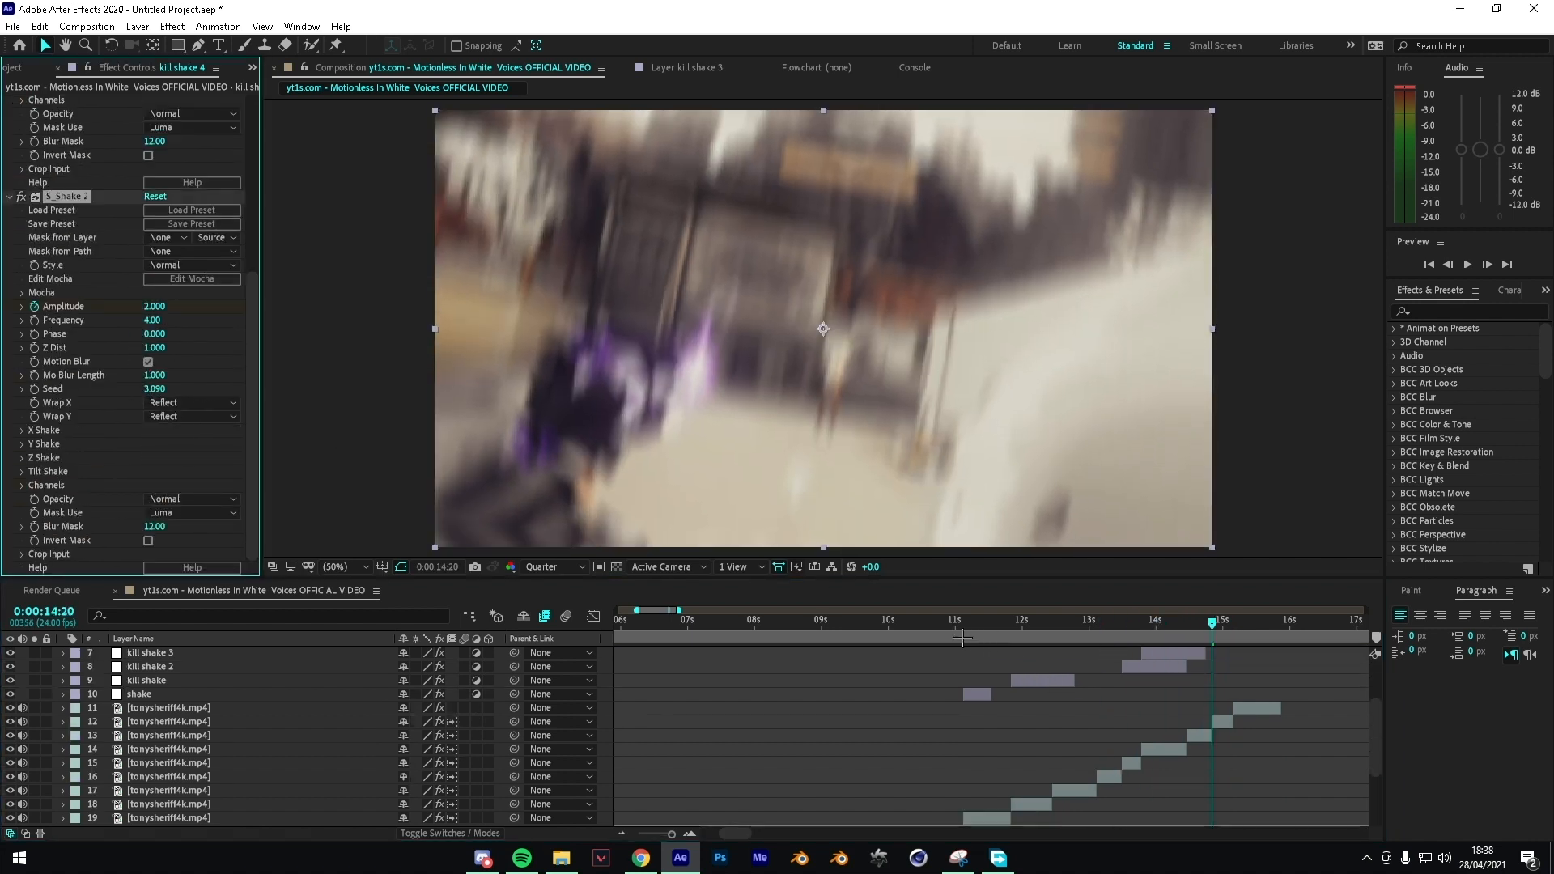
left_click(911, 634)
key("space")
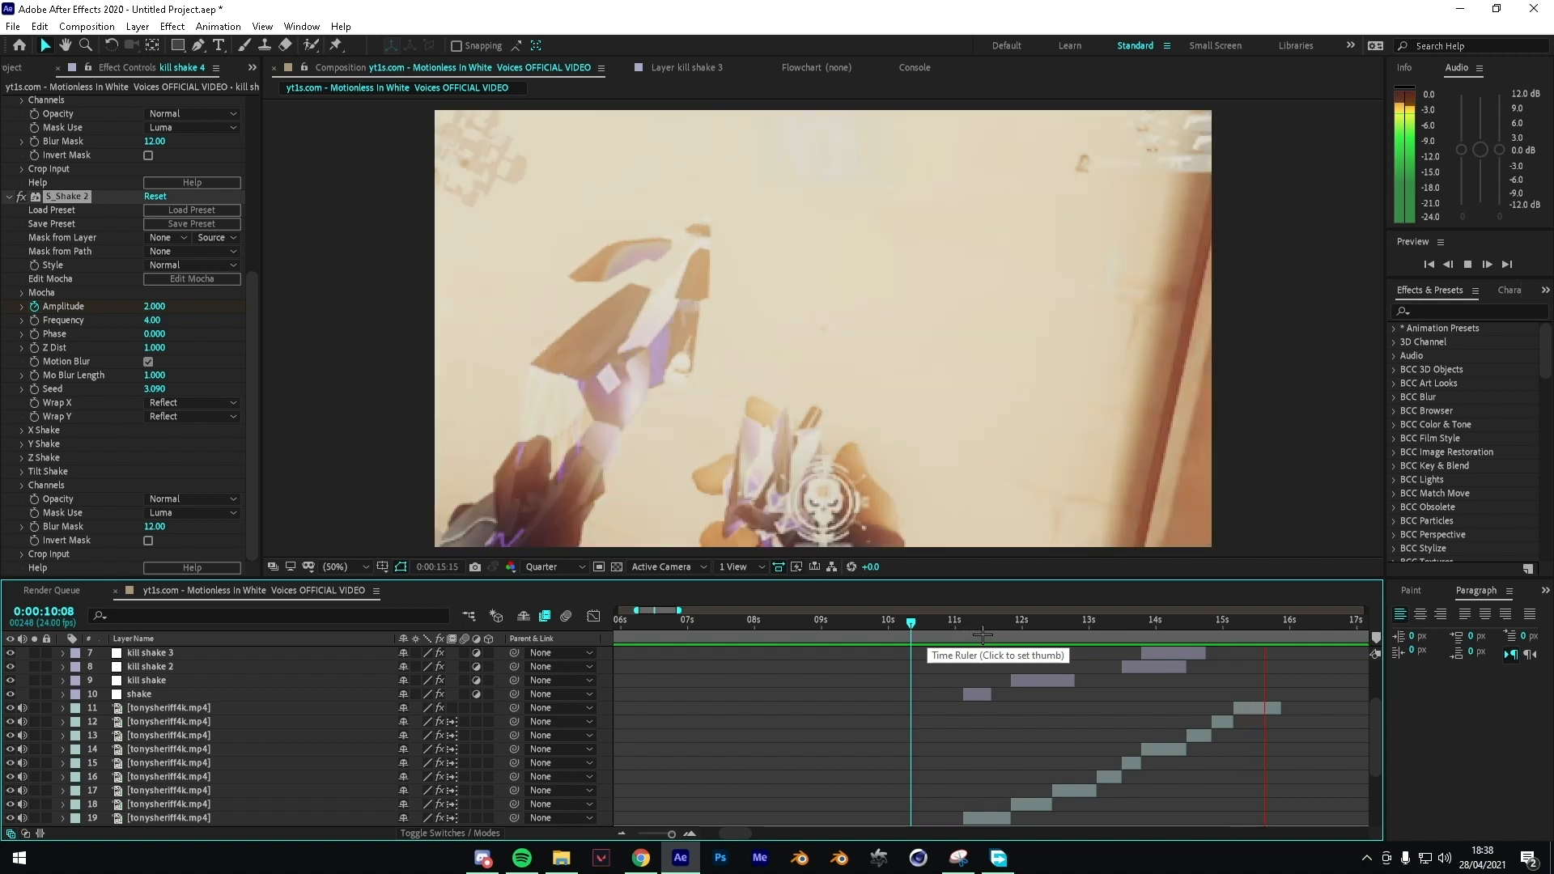
left_click(942, 623)
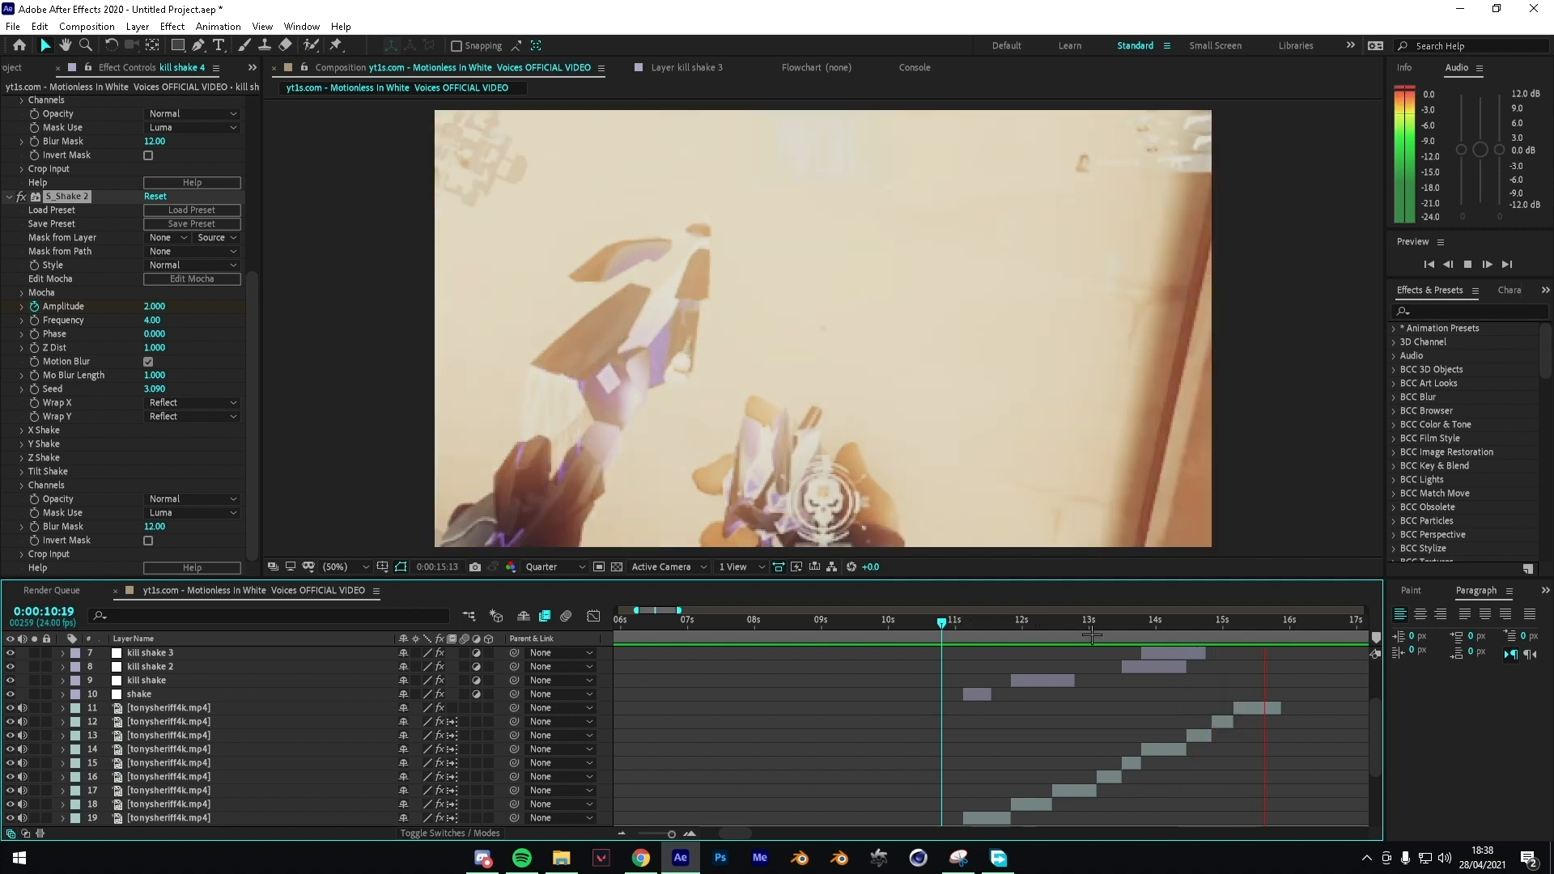
left_click_drag(1060, 625, 1020, 631)
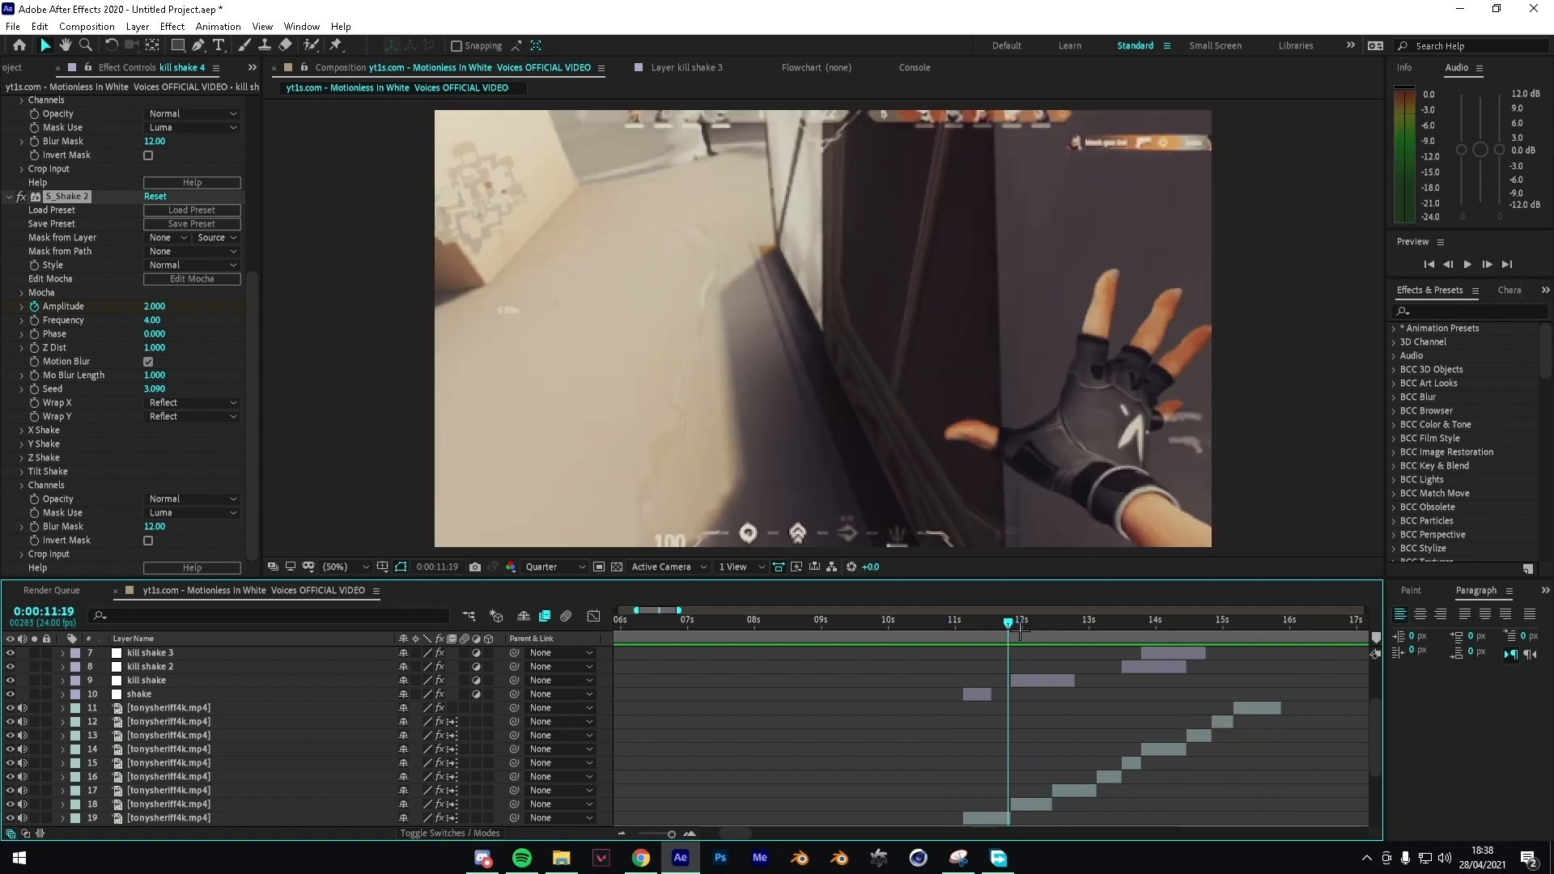
key("space")
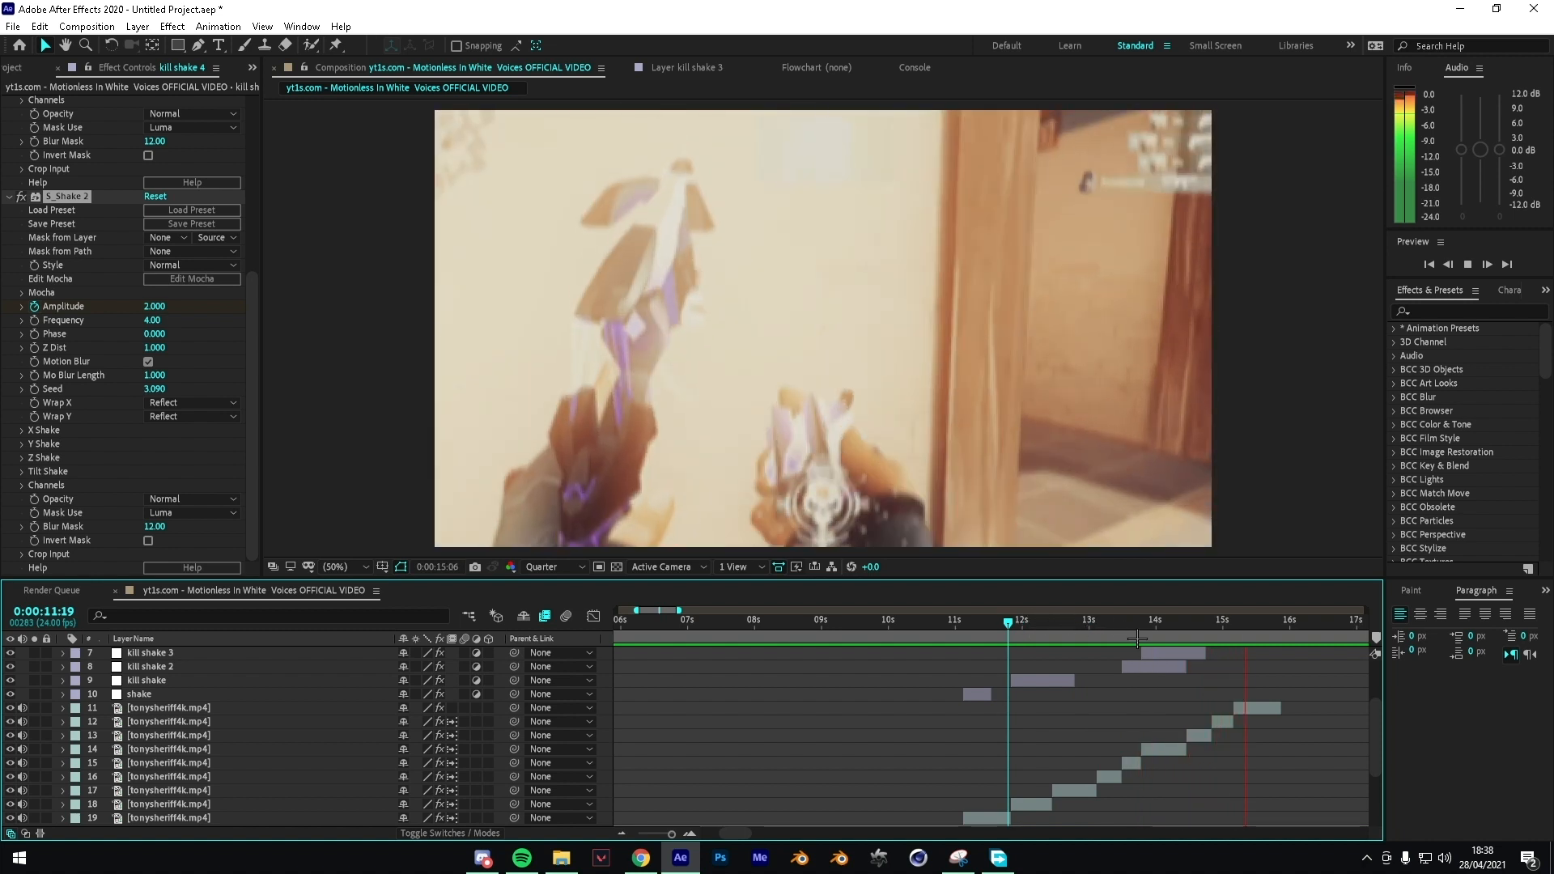
key("space")
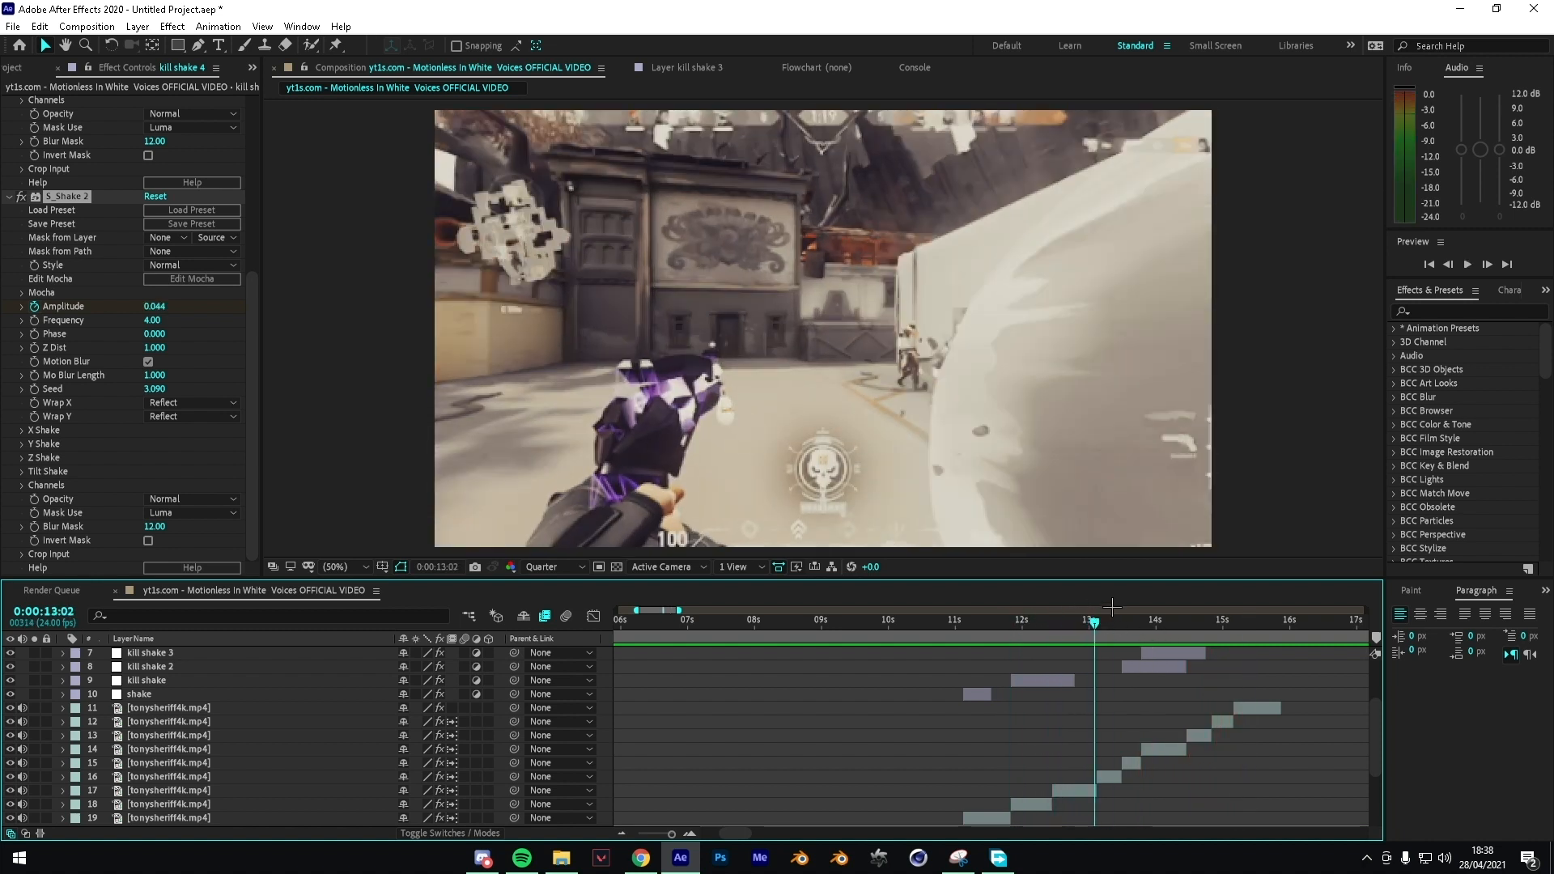
left_click_drag(1141, 605, 1159, 608)
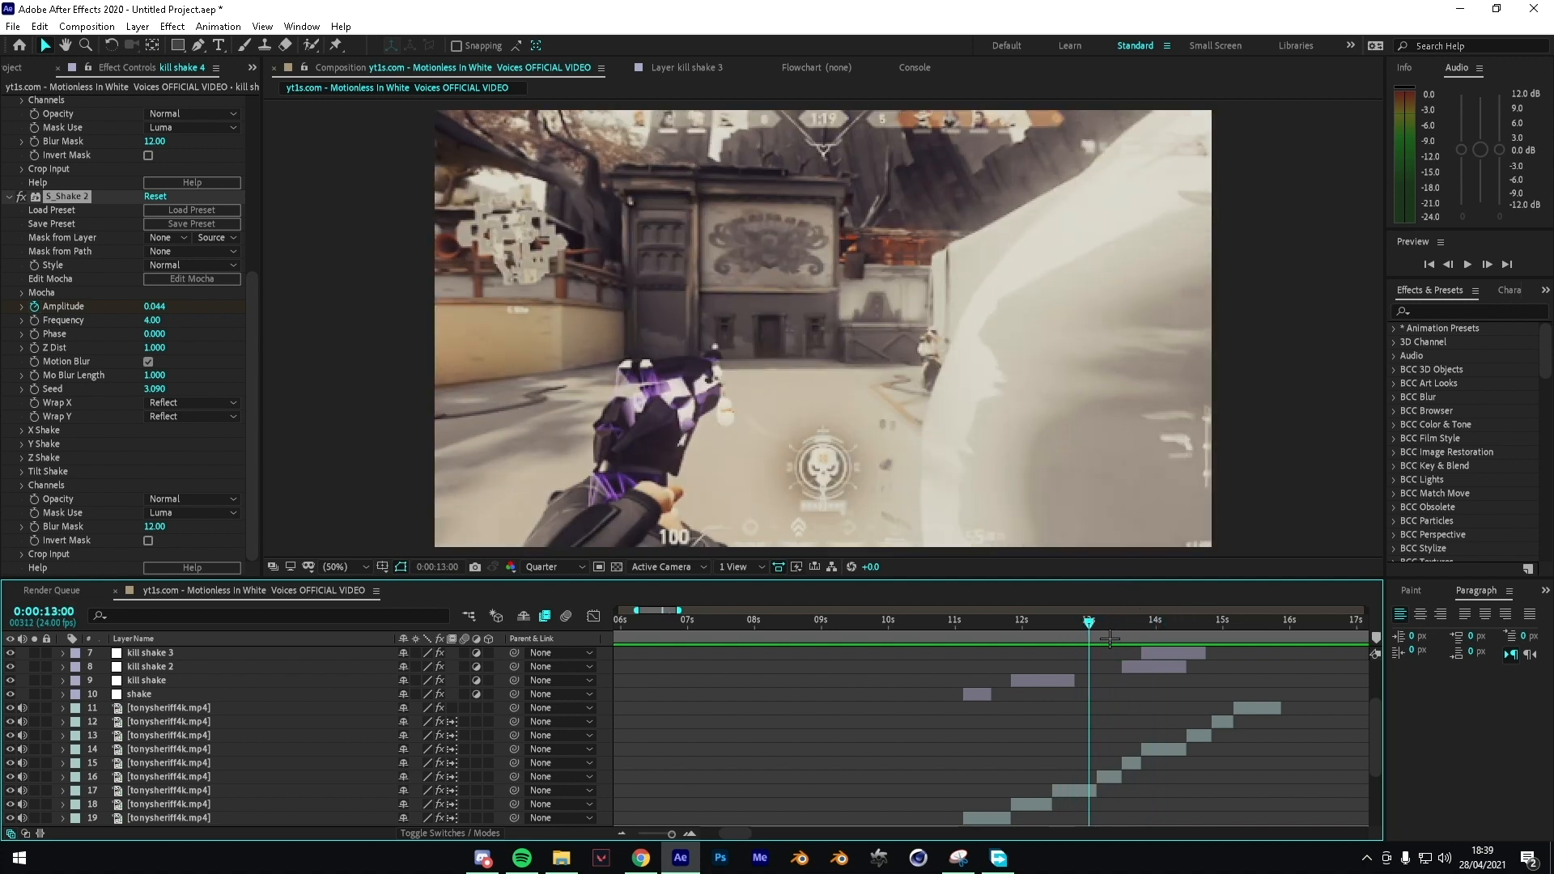
key("space")
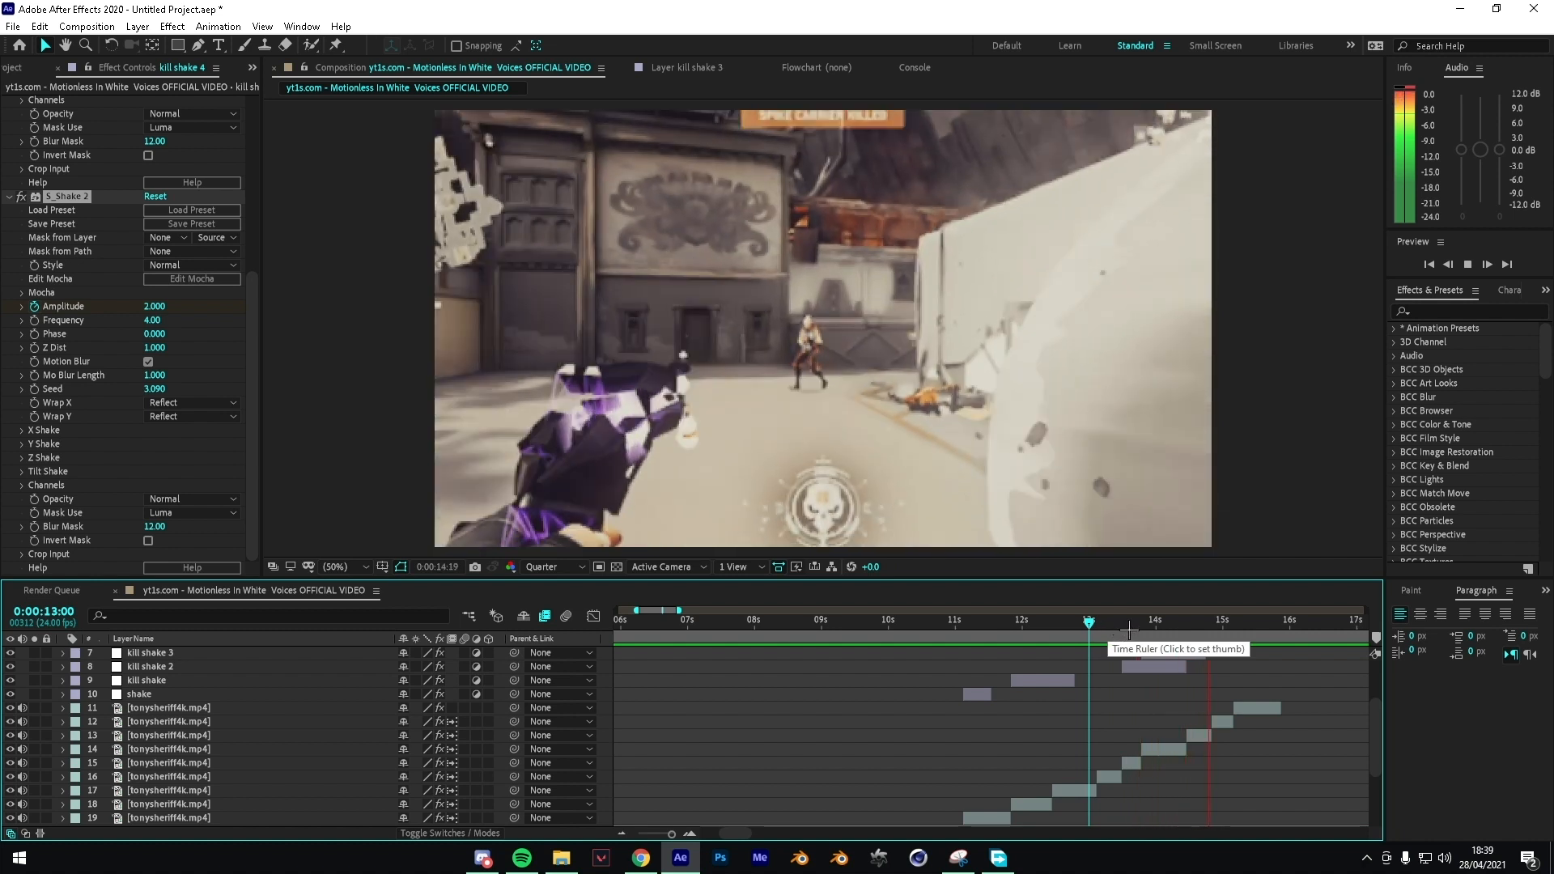
left_click(1172, 636)
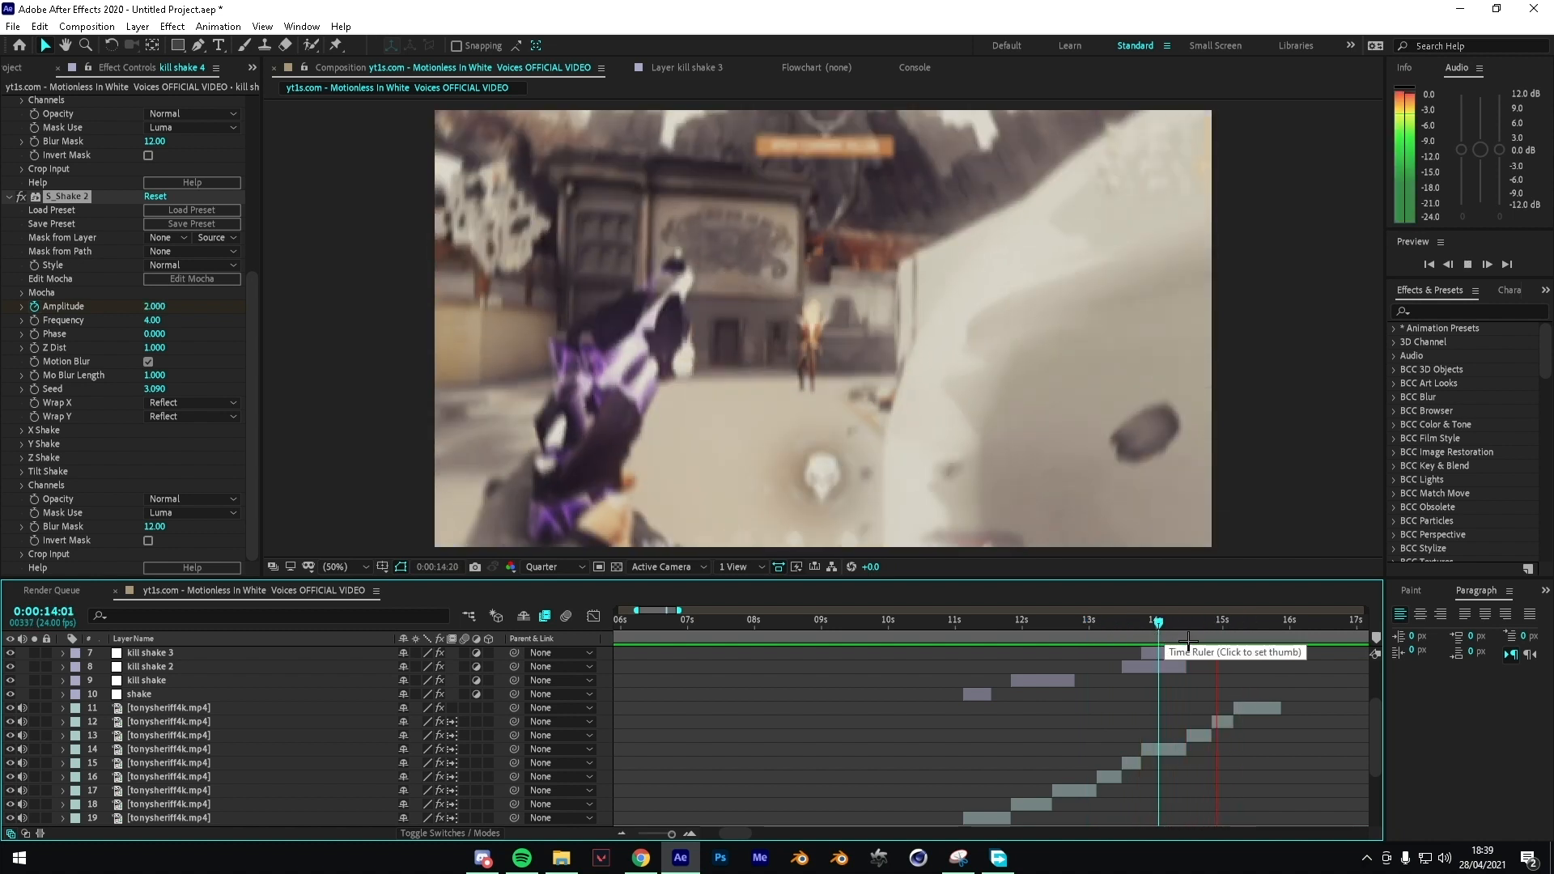
key("space")
Step: Reveal p/c's keyframed Scale and set its keyframe at 0:00:14:11 to 100
left_click_drag(1163, 636, 1187, 638)
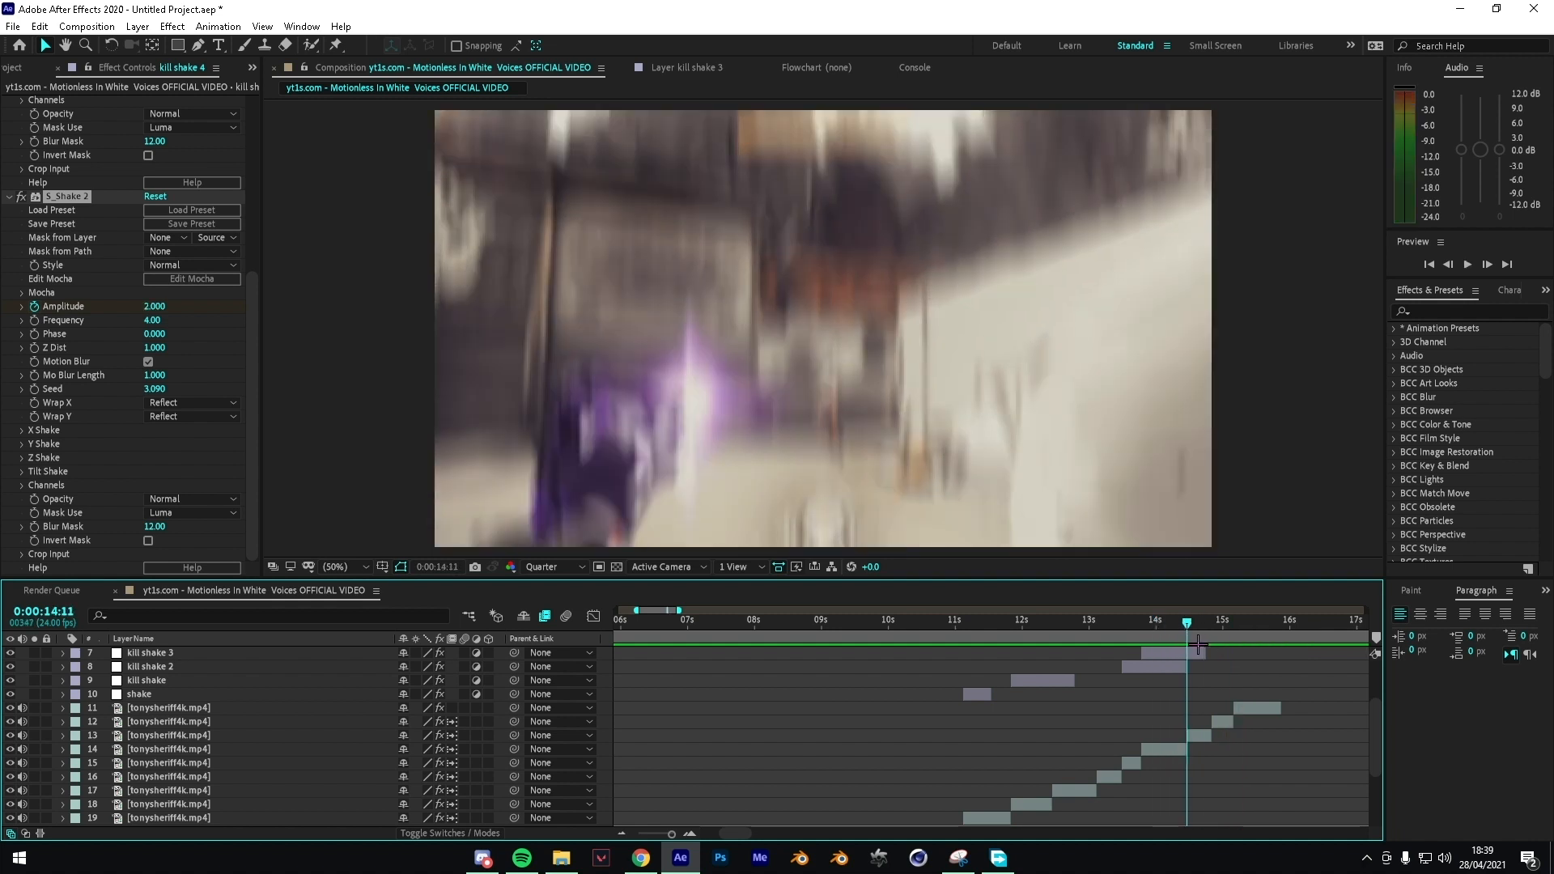
scroll(1227, 696, "up", 3)
left_click(1280, 658)
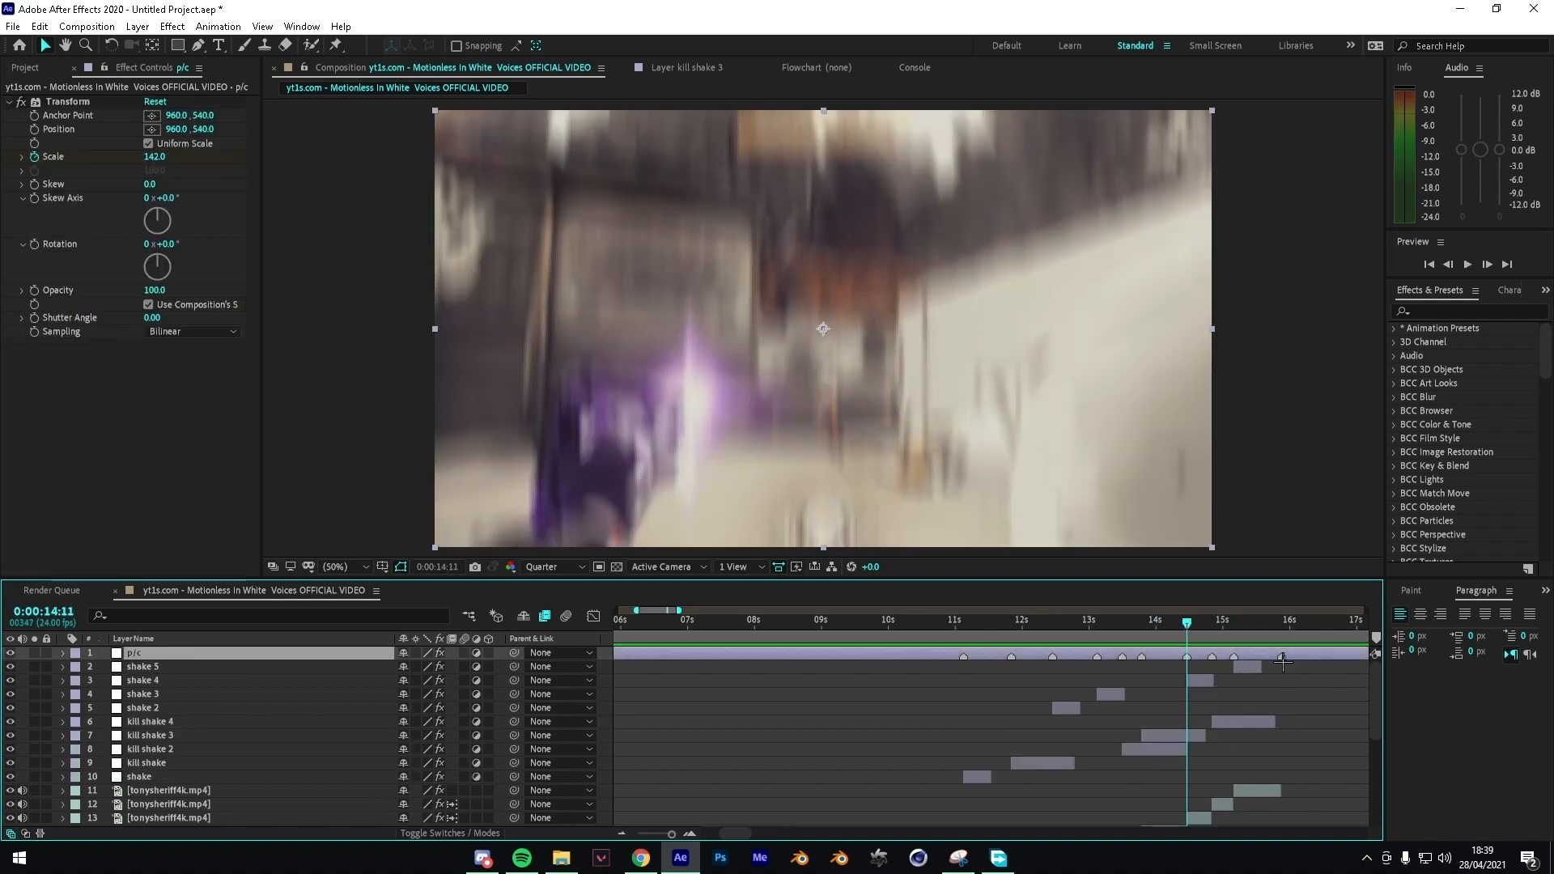
key("u")
mouse_move(1198, 640)
left_mouse_down()
mouse_move(1229, 629)
mouse_move(1201, 630)
left_mouse_up()
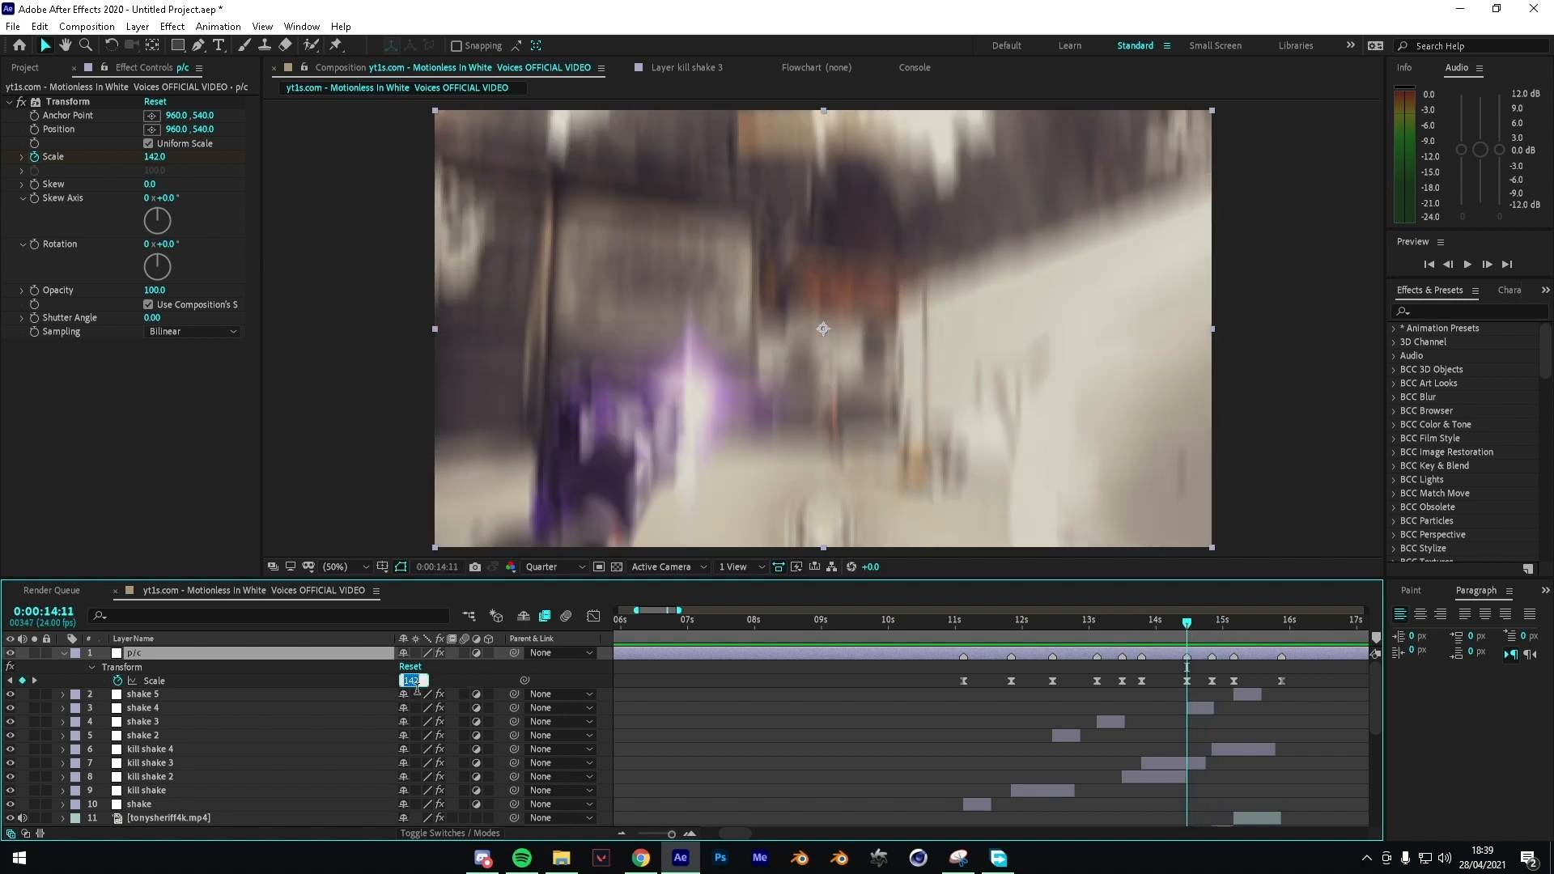
type("100")
key("Return")
Step: Raise p/c's Scale keyframe at 0:00:14:20 to about 145 and play back the zoom around the cut
key("space")
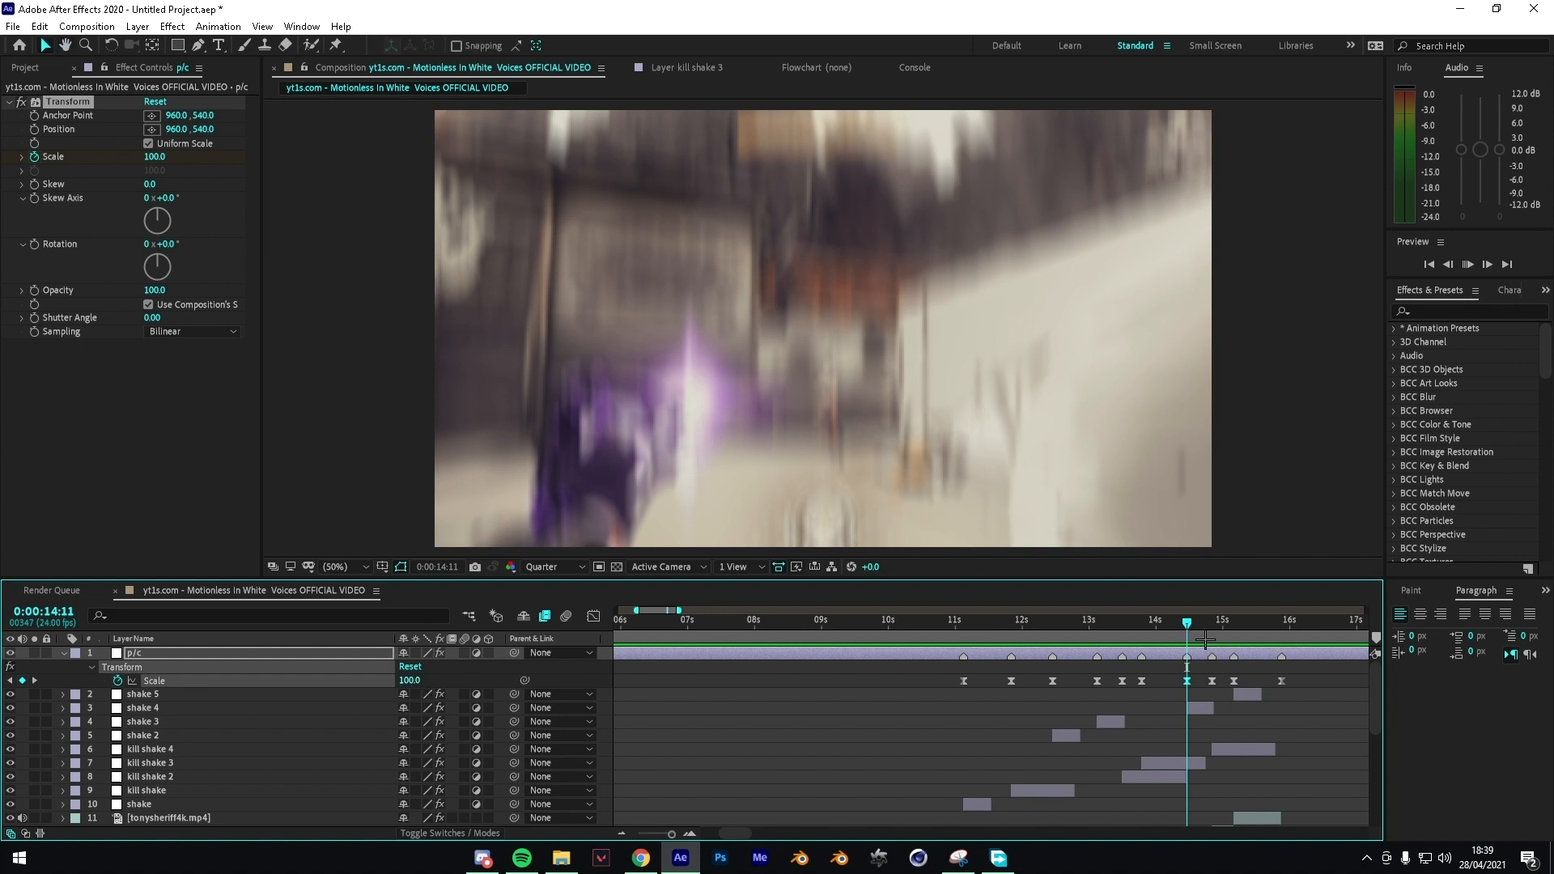
left_click_drag(1220, 640, 1225, 639)
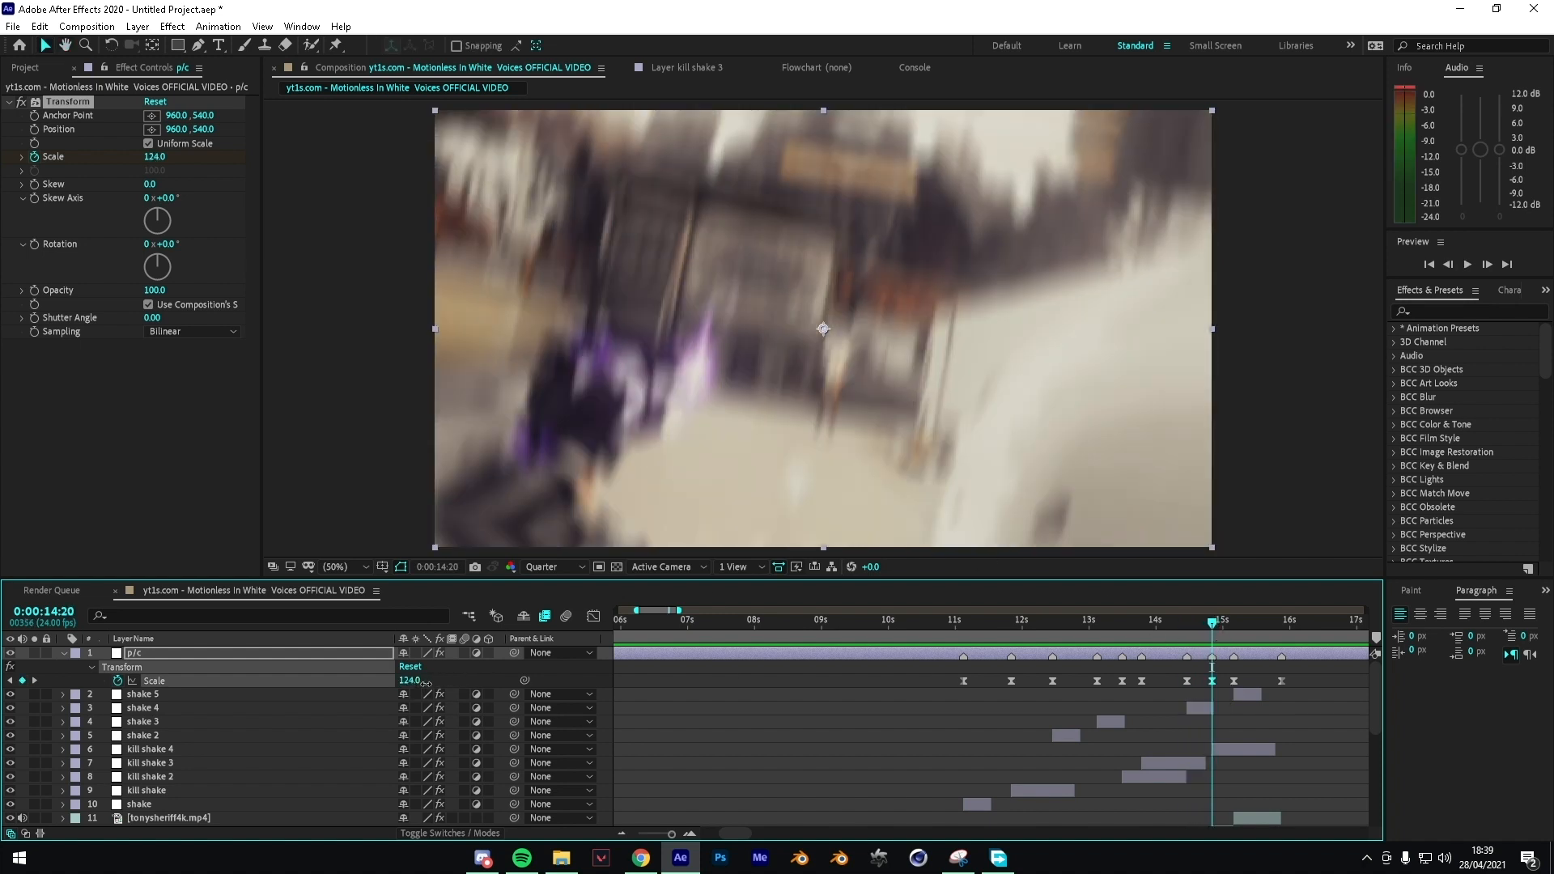
left_click_drag(426, 684, 440, 684)
key("space")
key("space")
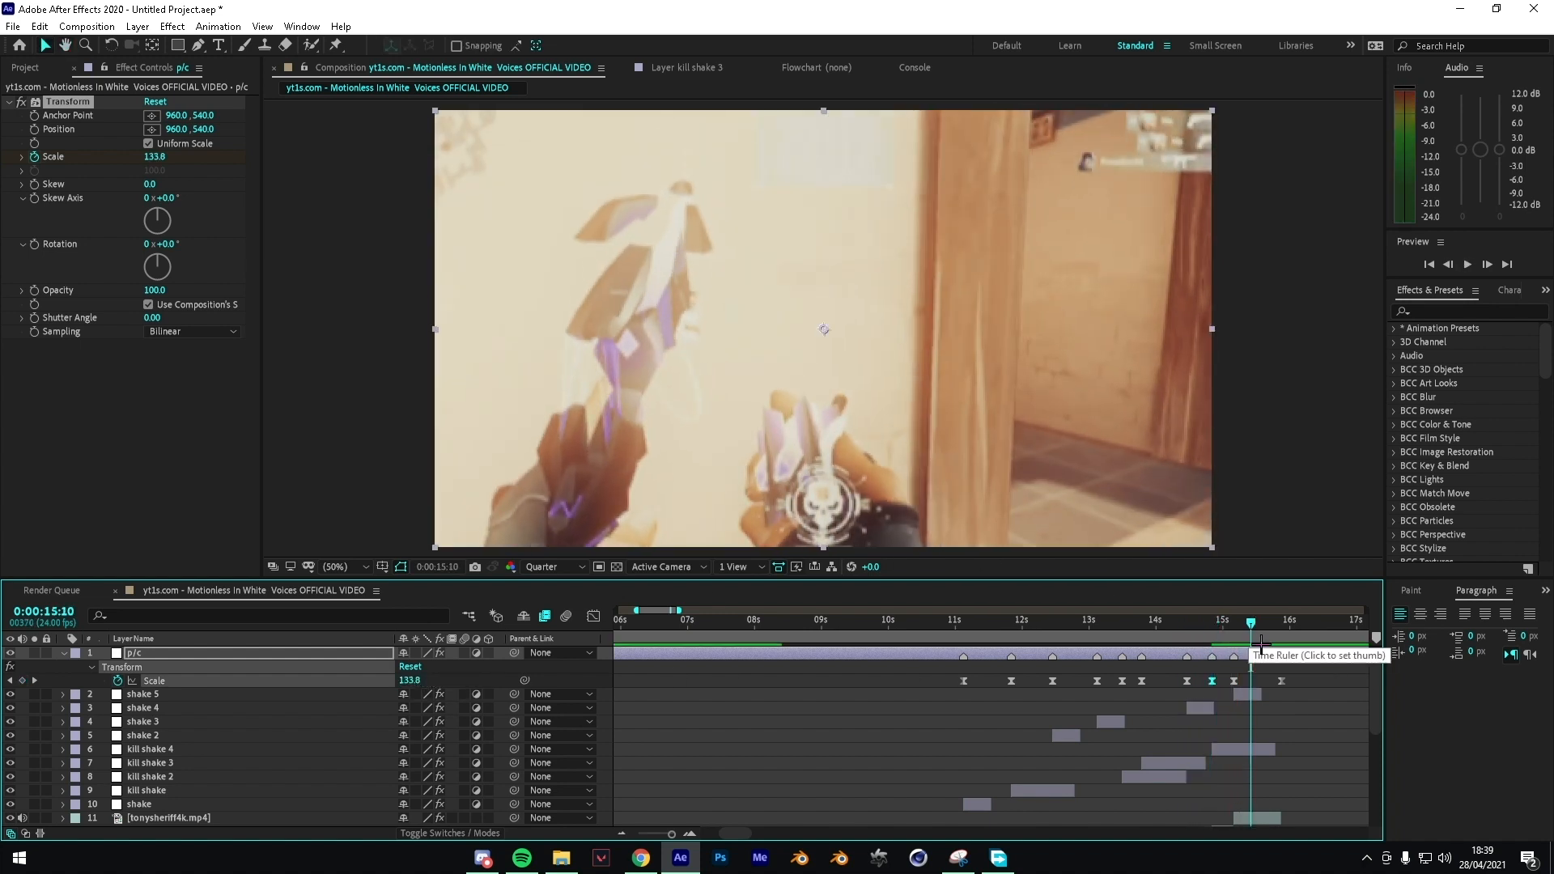
left_click_drag(1211, 642, 1196, 642)
key("space")
key("space")
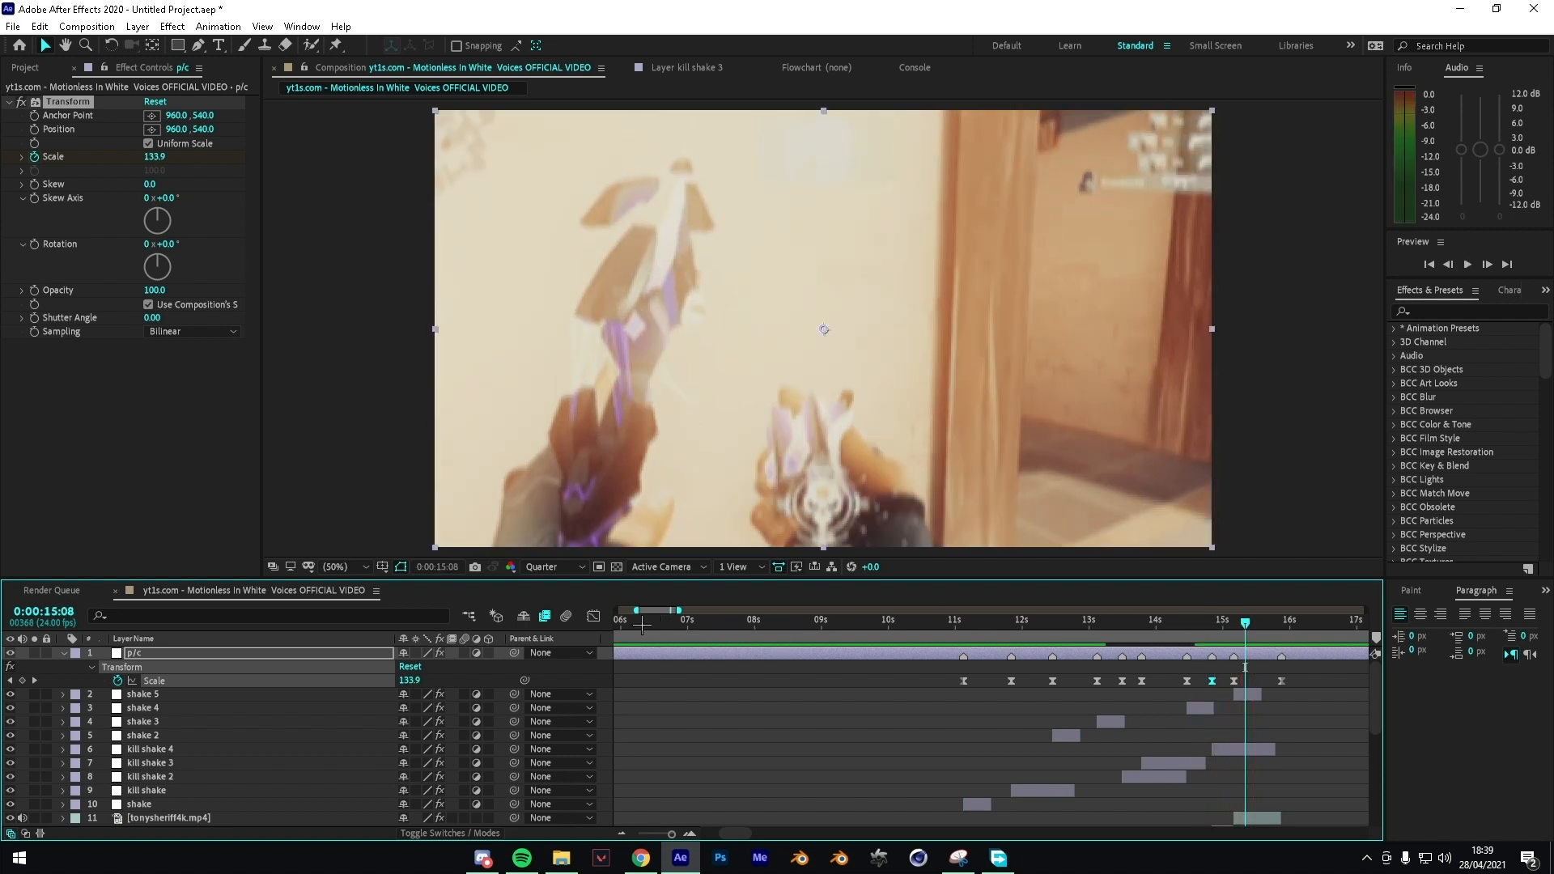
Step: Reshape p/c's Scale curve from the 0:00:13:19 keyframe to the last keyframe into flat holds with steep ramps and no dips
left_click(593, 616)
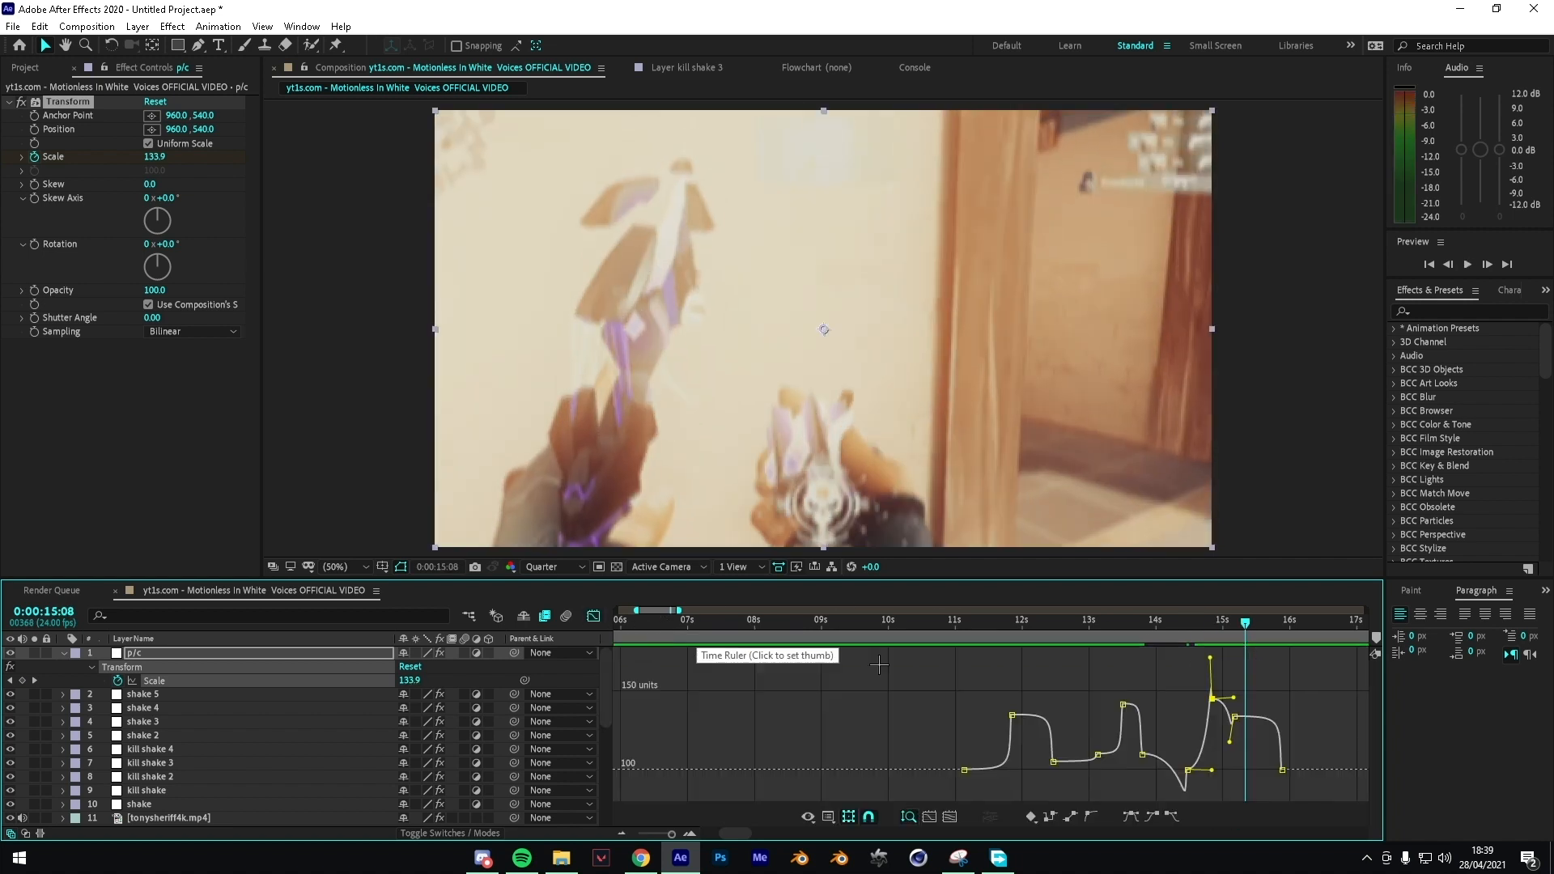
left_click(1149, 743)
left_click(1233, 789)
left_click(1142, 741)
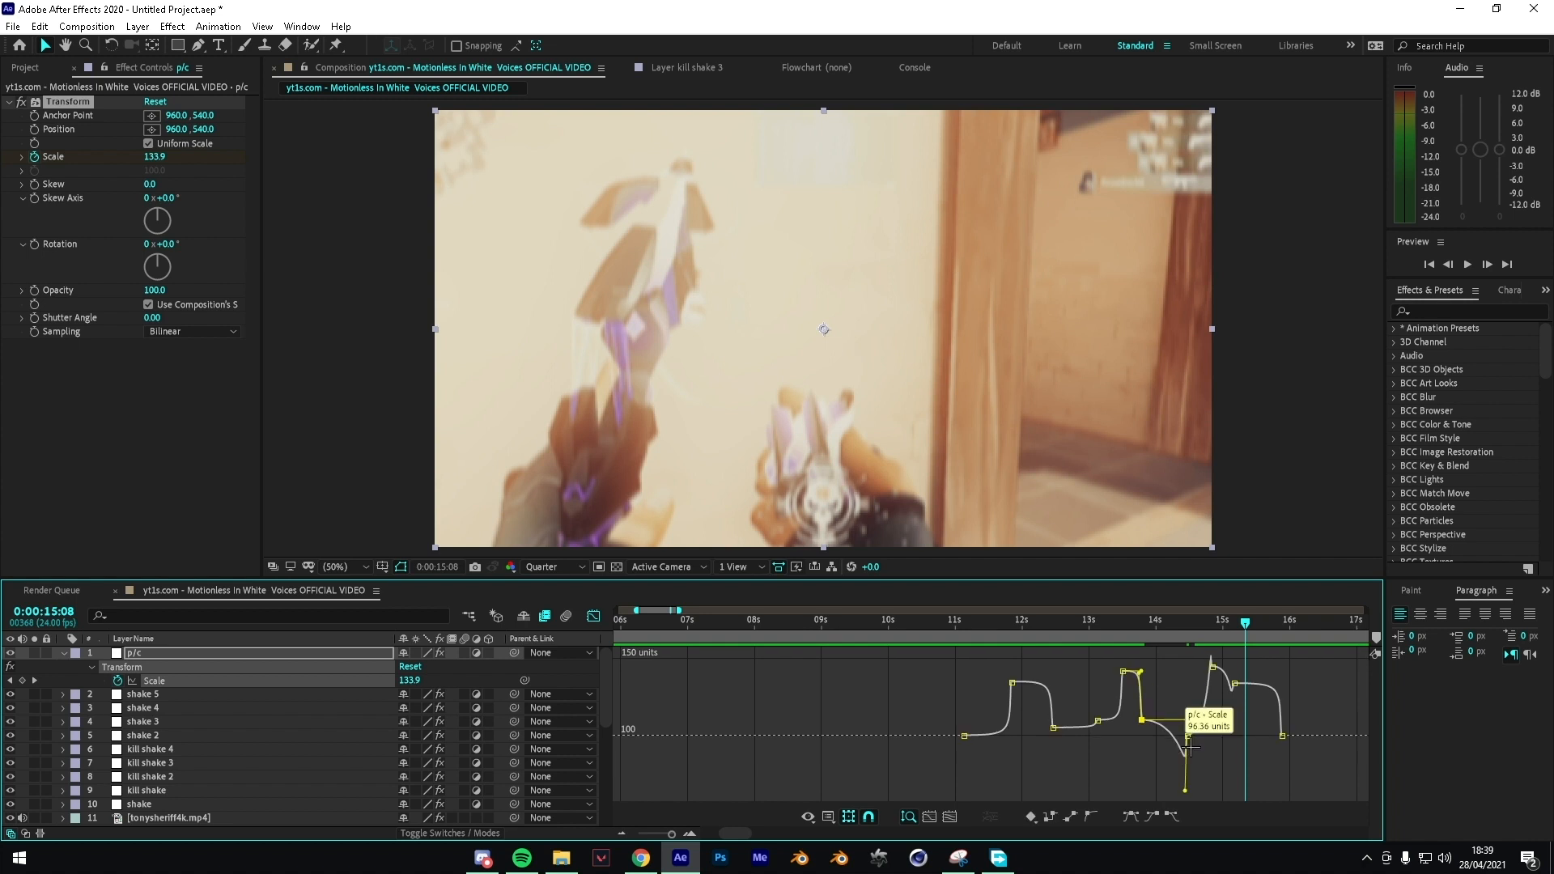
left_click_drag(1185, 790, 1225, 755)
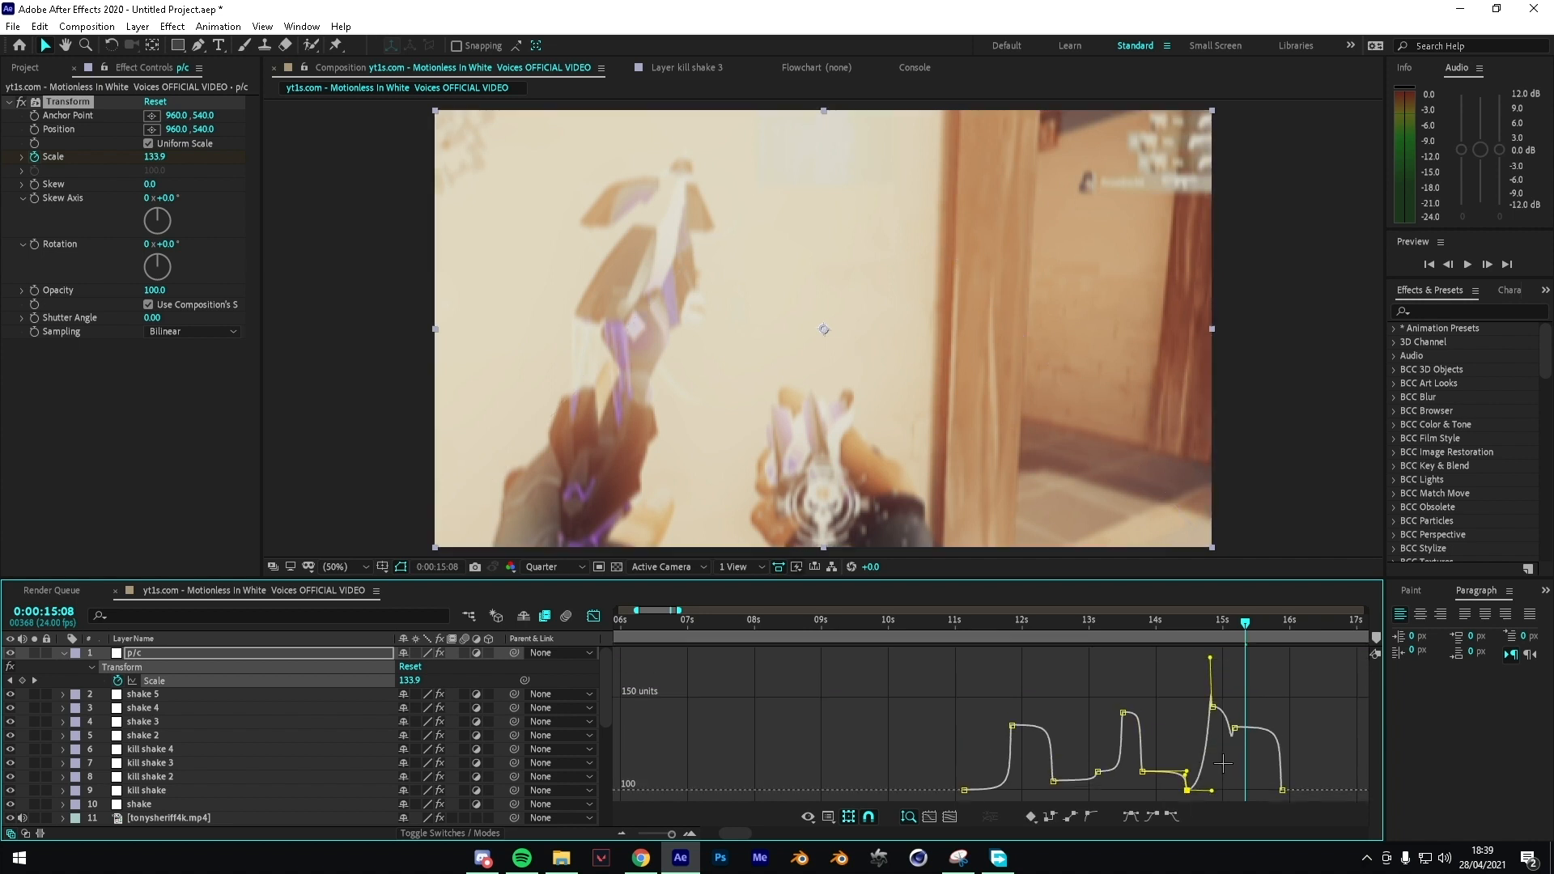
left_click_drag(1211, 659, 1235, 801)
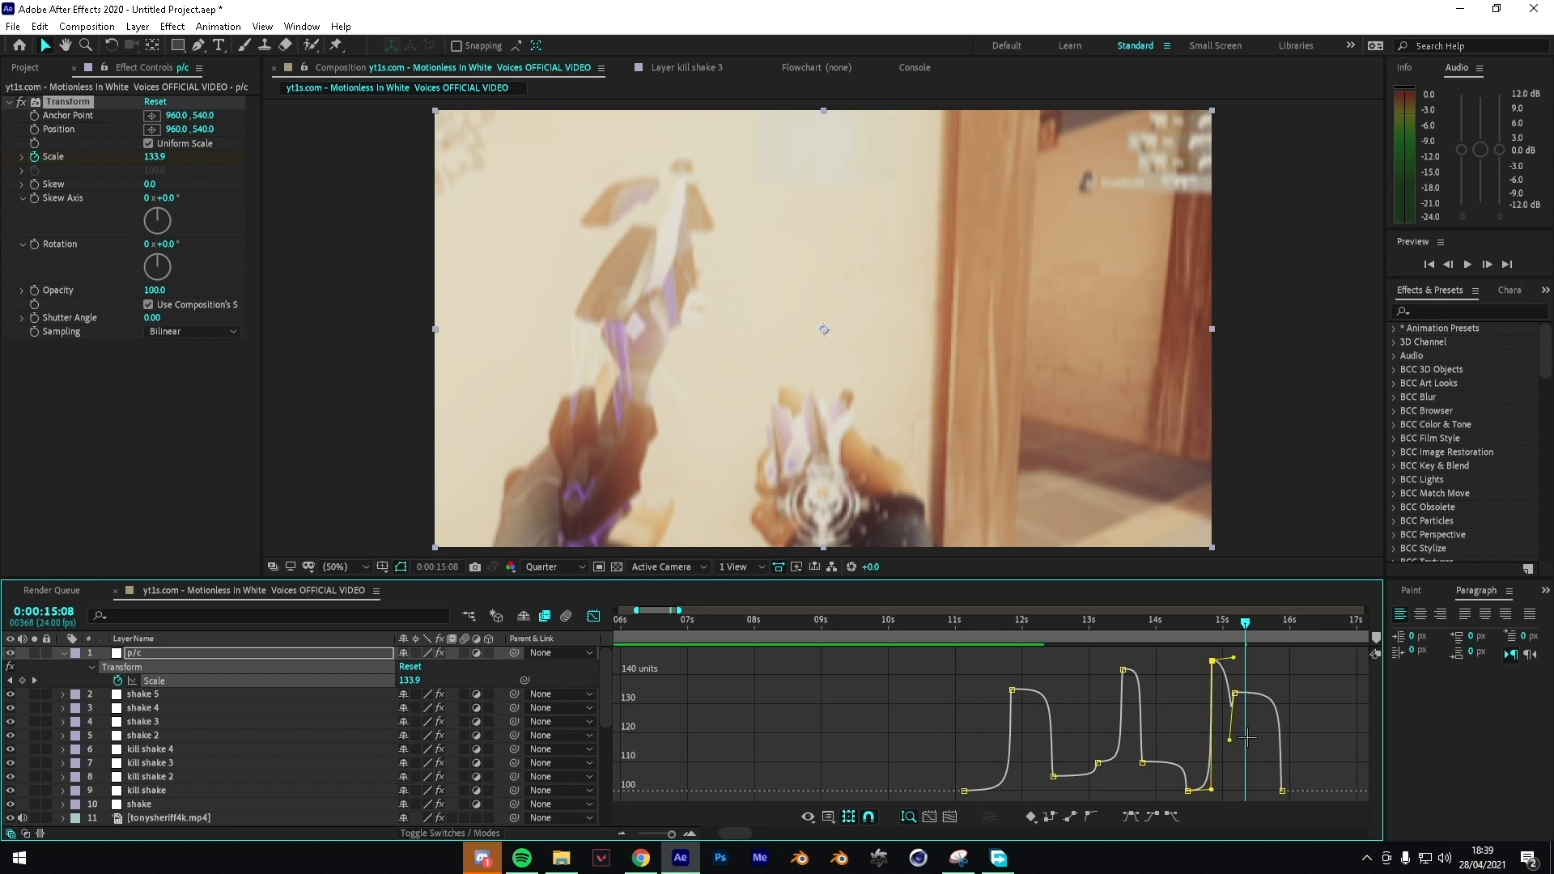
left_click_drag(1231, 741, 1141, 644)
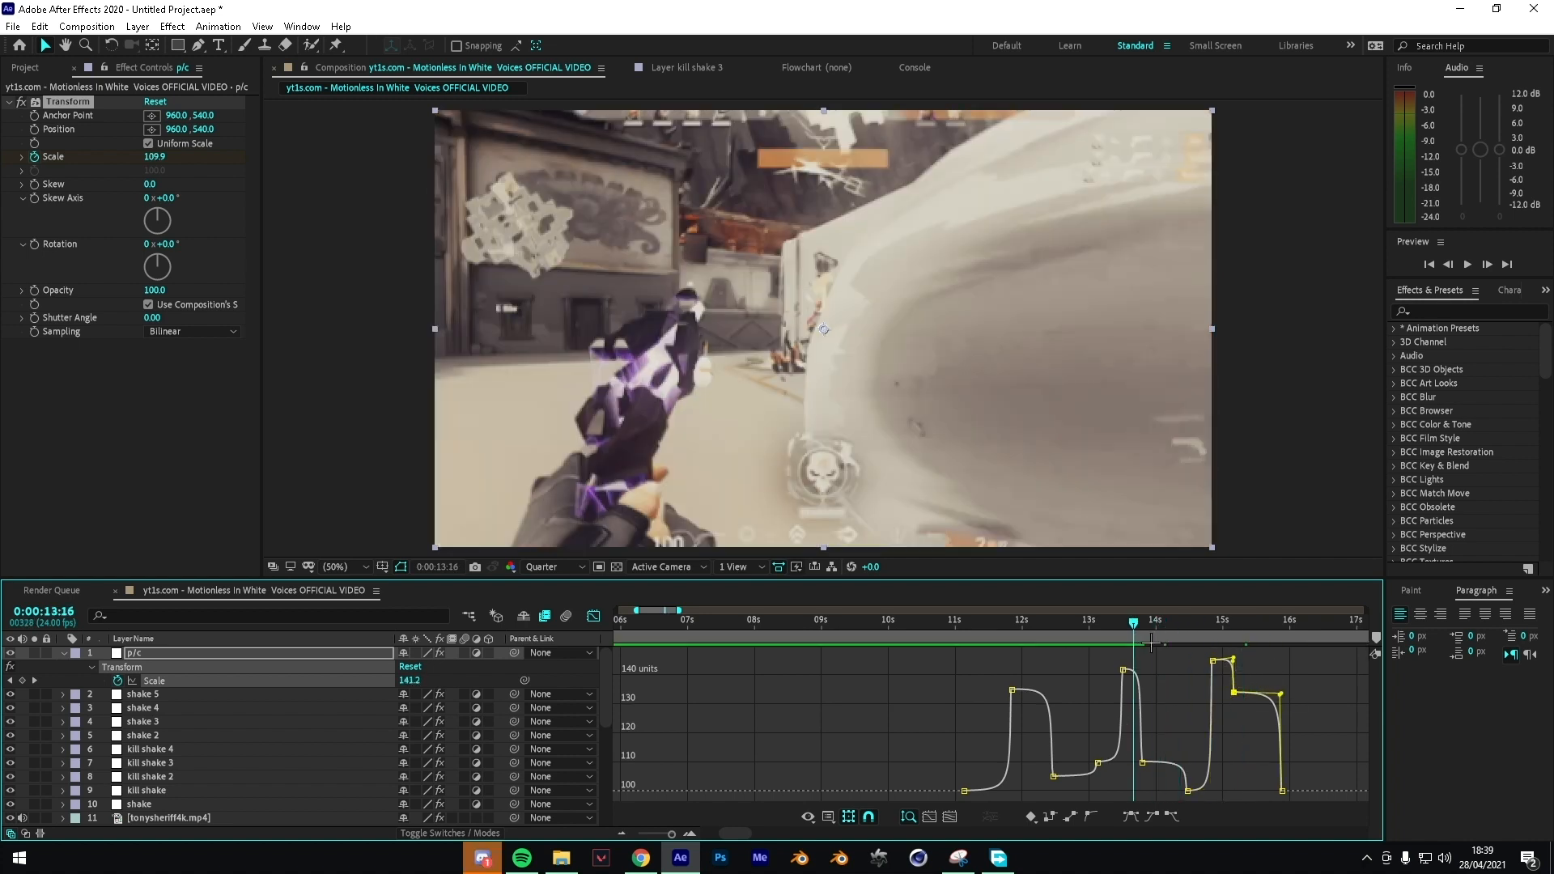
Step: Play back the montage from 0:00:13:15, 0:00:12:15 and 0:00:10:05 to review the eased zooms
key("space")
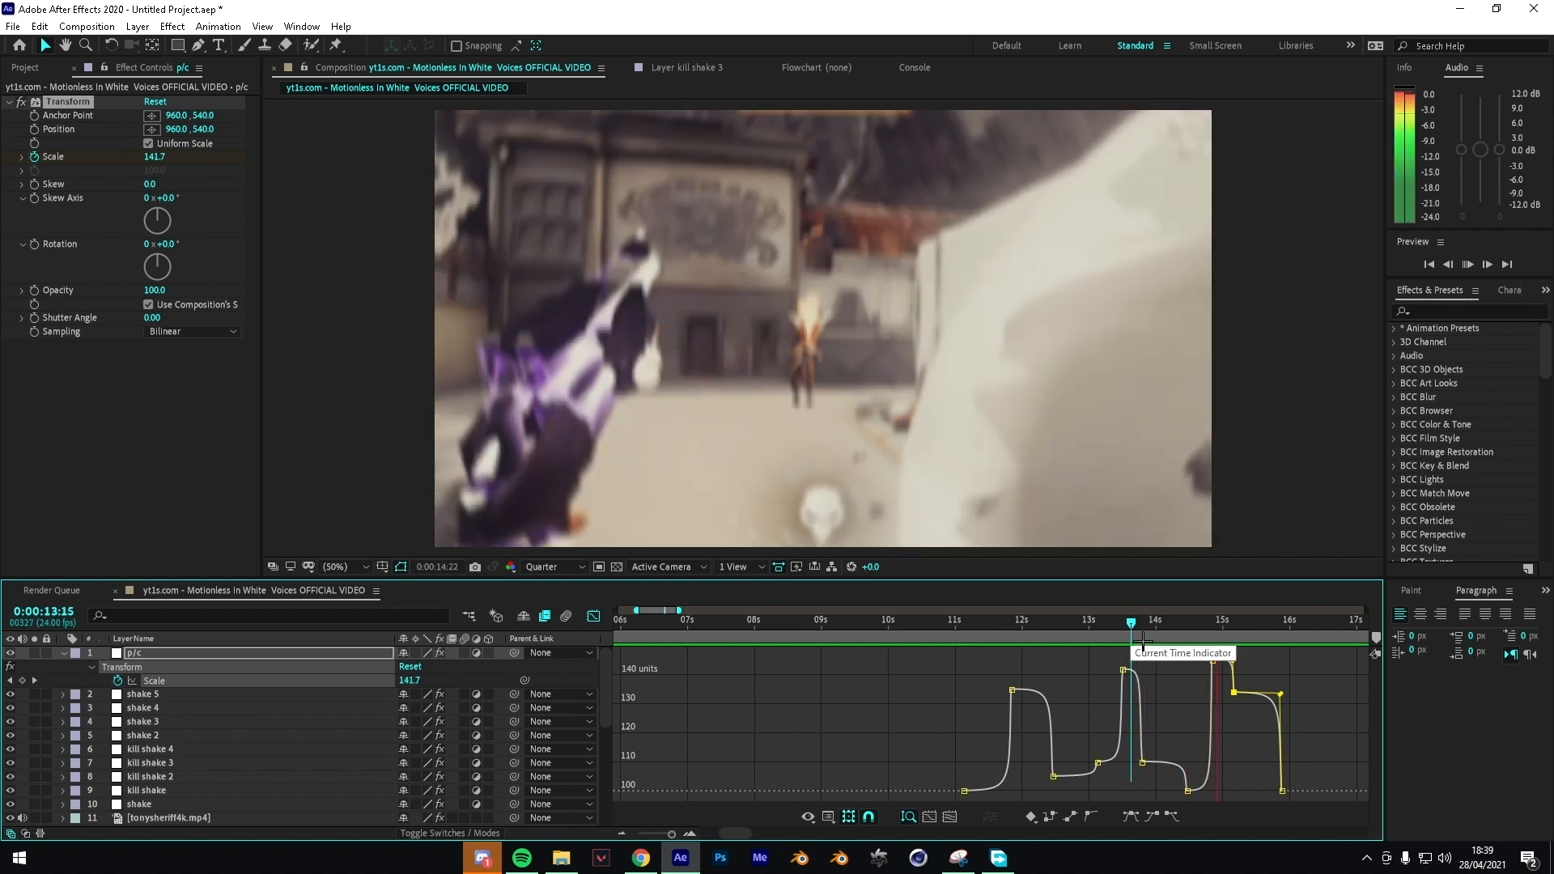
left_click(1065, 640)
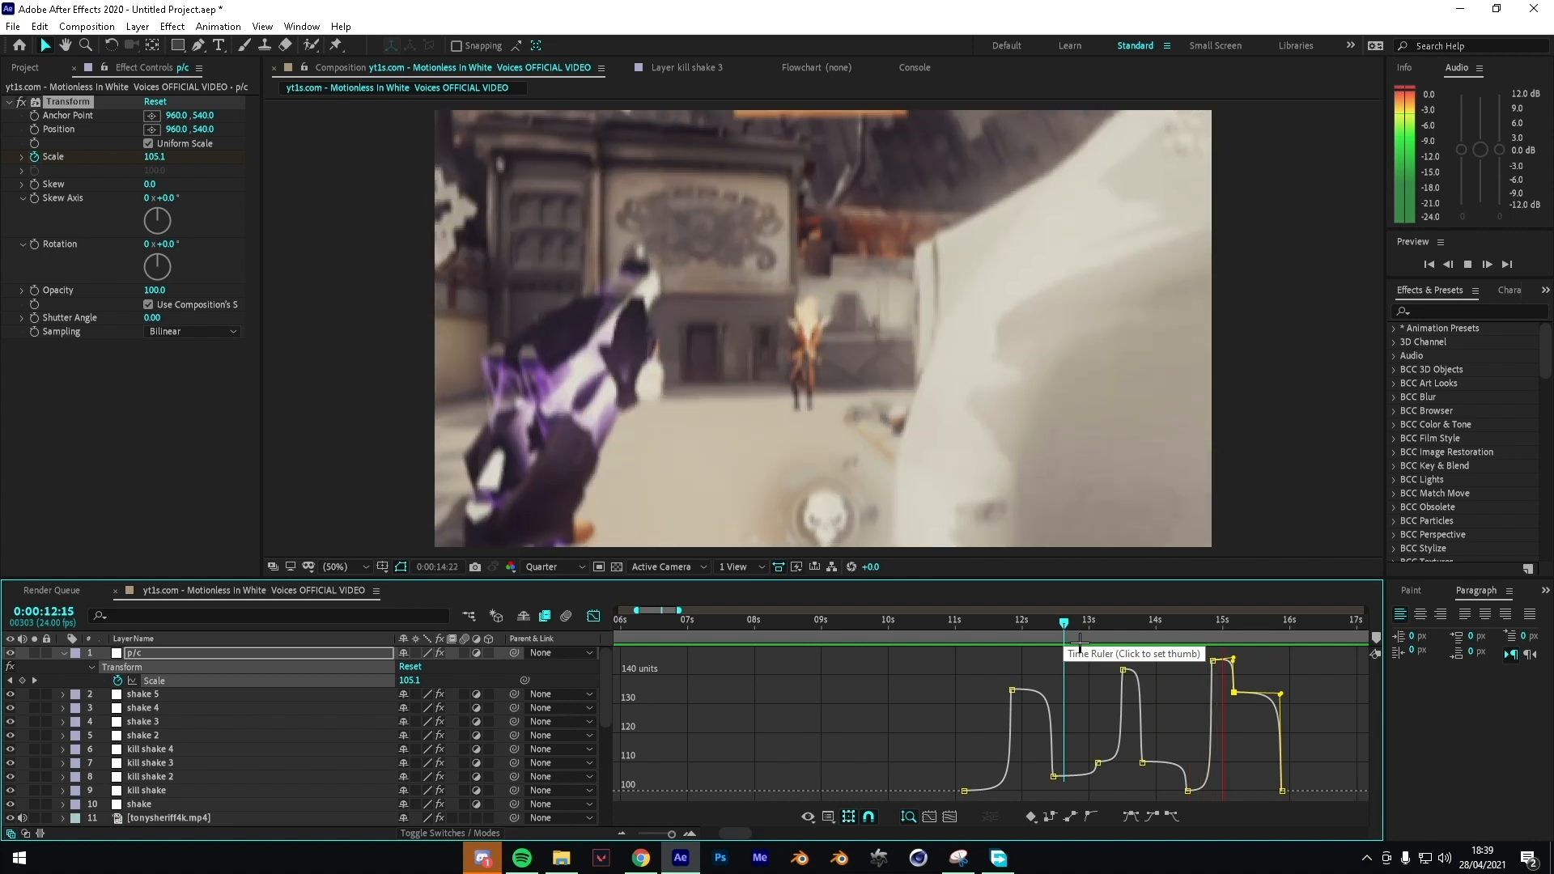
key("space")
left_click(984, 638)
left_click(594, 617)
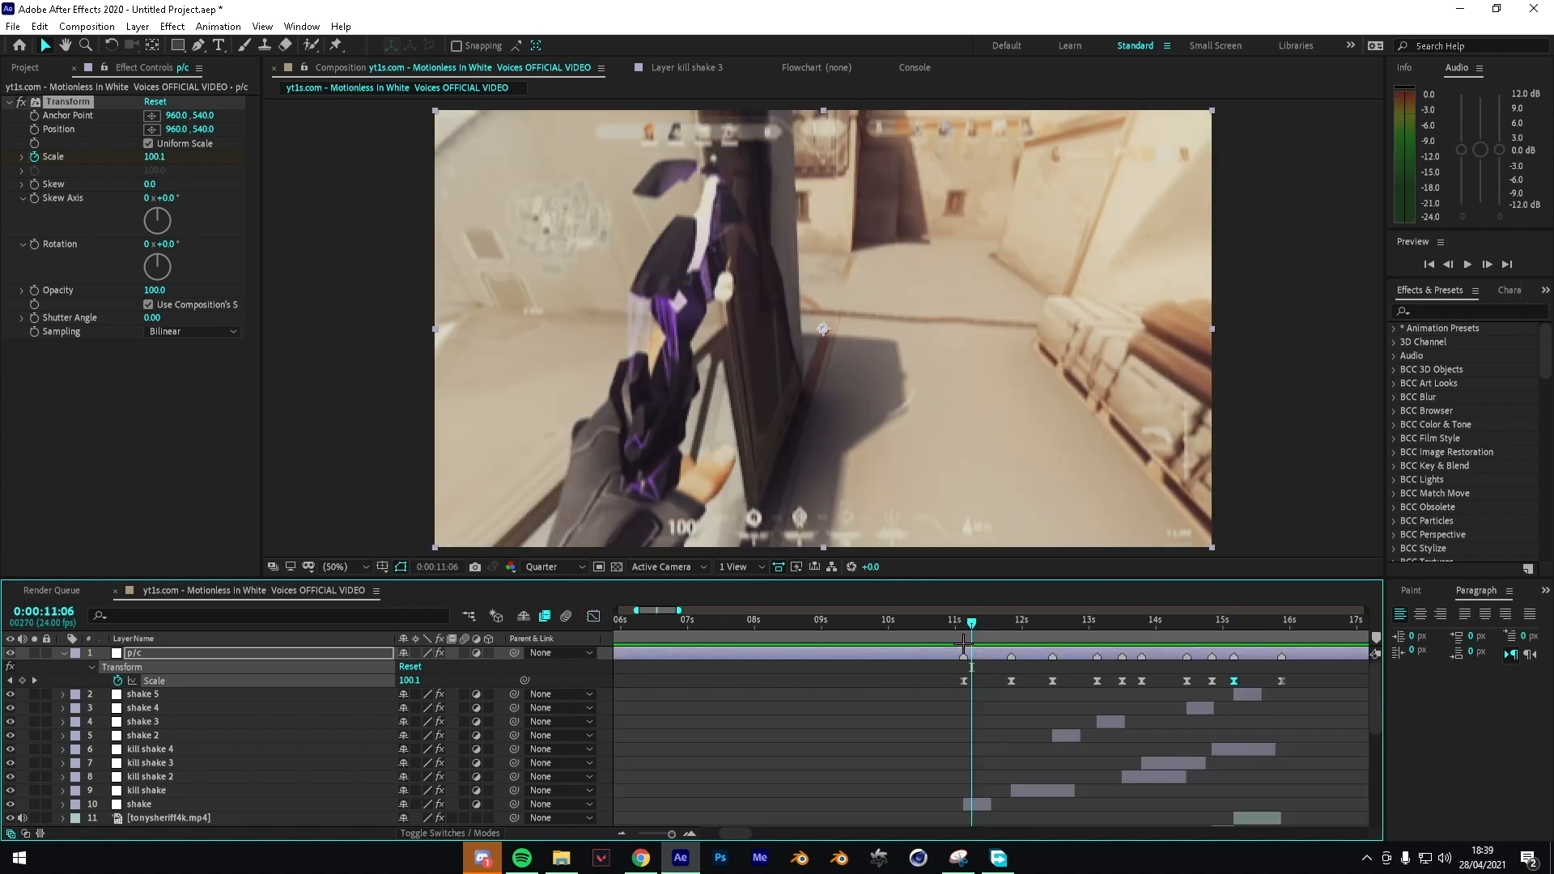
left_click(904, 639)
key("space")
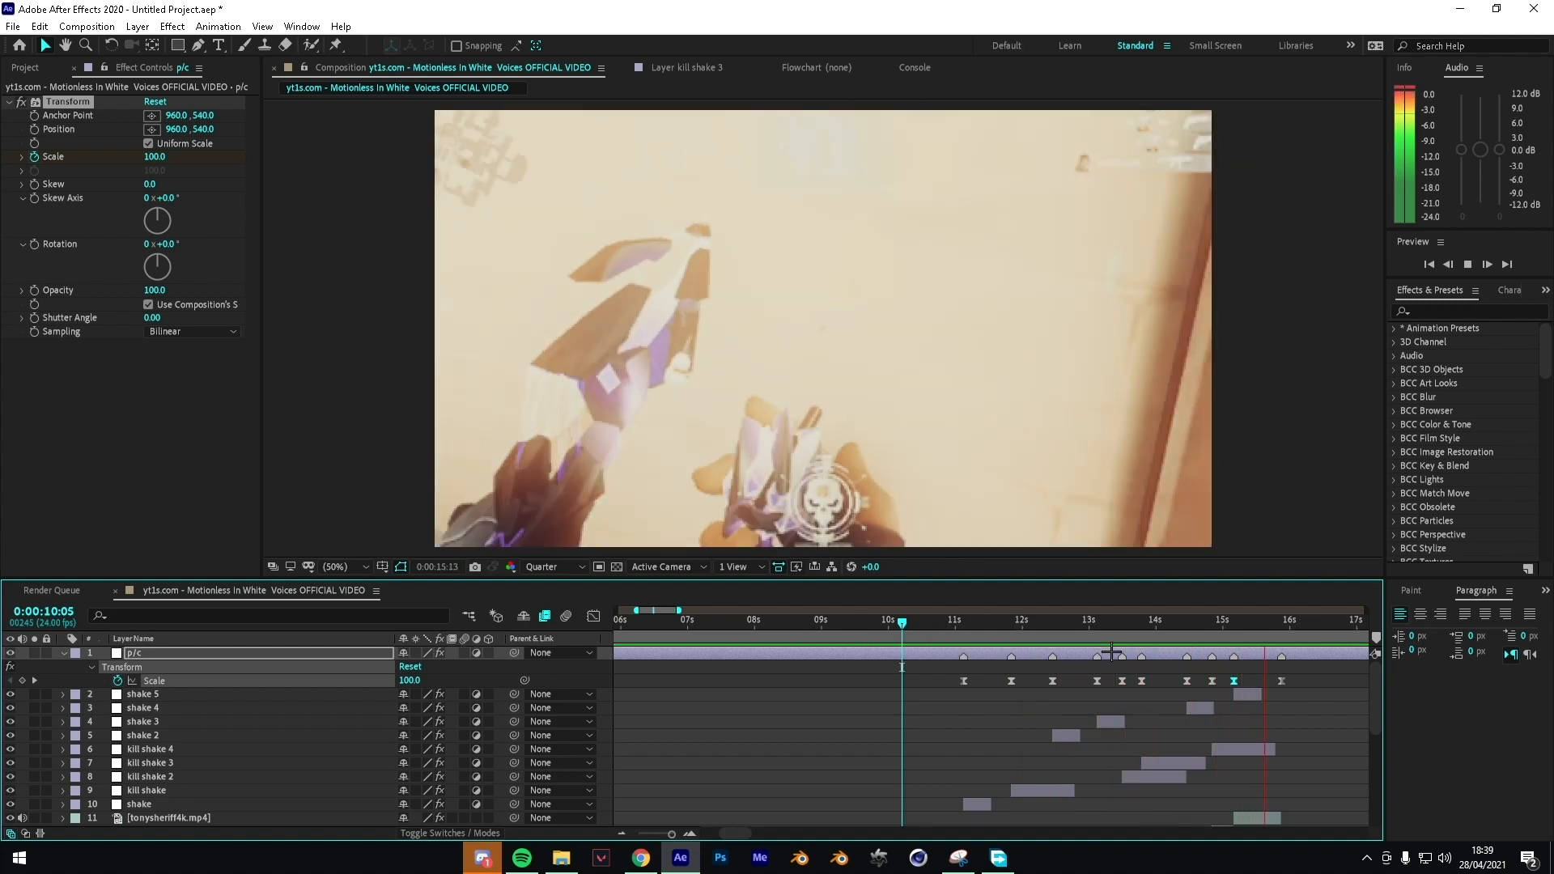
key("space")
Step: Try lowering p/c's Scale keyframe at 0:00:11:20 to 123
left_click_drag(1091, 635, 1015, 633)
left_click(1305, 712)
left_click(1269, 654)
scroll(1175, 663, "down", 4)
scroll(1072, 694, "up", 4)
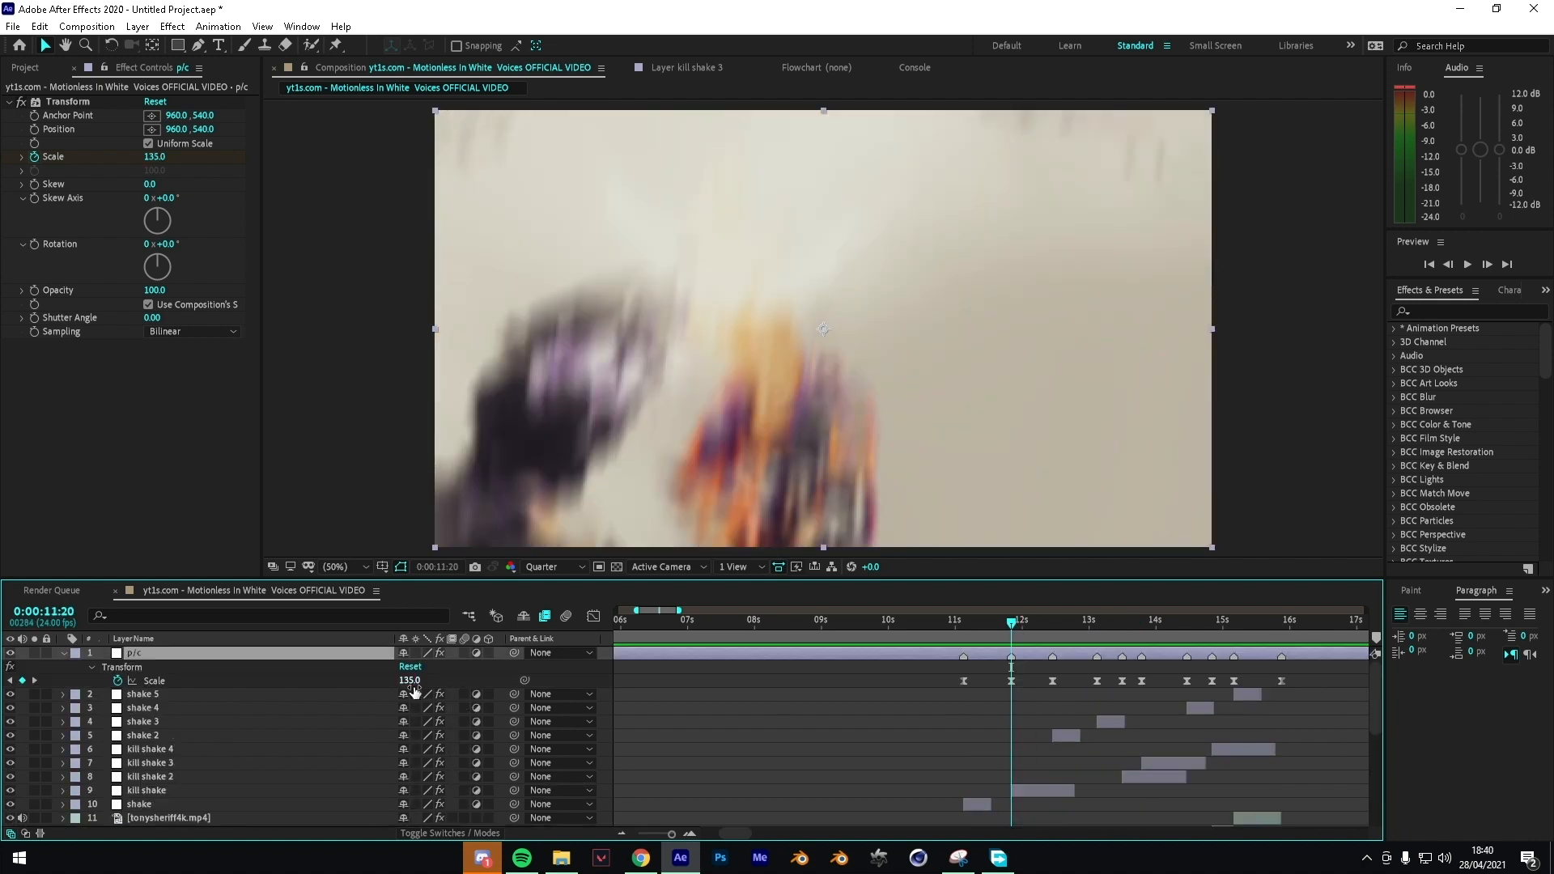
left_click_drag(411, 684, 401, 693)
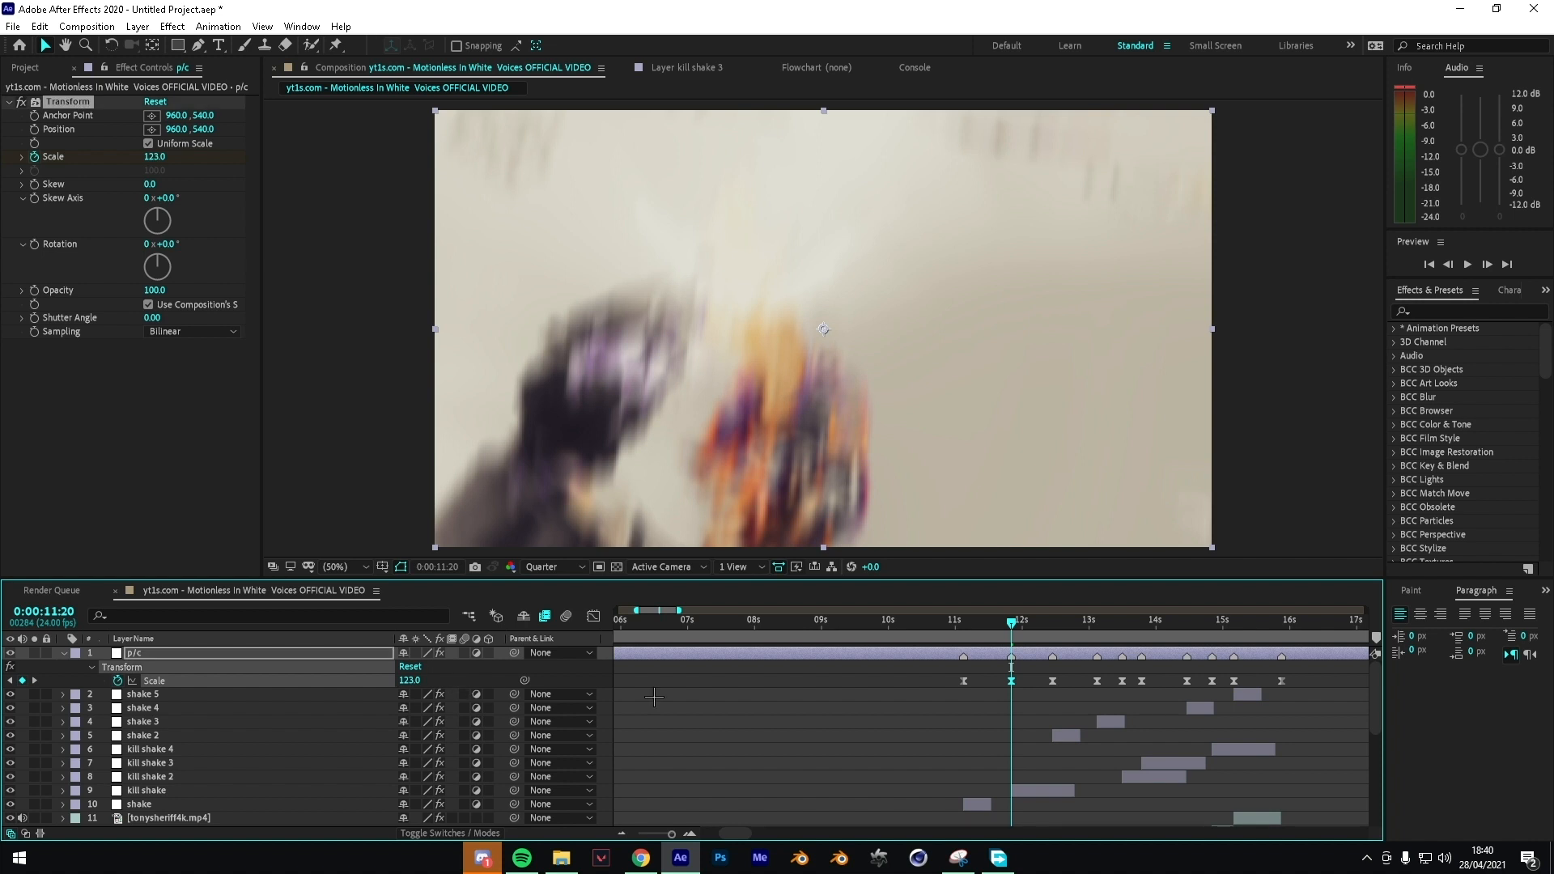
key("ctrl+z")
Step: Reshape p/c's Scale curve after the 0:00:11:20 keyframe so the zoom drops sharply and levels out toward the next keyframe
left_click(593, 616)
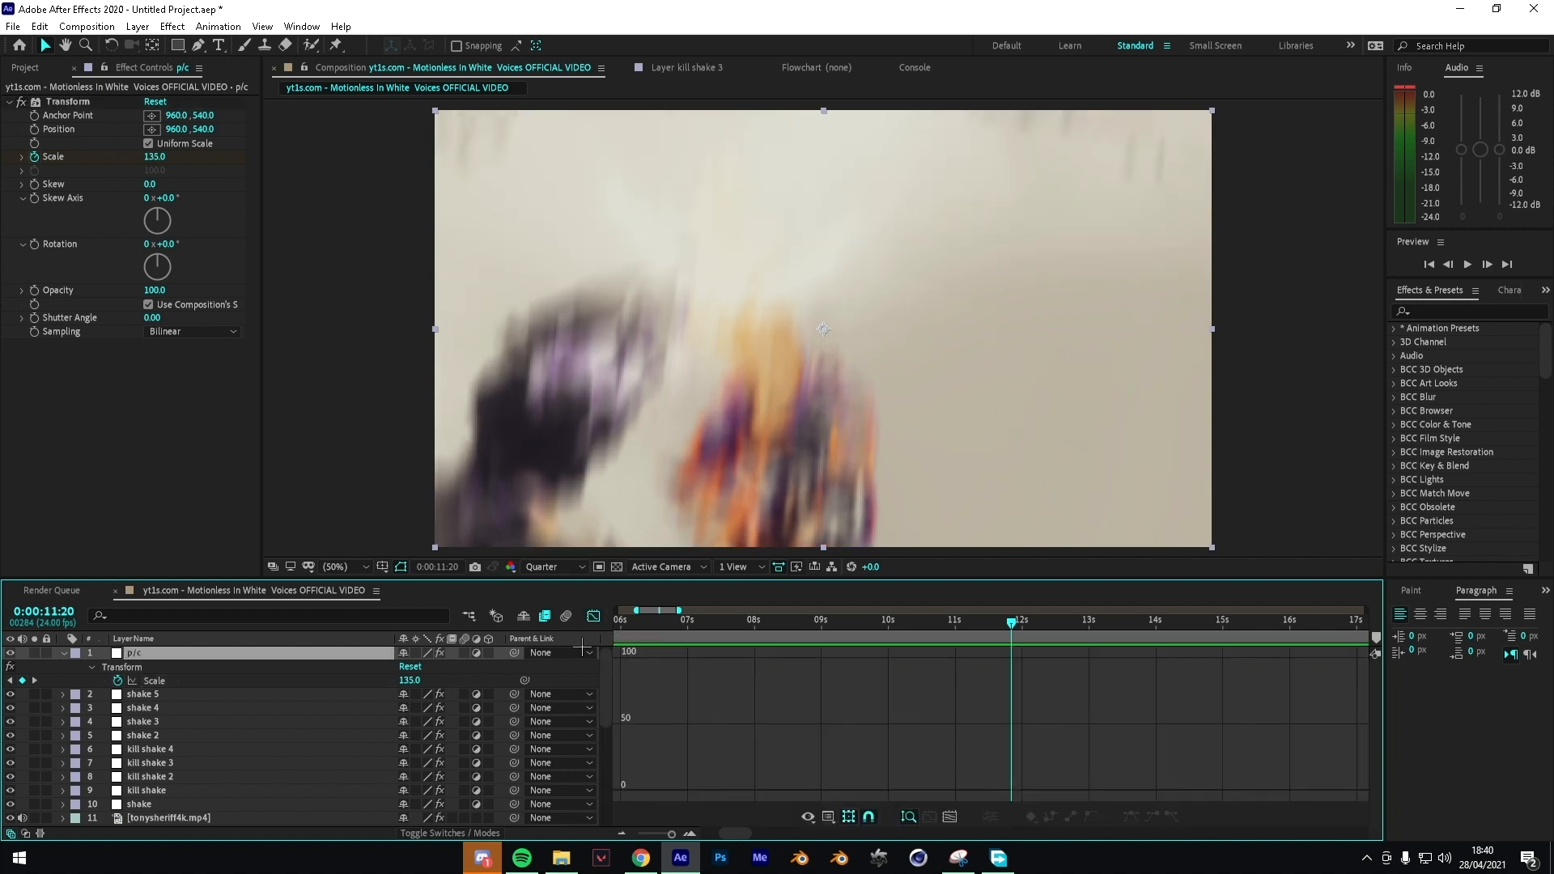
left_click(594, 616)
left_click_drag(769, 676, 1146, 692)
left_click(594, 616)
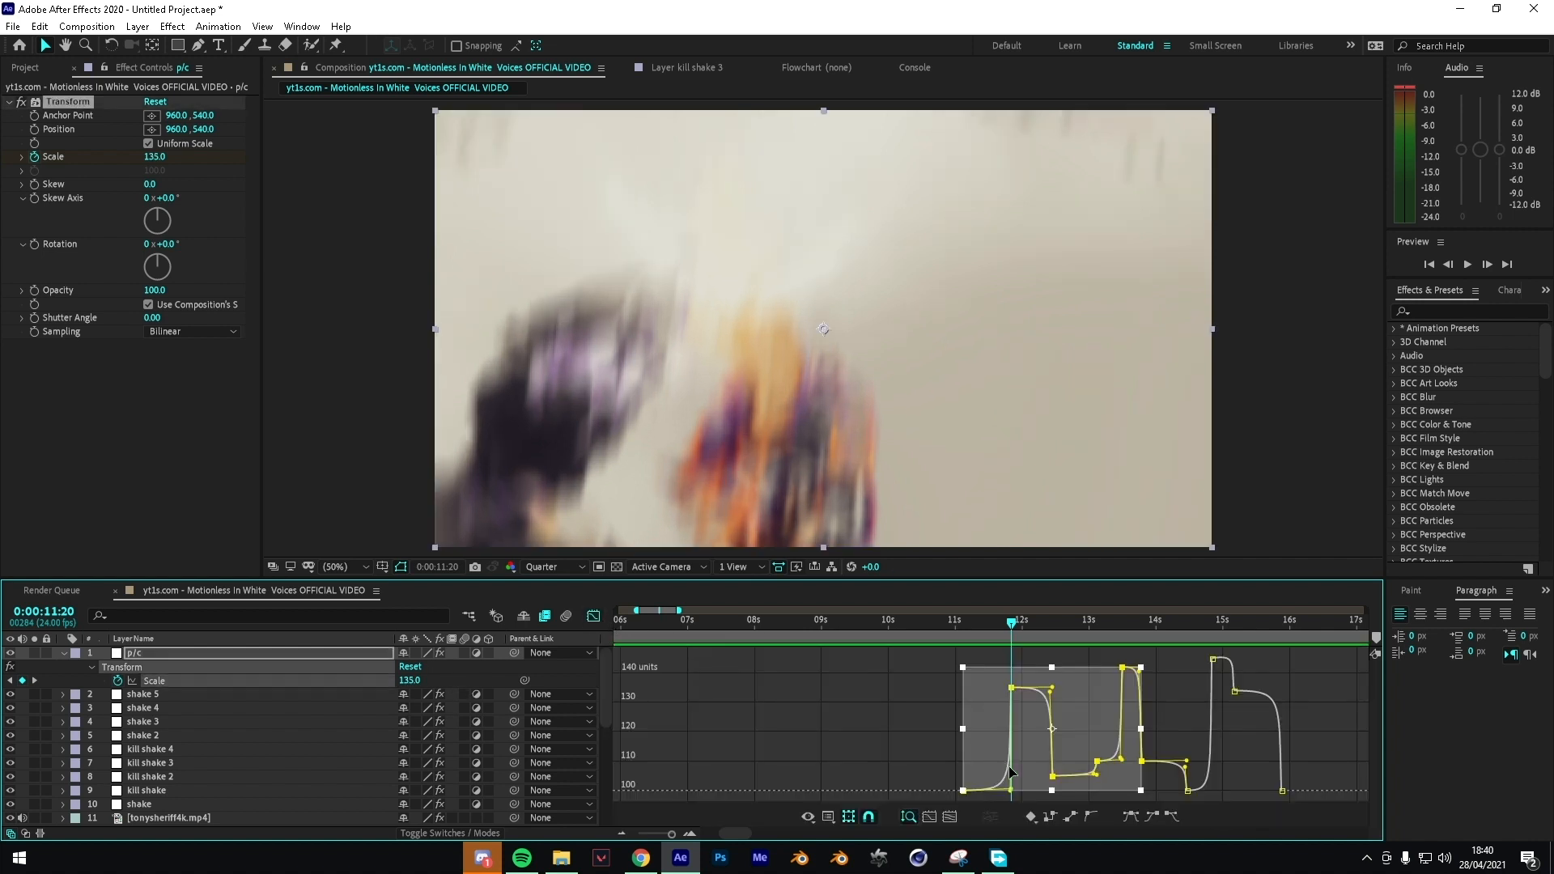
left_click(891, 696)
left_click(1011, 688)
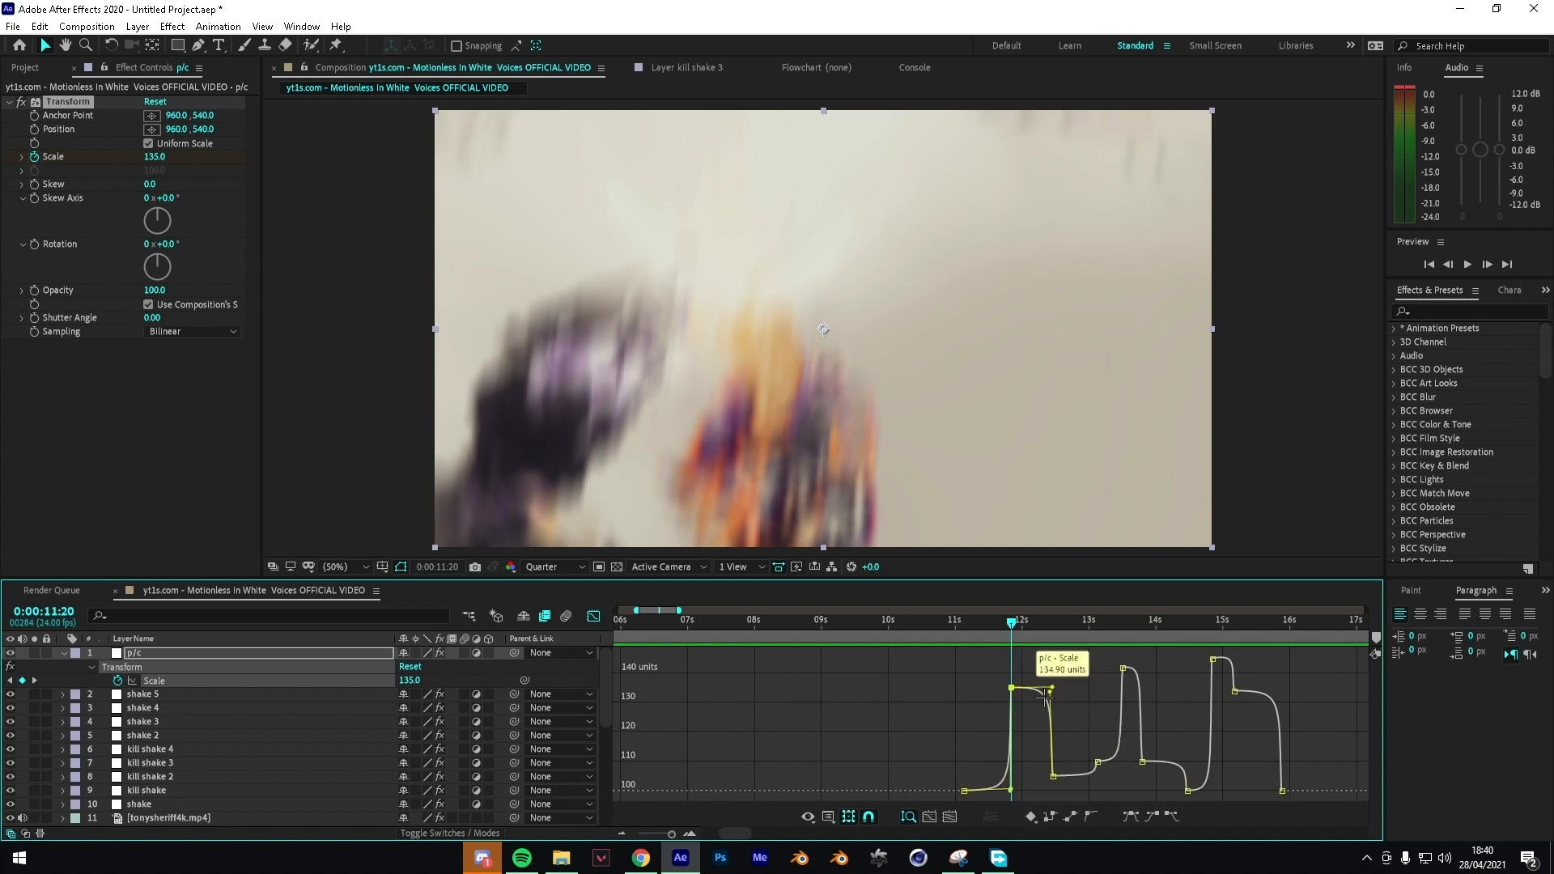
left_click_drag(1052, 688, 1013, 760)
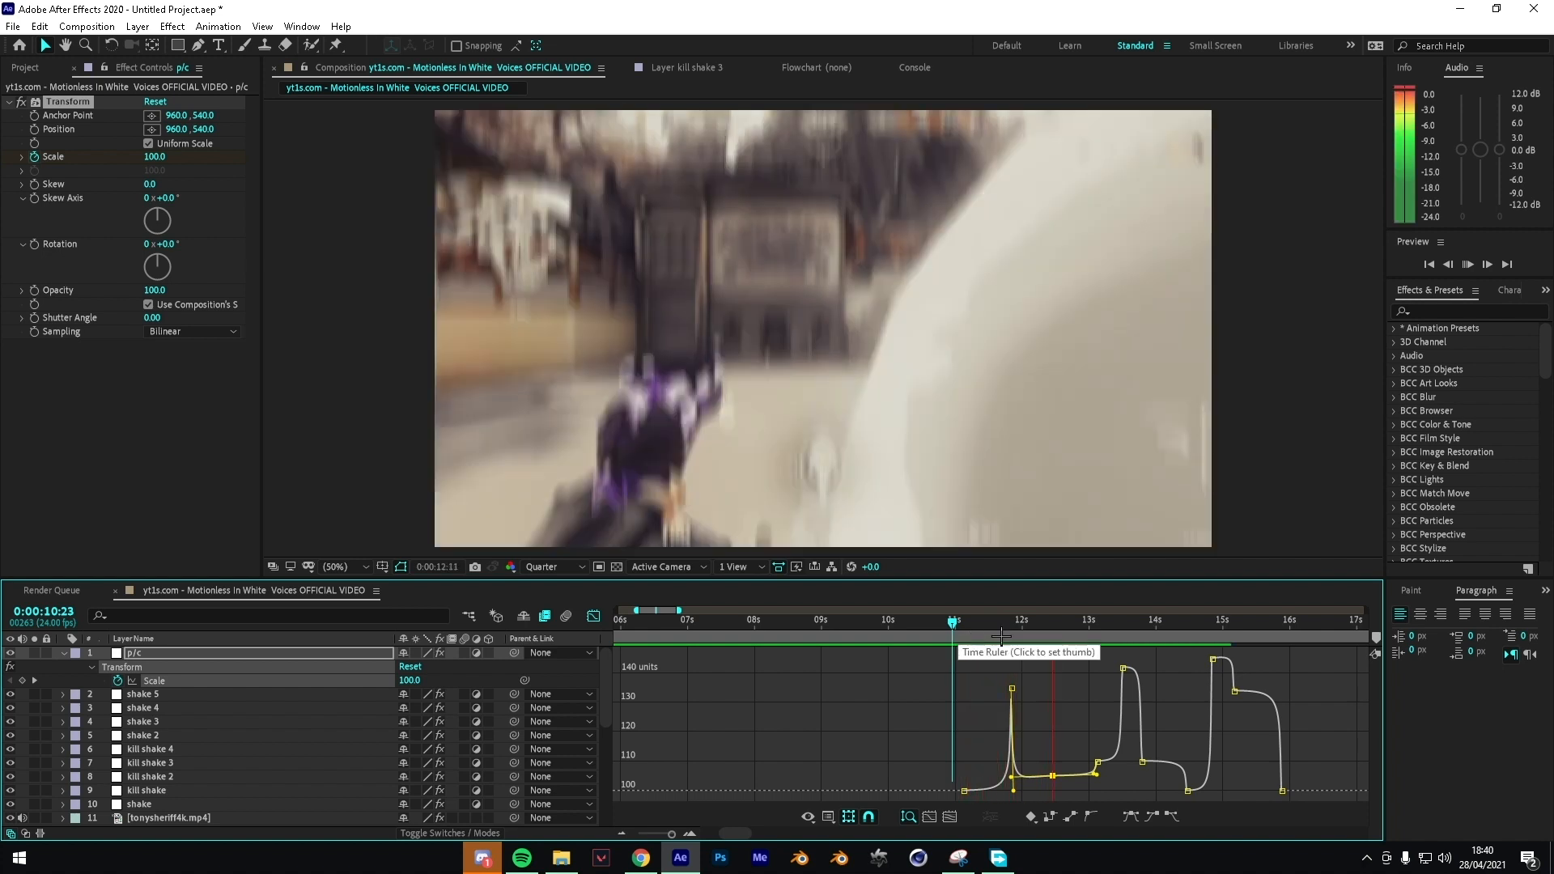
Step: Play back the montage from 0:00:10:23 and 0:00:10:19 to review the sharper zoom-out at 0:00:11:20
left_click(999, 640)
left_click_drag(1003, 640, 966, 632)
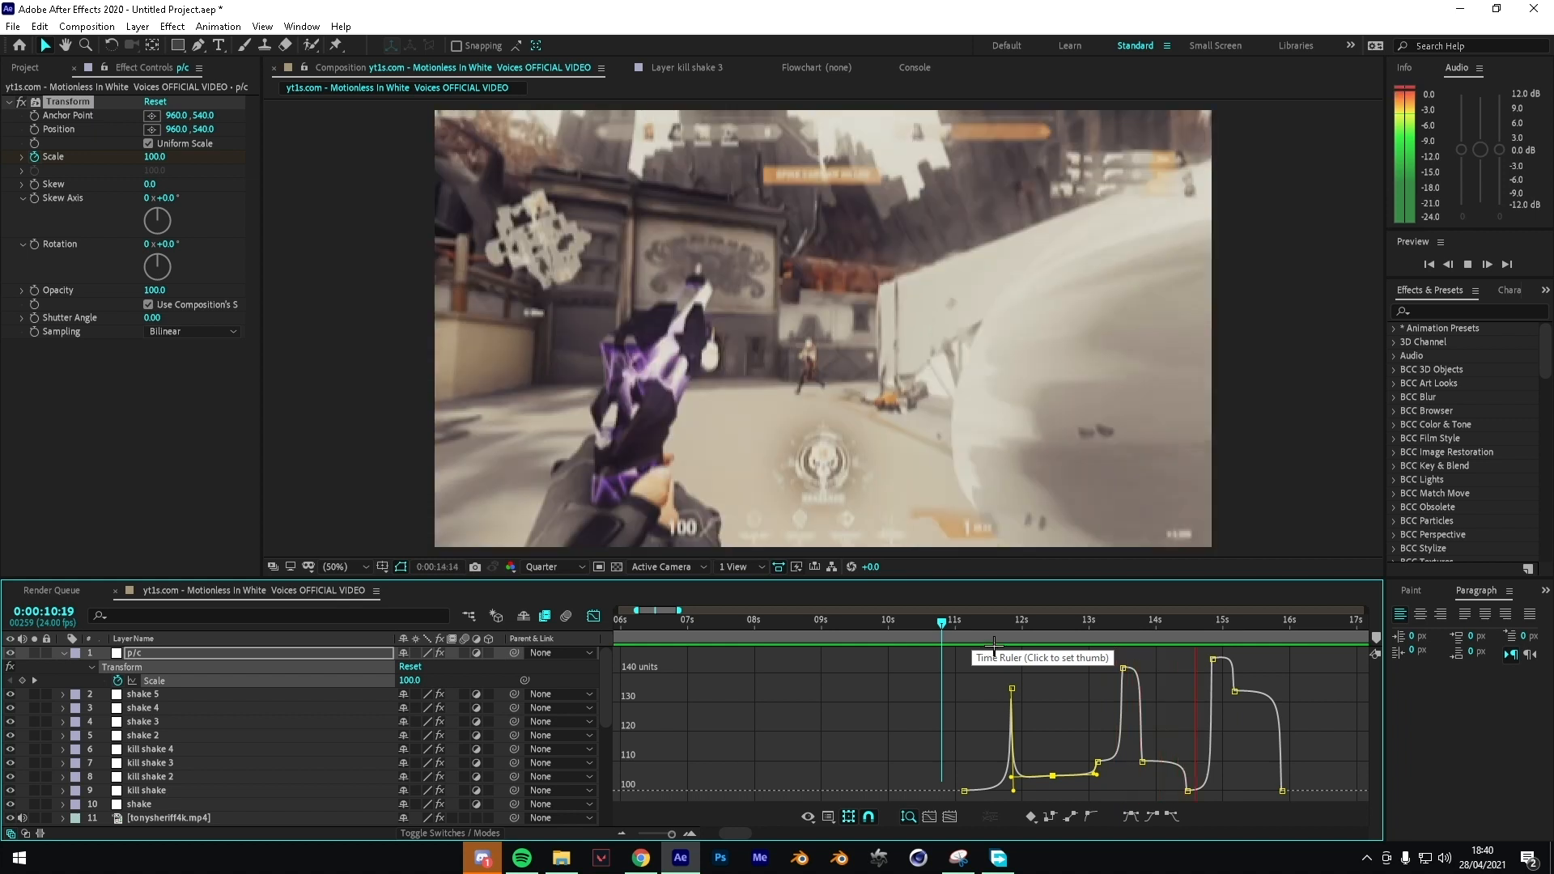
key("space")
left_click_drag(975, 647, 937, 642)
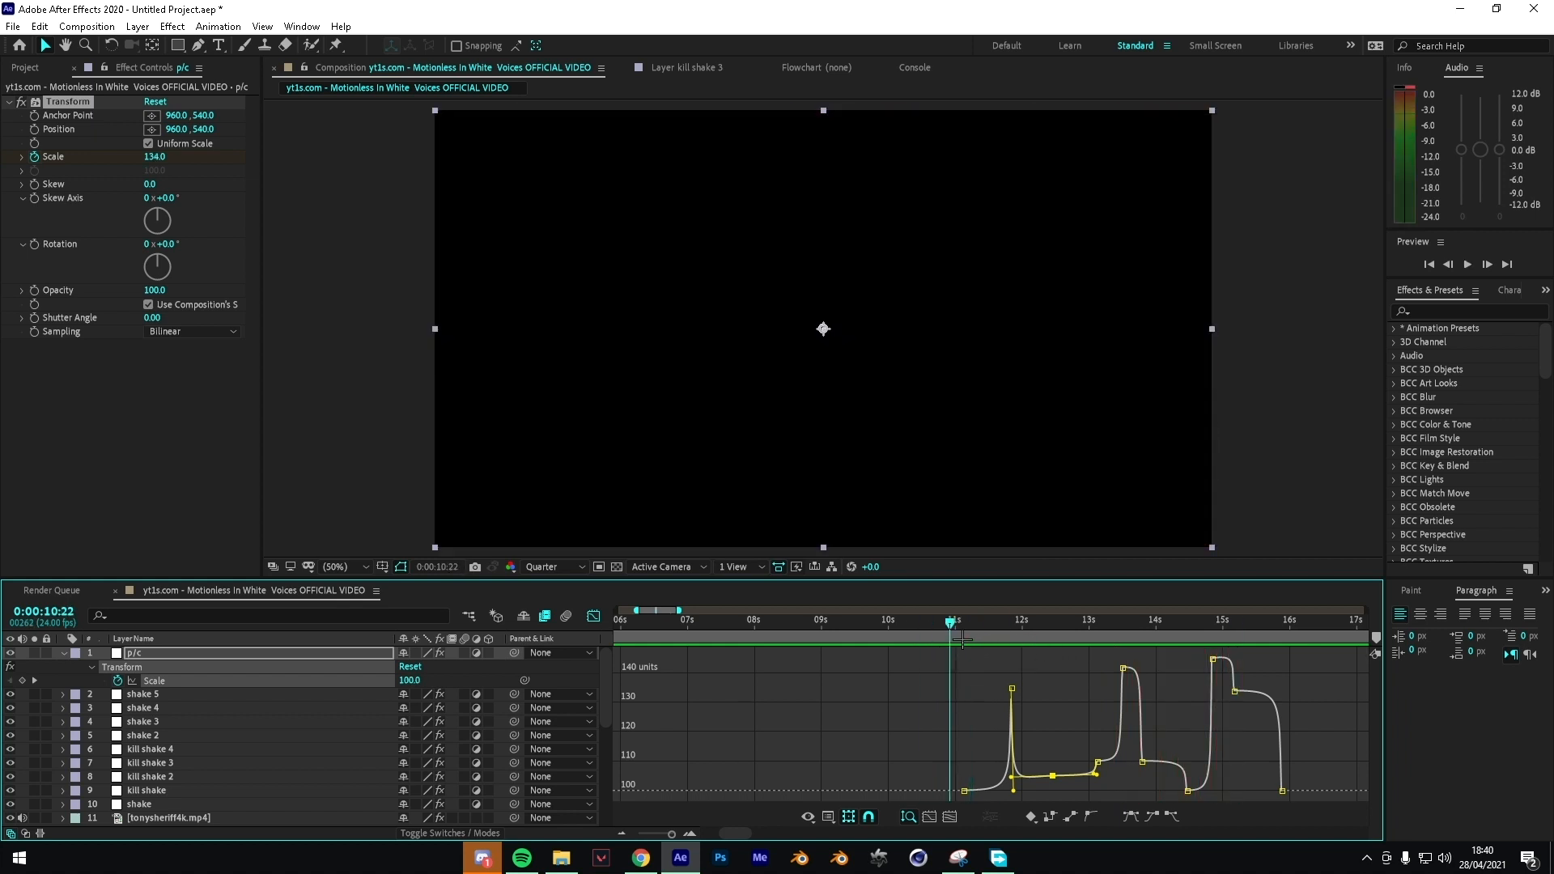
Step: Return the timeline to the layer bar view and collapse the music layer's audio waveform
left_click(593, 617)
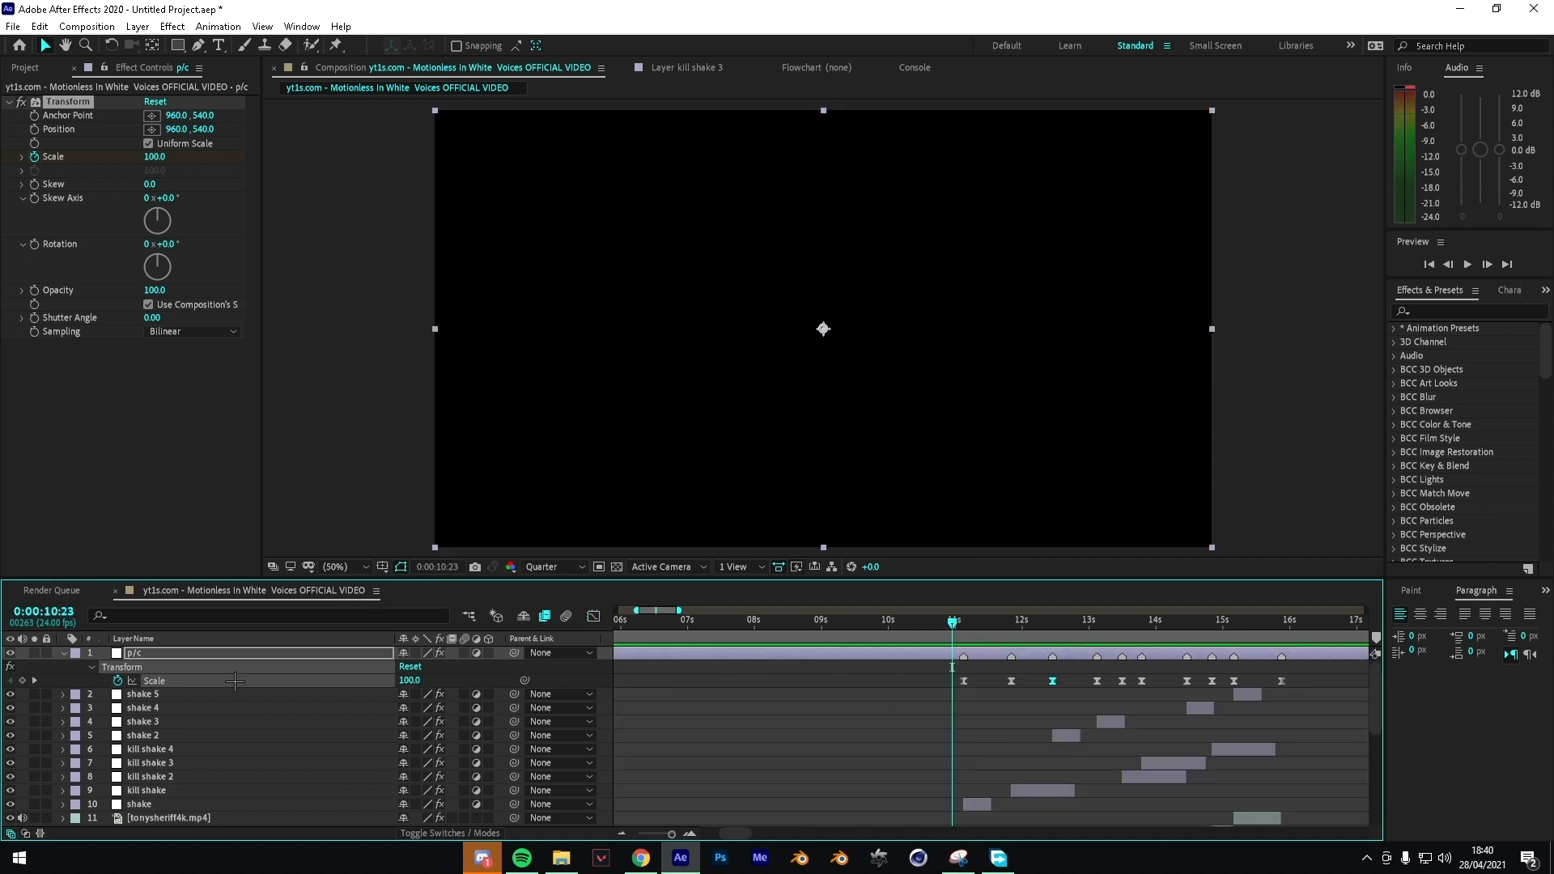
scroll(296, 675, "down", 5)
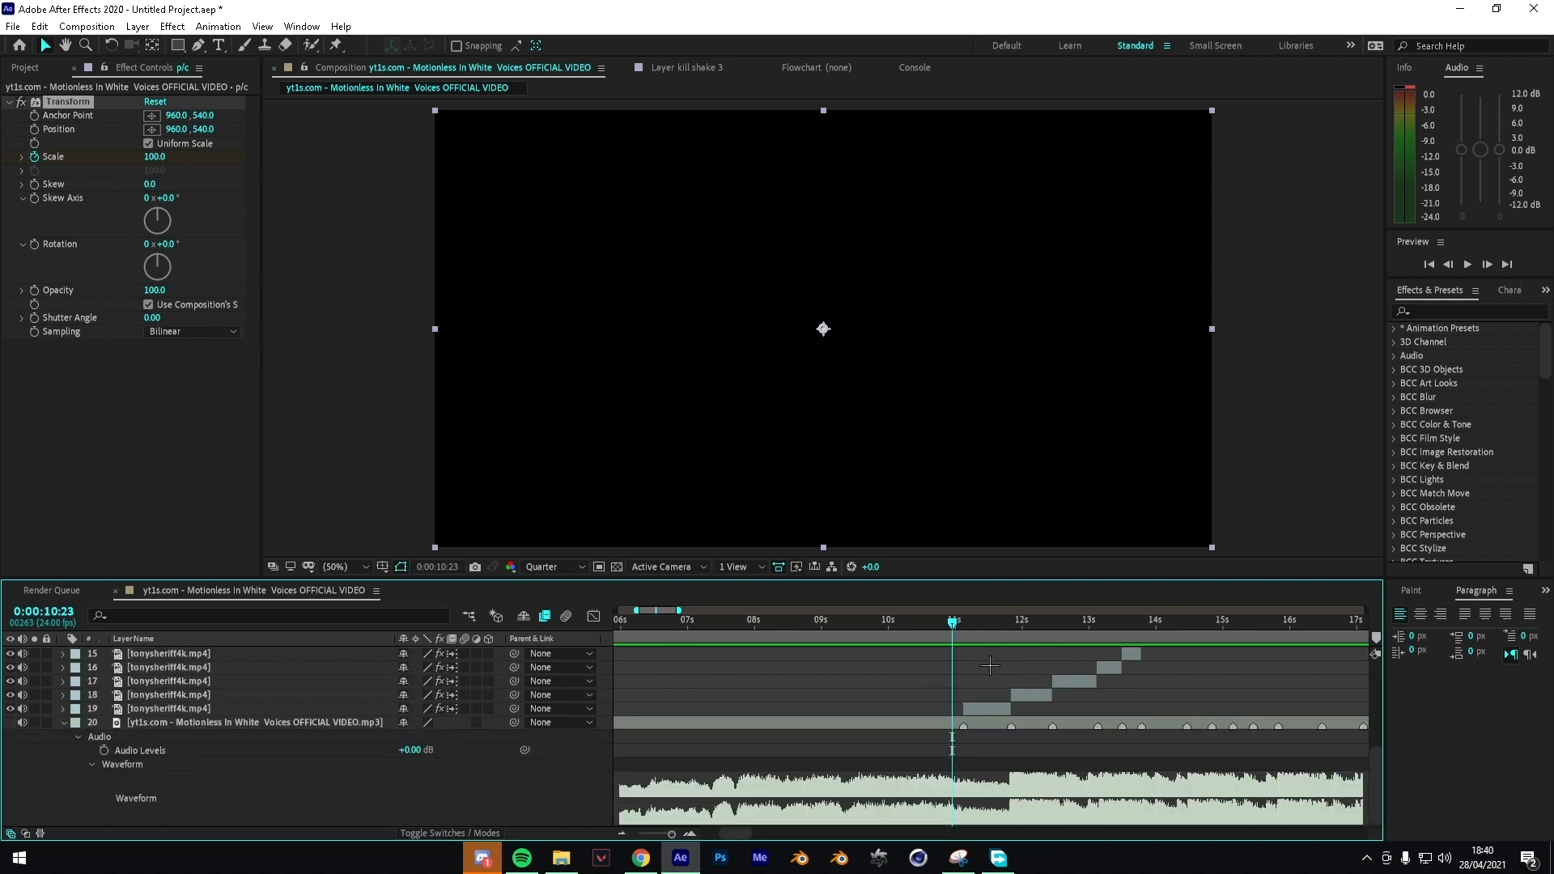
left_click(64, 763)
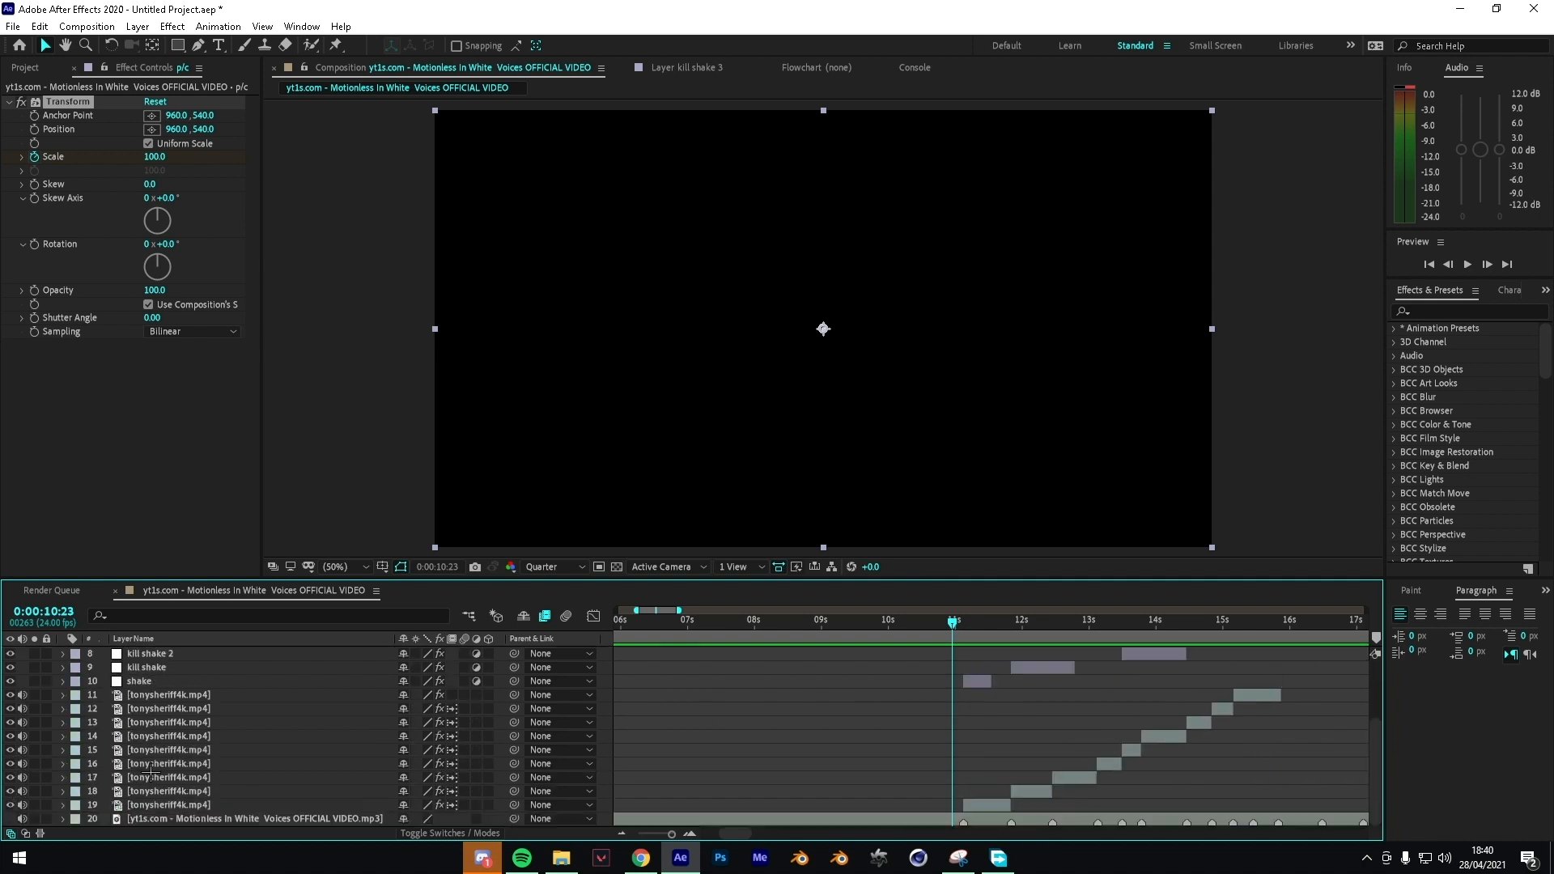
scroll(150, 772, "up", 5)
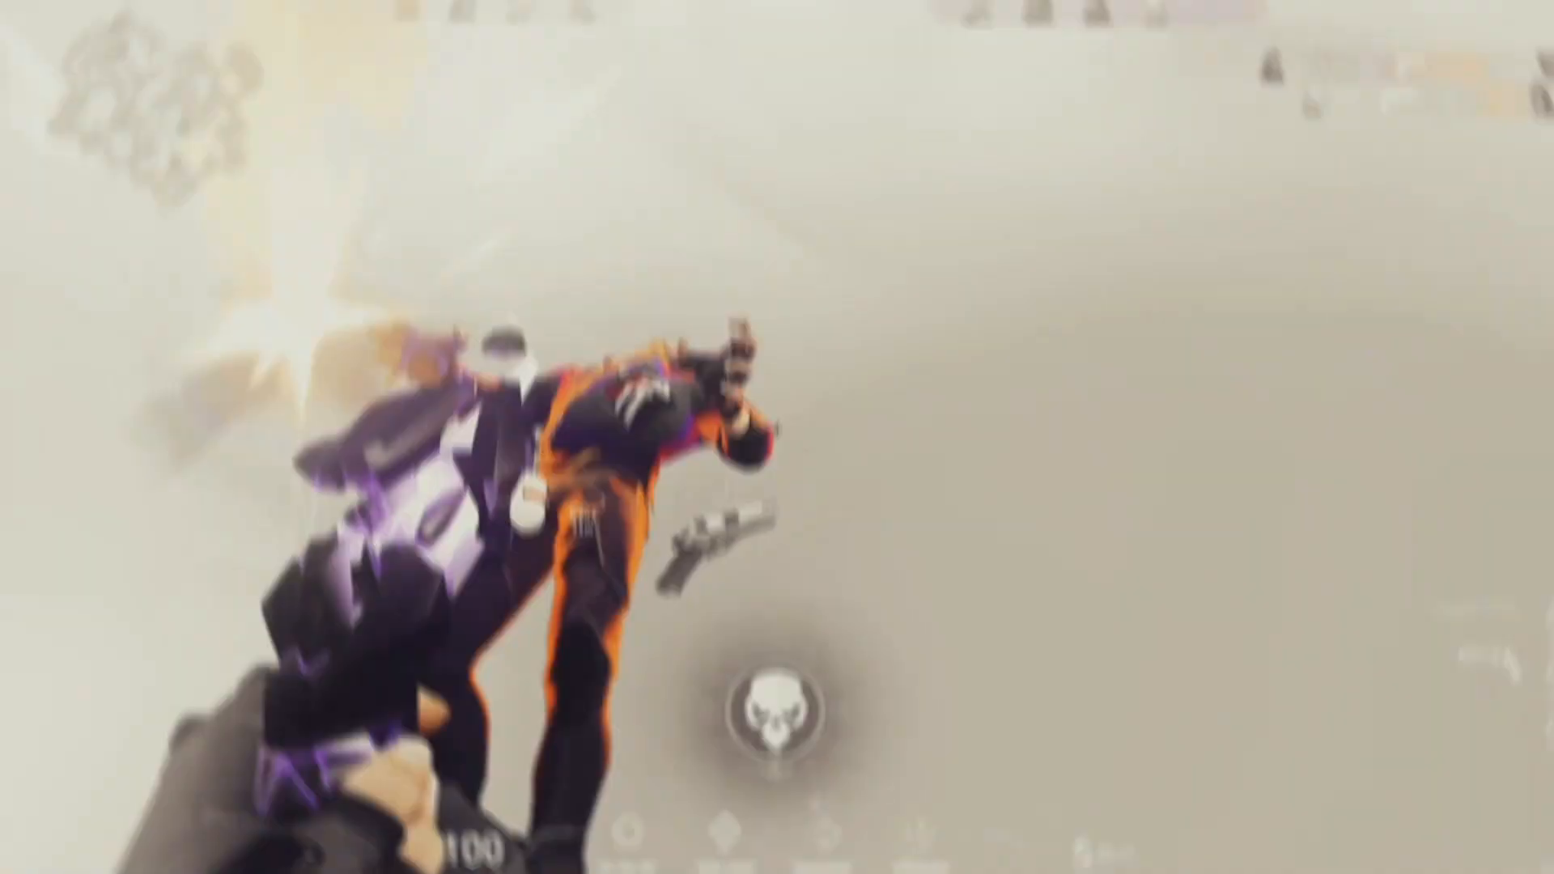